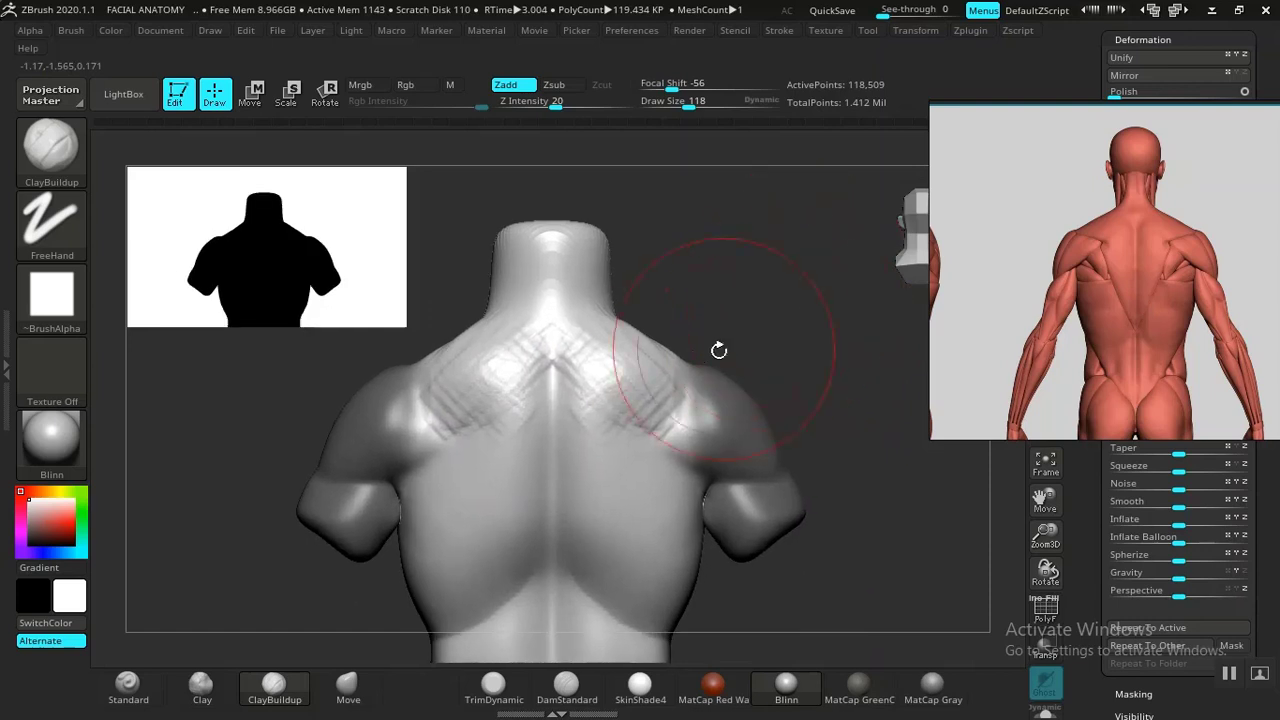
Build up the trapezius and the muscles beside the spine with ClayBuildup, and smooth the strokes into the back
left_click_drag(751, 301, 748, 382, "alt")
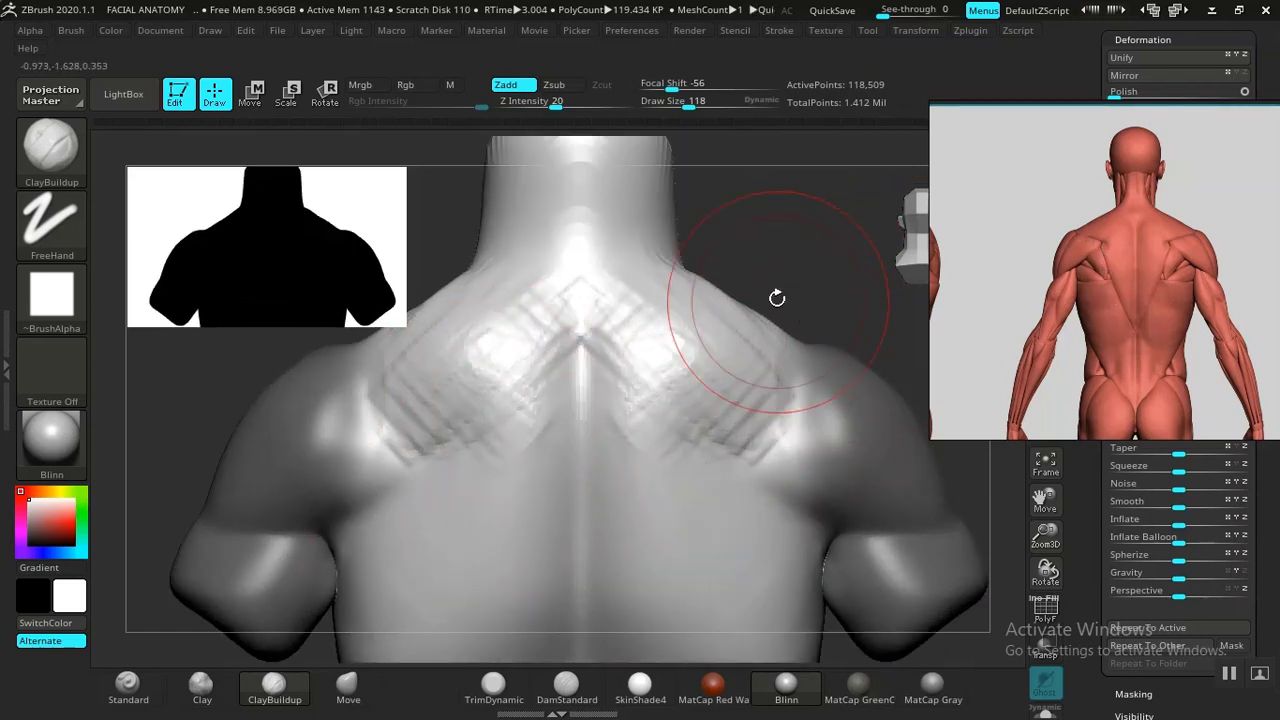
left_click_drag(799, 271, 751, 266, "alt")
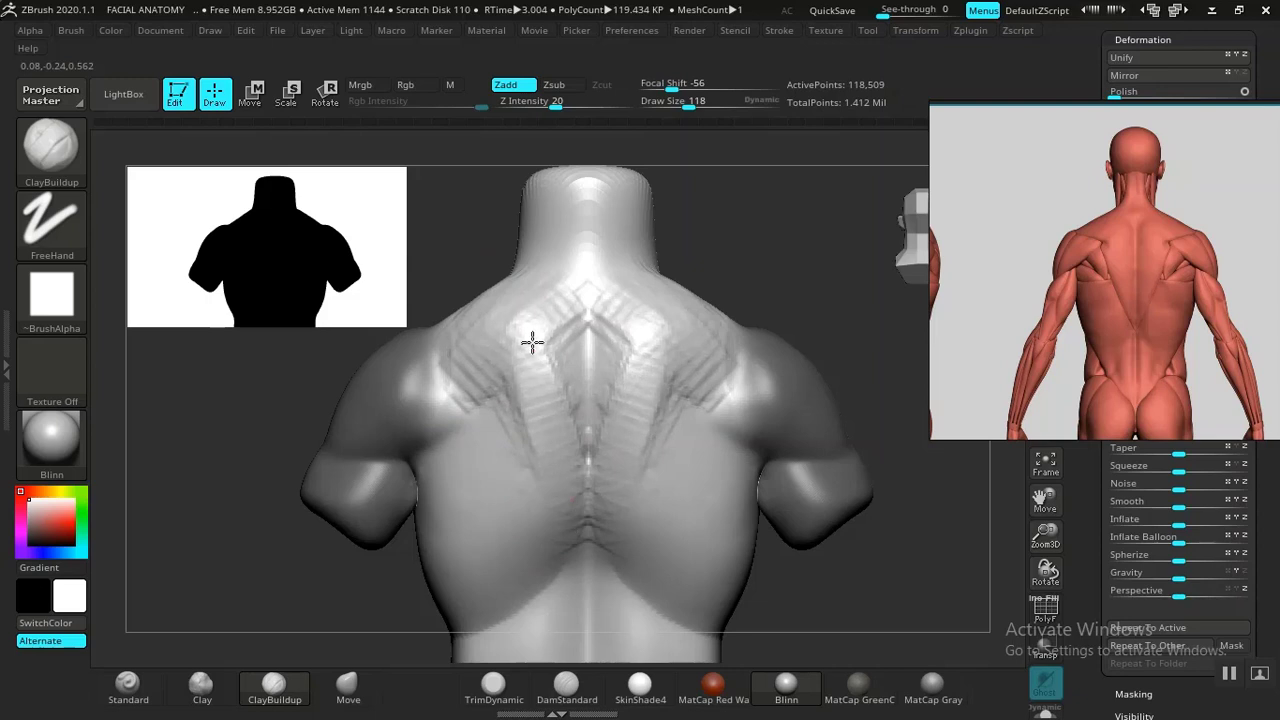
mouse_move(822, 254)
left_mouse_down()
mouse_move(837, 254)
mouse_move(734, 346)
mouse_move(686, 346)
mouse_move(706, 397)
mouse_move(743, 351)
mouse_move(725, 420)
left_mouse_up()
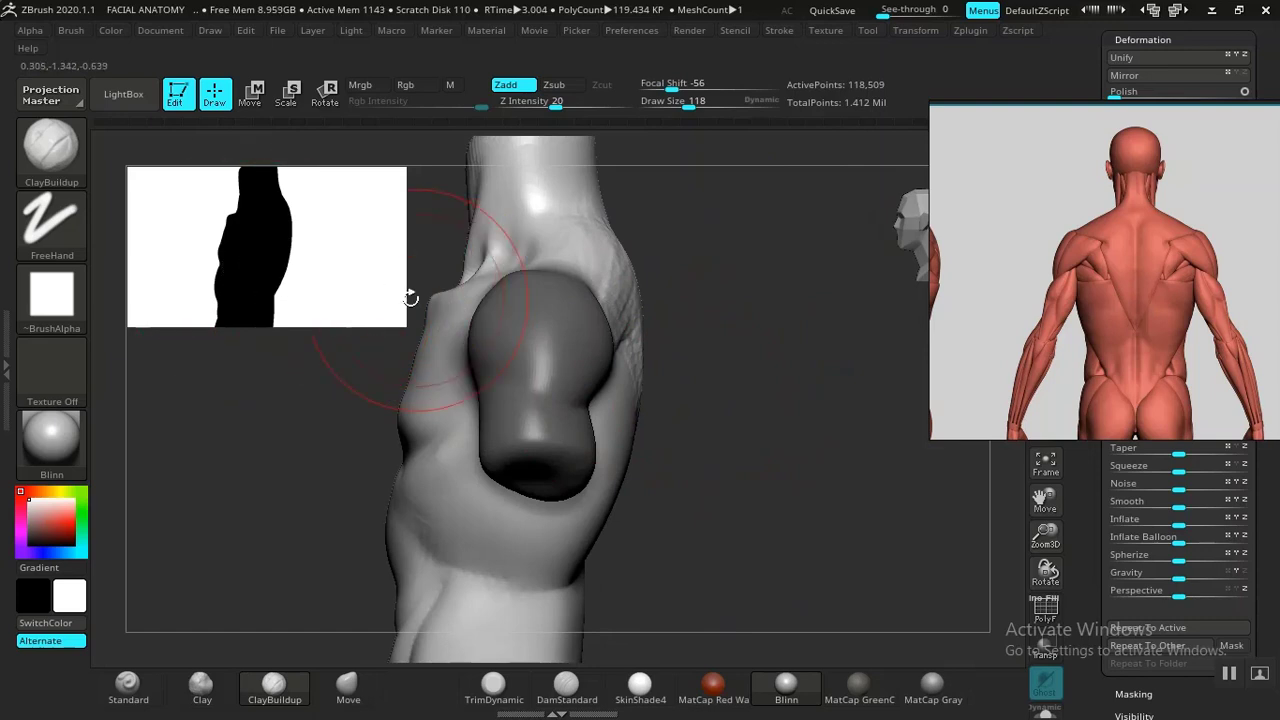
left_click_drag(702, 310, 563, 331)
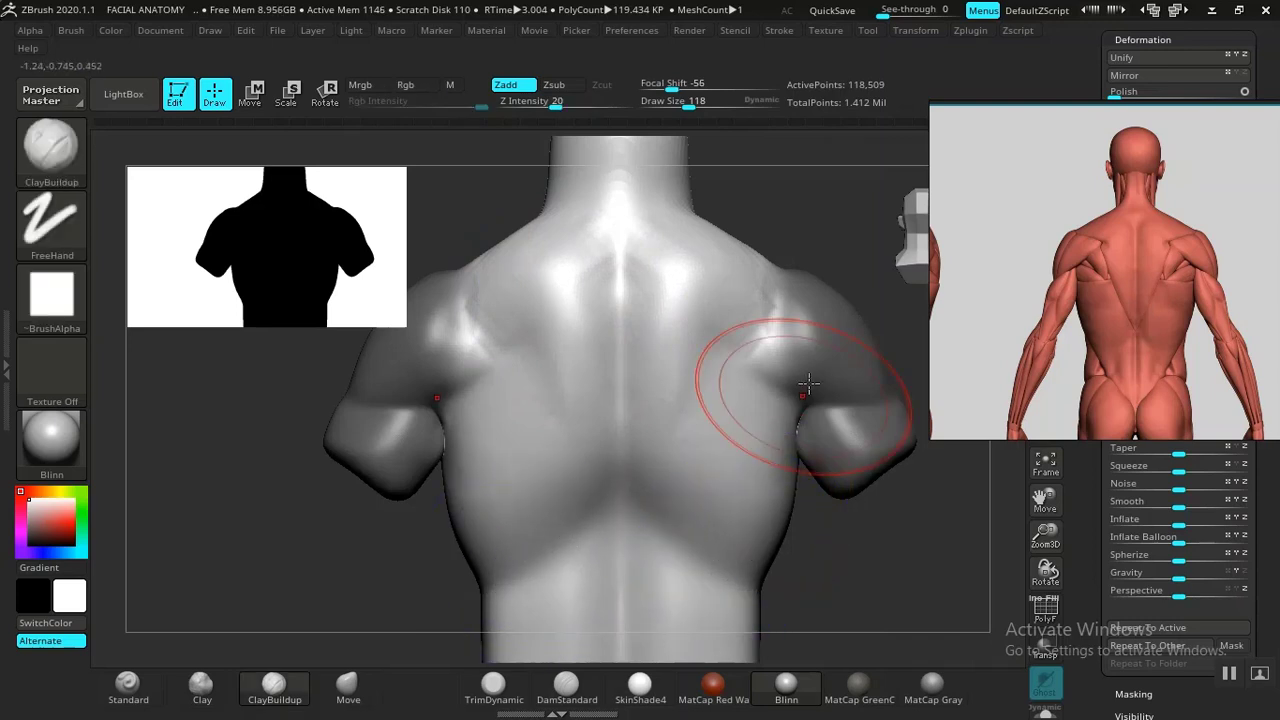
left_click_drag(822, 265, 747, 128, "alt")
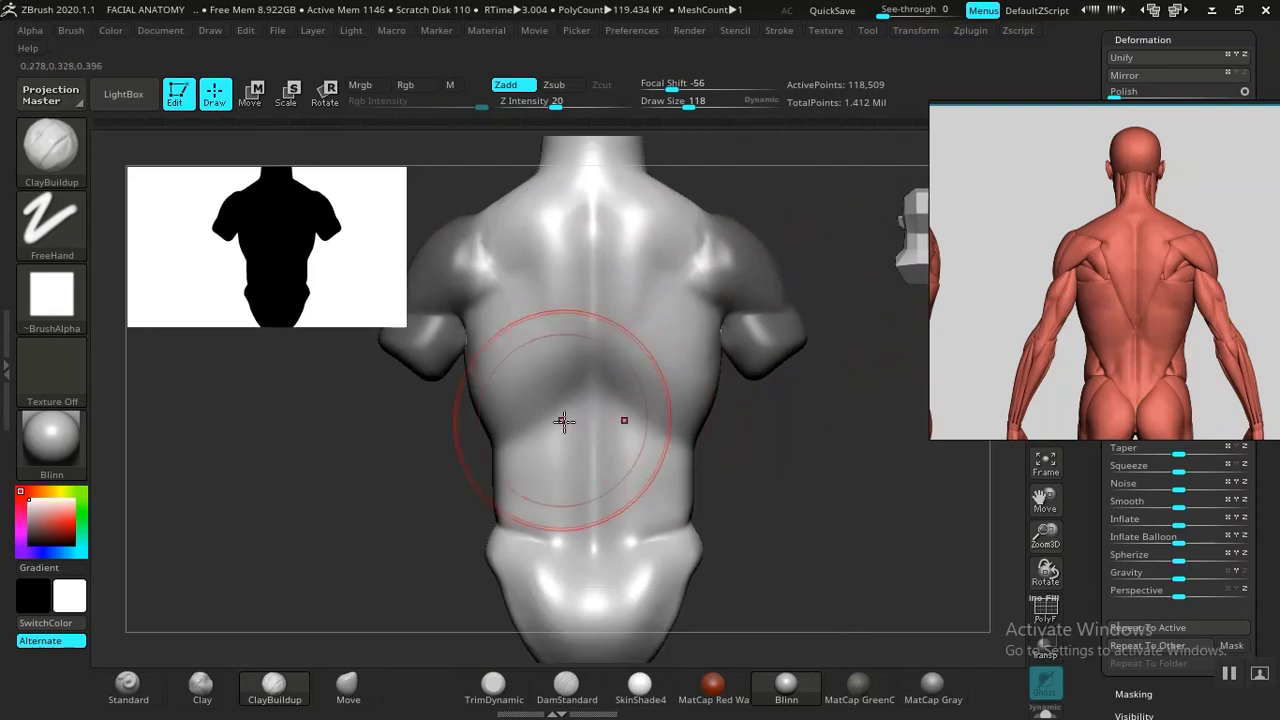
Compare the torso's back, side and front forms with the red anatomy reference
left_click_drag(1120, 322, 1123, 288)
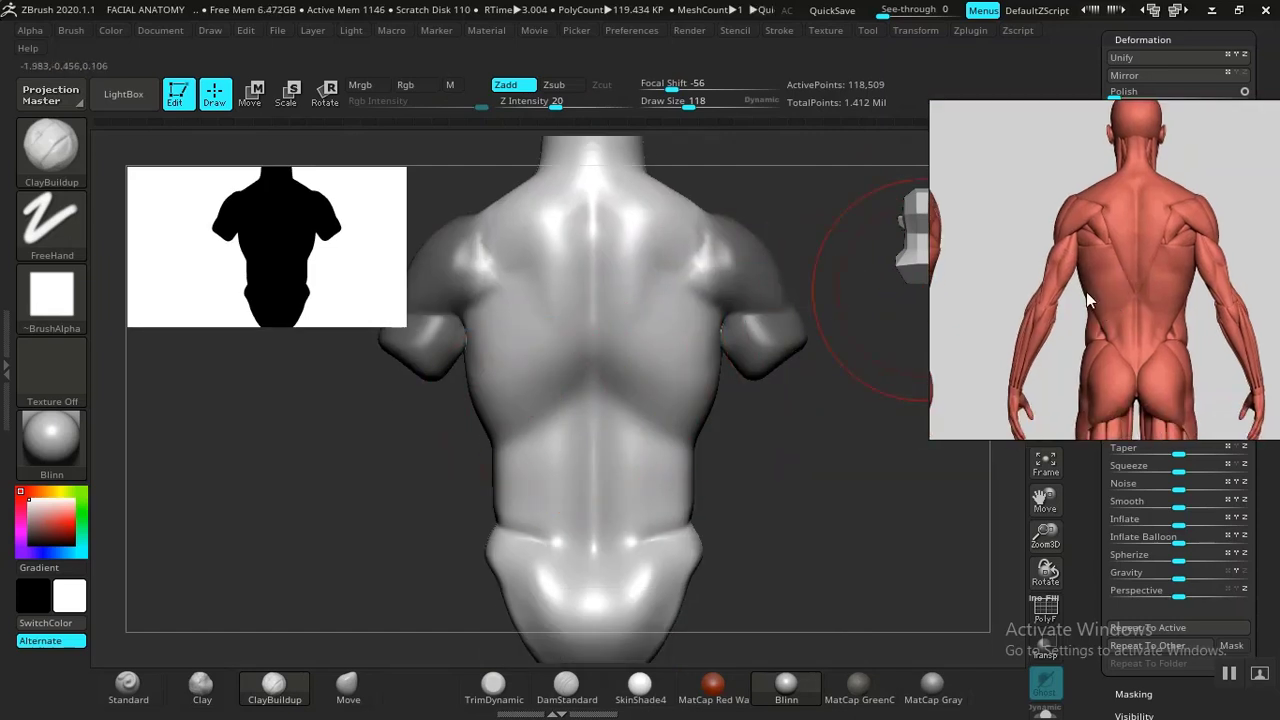
mouse_move(870, 487)
left_mouse_down()
mouse_move(820, 489)
mouse_move(820, 470)
mouse_move(884, 472)
left_mouse_up()
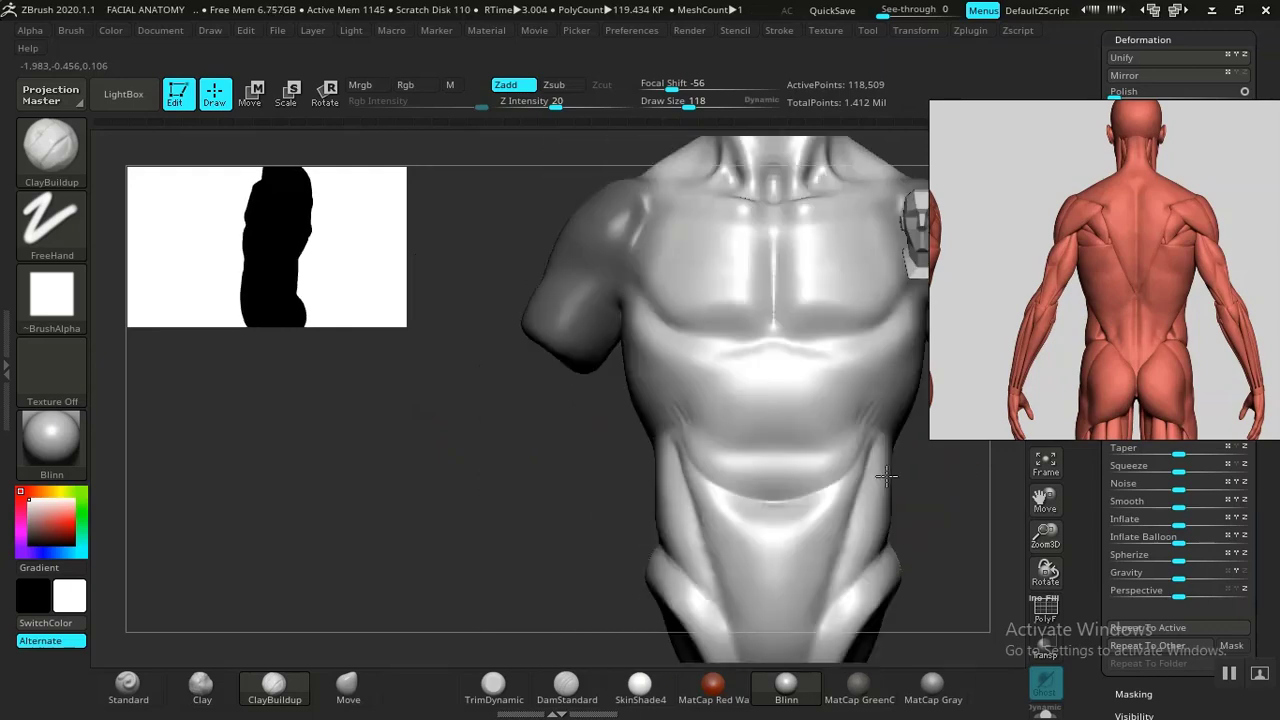
left_click_drag(526, 493, 356, 582, "alt")
mouse_move(866, 529)
left_mouse_down()
mouse_move(734, 529)
mouse_move(685, 500)
mouse_move(925, 458)
left_mouse_up()
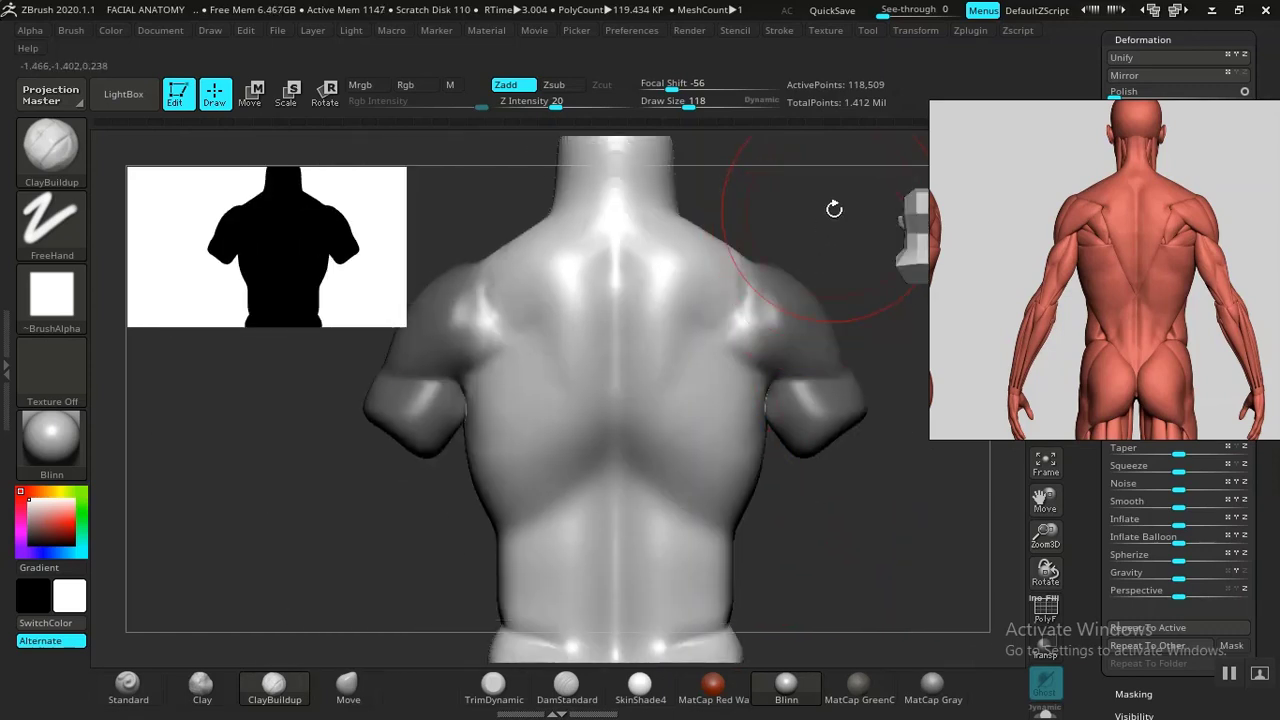
Smooth the back of the shoulders where the deltoids meet the shoulder blades
mouse_move(834, 206)
left_mouse_down("alt")
mouse_move(808, 325)
mouse_move(782, 288)
left_mouse_up("alt")
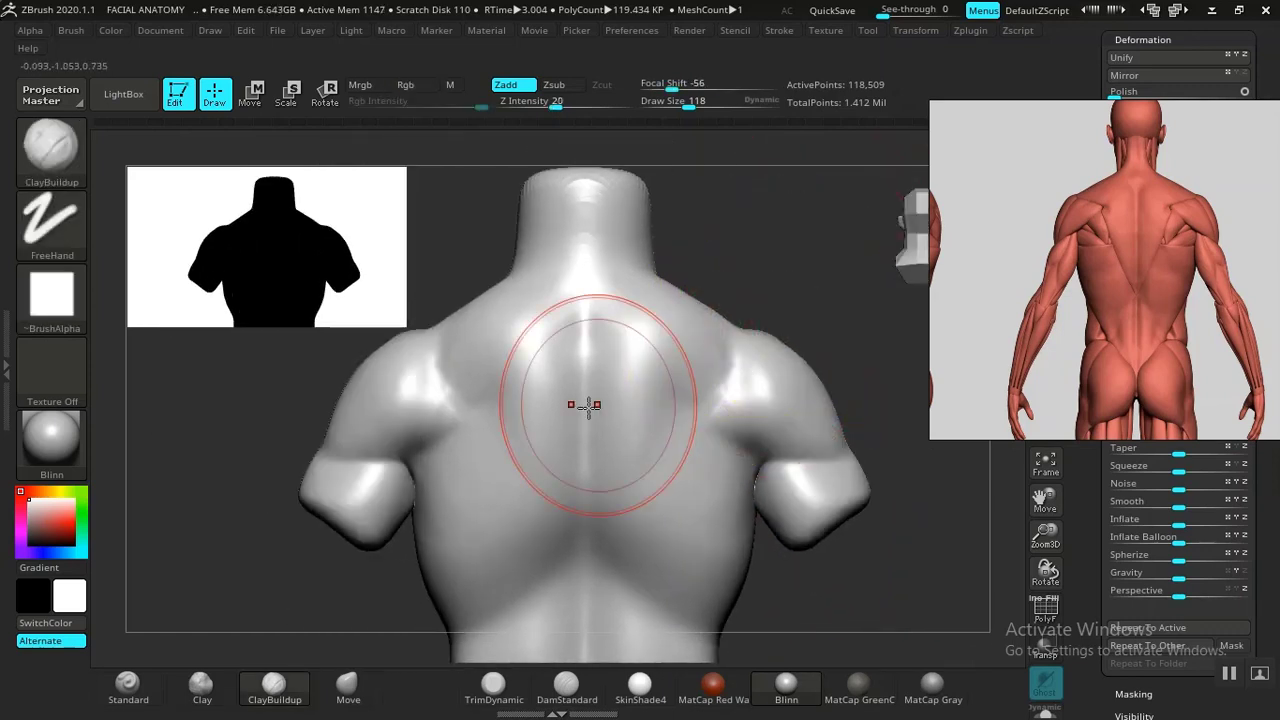
left_click_drag(447, 368, 440, 350, "shift")
mouse_move(829, 306)
left_mouse_down()
mouse_move(837, 274)
mouse_move(830, 285)
left_mouse_up()
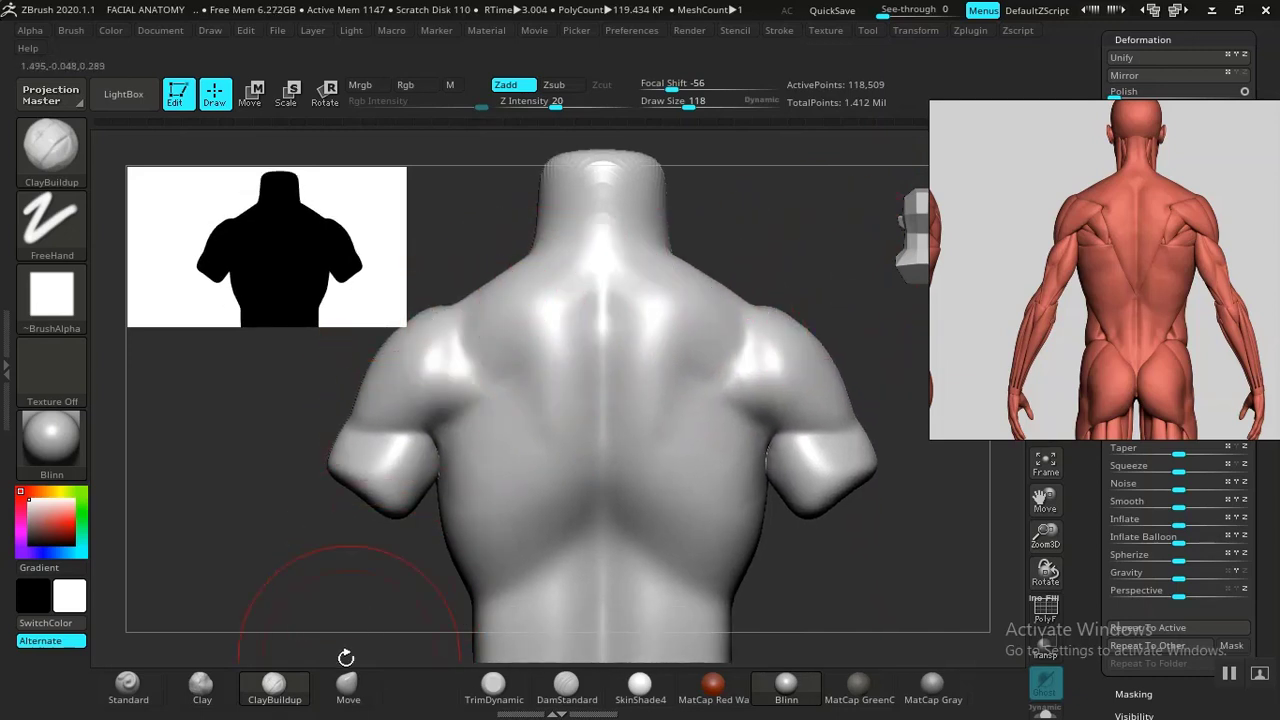
Try reshaping the shoulders and upper back with the Move brush, smoothing the surface around the shoulder blades
left_click(347, 683)
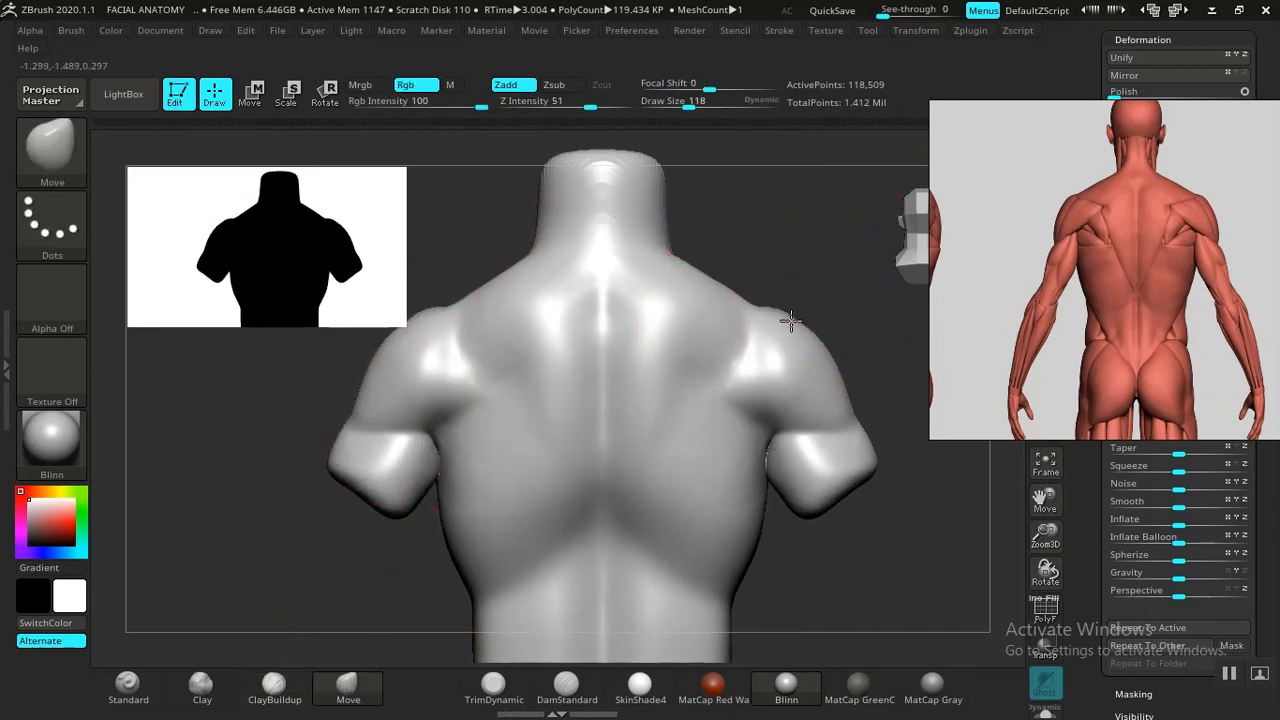
left_click_drag(788, 293, 695, 414)
key("f")
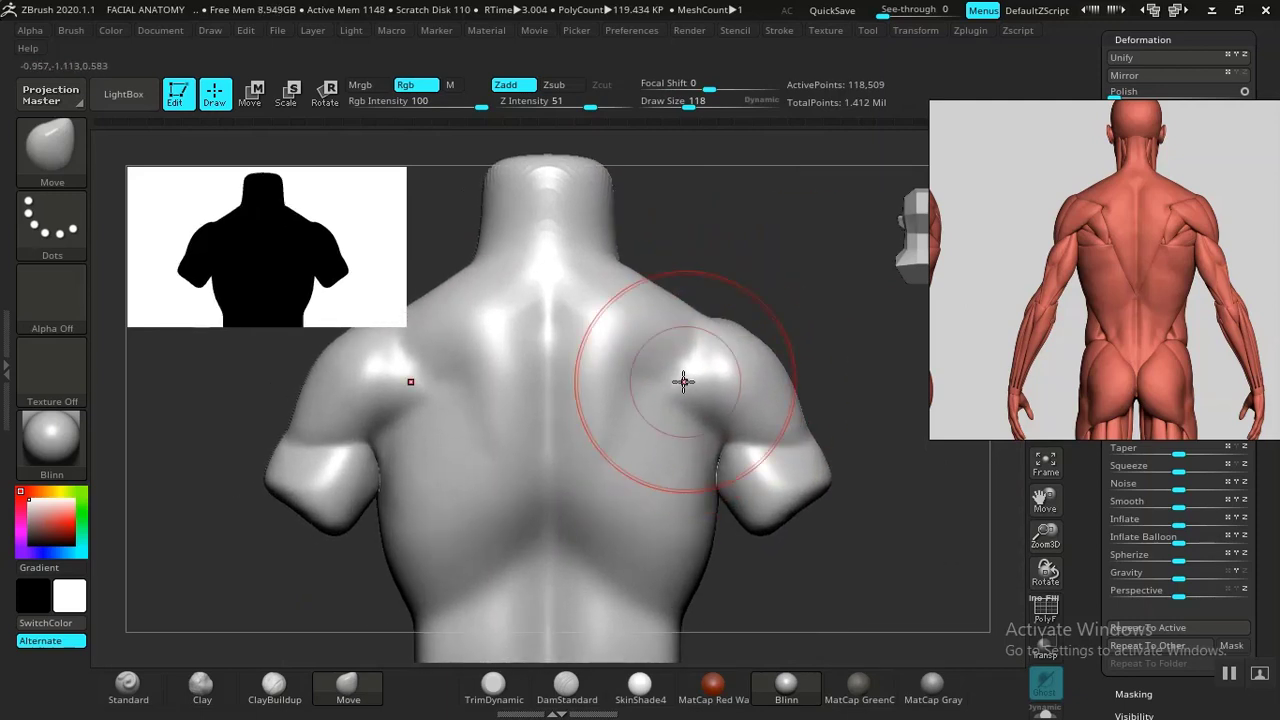
key("shift")
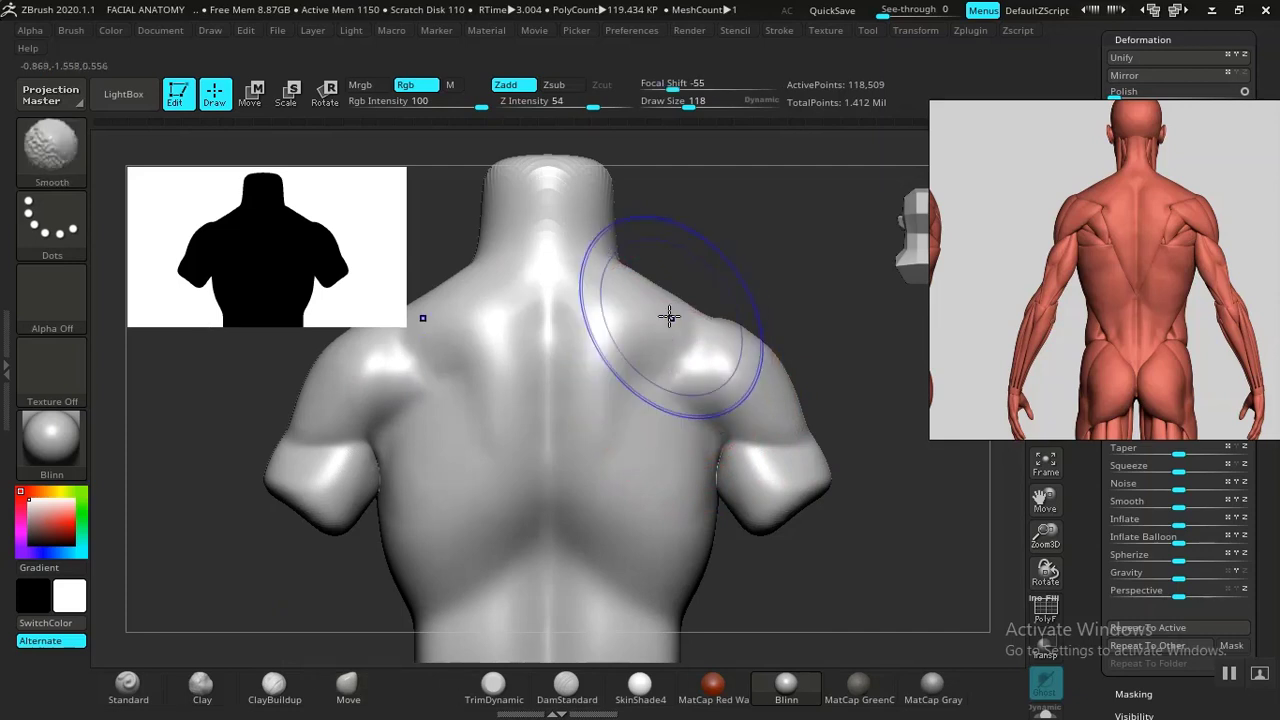
Undo the recent Move and Smooth edits on the shoulders and upper back
key("ctrl+z")
key("ctrl+z")
key("ctrl+z")
key("ctrl+z")
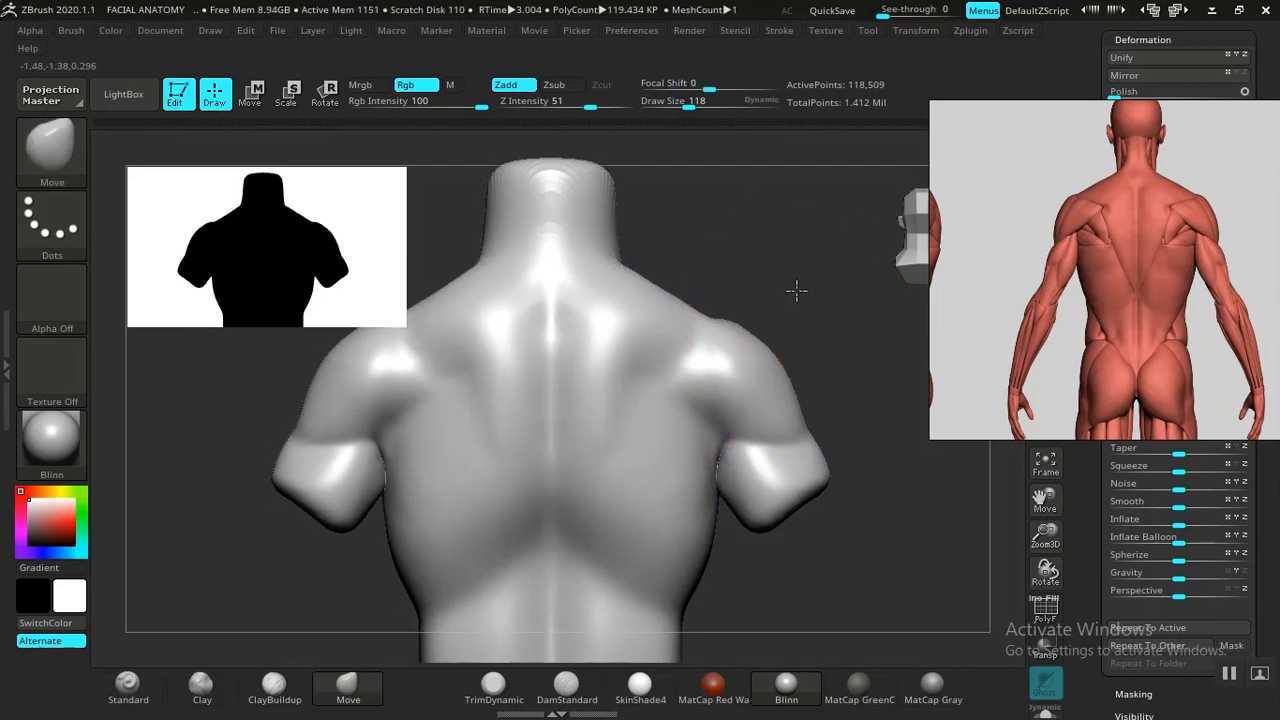
key("ctrl+z")
key("ctrl+z")
key("ctrl+z")
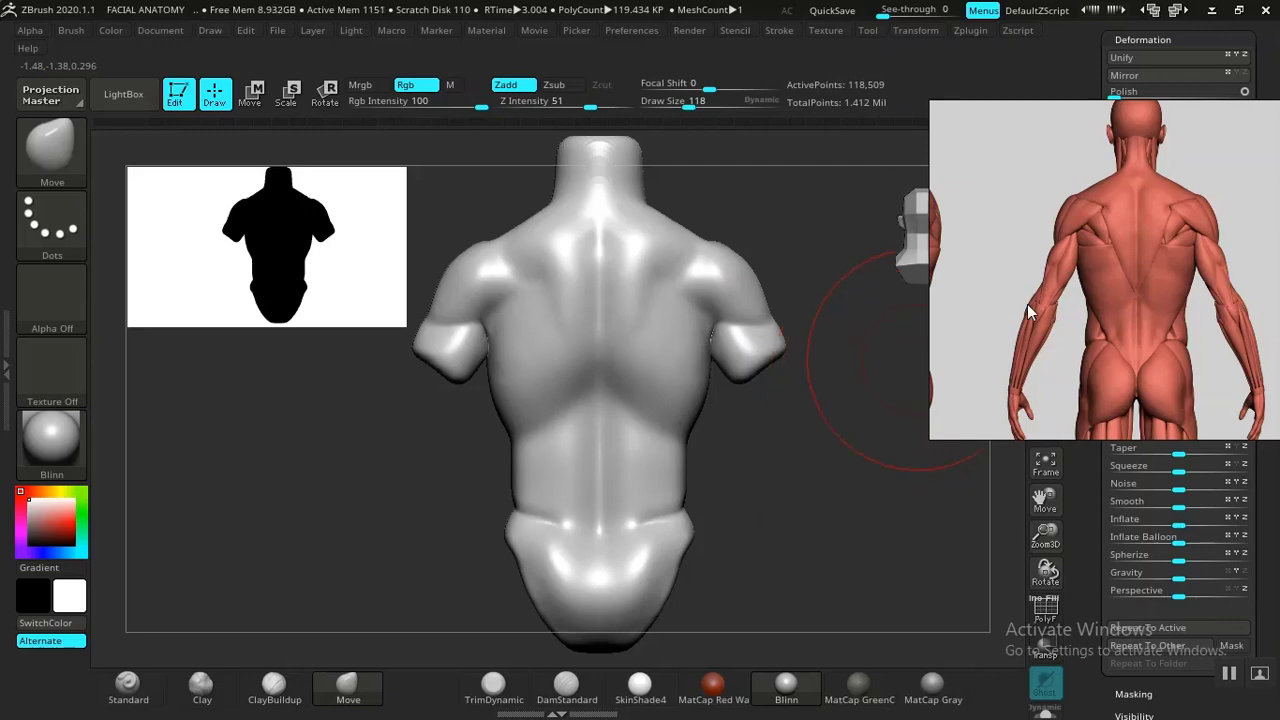
Examine the back-view figure in the colour-coded muscle reference, focusing on the trapezius and latissimus areas
scroll(1030, 312, "down", 3)
scroll(1100, 328, "down", 2)
scroll(1113, 252, "up", 4)
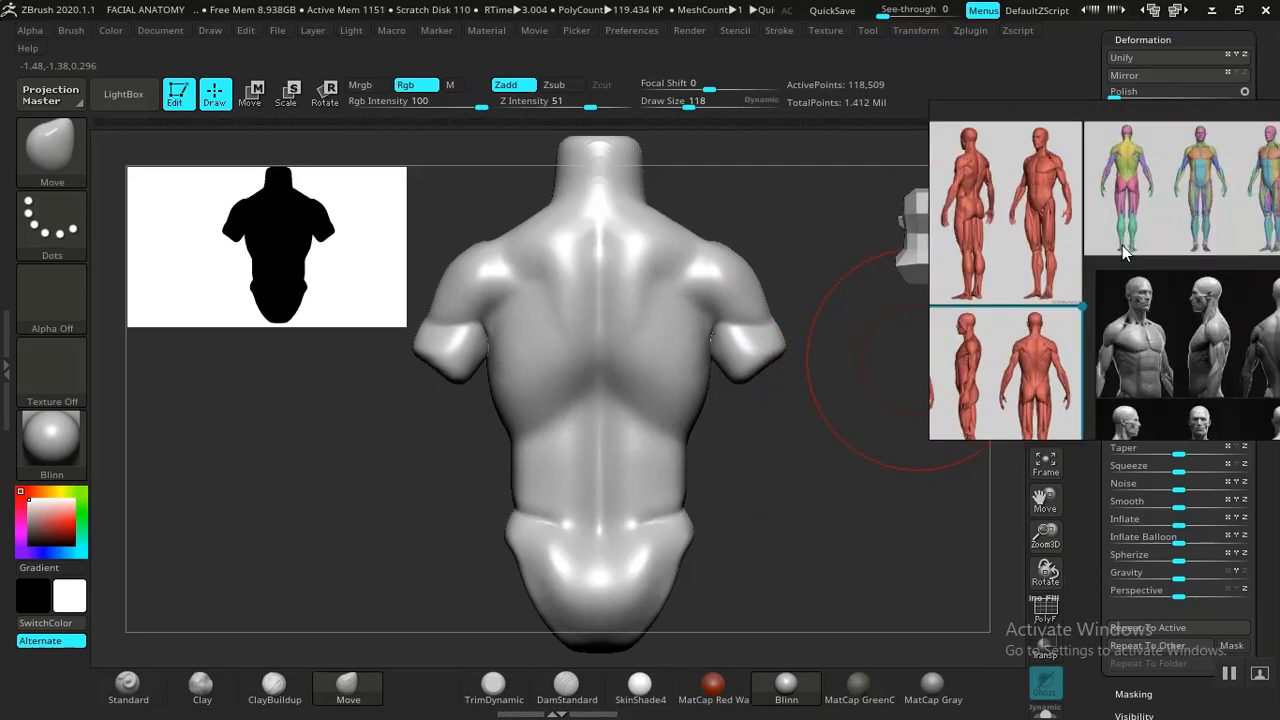
scroll(1110, 252, "up", 5)
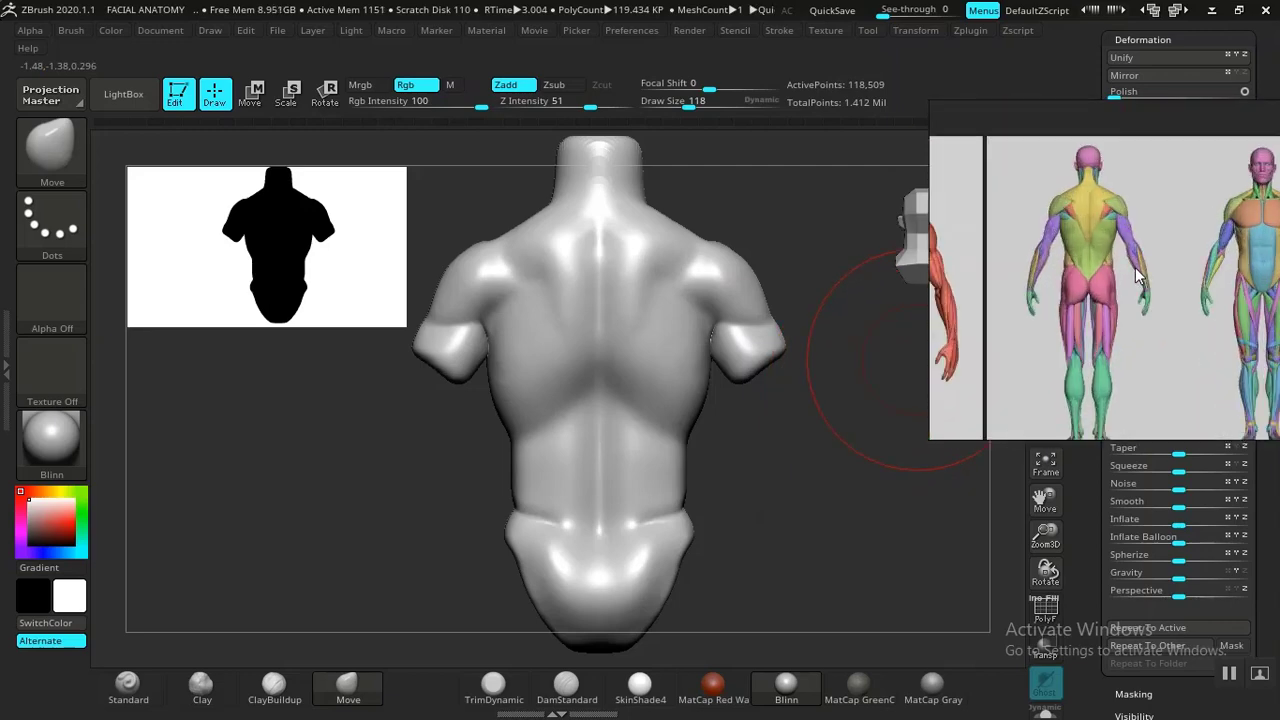
scroll(1071, 289, "up", 2)
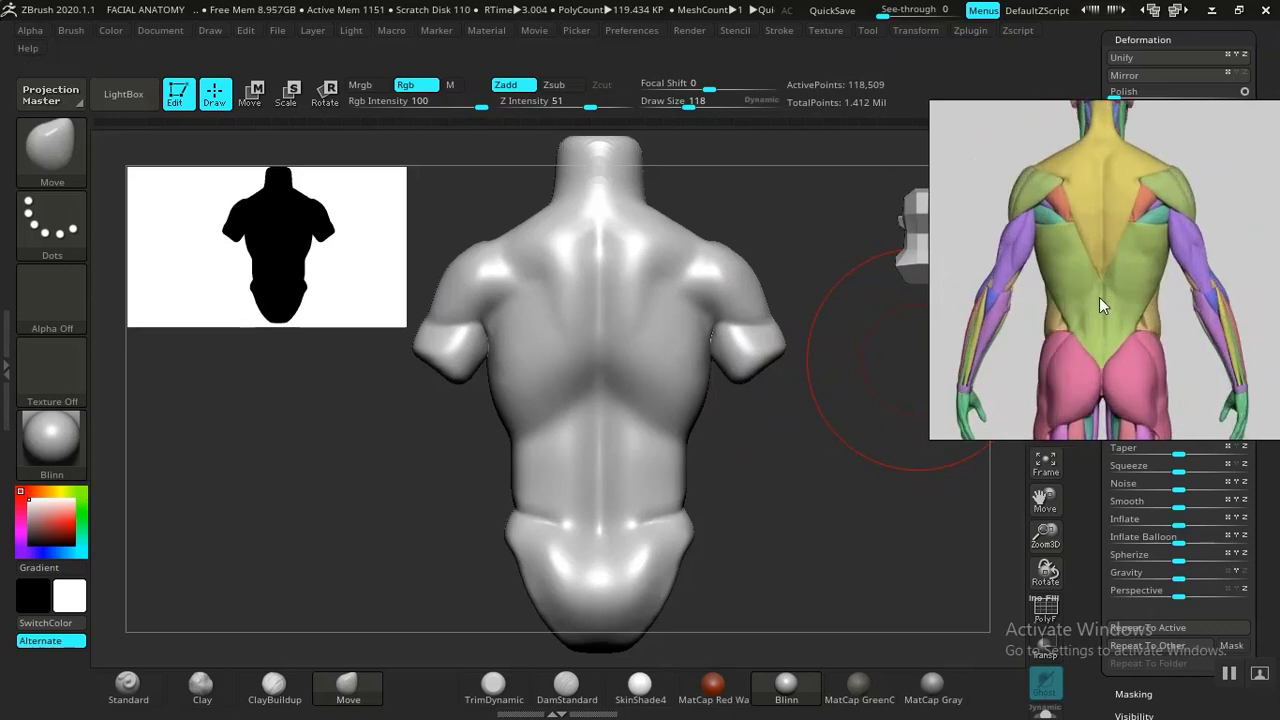
Carve the centre crease between the buttocks with the DamStandard brush and smooth it into the lower back
mouse_move(788, 530)
left_mouse_down("alt")
mouse_move(784, 475)
mouse_move(530, 671)
left_mouse_up("alt")
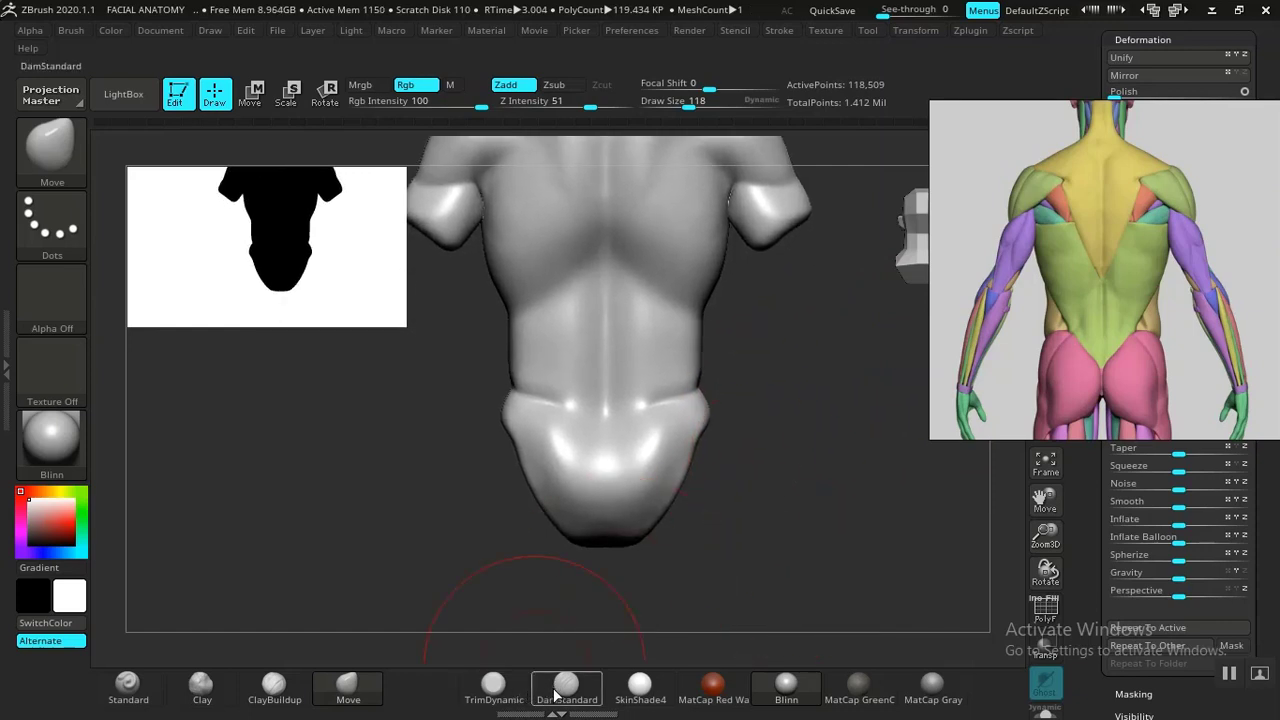
left_click(556, 690)
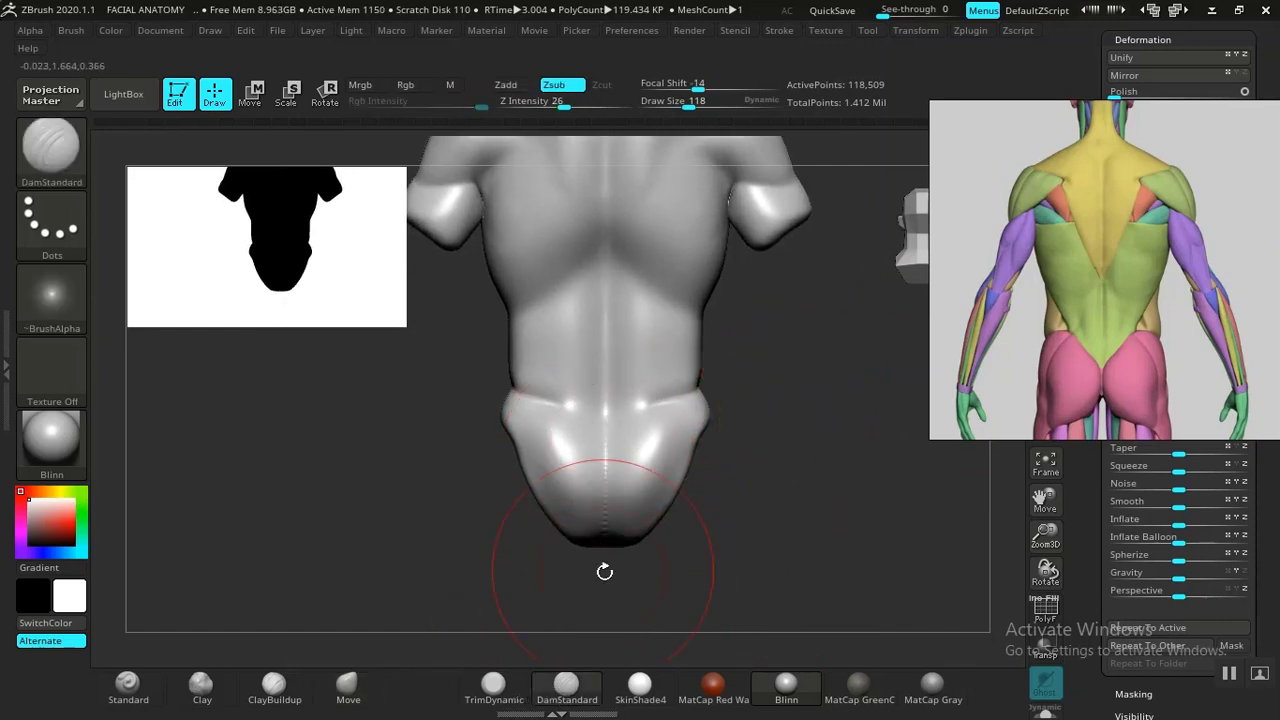
mouse_move(785, 521)
left_mouse_down("alt")
mouse_move(826, 463)
mouse_move(832, 410)
left_mouse_up("alt")
left_click_drag(600, 447, 600, 440)
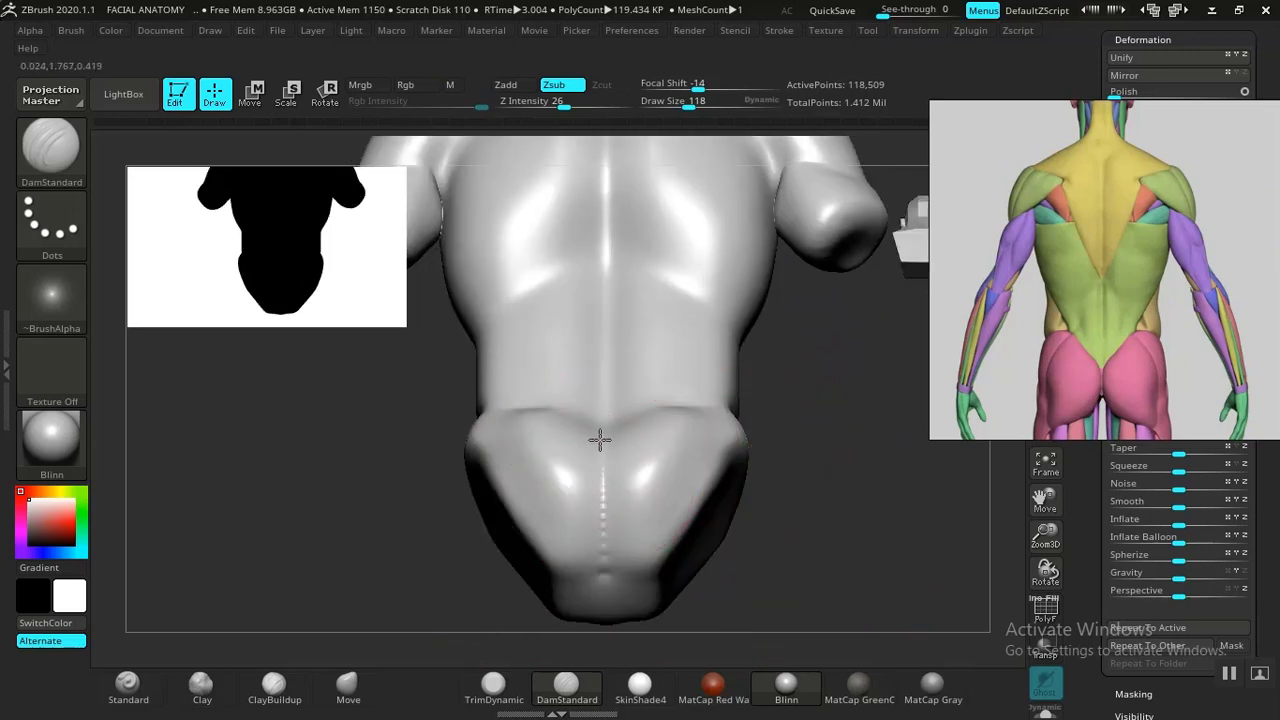
mouse_move(797, 557)
left_mouse_down()
mouse_move(857, 551)
mouse_move(823, 543)
mouse_move(826, 529)
mouse_move(843, 557)
mouse_move(835, 545)
mouse_move(851, 543)
mouse_move(785, 500)
mouse_move(791, 534)
mouse_move(820, 537)
mouse_move(826, 517)
mouse_move(866, 537)
mouse_move(797, 563)
mouse_move(849, 531)
mouse_move(674, 551)
left_mouse_up()
key("shift")
mouse_move(879, 528)
left_mouse_down("alt")
mouse_move(857, 523)
mouse_move(823, 466)
mouse_move(837, 509)
mouse_move(822, 519)
mouse_move(846, 477)
mouse_move(846, 529)
mouse_move(780, 507)
left_mouse_up("alt")
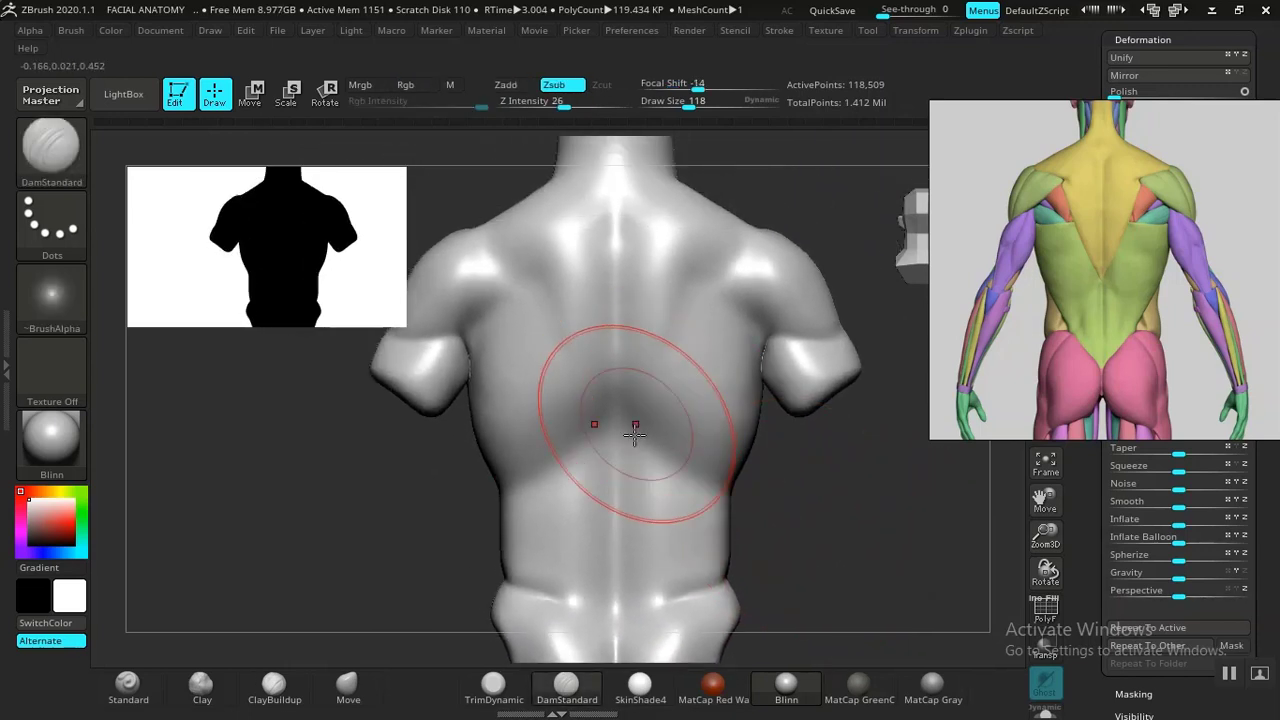
Find the red écorché back view among the references and examine its shoulder blade, back and hip muscles
mouse_move(848, 546)
left_mouse_down("alt")
mouse_move(843, 483)
mouse_move(842, 501)
mouse_move(837, 491)
mouse_move(925, 445)
left_mouse_up("alt")
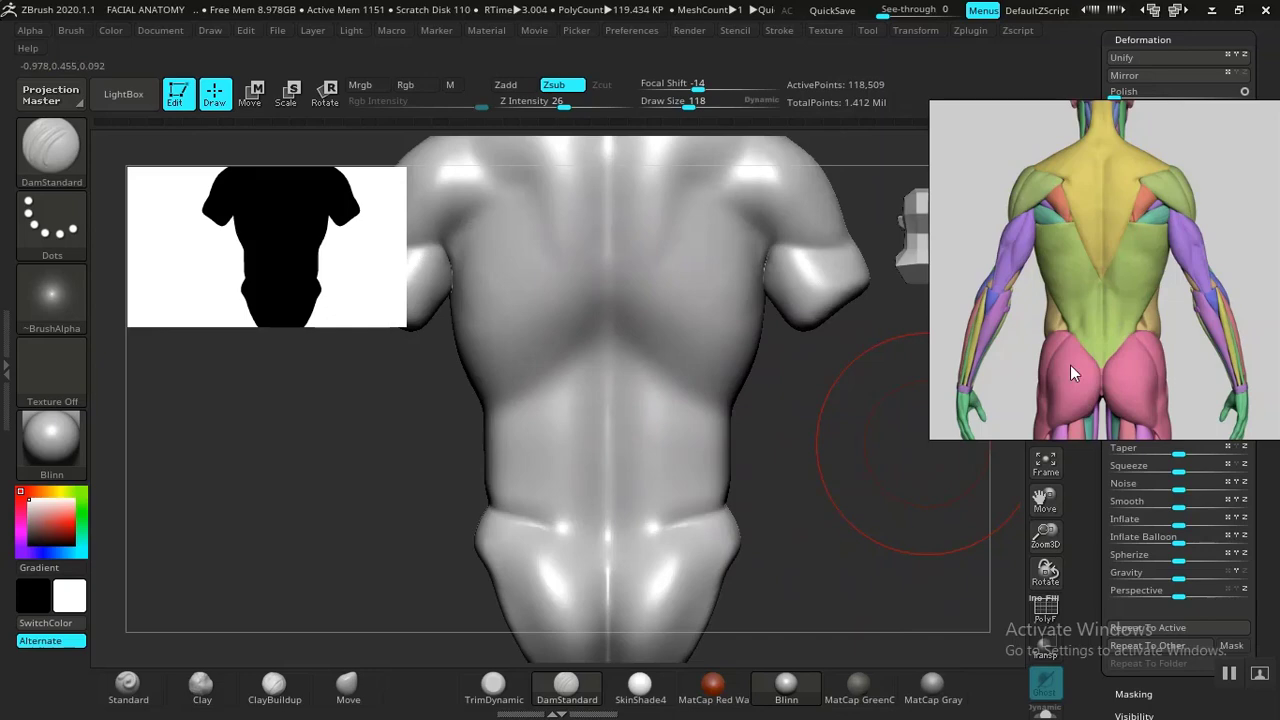
scroll(1070, 365, "down", 3)
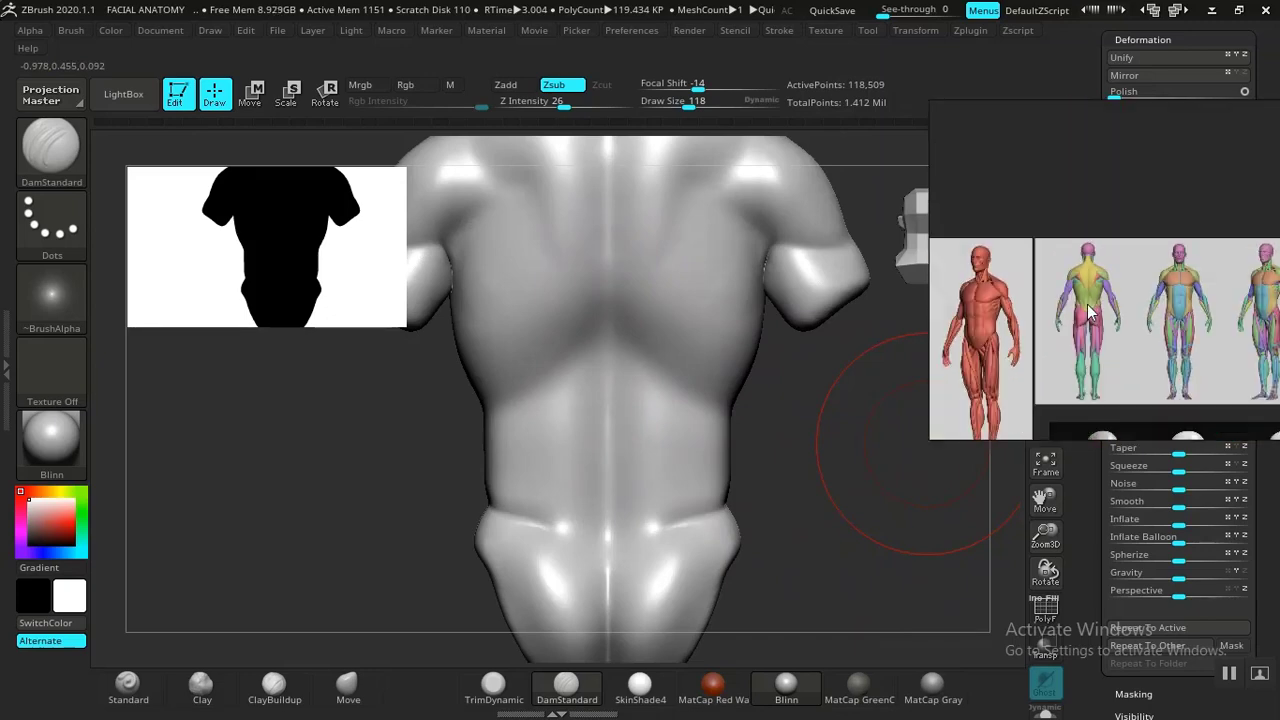
scroll(1090, 313, "down", 4)
scroll(1090, 340, "up", 3)
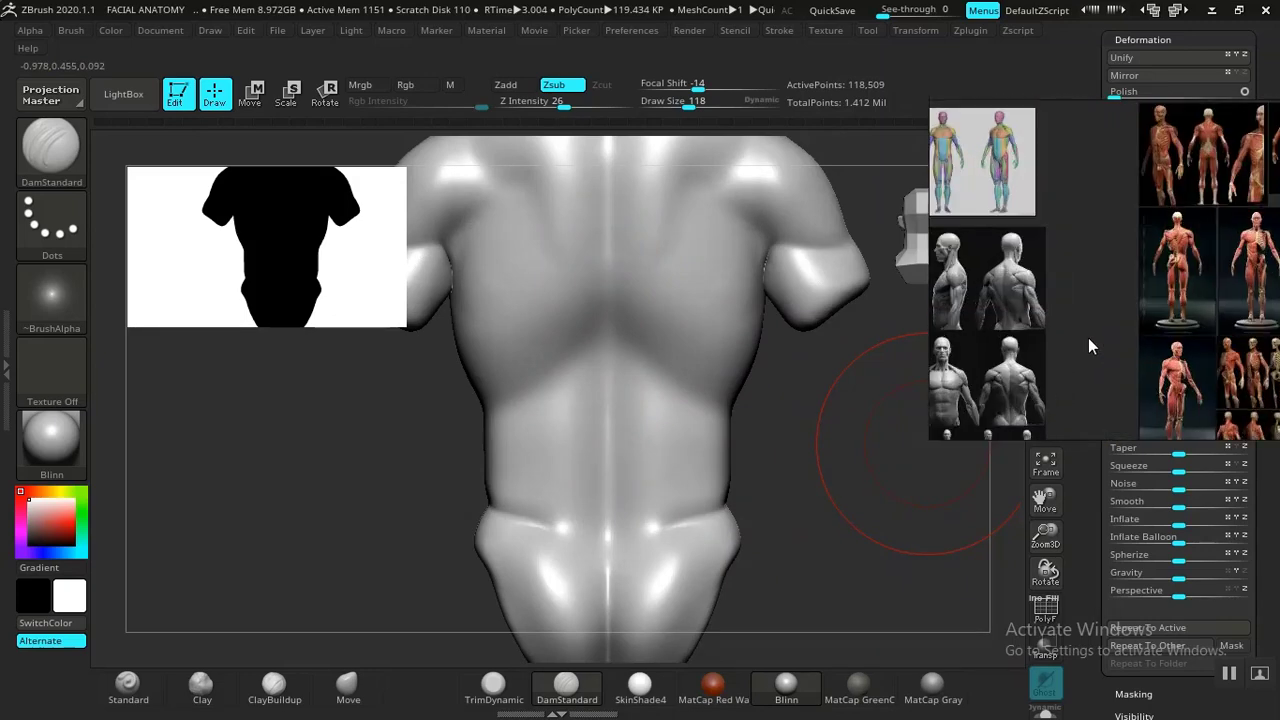
scroll(1011, 275, "down", 3)
scroll(1138, 335, "up", 3)
scroll(1080, 280, "up", 3)
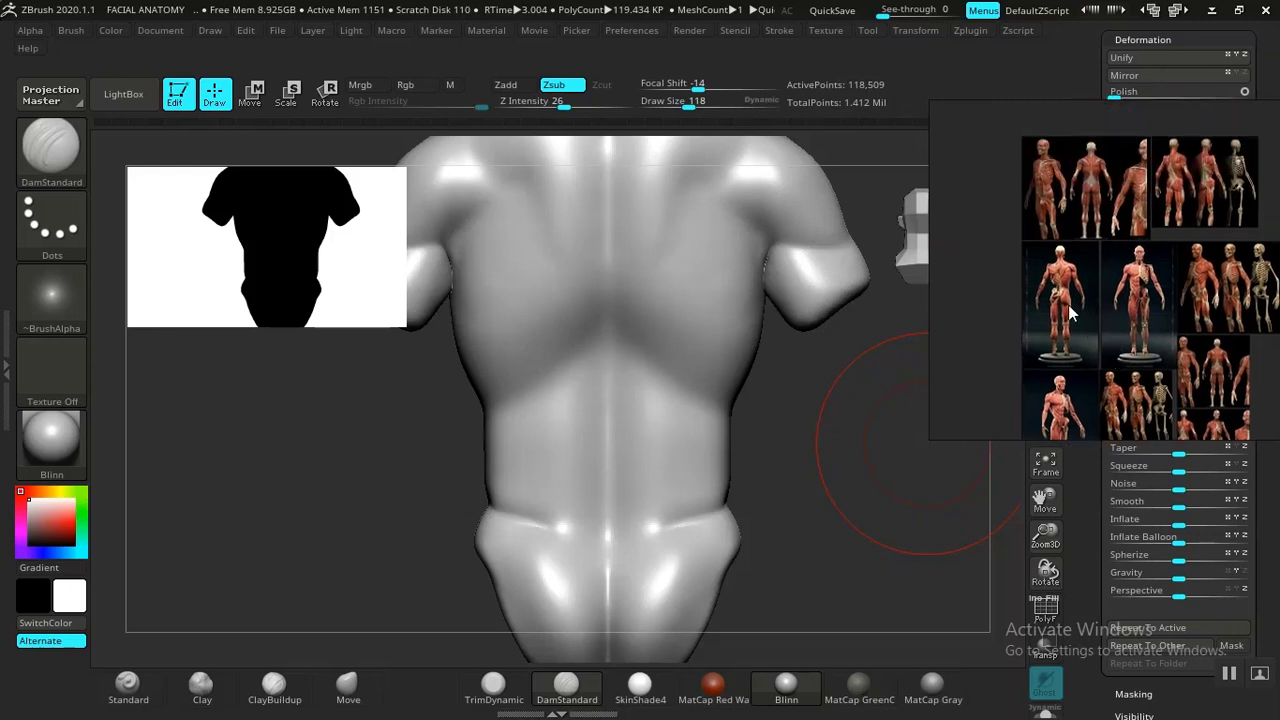
scroll(1089, 320, "up", 4)
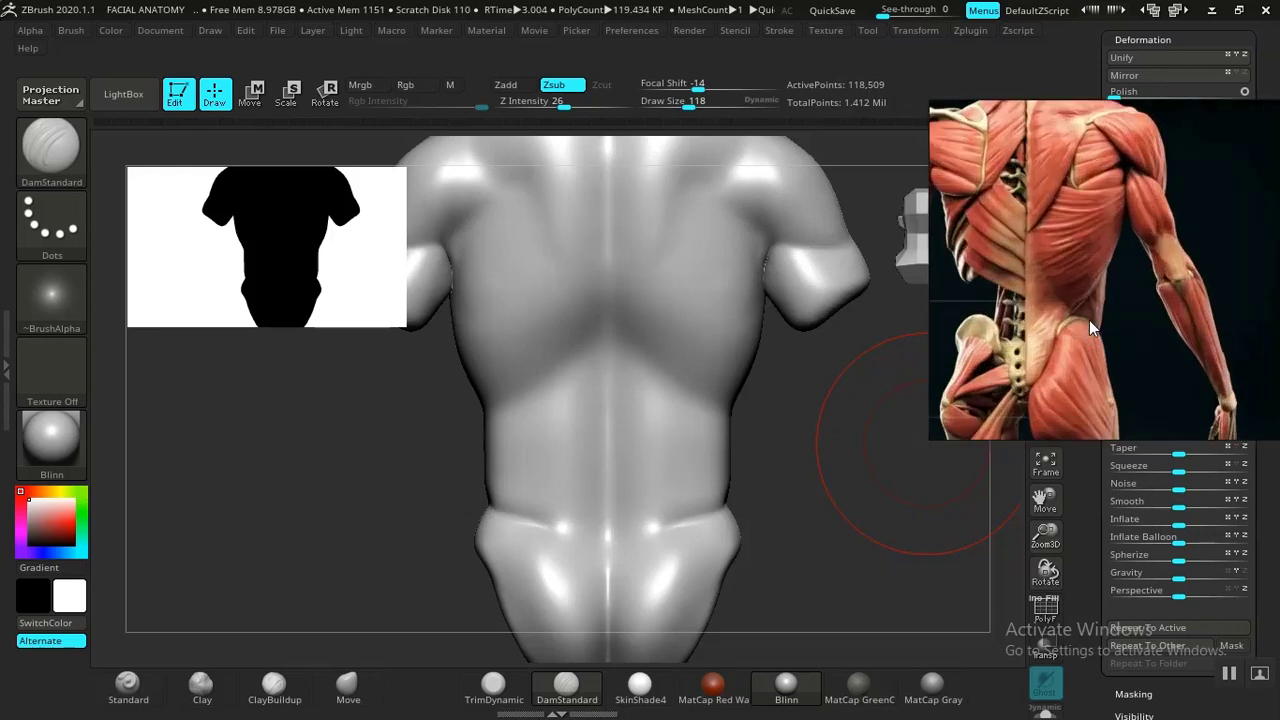
scroll(1089, 319, "down", 4)
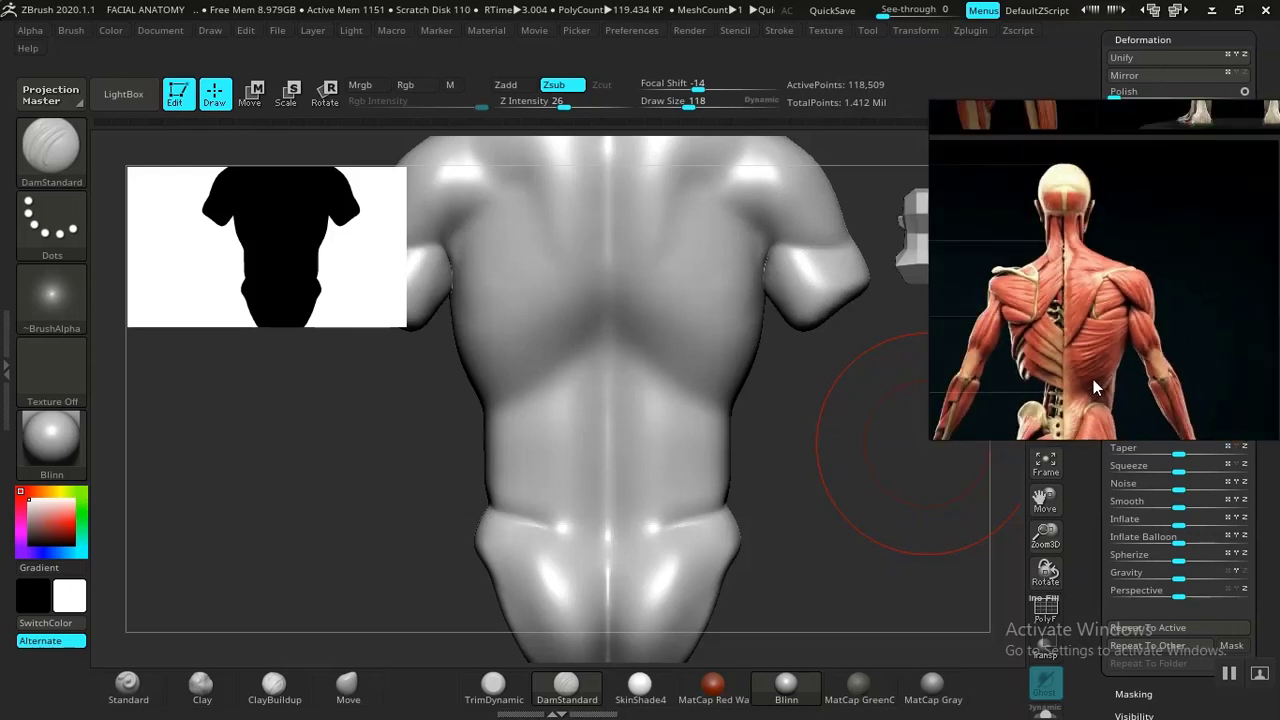
scroll(1106, 350, "up", 2)
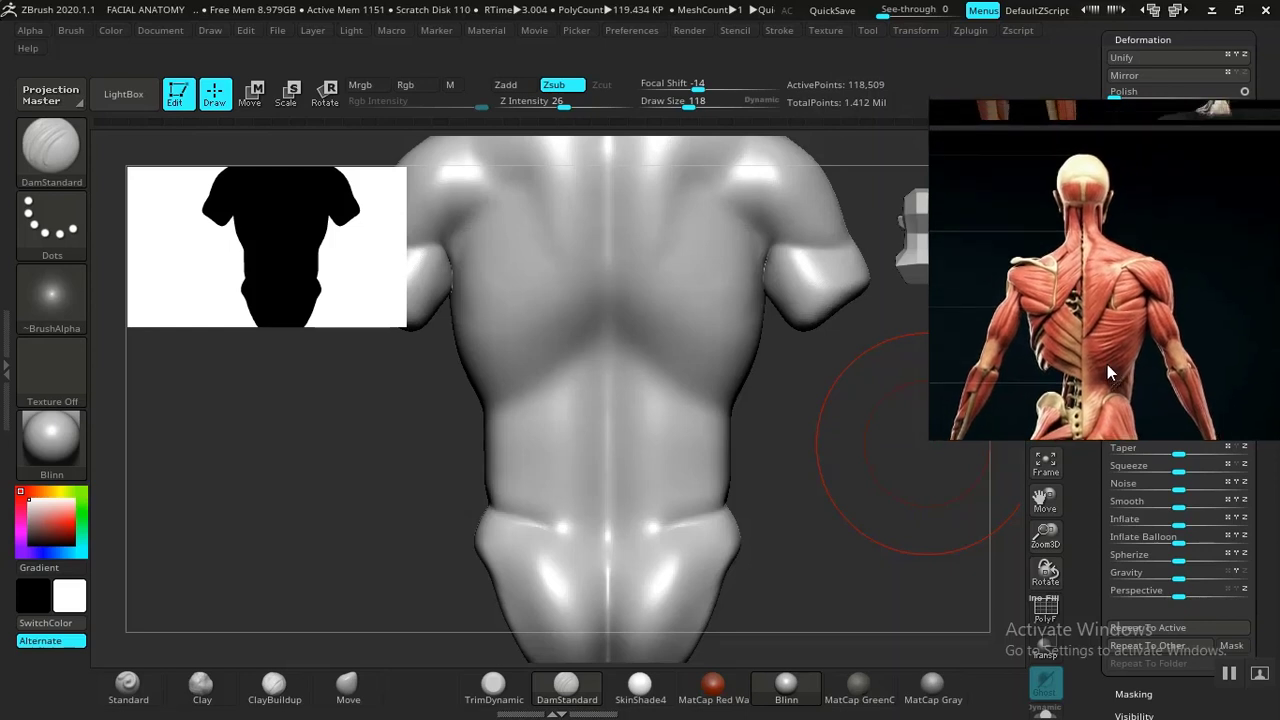
scroll(1107, 377, "down", 2)
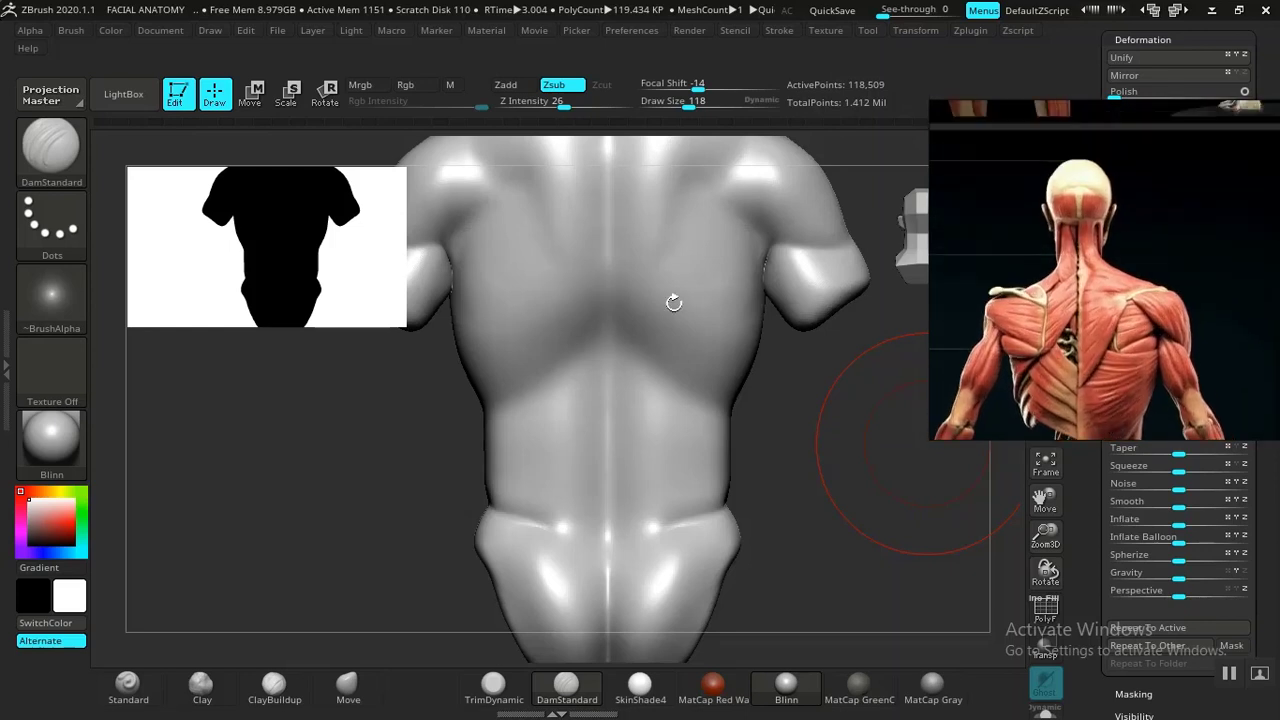
Reduce the DamStandard draw size to 58 and carve a central groove down the back of the neck to the upper spine
mouse_move(818, 485)
left_mouse_down()
mouse_move(837, 497)
mouse_move(811, 423)
mouse_move(929, 517)
mouse_move(820, 423)
mouse_move(806, 480)
mouse_move(889, 476)
mouse_move(766, 491)
mouse_move(820, 469)
mouse_move(771, 466)
mouse_move(815, 488)
mouse_move(869, 477)
mouse_move(866, 457)
mouse_move(886, 517)
mouse_move(869, 520)
mouse_move(866, 576)
left_mouse_up()
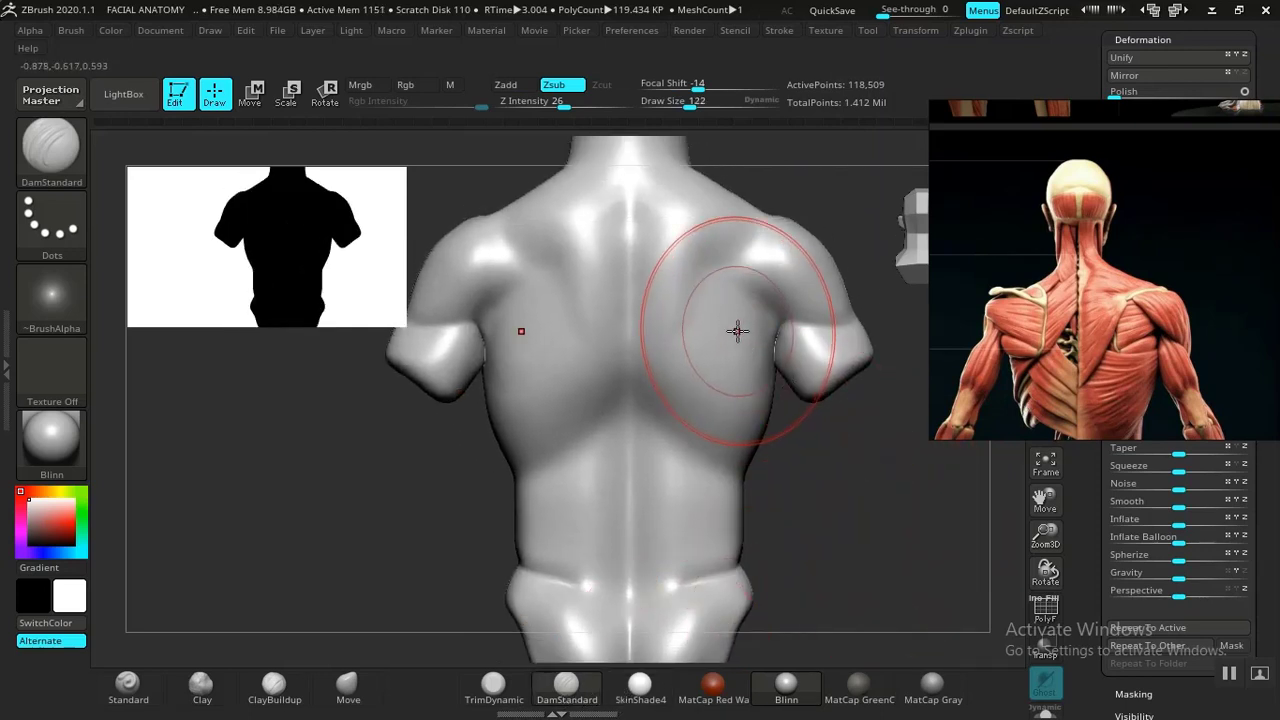
key("bracketleft")
key("bracketleft")
key("bracketleft")
key("bracketleft")
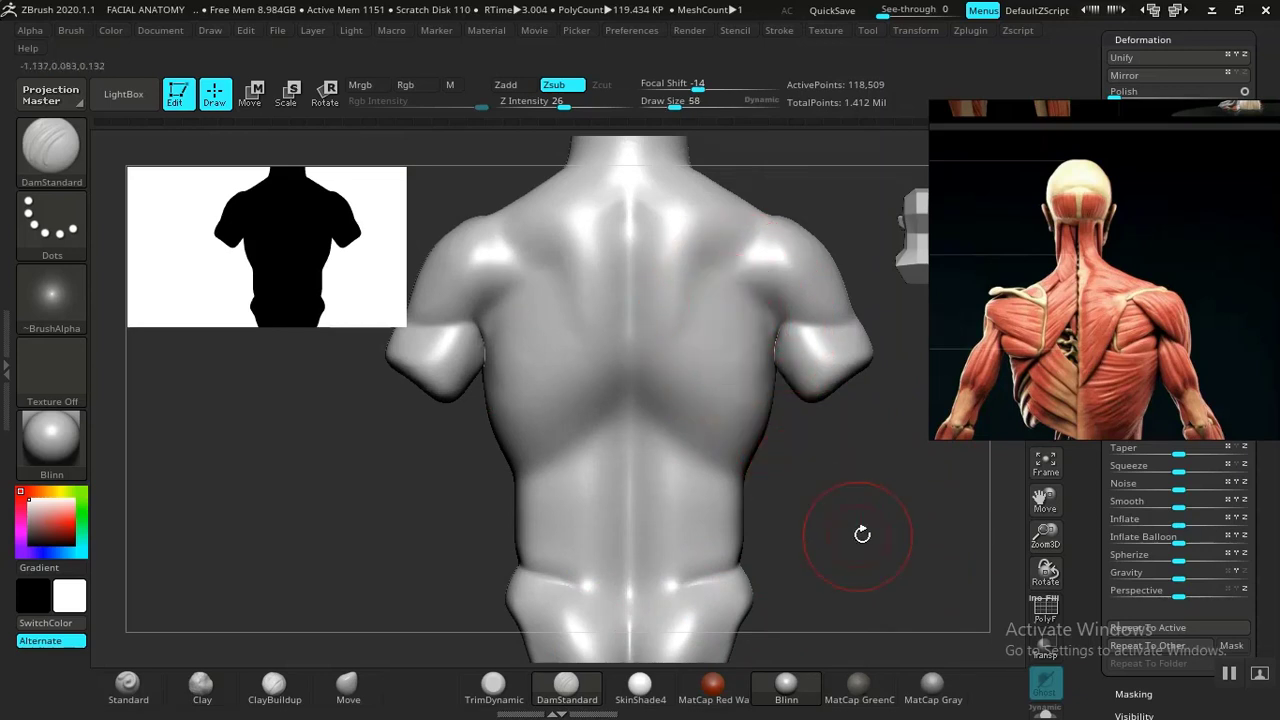
left_click_drag(862, 535, 856, 593, "alt")
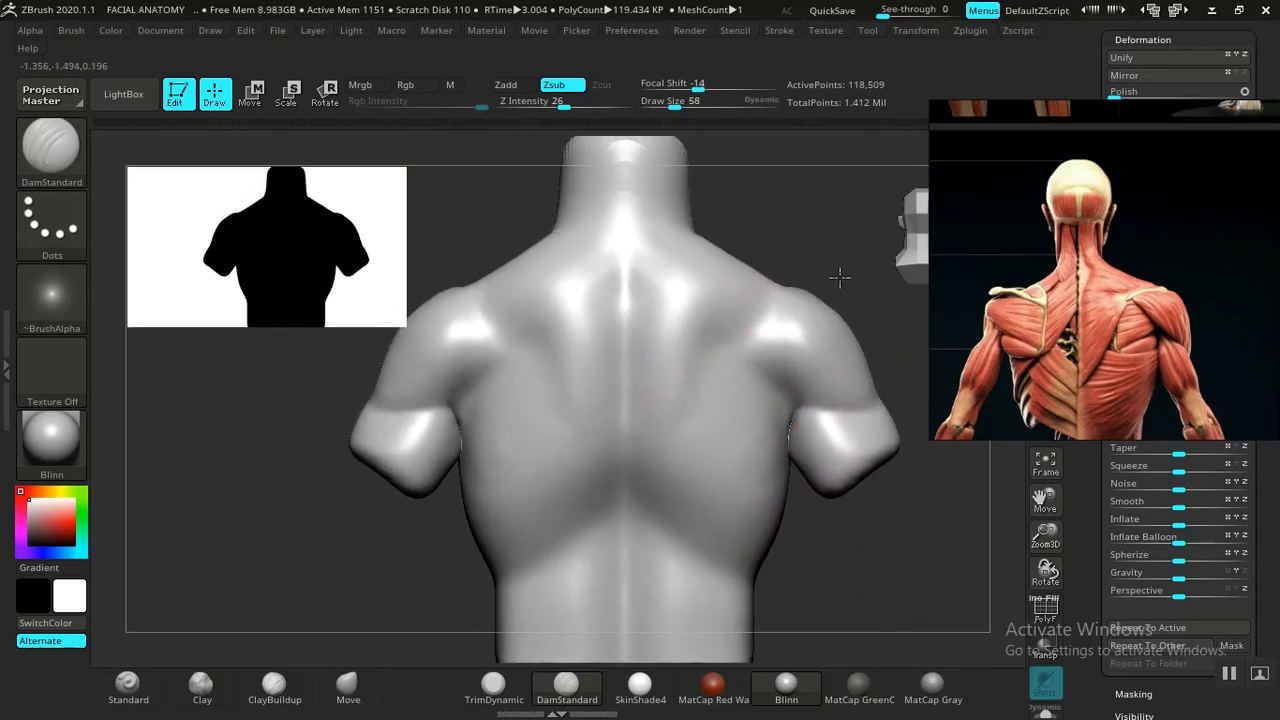
mouse_move(839, 277)
left_mouse_down()
mouse_move(803, 286)
mouse_move(775, 315)
left_mouse_up()
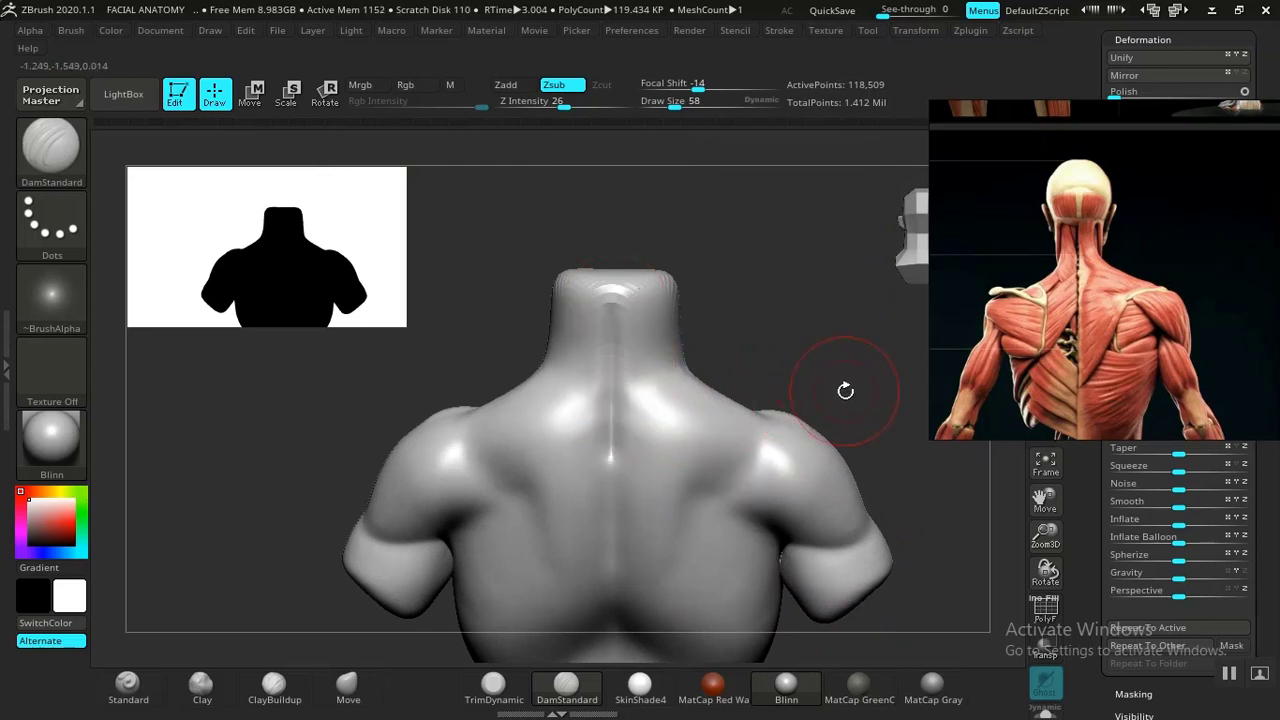
left_click_drag(845, 390, 806, 354)
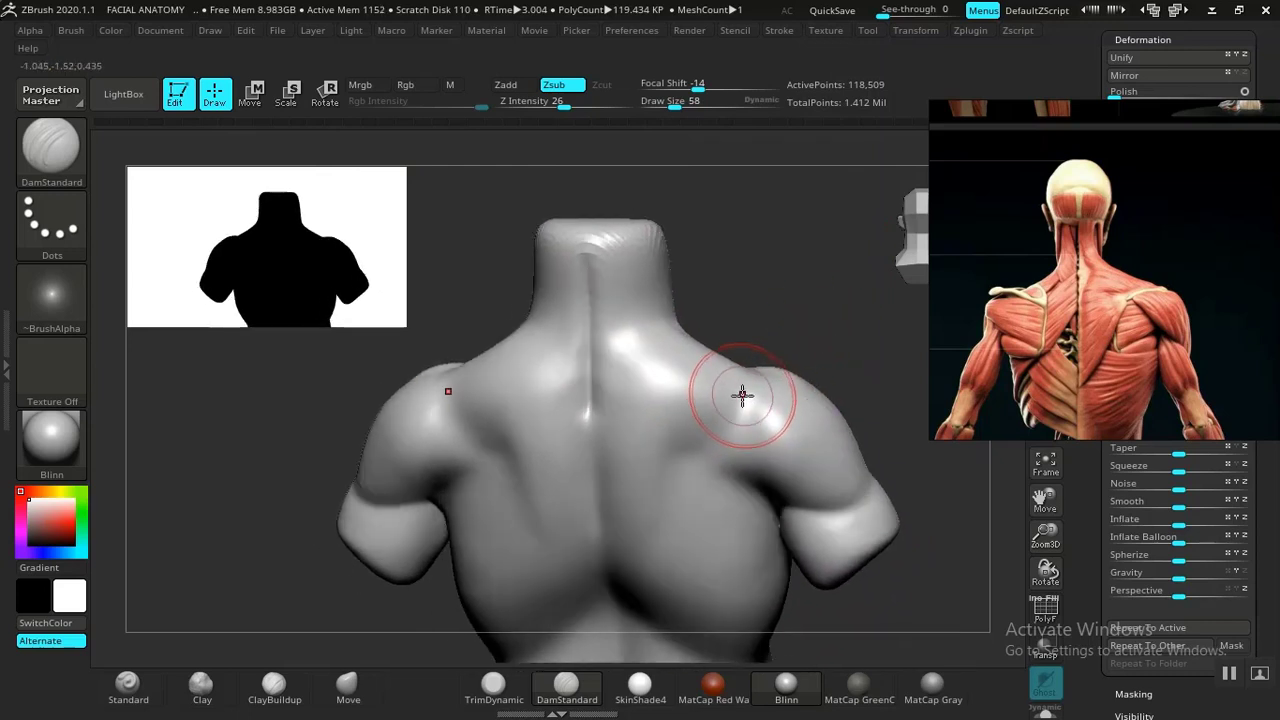
Carve the shoulder-blade ridges and the diagonal lower trapezius edges on the upper back with the DamStandard brush
left_click_drag(747, 404, 679, 447)
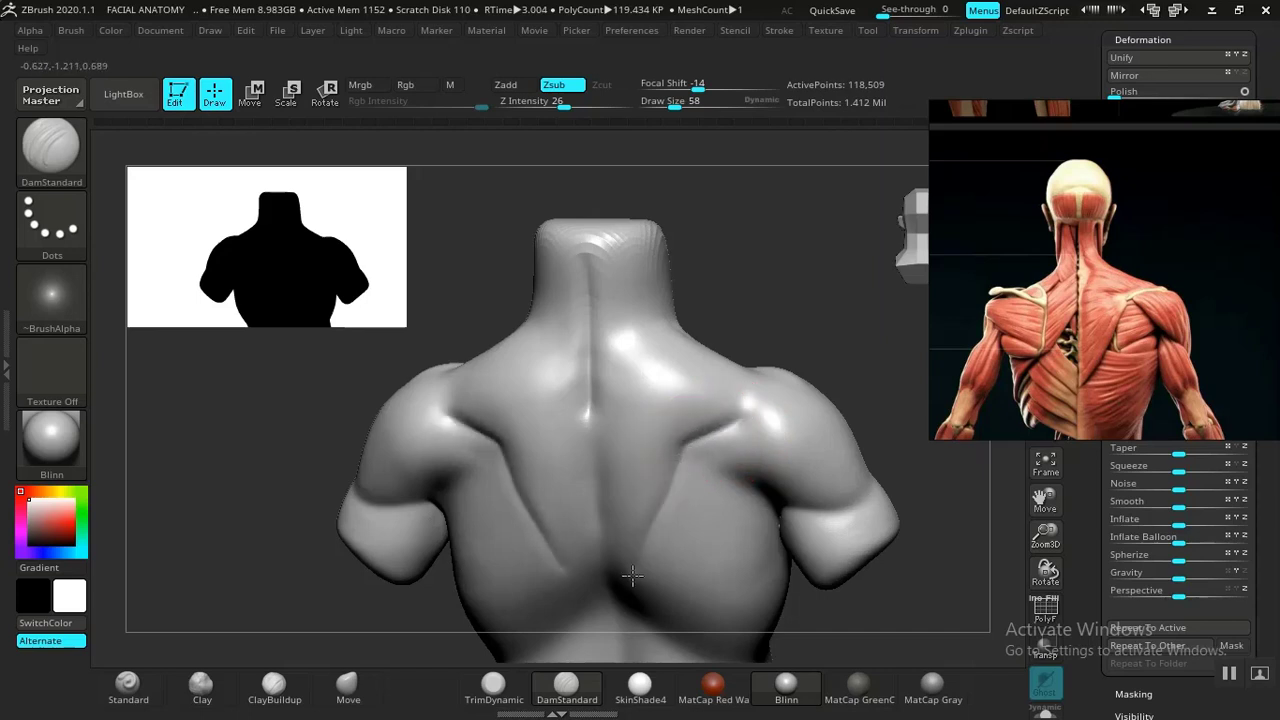
mouse_move(828, 371)
left_mouse_down()
mouse_move(849, 323)
mouse_move(797, 314)
mouse_move(783, 277)
mouse_move(876, 338)
mouse_move(817, 340)
mouse_move(817, 451)
mouse_move(823, 380)
mouse_move(853, 480)
mouse_move(857, 449)
mouse_move(874, 474)
mouse_move(871, 420)
mouse_move(920, 405)
left_mouse_up()
middle_click_drag(1143, 352, 1165, 220)
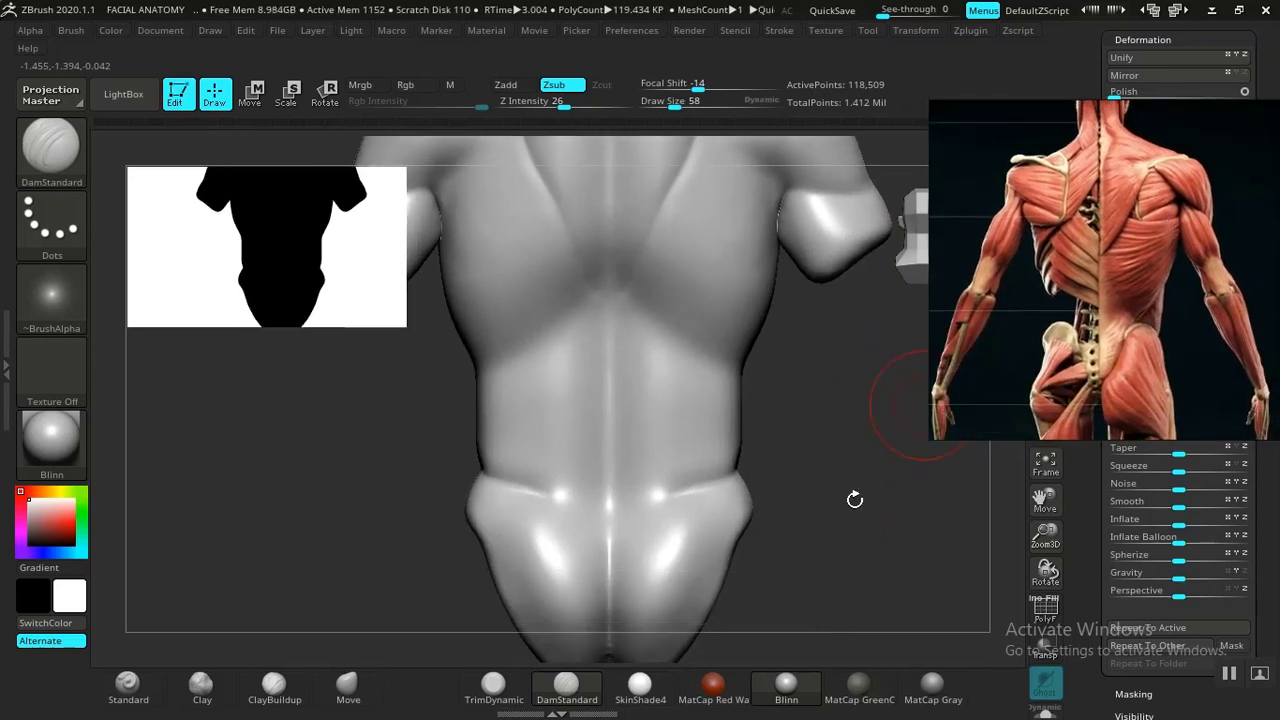
mouse_move(856, 440)
left_mouse_down()
mouse_move(851, 471)
mouse_move(803, 500)
mouse_move(793, 487)
left_mouse_up()
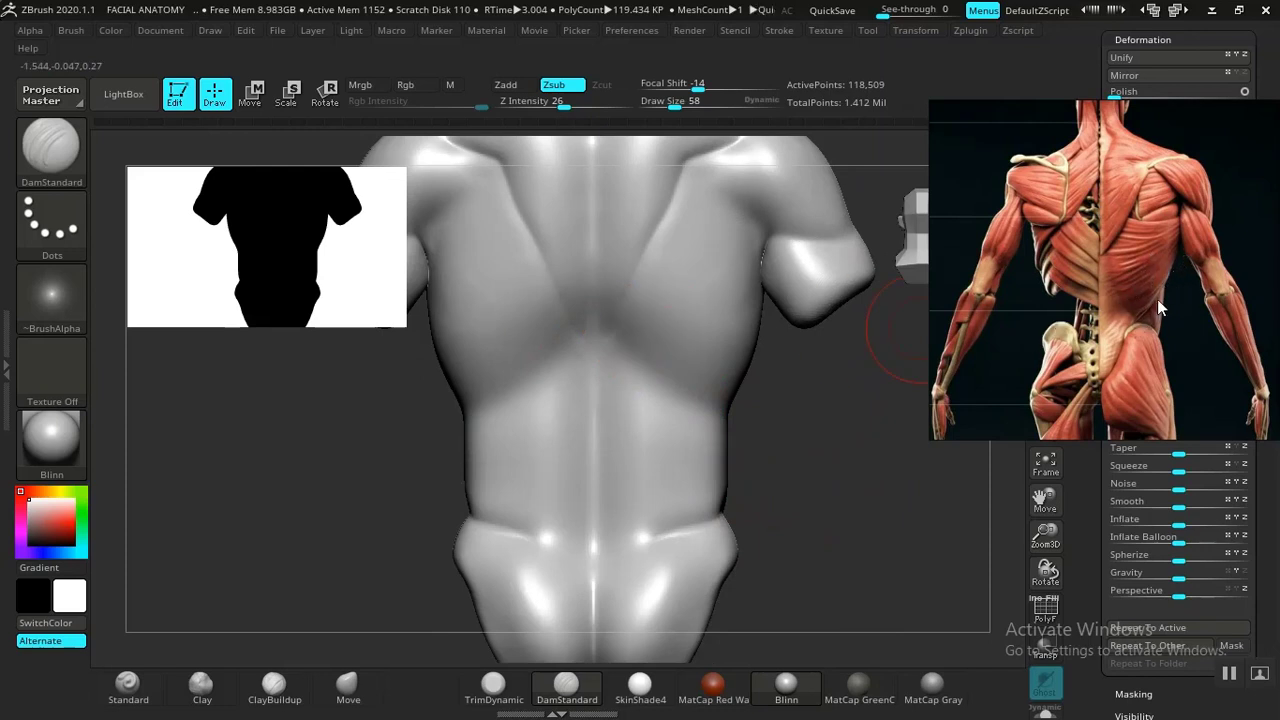
left_click_drag(794, 485, 736, 428)
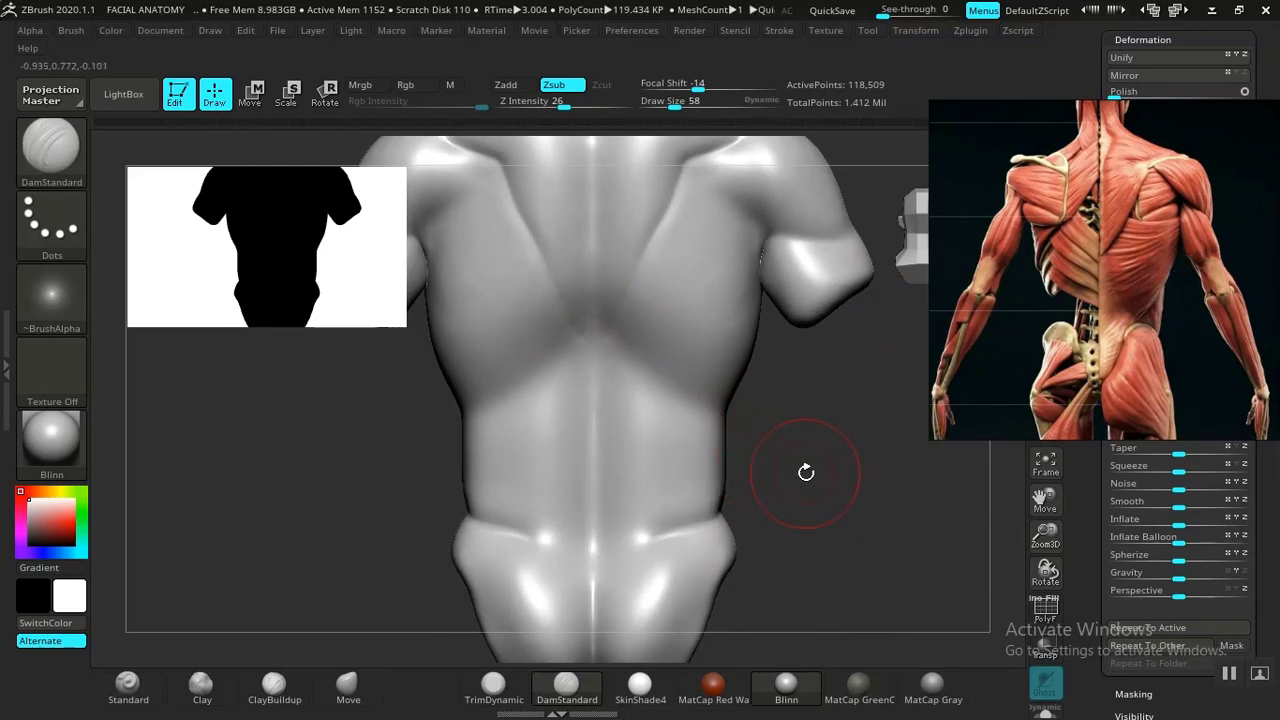
left_click_drag(806, 472, 799, 470)
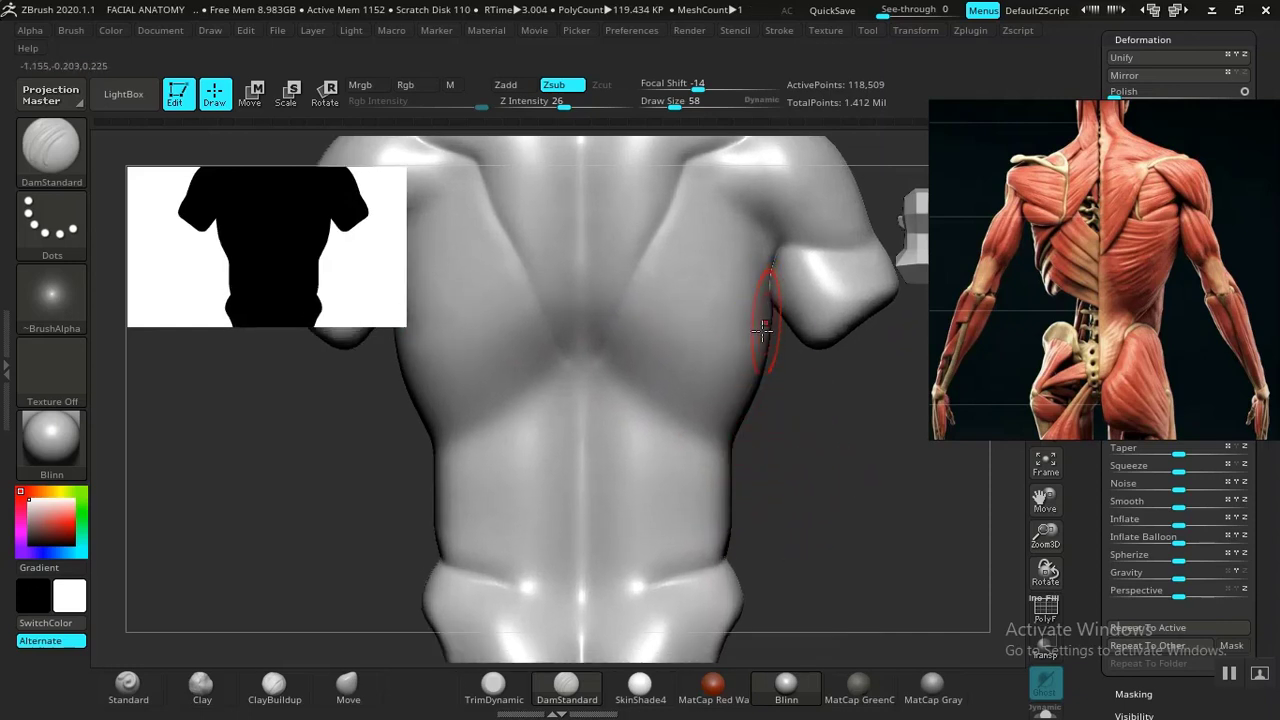
mouse_move(762, 431)
left_mouse_down()
mouse_move(790, 454)
mouse_move(725, 500)
left_mouse_up()
left_click_drag(796, 470, 713, 433)
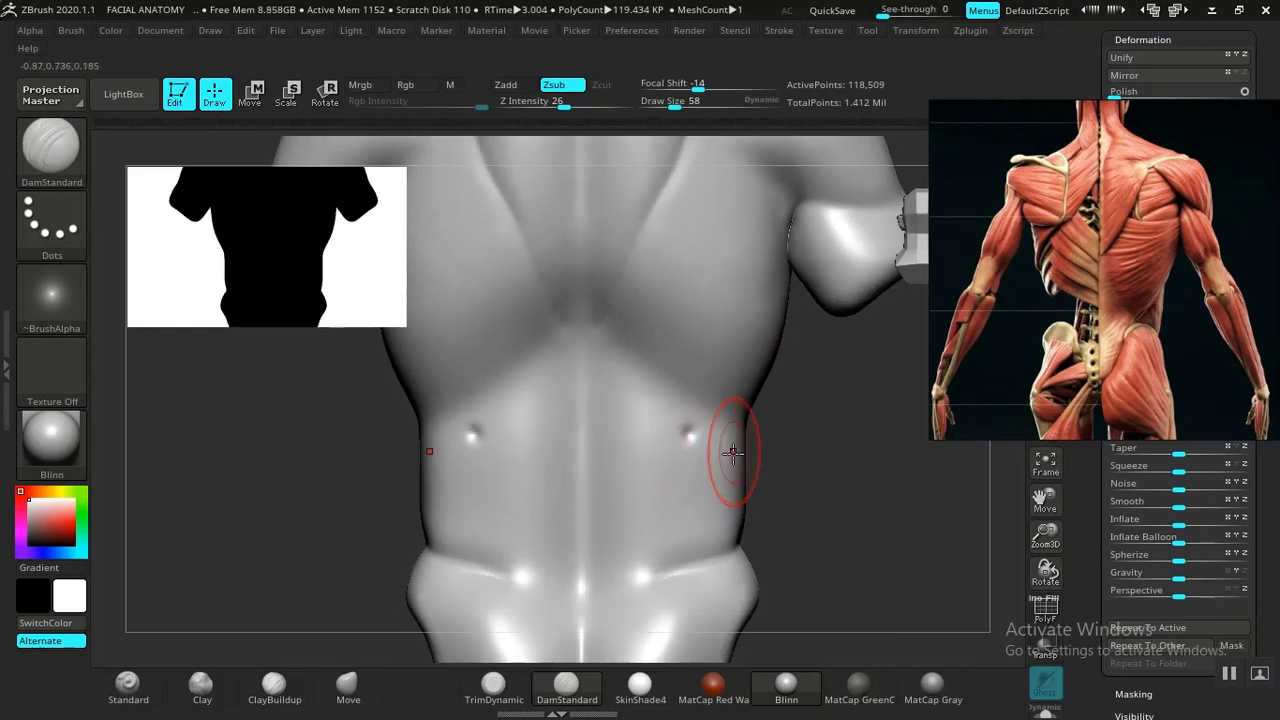
left_click_drag(805, 455, 782, 420)
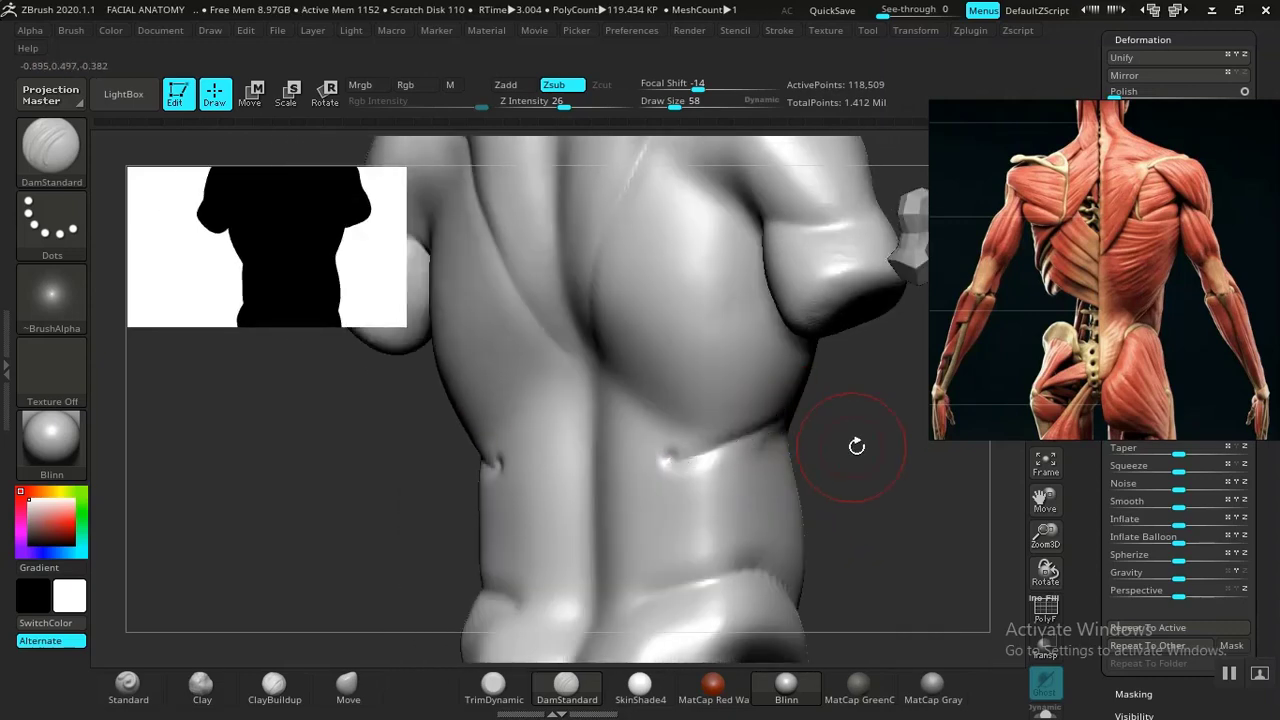
left_click_drag(857, 443, 779, 464)
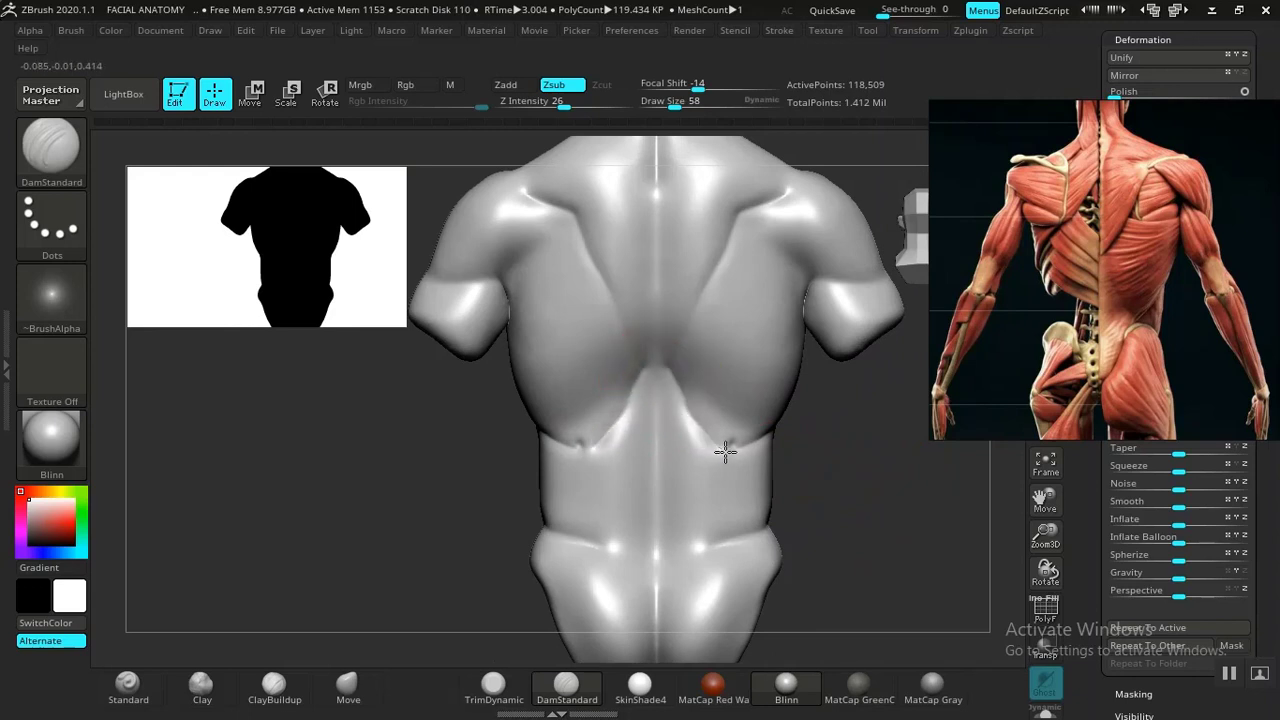
key("ctrl+z")
left_click_drag(827, 487, 832, 427, "alt")
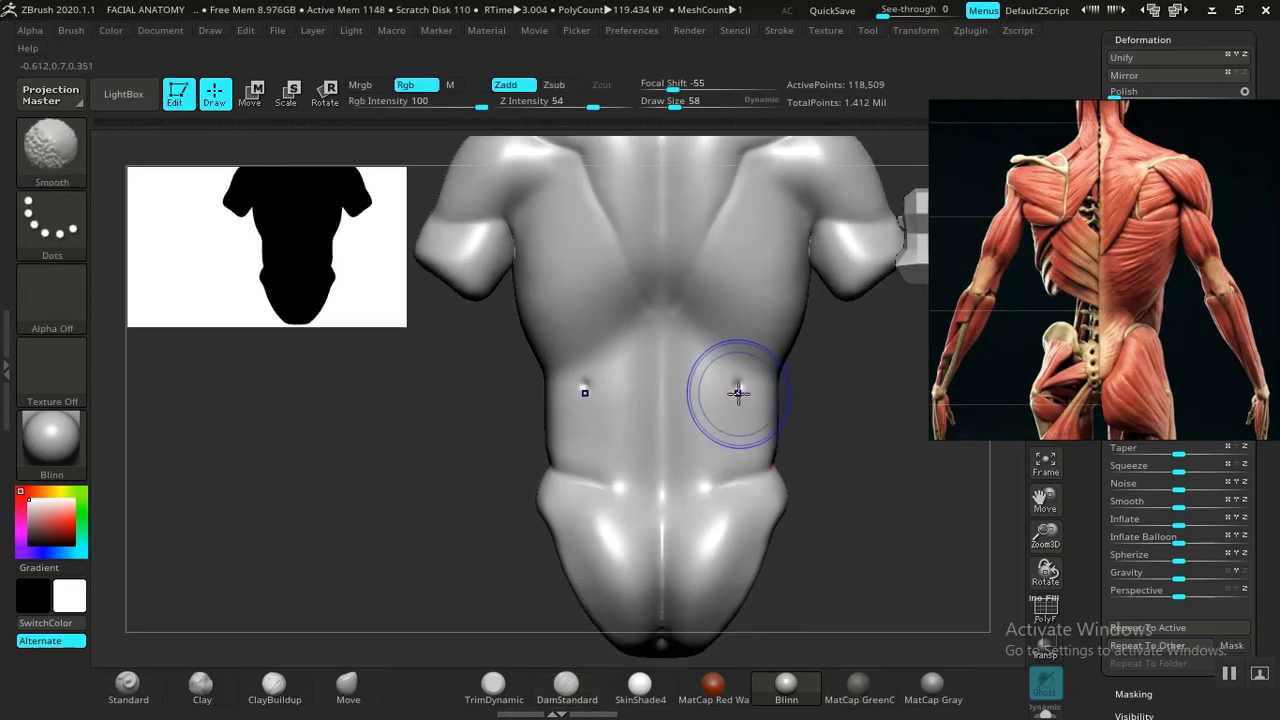
key("ctrl")
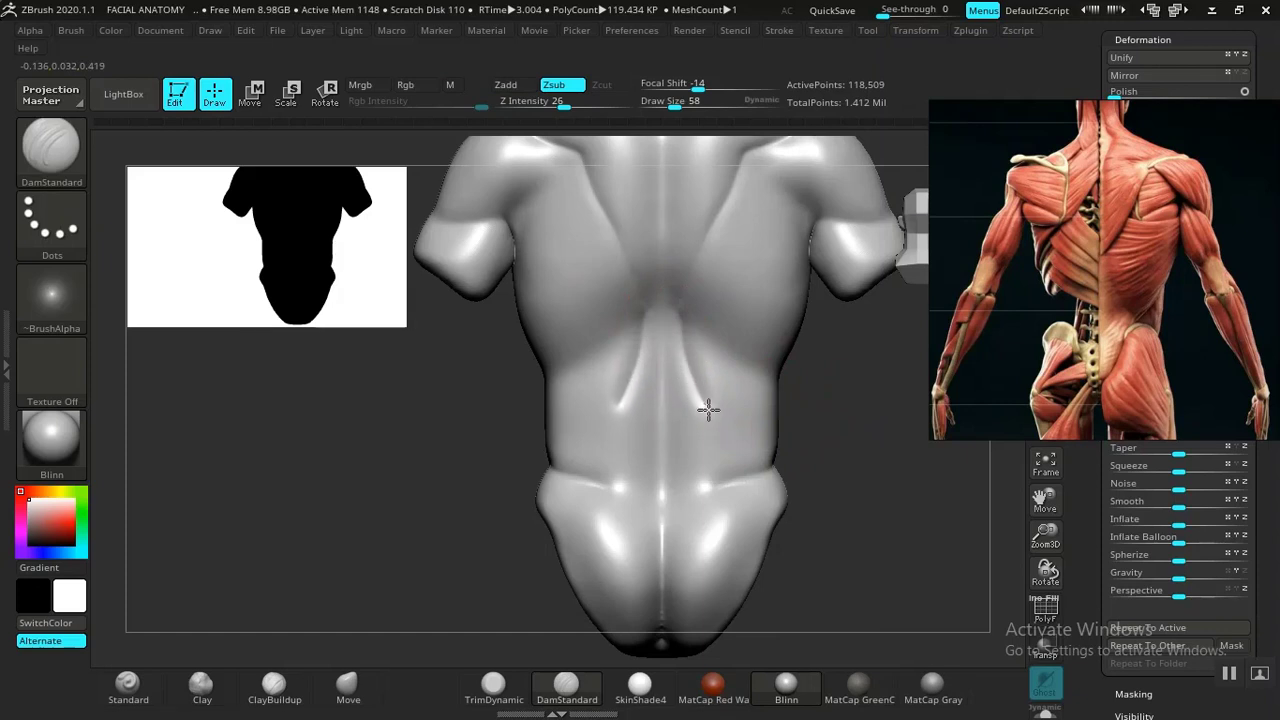
Carve diagonal grooves with DamStandard from the middle of the spine down and outward across the lower back toward the hips
left_click_drag(717, 420, 679, 343, "shift")
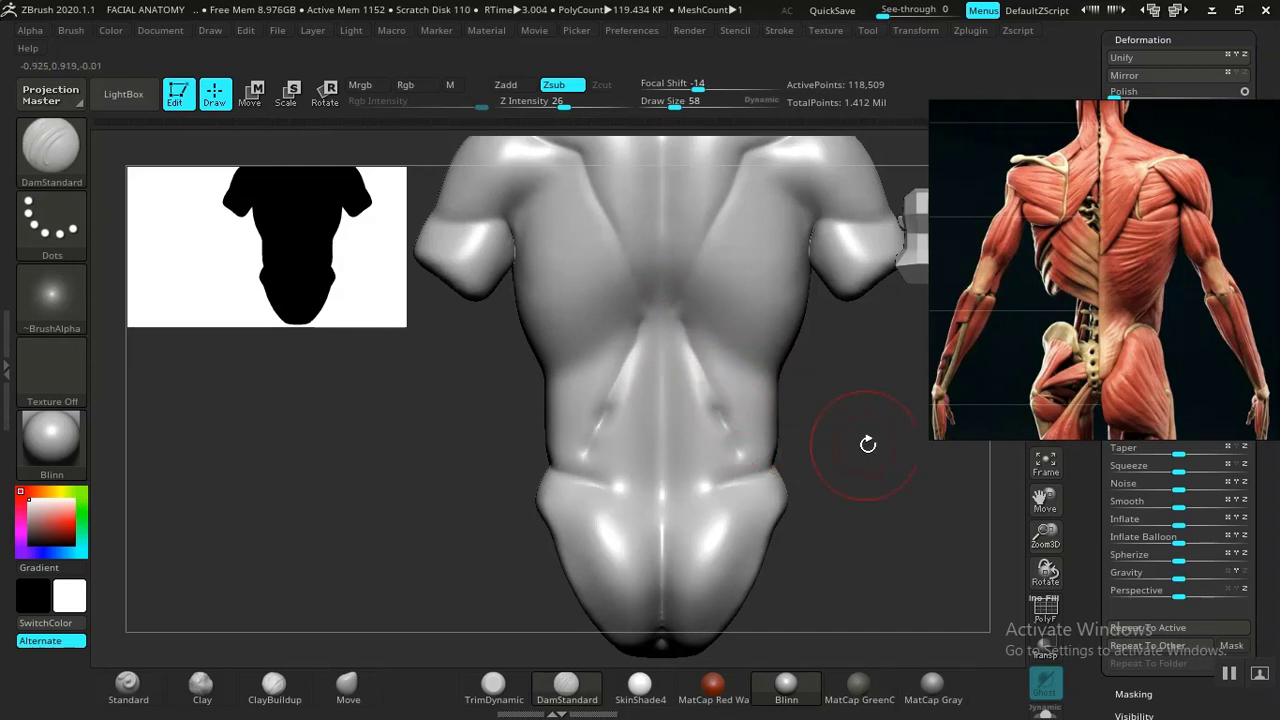
mouse_move(868, 443)
left_mouse_down()
mouse_move(892, 455)
mouse_move(845, 459)
mouse_move(843, 443)
mouse_move(869, 463)
mouse_move(837, 431)
left_mouse_up()
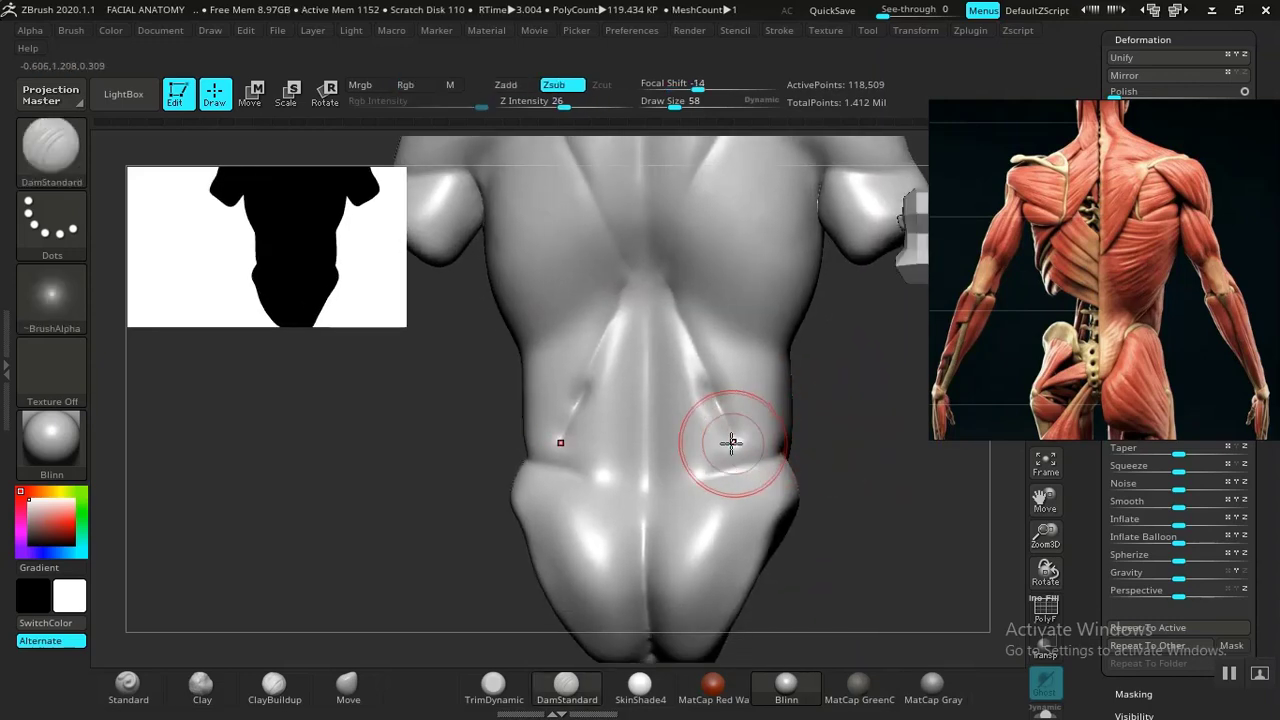
left_click_drag(838, 388, 824, 386)
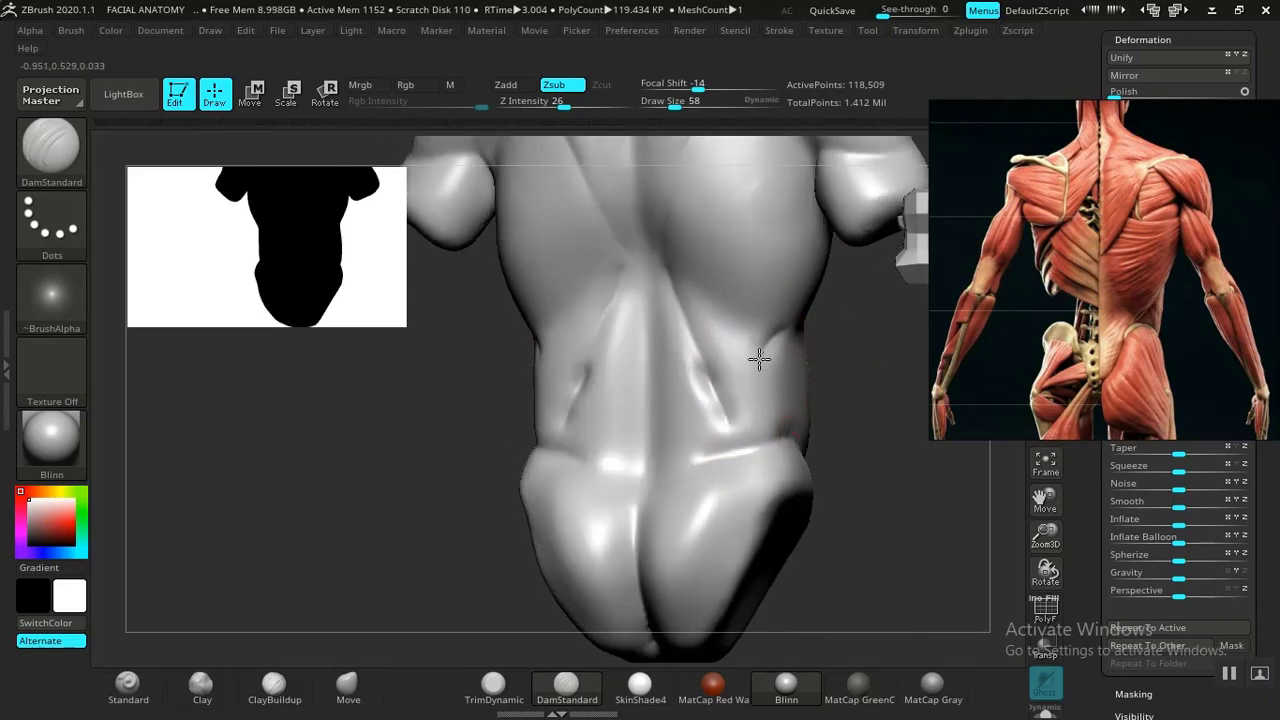
Carve the outer latissimus edges into V shapes above the hips and extend the hip creases inward to the sacrum
mouse_move(853, 422)
left_mouse_down()
mouse_move(849, 403)
mouse_move(883, 449)
mouse_move(890, 438)
mouse_move(866, 448)
left_mouse_up()
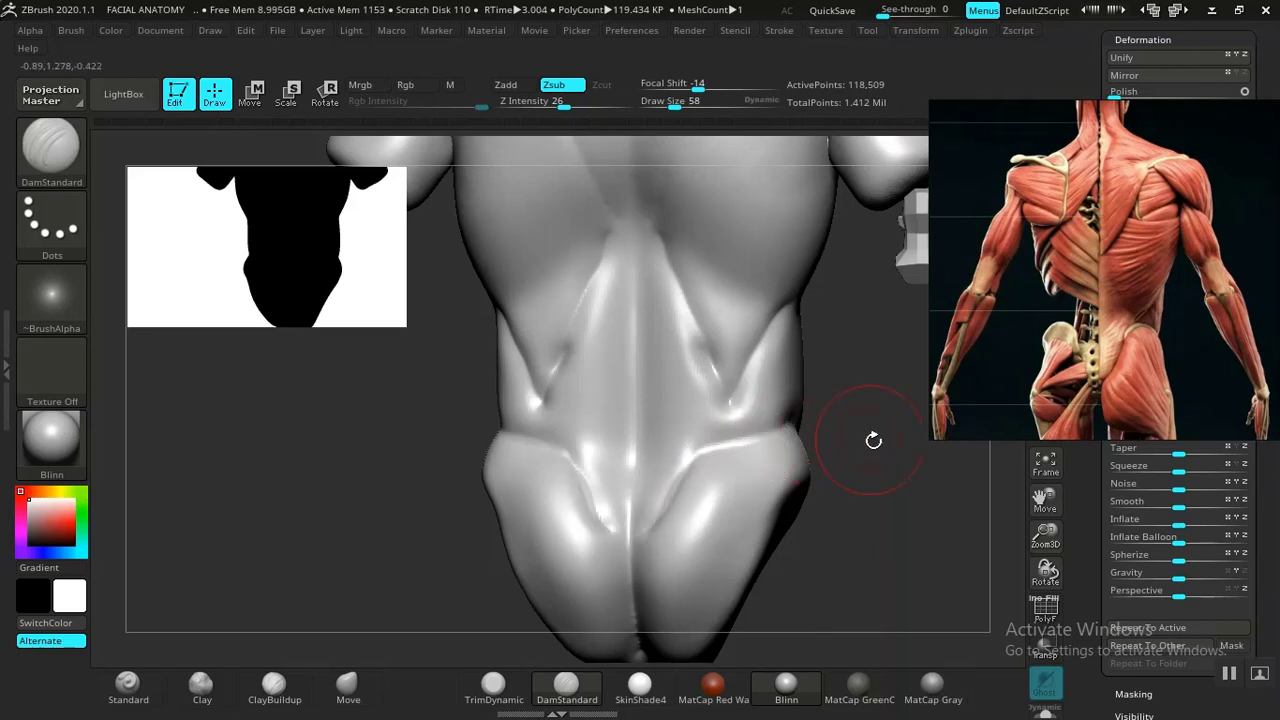
mouse_move(871, 434)
left_mouse_down()
mouse_move(905, 465)
mouse_move(889, 486)
mouse_move(888, 433)
mouse_move(891, 480)
mouse_move(897, 449)
mouse_move(884, 418)
mouse_move(749, 409)
left_mouse_up()
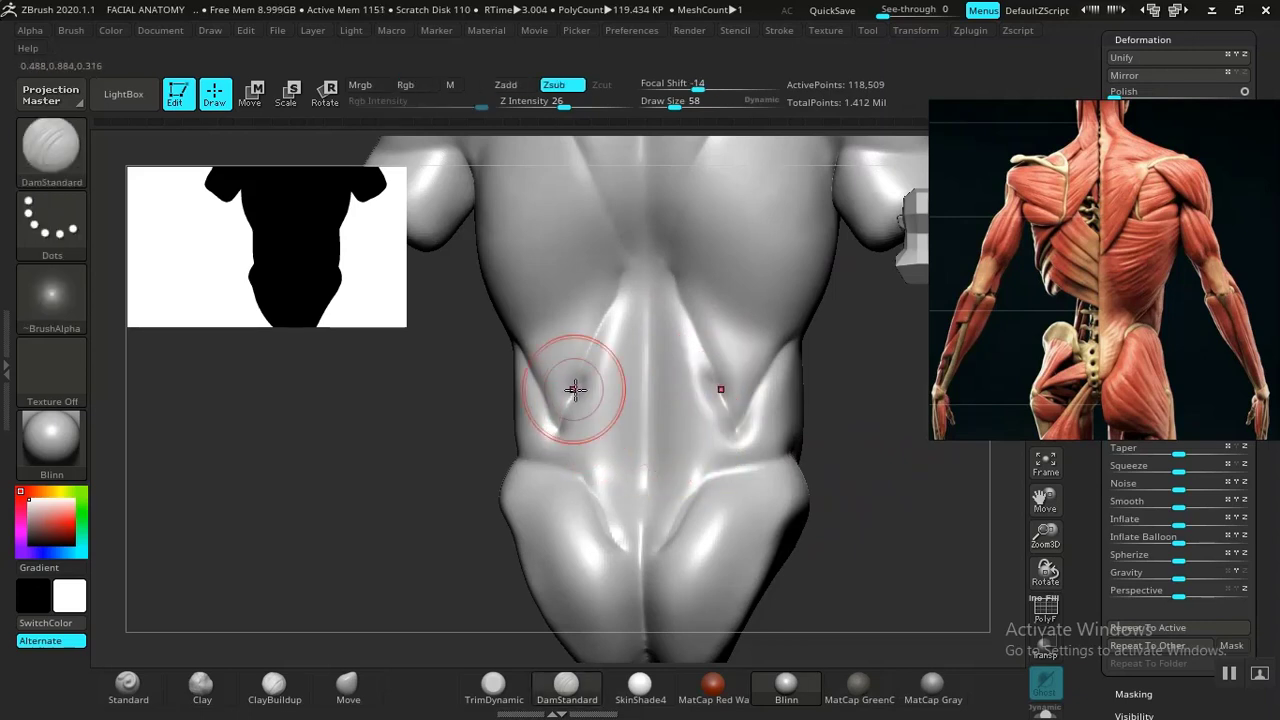
Carve inner lower-back grooves on both sides of the spine down to the hip line, following the colour-coded back-view muscle reference
scroll(1044, 322, "down", 8)
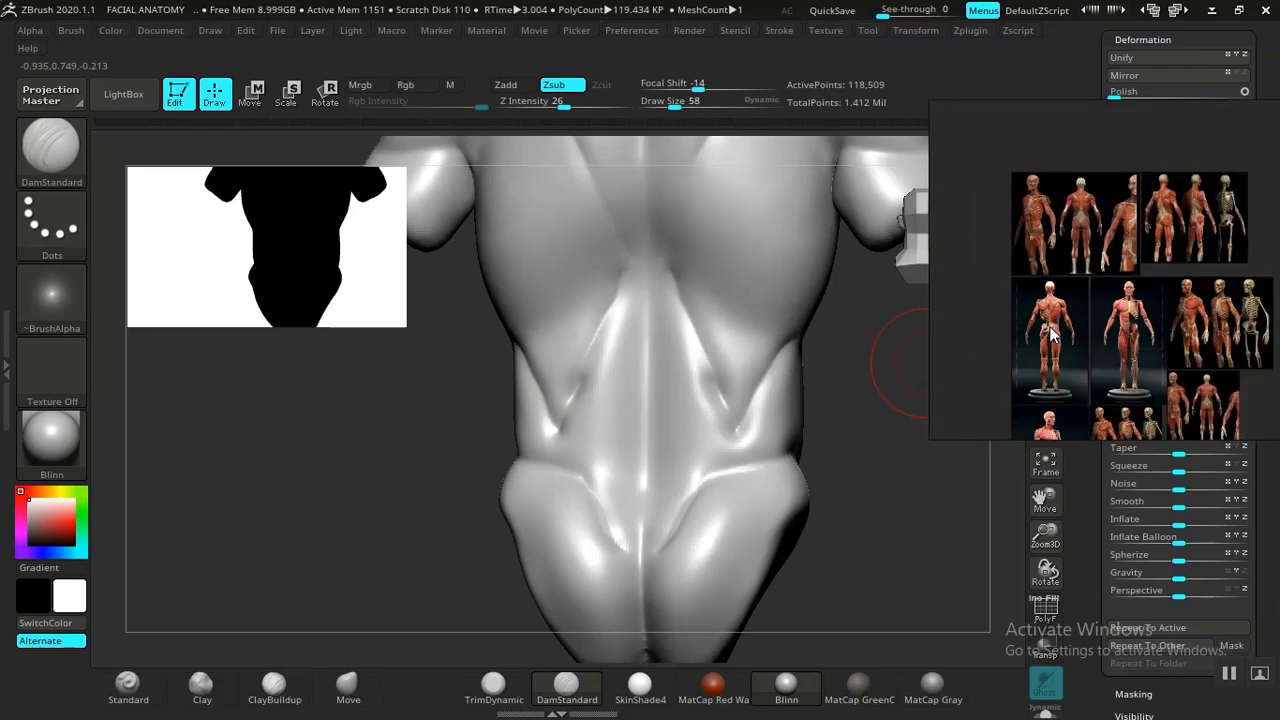
middle_click_drag(1050, 335, 1110, 264)
scroll(1087, 204, "up", 8)
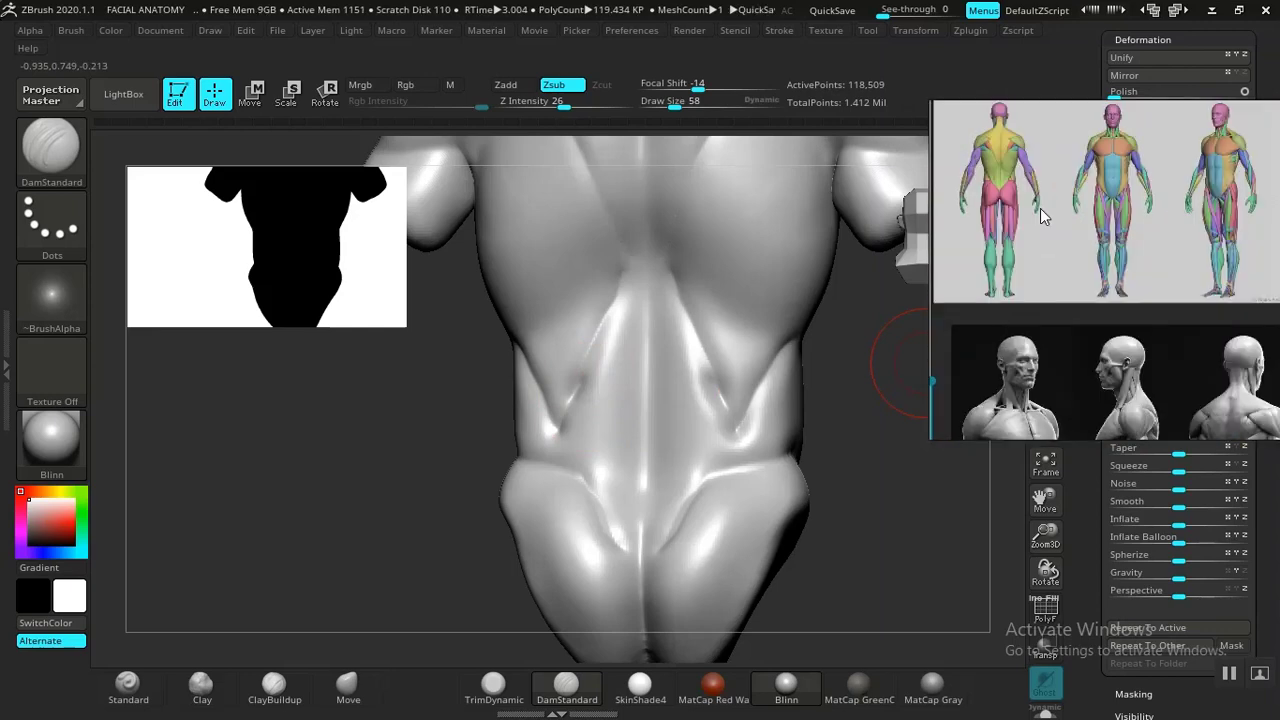
middle_click_drag(1143, 258, 1116, 344)
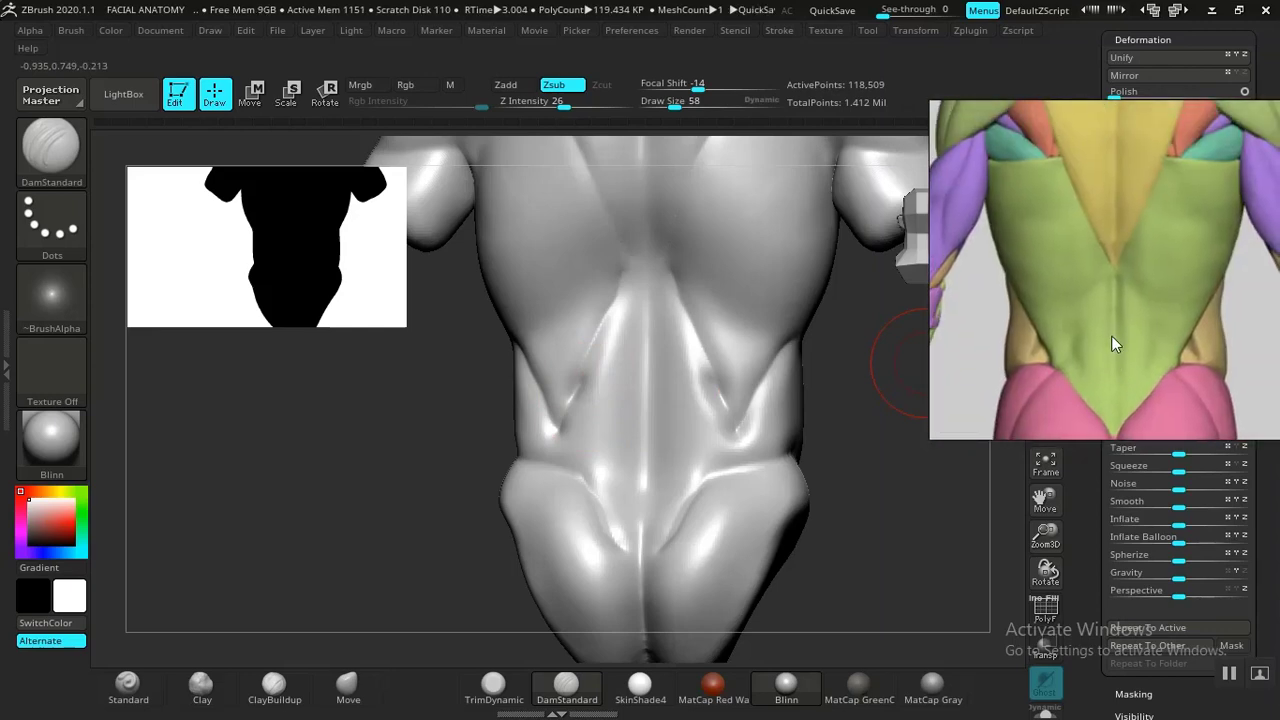
left_click_drag(926, 516, 789, 429)
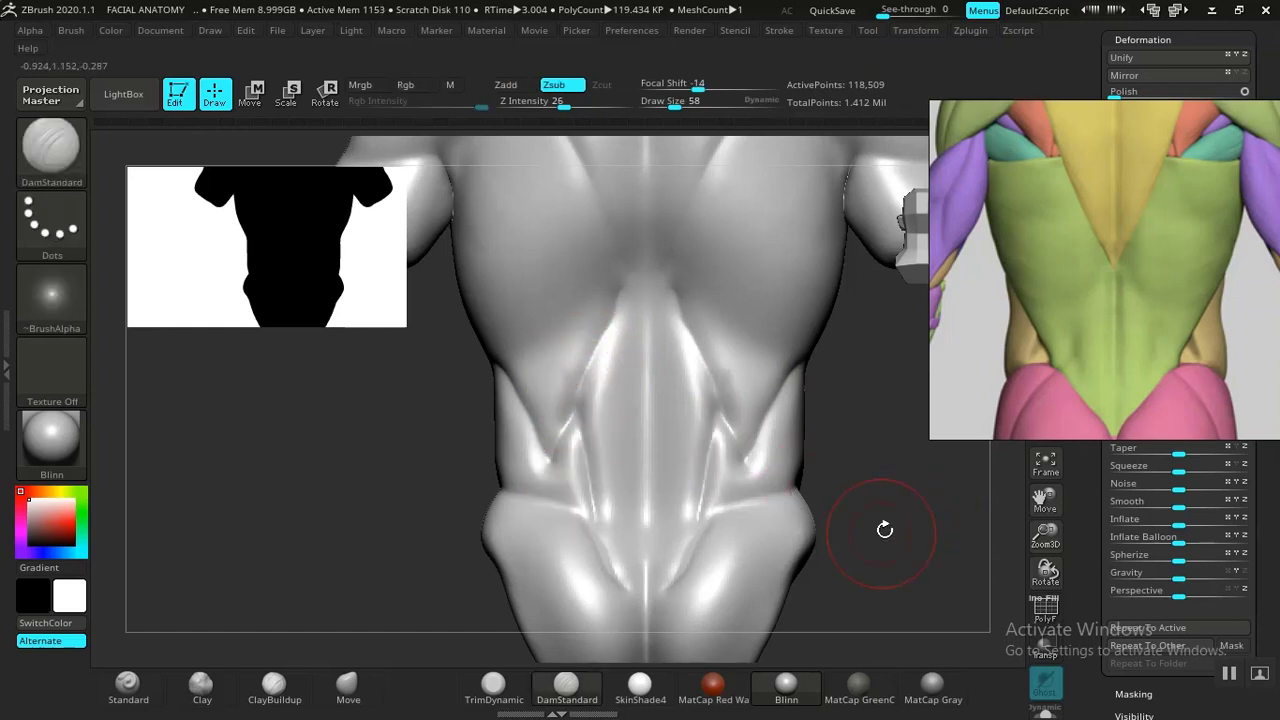
Carve the side edge of the latissimus from below the armpit around the ribcage into the lower-back groove
mouse_move(886, 526)
left_mouse_down()
mouse_move(757, 434)
mouse_move(805, 390)
mouse_move(829, 429)
mouse_move(903, 443)
mouse_move(809, 445)
mouse_move(843, 409)
mouse_move(851, 451)
mouse_move(837, 461)
mouse_move(757, 429)
mouse_move(699, 366)
left_mouse_up()
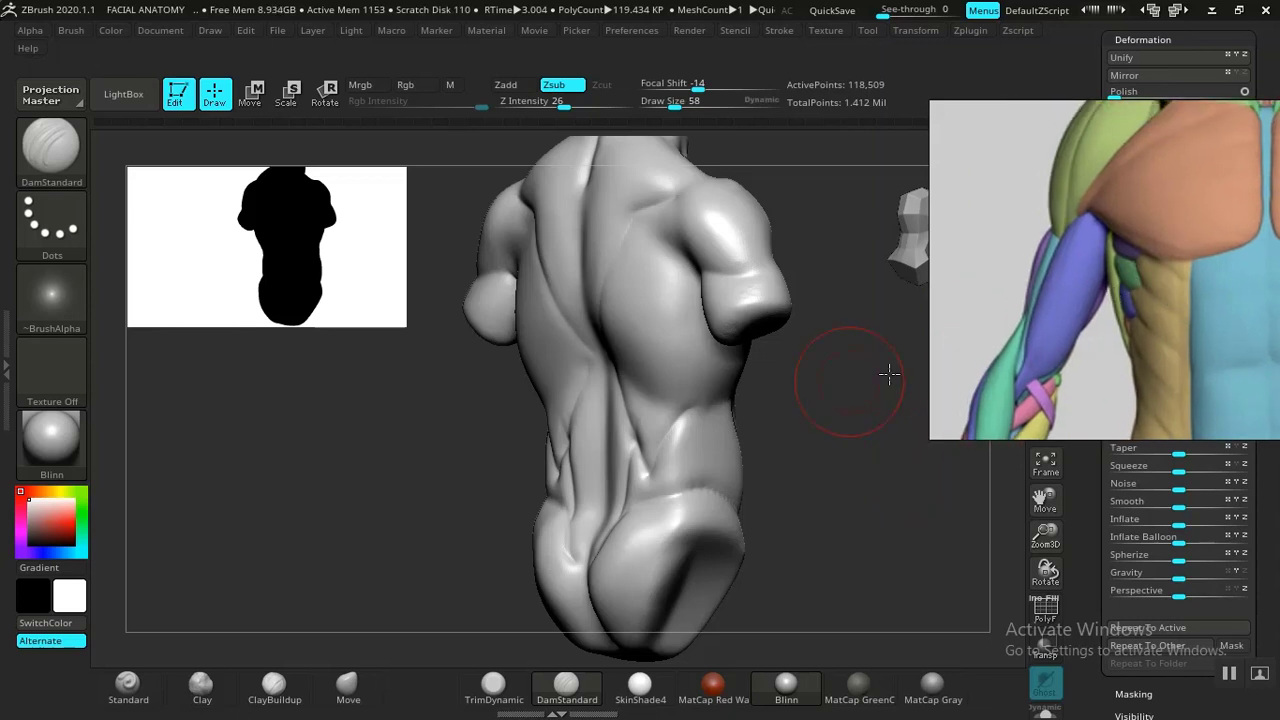
mouse_move(889, 374)
left_mouse_down()
mouse_move(831, 389)
mouse_move(791, 437)
mouse_move(811, 442)
mouse_move(680, 443)
mouse_move(849, 489)
mouse_move(519, 520)
mouse_move(543, 531)
mouse_move(577, 494)
mouse_move(620, 391)
mouse_move(590, 462)
left_mouse_up()
left_click_drag(628, 334, 627, 321)
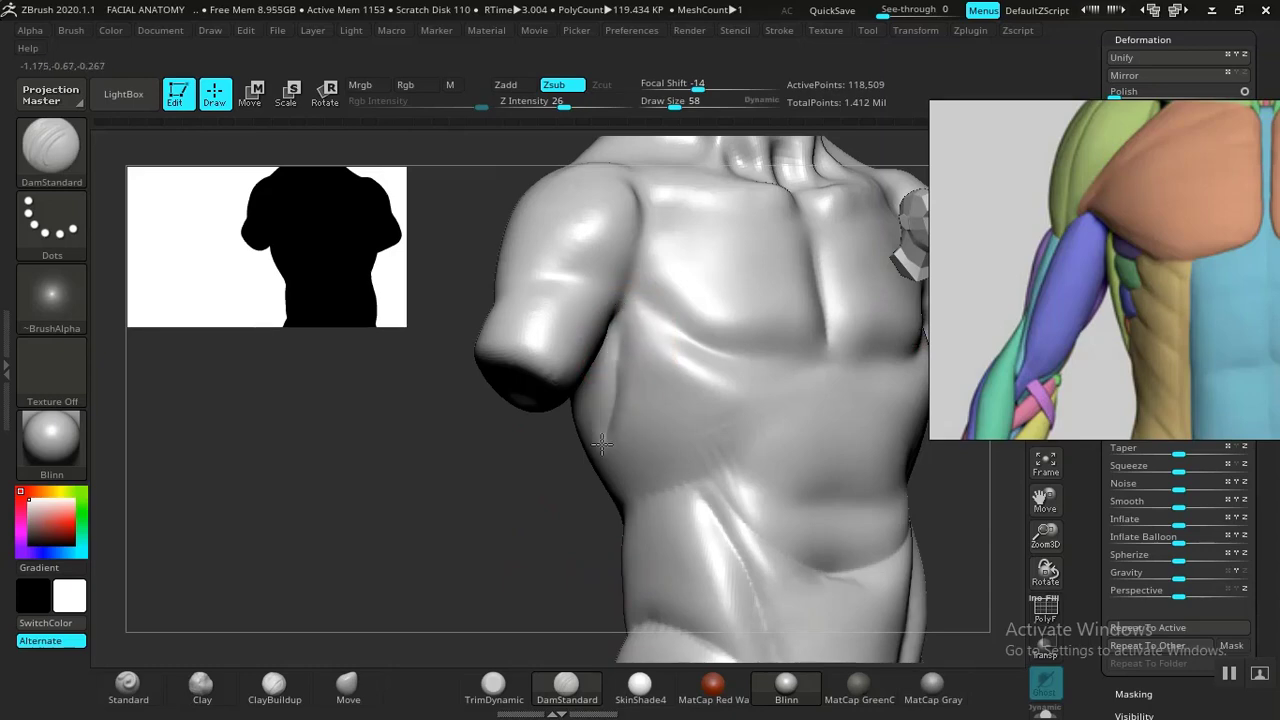
mouse_move(601, 443)
left_mouse_down()
mouse_move(626, 503)
mouse_move(654, 480)
mouse_move(584, 464)
mouse_move(587, 411)
left_mouse_up()
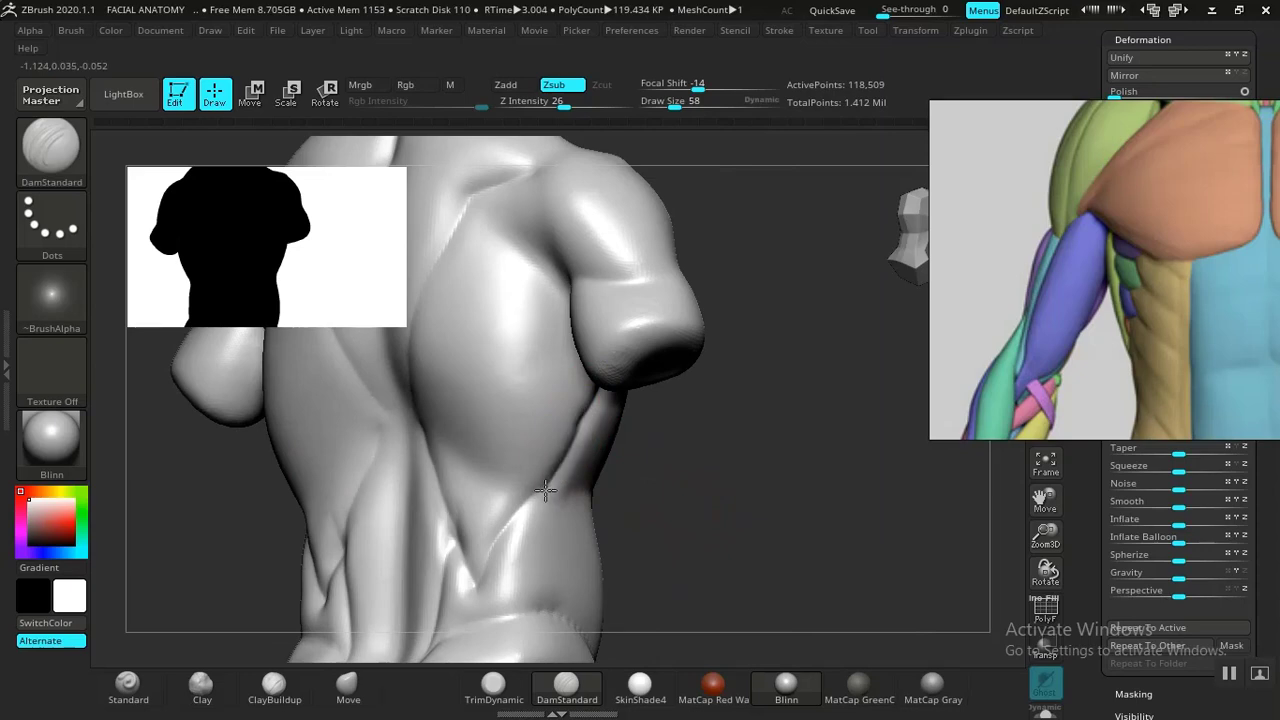
left_click_drag(545, 490, 522, 514)
Carve the long vertical outer edges of the rectus abdominis down the front of the torso, following the colour-coded reference
mouse_move(731, 521)
left_mouse_down()
mouse_move(757, 534)
mouse_move(634, 446)
mouse_move(848, 461)
mouse_move(789, 463)
mouse_move(886, 390)
left_mouse_up()
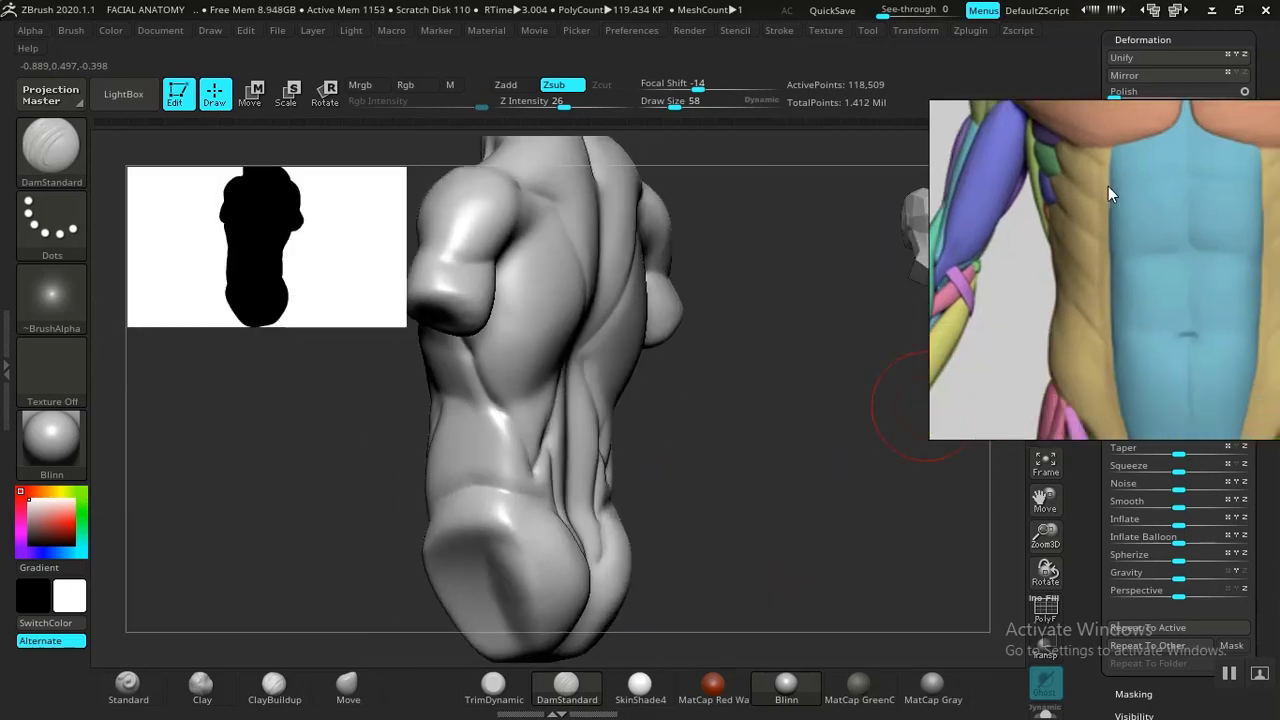
mouse_move(766, 457)
left_mouse_down()
mouse_move(885, 457)
mouse_move(783, 434)
mouse_move(750, 445)
mouse_move(838, 437)
mouse_move(814, 449)
mouse_move(820, 480)
mouse_move(735, 425)
left_mouse_up()
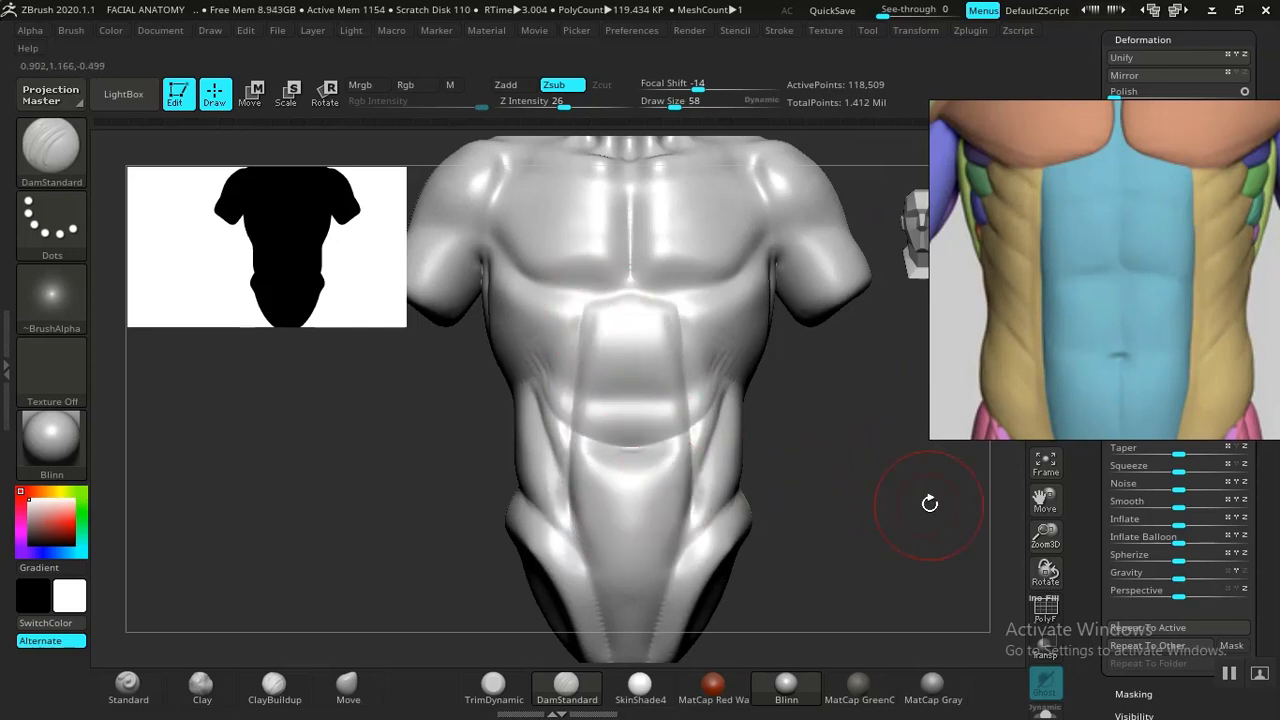
left_click_drag(929, 500, 828, 440)
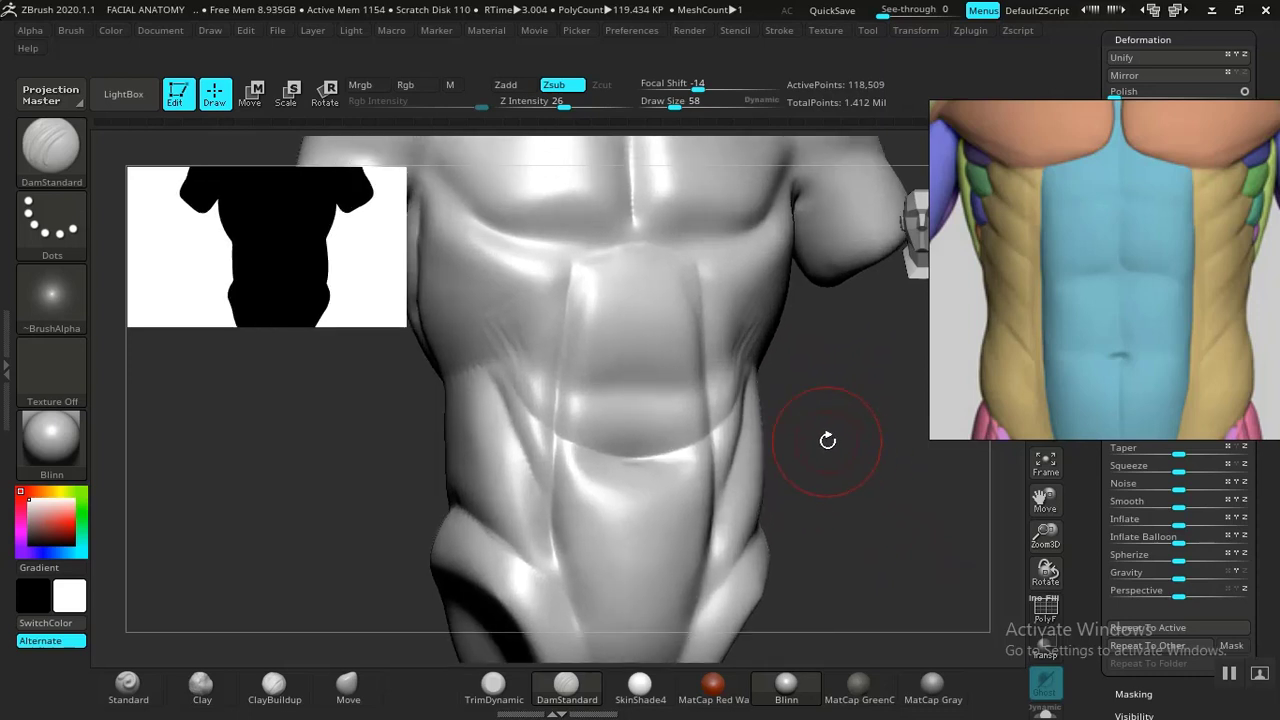
Carve a rounded upper edge for the rectus abdominis below the chest, following the red écorché front-view reference
scroll(1076, 285, "down", 5)
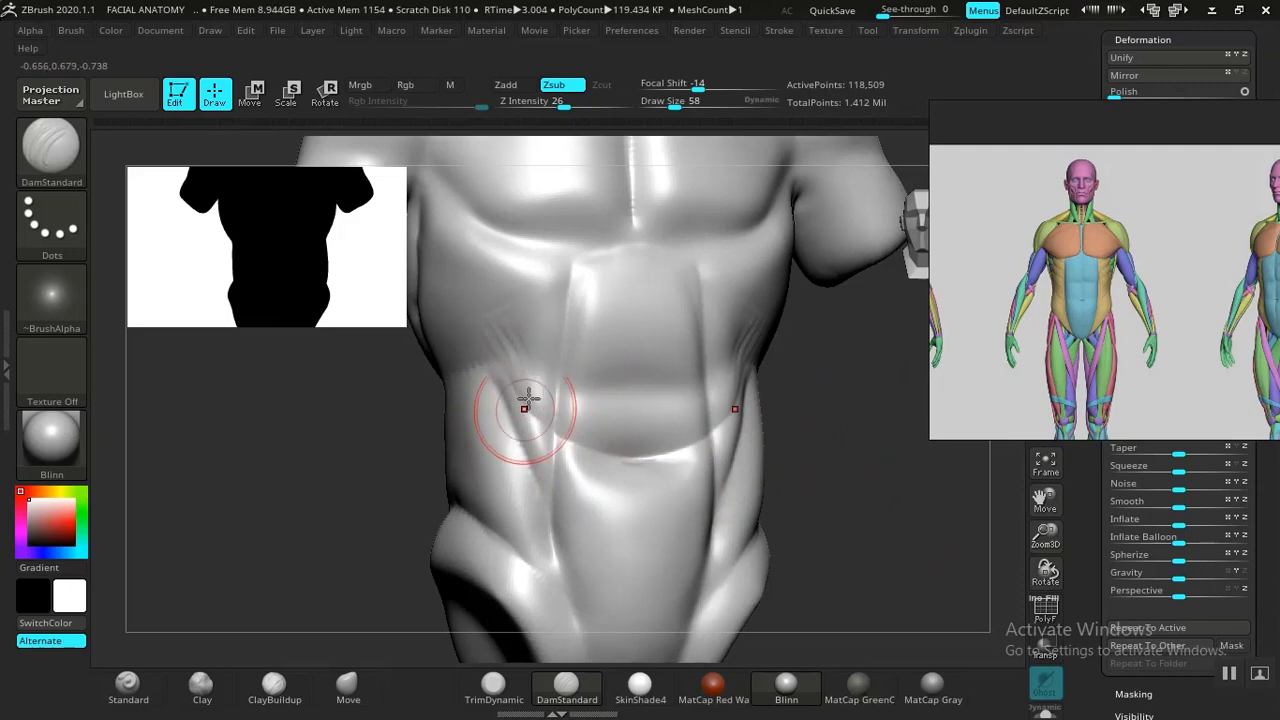
scroll(1178, 300, "down", 3)
scroll(1036, 358, "down", 4)
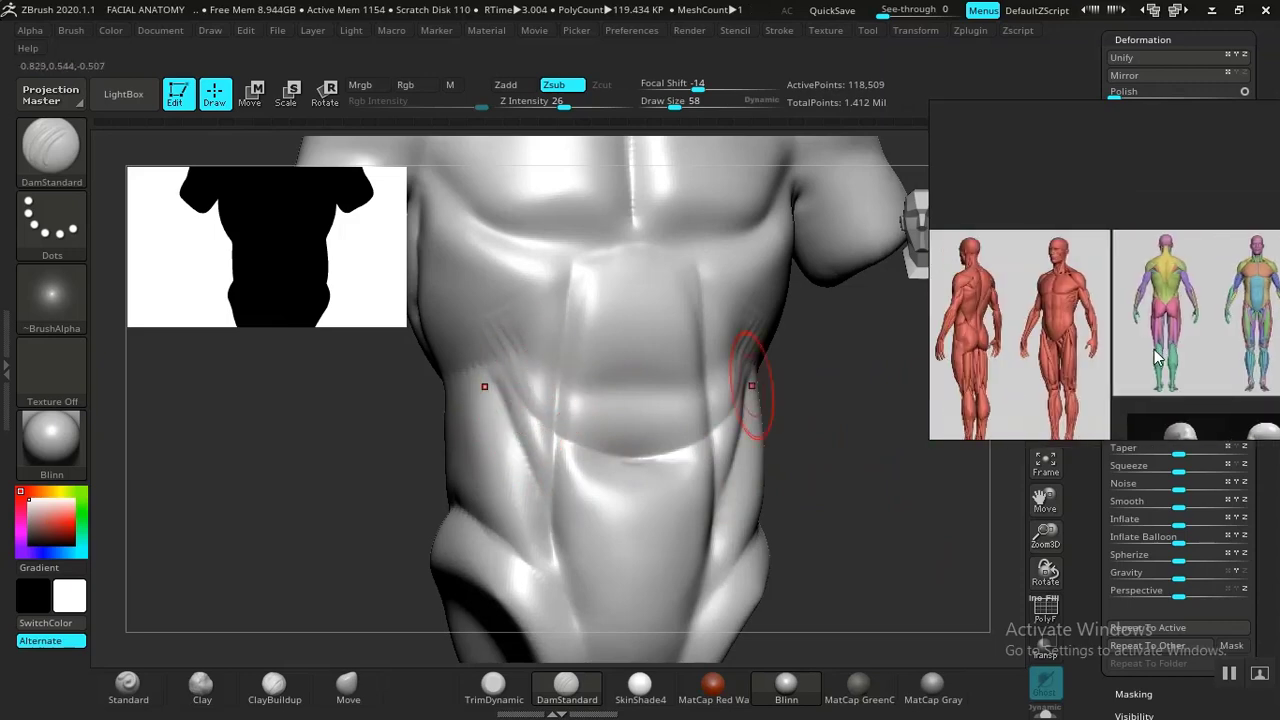
scroll(1145, 338, "up", 8)
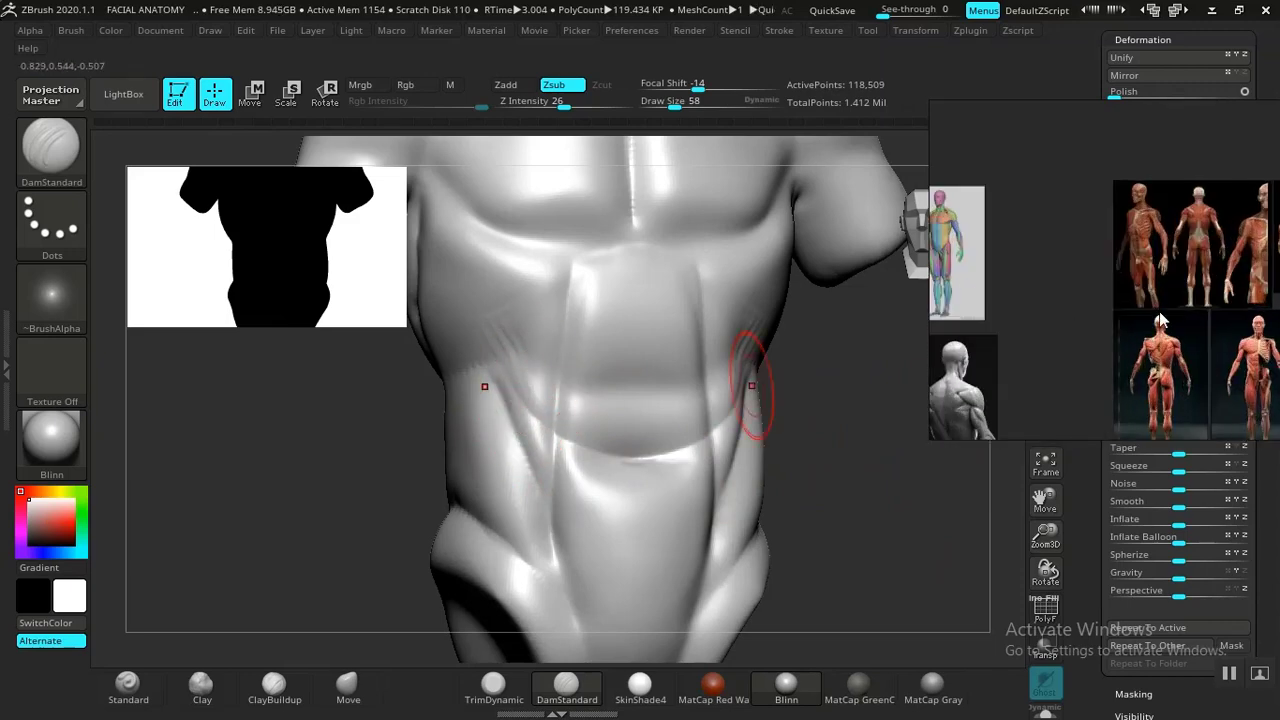
left_click_drag(1154, 344, 1063, 327)
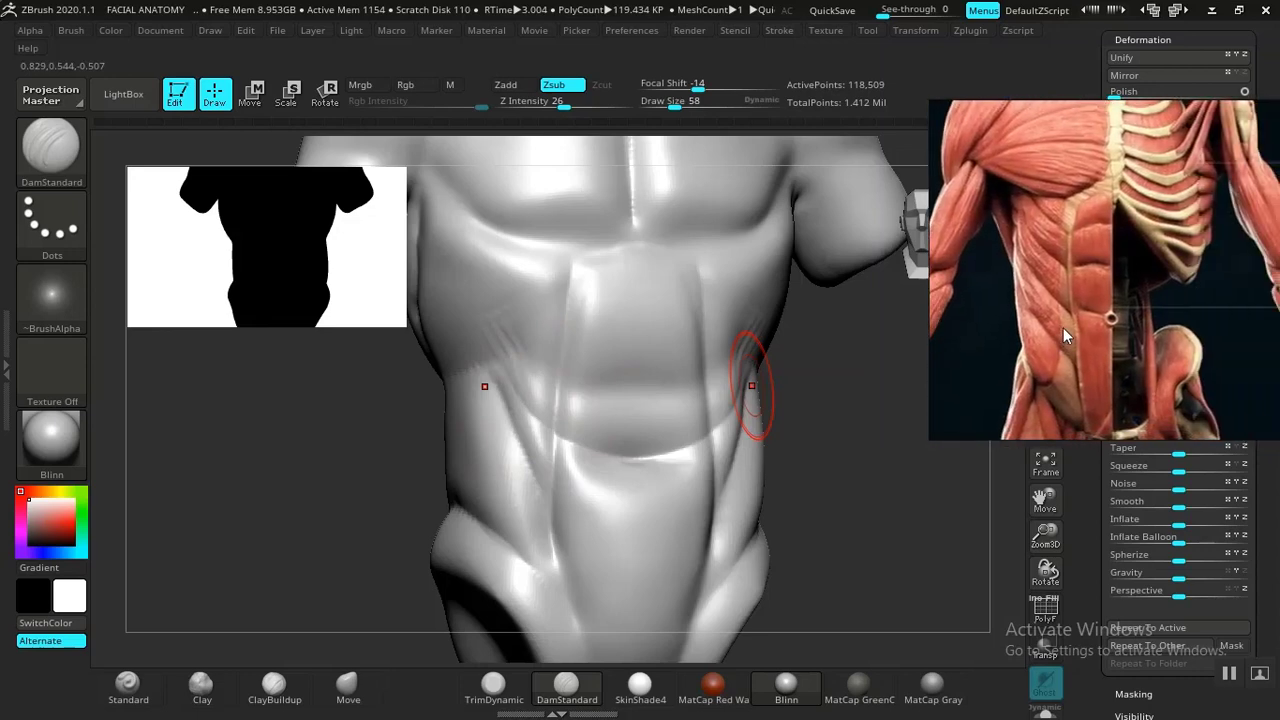
left_click_drag(809, 552, 823, 514, "shift")
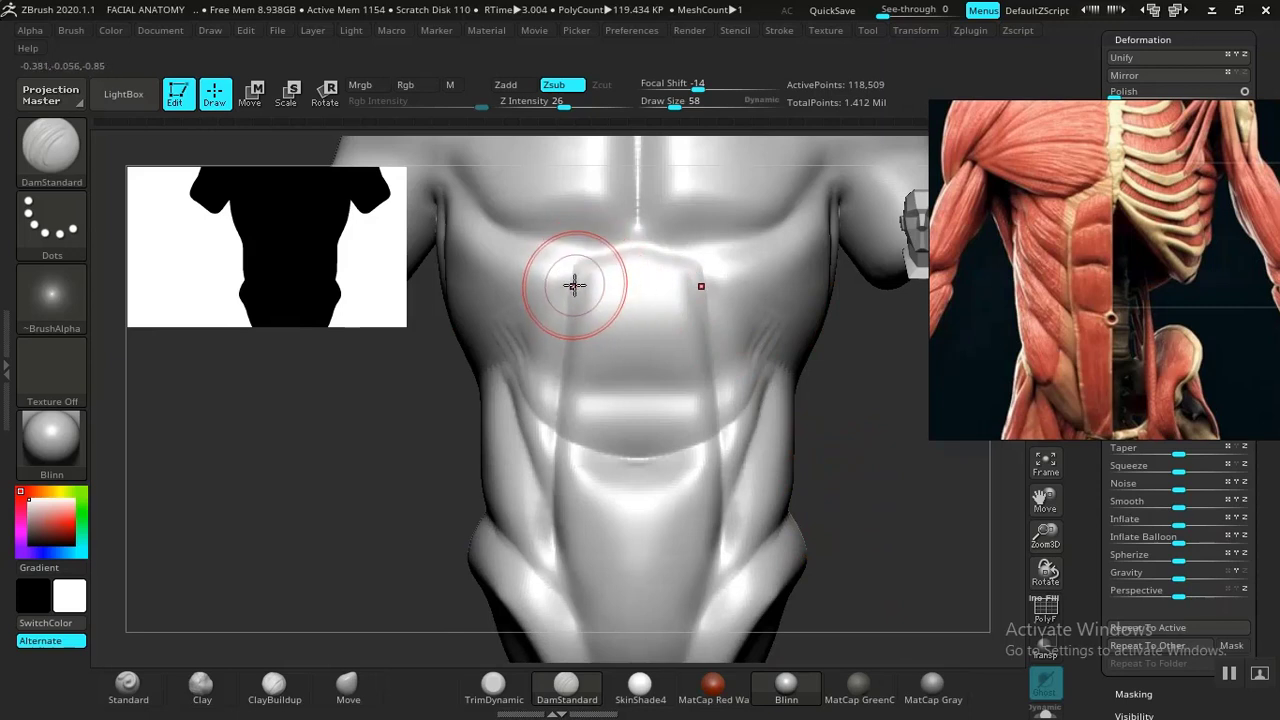
left_click_drag(609, 246, 570, 277)
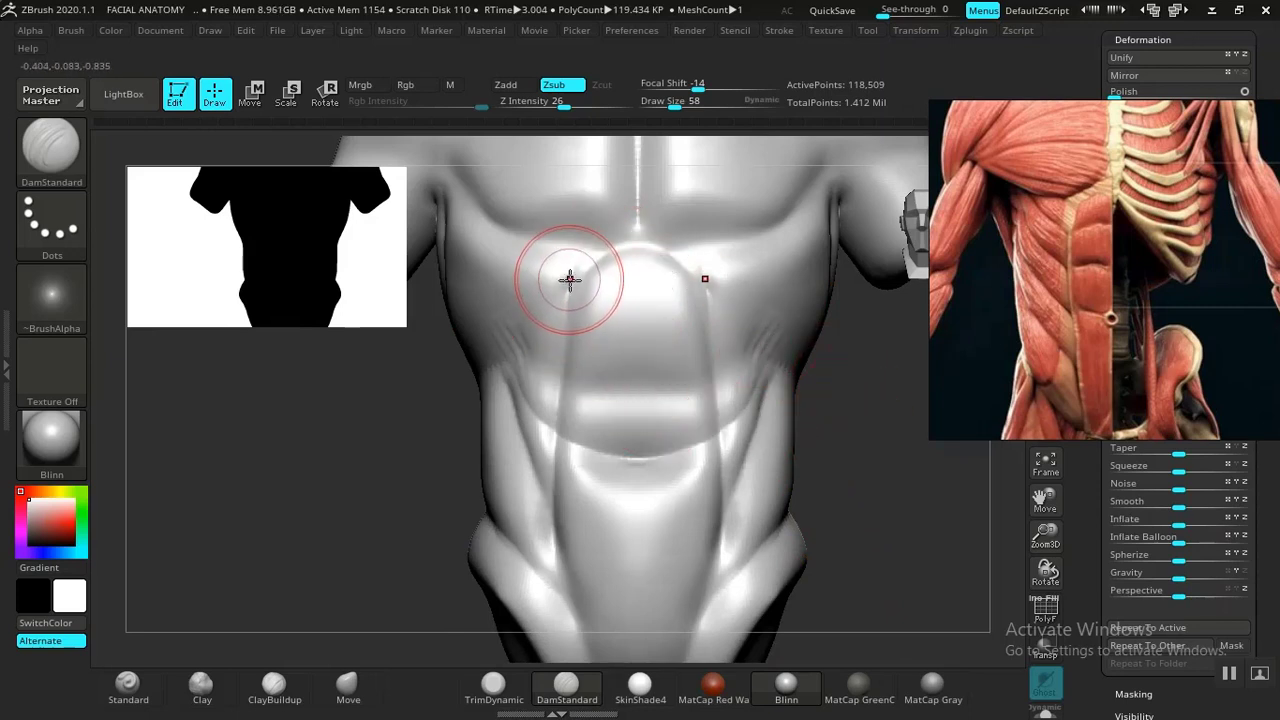
Reshape the upper corners of the rectus abdominis and the adjoining rib arch with the Move brush, following the écorché front-view reference
left_click(360, 695)
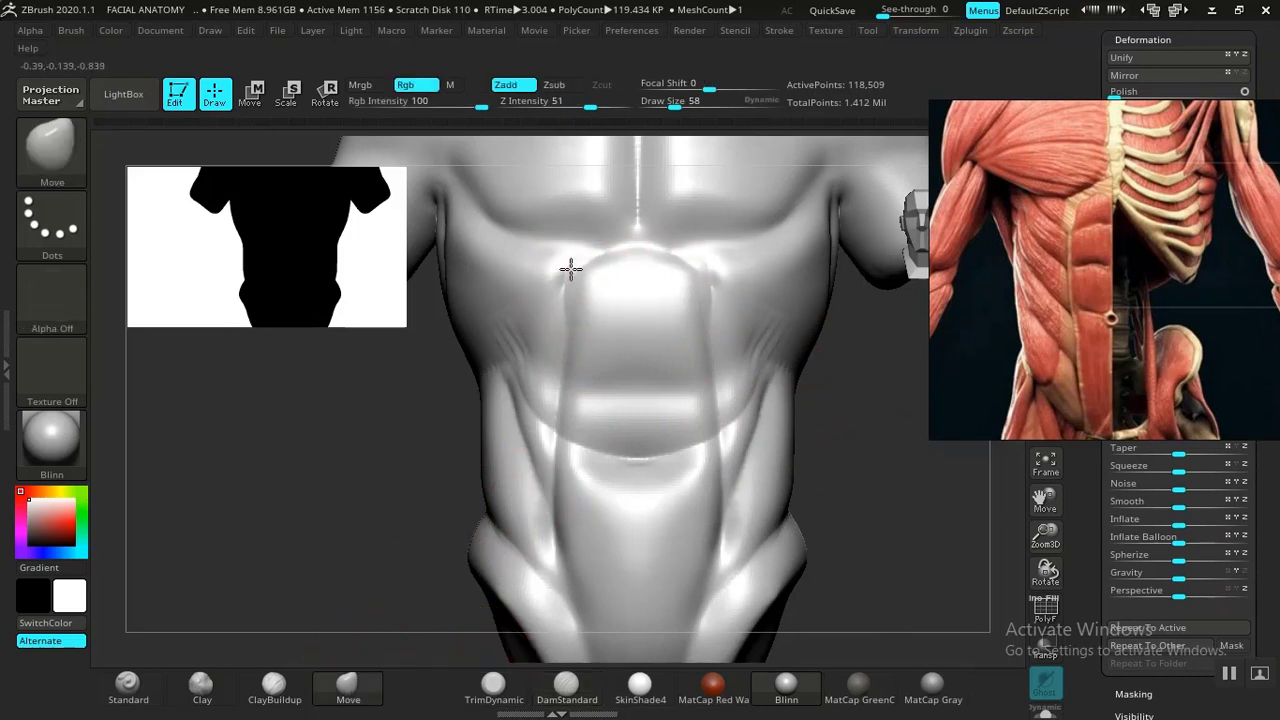
left_click_drag(887, 460, 700, 409, "alt")
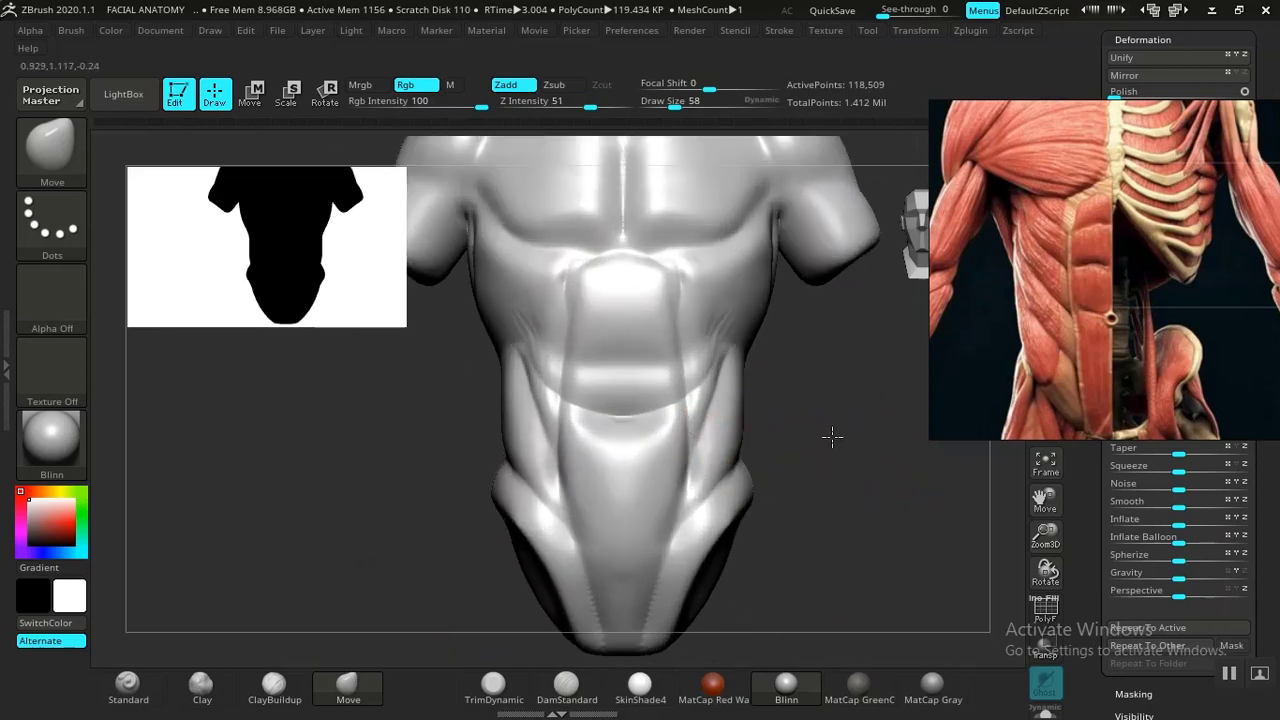
left_click_drag(831, 434, 925, 420)
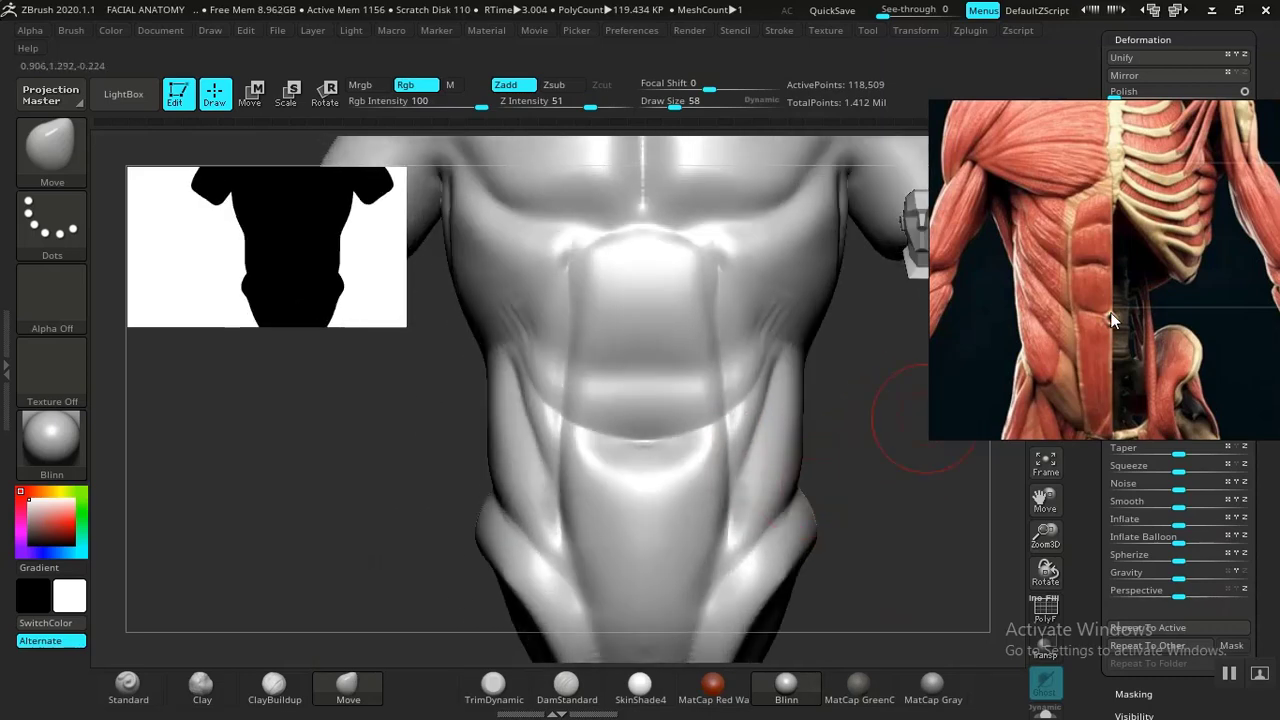
mouse_move(865, 527)
left_mouse_down()
mouse_move(857, 551)
mouse_move(820, 545)
left_mouse_up()
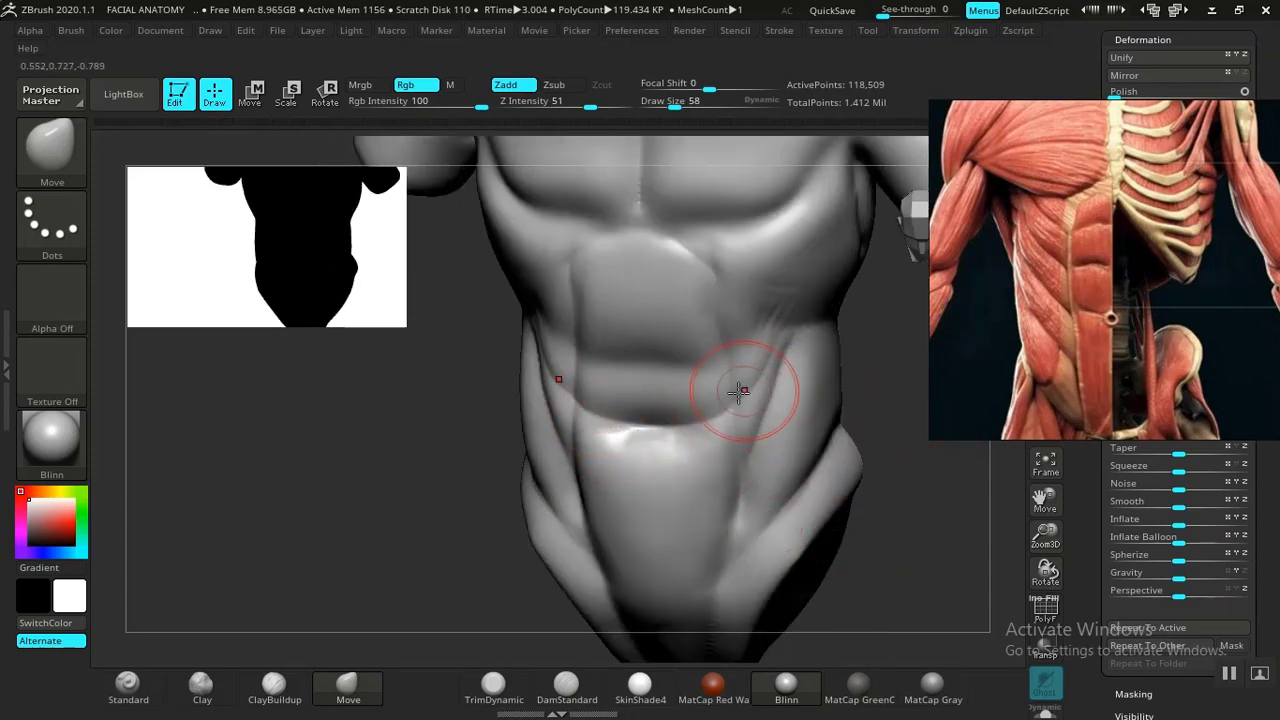
left_click_drag(512, 452, 571, 429)
left_click_drag(743, 429, 592, 422)
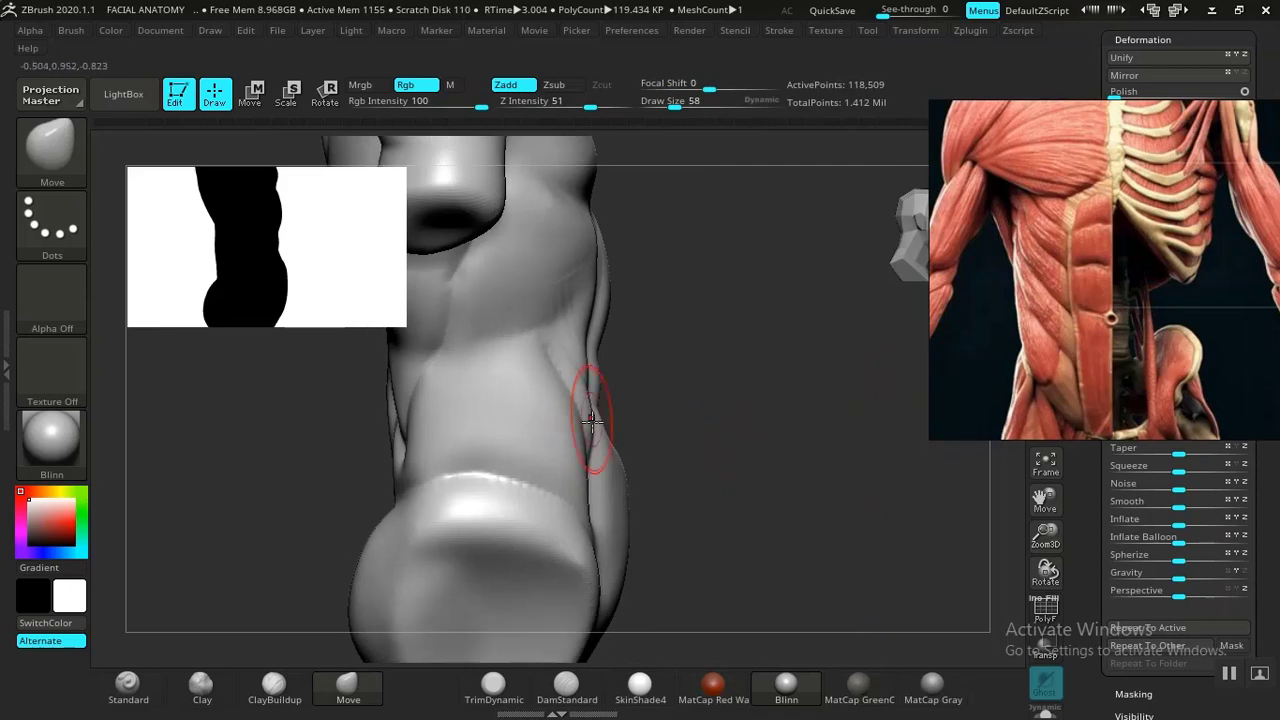
mouse_move(695, 458)
left_mouse_down()
mouse_move(703, 449)
mouse_move(629, 449)
mouse_move(731, 442)
mouse_move(677, 443)
left_mouse_up()
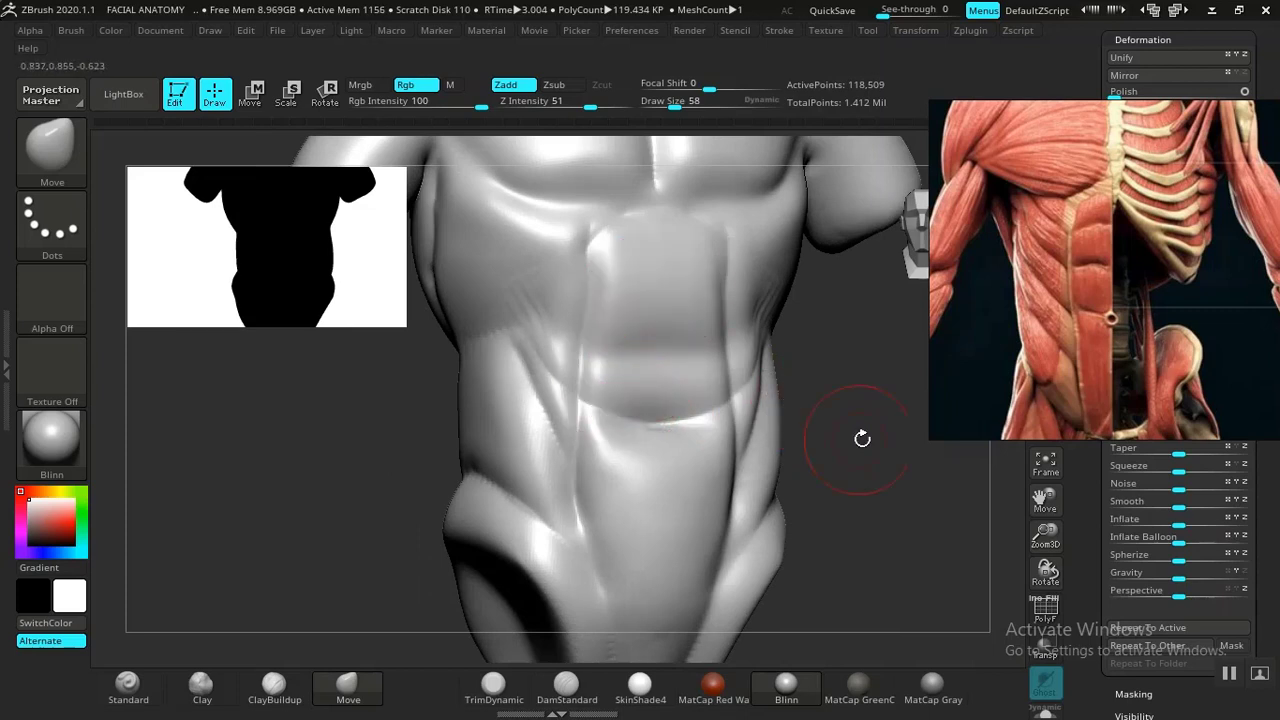
Smooth the scratchy marks on both sides of the lower ribcage and refine the oblique contours with the Move brush
left_click_drag(863, 437, 966, 375)
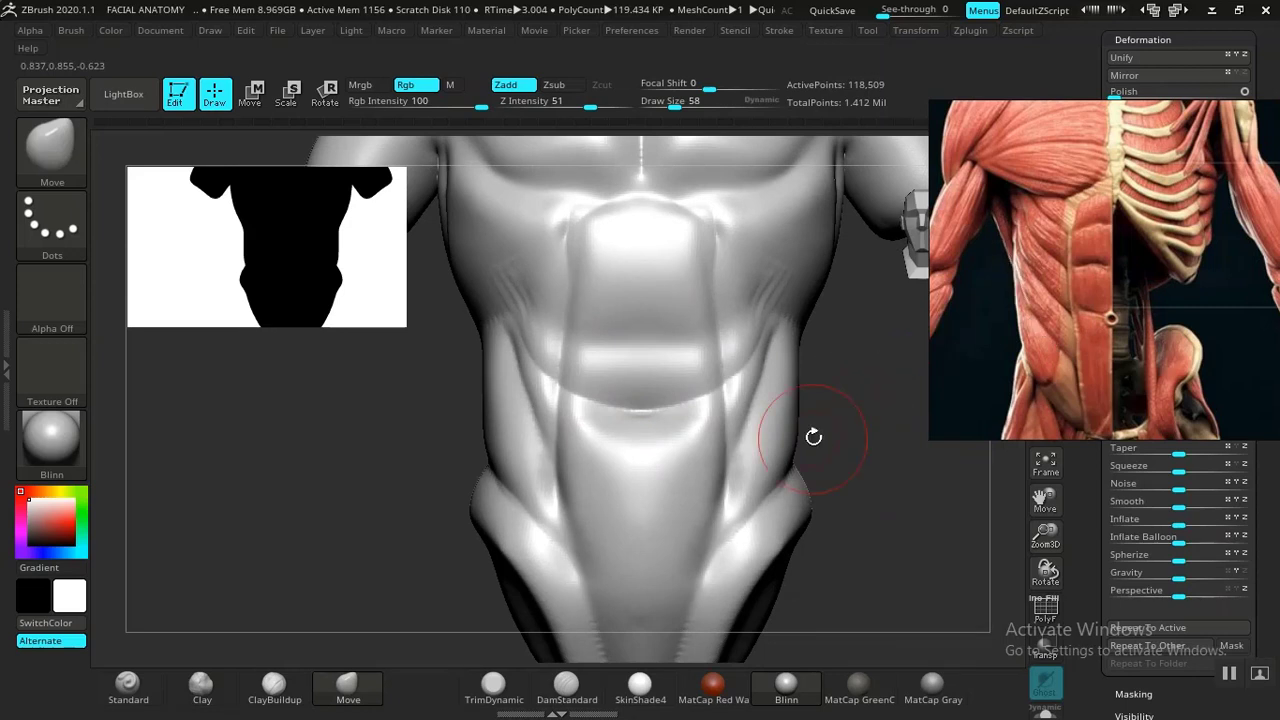
left_click_drag(813, 436, 733, 393)
key("shift")
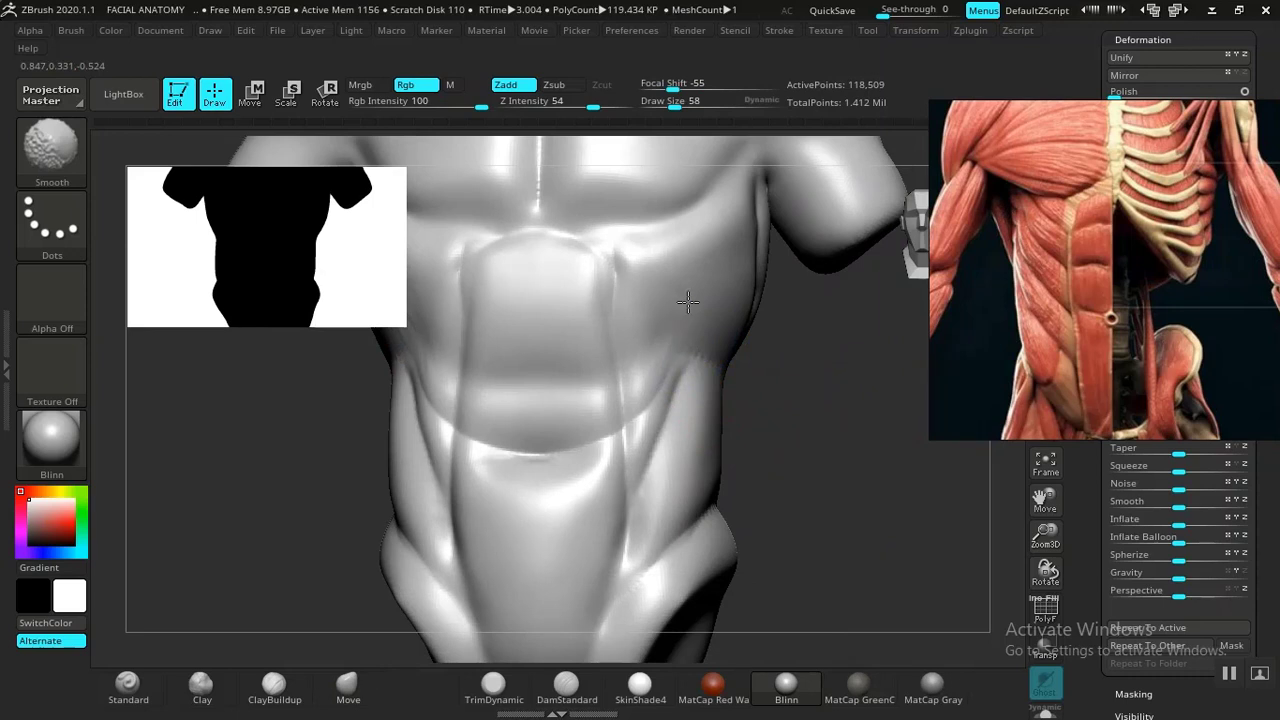
mouse_move(800, 443)
left_mouse_down()
mouse_move(820, 429)
mouse_move(774, 405)
mouse_move(674, 423)
left_mouse_up()
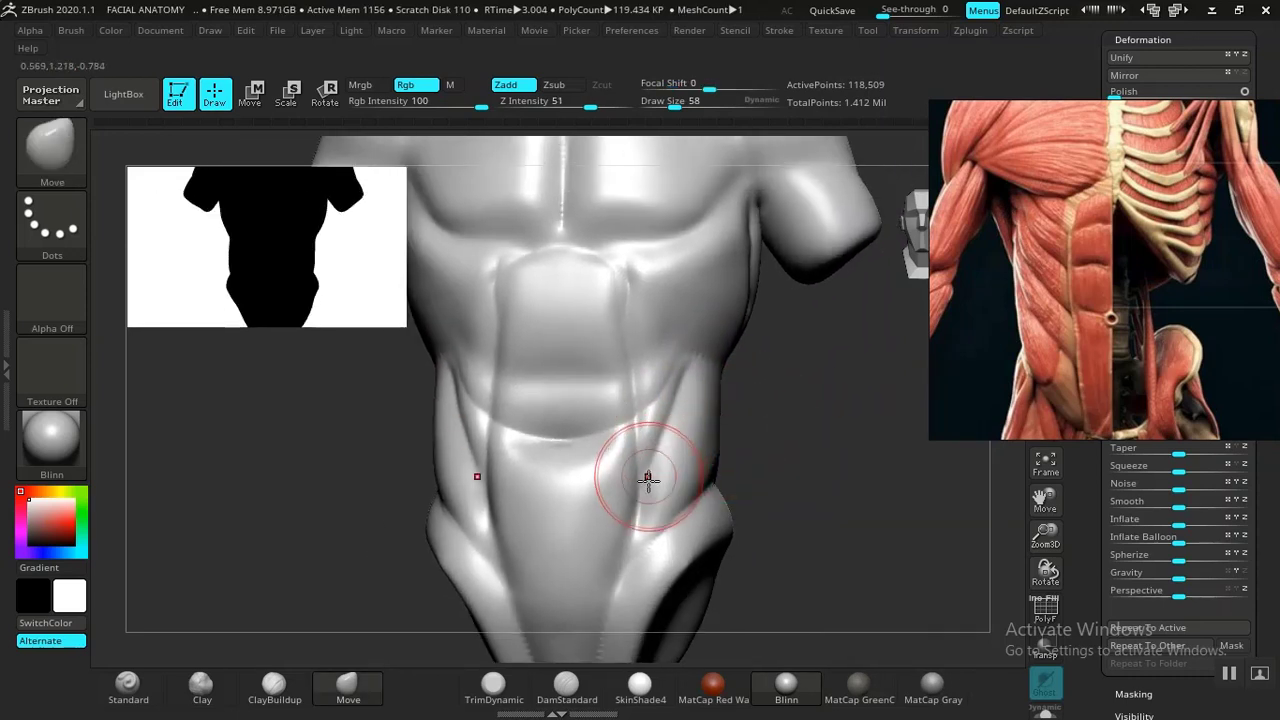
left_click_drag(820, 429, 750, 383)
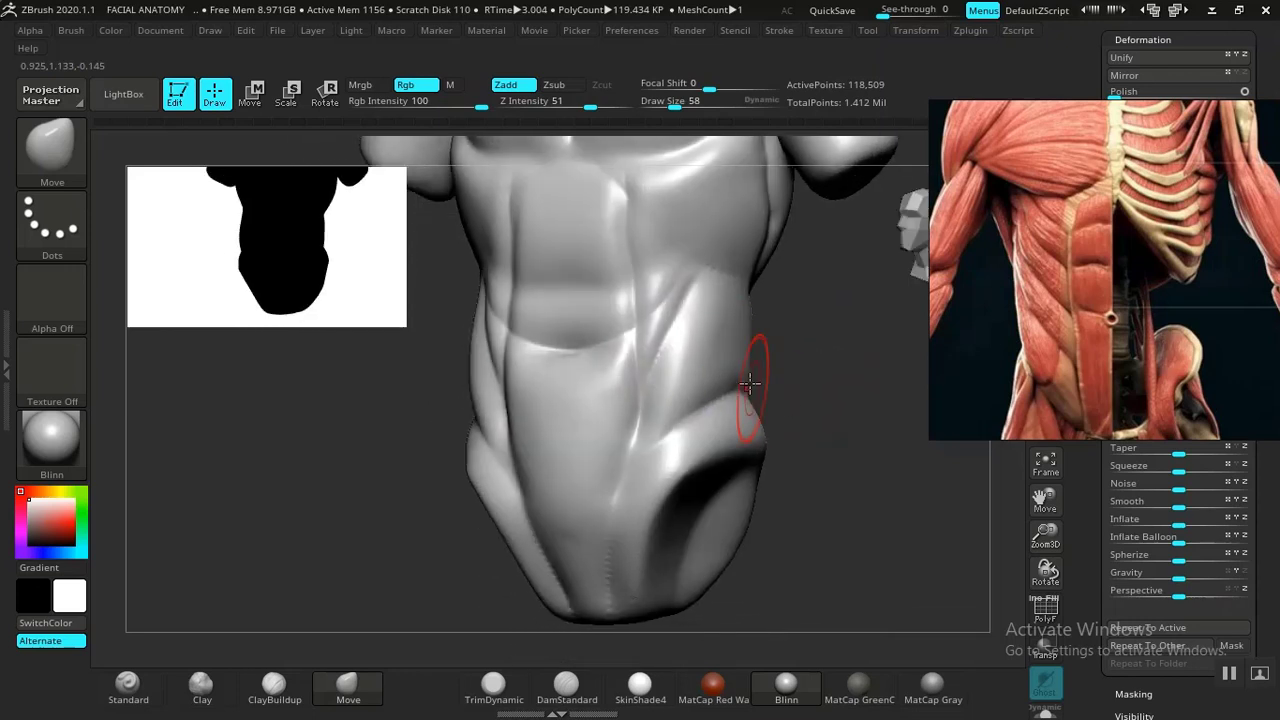
left_click_drag(693, 416, 698, 287)
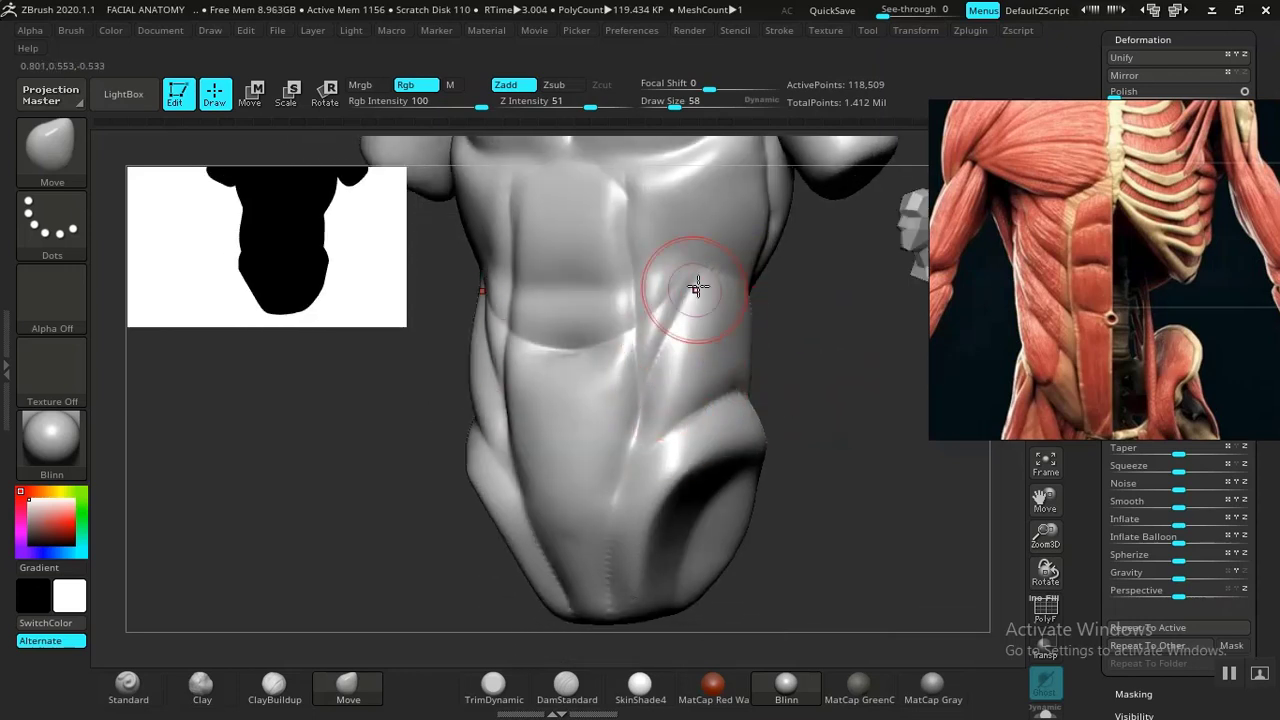
left_click_drag(1086, 312, 1095, 273)
left_click_drag(829, 374, 586, 420)
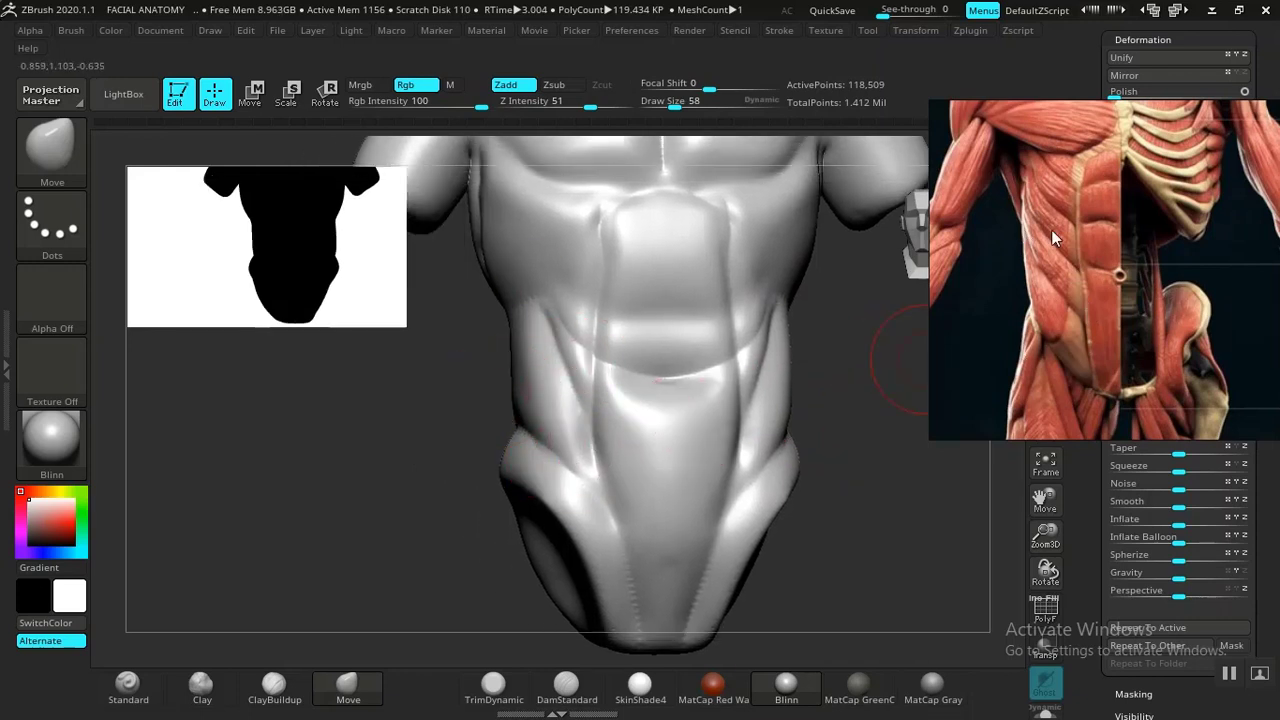
Carve rounded lower ends on the external obliques above the hips with DamStandard, following the three-quarter écorché reference
scroll(1080, 328, "down", 3)
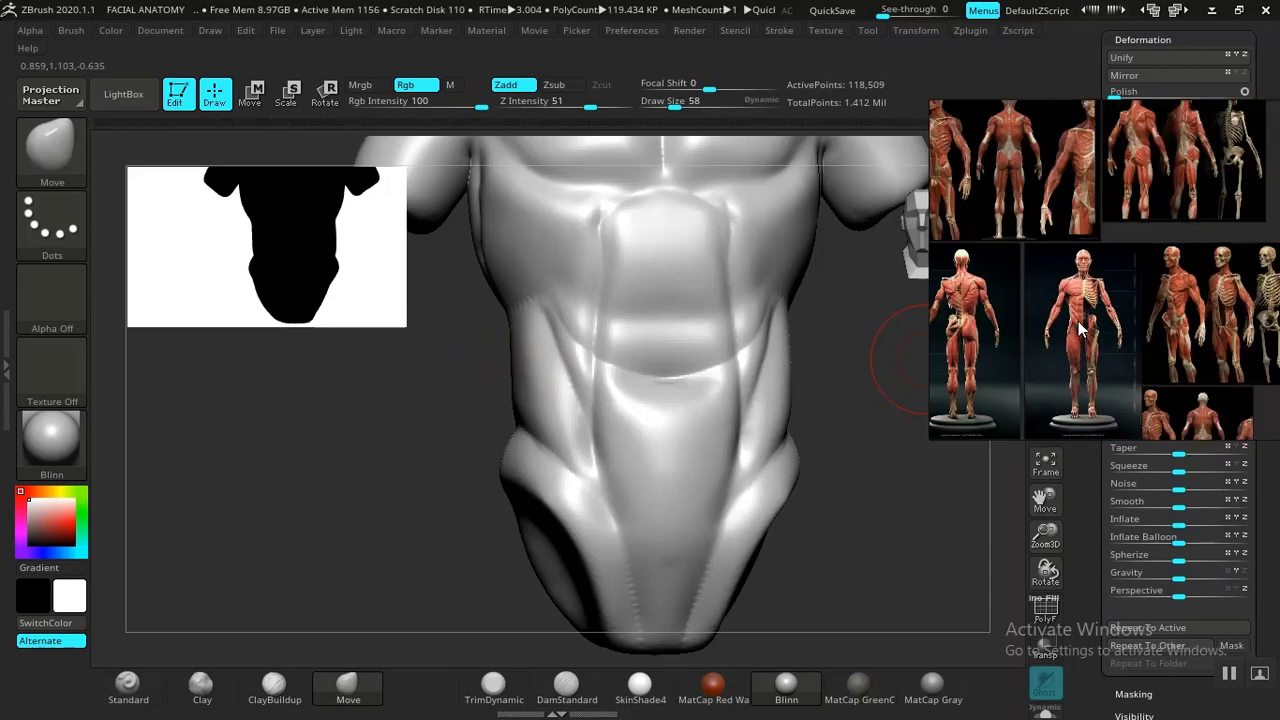
scroll(1160, 303, "up", 5)
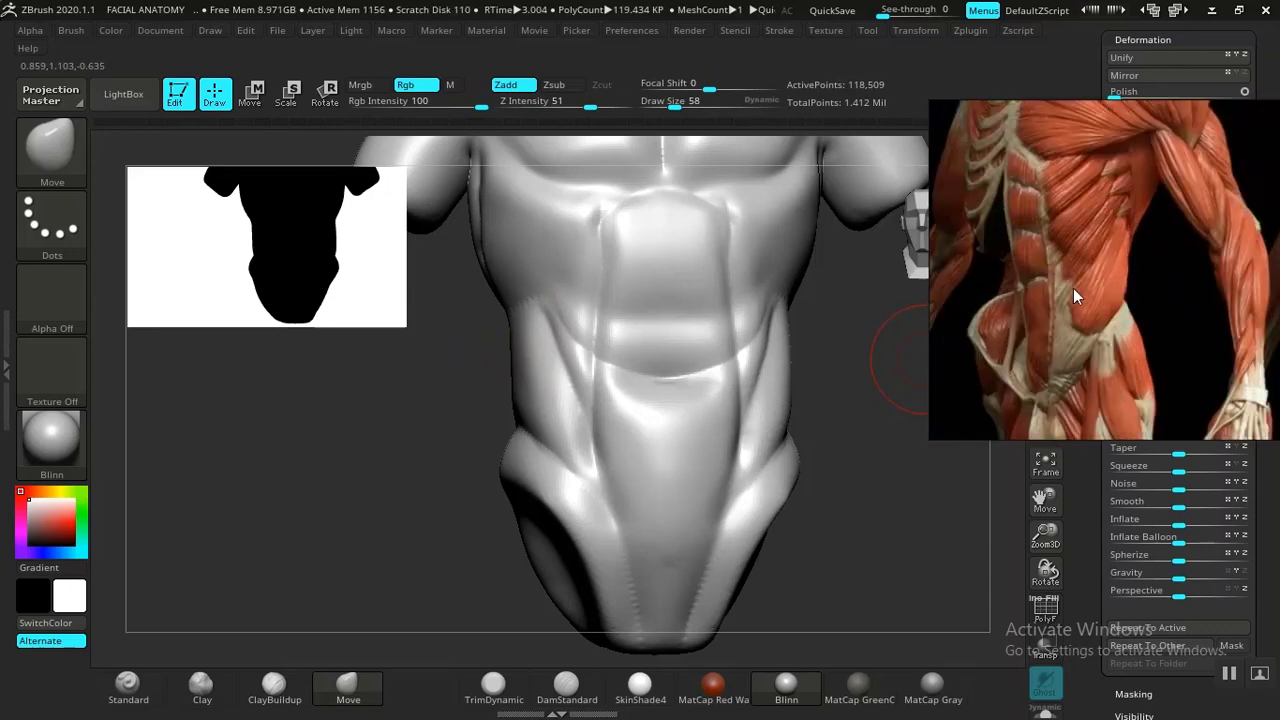
left_click_drag(898, 522, 857, 549)
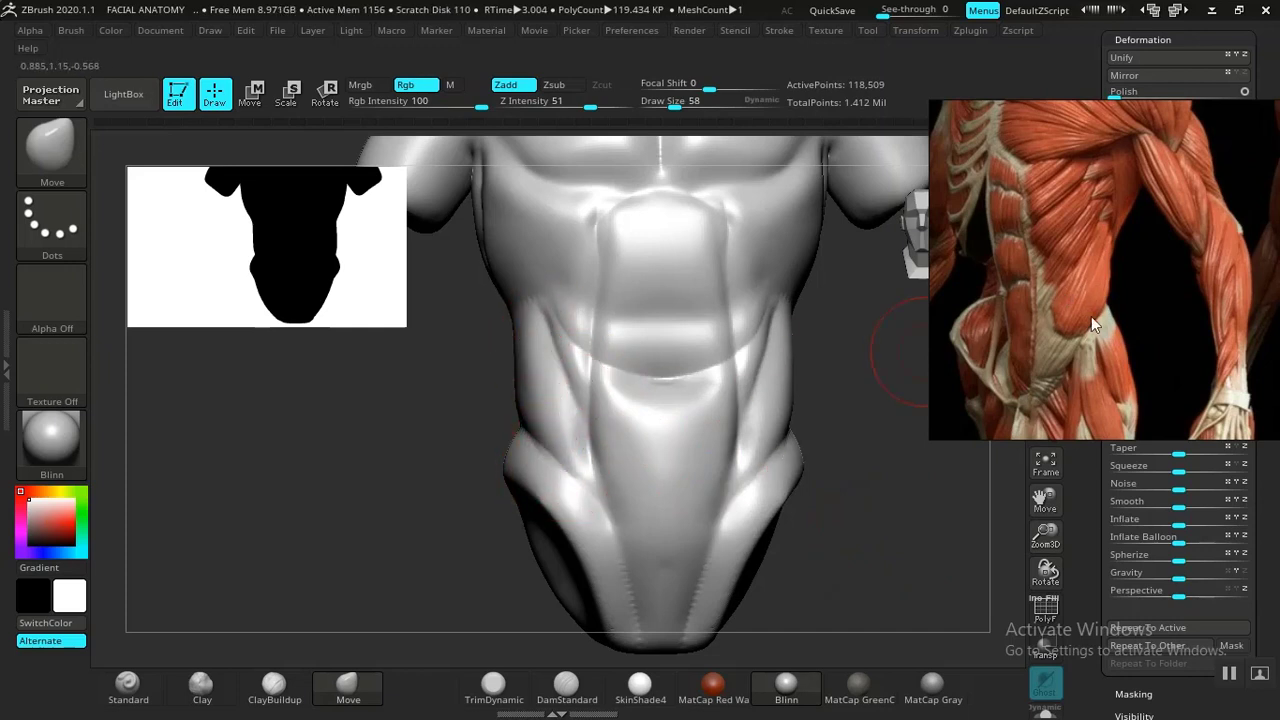
mouse_move(882, 504)
left_mouse_down("alt")
mouse_move(857, 529)
mouse_move(870, 512)
left_mouse_up("alt")
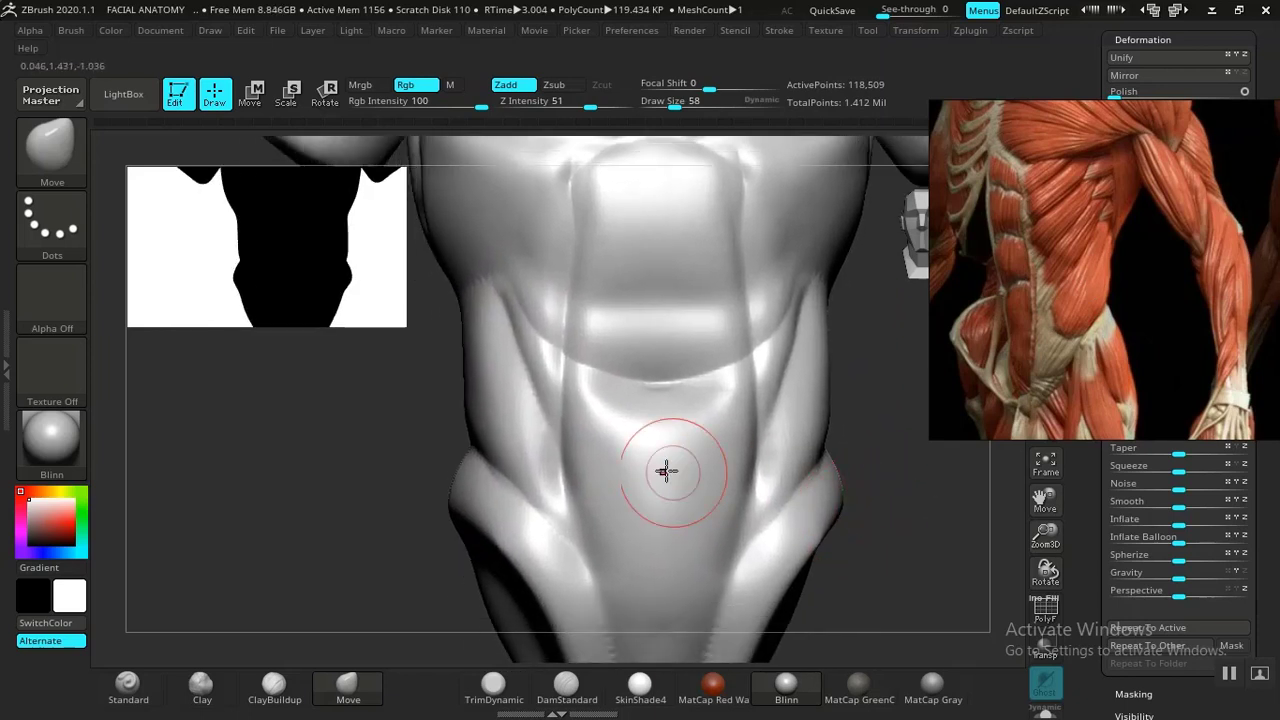
left_click(545, 690)
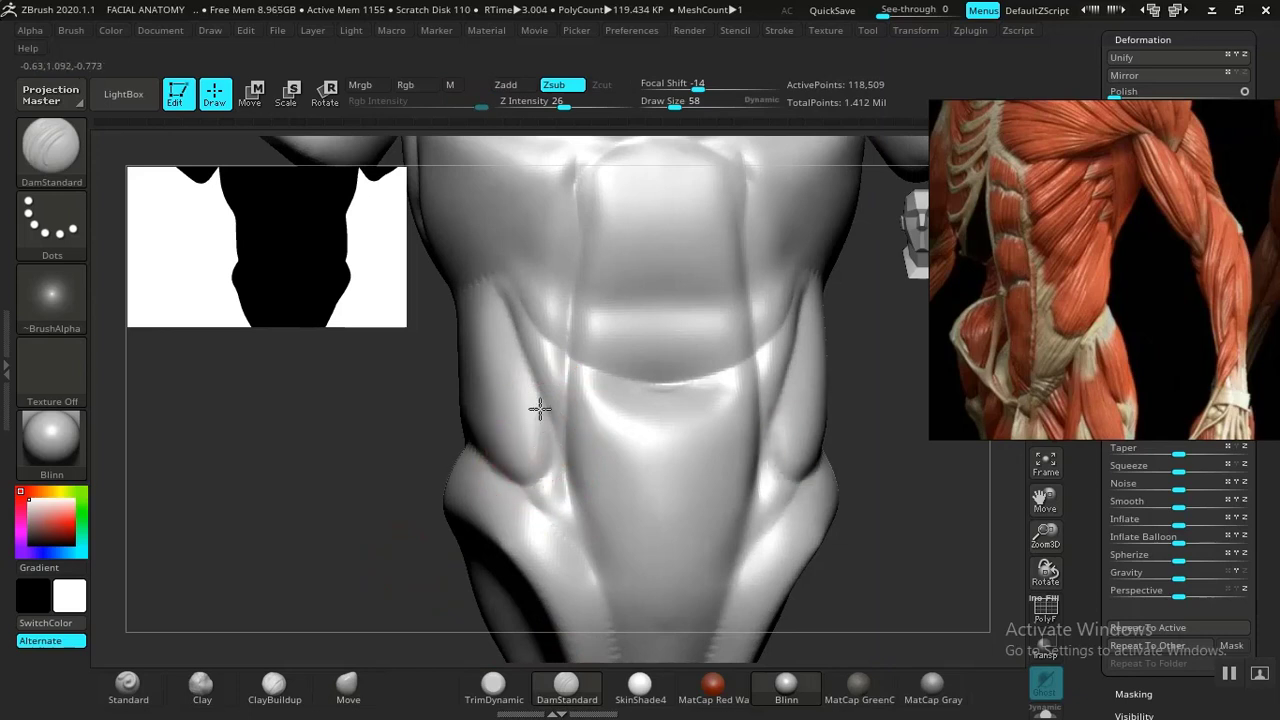
left_click_drag(915, 526, 905, 435, "alt")
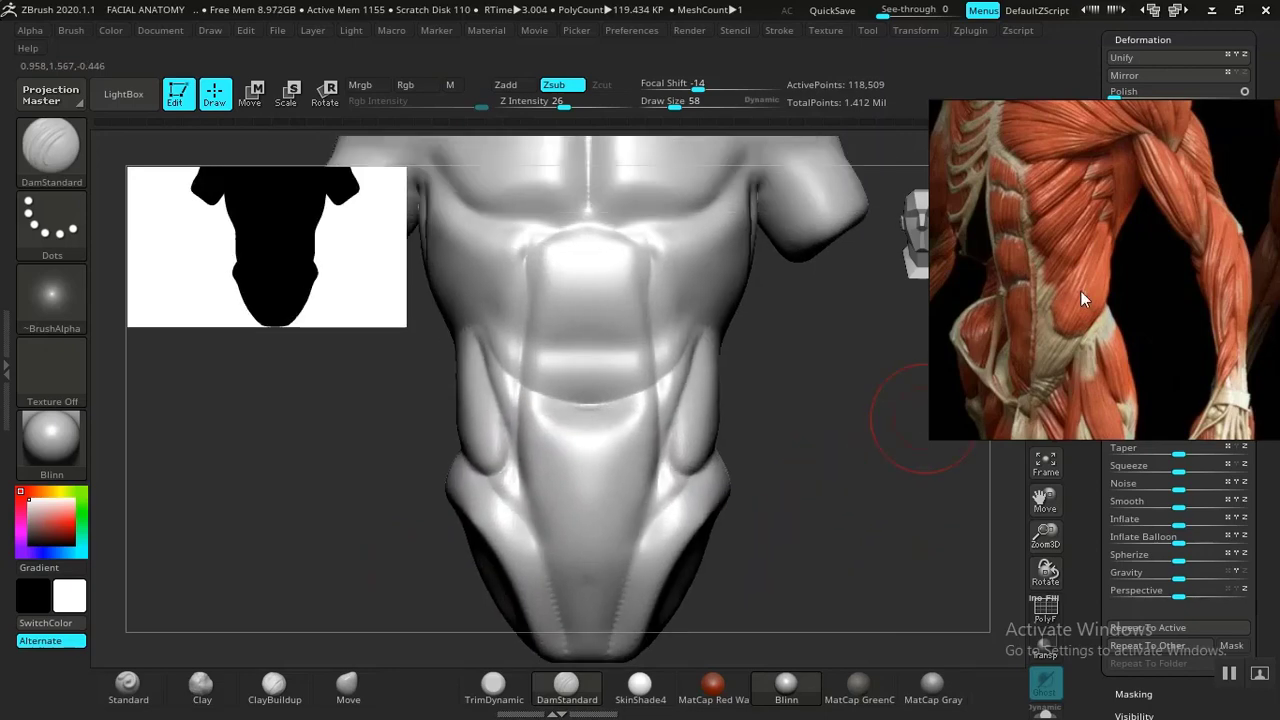
Reshape the lower outer edges of the pectorals into rounder curves with the Move brush, following the three-quarter écorché chest reference
left_click_drag(802, 531, 770, 633, "alt")
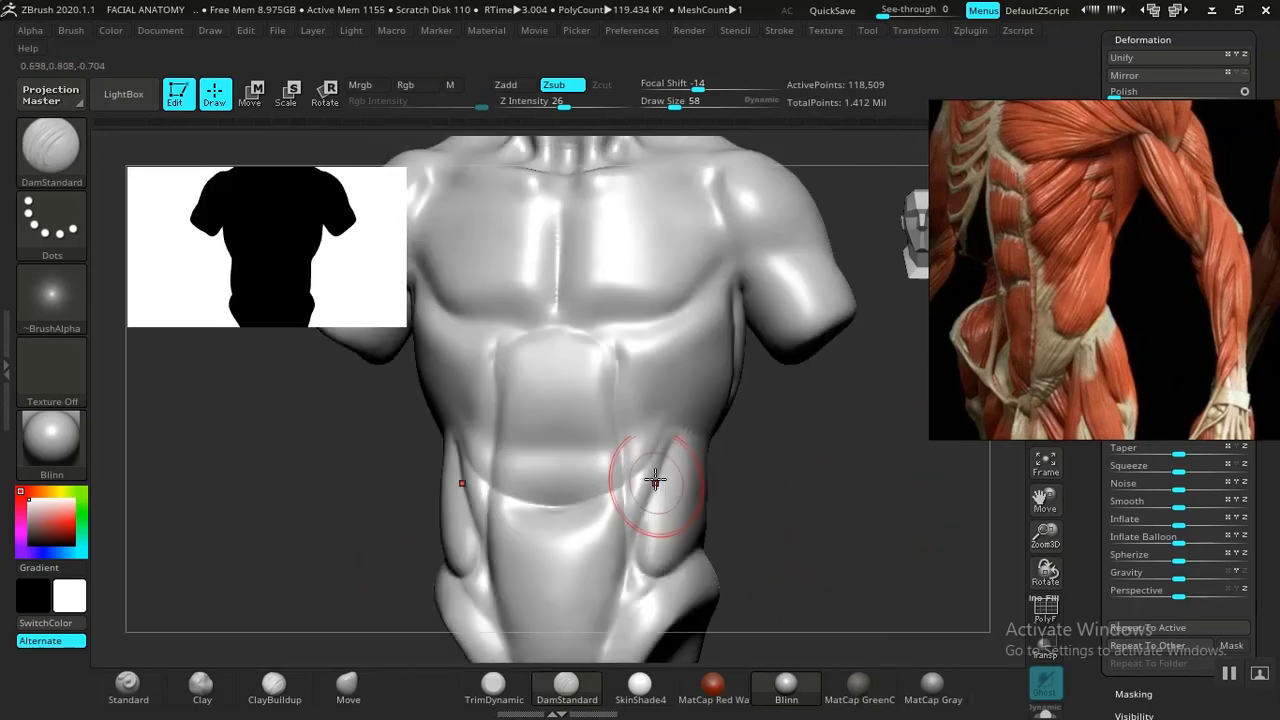
mouse_move(785, 527)
left_mouse_down("alt")
mouse_move(771, 551)
mouse_move(806, 552)
mouse_move(685, 620)
left_mouse_up("alt")
left_click_drag(766, 572, 757, 572)
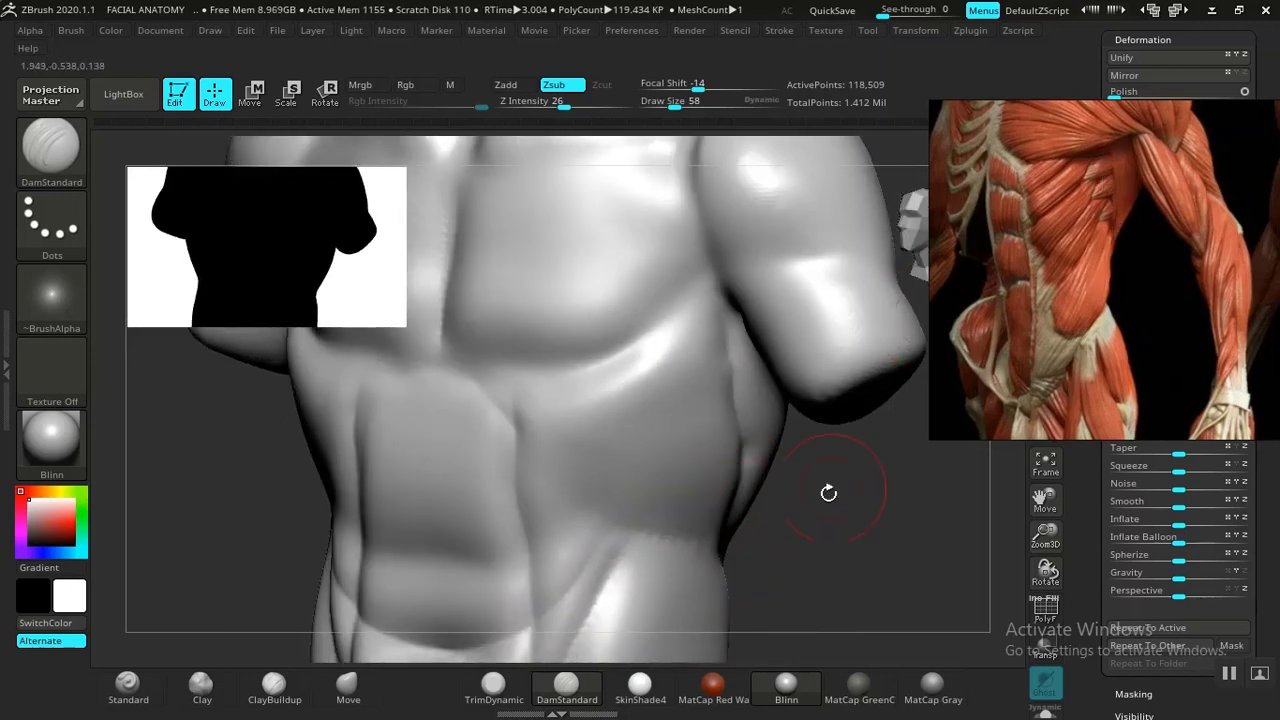
left_click_drag(828, 492, 755, 395)
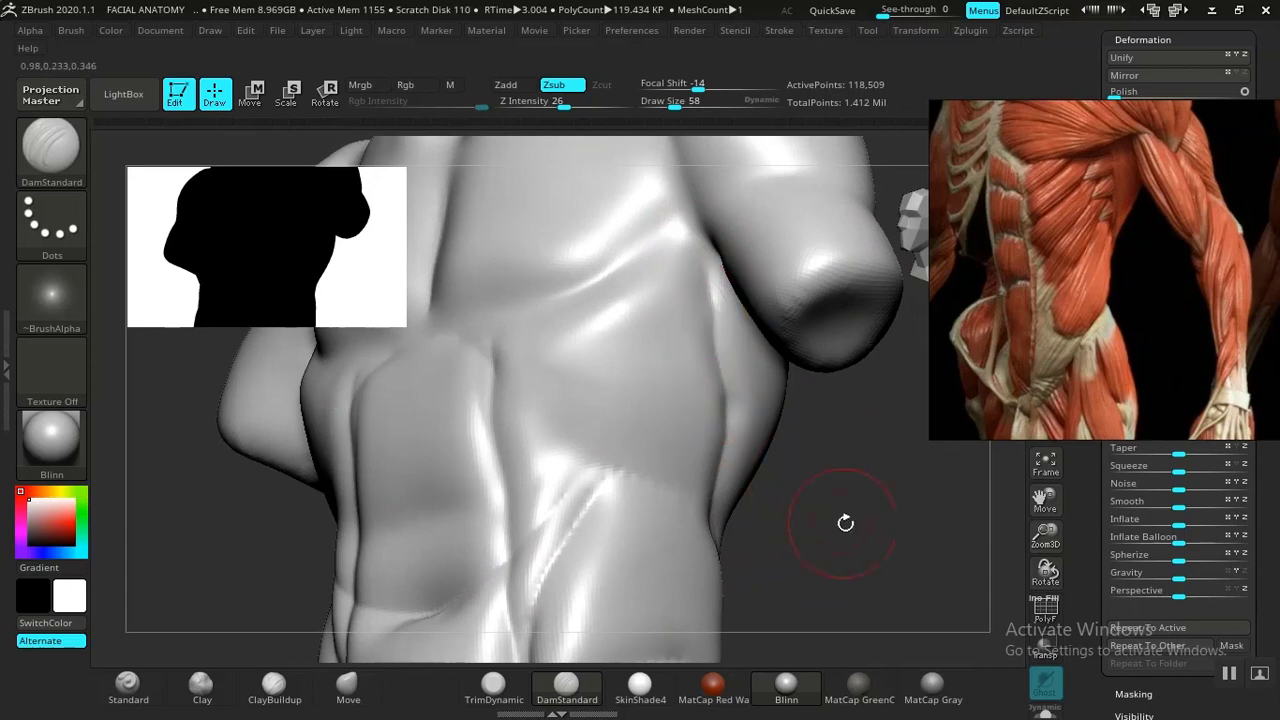
mouse_move(845, 522)
left_mouse_down()
mouse_move(871, 523)
mouse_move(857, 581)
mouse_move(780, 514)
mouse_move(860, 334)
mouse_move(771, 491)
mouse_move(949, 474)
mouse_move(560, 514)
mouse_move(803, 469)
mouse_move(826, 514)
left_mouse_up()
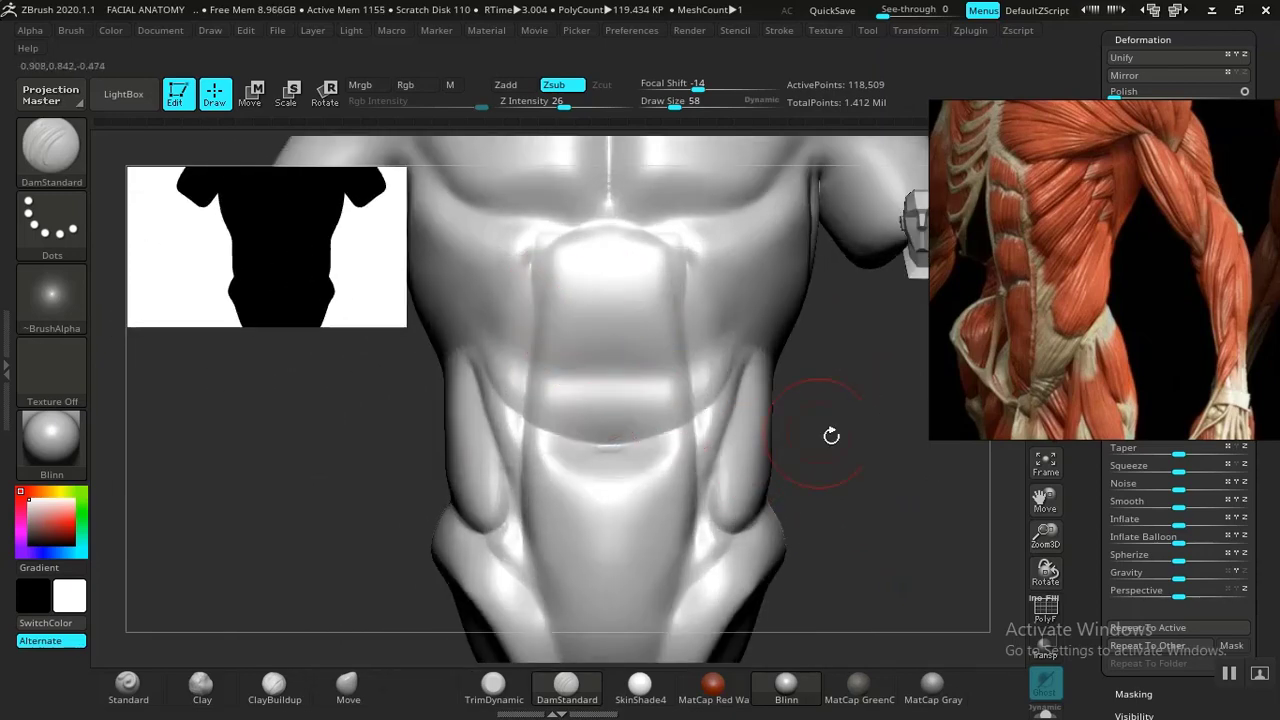
mouse_move(831, 435)
left_mouse_down("alt")
mouse_move(871, 543)
mouse_move(857, 514)
mouse_move(849, 560)
left_mouse_up("alt")
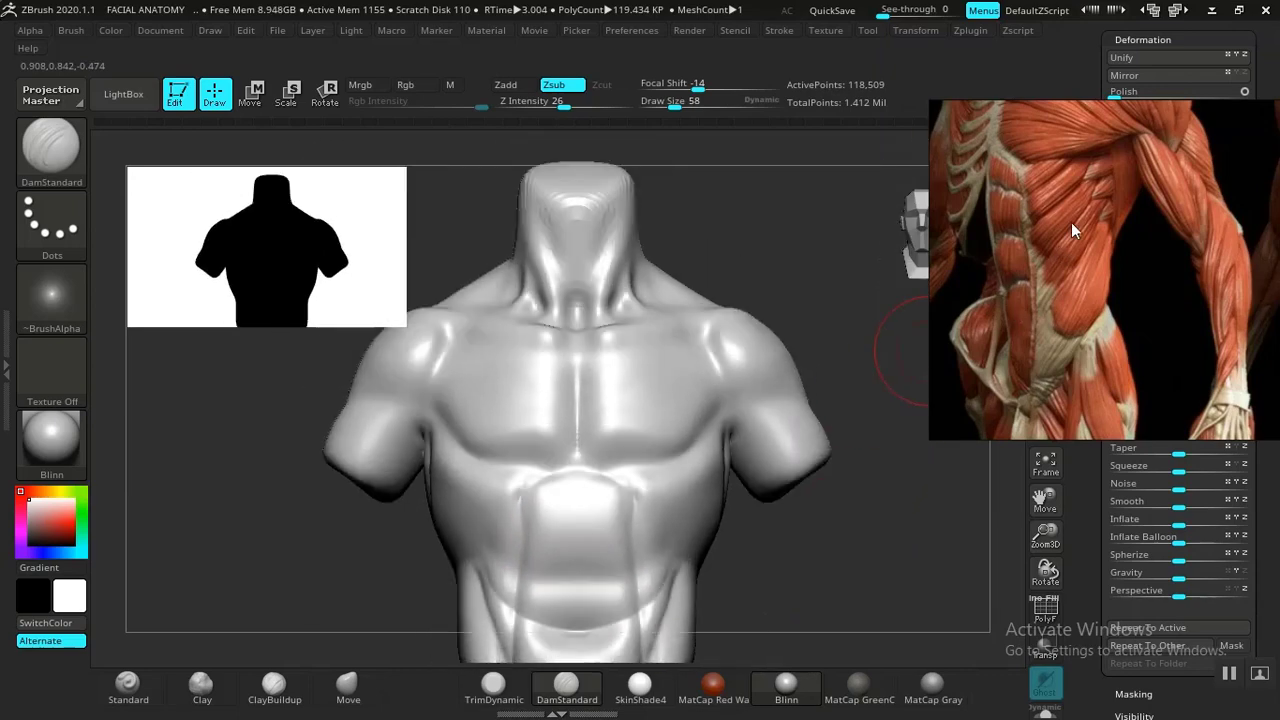
left_click_drag(1071, 222, 1085, 334)
mouse_move(889, 318)
left_mouse_down()
mouse_move(860, 281)
mouse_move(965, 350)
left_mouse_up()
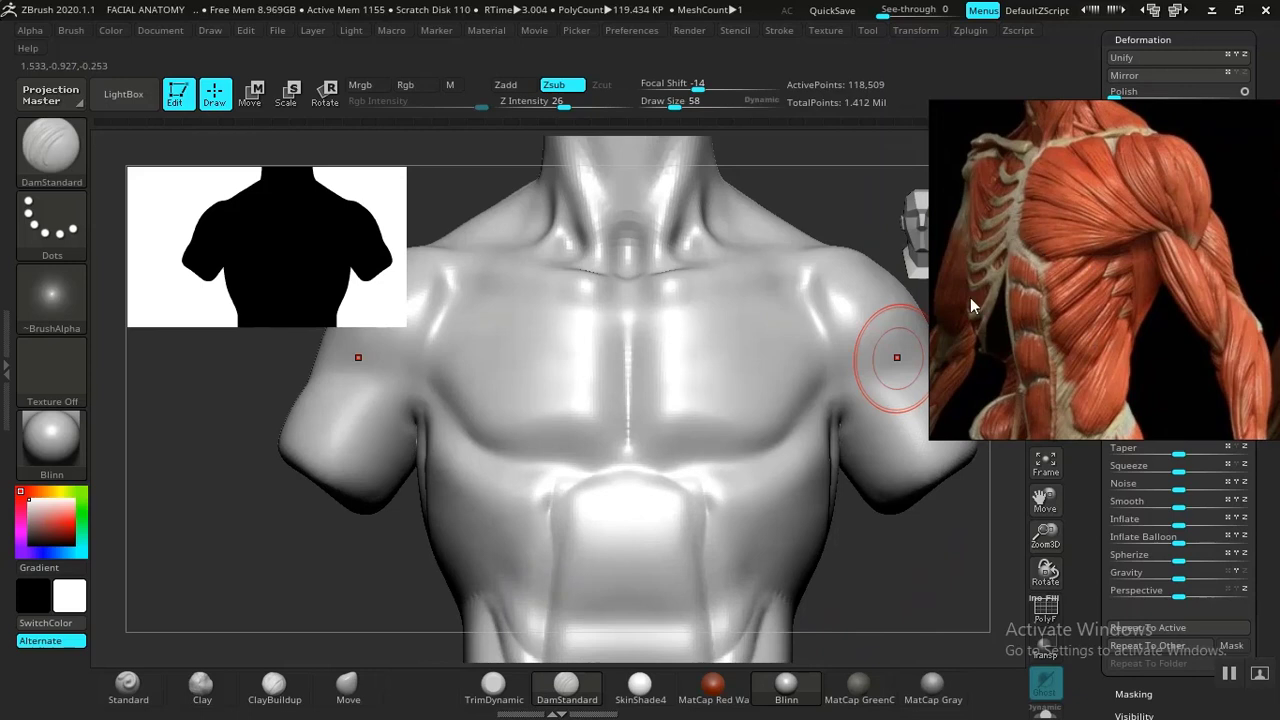
left_click_drag(929, 582, 917, 583)
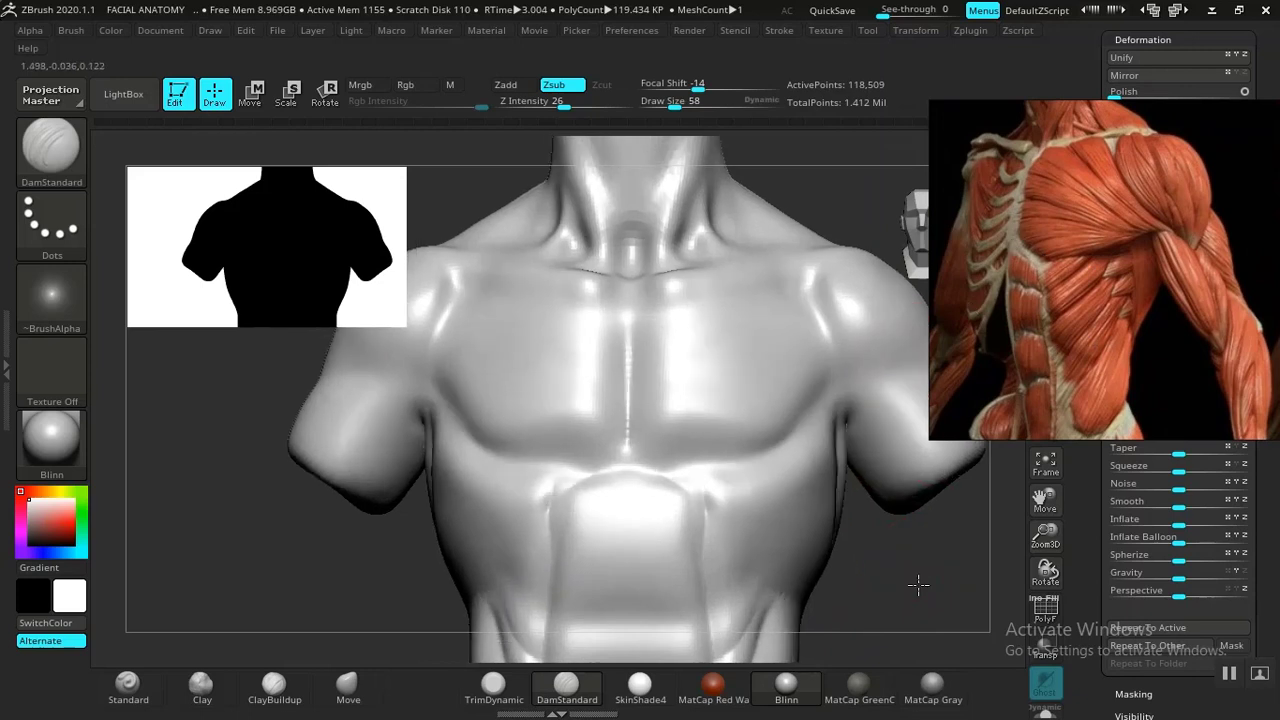
left_click(348, 688)
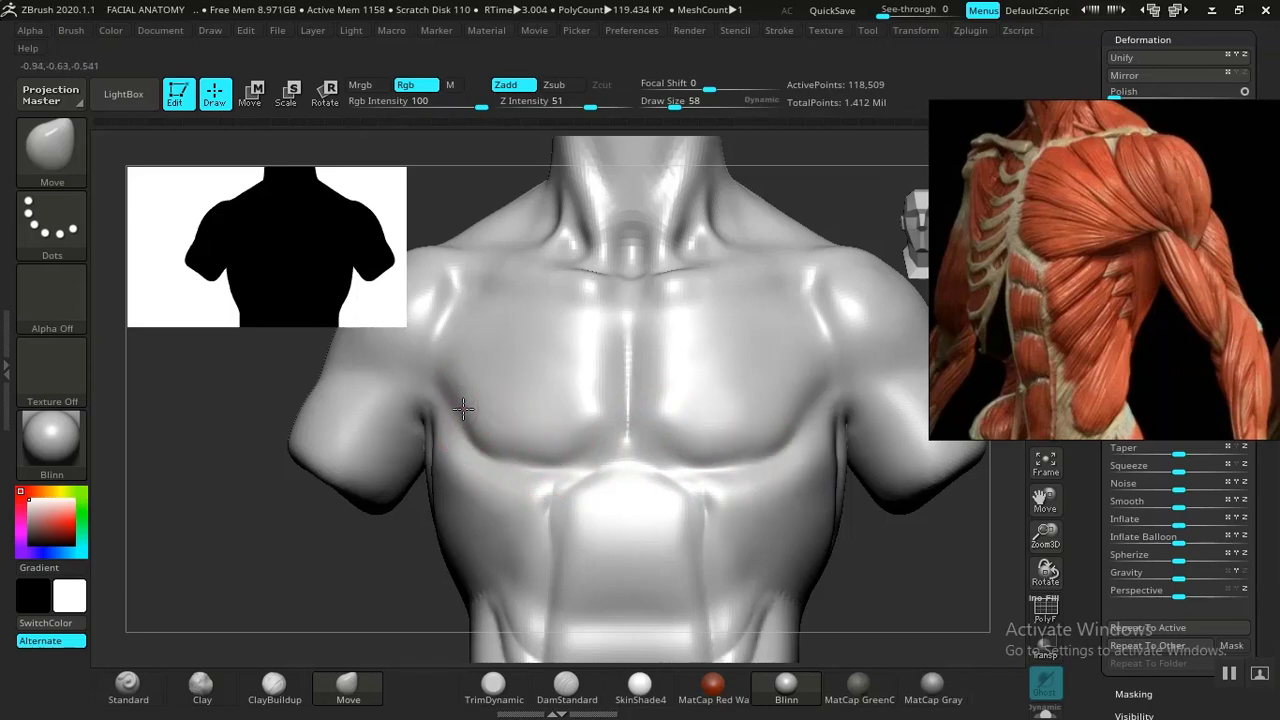
right_click_drag(783, 537, 864, 370)
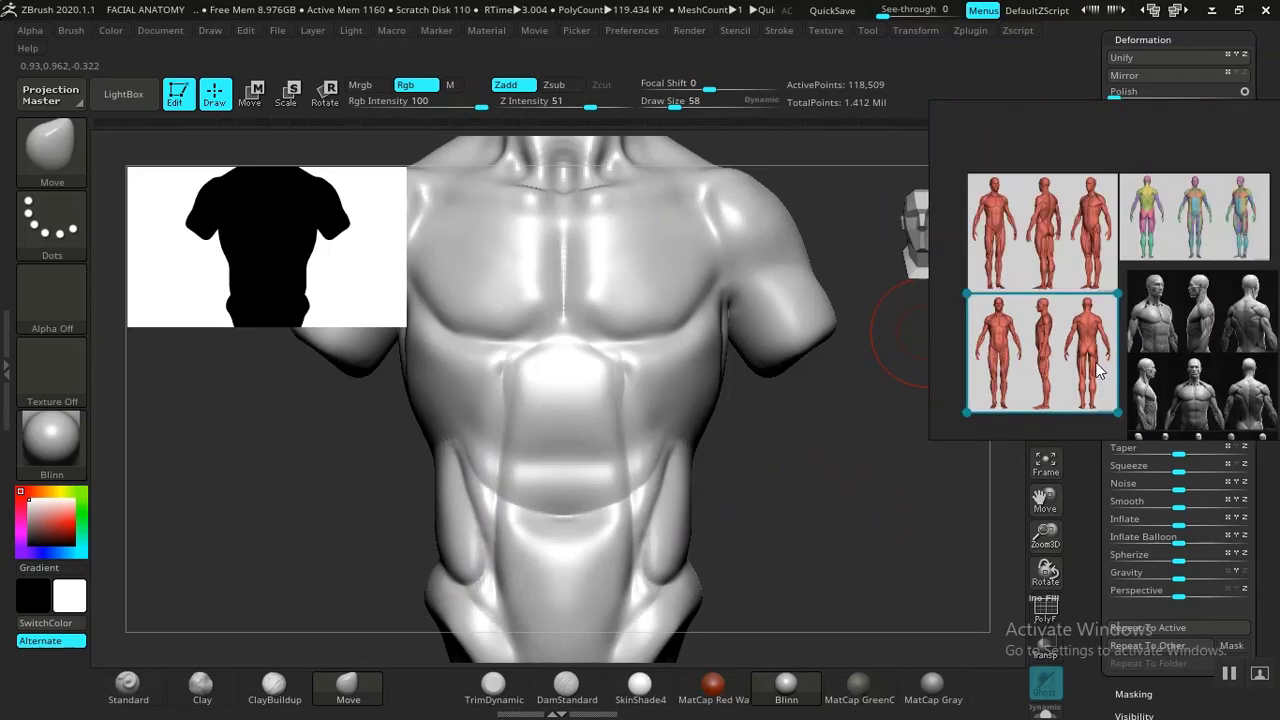
Browse the reference board for the torso anatomy sheets and frame the front muscle figure labelled MUSCLES
scroll(1103, 316, "down", 6)
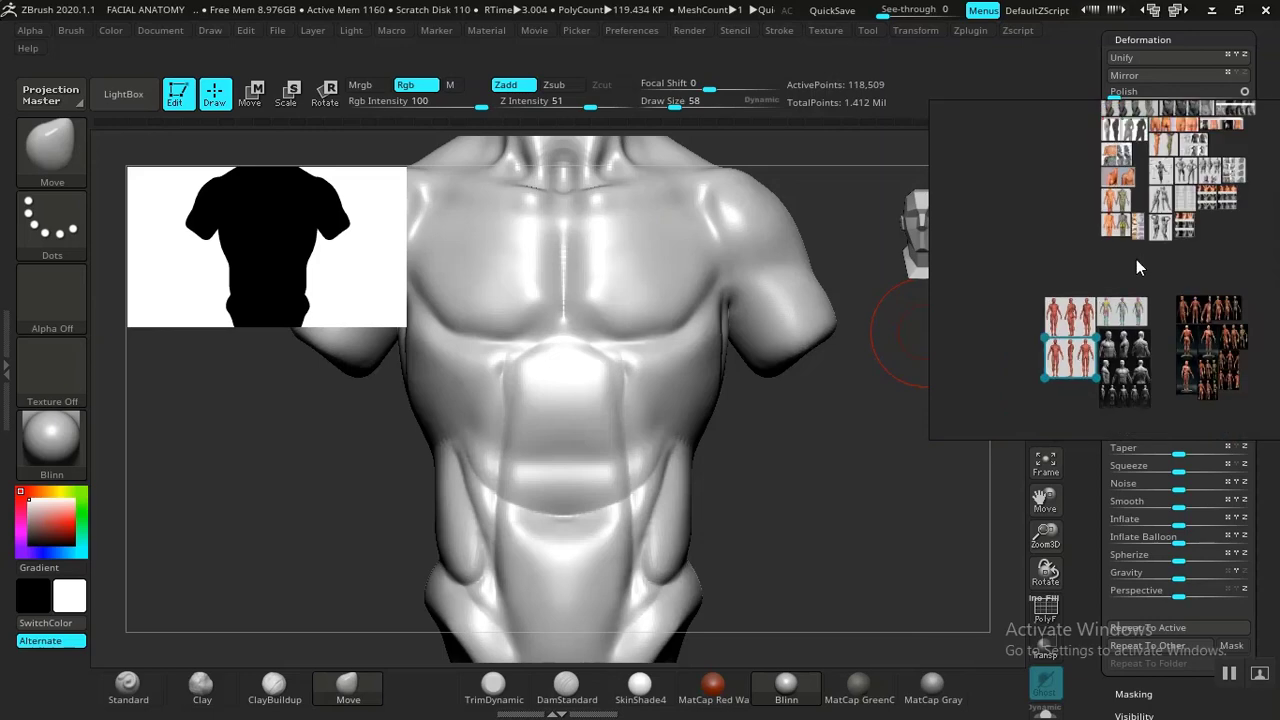
scroll(1140, 320, "down", 5)
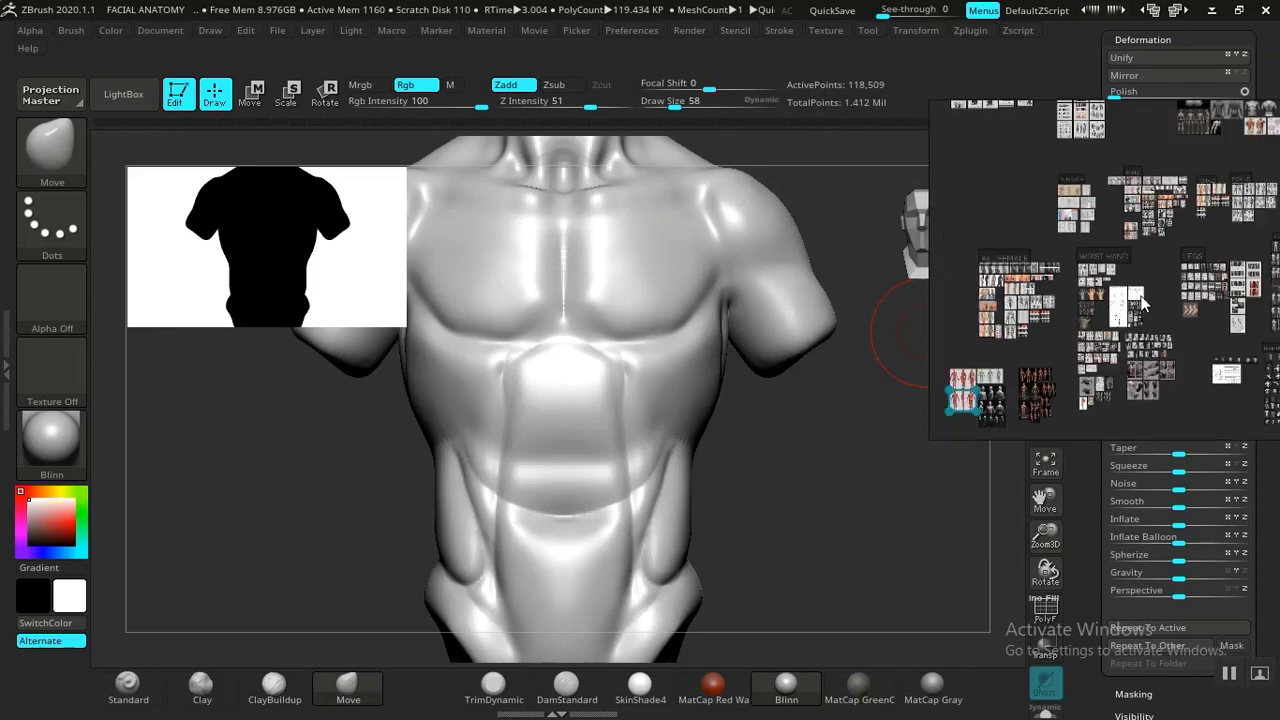
double_click(1066, 257)
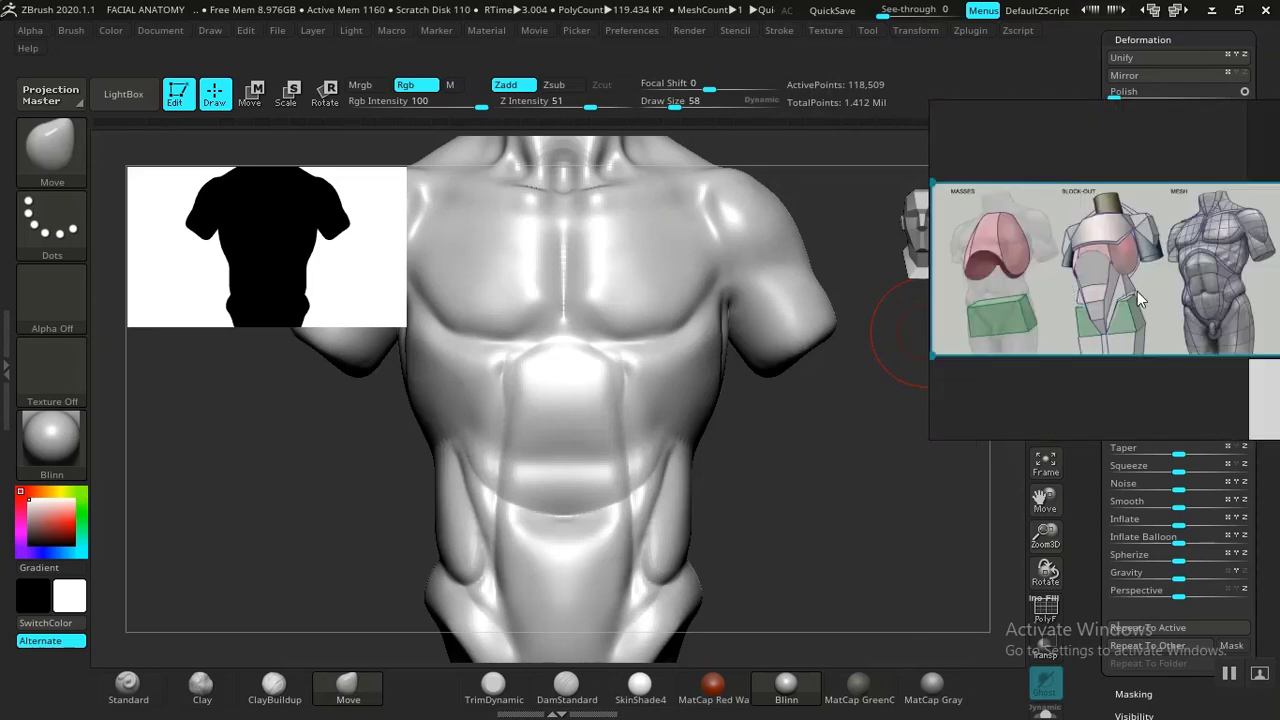
middle_click_drag(1137, 293, 971, 302)
scroll(1052, 294, "up", 3)
middle_click_drag(1110, 289, 890, 280)
scroll(1050, 303, "down", 2)
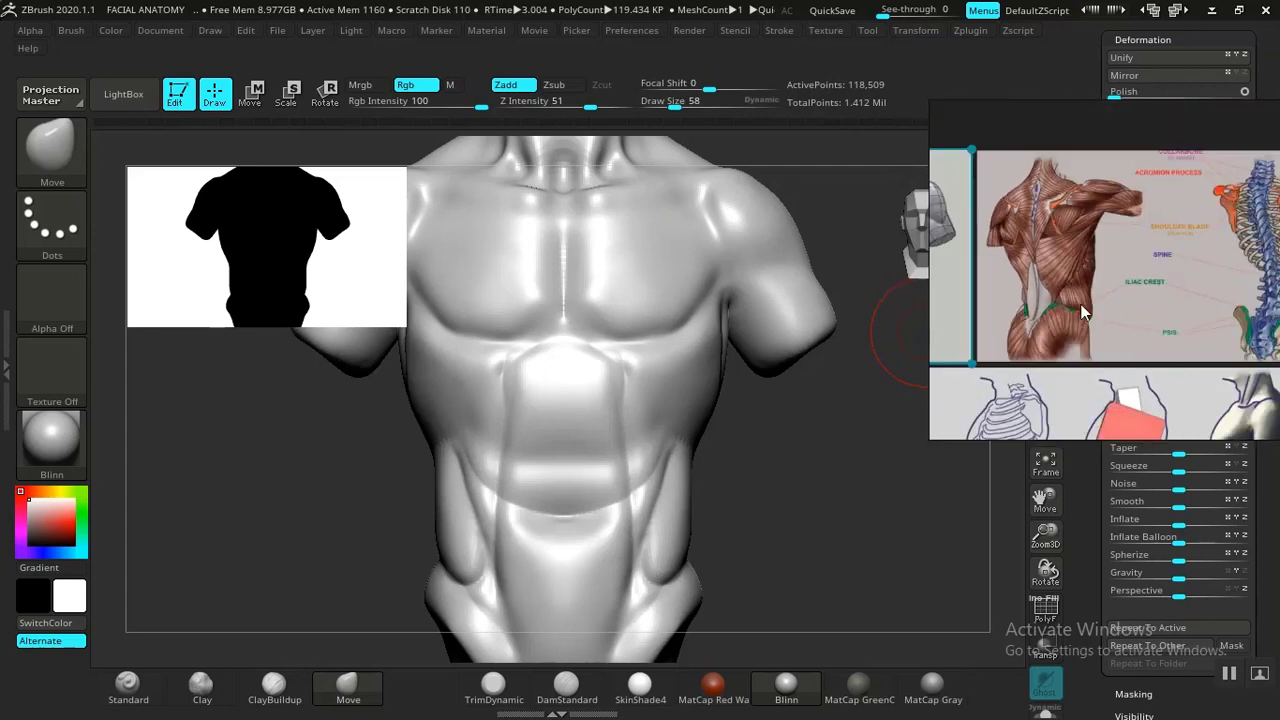
scroll(1152, 297, "down", 2)
middle_click_drag(1152, 297, 1010, 273)
middle_click_drag(1167, 270, 1045, 266)
scroll(1188, 252, "up", 3)
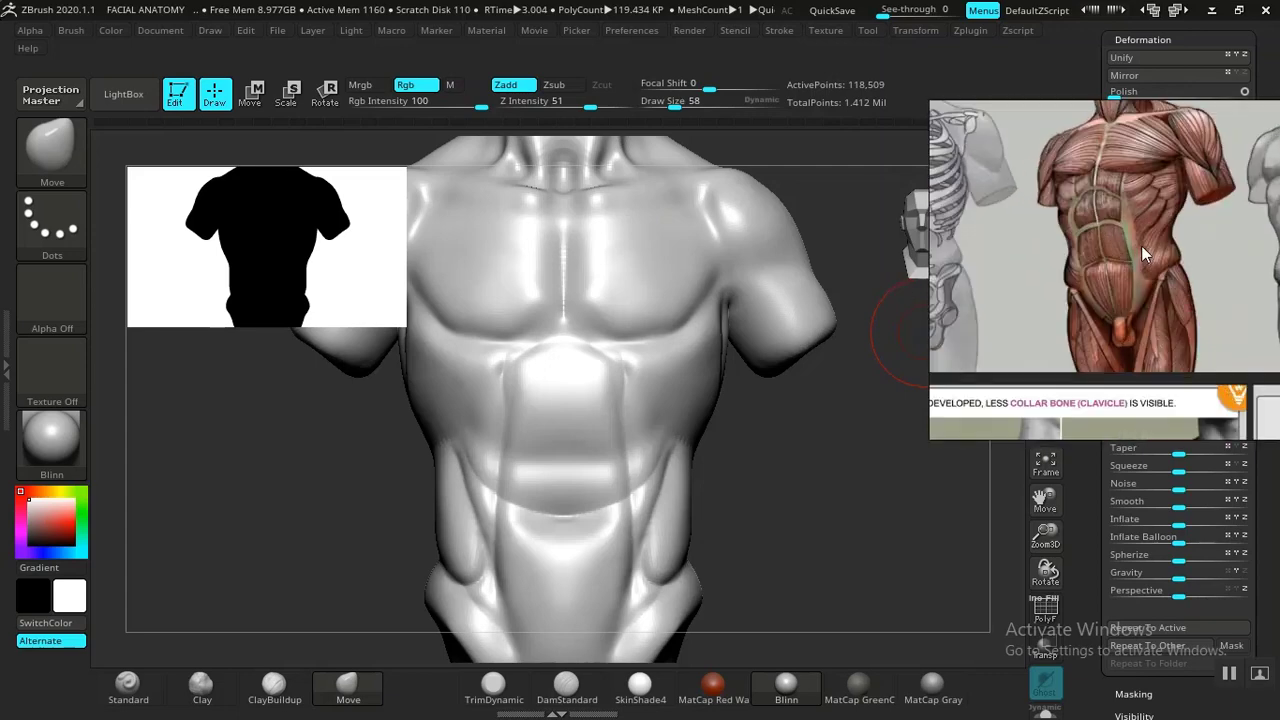
middle_click_drag(1141, 245, 1117, 296)
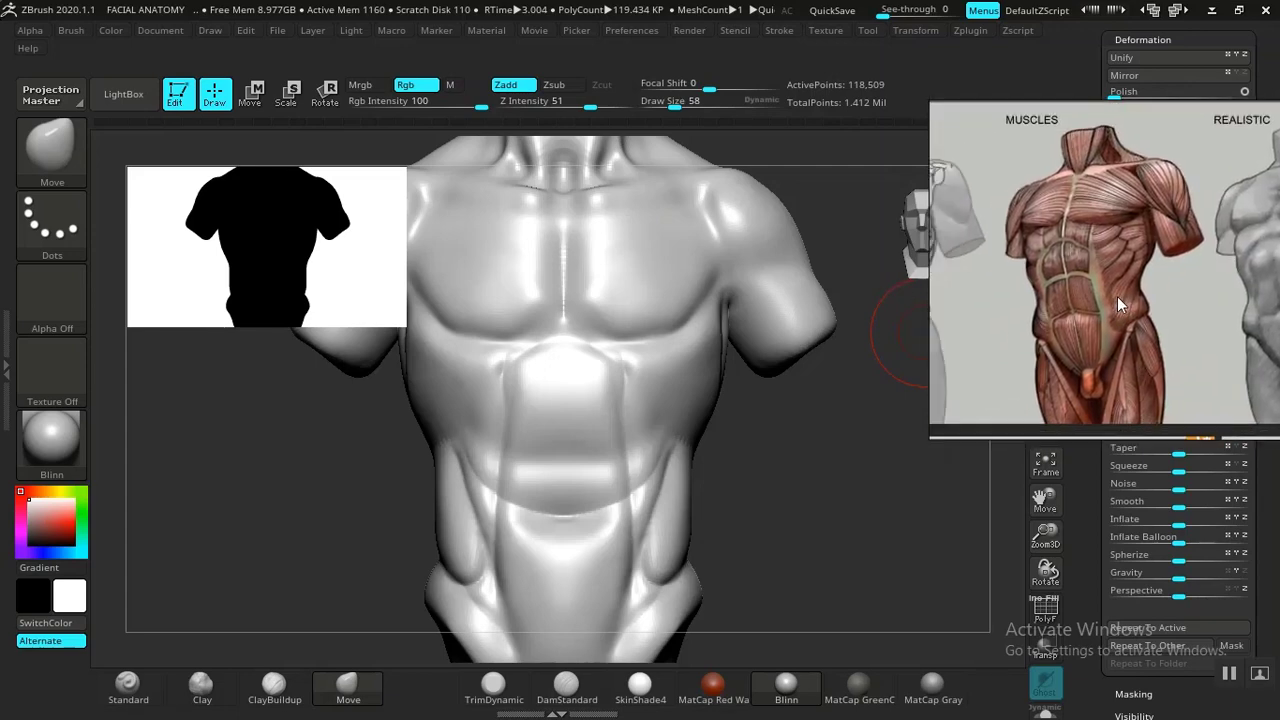
Refine the arch at the top of the abdomen below the pectorals with the Move brush, following the MUSCLES figure
mouse_move(773, 503)
left_mouse_down()
mouse_move(878, 517)
mouse_move(820, 534)
mouse_move(797, 499)
left_mouse_up()
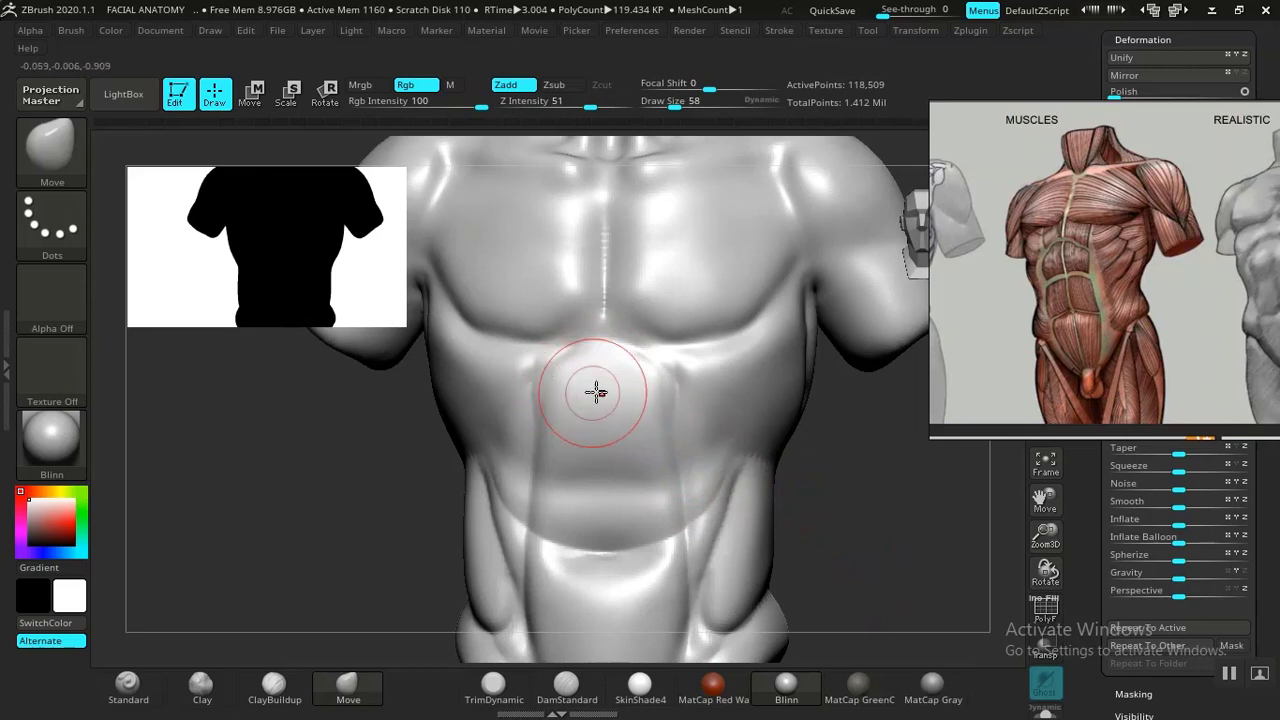
left_click_drag(537, 358, 680, 358)
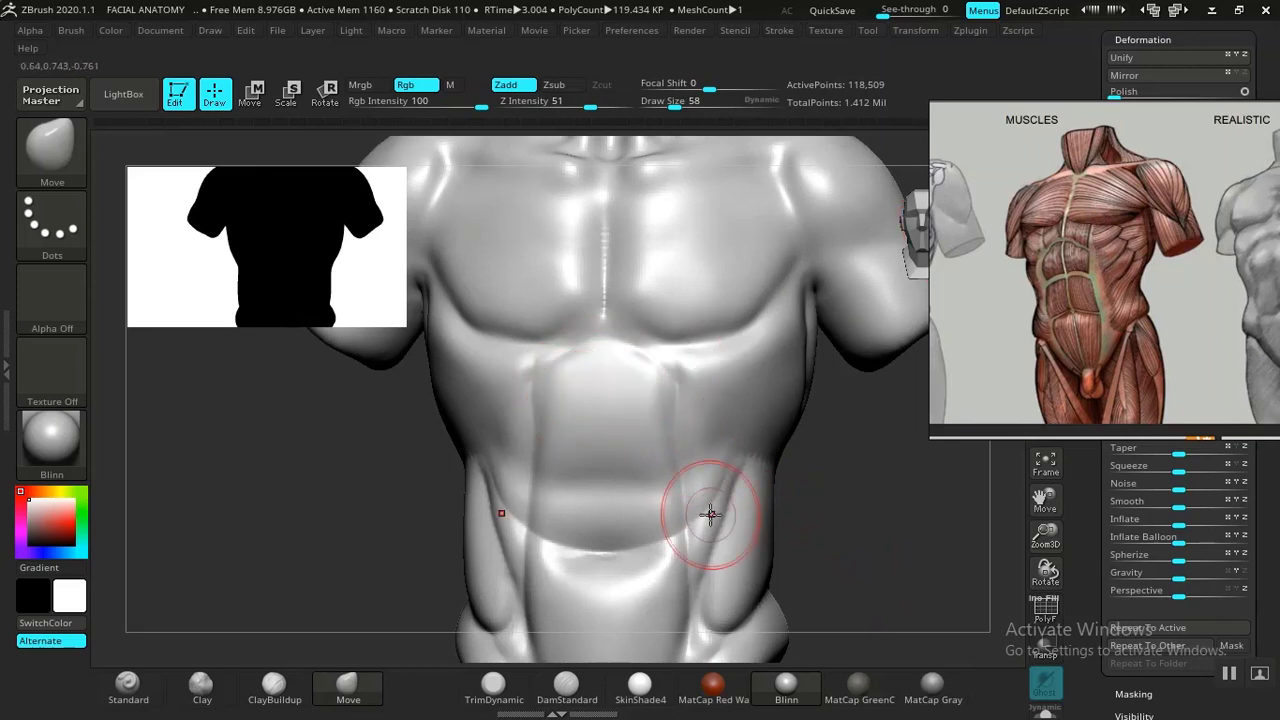
mouse_move(866, 478)
left_mouse_down()
mouse_move(865, 513)
mouse_move(820, 503)
mouse_move(786, 237)
mouse_move(811, 311)
mouse_move(800, 307)
mouse_move(809, 294)
mouse_move(820, 325)
left_mouse_up()
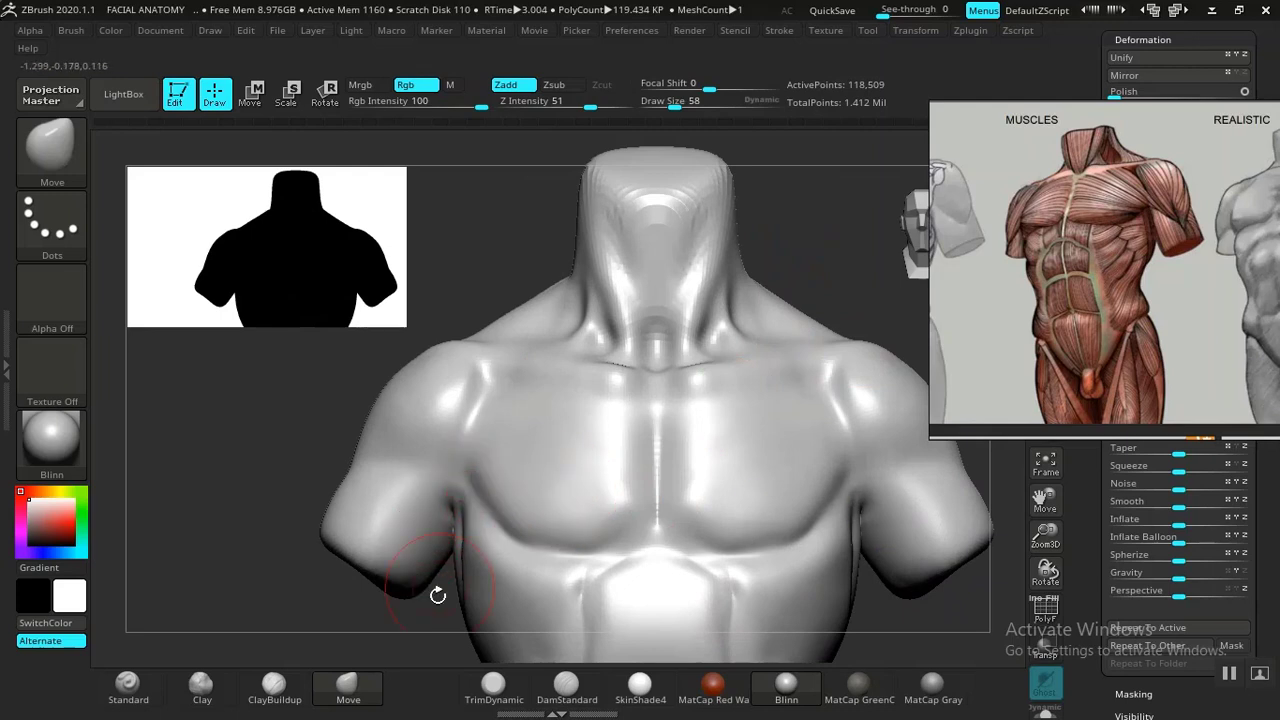
Carve a crease from the armpit across the upper arm below the deltoid with DamStandard, redoing the first harsh strokes
left_click(566, 688)
left_click_drag(480, 648, 434, 629)
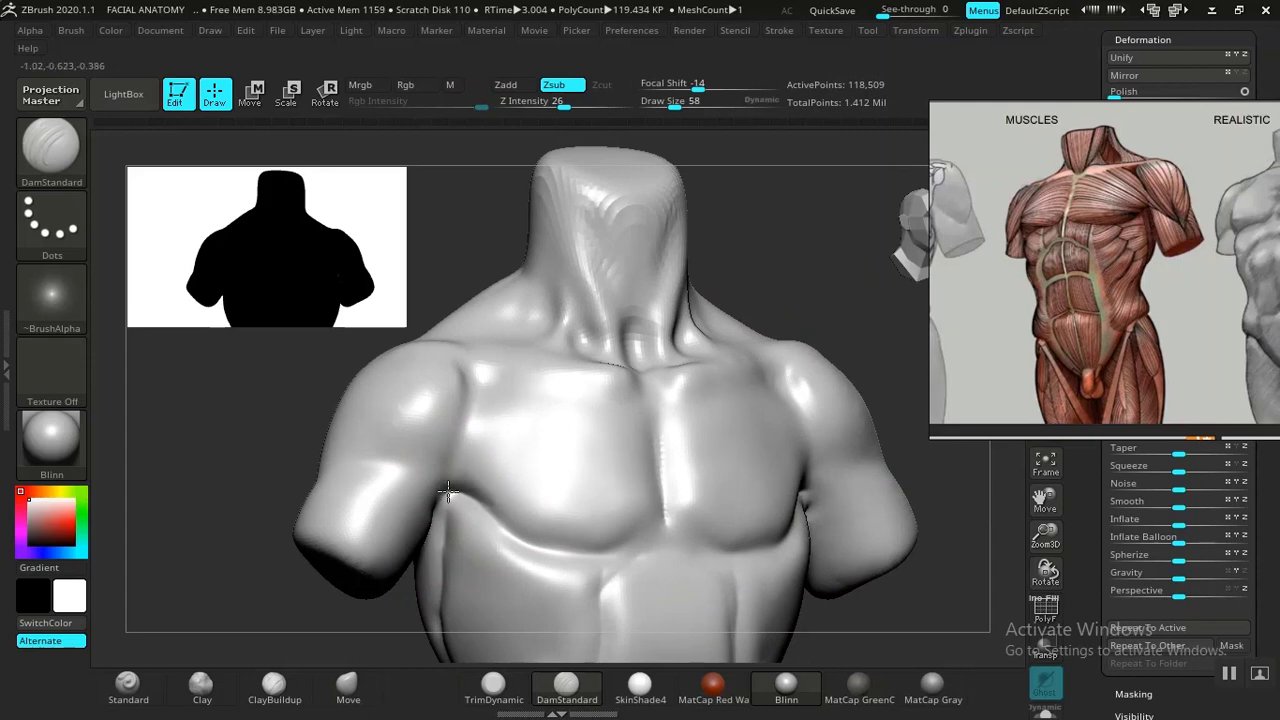
left_click_drag(261, 651, 472, 450)
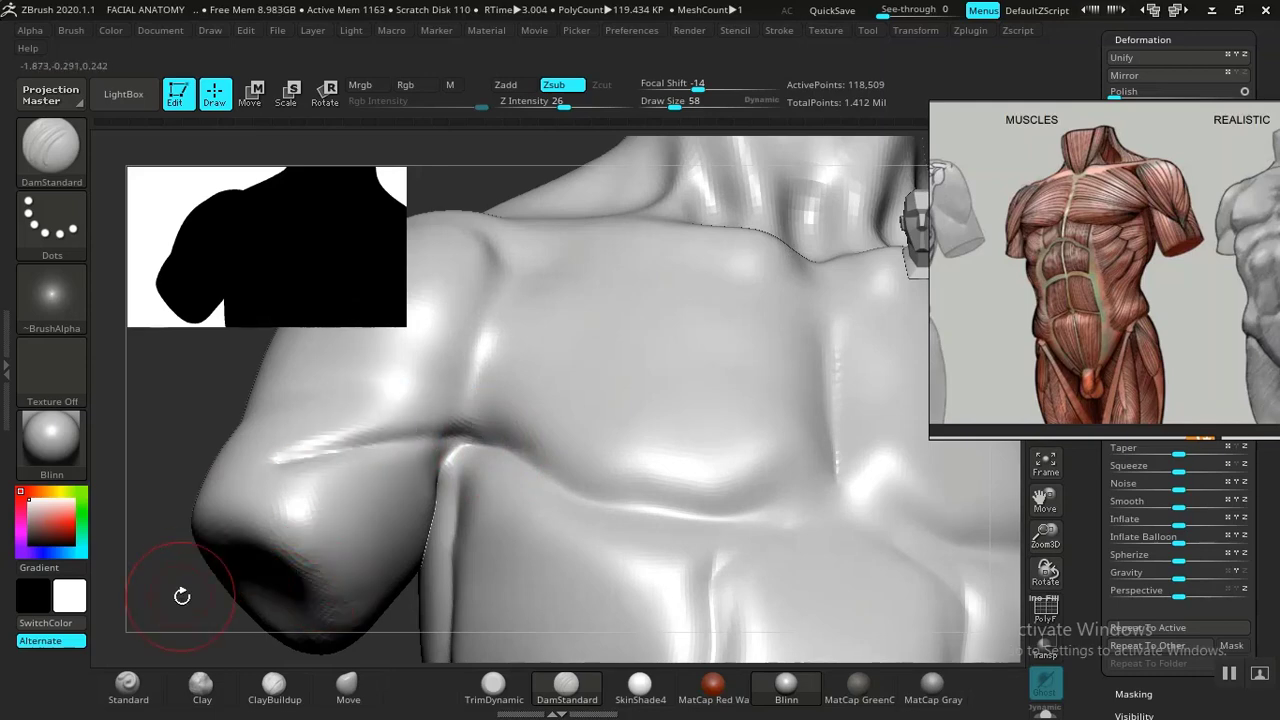
left_click_drag(182, 596, 345, 630, "alt")
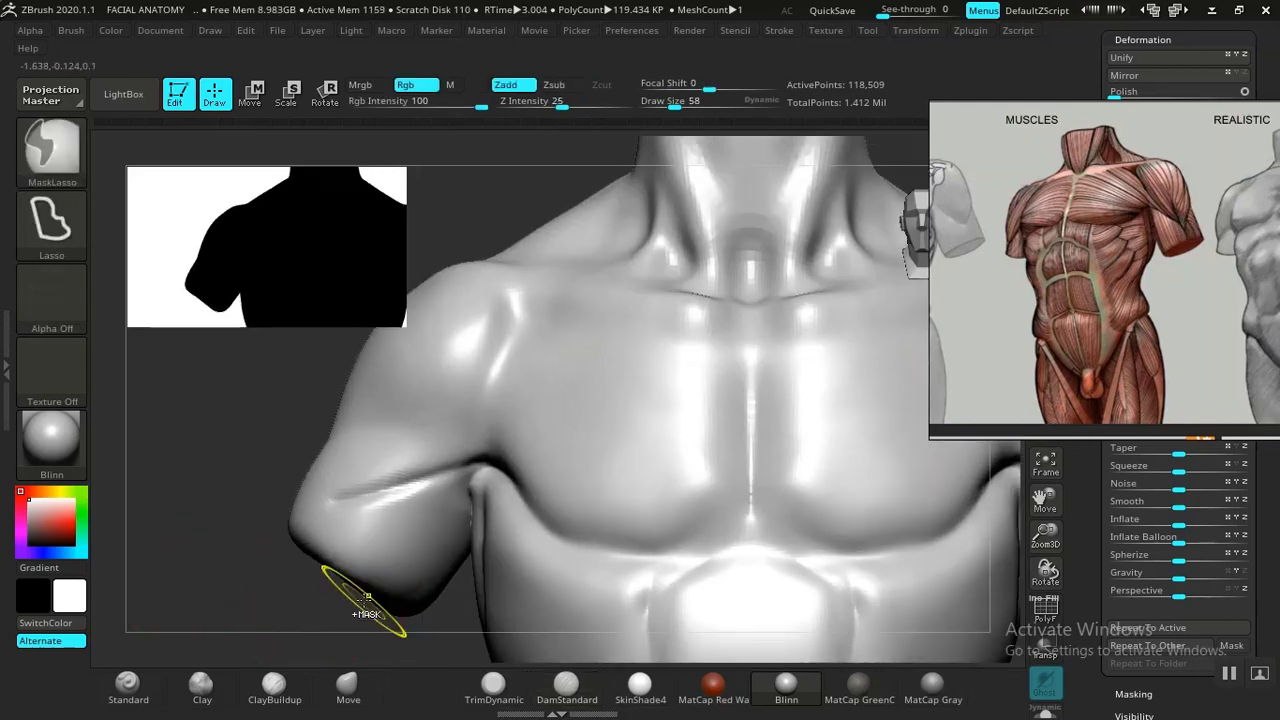
key("ctrl")
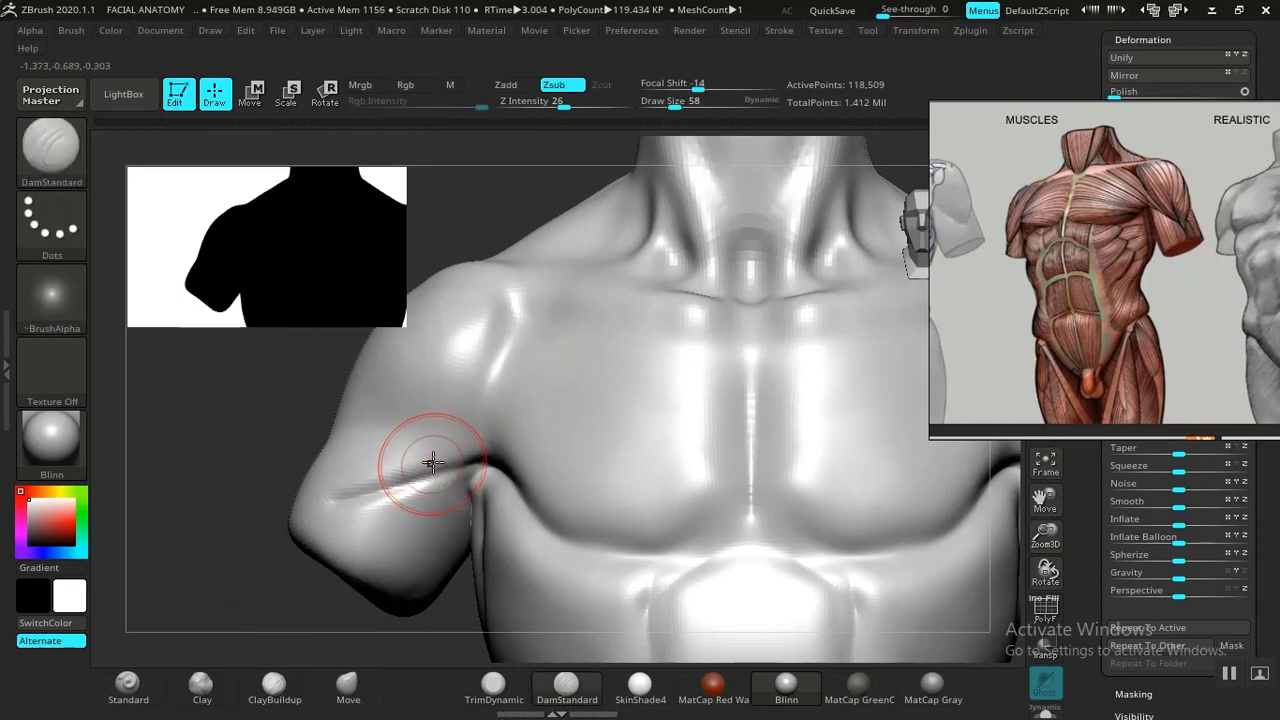
key("ctrl+z")
key("ctrl+z")
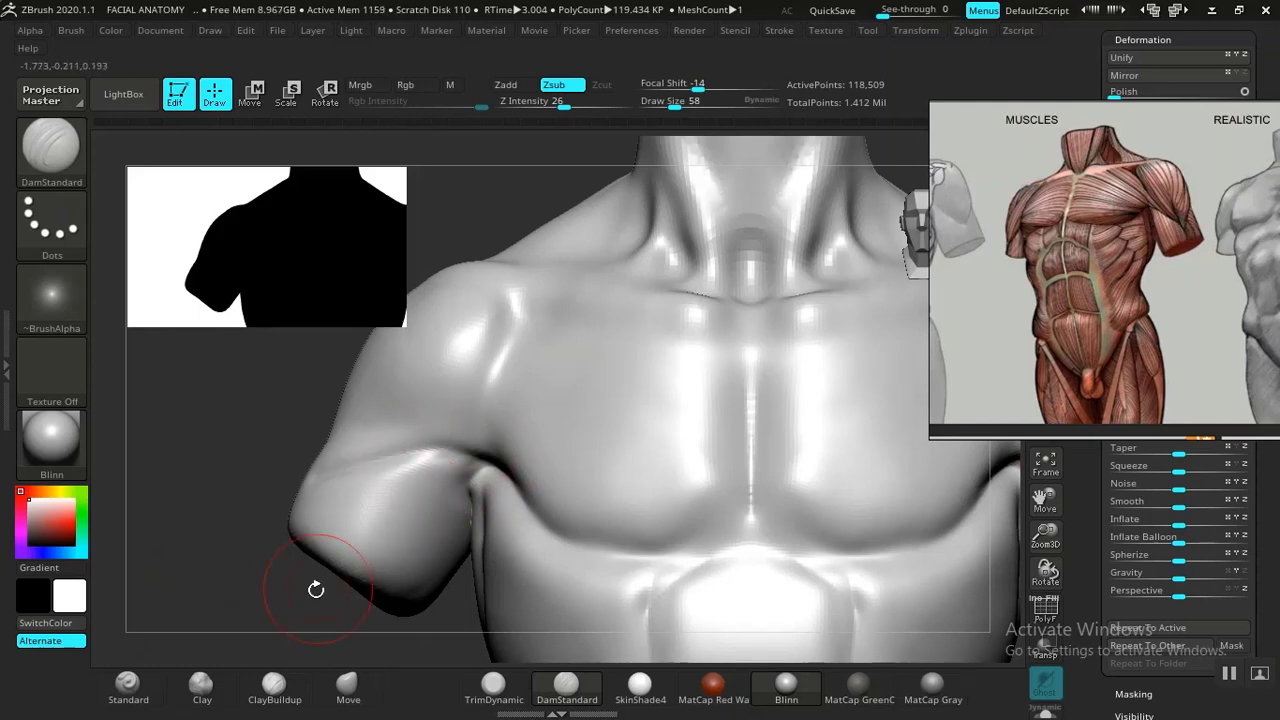
key("f")
mouse_move(206, 463)
left_mouse_down()
mouse_move(243, 526)
mouse_move(366, 506)
left_mouse_up()
key("ctrl")
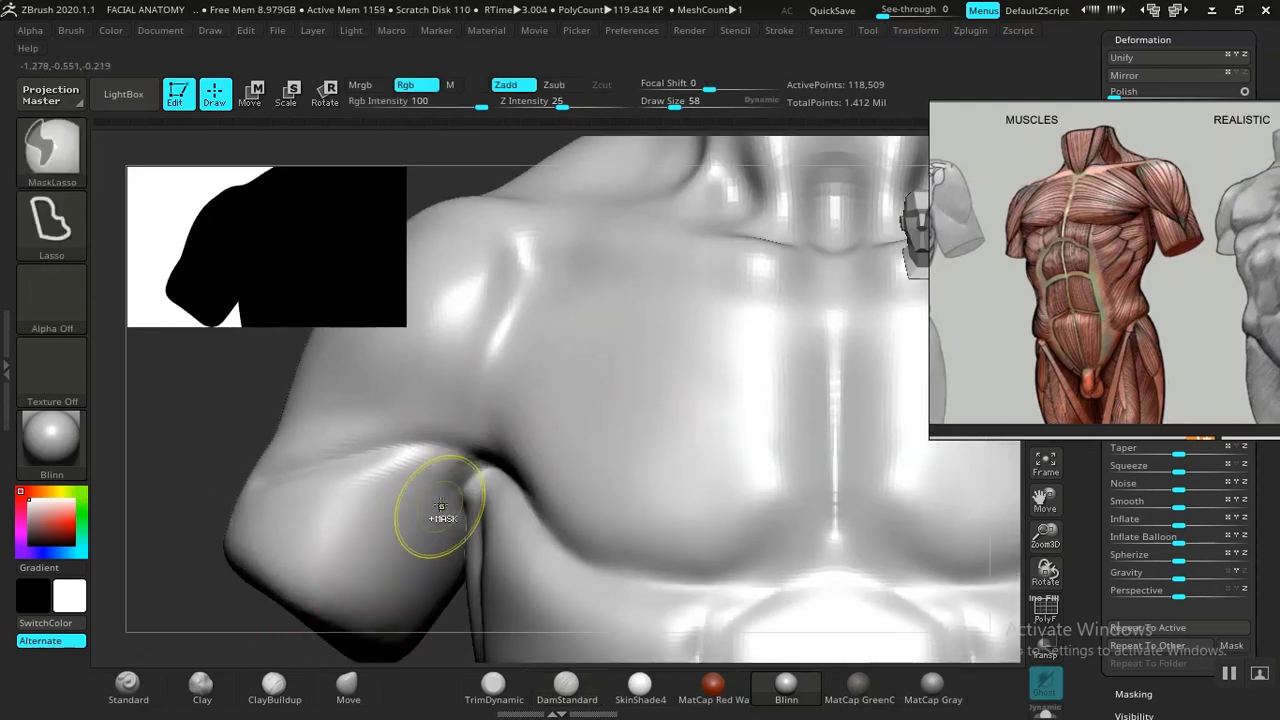
key("ctrl+z")
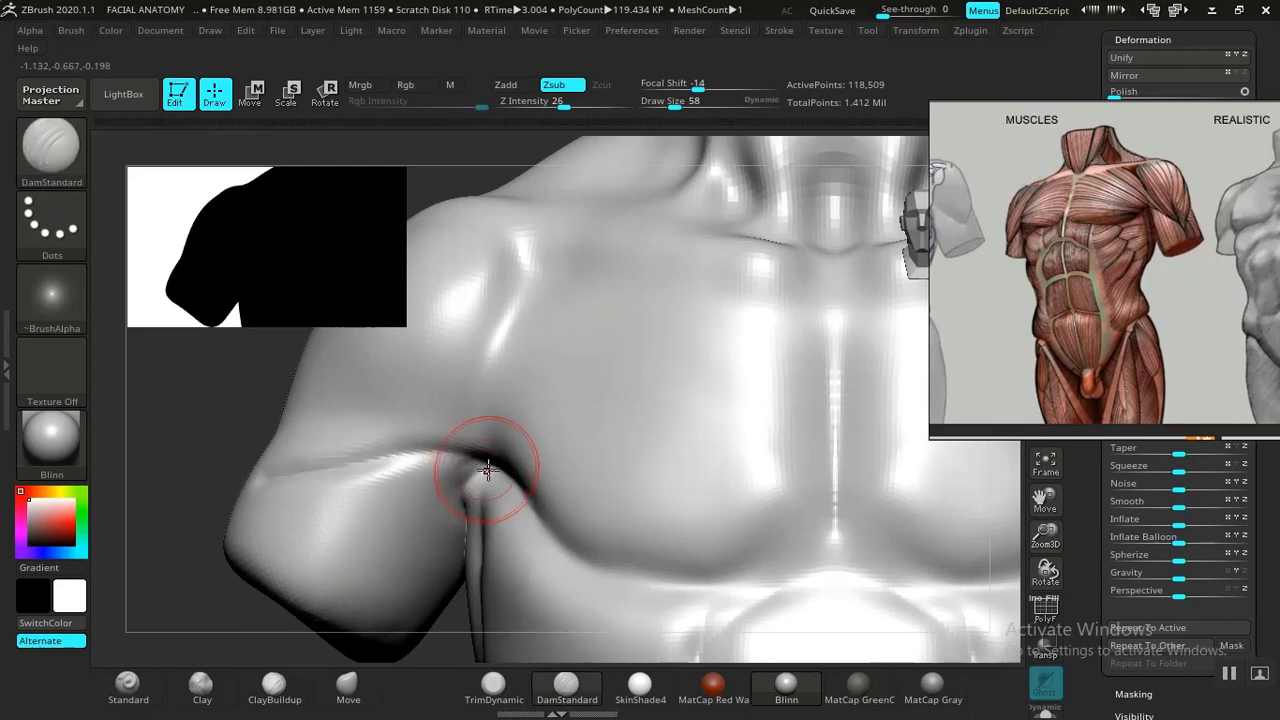
Smooth the crease across the upper arm so it blends into the surrounding surface
key("shift")
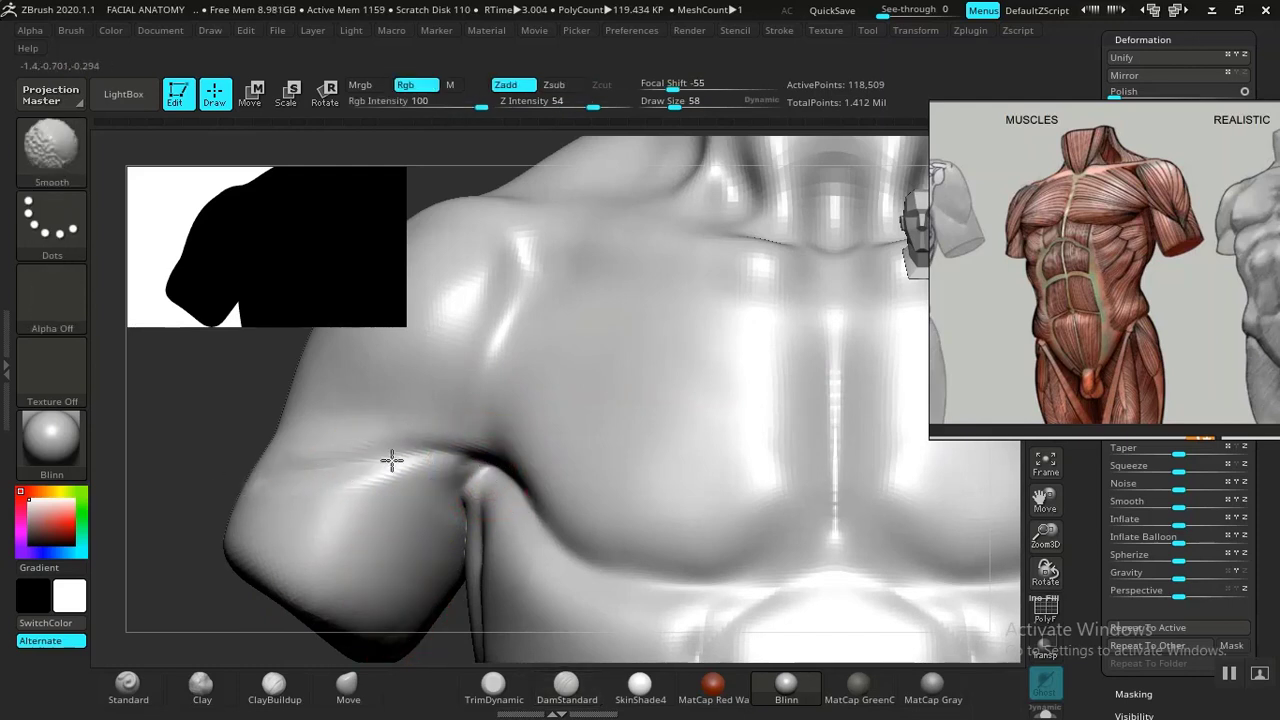
left_click_drag(193, 567, 121, 325, "alt")
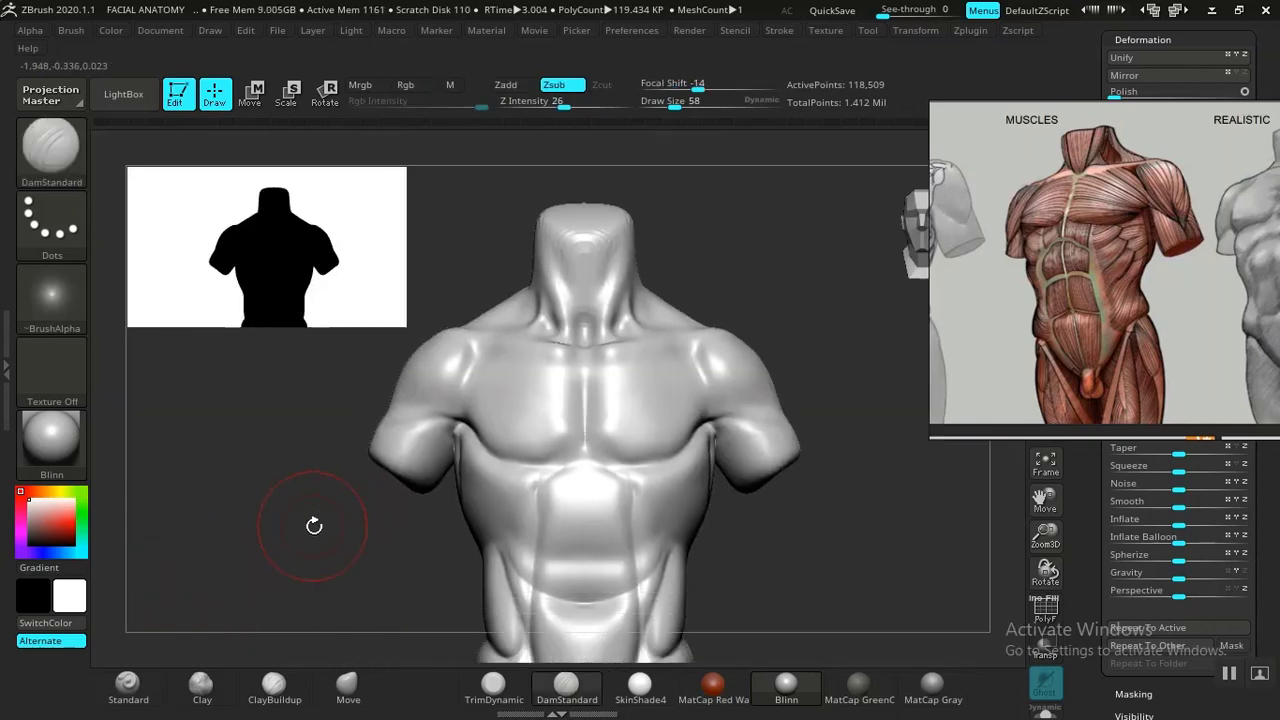
left_click_drag(314, 526, 454, 650, "alt")
key("shift")
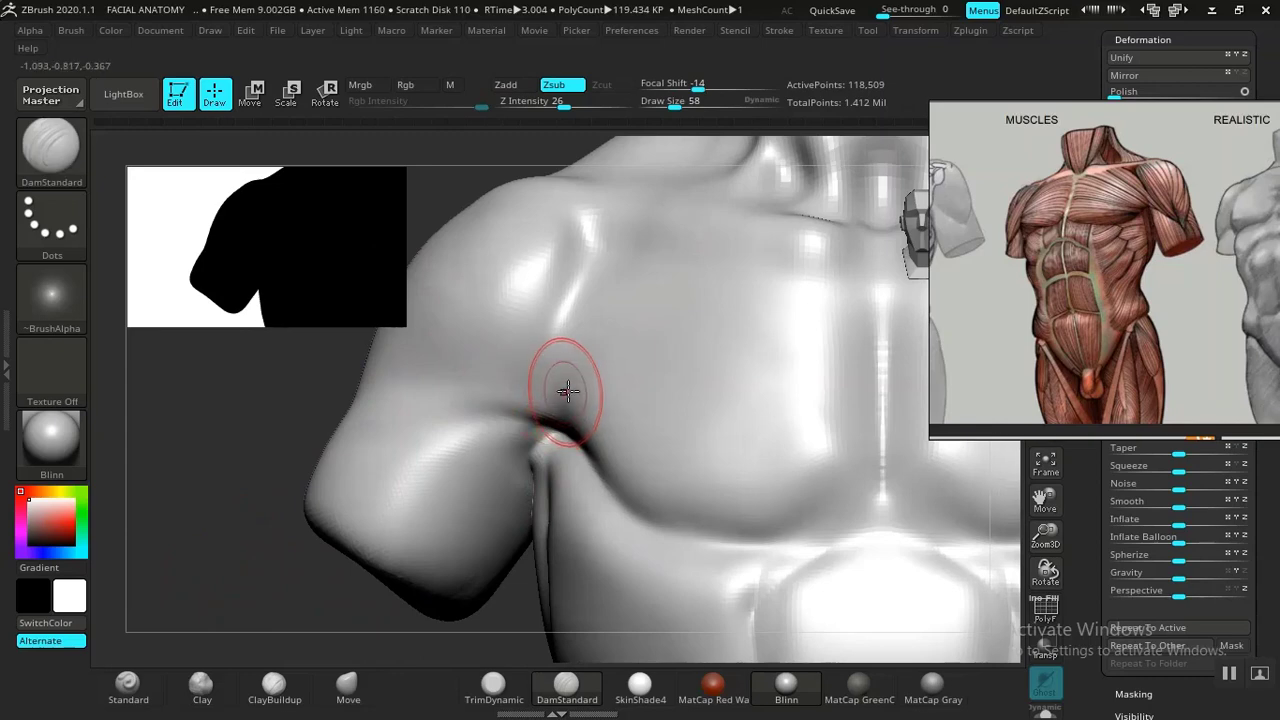
Check the pectoral fibres on the MUSCLES figure and switch to the ClayBuildup brush with a larger draw size
scroll(1119, 189, "up", 5)
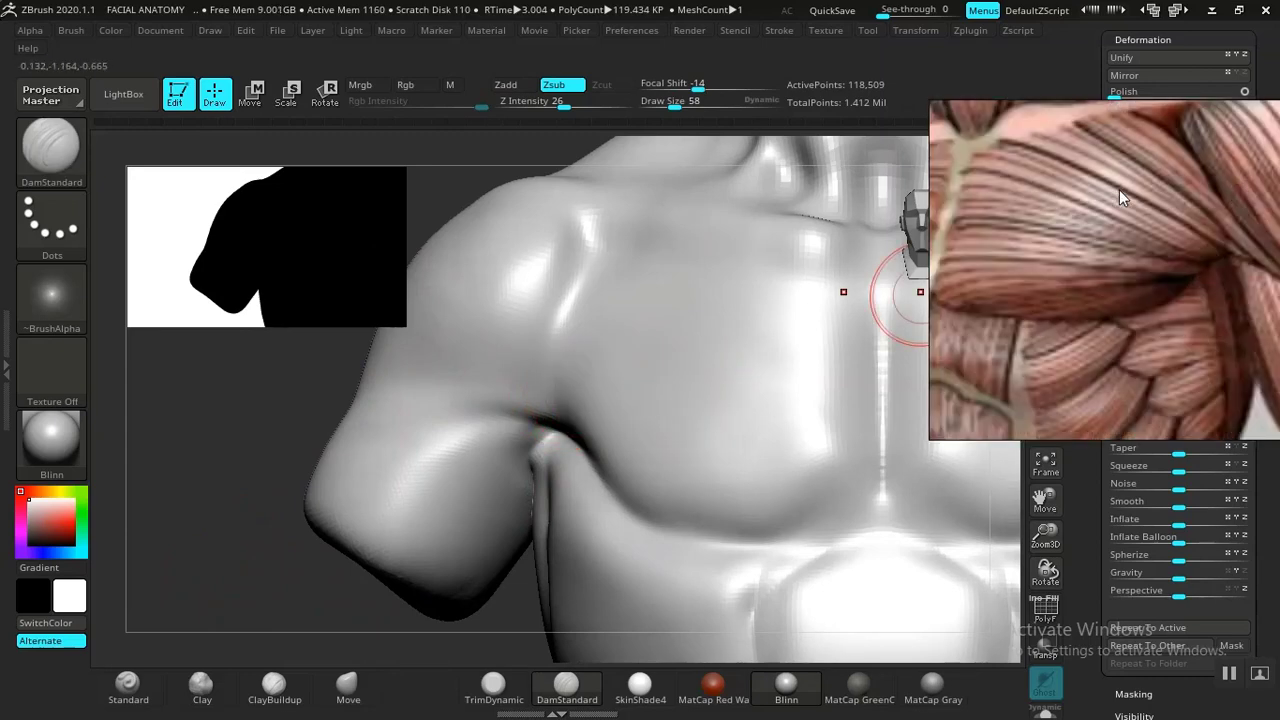
middle_click_drag(1232, 183, 1127, 204)
scroll(1144, 243, "down", 6)
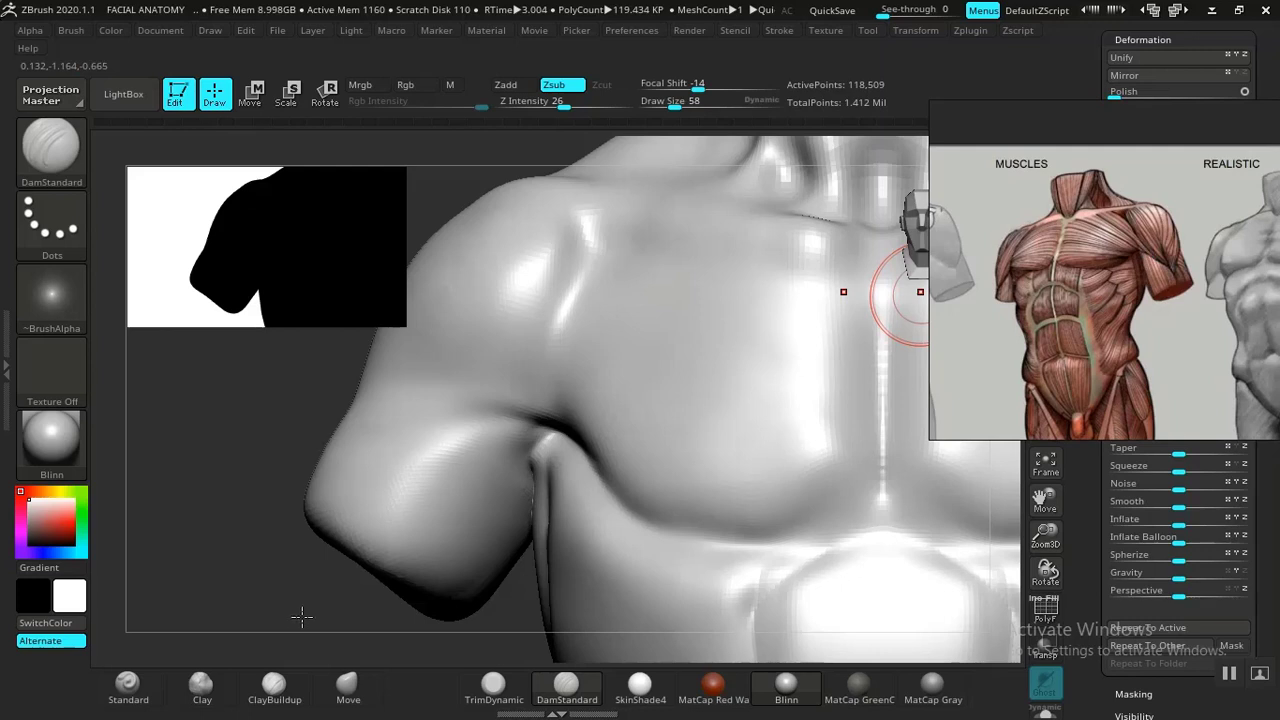
mouse_move(302, 617)
left_mouse_down()
mouse_move(271, 624)
mouse_move(380, 509)
left_mouse_up()
left_click(273, 690)
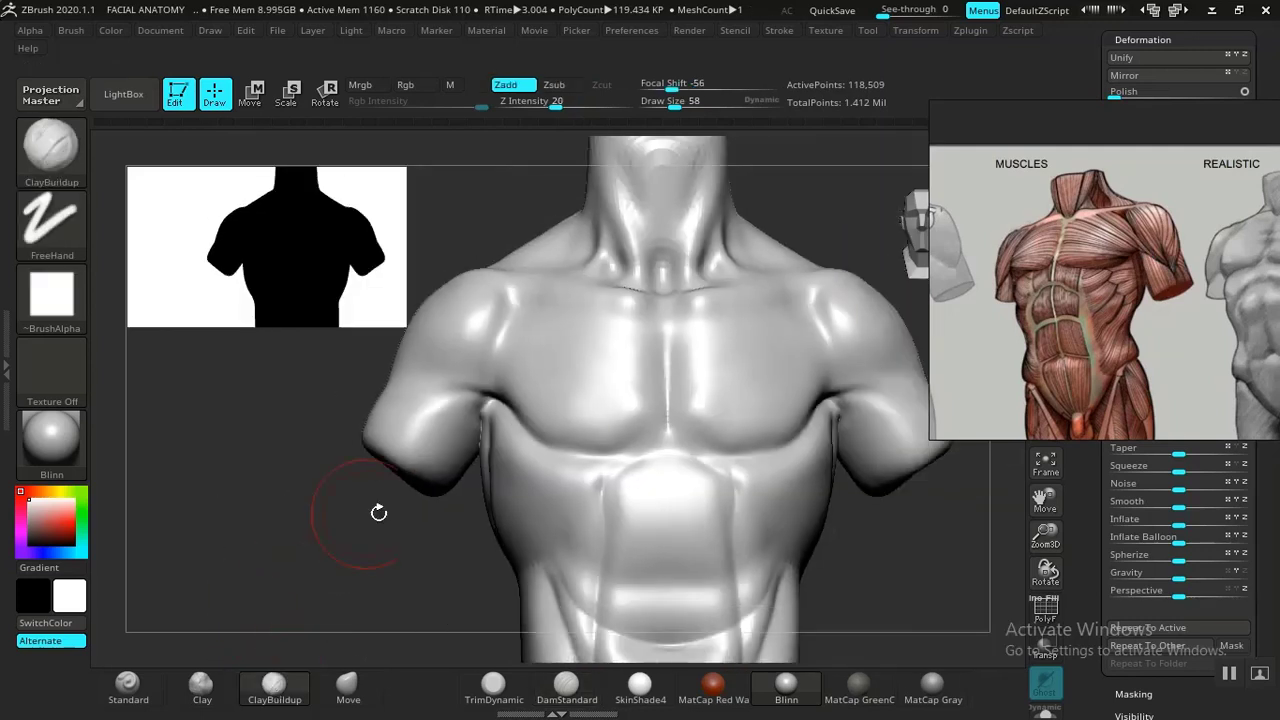
key("]")
key("]")
key("]")
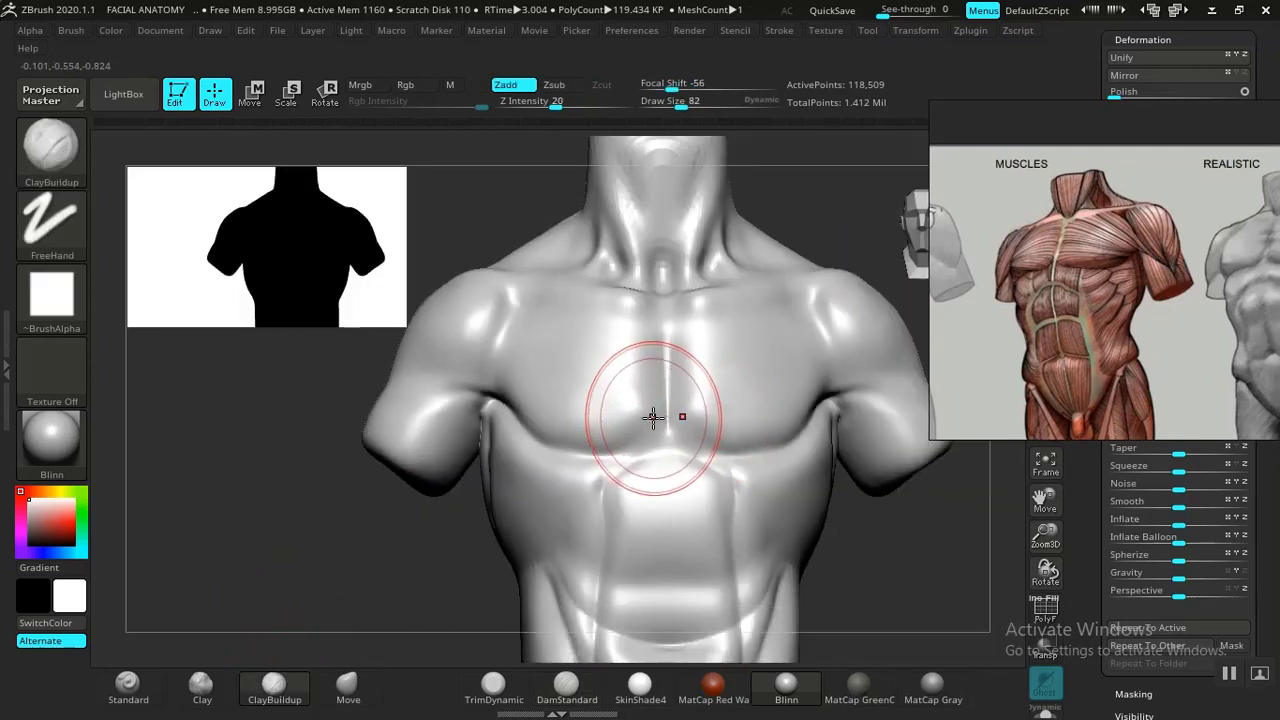
Try to build up the lower pectorals with curved ClayBuildup strokes at draw size 90
mouse_move(394, 599)
left_mouse_down()
mouse_move(399, 639)
mouse_move(429, 560)
mouse_move(470, 520)
left_mouse_up()
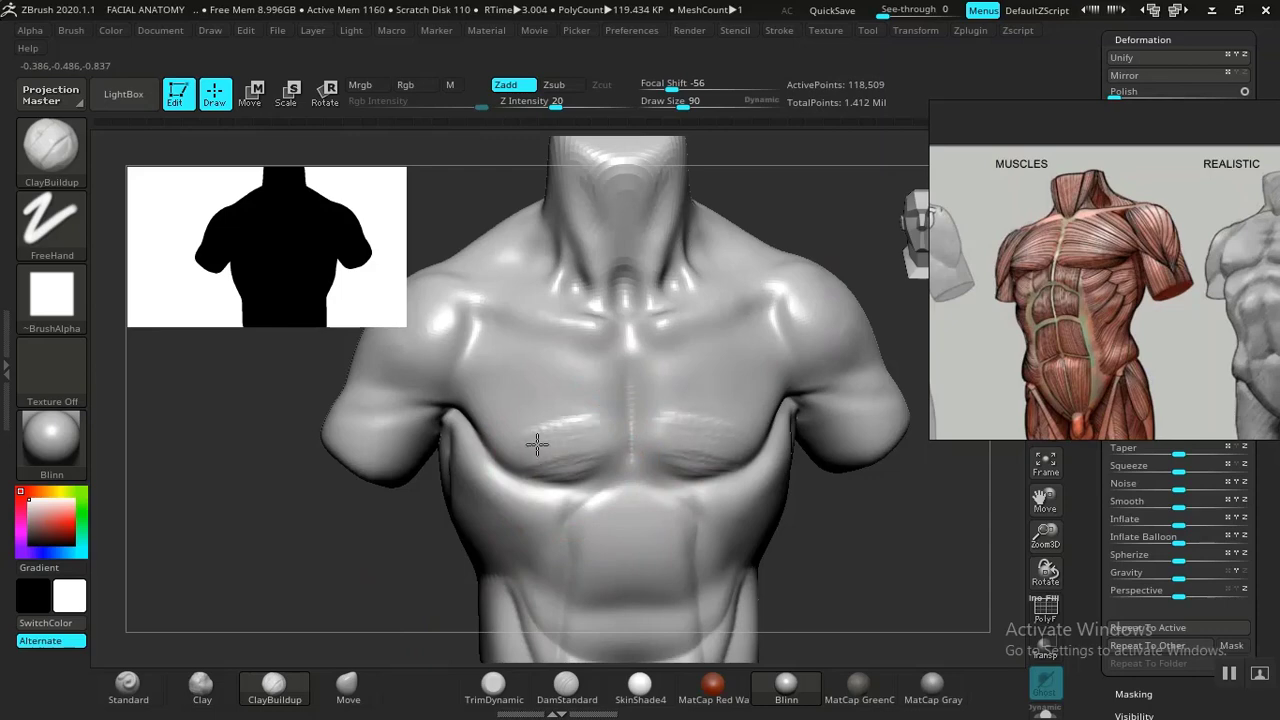
left_click_drag(595, 408, 591, 414)
key("ctrl+z")
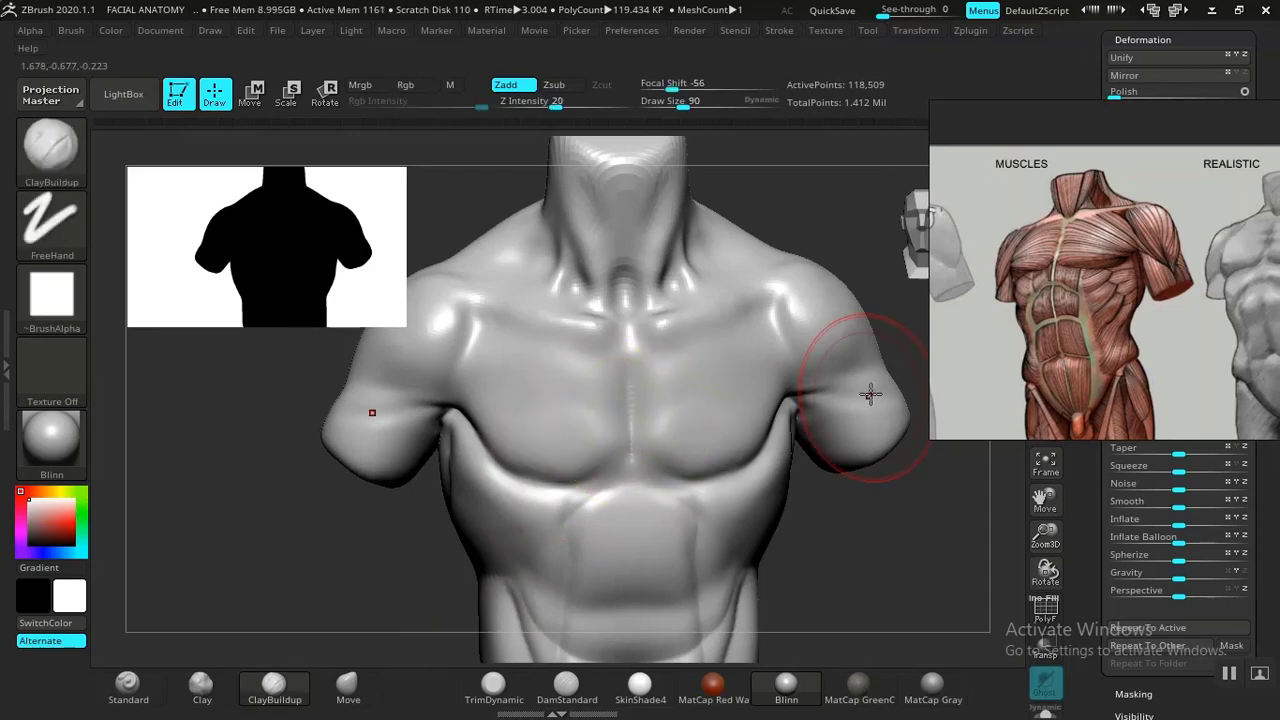
Search the reference board around the MALE group for écorché images and focus the sheet of full-body muscle figures
scroll(1090, 333, "down", 6)
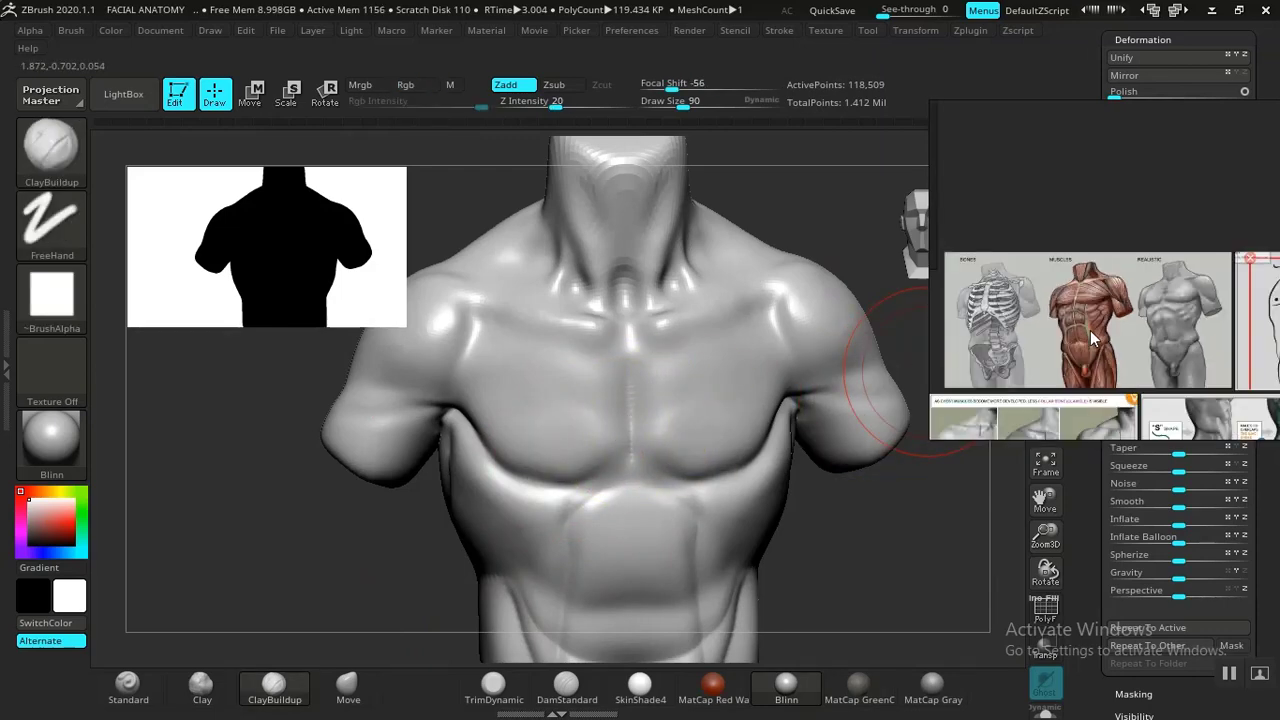
middle_click_drag(1068, 373, 1146, 272)
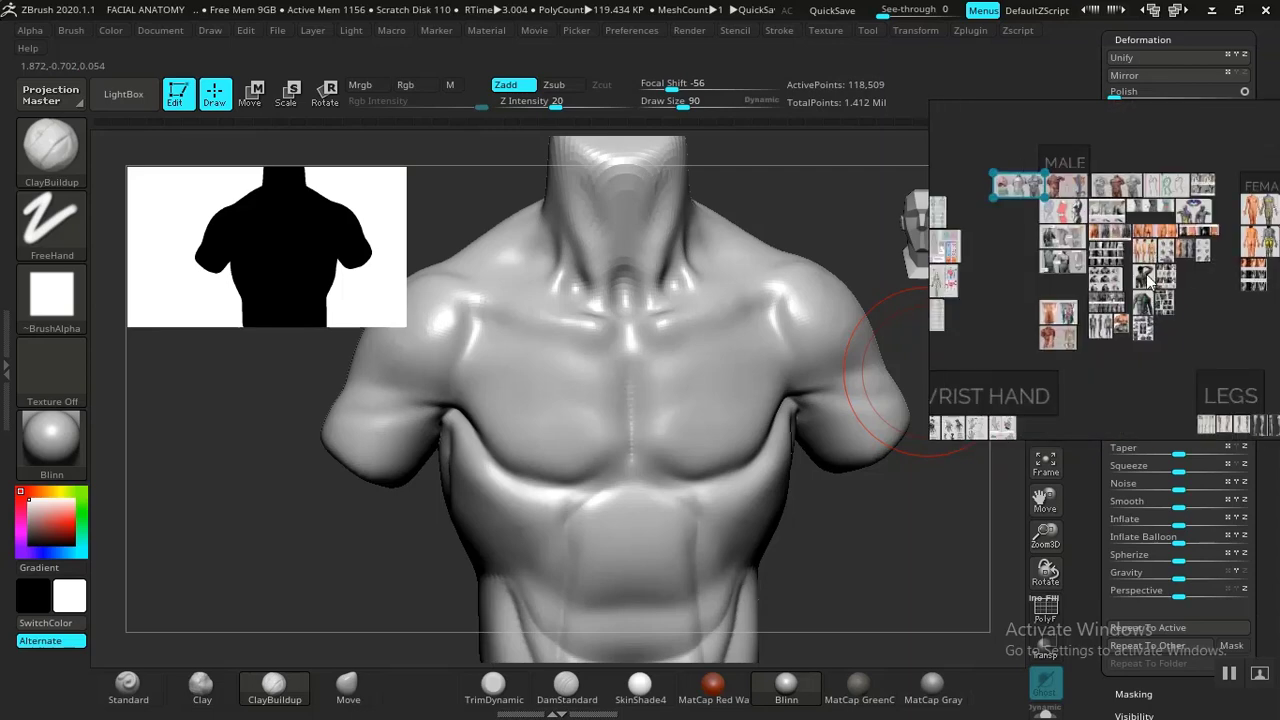
scroll(1115, 341, "down", 3)
middle_click_drag(1071, 430, 1170, 254)
scroll(1100, 342, "up", 2)
scroll(1101, 343, "up", 1)
scroll(1095, 364, "down", 3)
double_click(1039, 357)
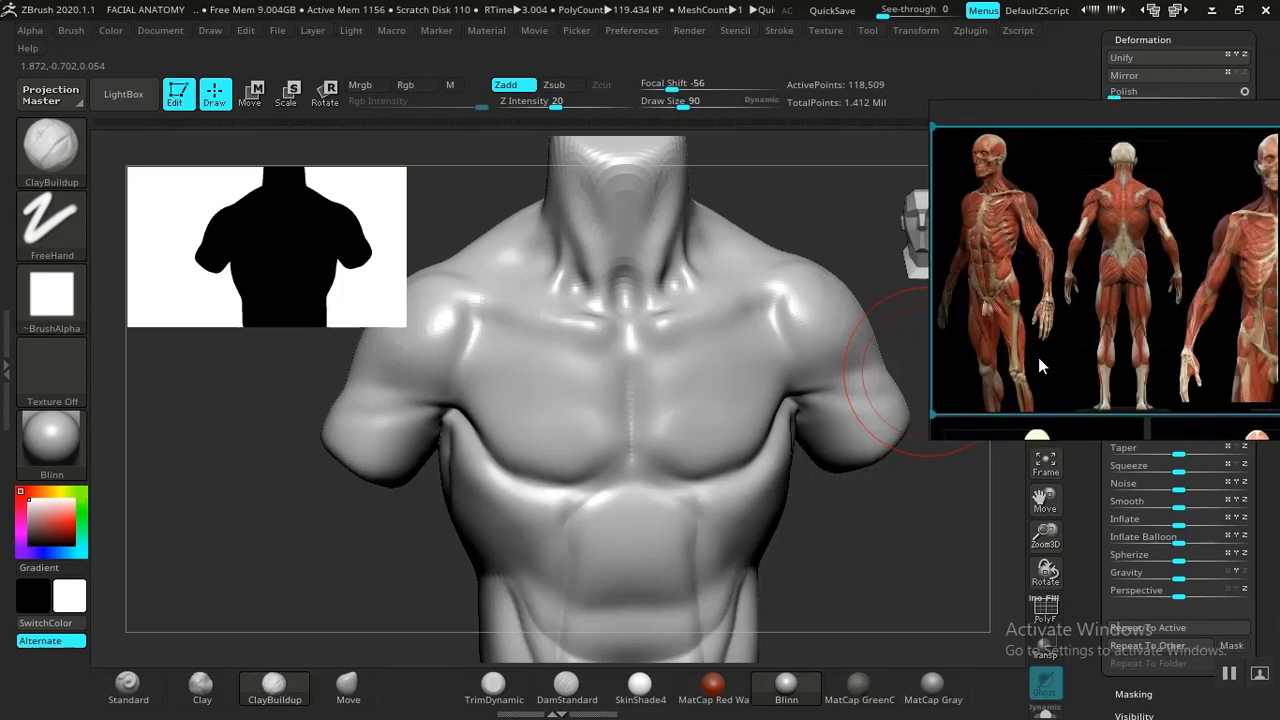
Look through the neighbouring écorché photos on the reference board for a clear view of the chest muscles
middle_click_drag(1103, 297, 1207, 215)
middle_click_drag(1152, 326, 1056, 270)
scroll(1110, 322, "down", 1)
scroll(1110, 322, "down", 2)
middle_click_drag(1059, 331, 1168, 200)
middle_click_drag(1151, 286, 1120, 273)
middle_click_drag(1082, 325, 1020, 278)
middle_click_drag(1157, 284, 1042, 312)
middle_click_drag(1110, 290, 1143, 404)
middle_click_drag(1072, 331, 1189, 242)
middle_click_drag(1113, 321, 1024, 262)
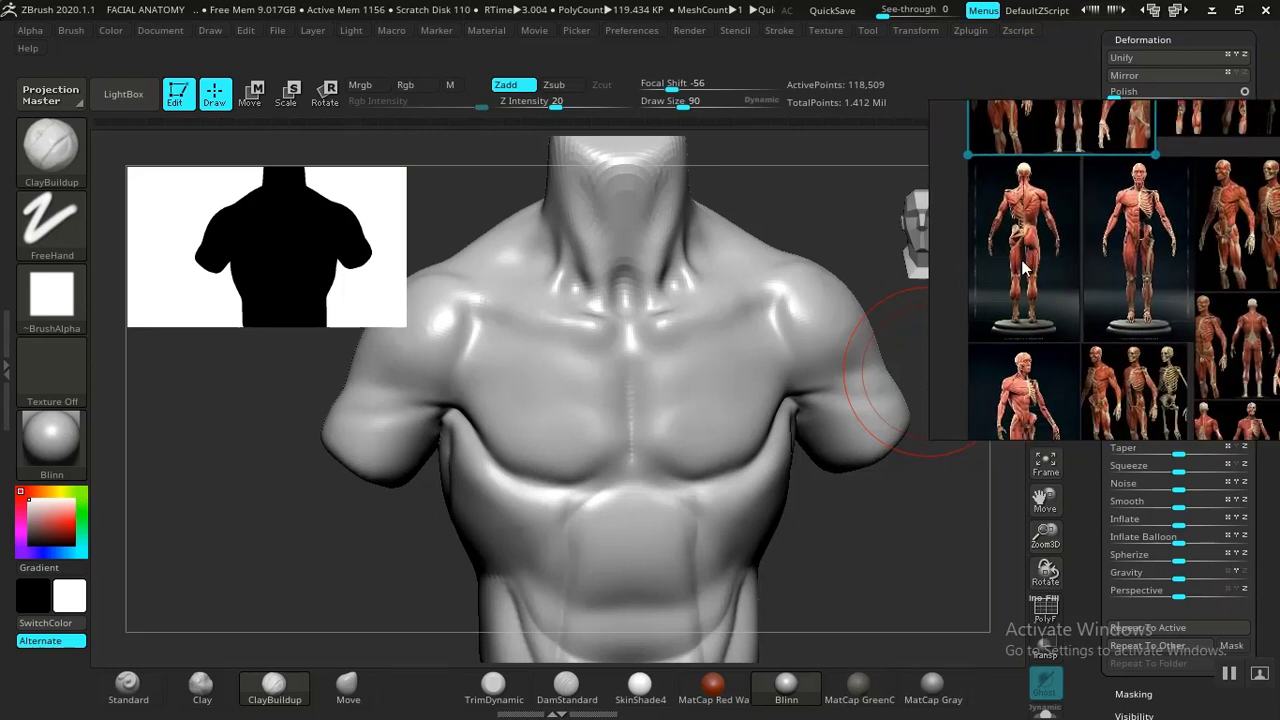
Compare the écorché figures up close and frame the three-quarter one showing the pectoral and shoulder muscle fibres
scroll(1018, 230, "up", 2)
scroll(1071, 266, "up", 6)
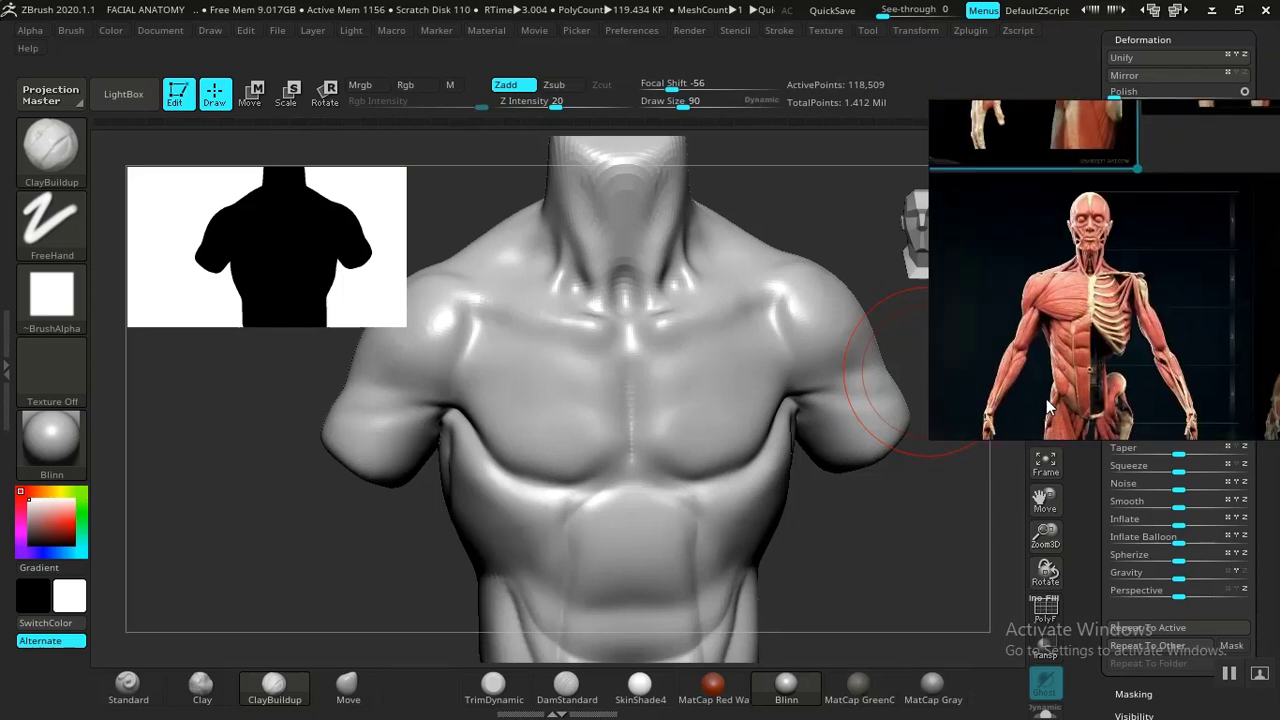
scroll(1070, 320, "up", 1)
scroll(1082, 328, "down", 8)
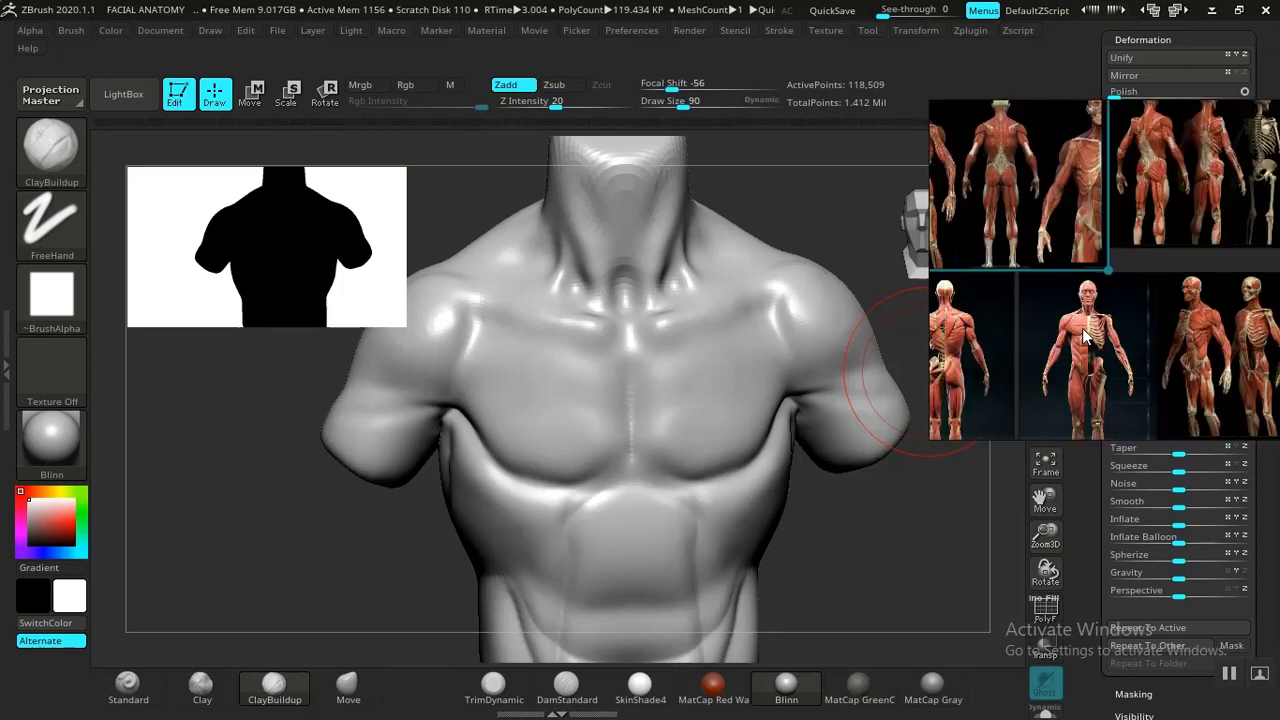
scroll(1122, 350, "up", 8)
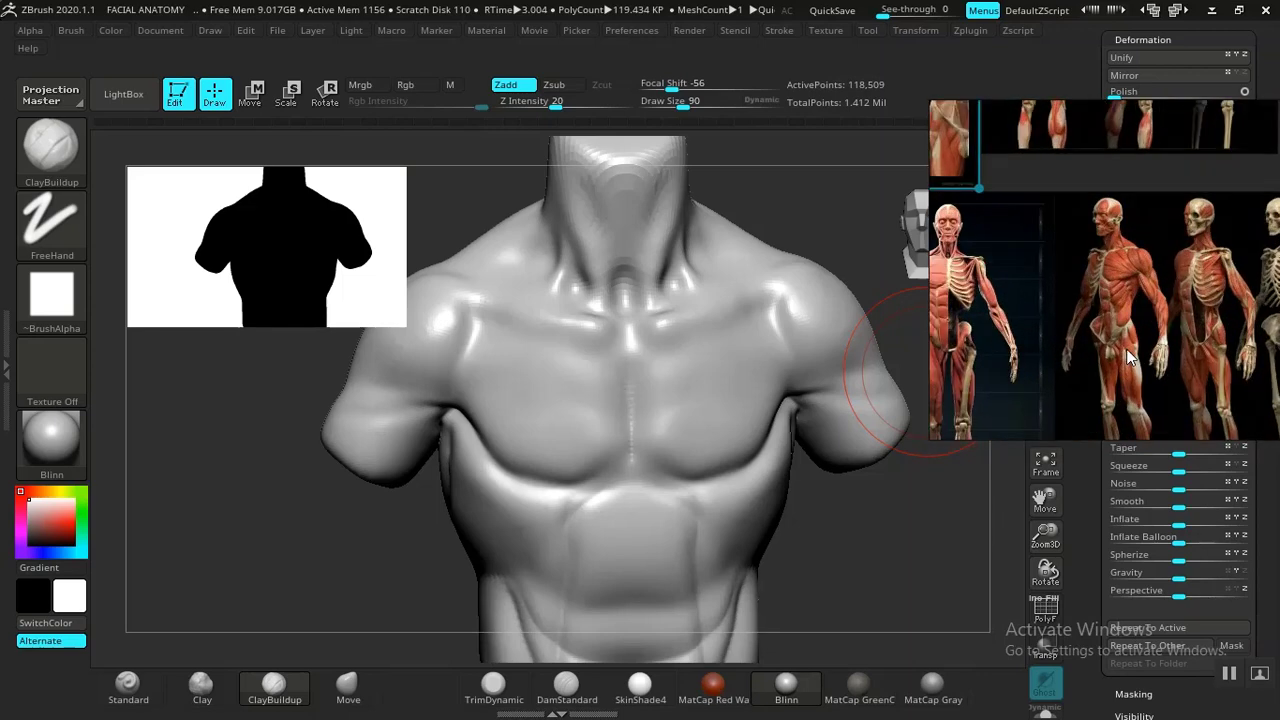
scroll(1127, 283, "up", 5)
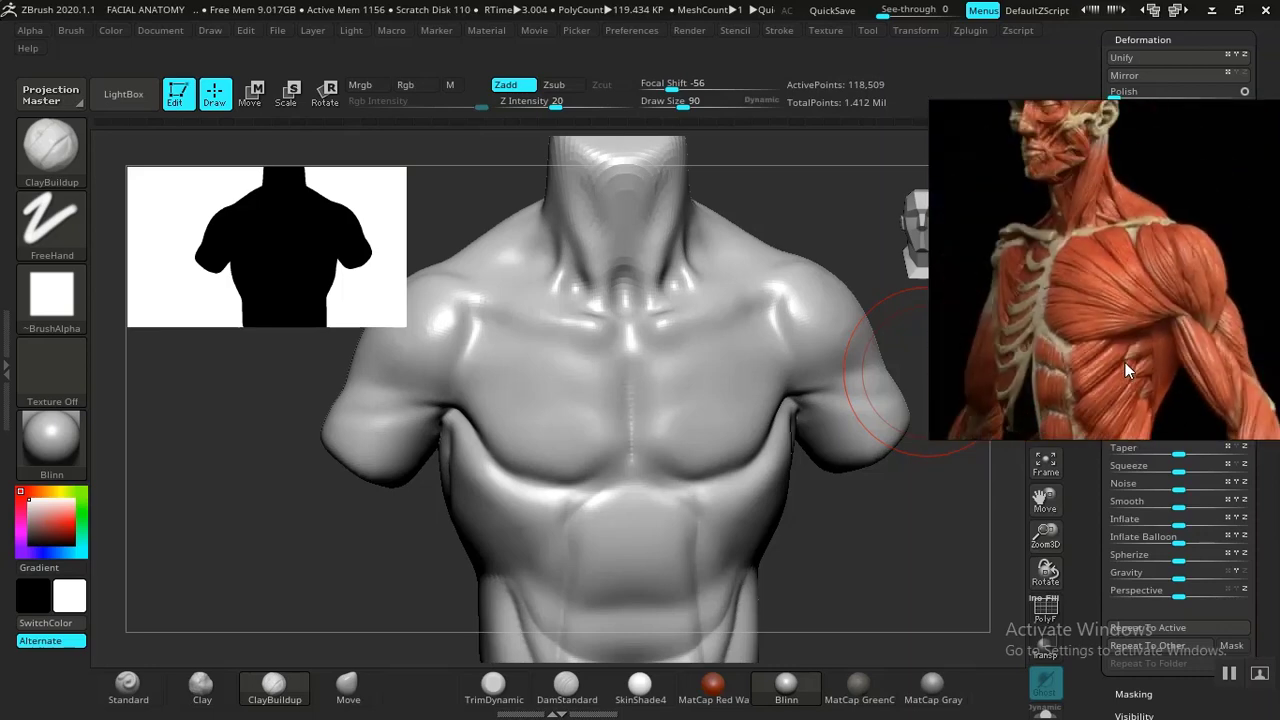
Build up the pectorals with ClayBuildup strokes running from the sternum toward the armpit, following the three-quarter écorché's fibre direction
mouse_move(821, 547)
left_mouse_down()
mouse_move(857, 540)
mouse_move(829, 543)
mouse_move(910, 559)
left_mouse_up()
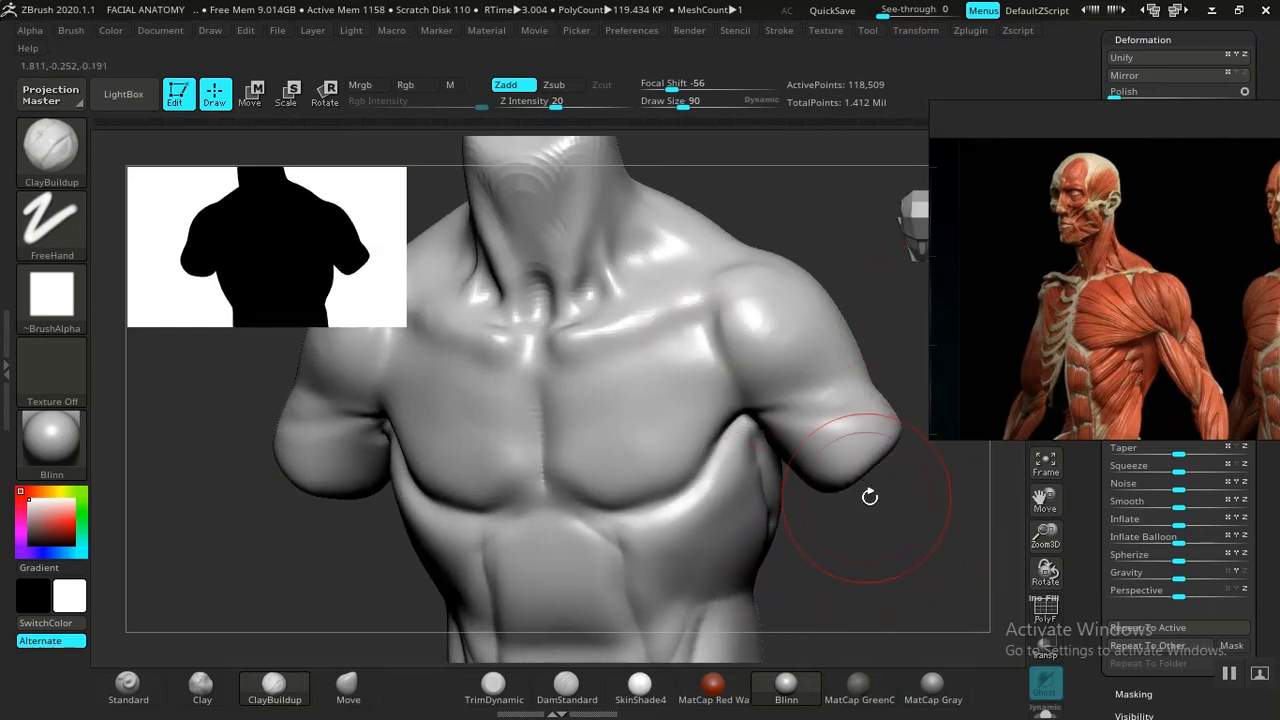
left_click_drag(869, 497, 680, 394)
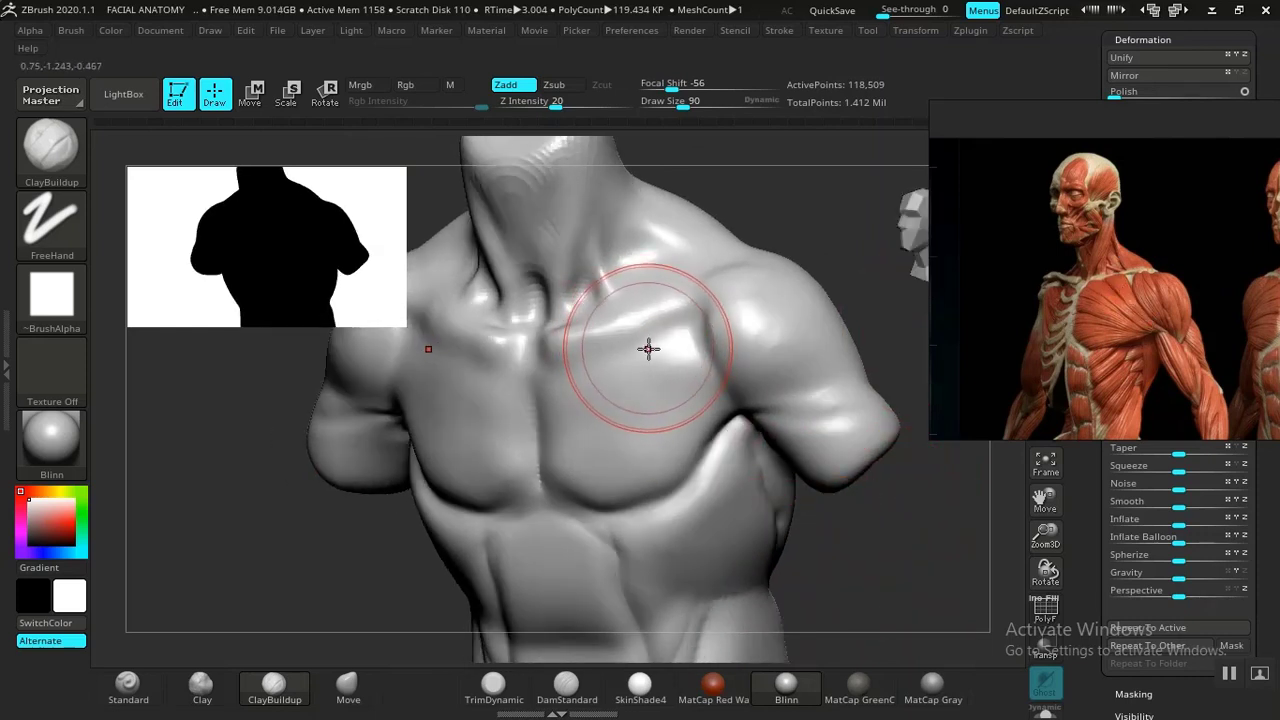
left_click_drag(616, 331, 690, 346)
left_click_drag(628, 338, 702, 362)
mouse_move(640, 358)
left_mouse_down()
mouse_move(712, 372)
mouse_move(642, 376)
left_mouse_up()
mouse_move(583, 401)
left_mouse_down()
mouse_move(574, 406)
mouse_move(658, 401)
mouse_move(629, 432)
left_mouse_up()
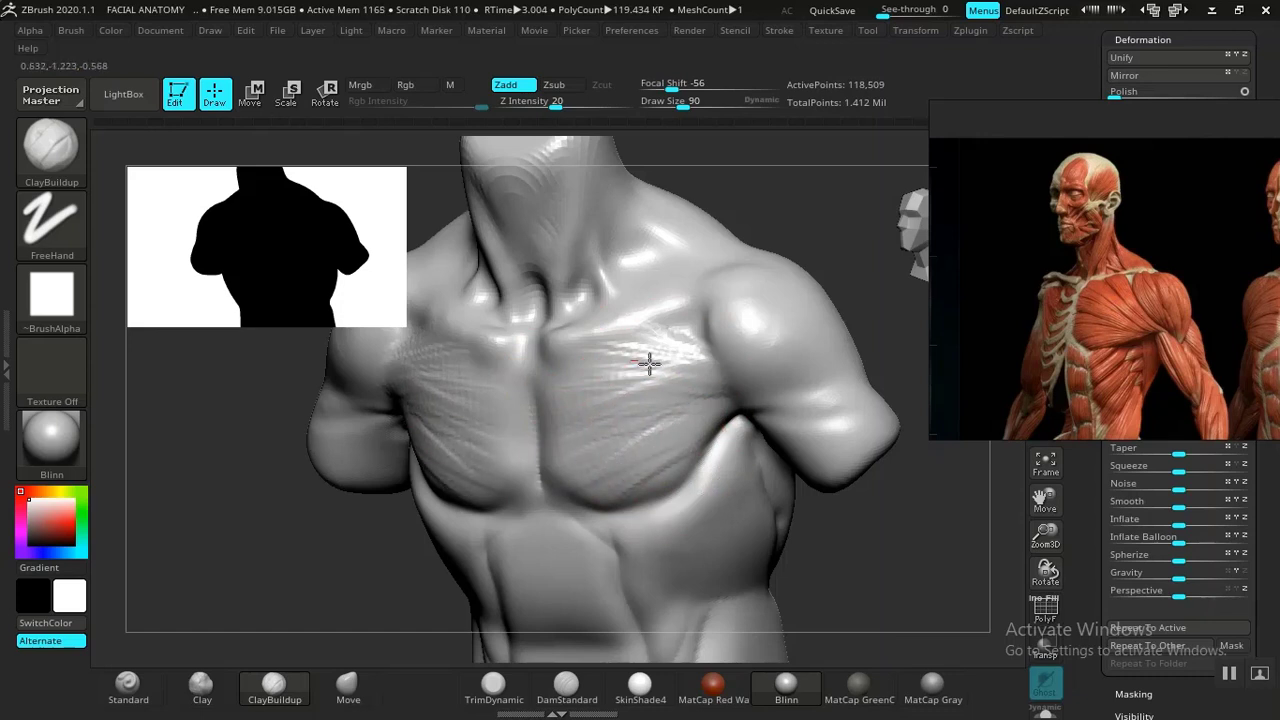
mouse_move(663, 349)
left_mouse_down()
mouse_move(750, 380)
mouse_move(670, 380)
left_mouse_up()
Reduce the draw size to 74 and layer finer ClayBuildup fibre strokes over the middle and lower pectorals and along the sternum
key("[")
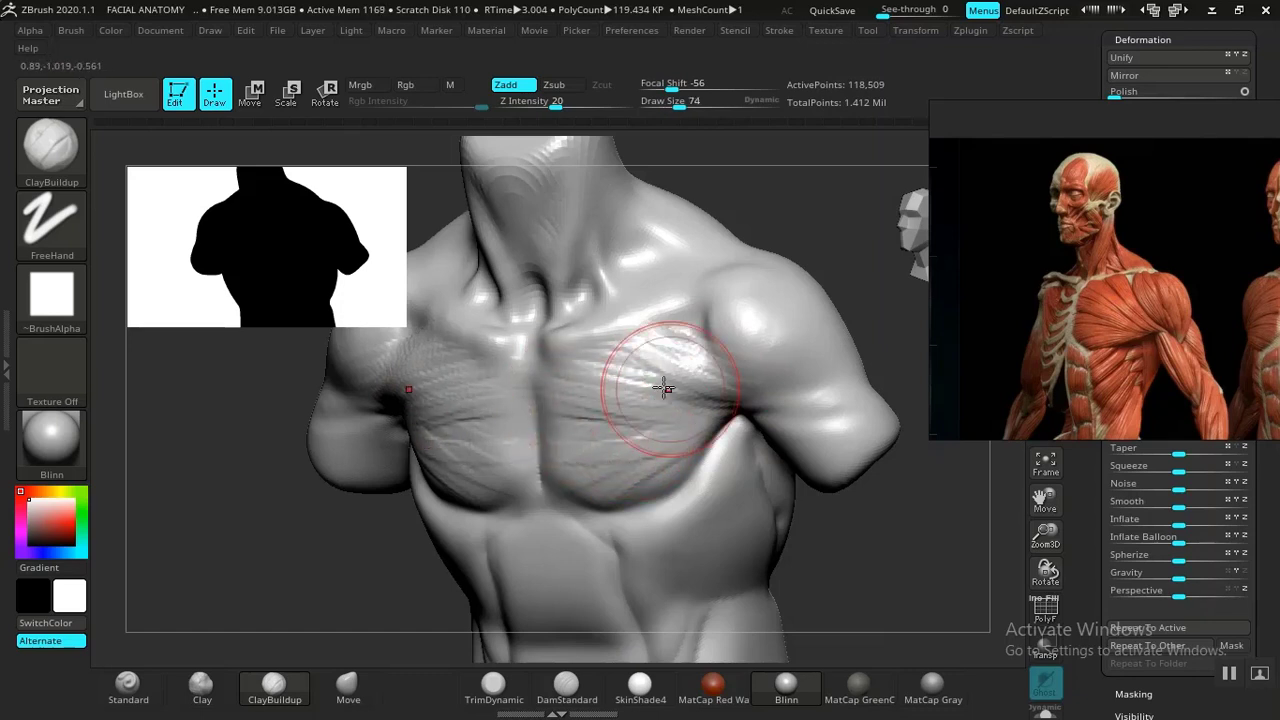
key("ctrl")
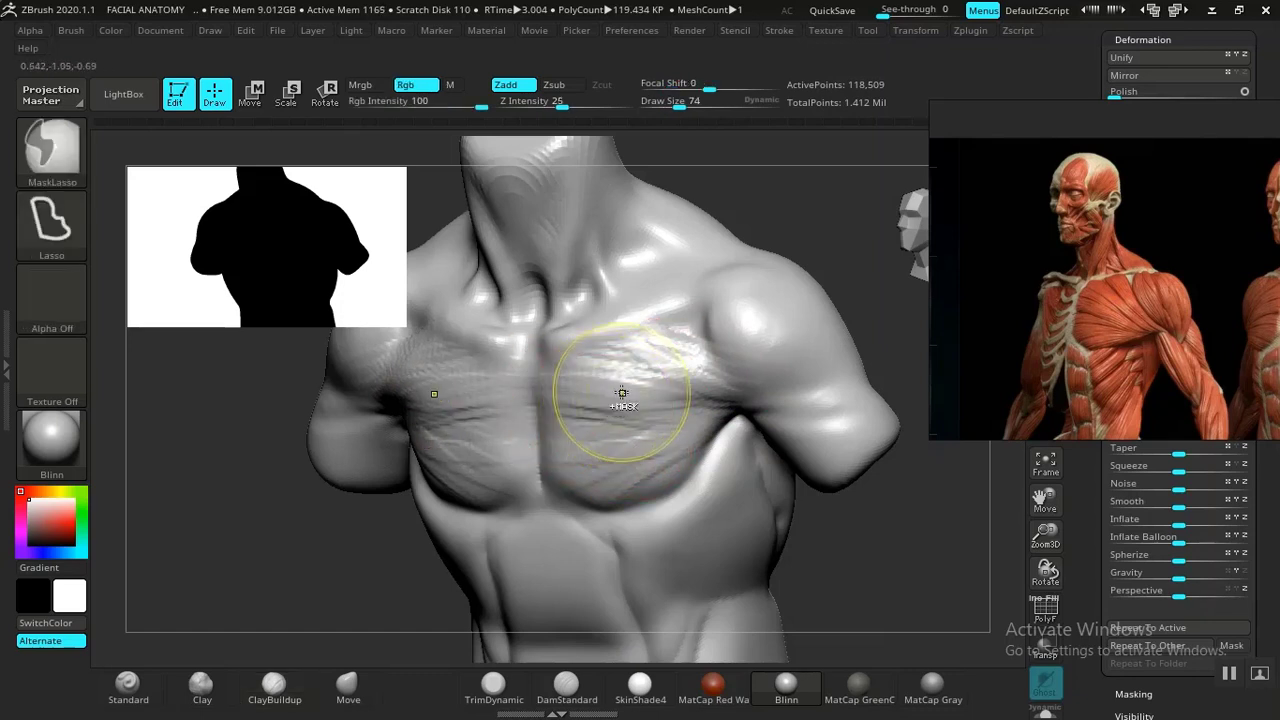
left_click_drag(578, 354, 703, 387)
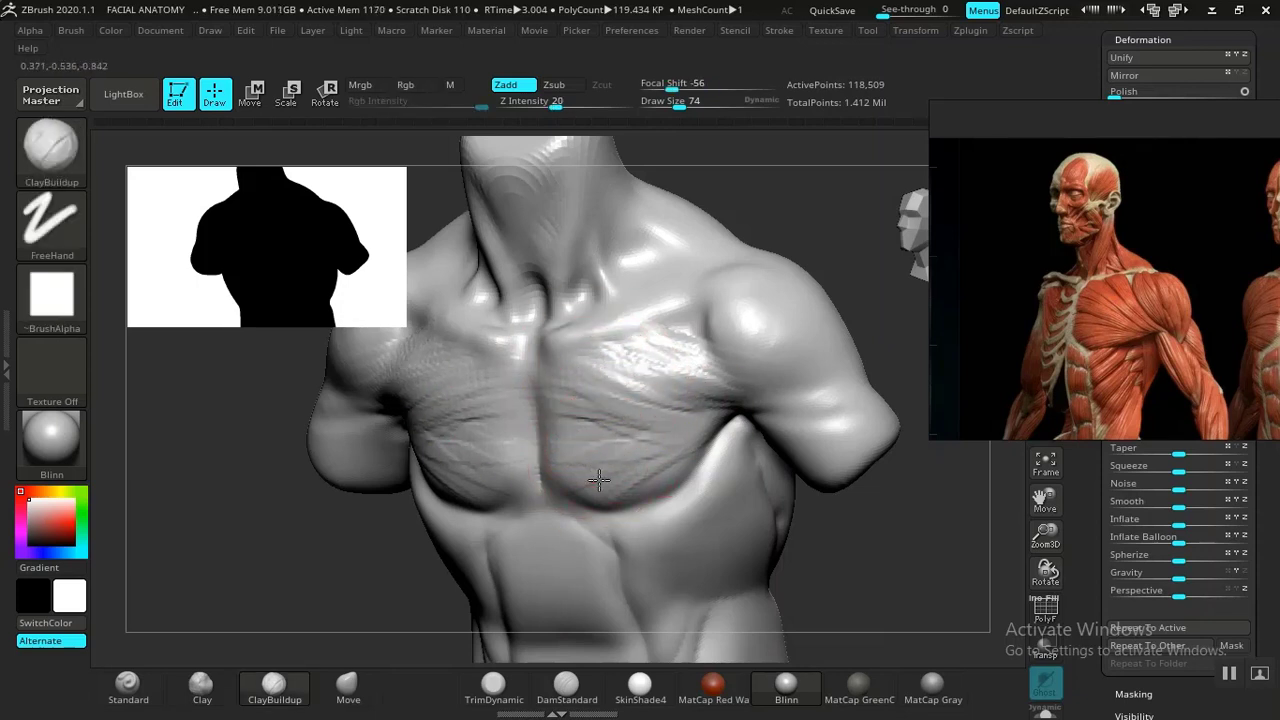
left_click_drag(673, 445, 706, 452, "shift")
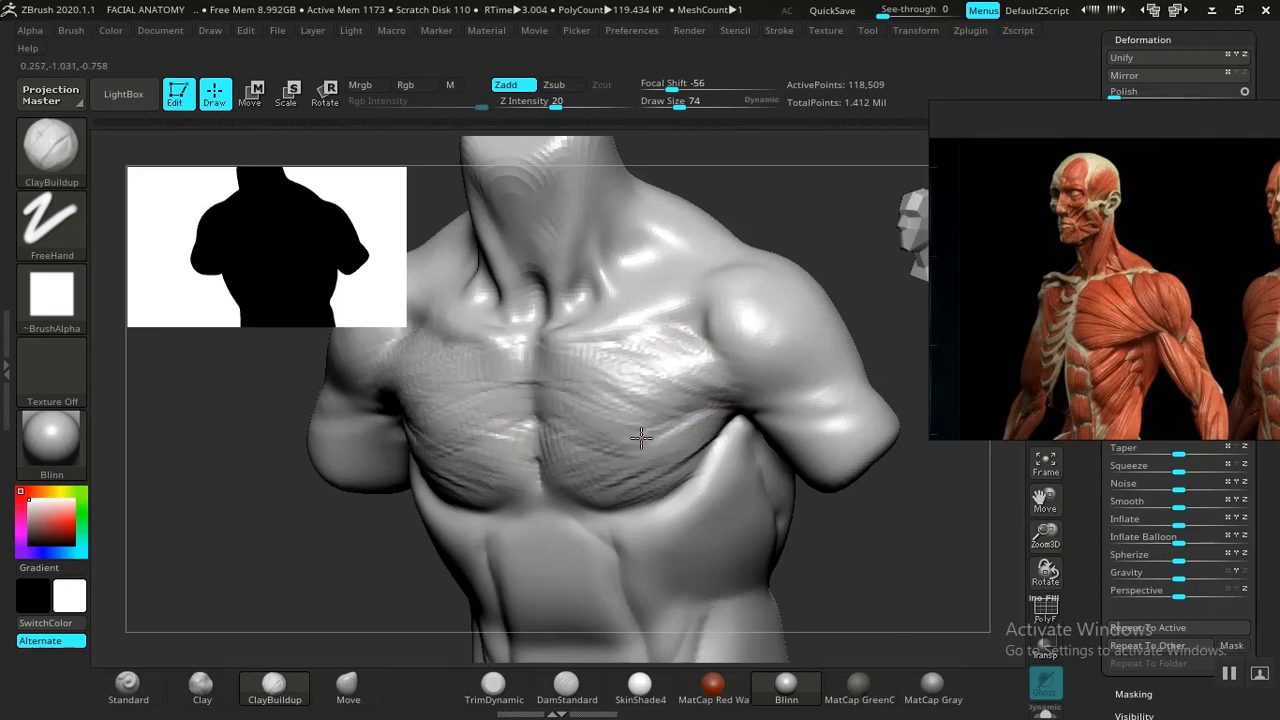
mouse_move(916, 536)
left_mouse_down("alt")
mouse_move(763, 383)
mouse_move(811, 457)
mouse_move(767, 389)
mouse_move(814, 531)
mouse_move(857, 541)
mouse_move(830, 585)
mouse_move(797, 546)
mouse_move(740, 515)
mouse_move(831, 543)
mouse_move(867, 570)
mouse_move(846, 603)
mouse_move(863, 546)
mouse_move(889, 534)
mouse_move(884, 573)
mouse_move(529, 343)
left_mouse_up("alt")
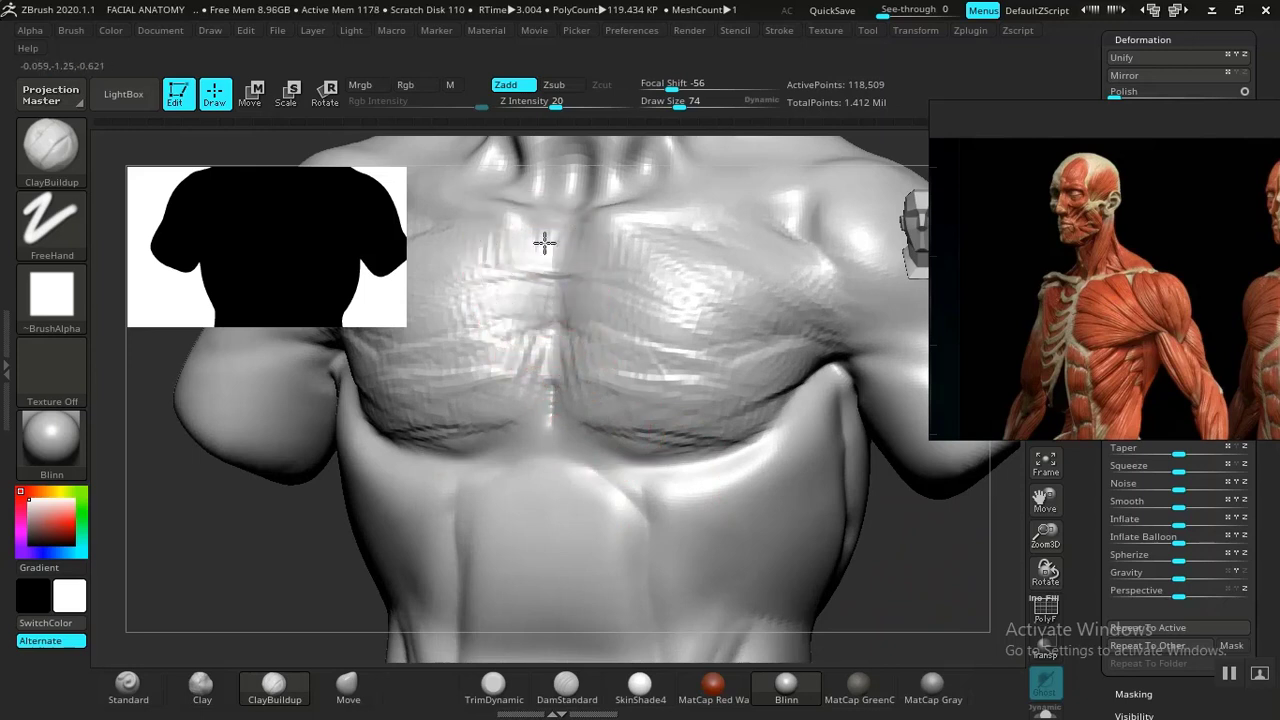
Fill in the inner edge of the upper pectorals along the sternum with ClayBuildup strokes and check the chest in profile
mouse_move(510, 267)
left_mouse_down()
mouse_move(557, 297)
mouse_move(536, 328)
left_mouse_up()
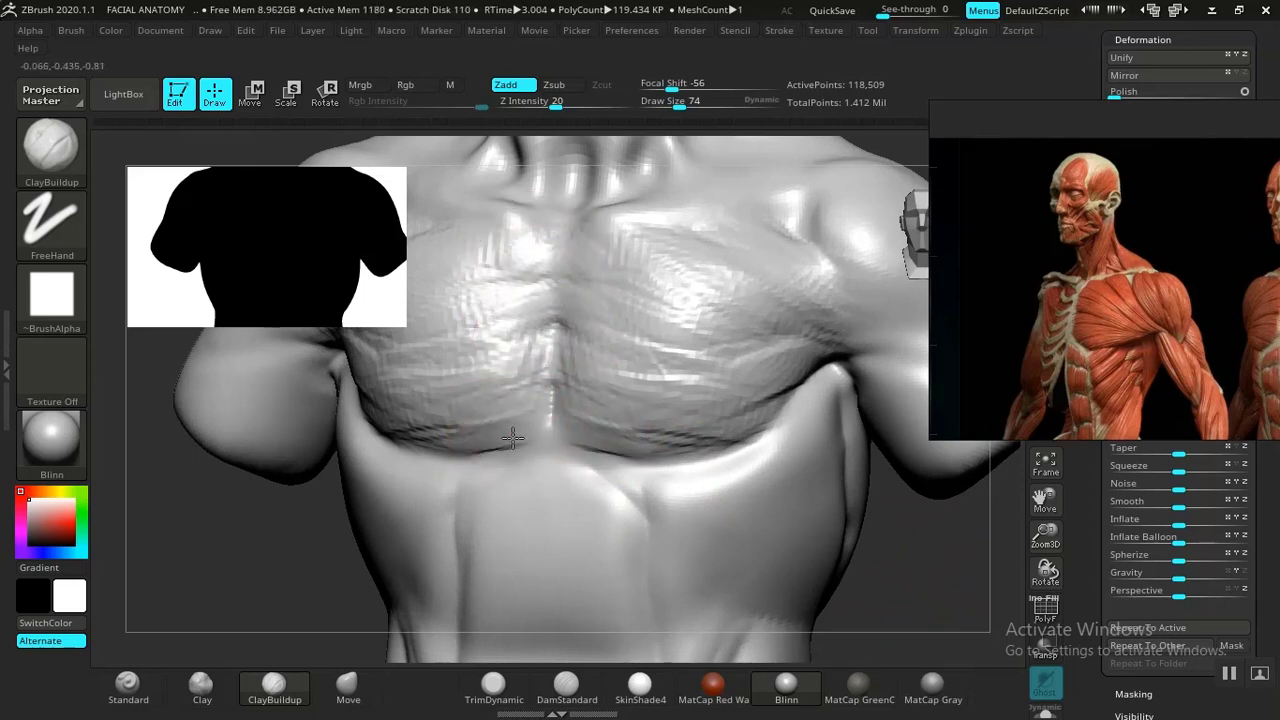
left_click_drag(335, 540, 594, 366)
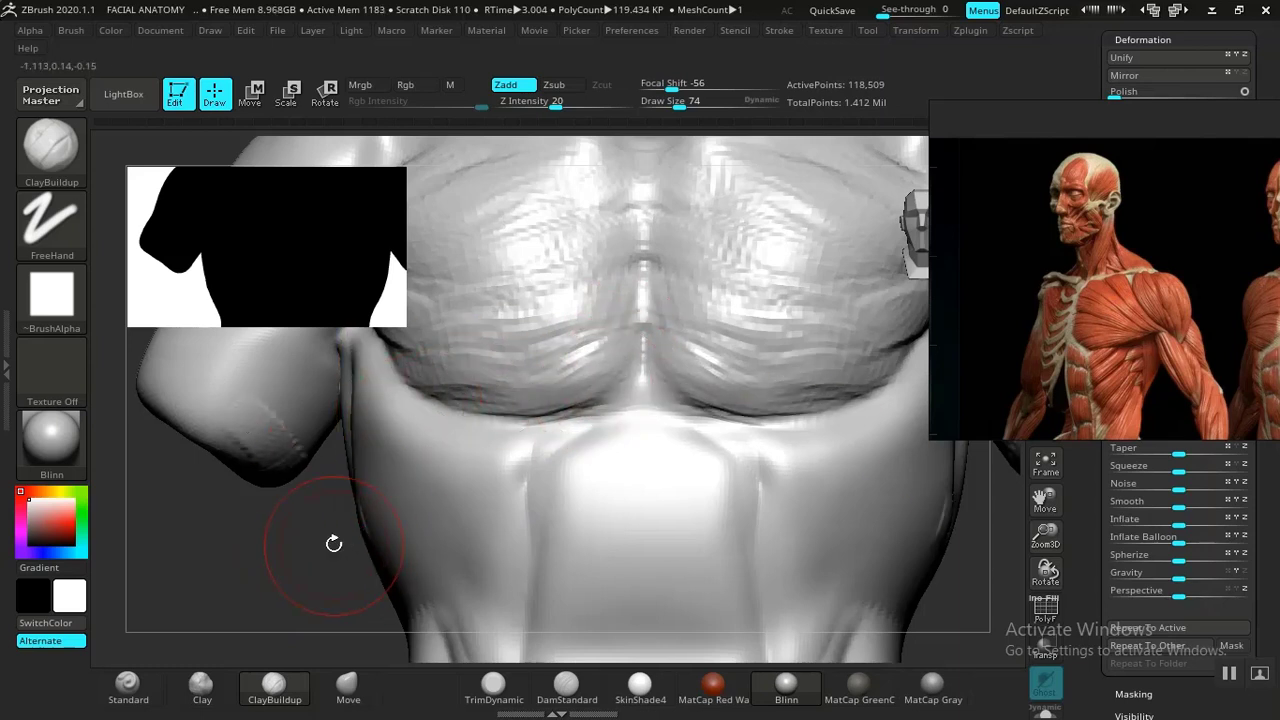
mouse_move(294, 560)
left_mouse_down()
mouse_move(770, 486)
mouse_move(623, 406)
mouse_move(689, 403)
mouse_move(734, 468)
mouse_move(646, 486)
mouse_move(740, 471)
mouse_move(723, 457)
mouse_move(748, 453)
left_mouse_up()
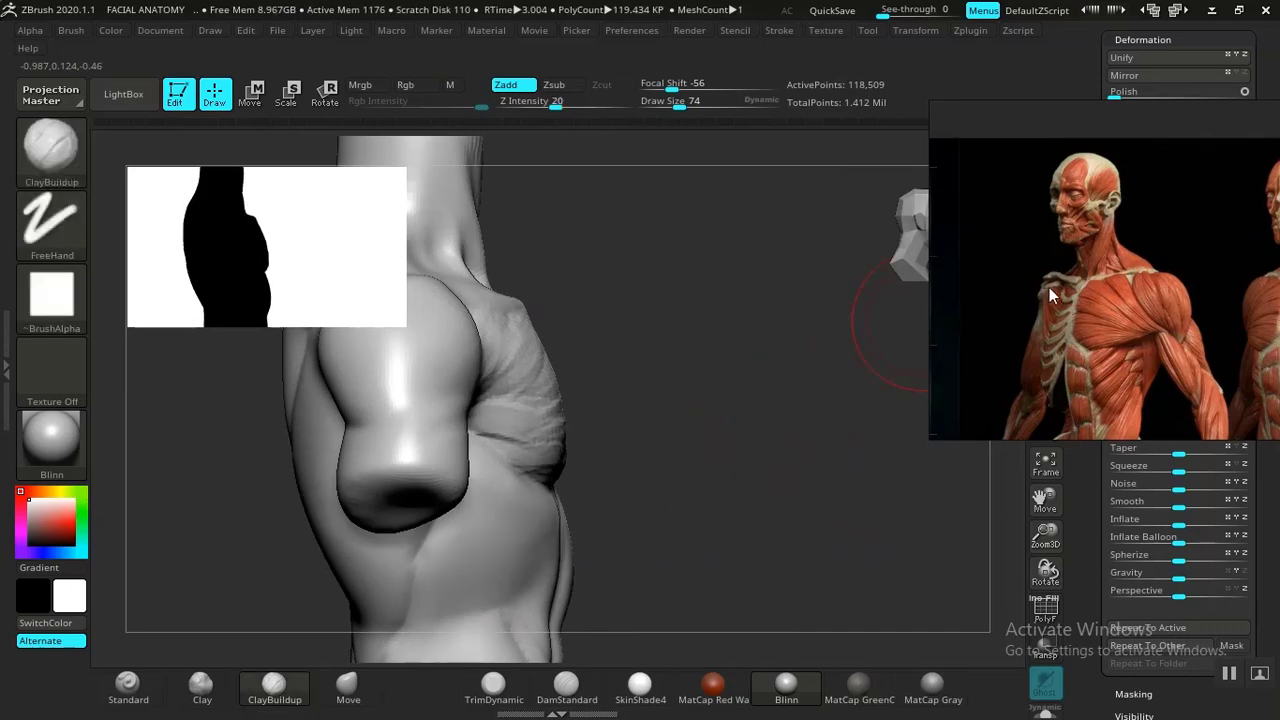
Search the reference board's body photos for a three-quarter view of a male chest and shoulder and examine it up close
scroll(1050, 287, "down", 5)
scroll(1049, 348, "down", 4)
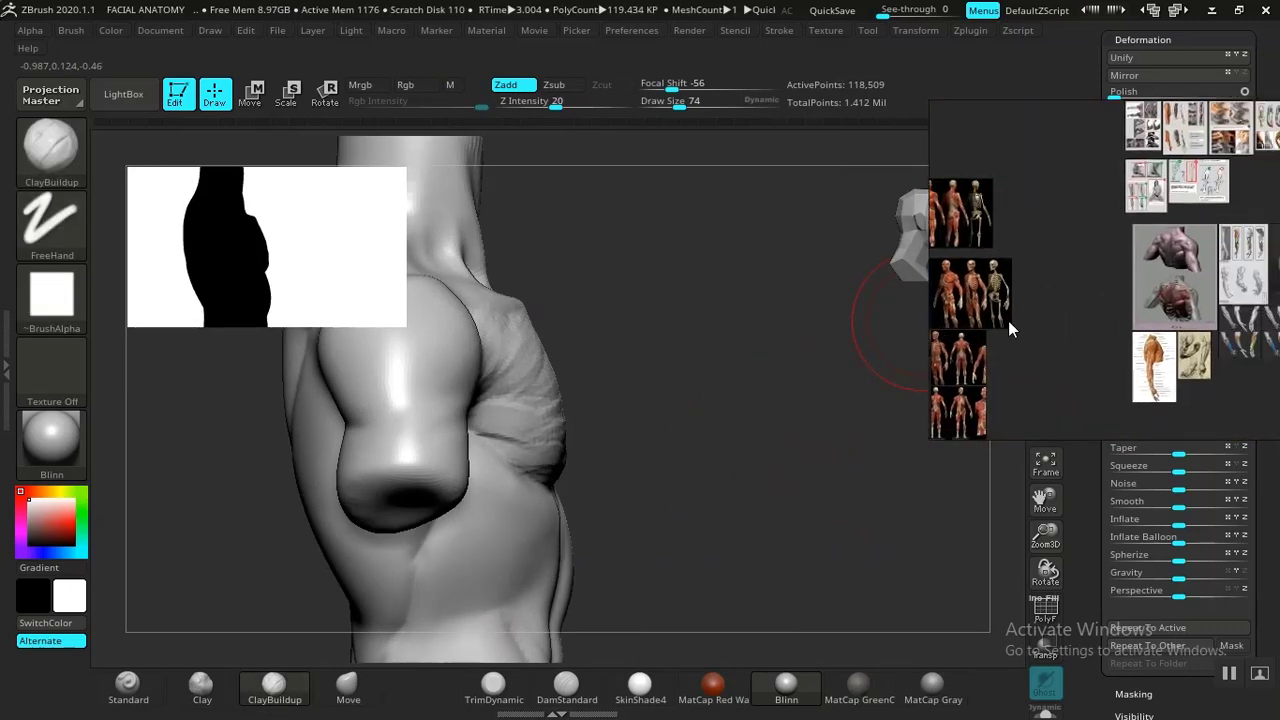
scroll(1049, 313, "down", 4)
scroll(1010, 309, "down", 5)
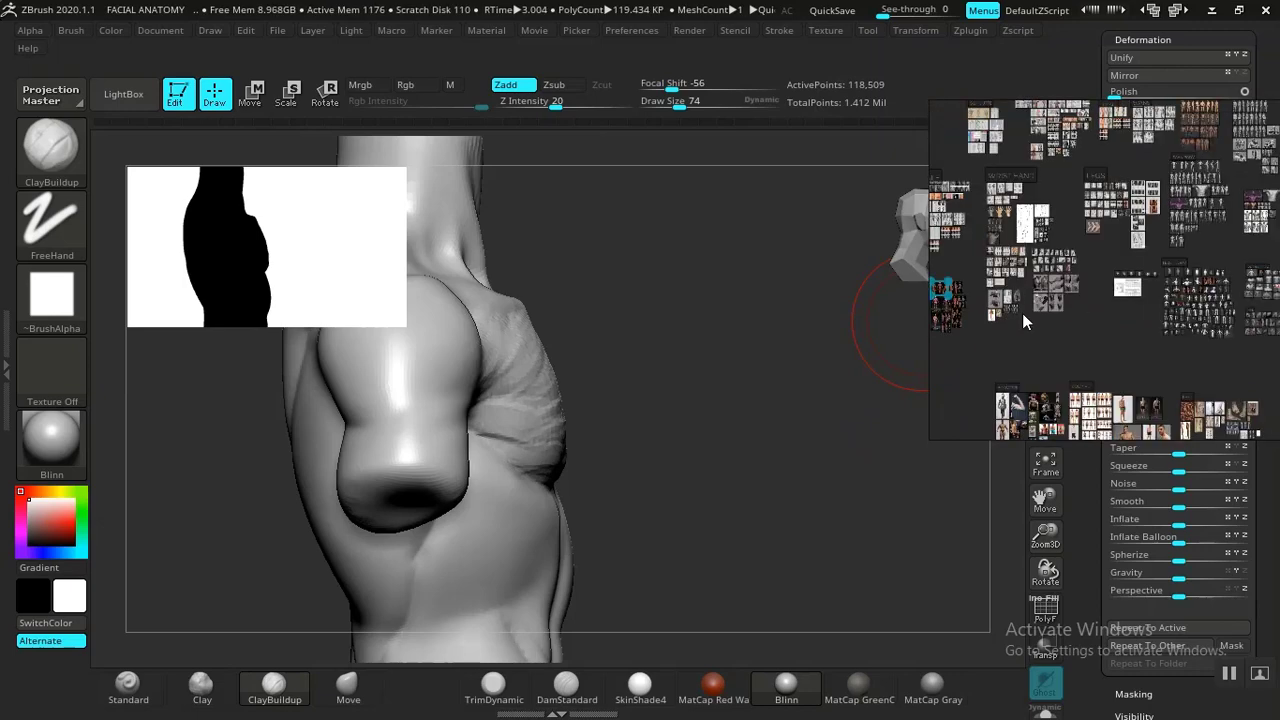
scroll(1098, 346, "up", 10)
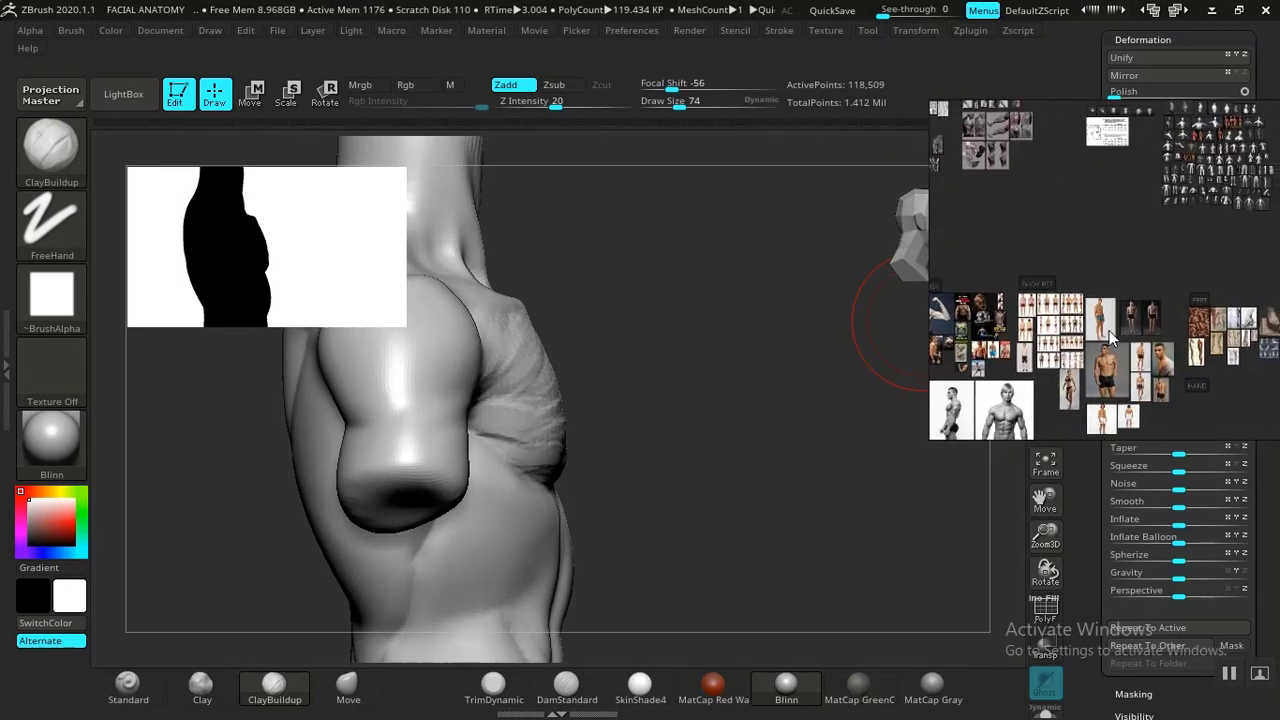
scroll(1115, 337, "up", 5)
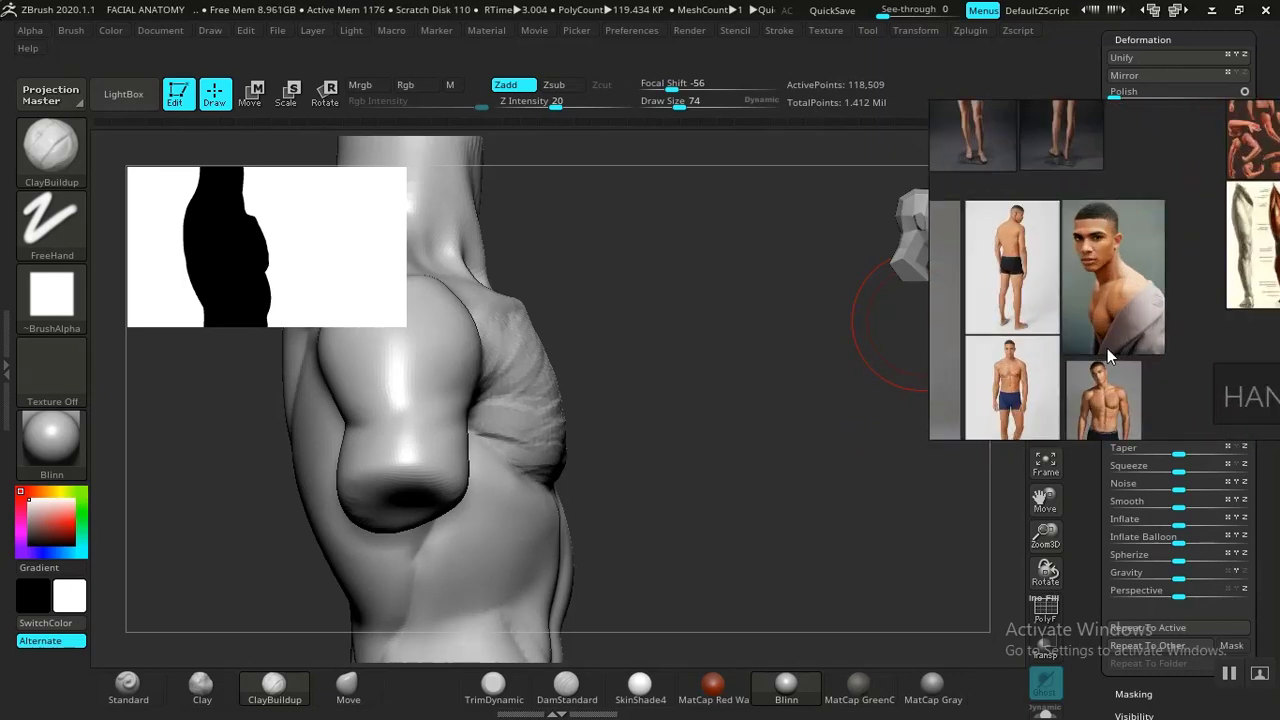
scroll(1095, 340, "up", 2)
scroll(1083, 306, "up", 8)
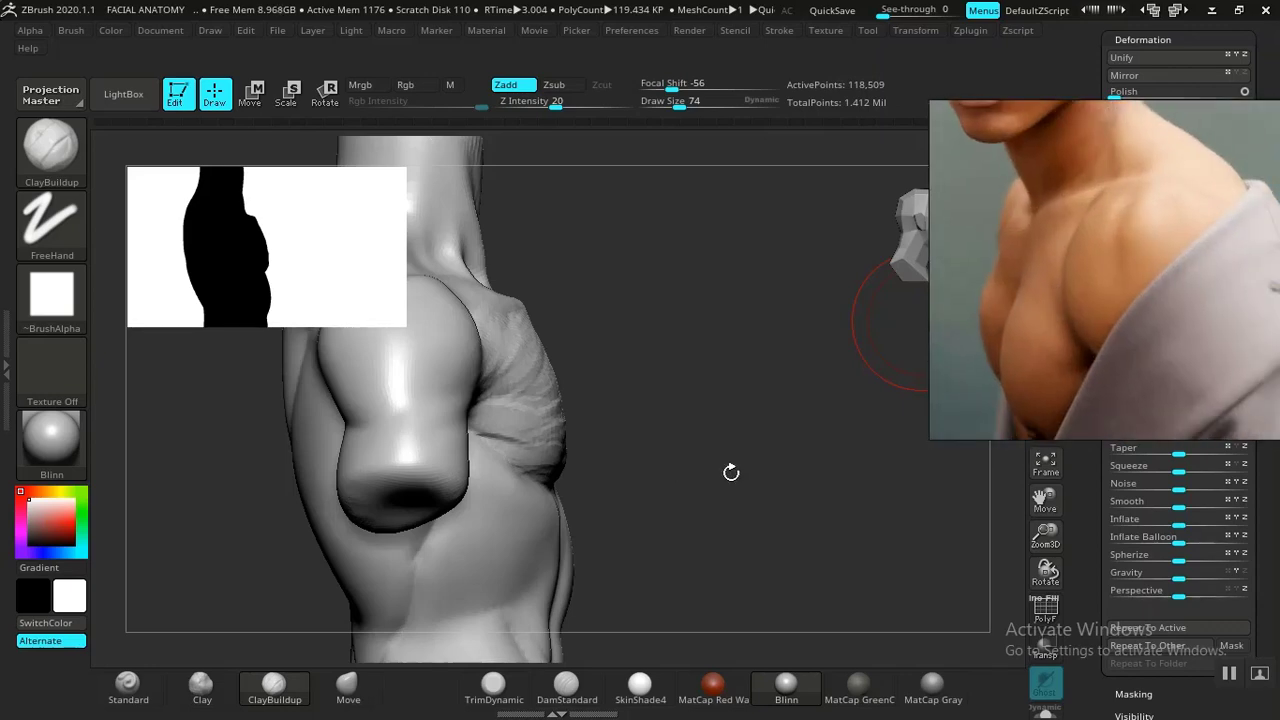
Carve a groove across the pectoral toward the armpit with DamStandard, separating its upper and lower portions as in the photo
mouse_move(731, 472)
left_mouse_down()
mouse_move(709, 486)
mouse_move(760, 460)
mouse_move(700, 482)
mouse_move(786, 506)
mouse_move(784, 472)
mouse_move(760, 569)
mouse_move(809, 471)
mouse_move(831, 526)
mouse_move(840, 489)
mouse_move(814, 523)
left_mouse_up()
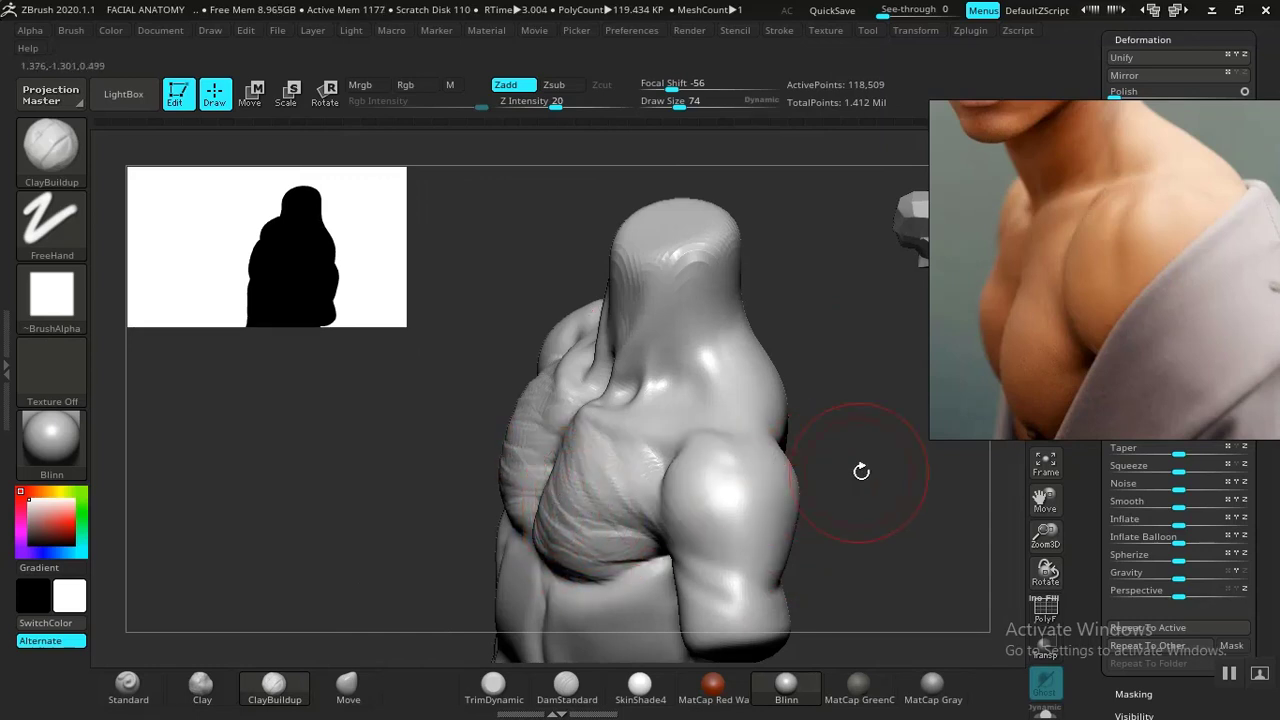
left_click_drag(863, 466, 905, 470)
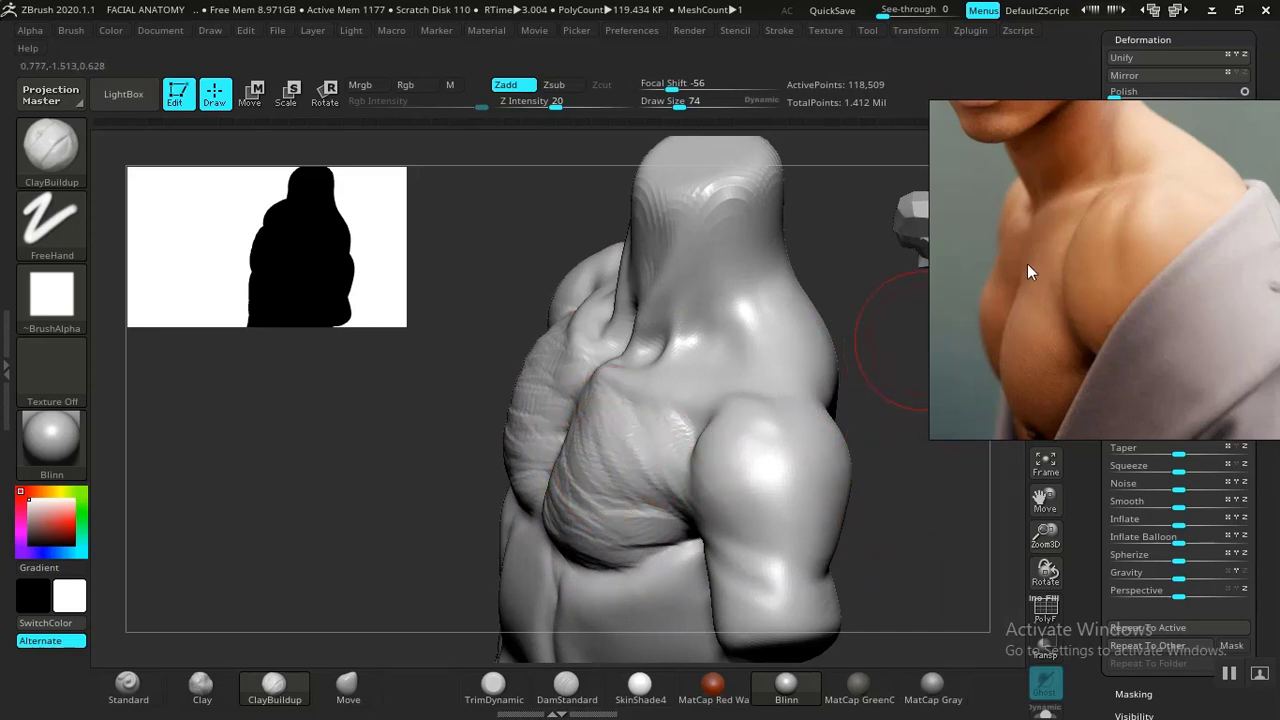
left_click_drag(391, 565, 651, 534)
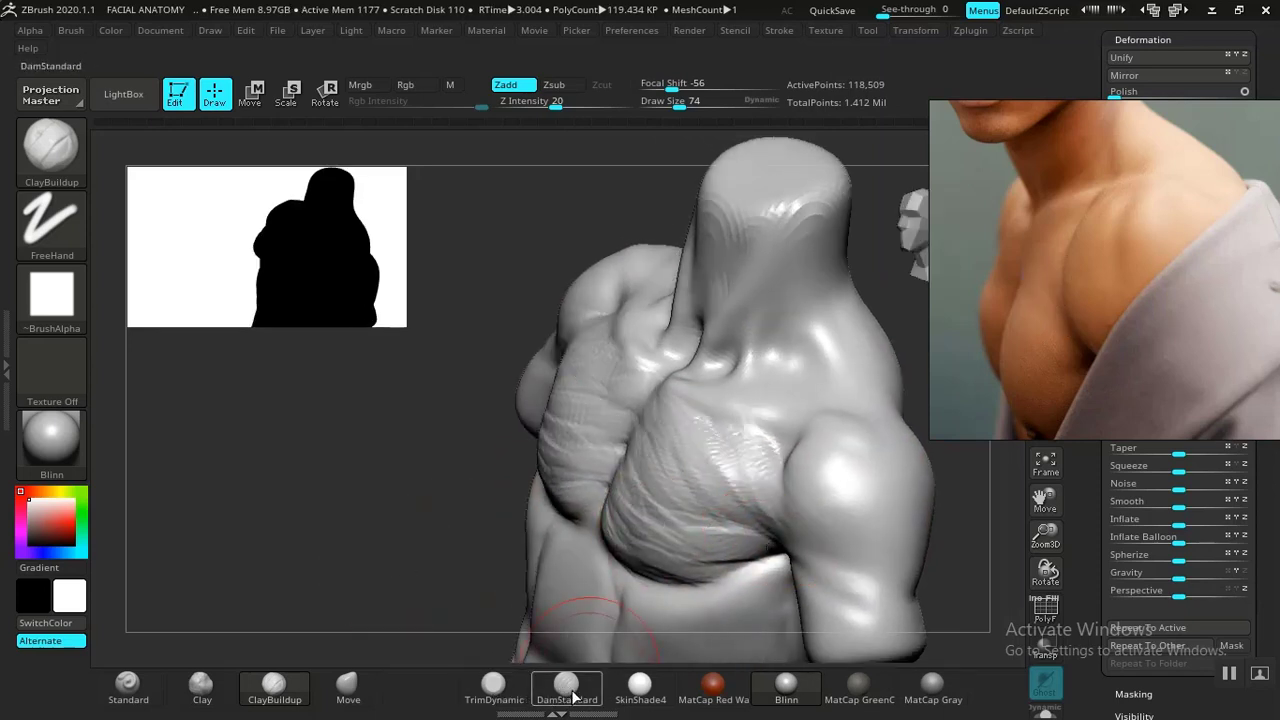
left_click(566, 688)
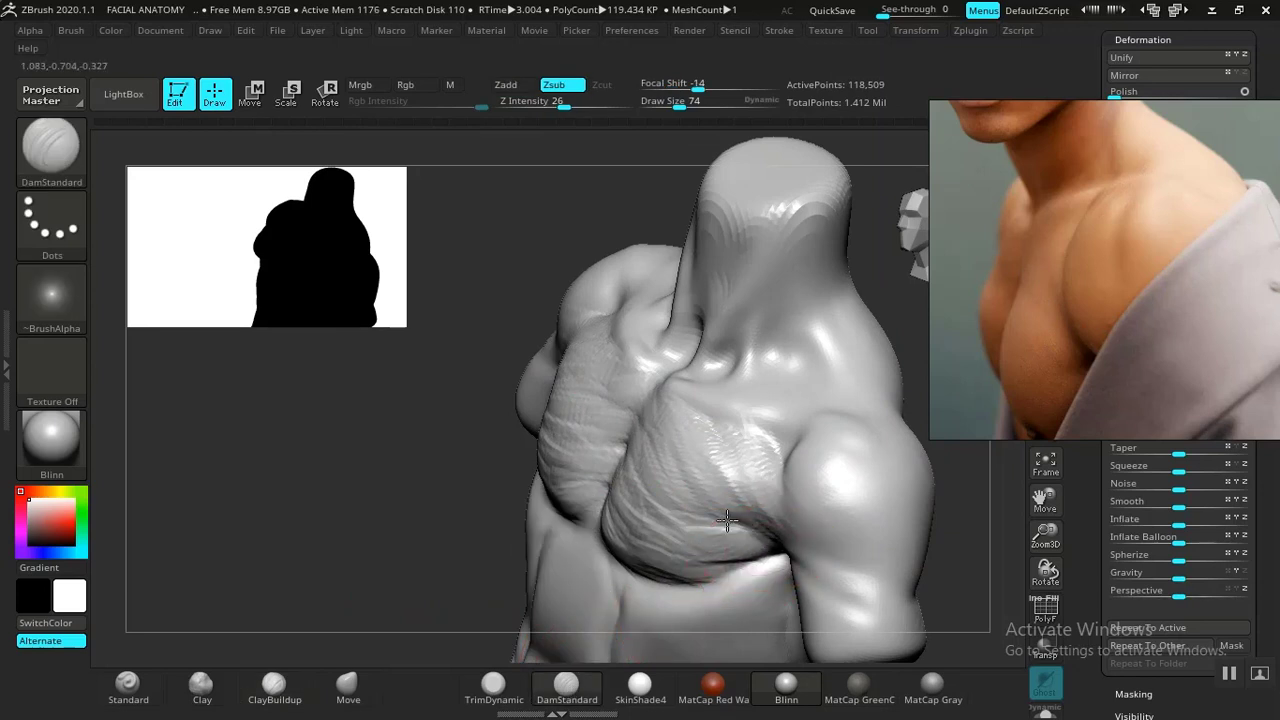
left_click_drag(562, 376, 597, 398)
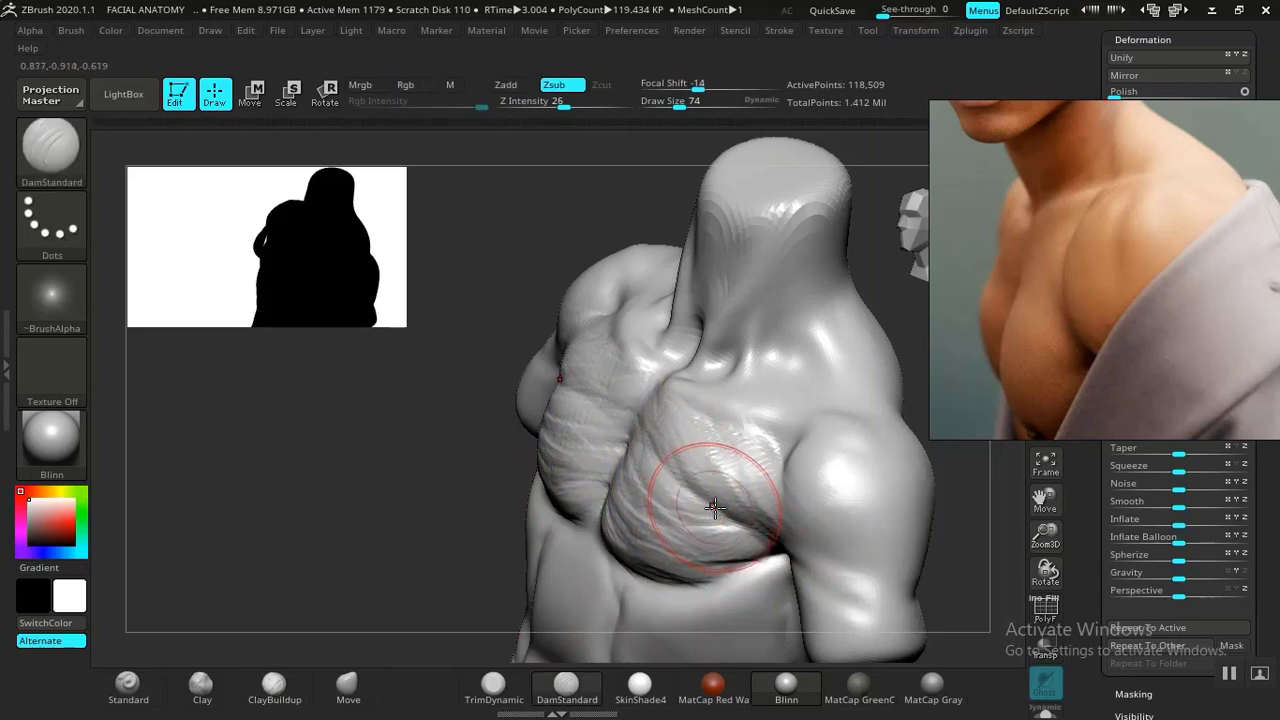
mouse_move(403, 519)
left_mouse_down()
mouse_move(373, 522)
mouse_move(460, 474)
left_mouse_up()
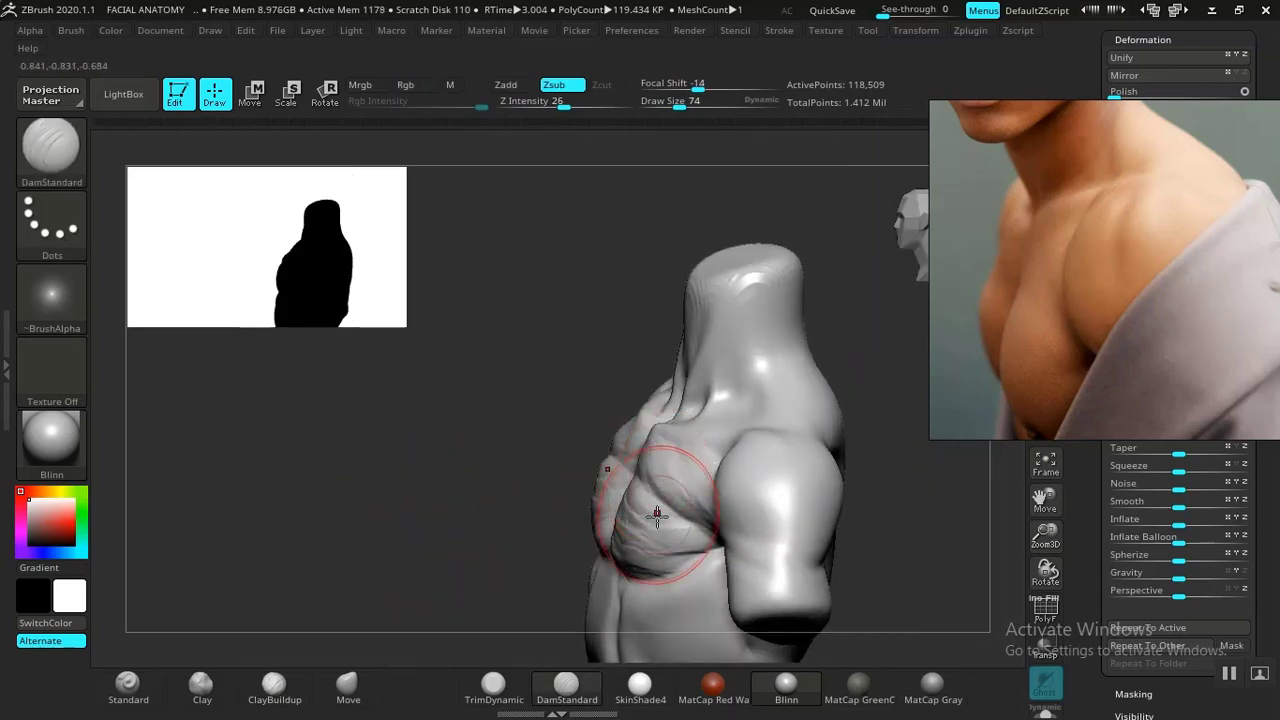
Reshape the profile of the upper and lower pectorals with the Move brush at draw size 106, following the photo
left_click(347, 685)
left_click_drag(555, 560, 670, 477)
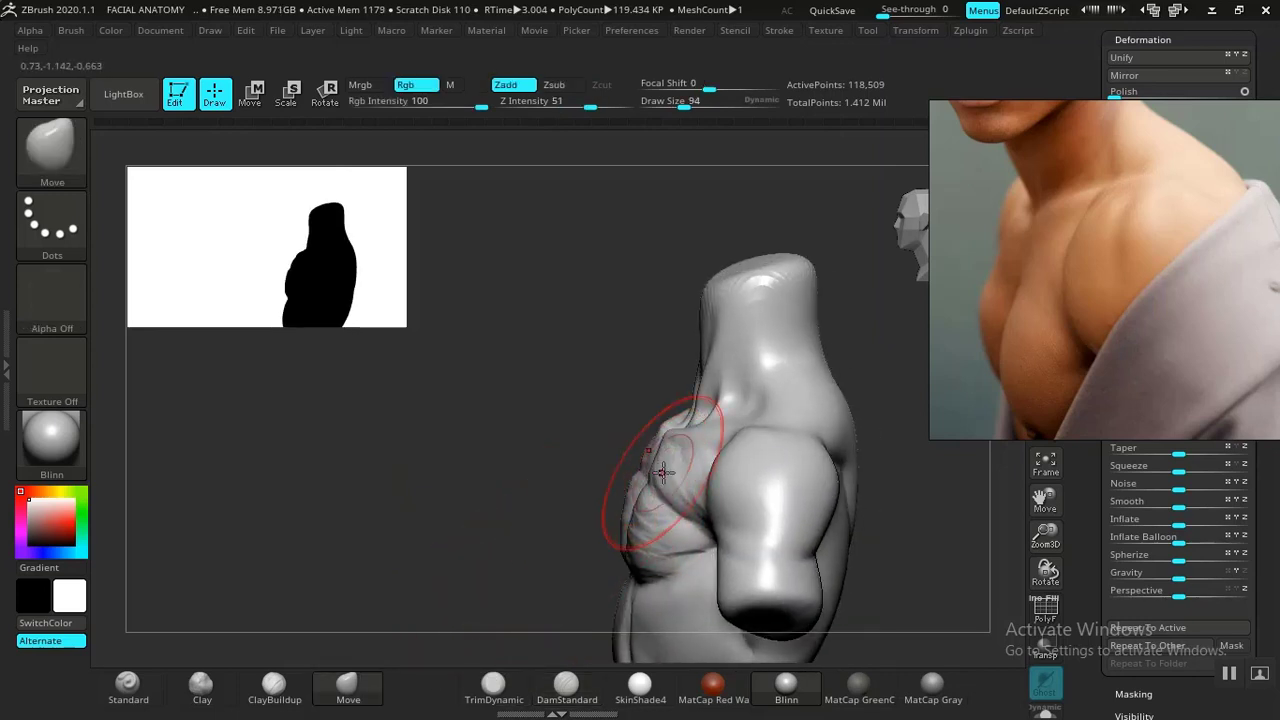
mouse_move(590, 445)
left_mouse_down()
mouse_move(517, 437)
mouse_move(537, 509)
mouse_move(648, 424)
left_mouse_up()
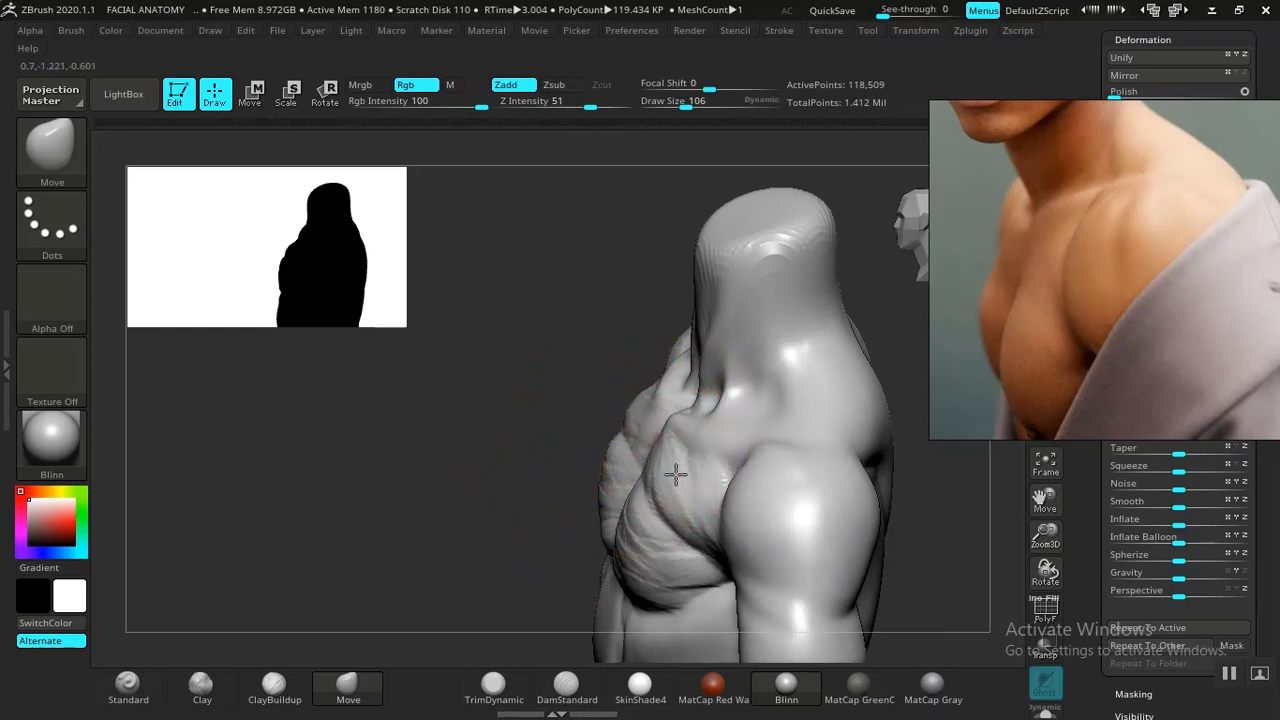
left_click_drag(565, 483, 552, 474)
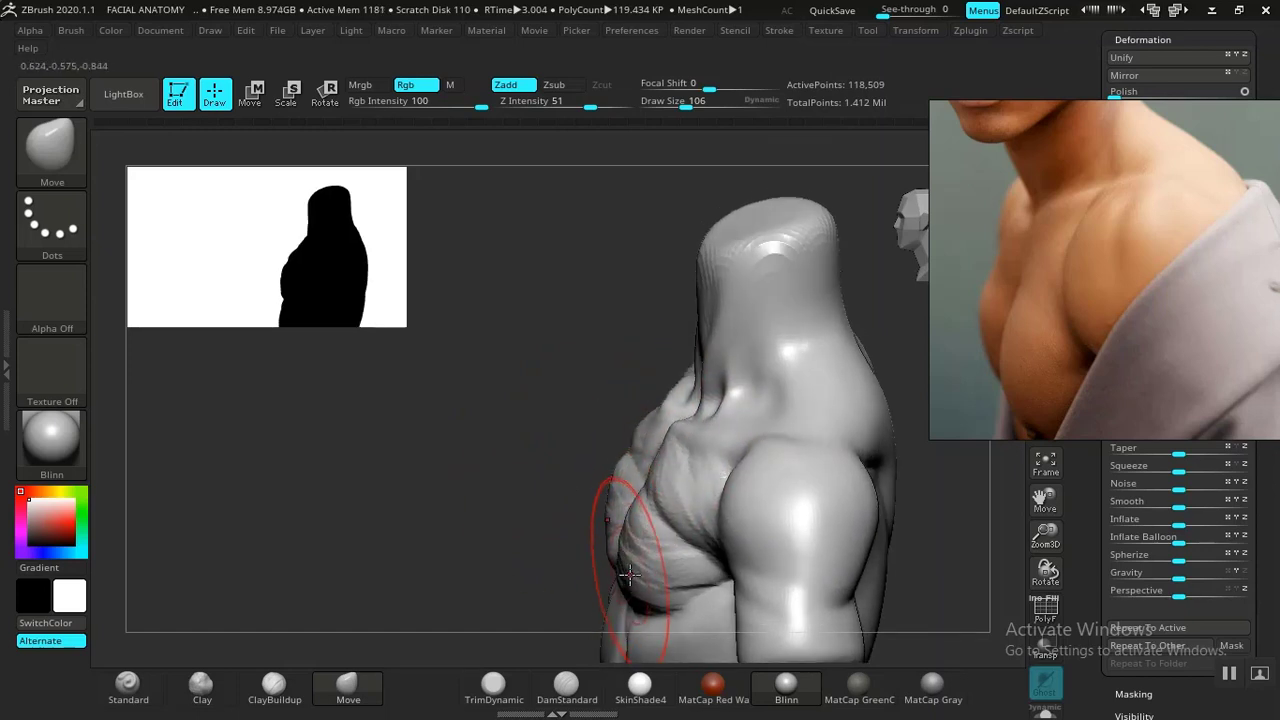
left_click_drag(609, 574, 399, 417)
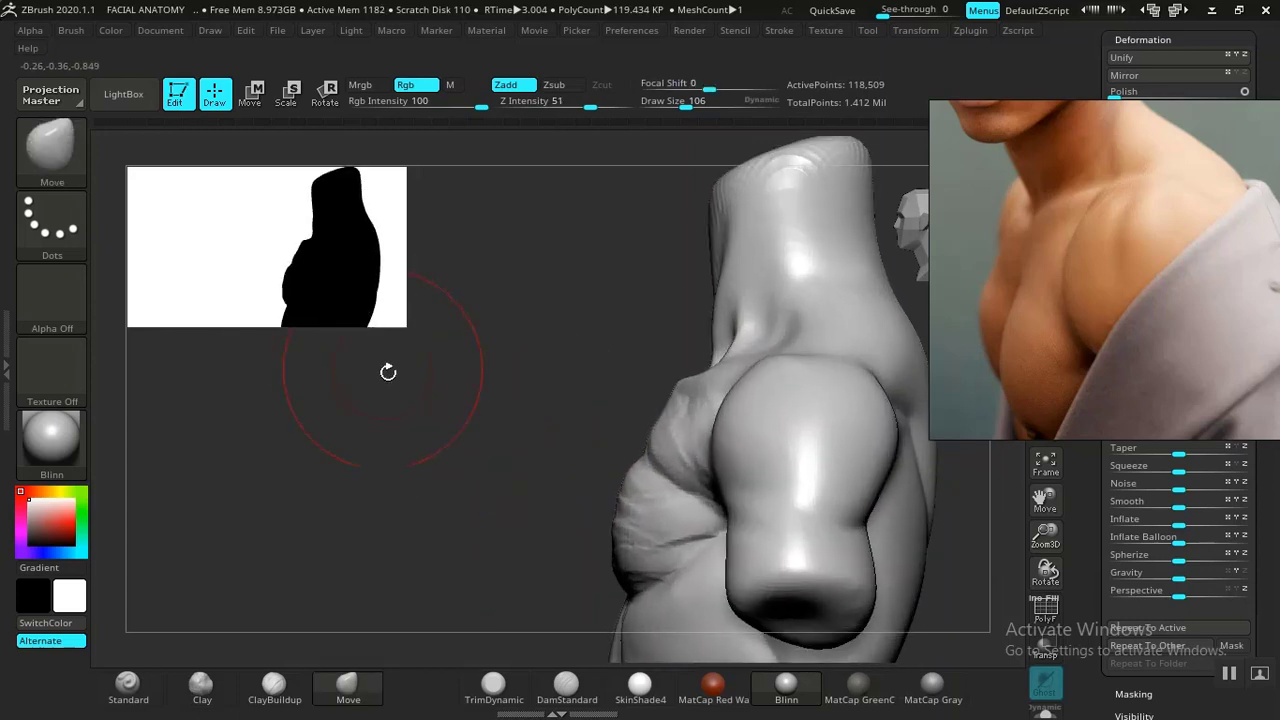
left_click_drag(388, 372, 348, 373)
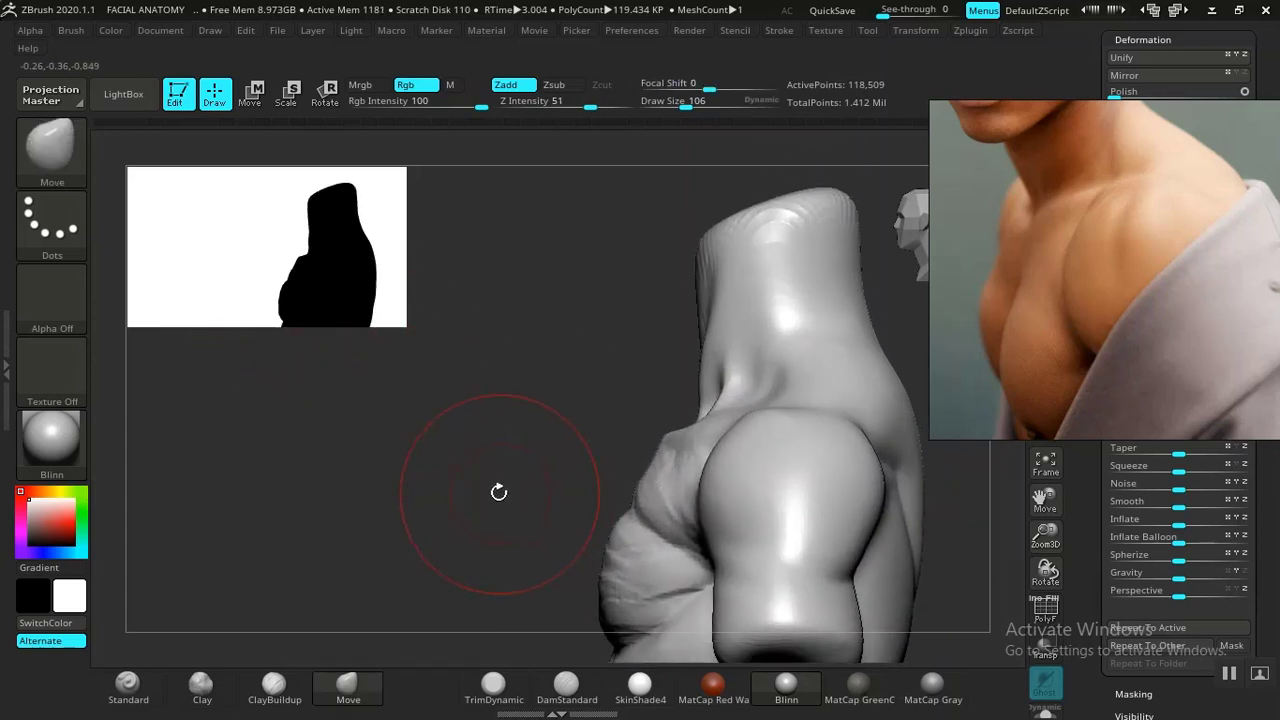
left_click_drag(499, 492, 750, 534)
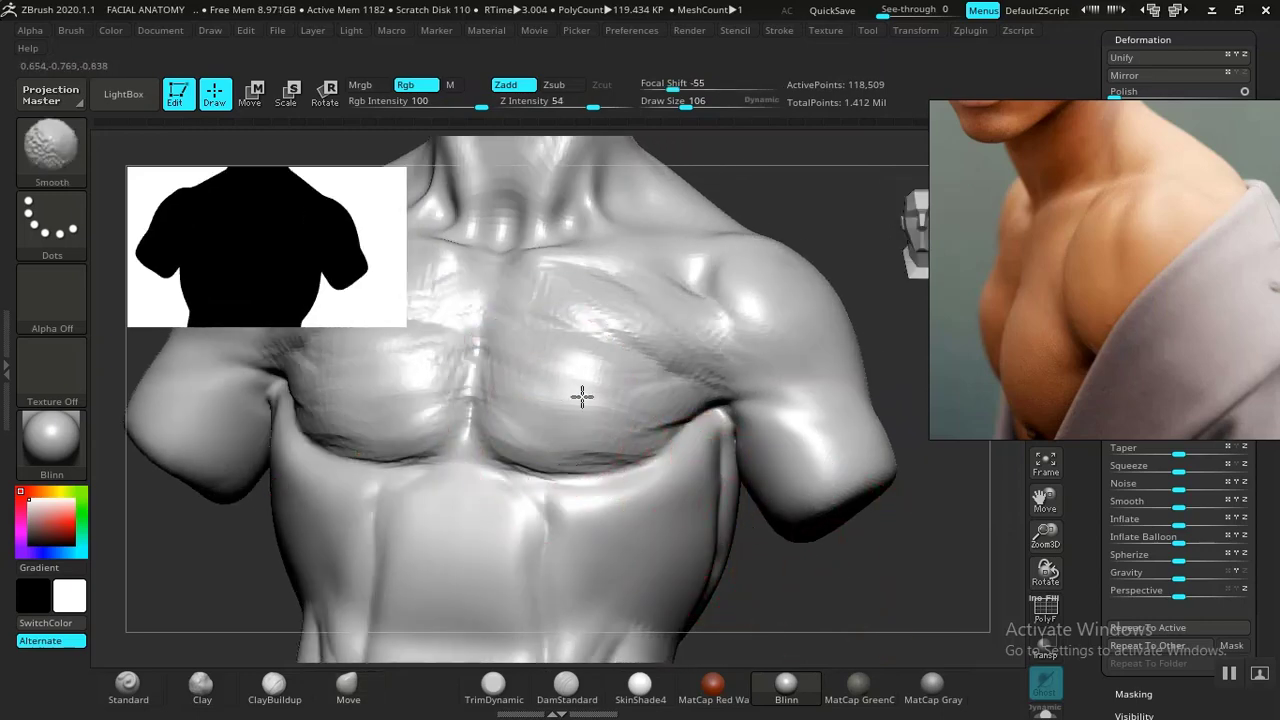
Set the Smooth brush's Z Intensity to 20 and smooth the rough fibre strokes across both pectorals
key("ctrl")
key("shift")
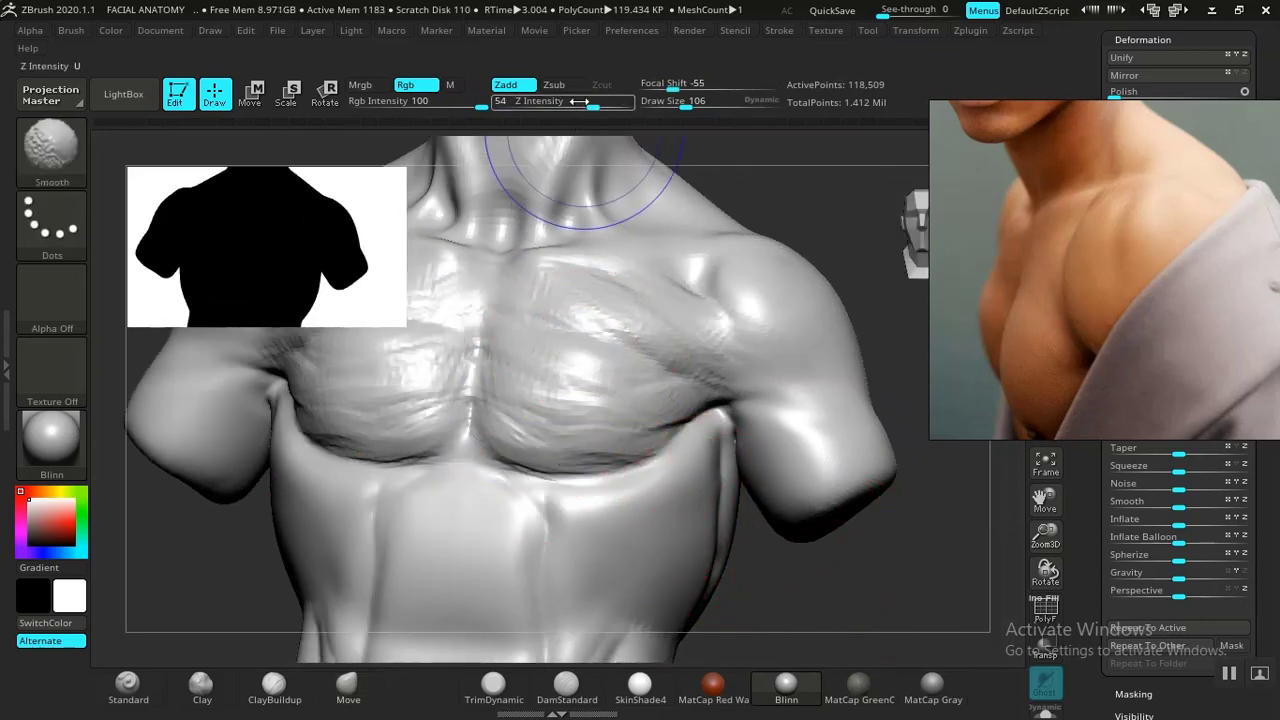
left_click_drag(570, 366, 592, 344, "shift")
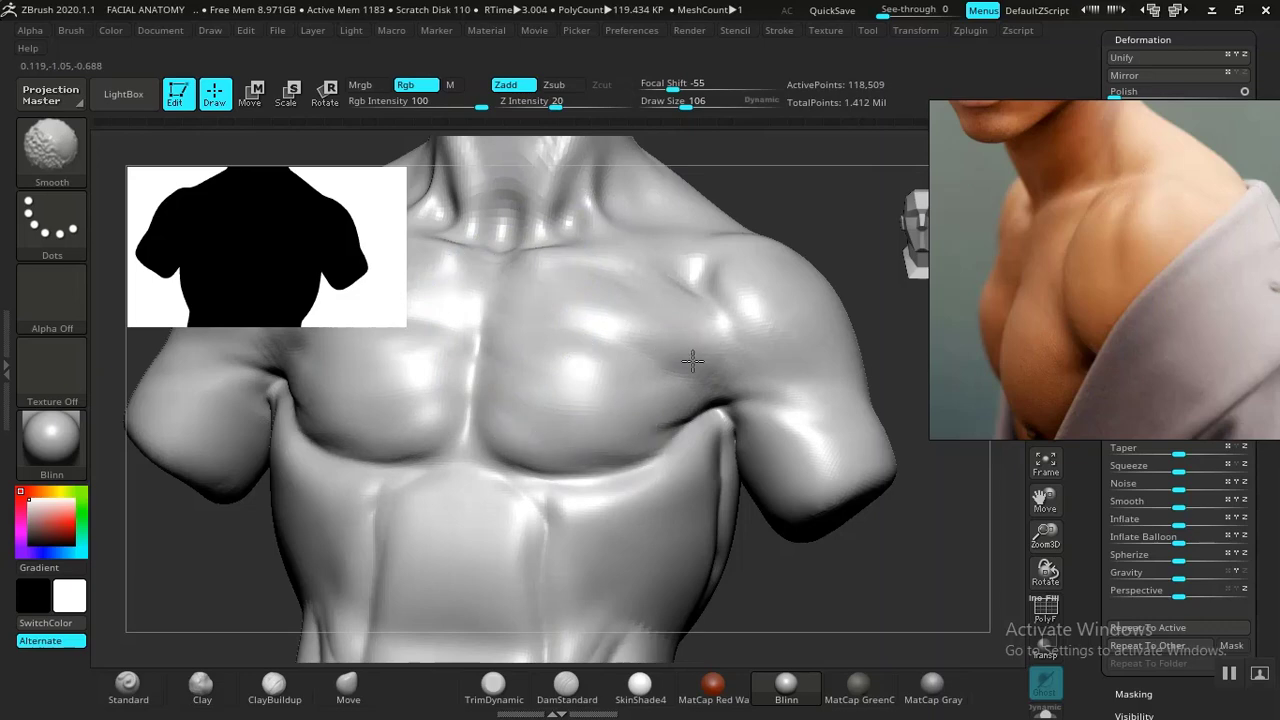
left_click_drag(693, 361, 625, 374, "shift")
Carve the crease below the clavicle with DamStandard, build up the upper pectoral with ClayBuildup and soften the strokes
key("f")
mouse_move(771, 264)
left_mouse_down()
mouse_move(753, 431)
mouse_move(800, 506)
mouse_move(806, 474)
mouse_move(855, 510)
mouse_move(829, 514)
mouse_move(848, 559)
mouse_move(874, 551)
mouse_move(857, 531)
mouse_move(866, 560)
mouse_move(876, 533)
mouse_move(863, 551)
mouse_move(829, 534)
mouse_move(616, 645)
left_mouse_up()
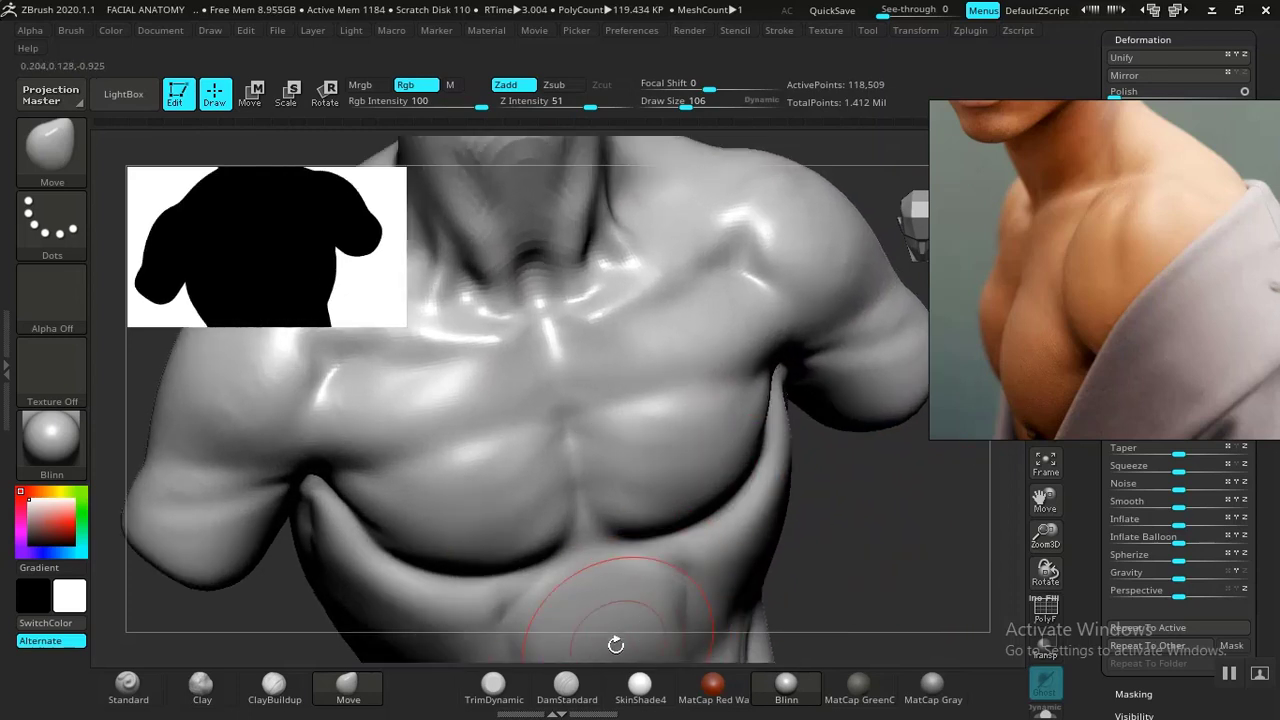
left_click(566, 685)
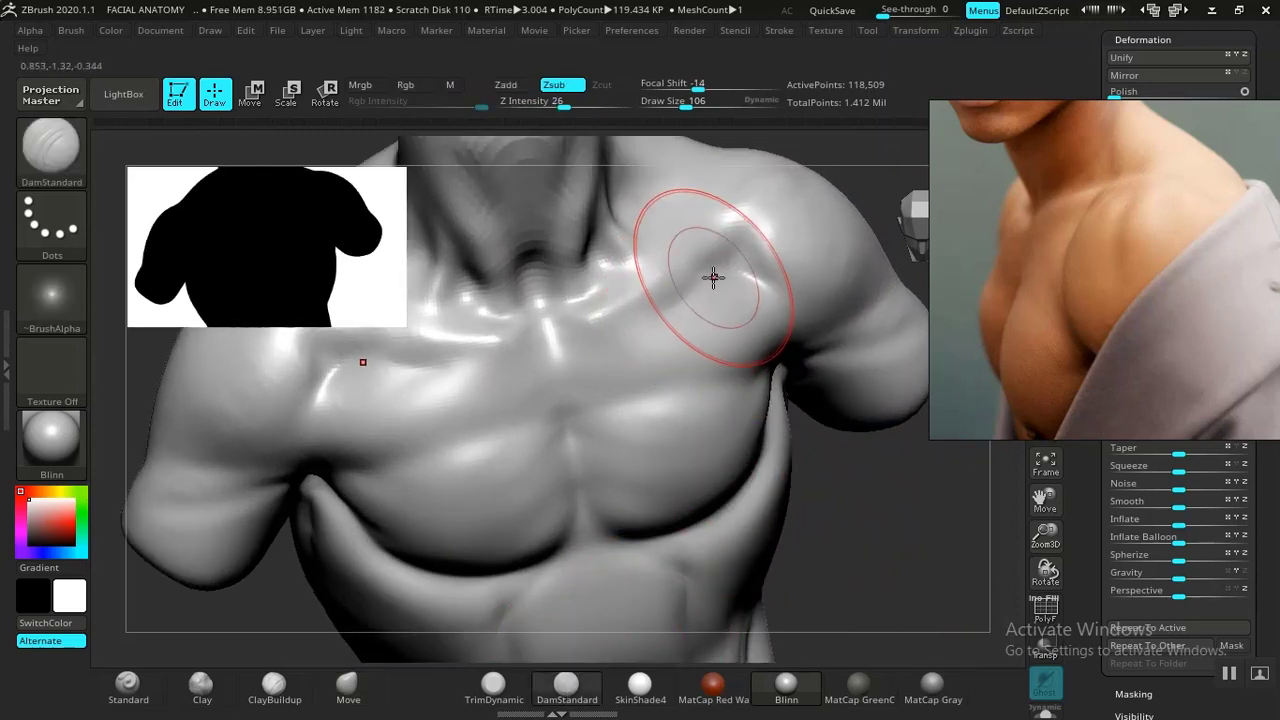
mouse_move(724, 264)
left_mouse_down()
mouse_move(629, 325)
mouse_move(645, 325)
left_mouse_up()
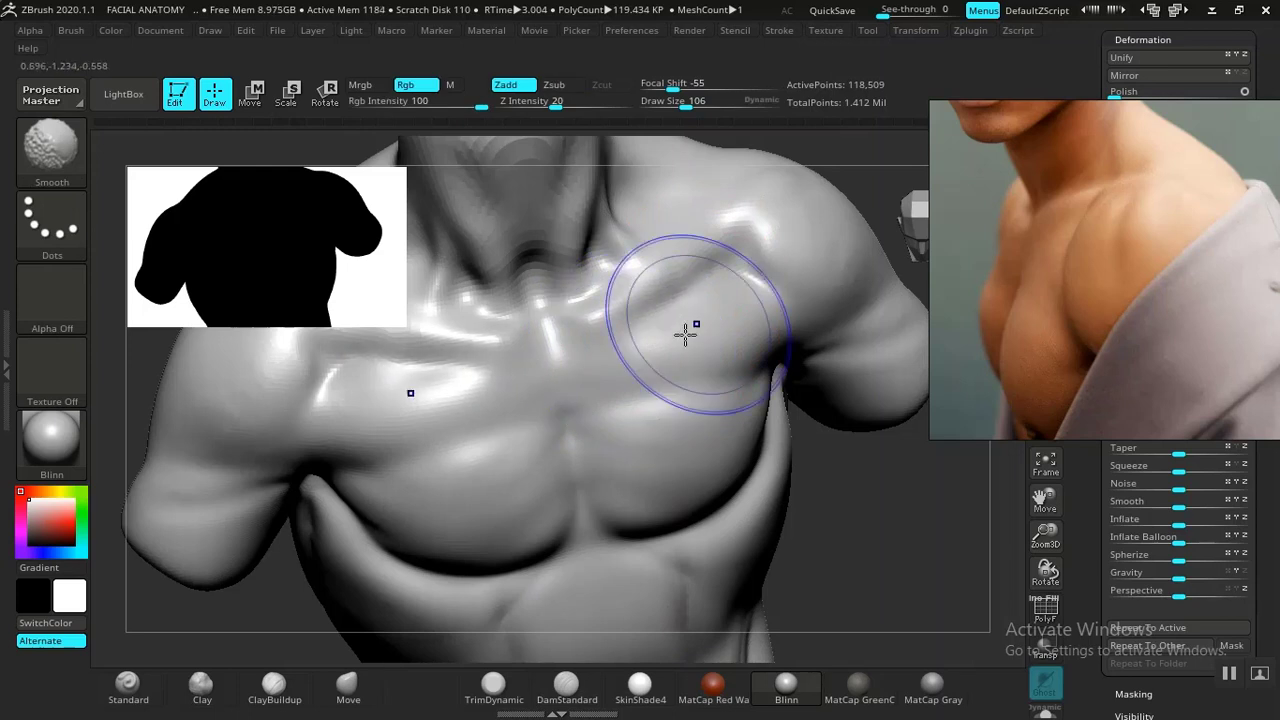
left_click(274, 685)
mouse_move(437, 363)
left_mouse_down()
mouse_move(503, 409)
mouse_move(486, 377)
left_mouse_up()
left_click_drag(407, 401, 510, 393, "shift")
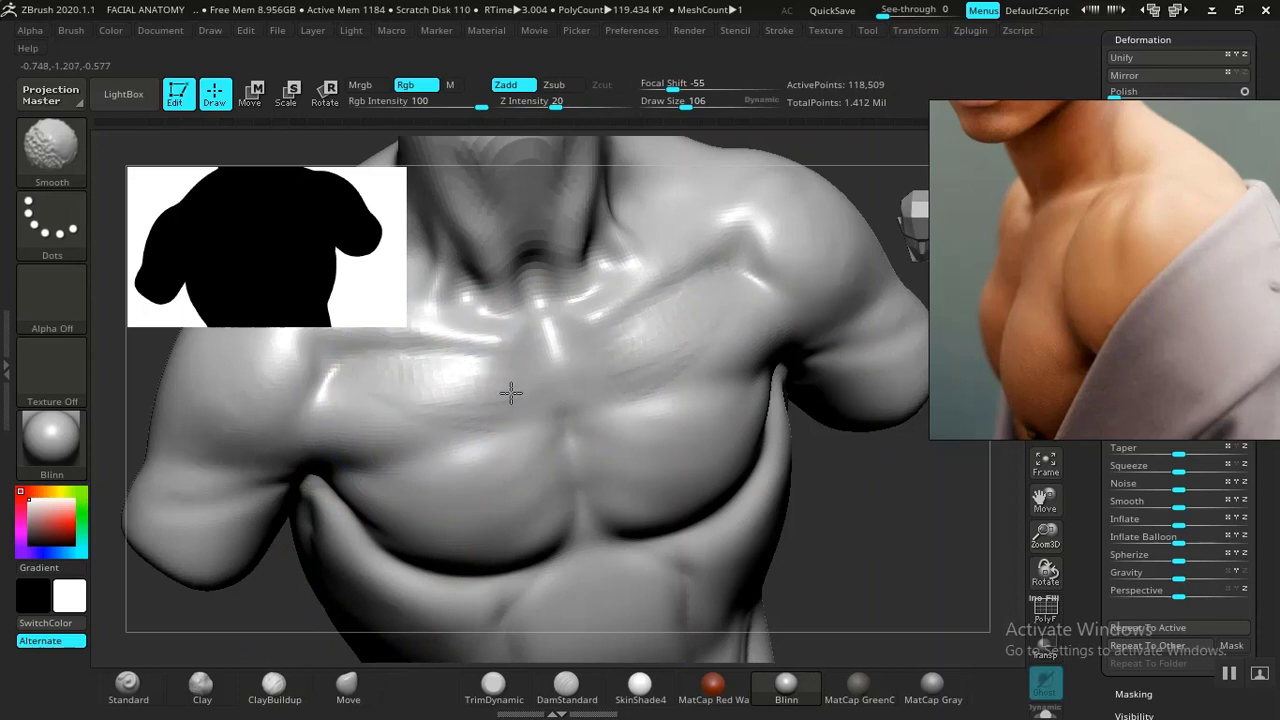
Find the red écorché figures on the reference board and examine the front torso's chest and abdominal muscles up close
mouse_move(869, 503)
left_mouse_down("alt")
mouse_move(751, 391)
mouse_move(784, 482)
mouse_move(808, 449)
left_mouse_up("alt")
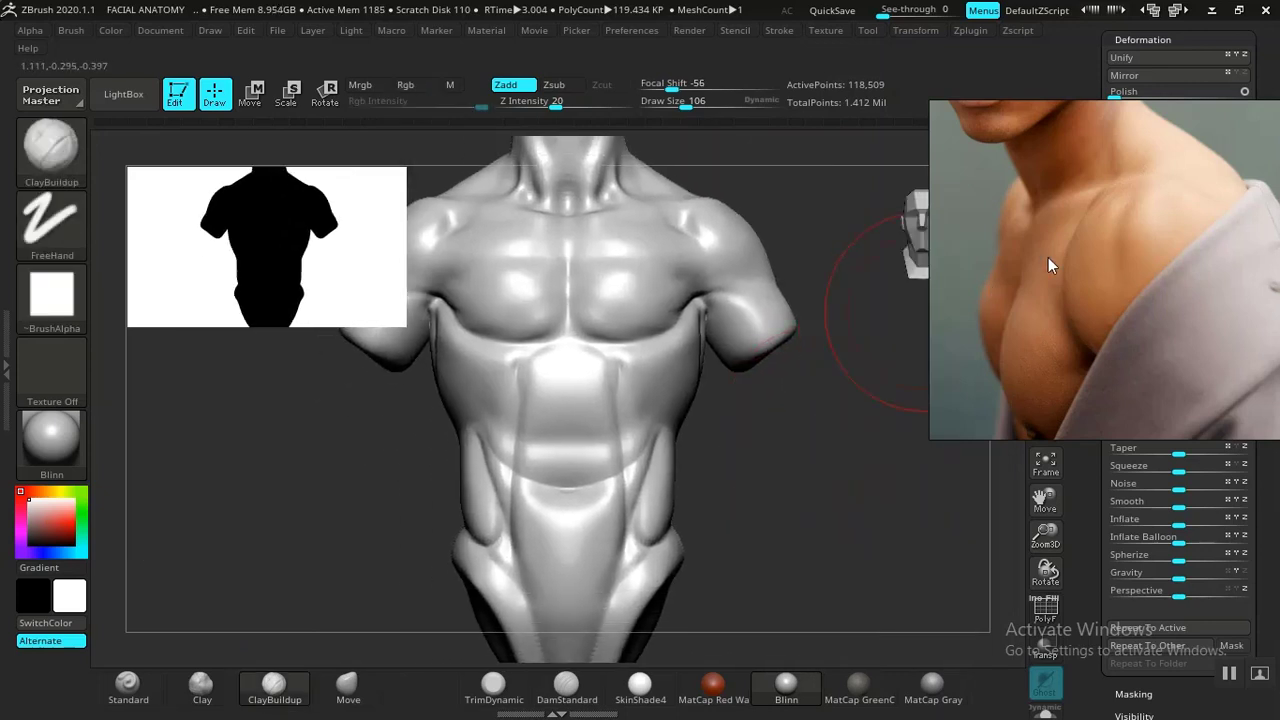
scroll(1051, 288, "down", 10)
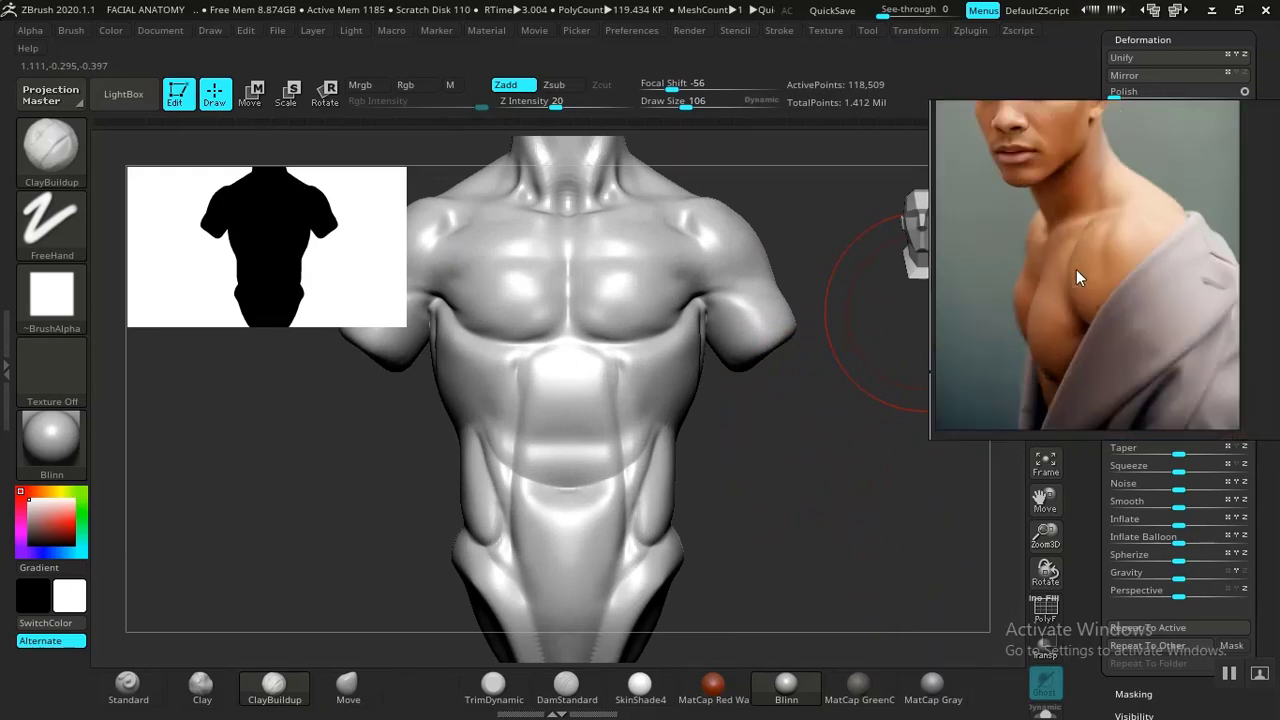
scroll(1091, 296, "down", 8)
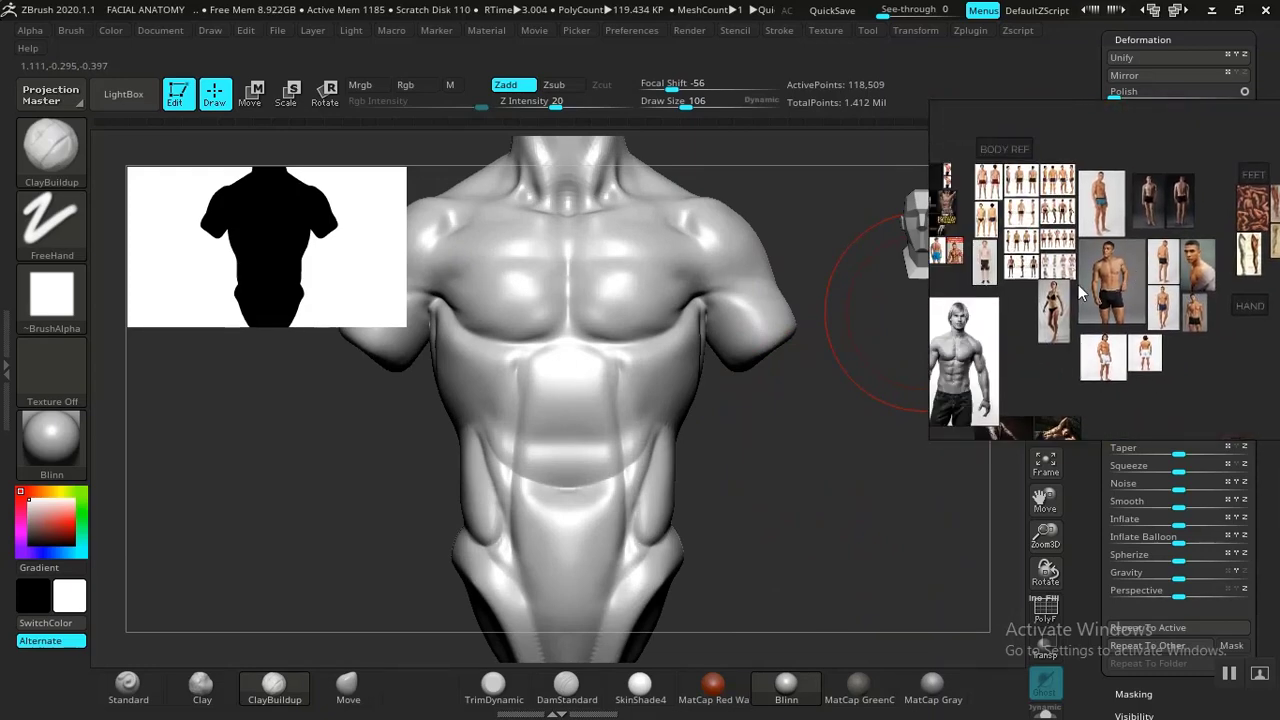
mouse_move(1048, 326)
middle_mouse_down()
mouse_move(1156, 270)
mouse_move(1067, 338)
middle_mouse_up()
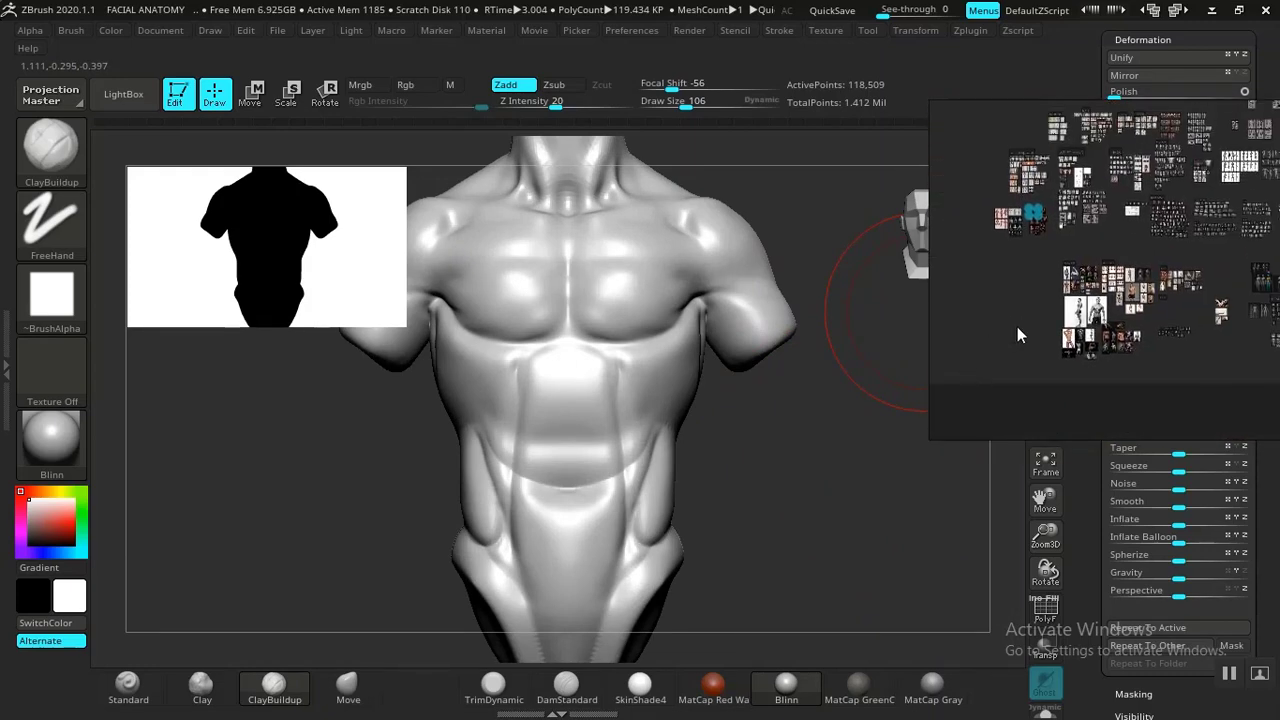
middle_click_drag(1116, 299, 1093, 327)
scroll(1063, 324, "up", 4)
scroll(1093, 327, "up", 6)
scroll(1108, 300, "up", 8)
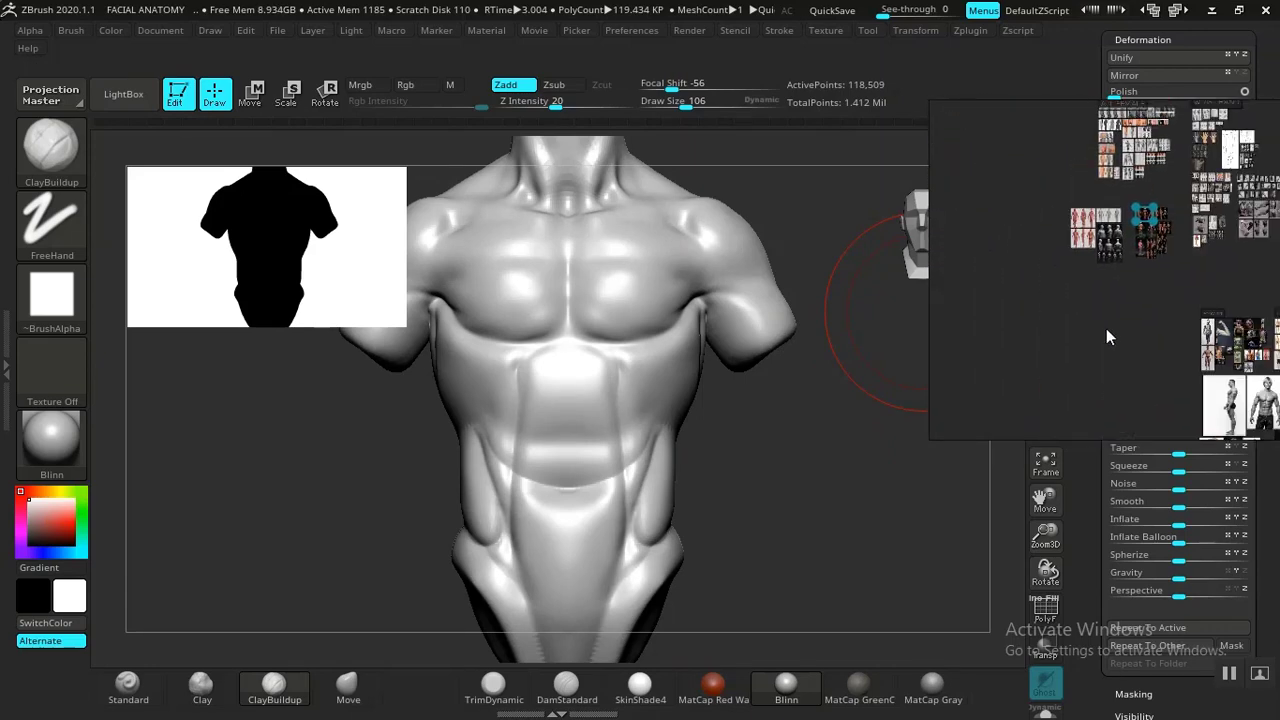
scroll(1102, 255, "up", 10)
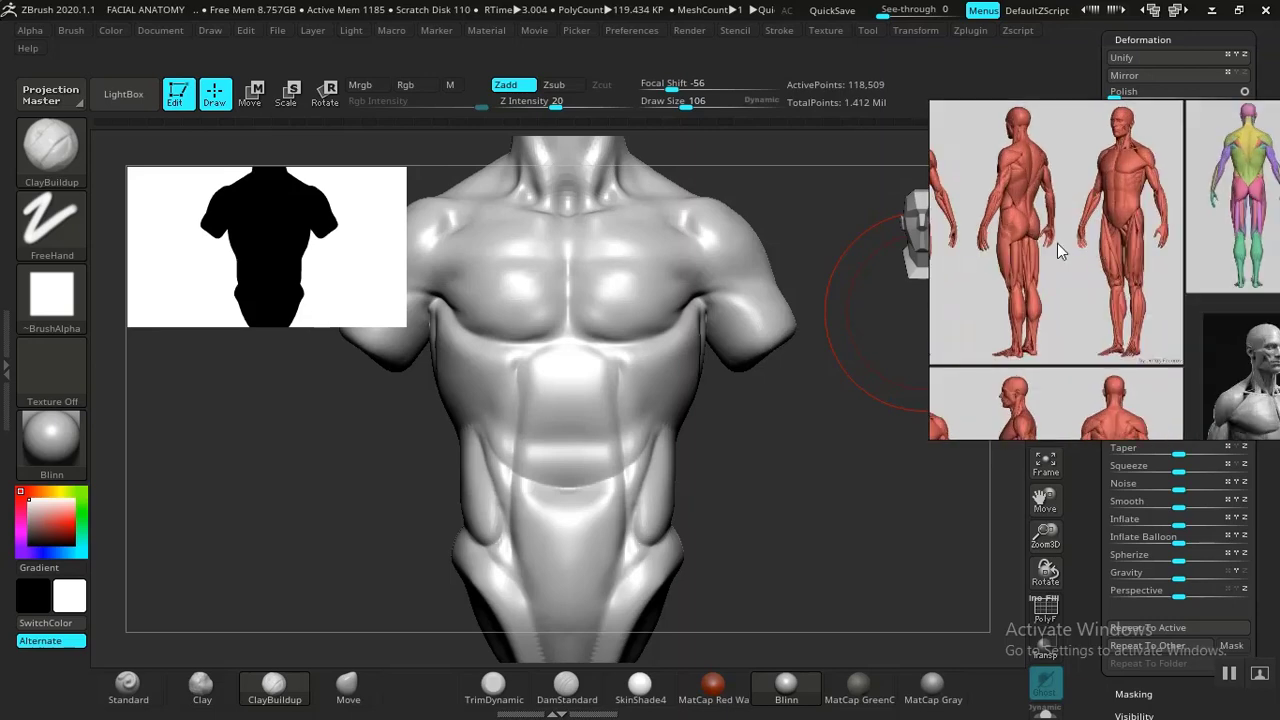
scroll(1065, 272, "up", 3)
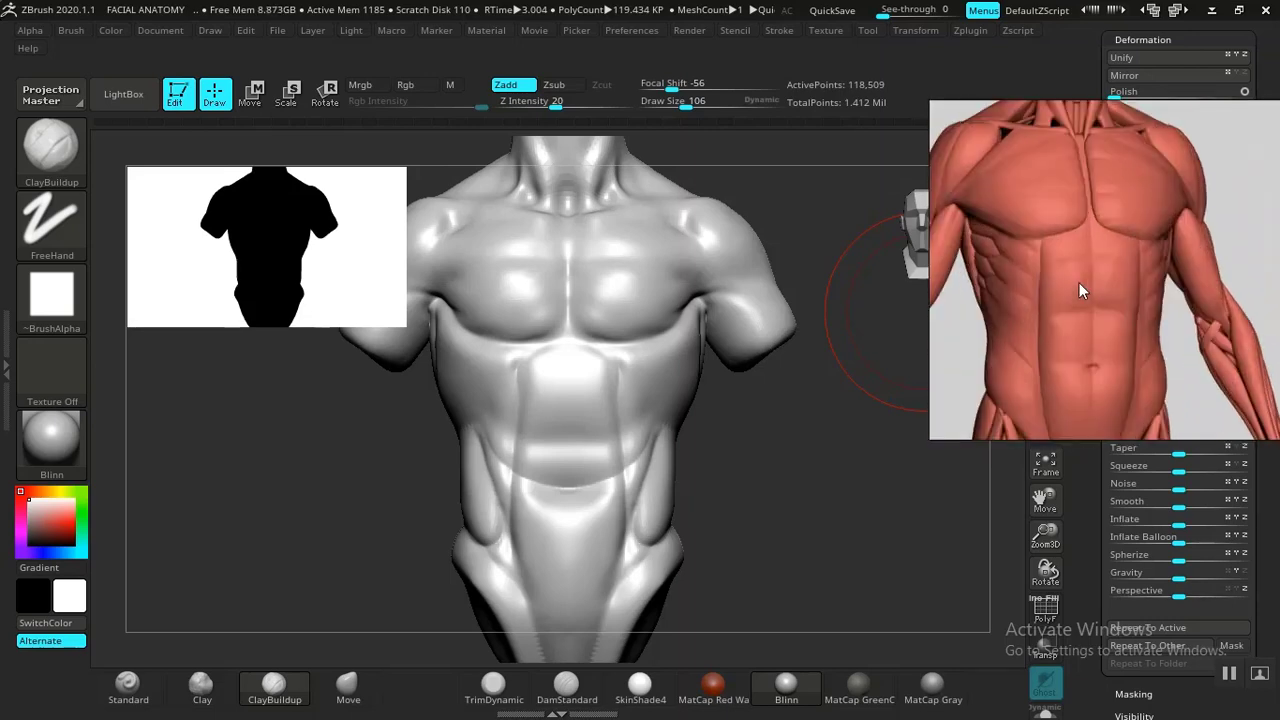
Find the male écorché torso labelled MUSCLES on the reference board and examine its abdominal and side muscles up close
scroll(1100, 305, "down", 10)
scroll(1120, 308, "down", 12)
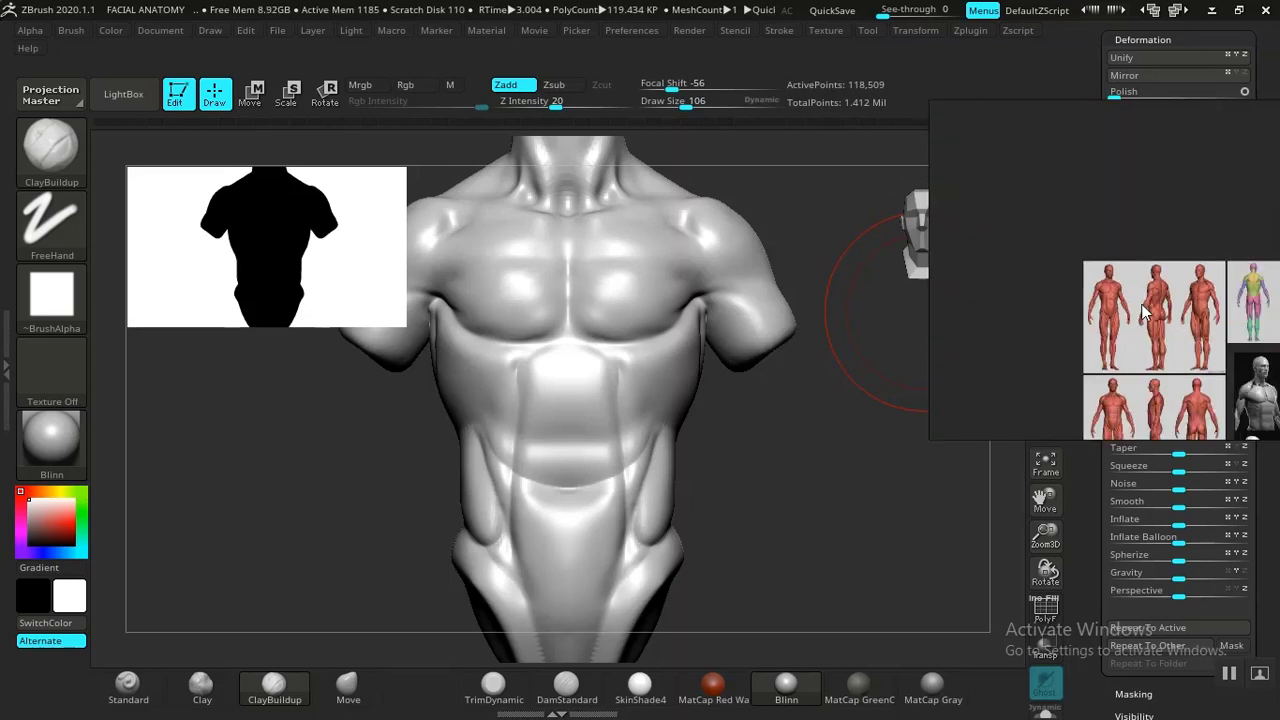
middle_click_drag(1246, 198, 1064, 378)
middle_click_drag(1147, 286, 1146, 324)
scroll(1108, 250, "up", 6)
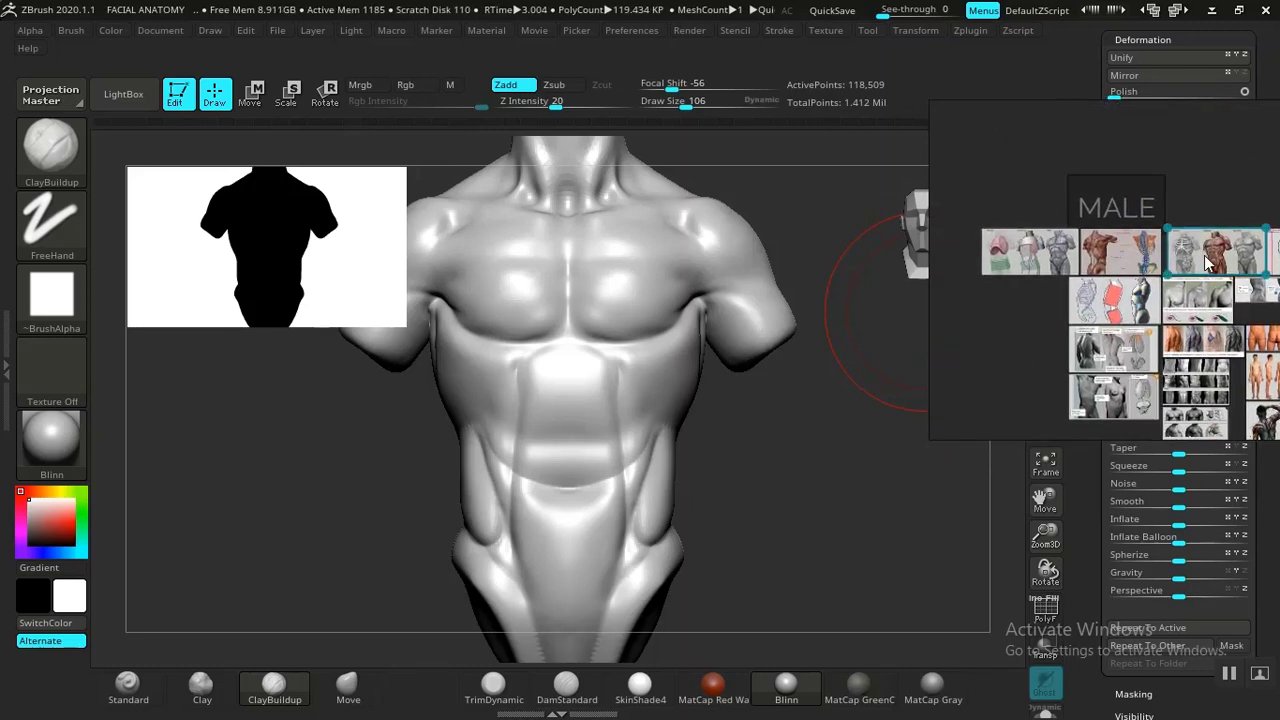
scroll(1208, 262, "up", 6)
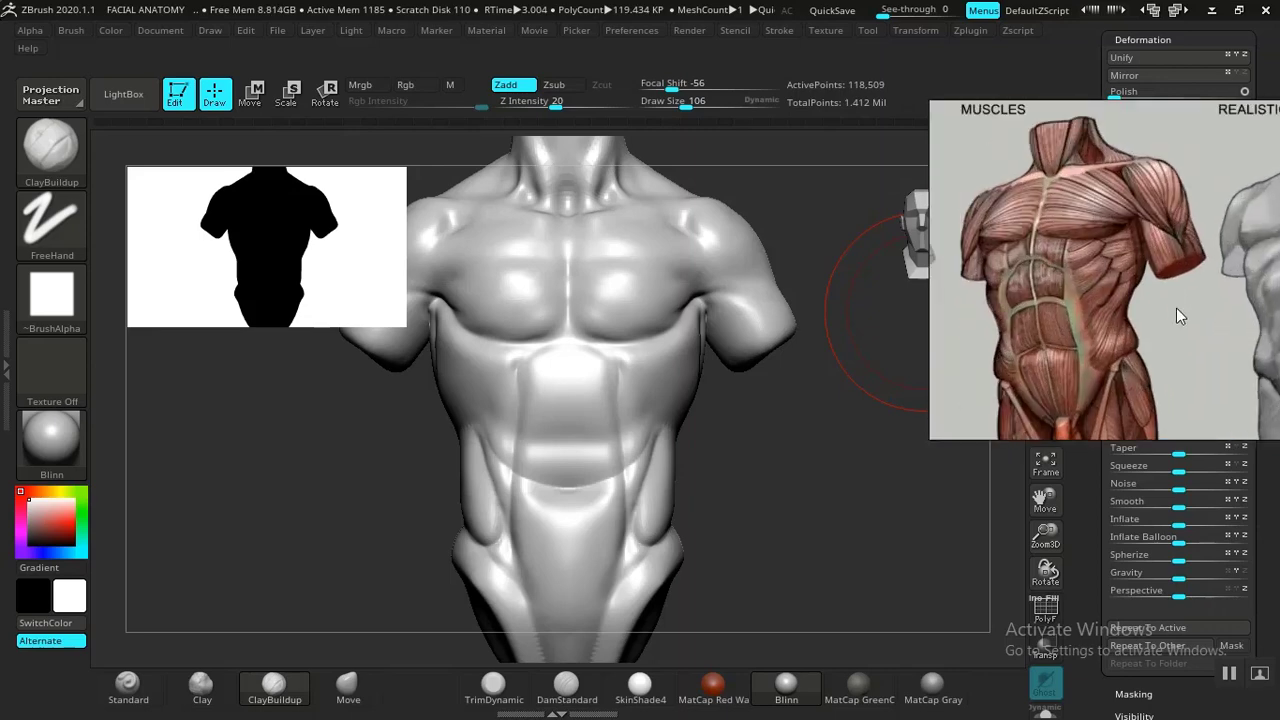
middle_click_drag(1176, 308, 1191, 316)
Build up the external oblique at the side of the waist with ClayBuildup, following the muscle reference, and soften the strokes
mouse_move(793, 472)
left_mouse_down("shift")
mouse_move(814, 480)
mouse_move(808, 527)
left_mouse_up("shift")
left_click_drag(848, 511, 829, 529)
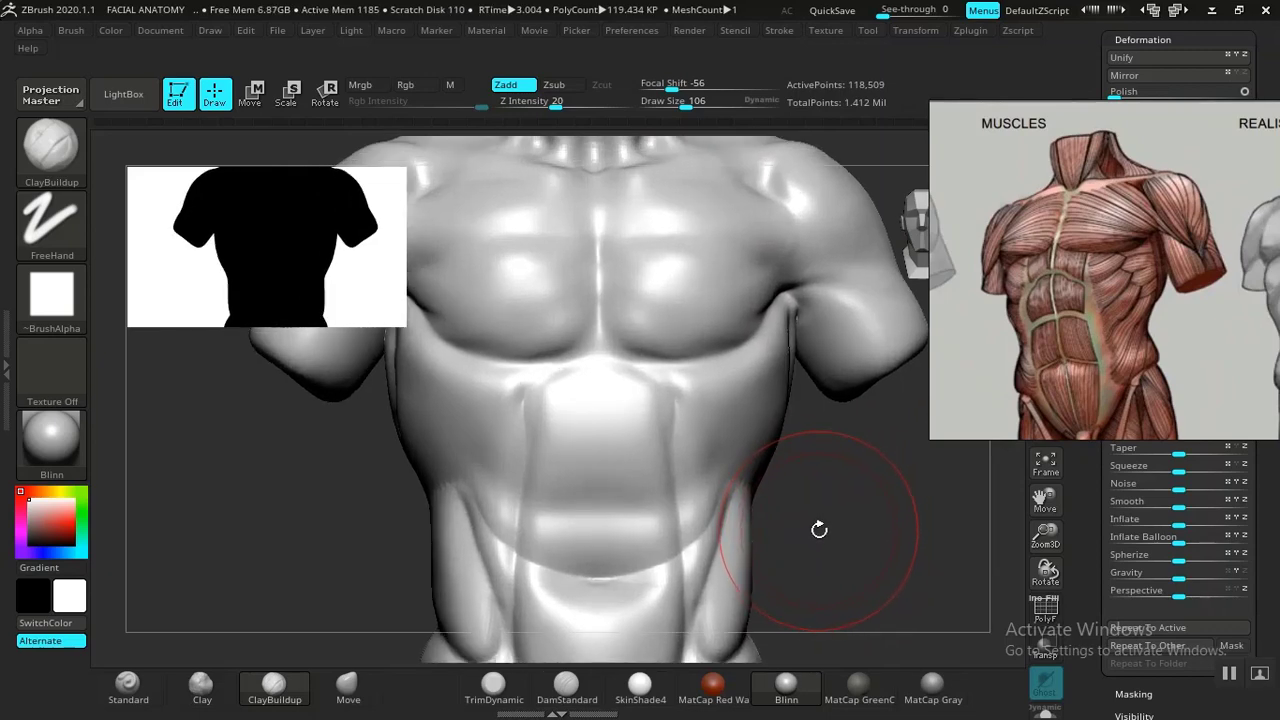
left_click_drag(874, 534, 429, 626)
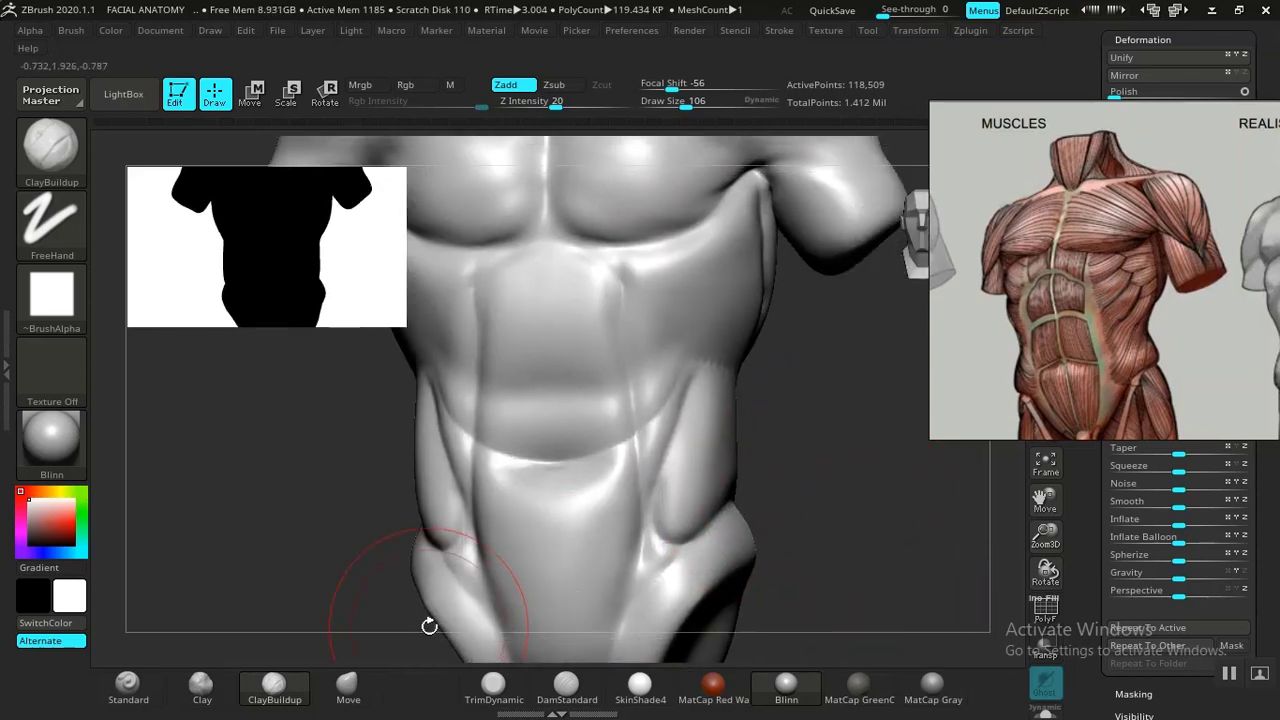
left_click_drag(729, 457, 695, 481)
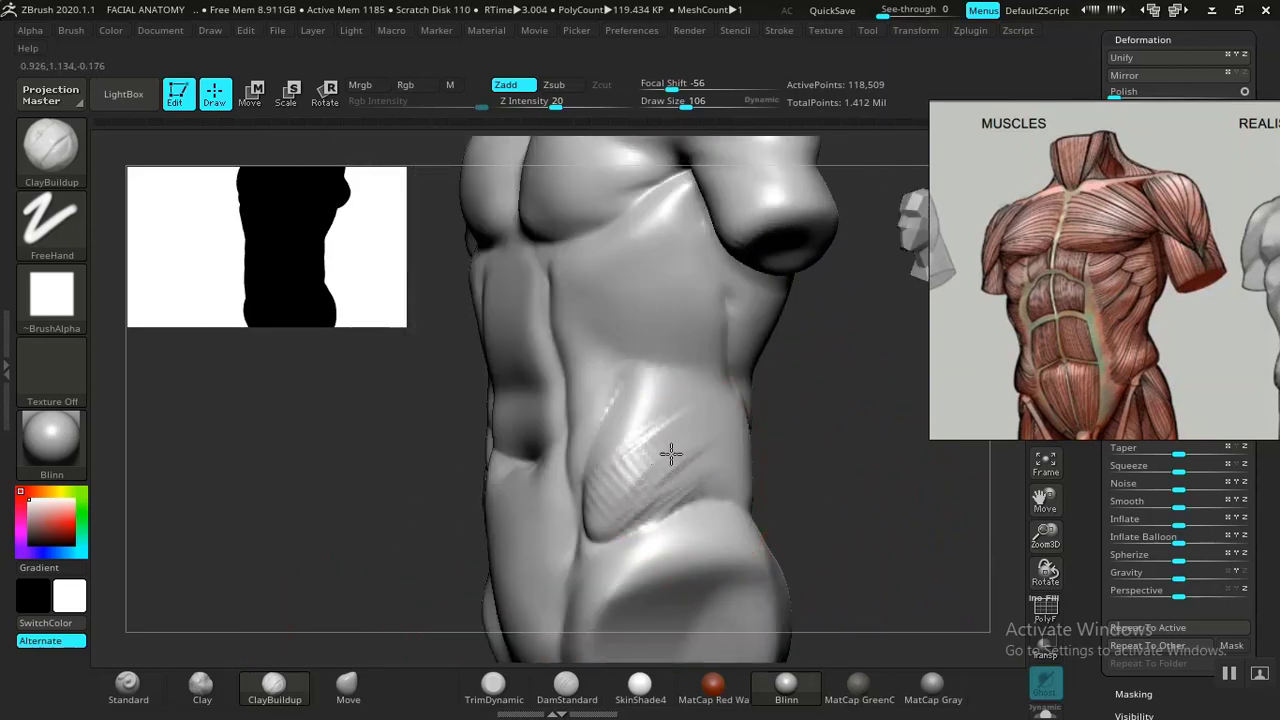
mouse_move(845, 468)
left_mouse_down()
mouse_move(857, 463)
mouse_move(777, 491)
mouse_move(822, 542)
mouse_move(749, 526)
mouse_move(766, 523)
mouse_move(598, 530)
mouse_move(667, 437)
left_mouse_up()
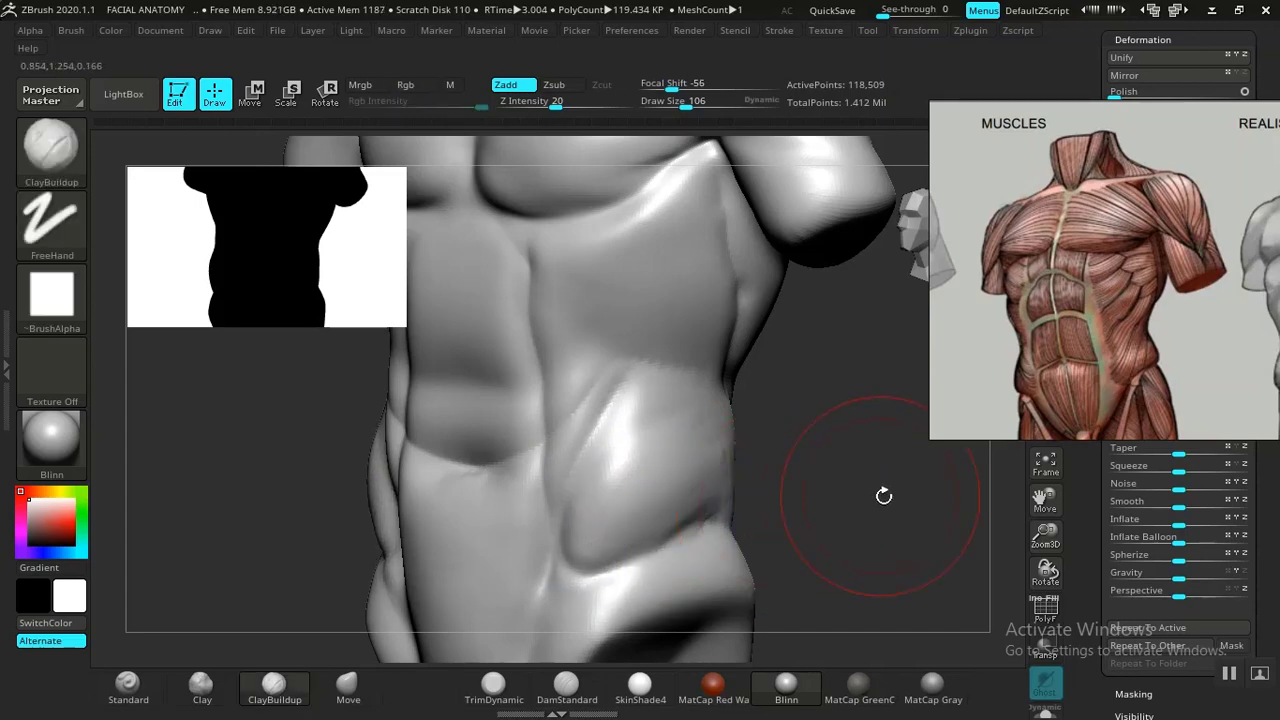
Build up the upper, middle and lower blocks of the rectus abdominis with ClayBuildup, from below the pectorals to the navel
mouse_move(886, 494)
left_mouse_down()
mouse_move(826, 460)
mouse_move(823, 440)
mouse_move(813, 447)
mouse_move(897, 486)
mouse_move(880, 517)
mouse_move(918, 549)
mouse_move(897, 514)
mouse_move(917, 509)
mouse_move(942, 563)
left_mouse_up()
mouse_move(574, 421)
left_mouse_down()
mouse_move(604, 395)
mouse_move(593, 394)
left_mouse_up()
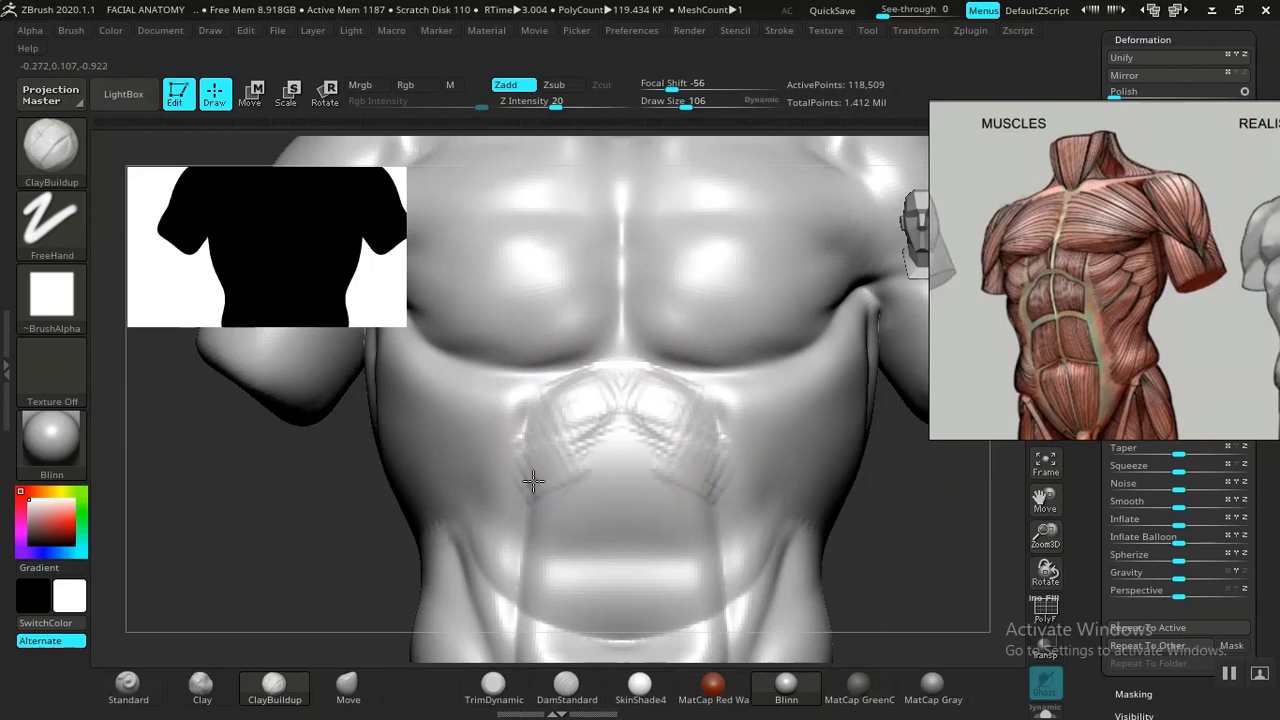
left_click_drag(569, 442, 602, 424)
left_click_drag(925, 455, 914, 370, "alt")
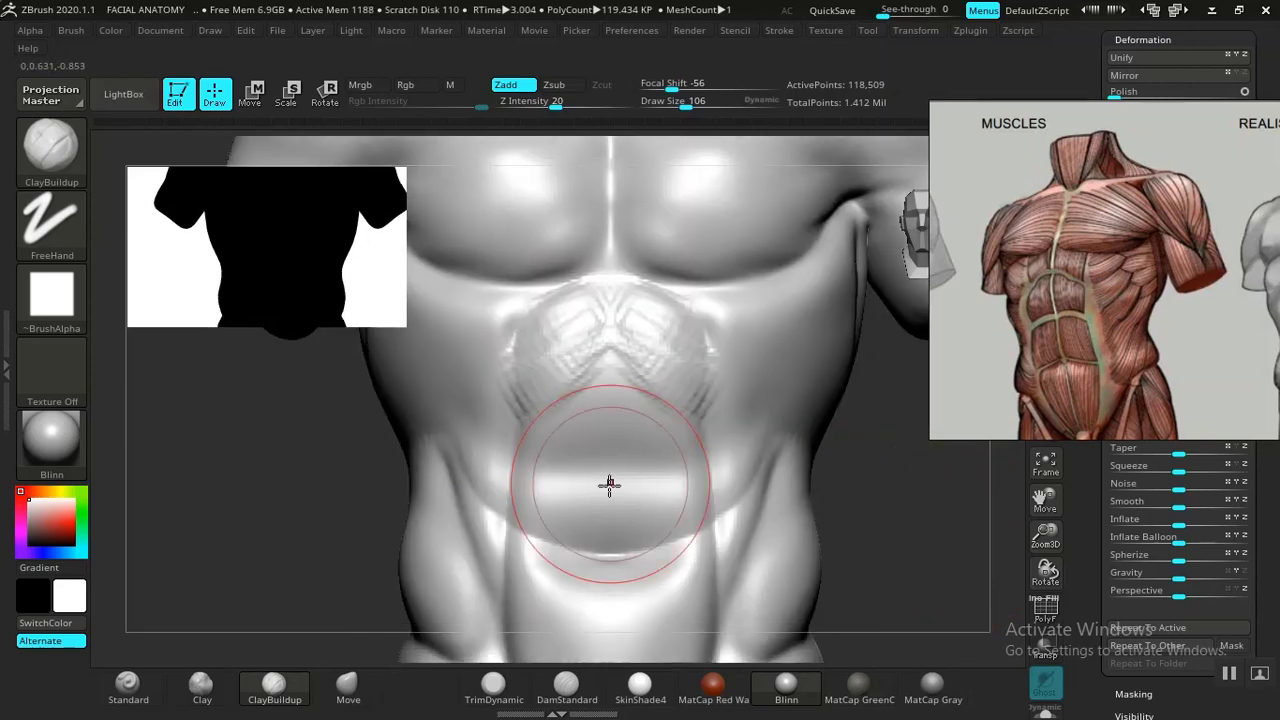
left_click_drag(609, 484, 573, 463)
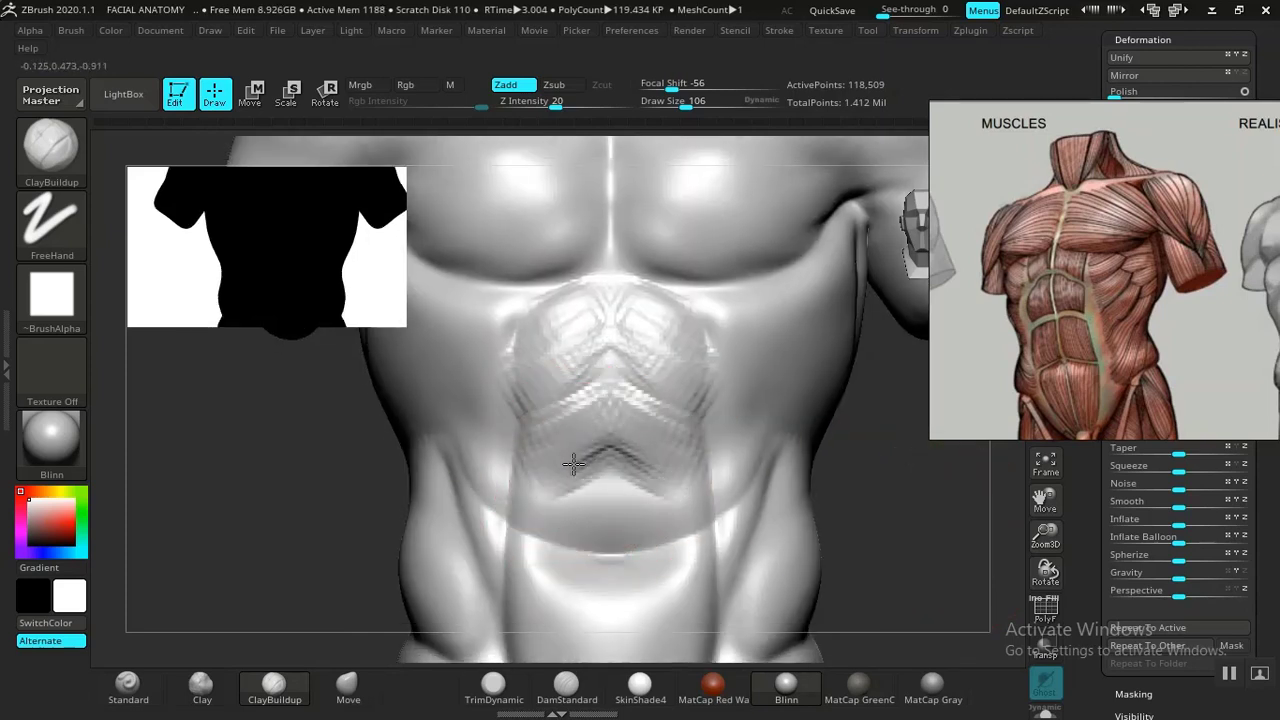
left_click_drag(579, 528, 586, 508)
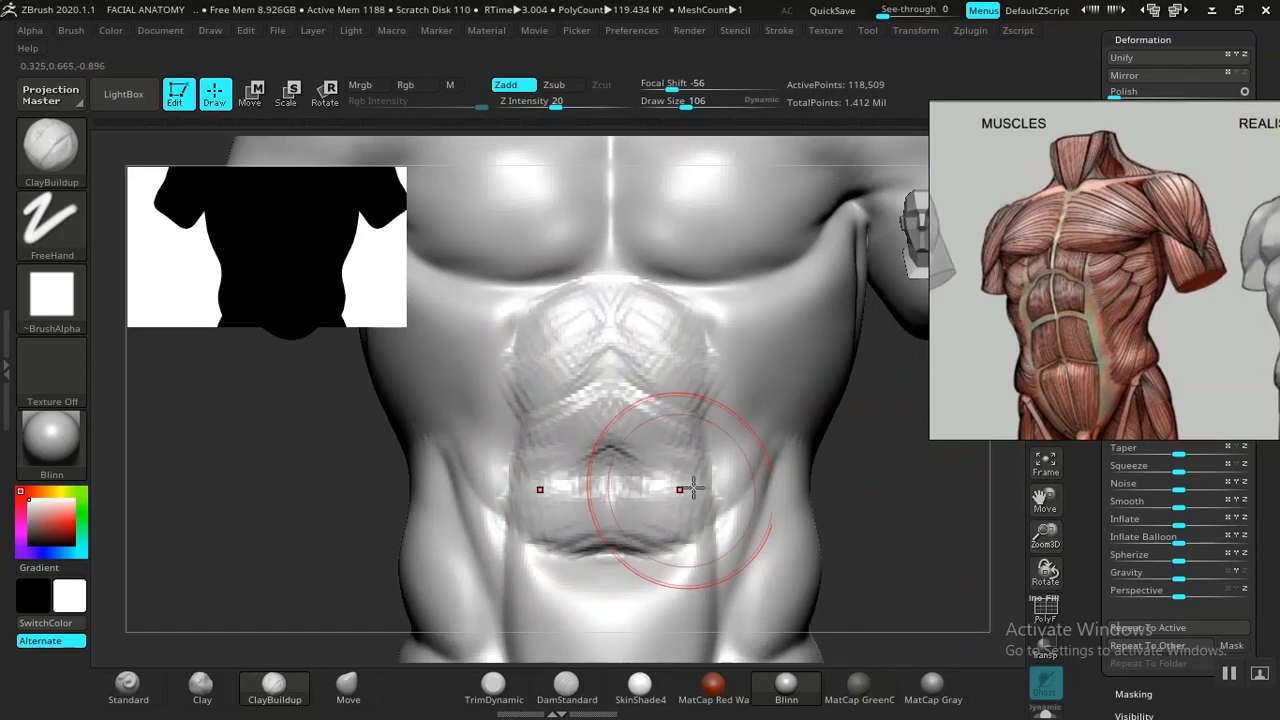
Add more ClayBuildup volume along the outer edges and centres of the abdominal blocks, undoing a stray stroke
mouse_move(893, 476)
left_mouse_down("alt")
mouse_move(908, 549)
mouse_move(966, 552)
left_mouse_up("alt")
left_click_drag(535, 460, 535, 425)
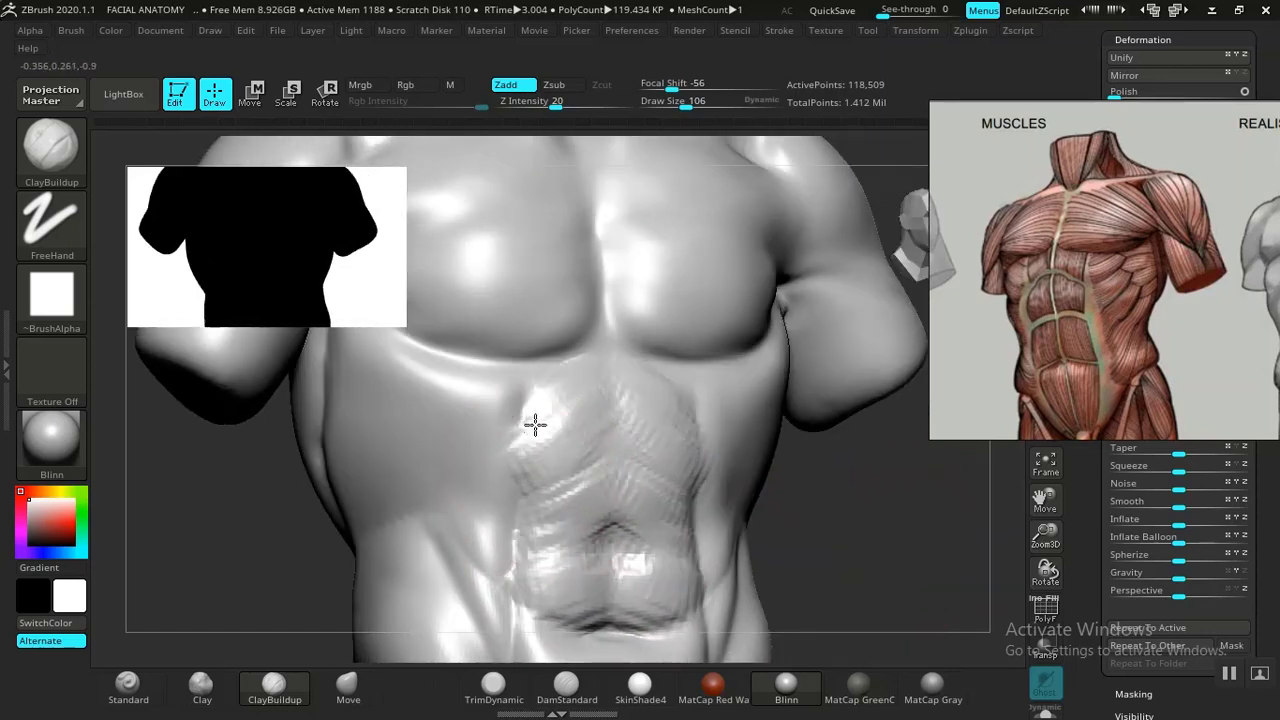
key("ctrl+z")
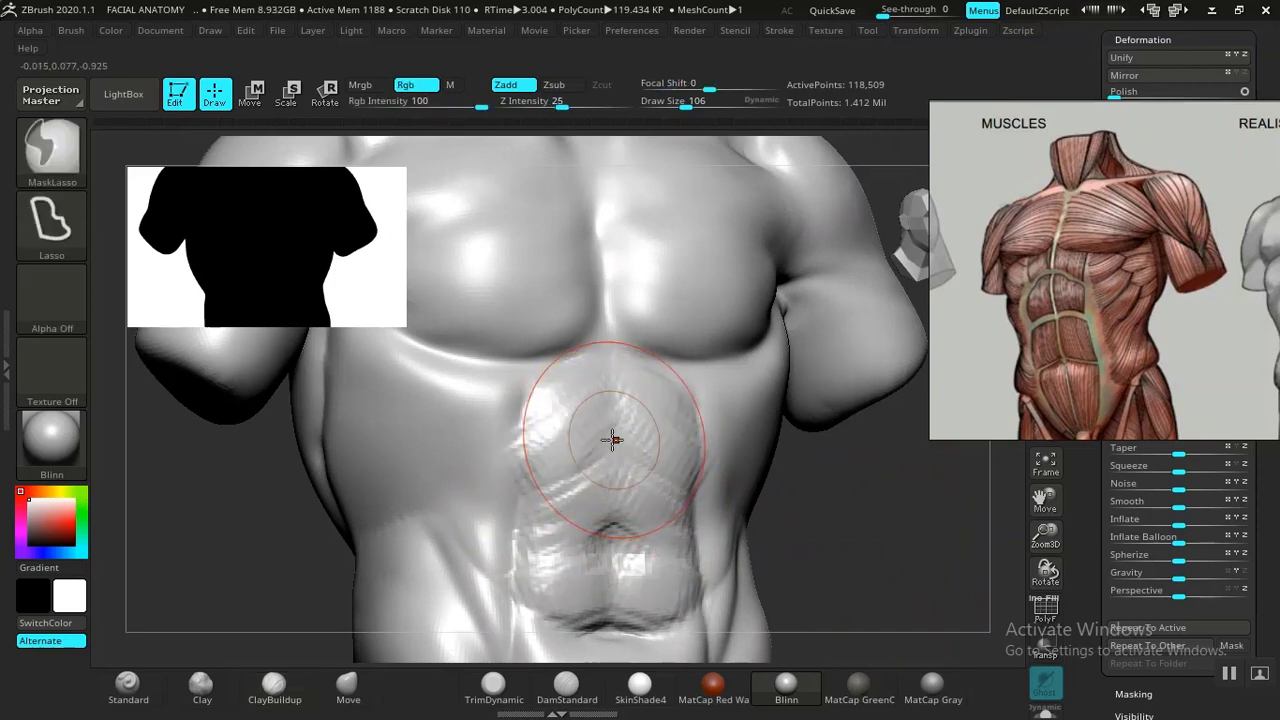
mouse_move(580, 381)
left_mouse_down()
mouse_move(577, 367)
mouse_move(550, 428)
left_mouse_up()
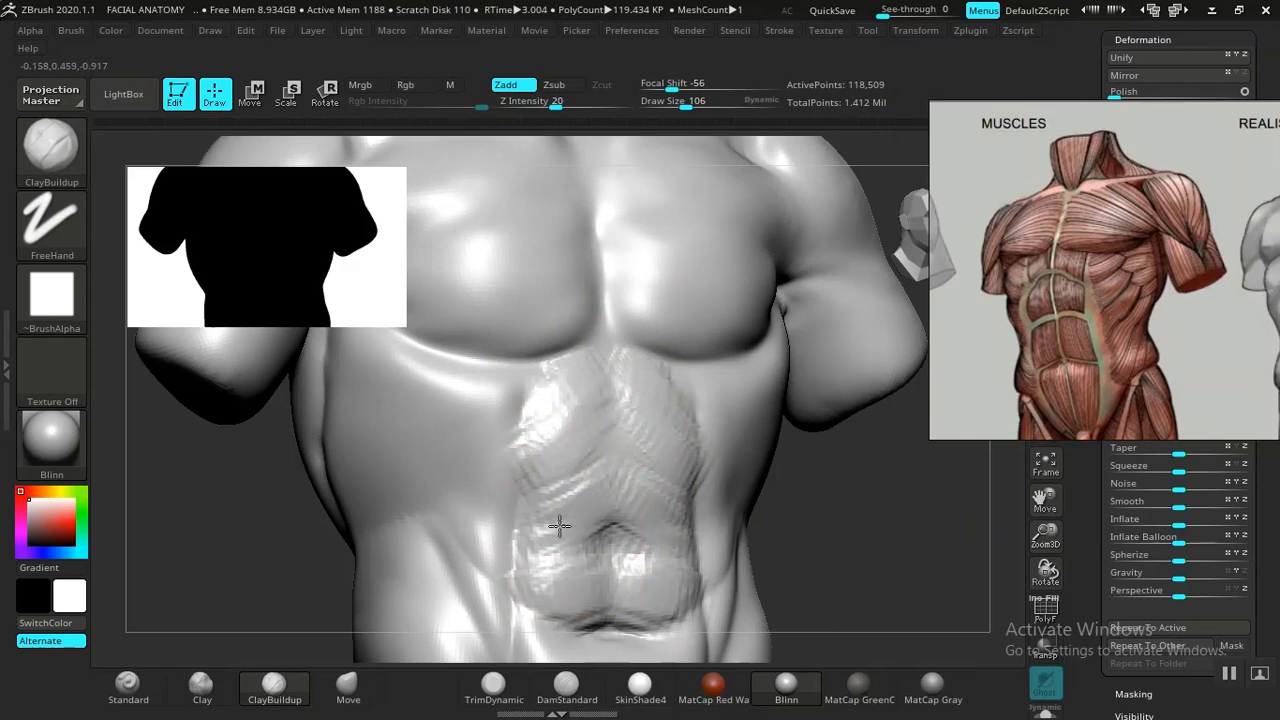
left_click_drag(557, 526, 622, 560)
Carve the vertical midline down the lower abdomen with DamStandard and soften the groove
mouse_move(901, 609)
left_mouse_down("alt")
mouse_move(891, 479)
mouse_move(848, 484)
left_mouse_up("alt")
left_click_drag(886, 436, 896, 399, "alt")
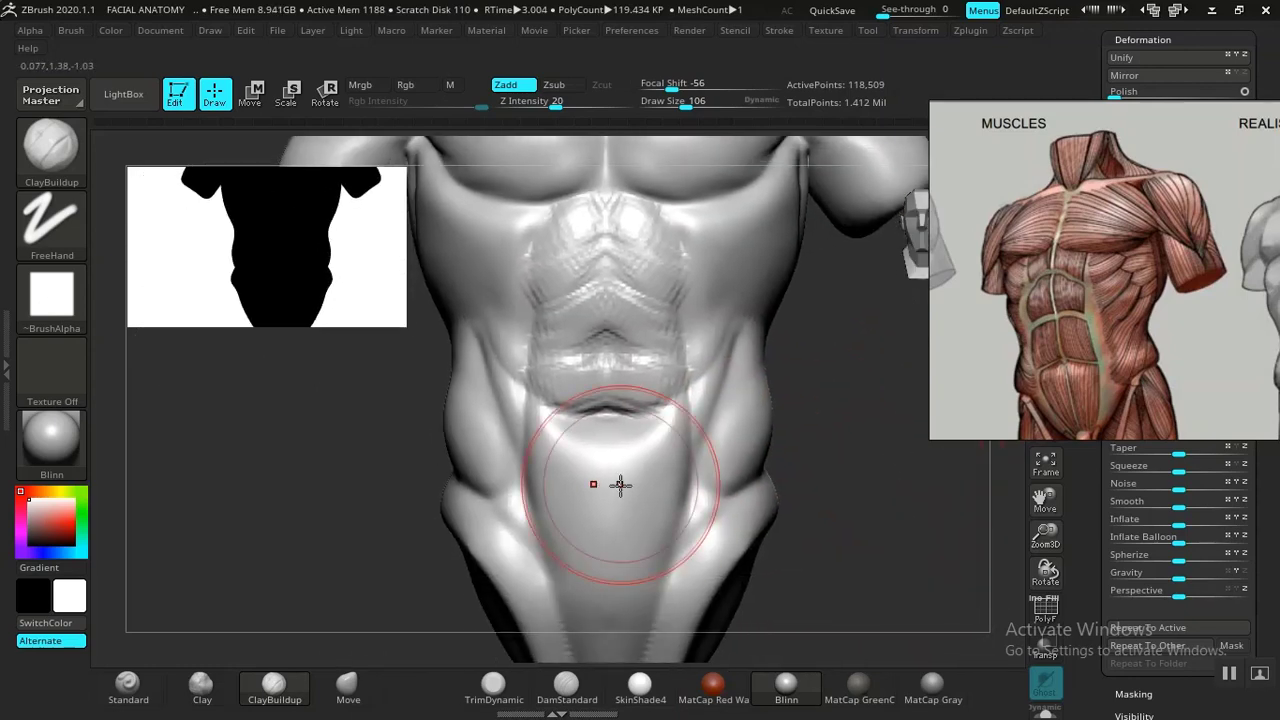
left_click(567, 688)
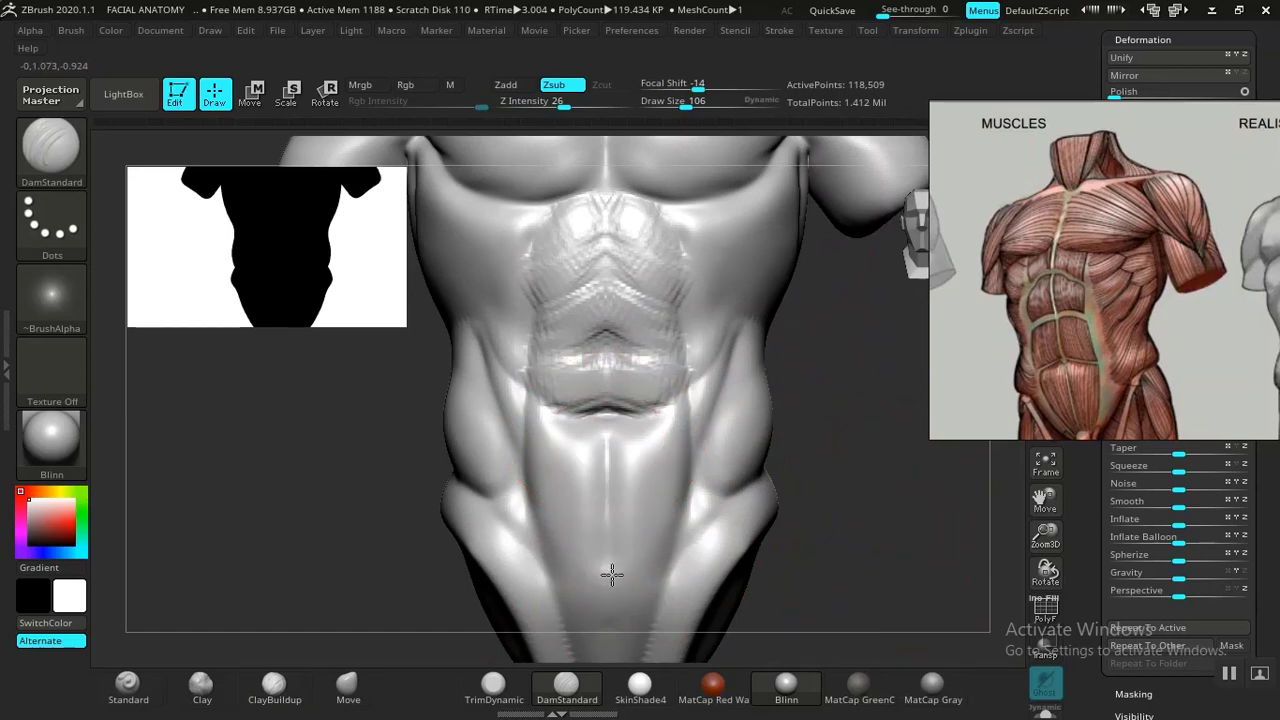
mouse_move(863, 520)
left_mouse_down()
mouse_move(851, 514)
mouse_move(780, 568)
left_mouse_up()
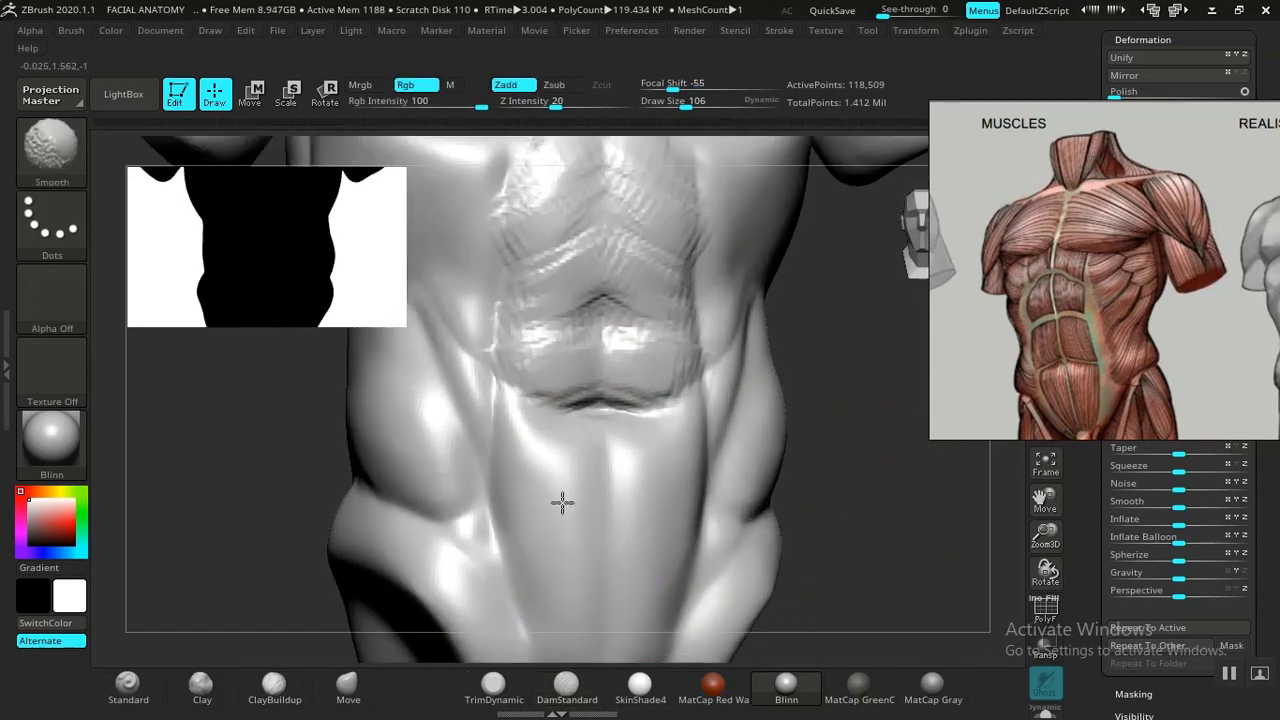
Carve the midline and the horizontal creases between the abdominal blocks with DamStandard to form a six-pack
mouse_move(920, 543)
left_mouse_down()
mouse_move(897, 503)
mouse_move(953, 500)
mouse_move(723, 534)
mouse_move(794, 500)
mouse_move(694, 472)
mouse_move(843, 460)
mouse_move(889, 509)
mouse_move(883, 443)
mouse_move(730, 592)
mouse_move(760, 575)
left_mouse_up()
key("b")
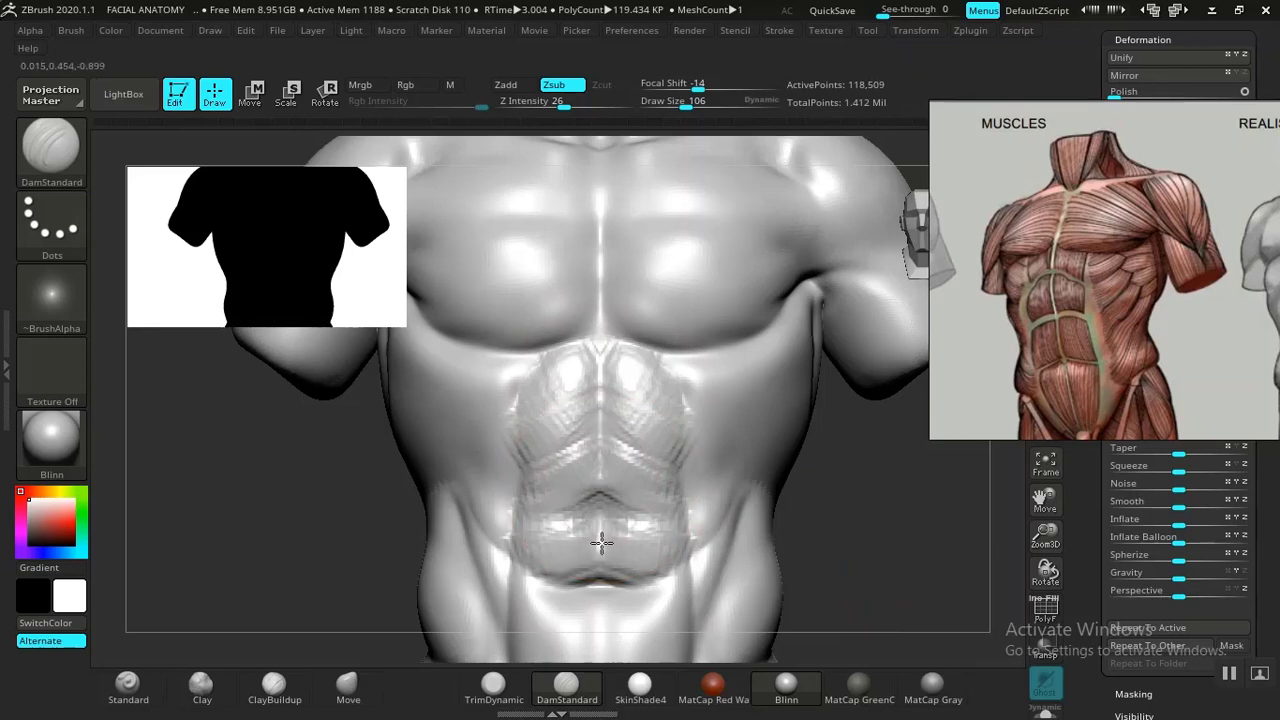
mouse_move(894, 560)
left_mouse_down("alt")
mouse_move(934, 534)
mouse_move(656, 538)
left_mouse_up("alt")
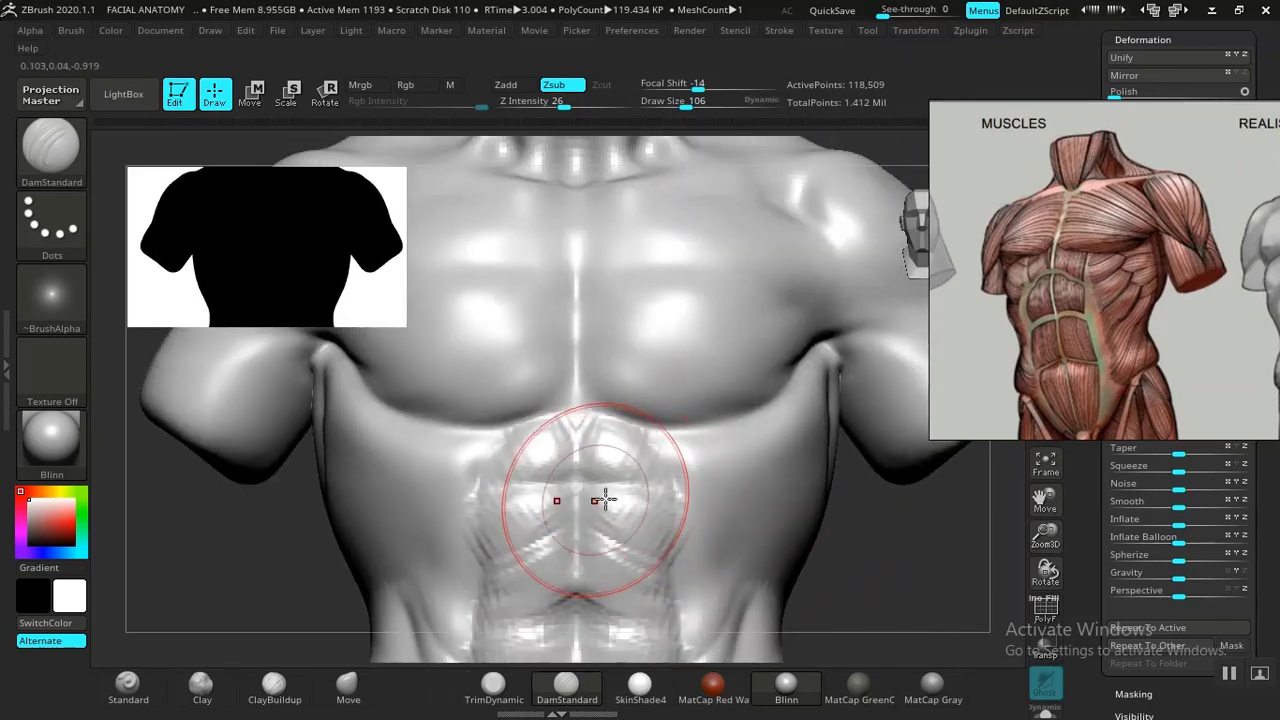
mouse_move(886, 486)
left_mouse_down("alt")
mouse_move(614, 449)
mouse_move(606, 472)
left_mouse_up("alt")
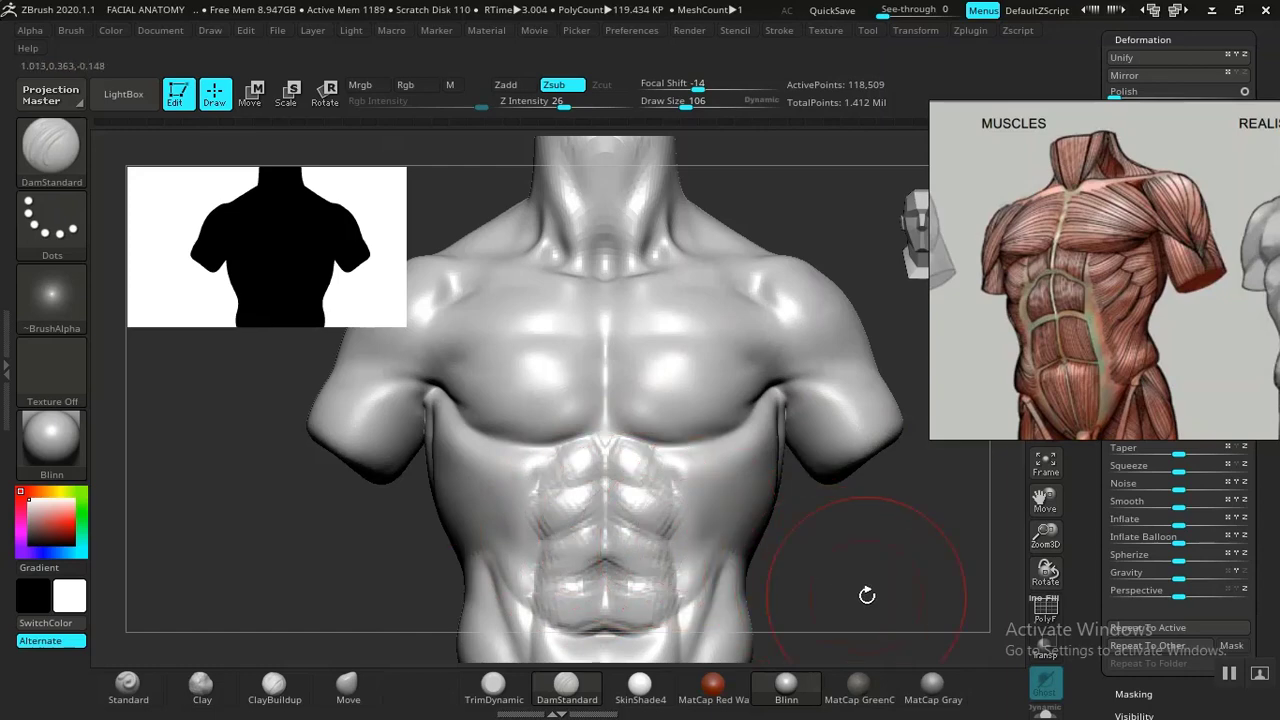
mouse_move(867, 595)
left_mouse_down("alt")
mouse_move(837, 491)
mouse_move(915, 504)
mouse_move(744, 510)
left_mouse_up("alt")
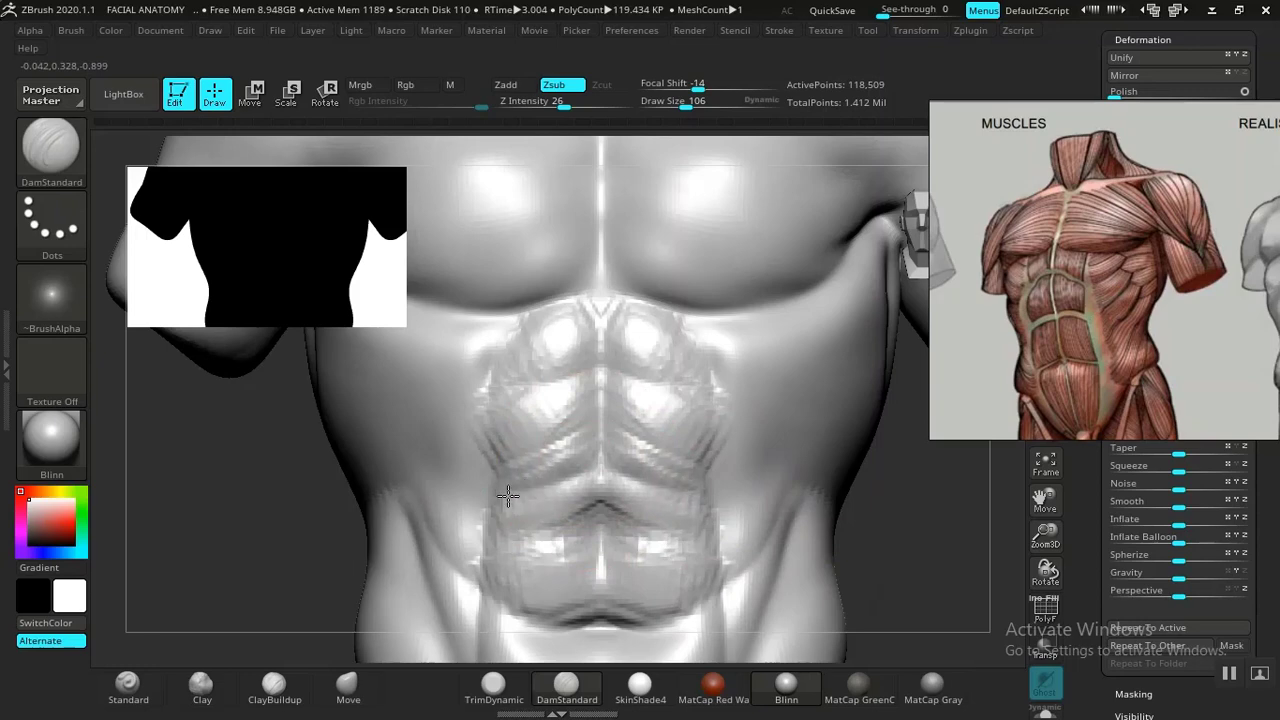
mouse_move(855, 535)
left_mouse_down("alt")
mouse_move(880, 477)
mouse_move(871, 443)
mouse_move(851, 531)
mouse_move(873, 557)
mouse_move(543, 471)
left_mouse_up("alt")
Smooth the rough strokes across the abdominal blocks and deepen the midline between the lower pair with DamStandard
key("shift")
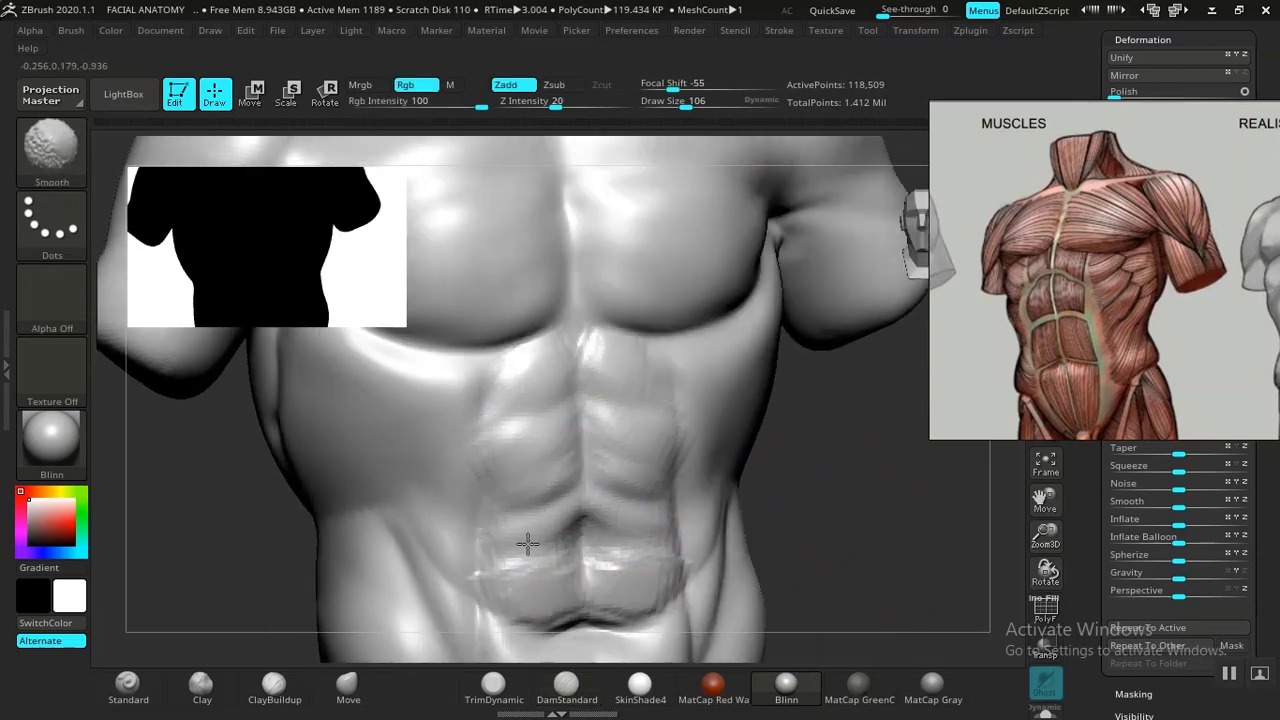
left_click_drag(571, 614, 620, 618, "shift")
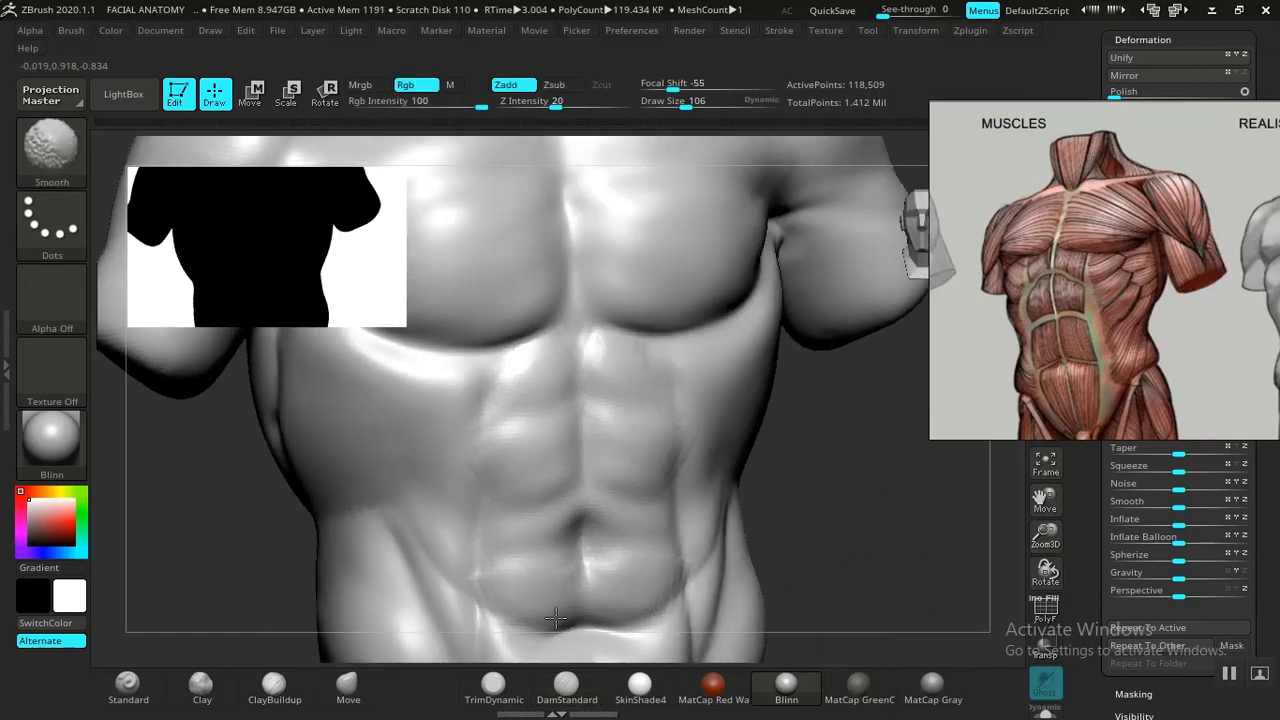
mouse_move(915, 445)
left_mouse_down()
mouse_move(900, 423)
mouse_move(857, 466)
mouse_move(571, 437)
left_mouse_up()
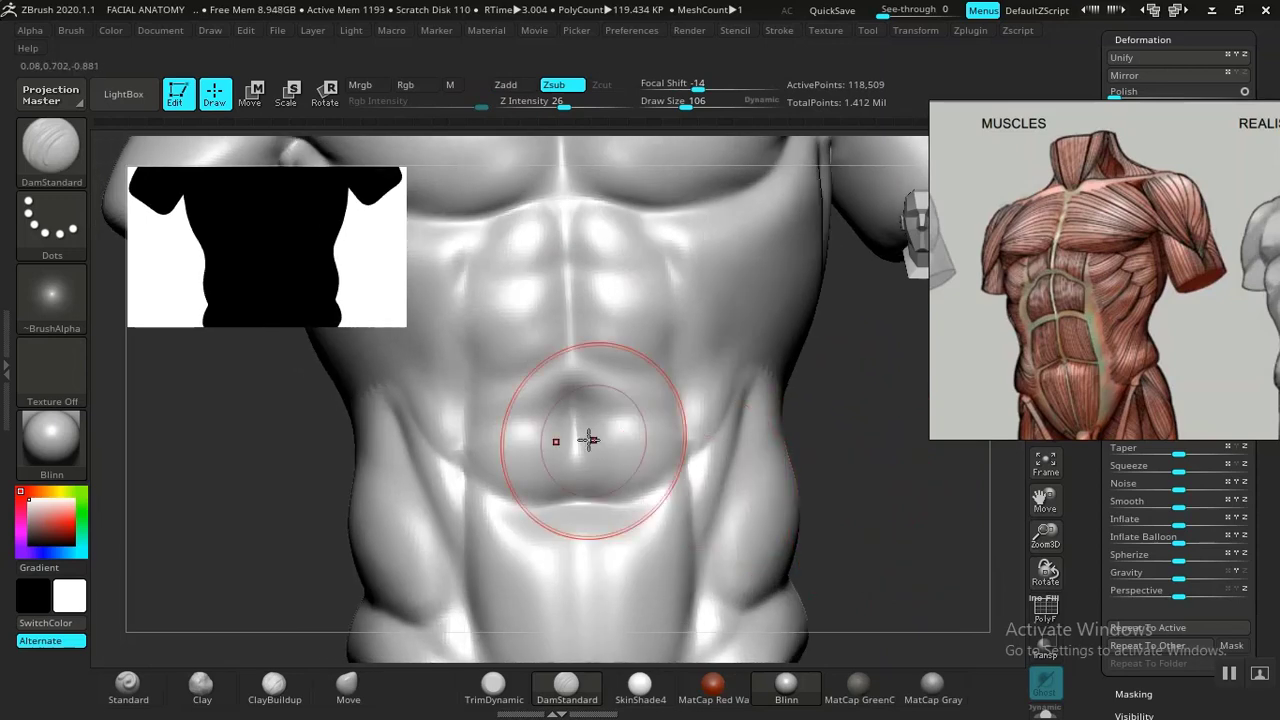
mouse_move(912, 491)
left_mouse_down()
mouse_move(903, 506)
mouse_move(583, 586)
left_mouse_up()
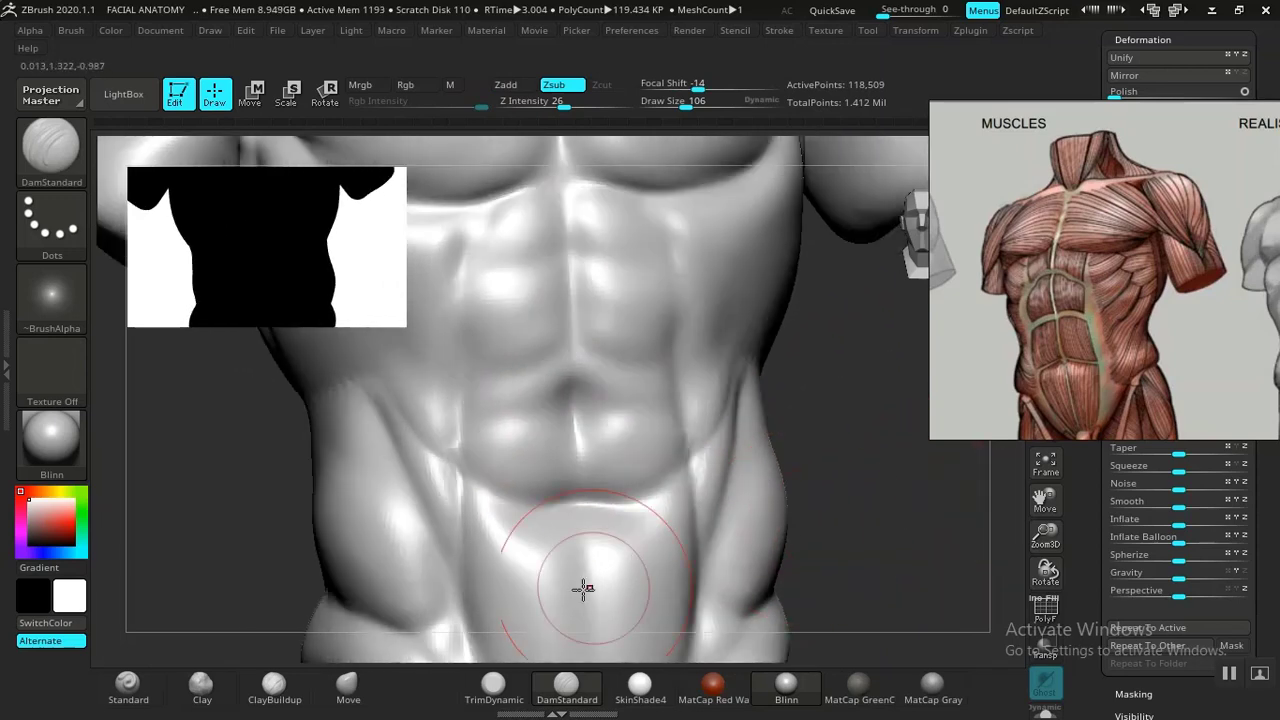
Build up the lowest pair of abdominal blocks with ClayBuildup and smooth them into the surrounding surface
left_click(274, 686)
mouse_move(558, 446)
left_mouse_down()
mouse_move(571, 386)
mouse_move(540, 396)
left_mouse_up()
key("shift")
key("f")
mouse_move(801, 527)
left_mouse_down("alt")
mouse_move(811, 551)
mouse_move(864, 505)
mouse_move(886, 506)
mouse_move(806, 506)
left_mouse_up("alt")
left_click_drag(677, 506, 662, 493)
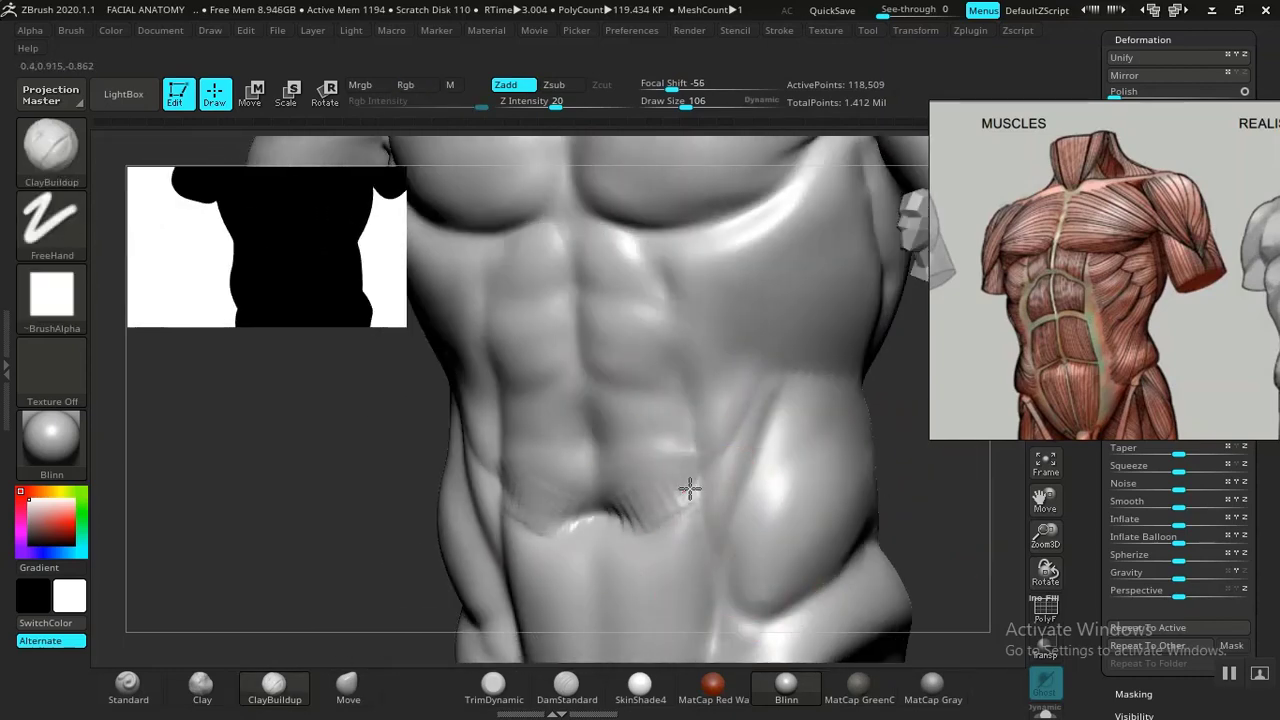
key("shift")
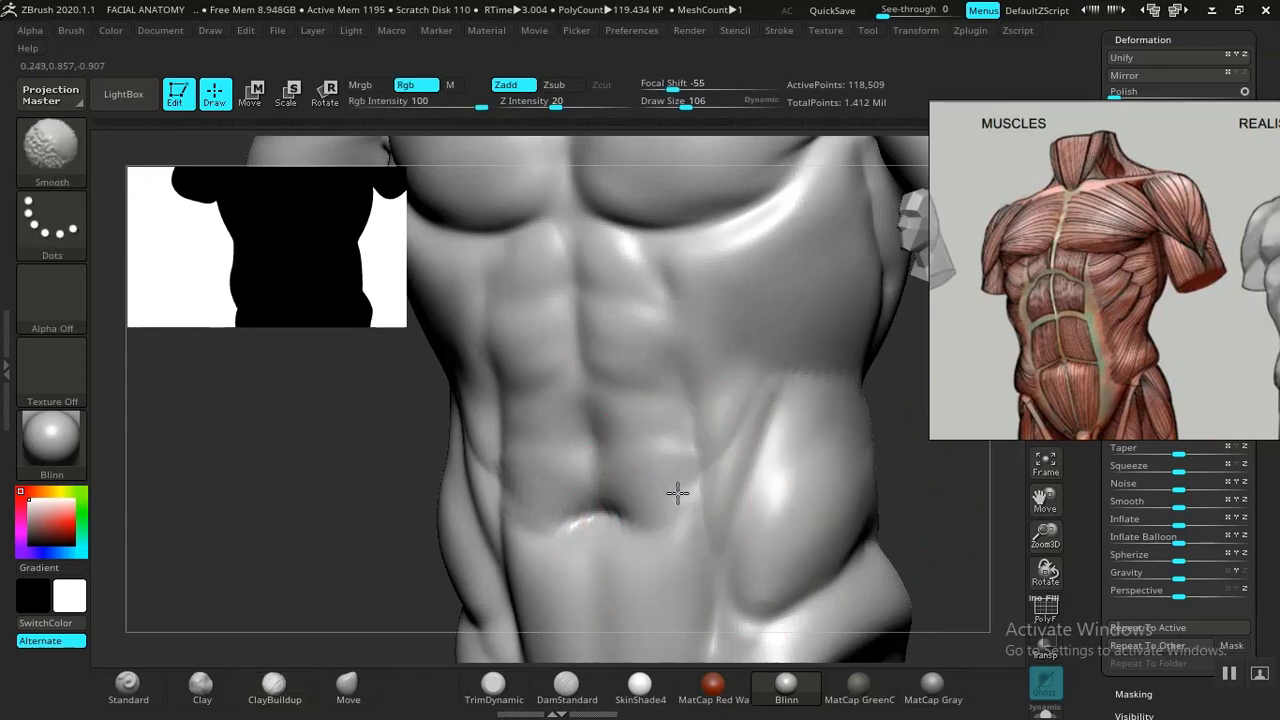
Fill out the lower abdomen on both sides of the midline with ClayBuildup and smooth the strokes
mouse_move(940, 480)
left_mouse_down()
mouse_move(863, 491)
mouse_move(790, 457)
mouse_move(749, 457)
mouse_move(754, 437)
mouse_move(788, 497)
mouse_move(694, 503)
left_mouse_up()
left_click_drag(834, 514, 651, 509, "alt")
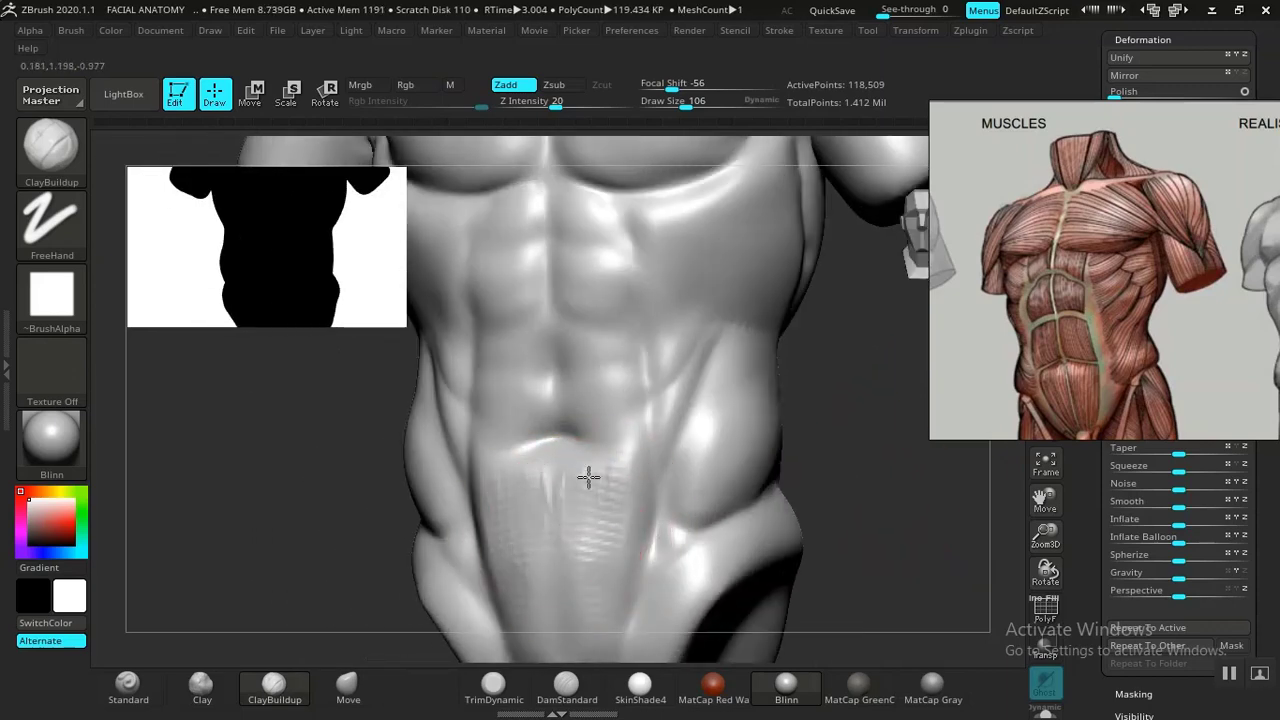
left_click_drag(579, 483, 531, 580, "shift")
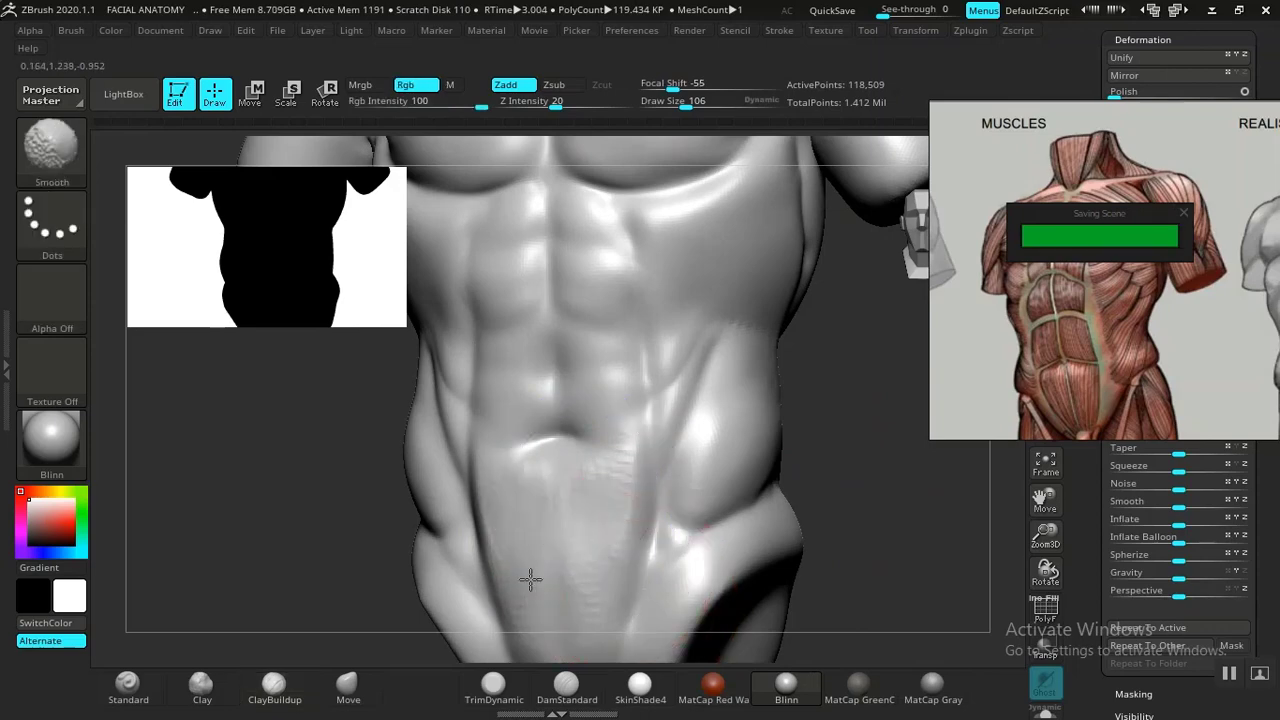
Add ClayBuildup volume to the ribcage below the pectoral and smooth the area toward the armpit
mouse_move(831, 491)
left_mouse_down()
mouse_move(946, 491)
mouse_move(823, 509)
mouse_move(812, 497)
mouse_move(837, 517)
mouse_move(807, 488)
mouse_move(837, 529)
mouse_move(871, 529)
mouse_move(822, 597)
mouse_move(790, 540)
left_mouse_up()
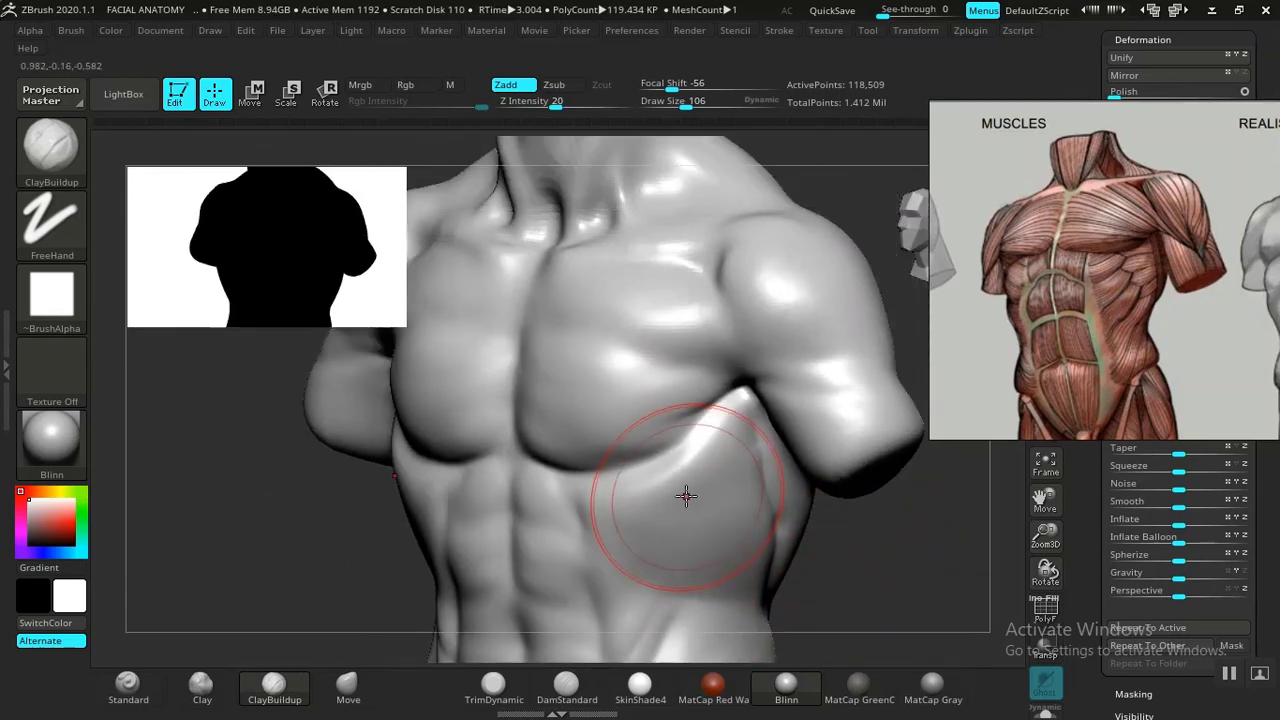
mouse_move(645, 497)
left_mouse_down()
mouse_move(659, 478)
mouse_move(721, 488)
mouse_move(603, 509)
left_mouse_up()
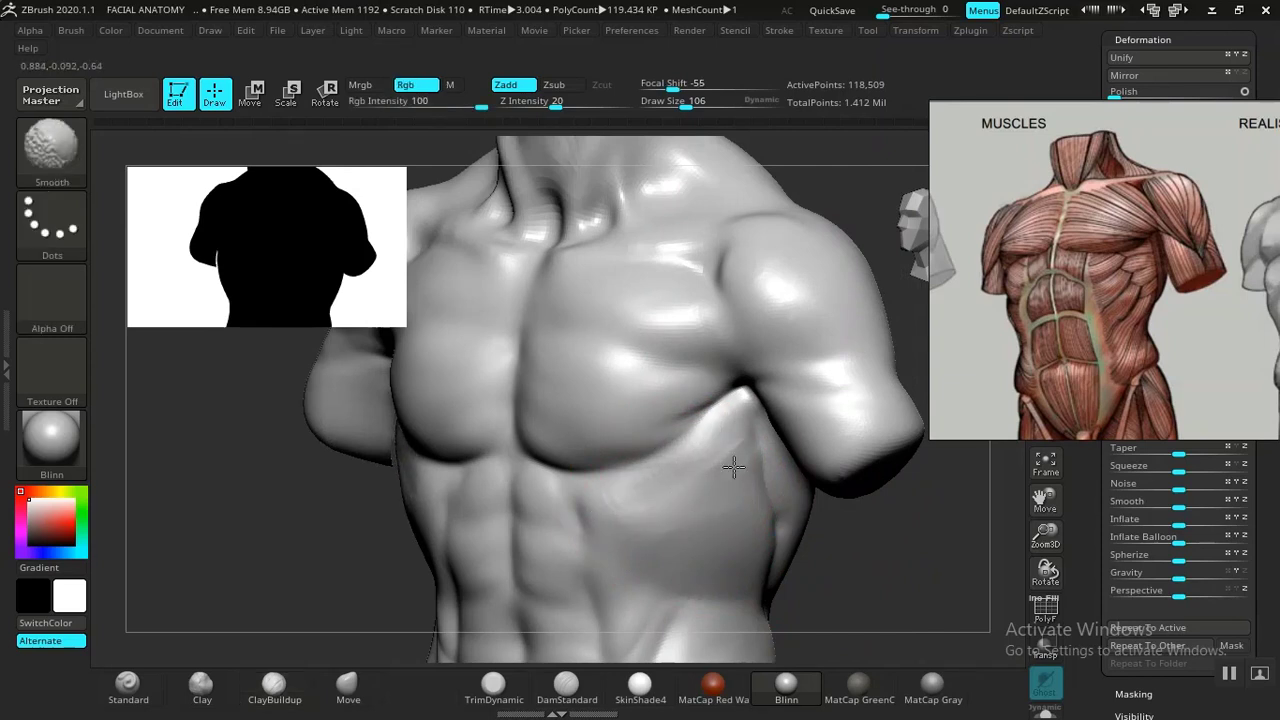
mouse_move(860, 530)
left_mouse_down()
mouse_move(914, 537)
mouse_move(818, 580)
mouse_move(778, 566)
mouse_move(885, 580)
mouse_move(843, 583)
left_mouse_up()
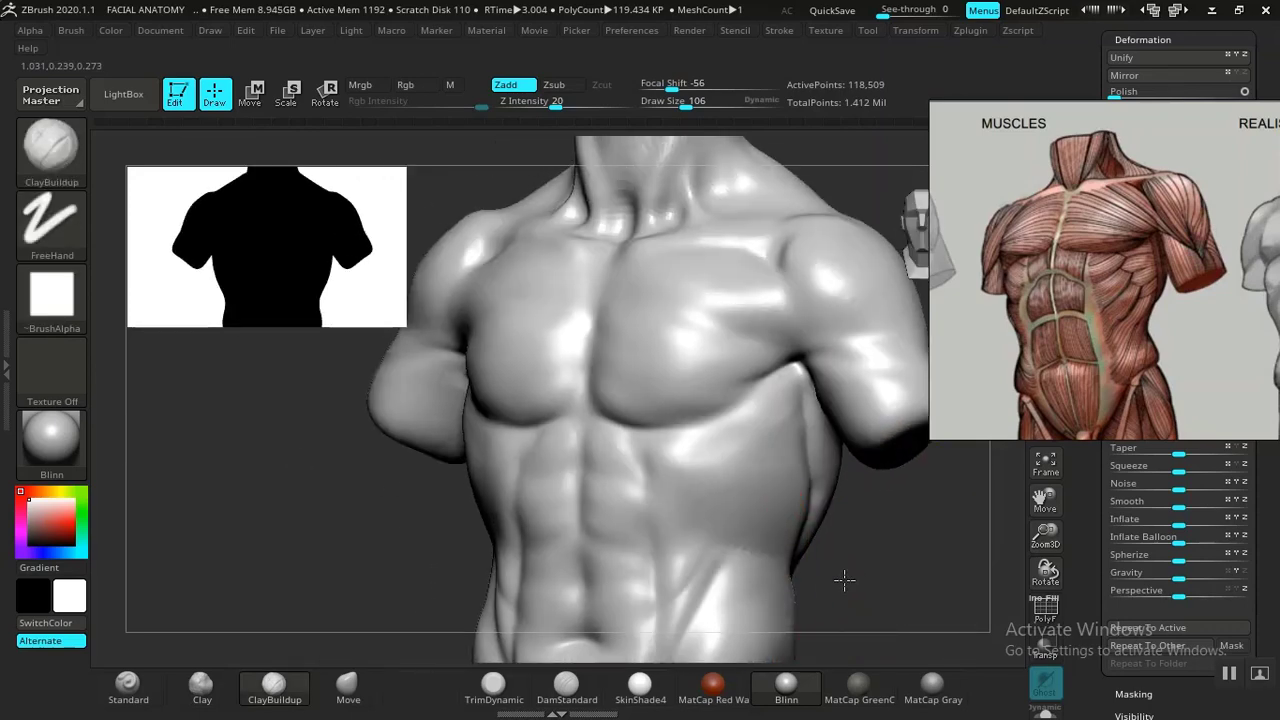
Sharpen the crease under the pectoral from the sternum to the armpit with DamStandard
left_click(565, 690)
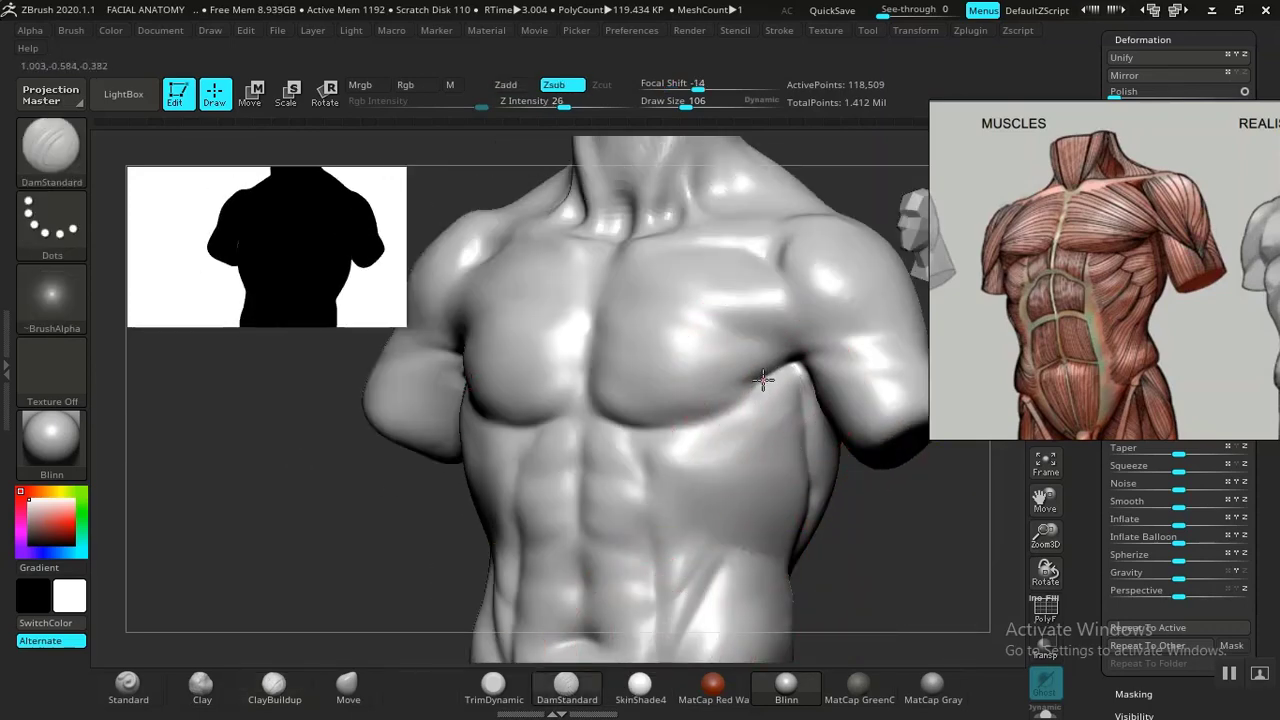
left_click_drag(686, 422, 768, 372)
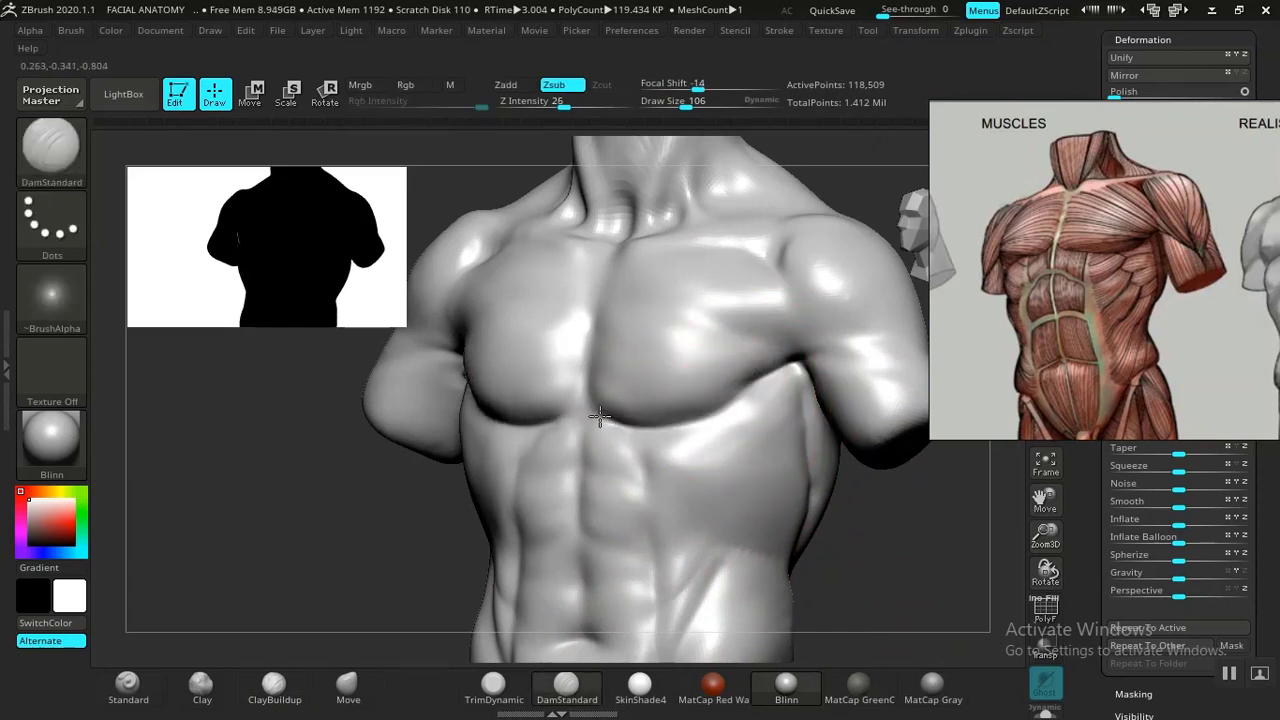
left_click_drag(635, 424, 703, 412)
mouse_move(923, 554)
left_mouse_down("shift")
mouse_move(882, 540)
mouse_move(886, 580)
mouse_move(908, 569)
mouse_move(876, 581)
mouse_move(914, 558)
left_mouse_up("shift")
key("ctrl")
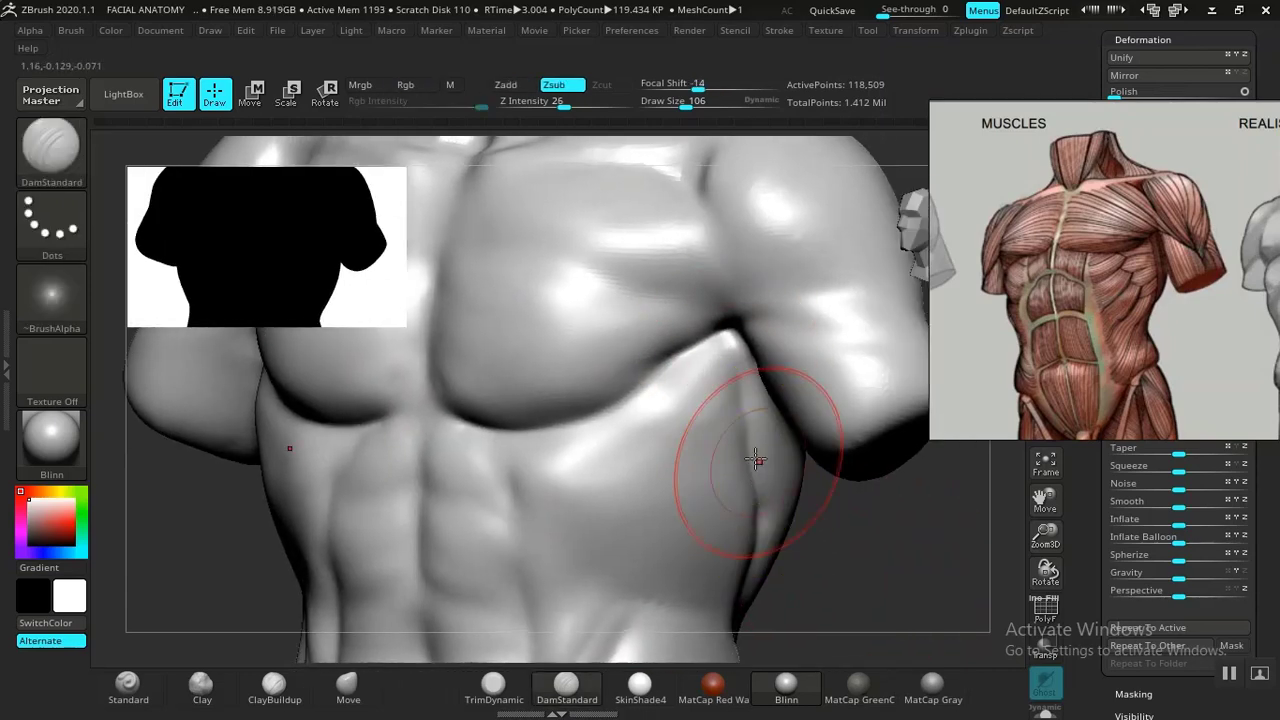
Undo the DamStandard stroke below the armpit and smooth the outer side of the ribcage
left_click_drag(736, 378, 737, 371)
key("ctrl+z")
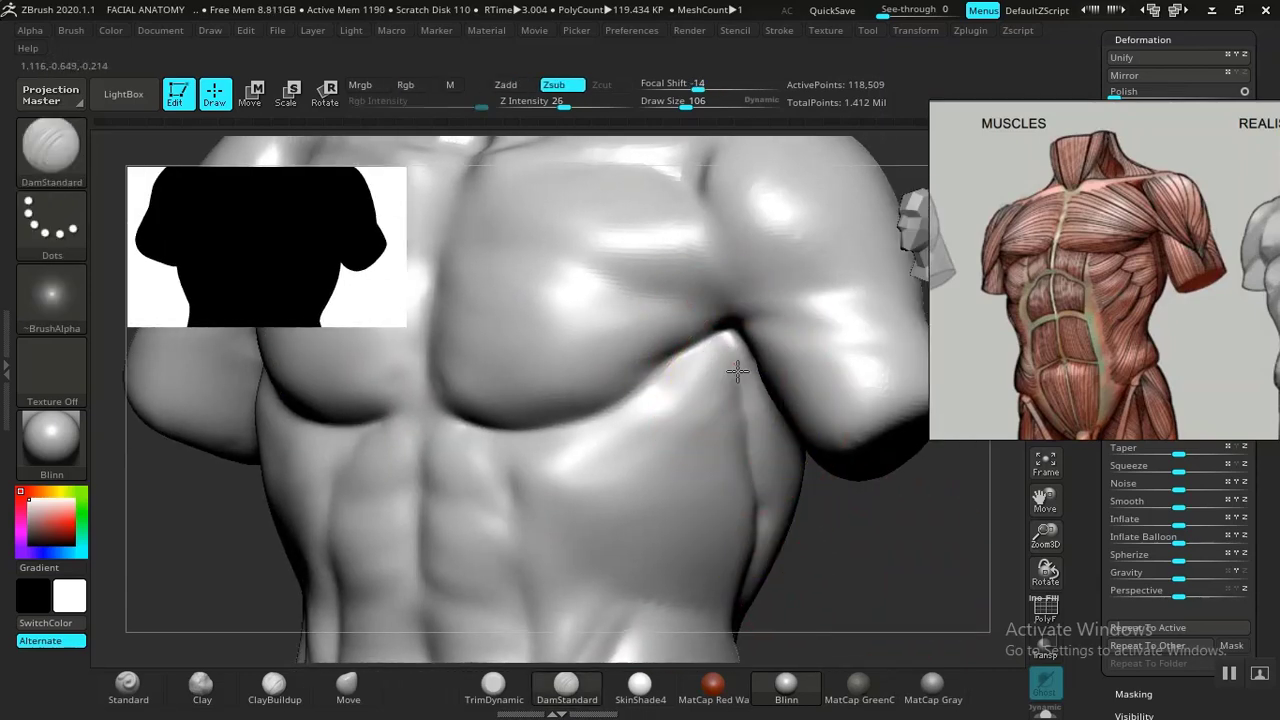
left_click_drag(741, 466, 704, 460, "shift")
mouse_move(867, 541)
left_mouse_down("alt")
mouse_move(811, 506)
mouse_move(808, 480)
left_mouse_up("alt")
mouse_move(890, 582)
left_mouse_down("alt")
mouse_move(891, 629)
mouse_move(860, 507)
mouse_move(740, 280)
left_mouse_up("alt")
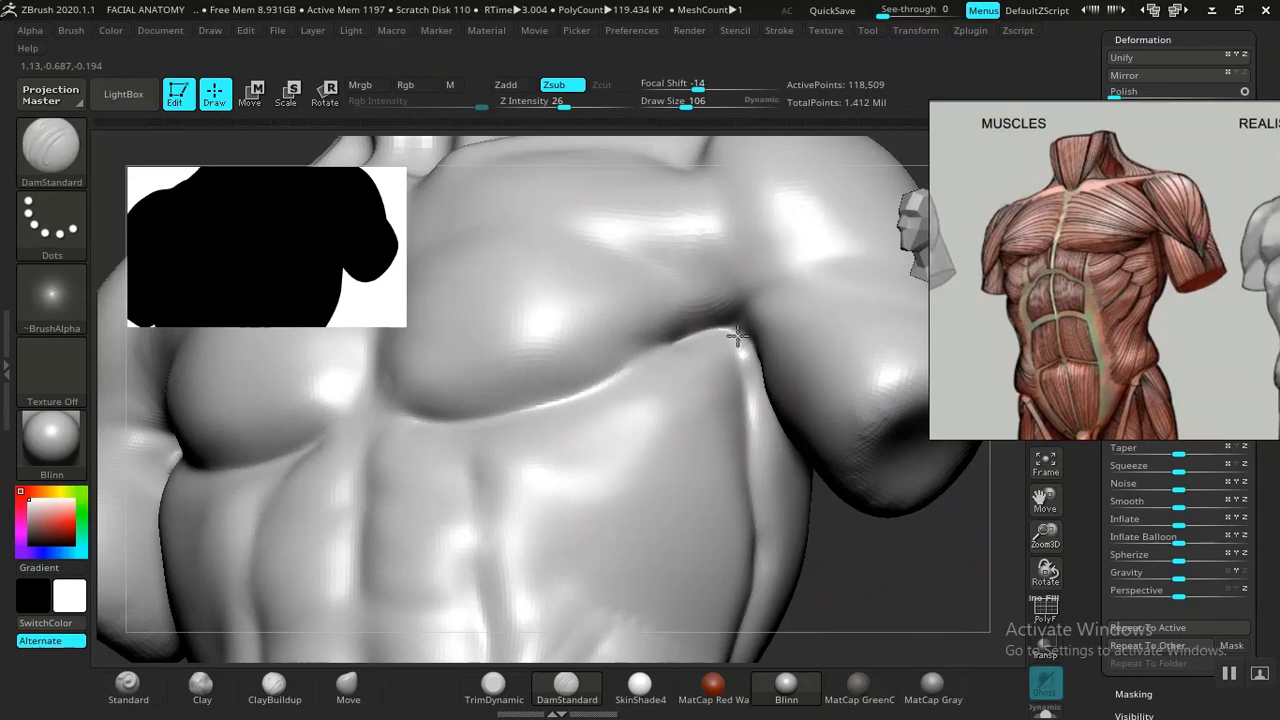
mouse_move(912, 590)
left_mouse_down("alt")
mouse_move(849, 560)
mouse_move(863, 580)
left_mouse_up("alt")
mouse_move(836, 494)
left_mouse_down("alt")
mouse_move(834, 552)
mouse_move(863, 578)
mouse_move(731, 412)
left_mouse_up("alt")
mouse_move(794, 562)
left_mouse_down()
mouse_move(823, 594)
mouse_move(831, 574)
mouse_move(838, 604)
left_mouse_up()
left_click_drag(545, 490, 529, 322)
mouse_move(880, 580)
left_mouse_down()
mouse_move(883, 560)
mouse_move(771, 569)
mouse_move(862, 578)
mouse_move(857, 520)
mouse_move(834, 500)
mouse_move(843, 510)
mouse_move(811, 523)
mouse_move(846, 548)
mouse_move(877, 531)
mouse_move(865, 510)
left_mouse_up()
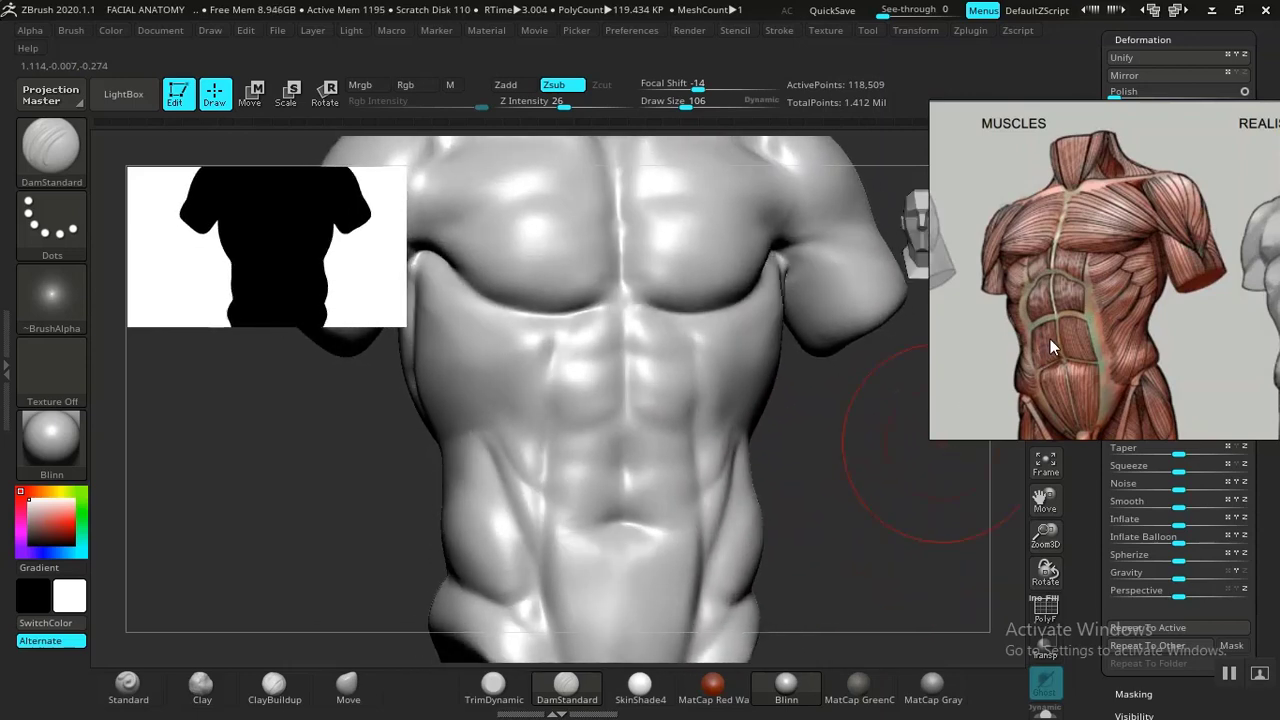
Build up the abdominal blocks above the navel with ClayBuildup and smooth them, including the crease around the navel
scroll(1050, 338, "down", 2)
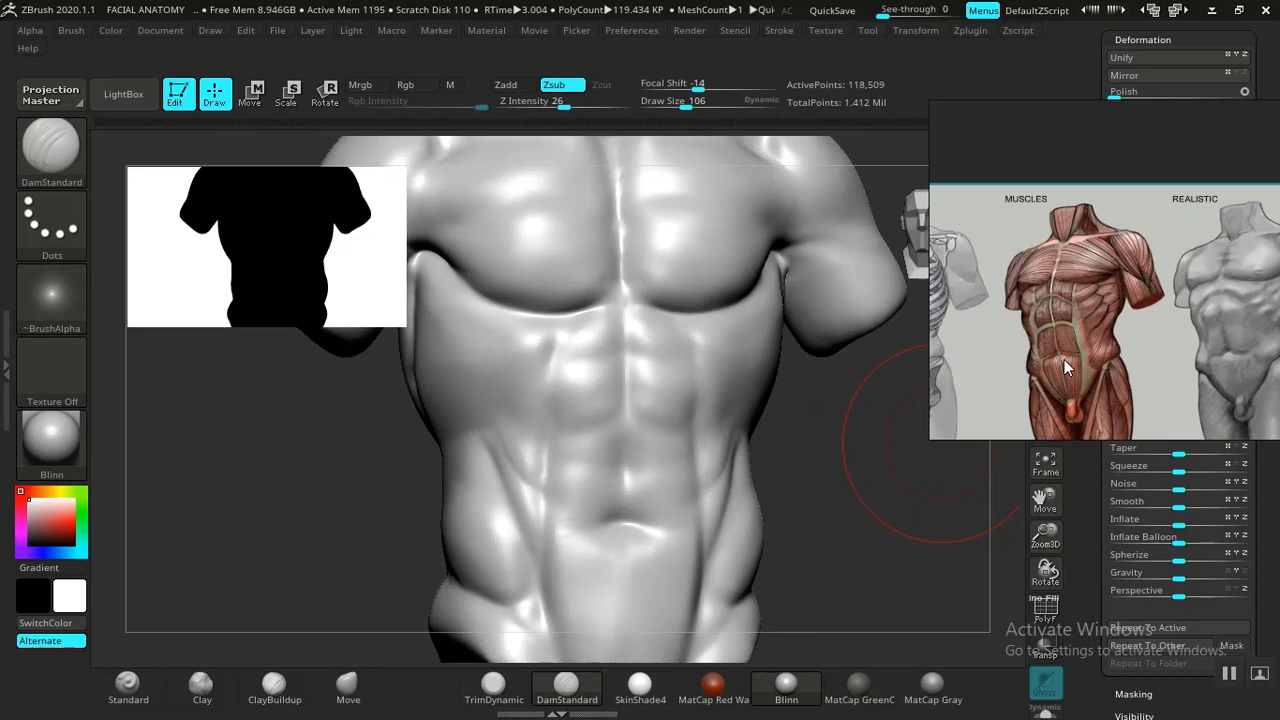
scroll(1064, 362, "up", 3)
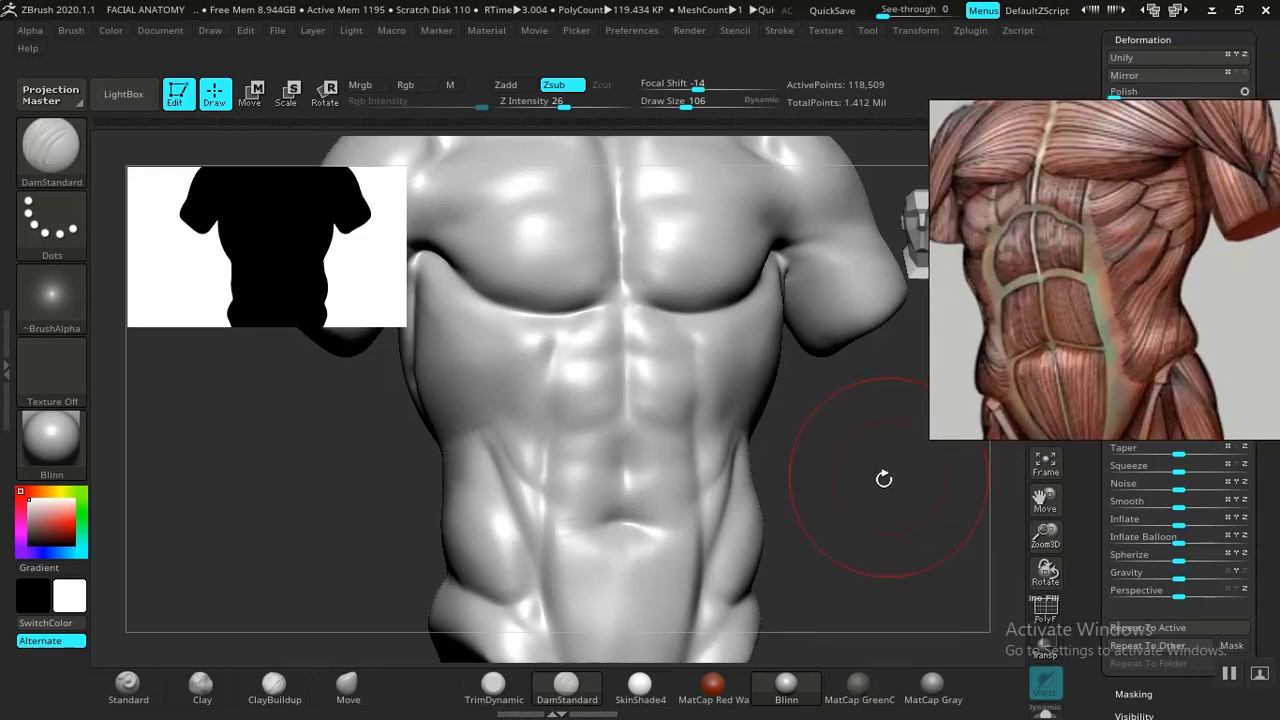
left_click_drag(834, 459, 640, 537)
left_click(273, 685)
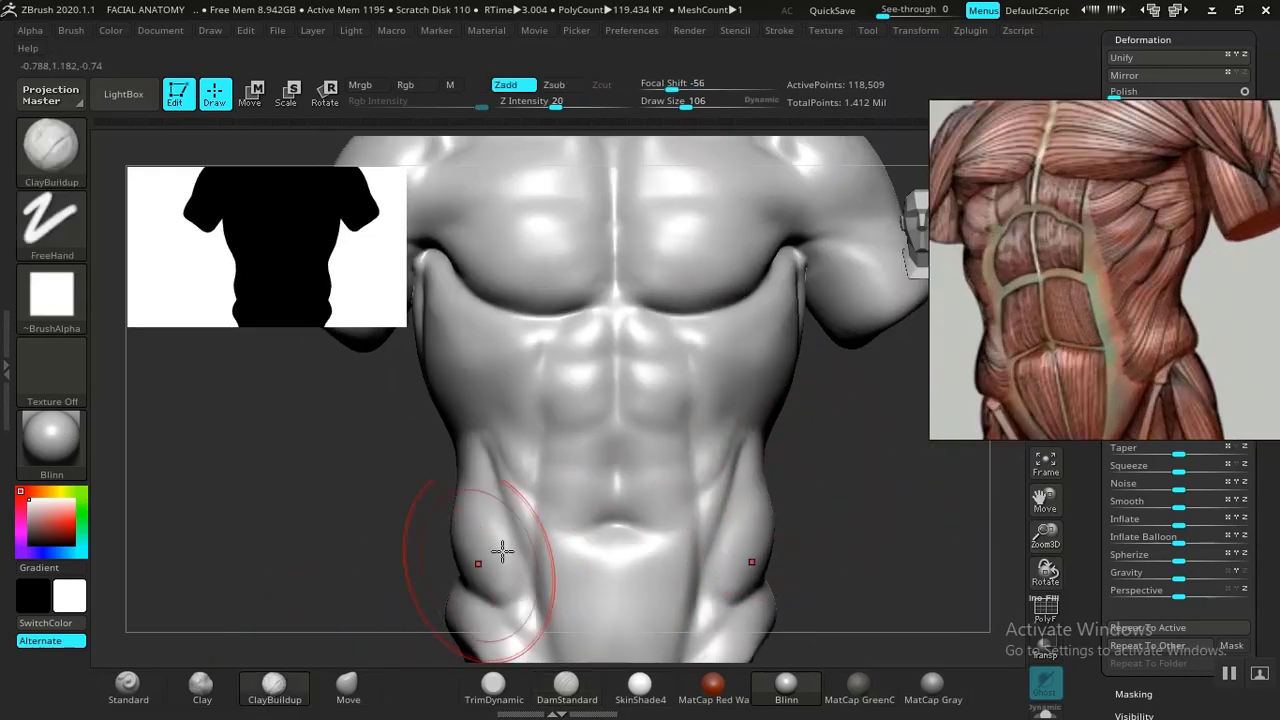
mouse_move(558, 501)
left_mouse_down()
mouse_move(598, 506)
mouse_move(575, 503)
mouse_move(570, 420)
mouse_move(554, 420)
mouse_move(590, 372)
mouse_move(583, 360)
mouse_move(577, 385)
left_mouse_up()
left_click_drag(592, 508, 604, 462, "shift")
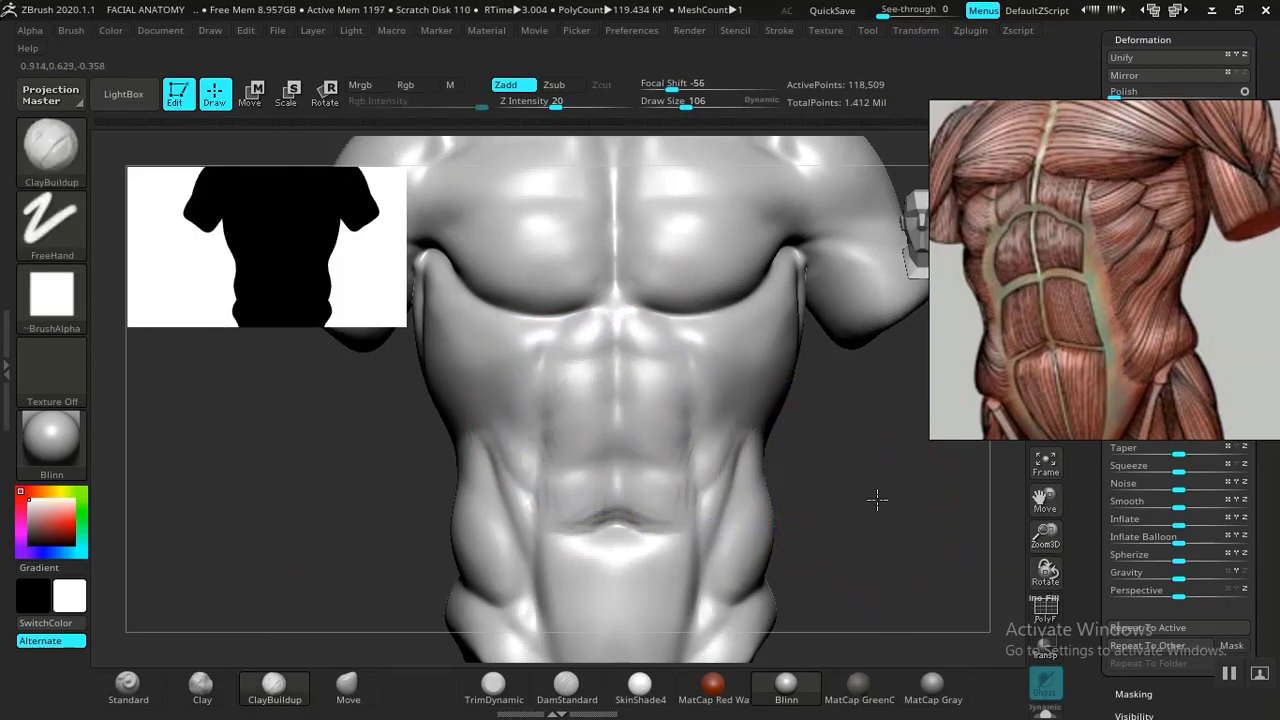
mouse_move(877, 500)
left_mouse_down()
mouse_move(851, 529)
mouse_move(846, 578)
left_mouse_up()
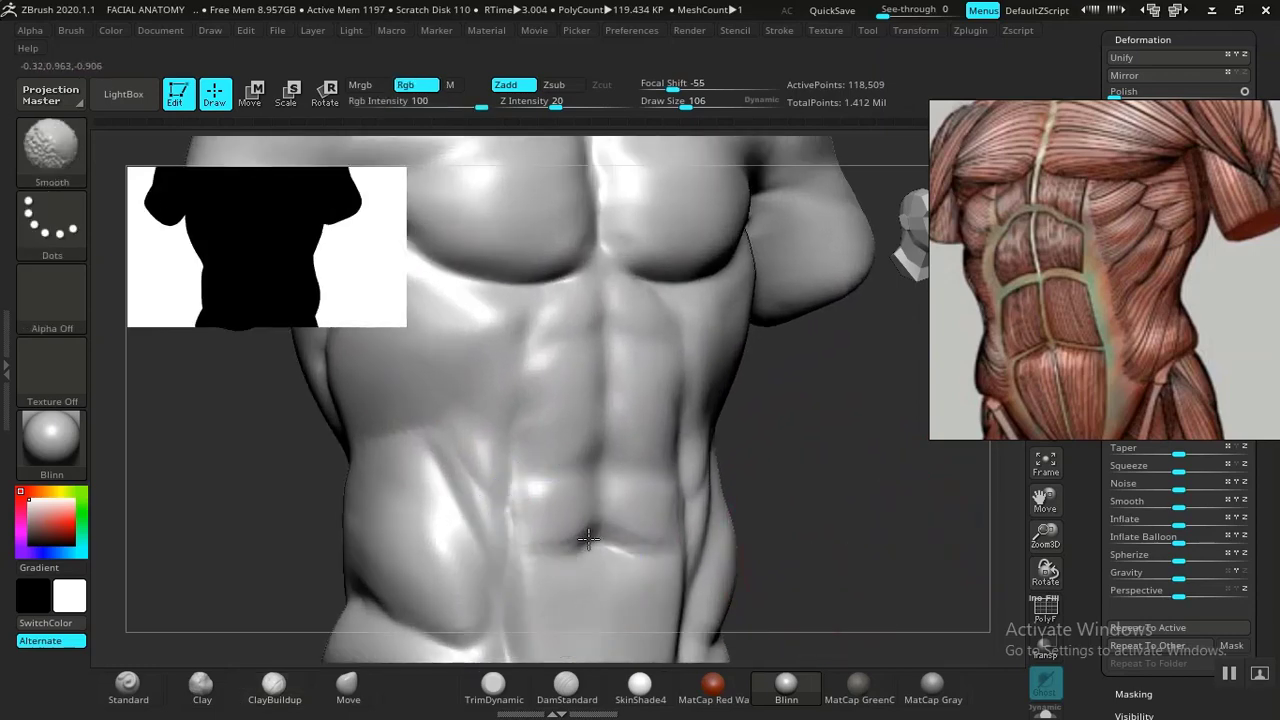
left_click_drag(588, 538, 612, 542, "shift")
left_click_drag(796, 560, 791, 525, "alt")
left_click_drag(793, 488, 811, 525)
Browse the reference board for a red écorché figure and examine the front of its torso up close
scroll(998, 354, "down", 6)
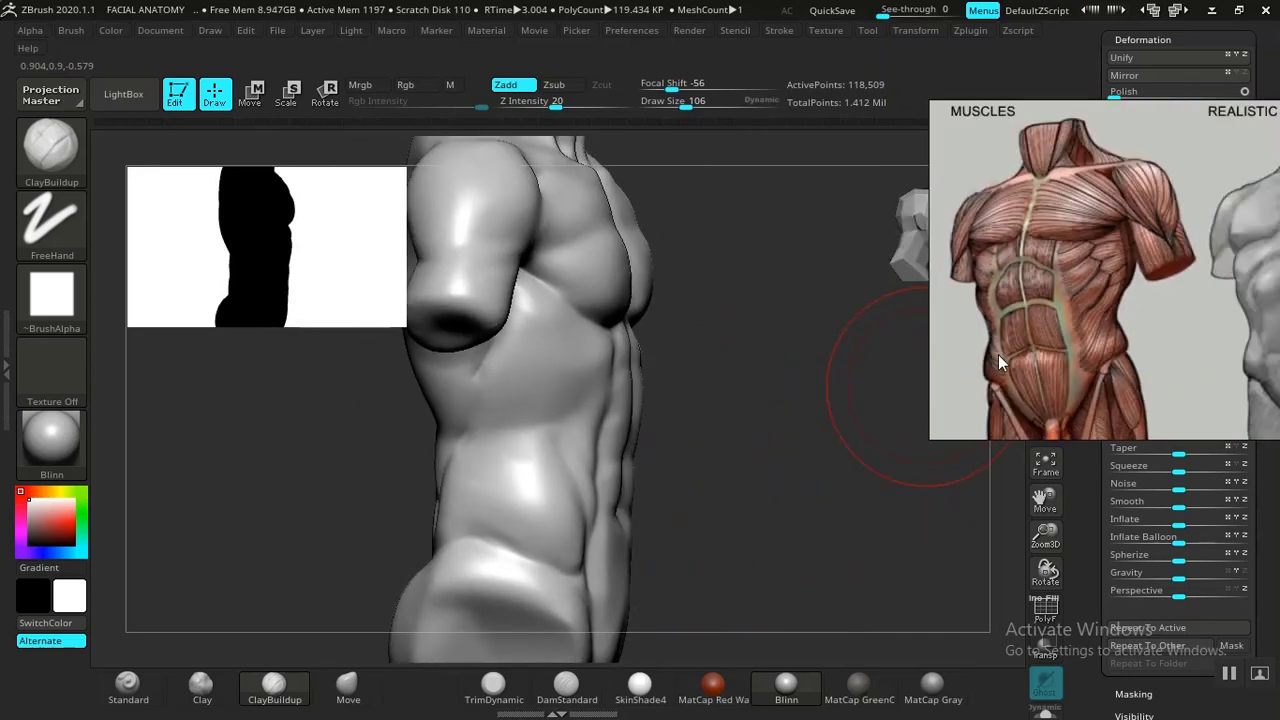
scroll(1062, 309, "up", 2)
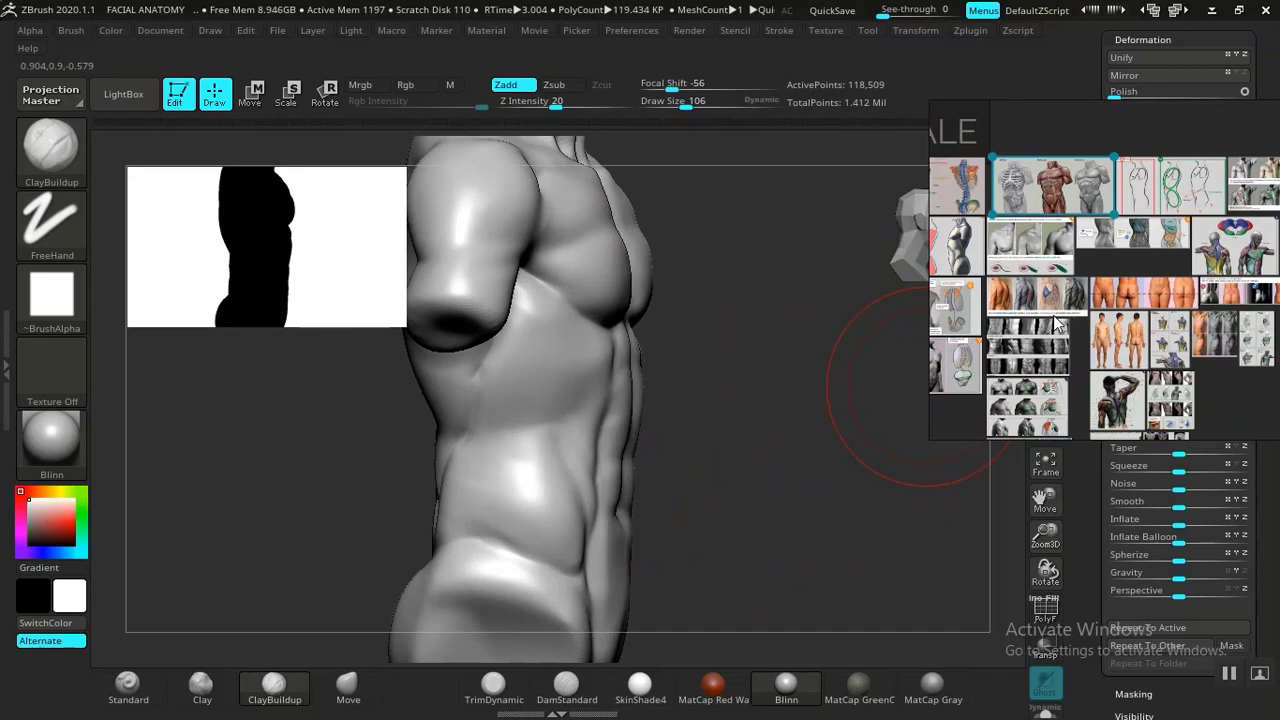
middle_click_drag(1056, 317, 1268, 244)
middle_click_drag(1151, 321, 1220, 80)
scroll(1111, 360, "down", 4)
middle_click_drag(1081, 381, 1203, 170)
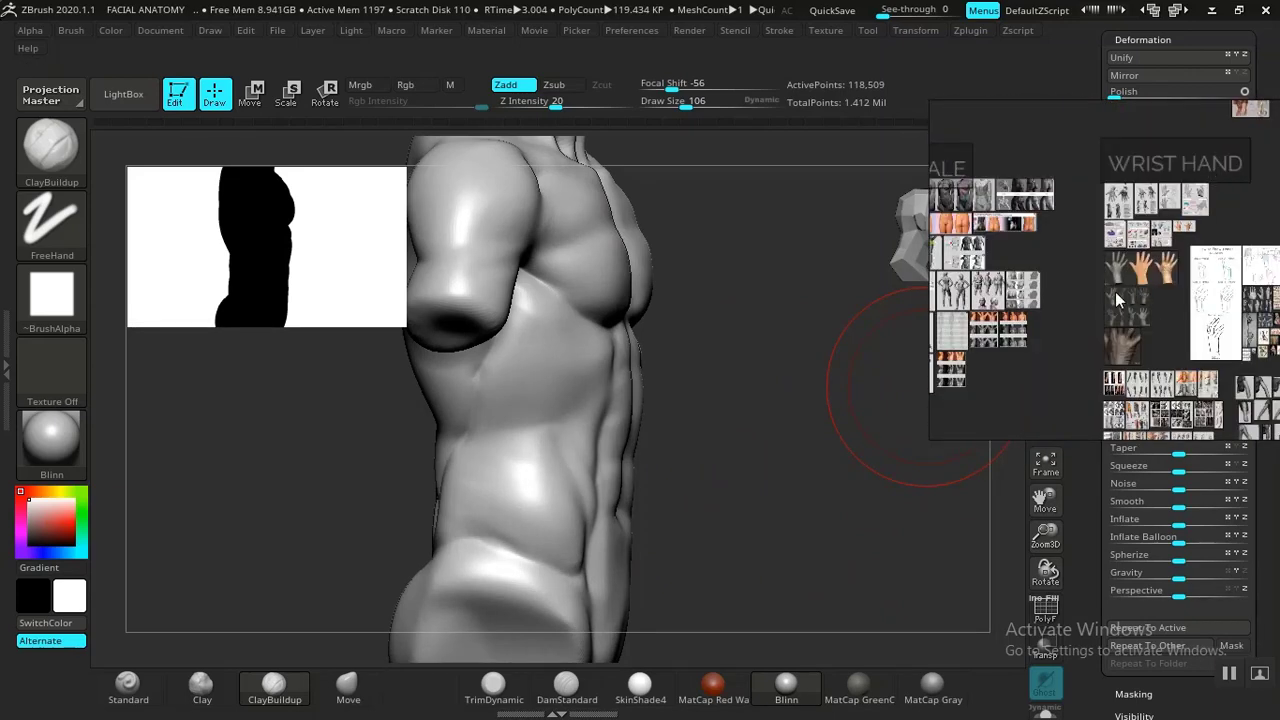
middle_click_drag(1116, 292, 1279, 167)
double_click(965, 391)
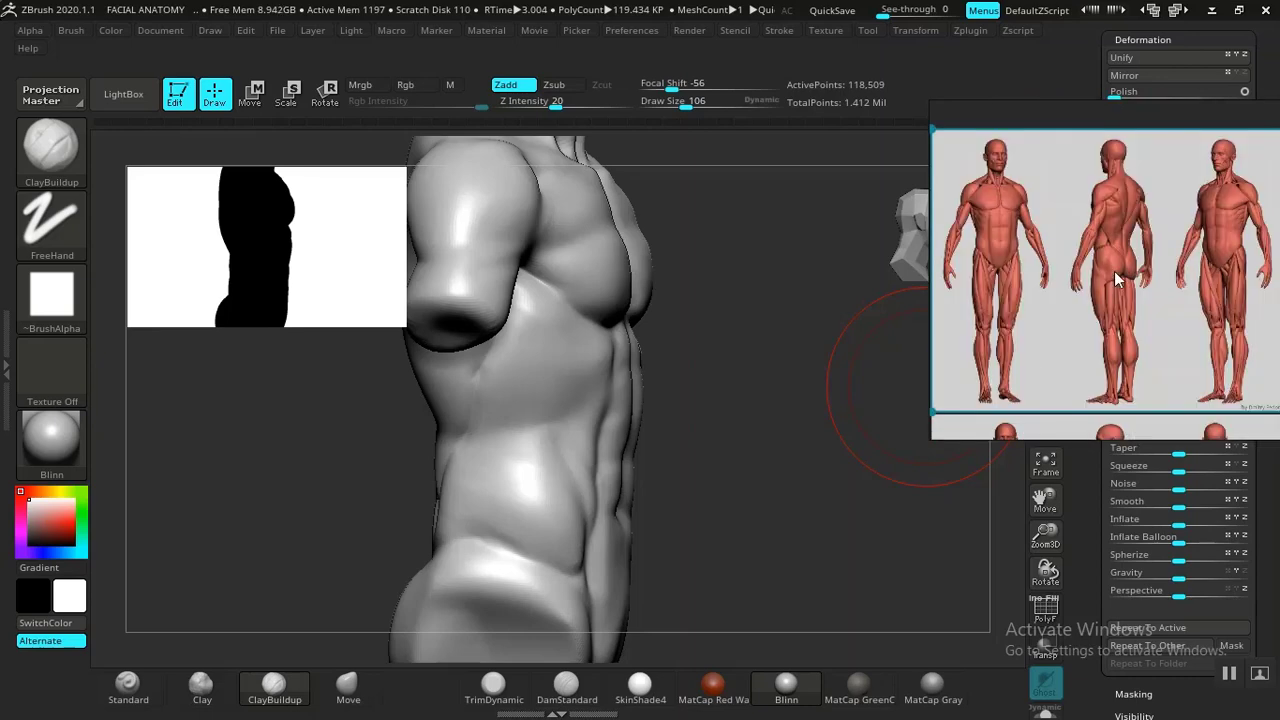
scroll(1114, 273, "up", 4)
middle_click_drag(957, 190, 992, 263)
scroll(1043, 256, "up", 2)
middle_click_drag(1138, 268, 1185, 258)
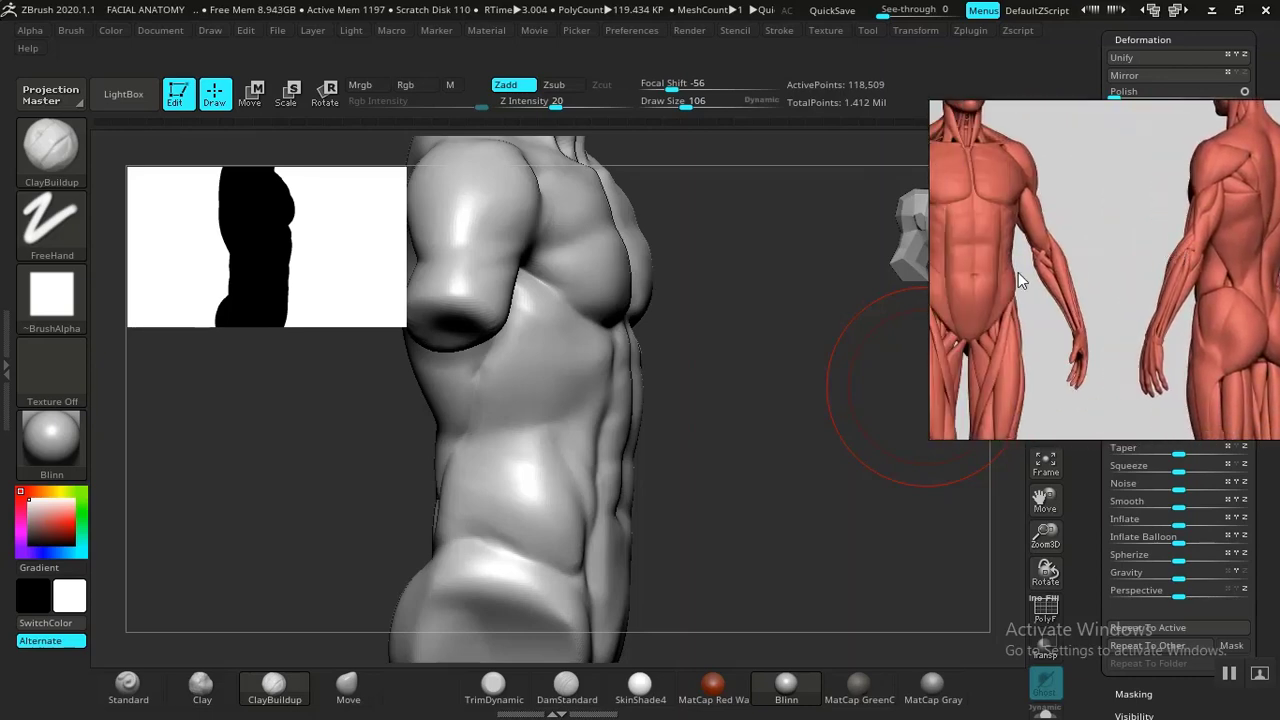
middle_click_drag(970, 274, 1102, 346)
scroll(1081, 294, "up", 3)
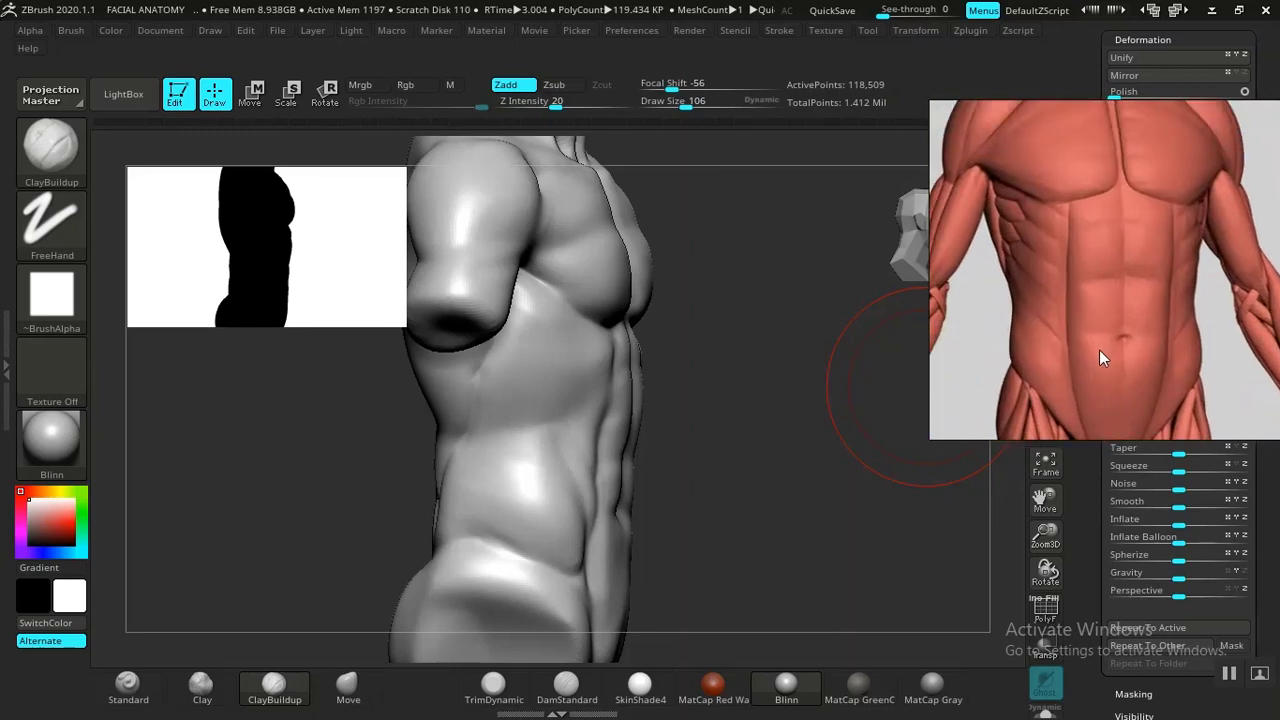
Fill the groove along the side of the ribcage below the armpit with ClayBuildup and smooth it into the surrounding surface
left_click_drag(778, 521, 700, 517)
left_click_drag(797, 480, 812, 606, "alt")
mouse_move(341, 484)
left_mouse_down()
mouse_move(414, 543)
mouse_move(466, 526)
left_mouse_up()
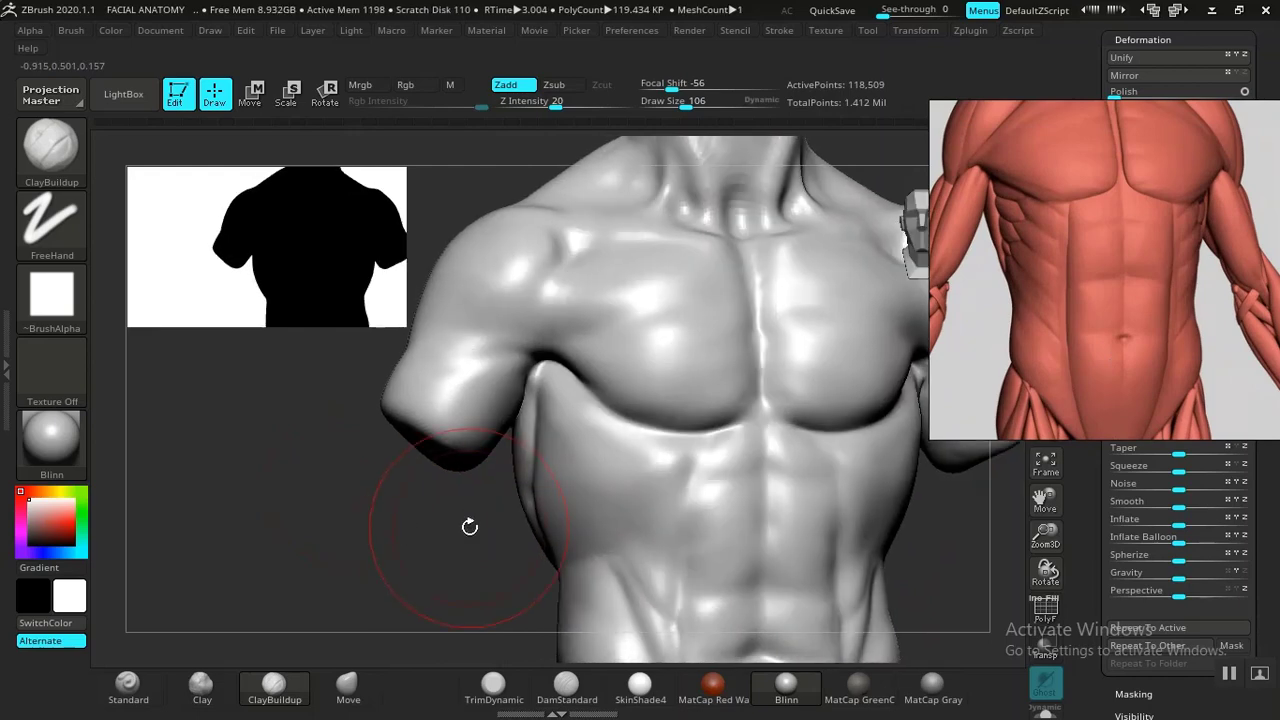
key("shift")
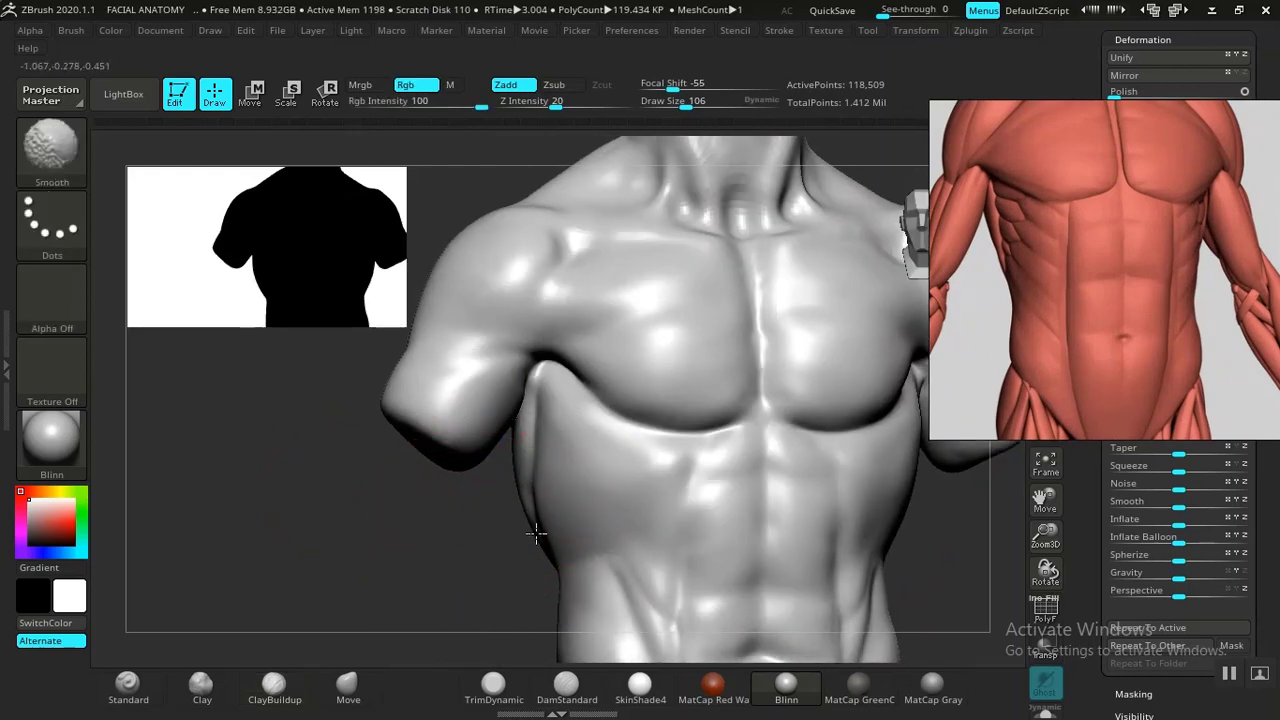
key("b")
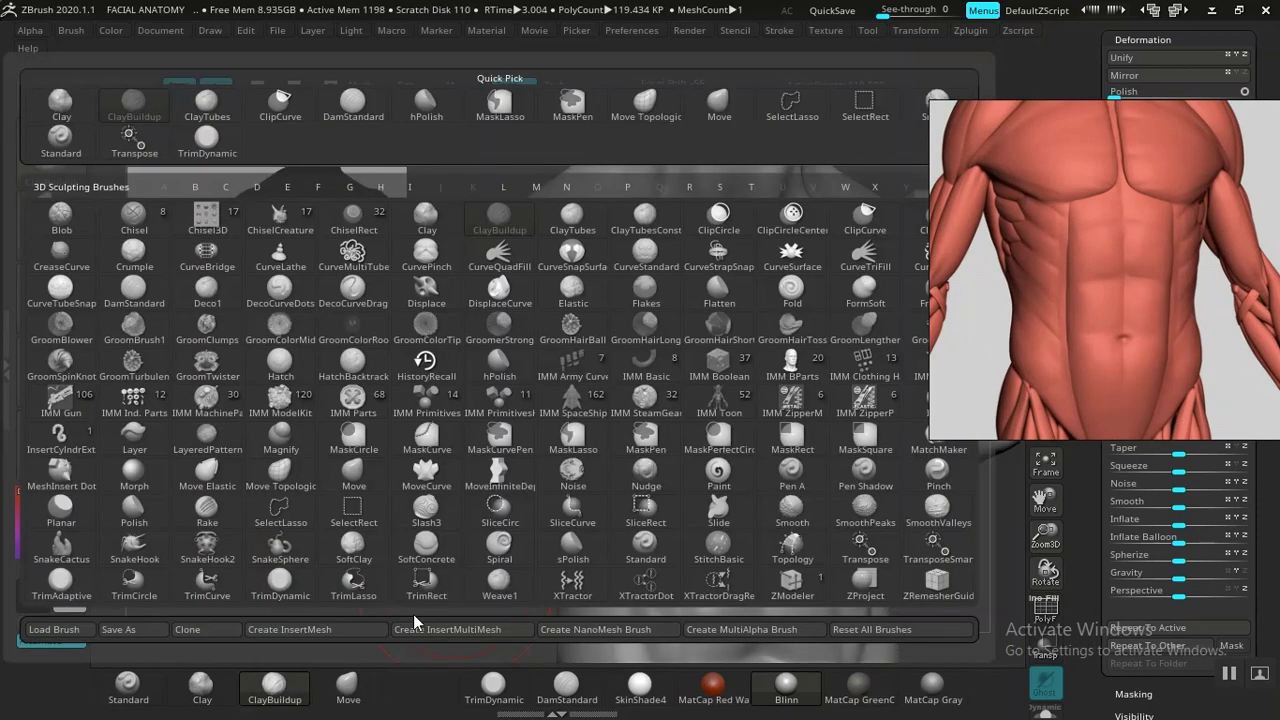
key("Escape")
left_click_drag(429, 580, 514, 434)
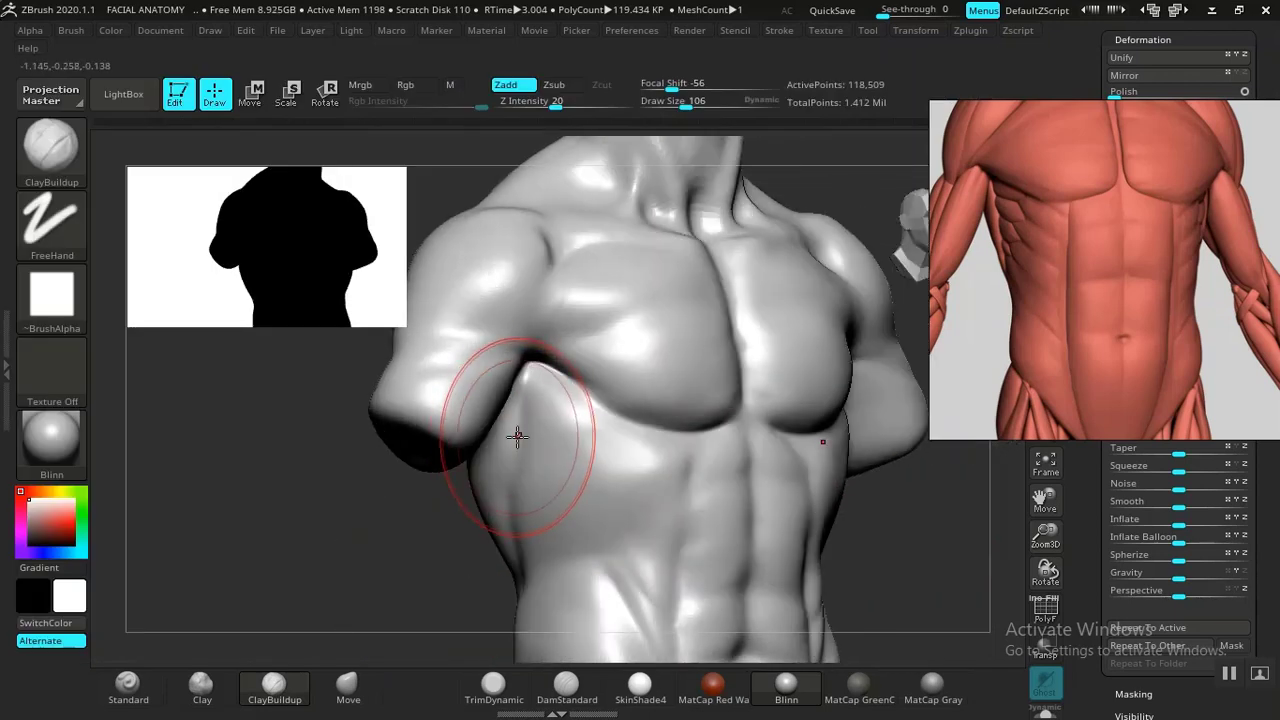
key("shift")
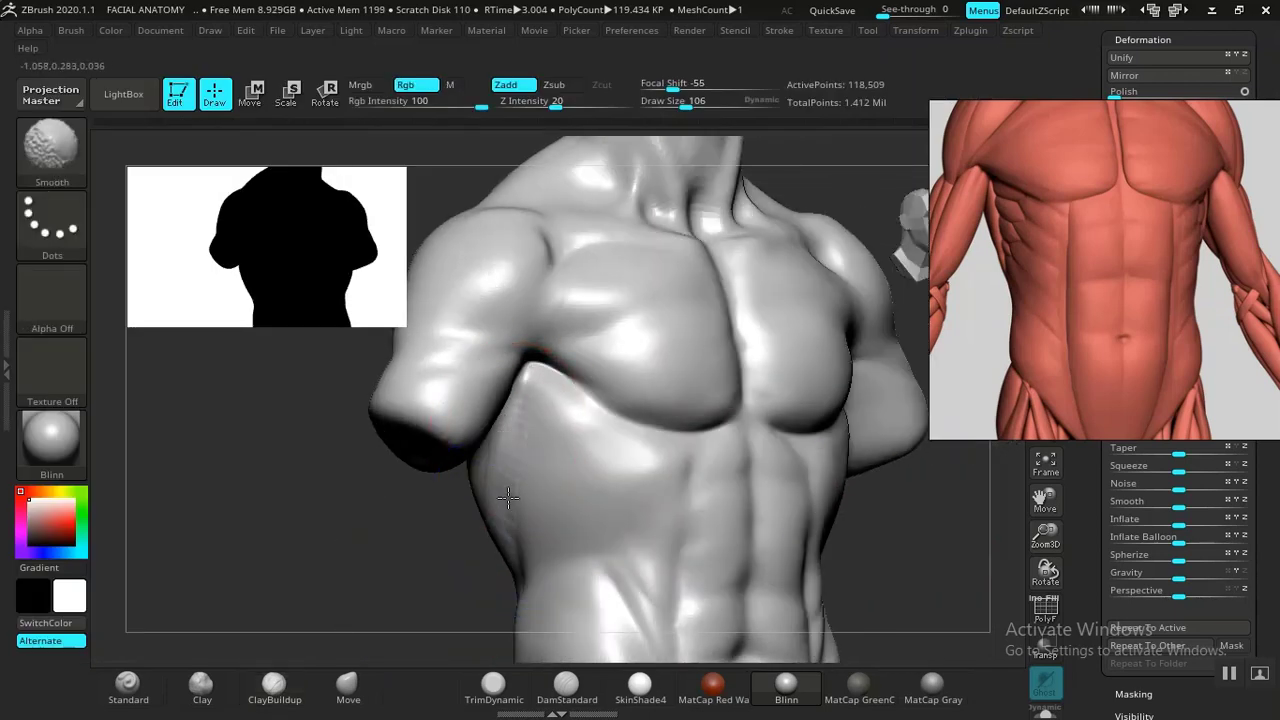
mouse_move(423, 531)
left_mouse_down()
mouse_move(374, 542)
mouse_move(480, 537)
left_mouse_up()
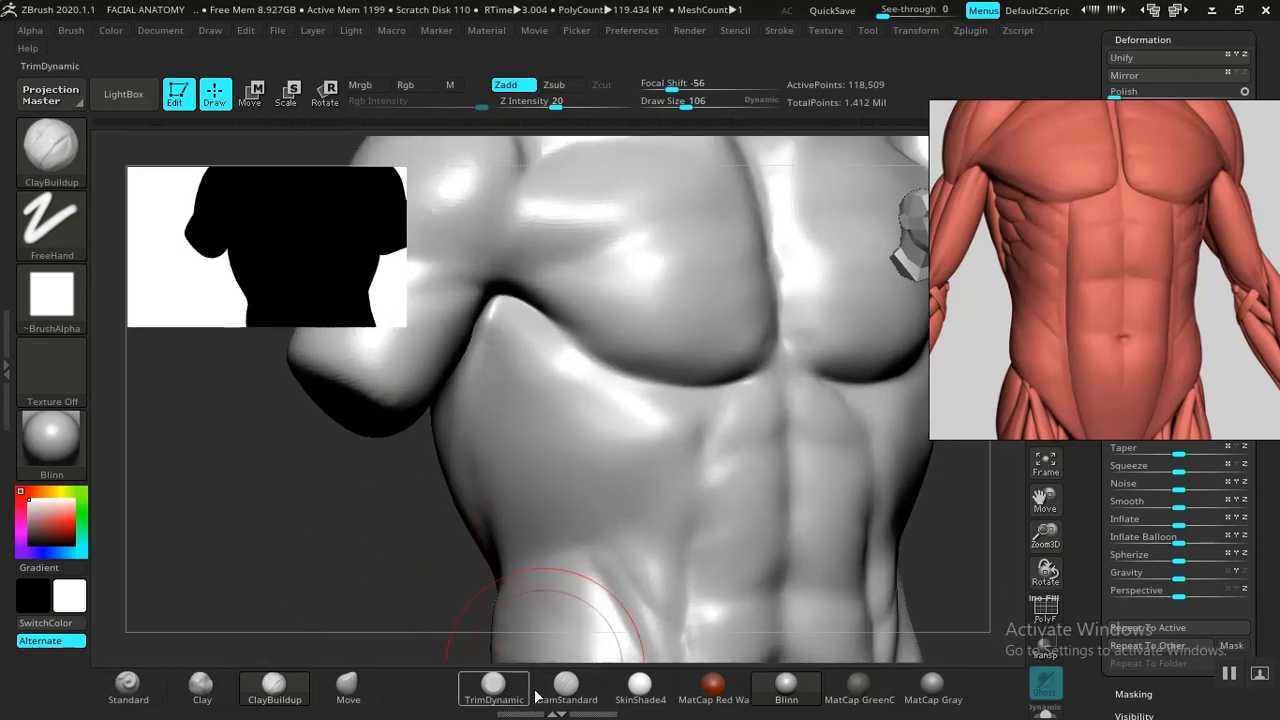
Switch to the DamStandard brush and bring up an écorché reference close-up of the serratus and external oblique muscles
left_click(566, 685)
mouse_move(359, 573)
left_mouse_down()
mouse_move(386, 586)
mouse_move(374, 589)
mouse_move(607, 436)
left_mouse_up()
scroll(1108, 300, "down", 6)
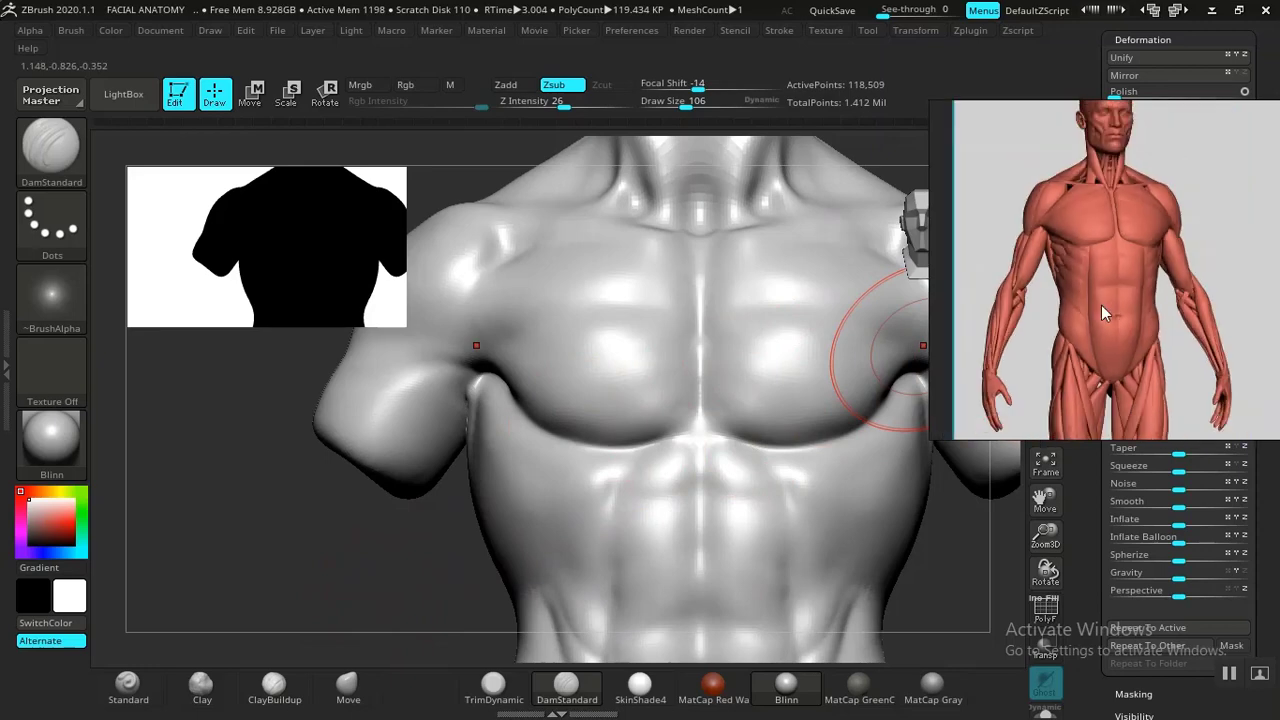
scroll(1118, 330, "down", 4)
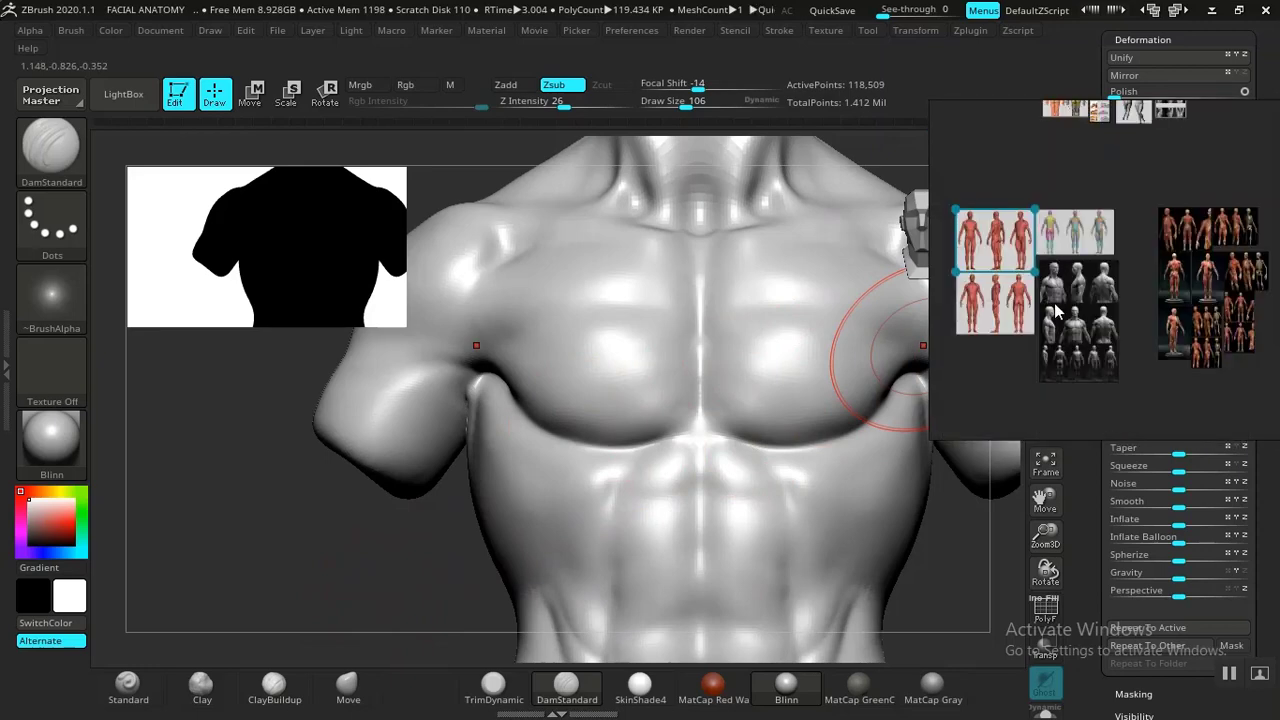
scroll(1172, 298, "up", 5)
scroll(1172, 298, "up", 6)
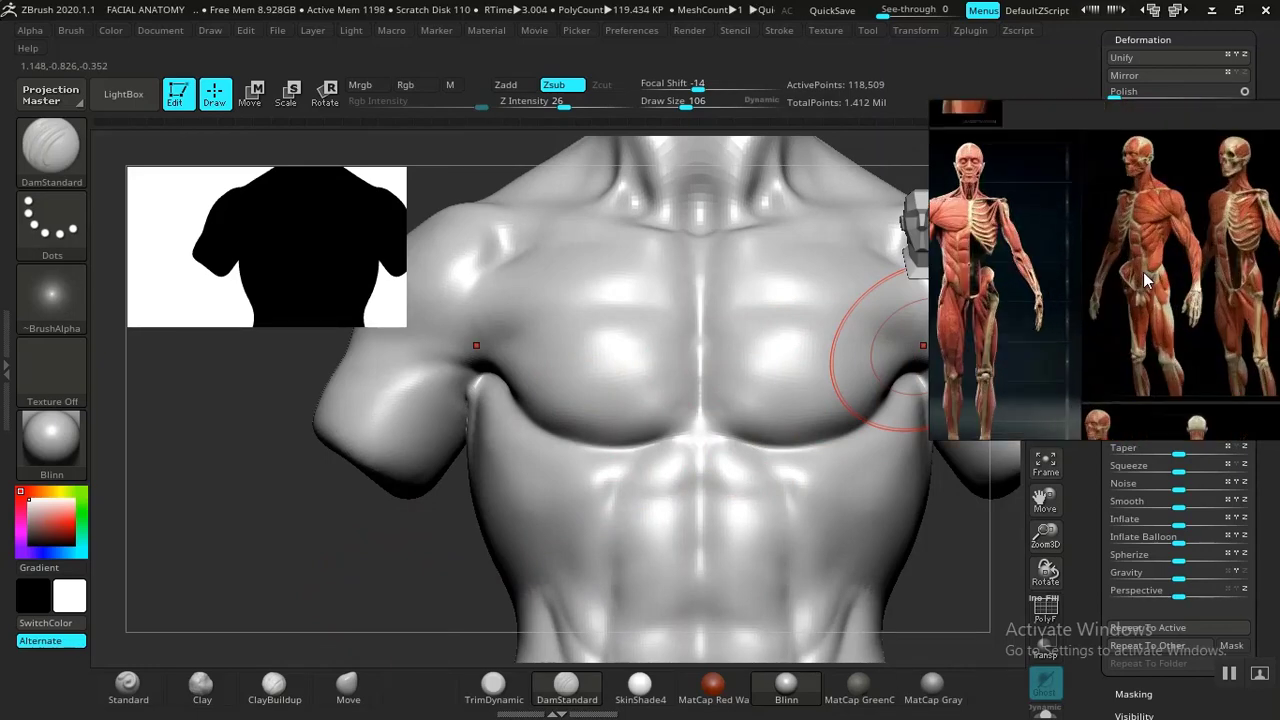
scroll(1111, 331, "down", 4)
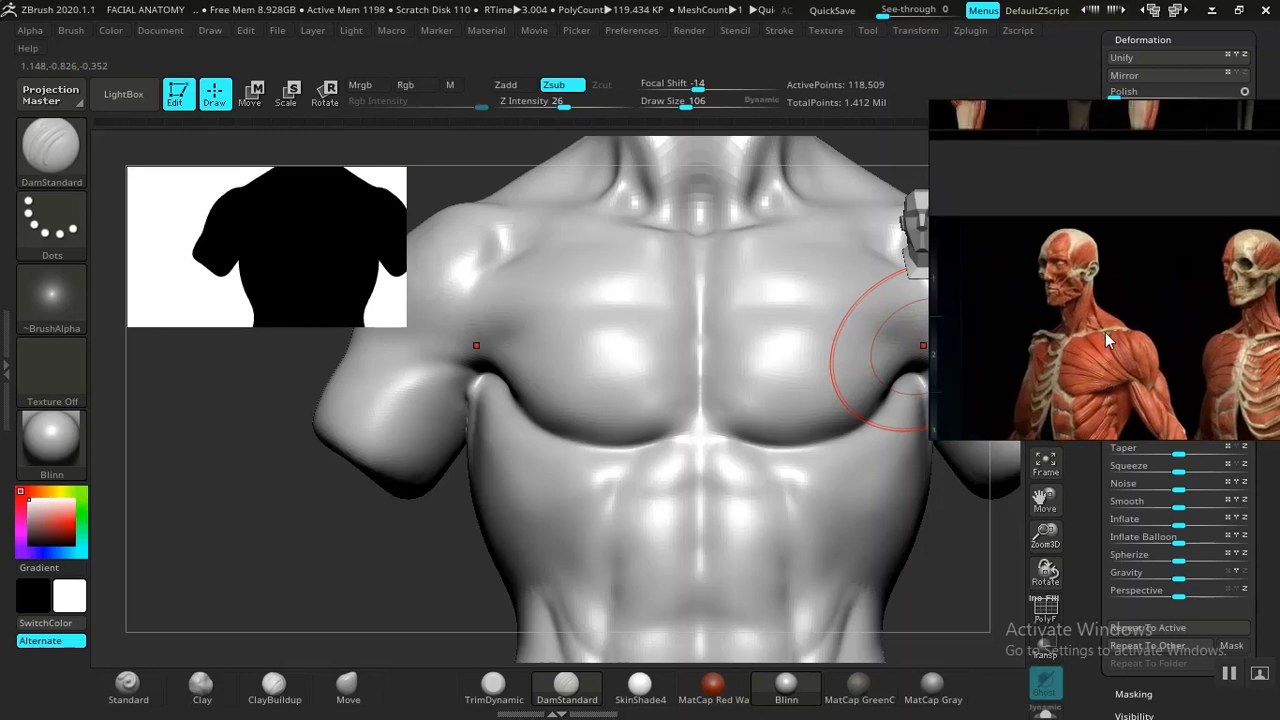
middle_click_drag(1103, 373, 1111, 457)
scroll(1105, 390, "up", 6)
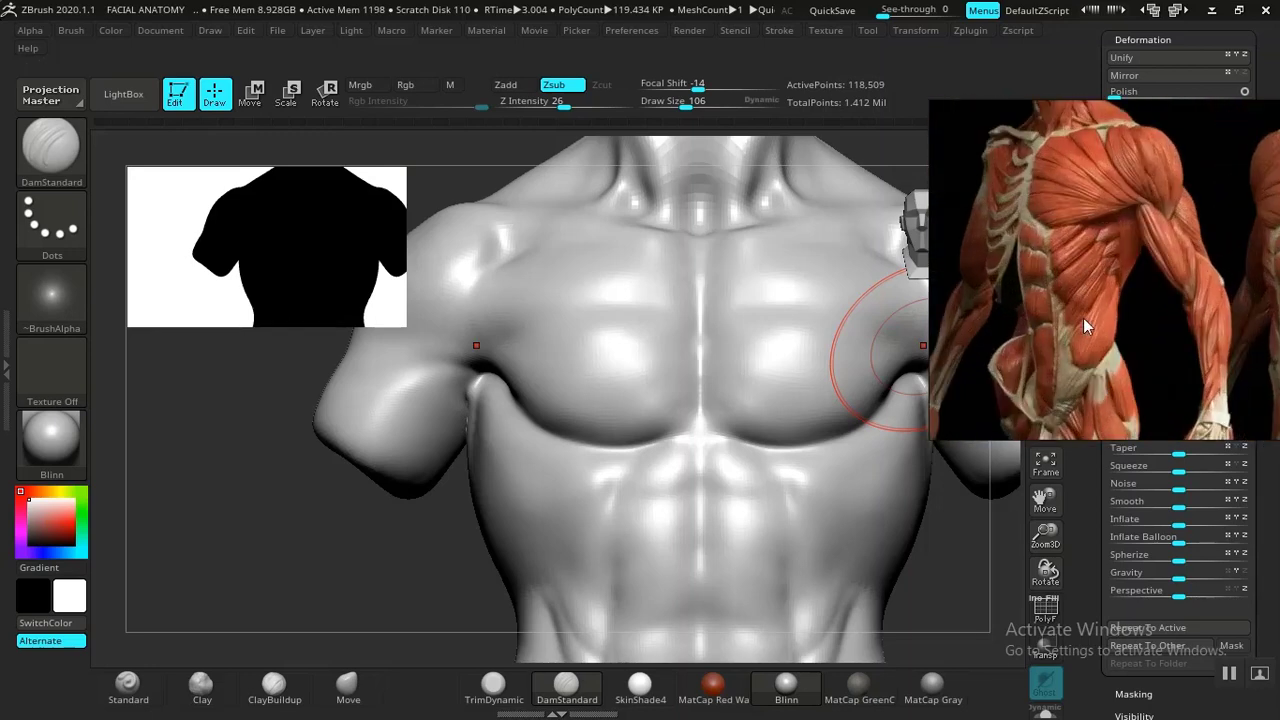
middle_click_drag(1083, 318, 1092, 344)
scroll(1093, 346, "up", 4)
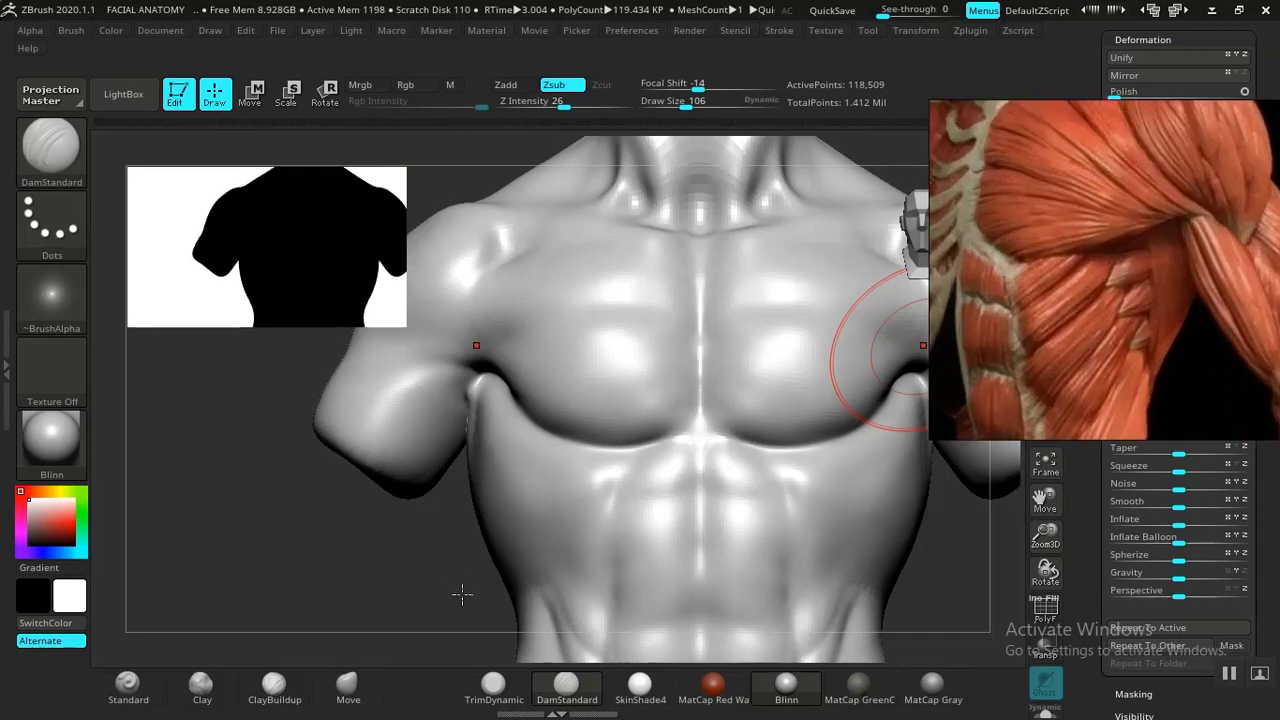
Carve zigzag serratus creases down the side of the ribcage below the armpit with DamStandard
mouse_move(406, 607)
left_mouse_down()
mouse_move(391, 609)
mouse_move(424, 588)
mouse_move(505, 470)
left_mouse_up()
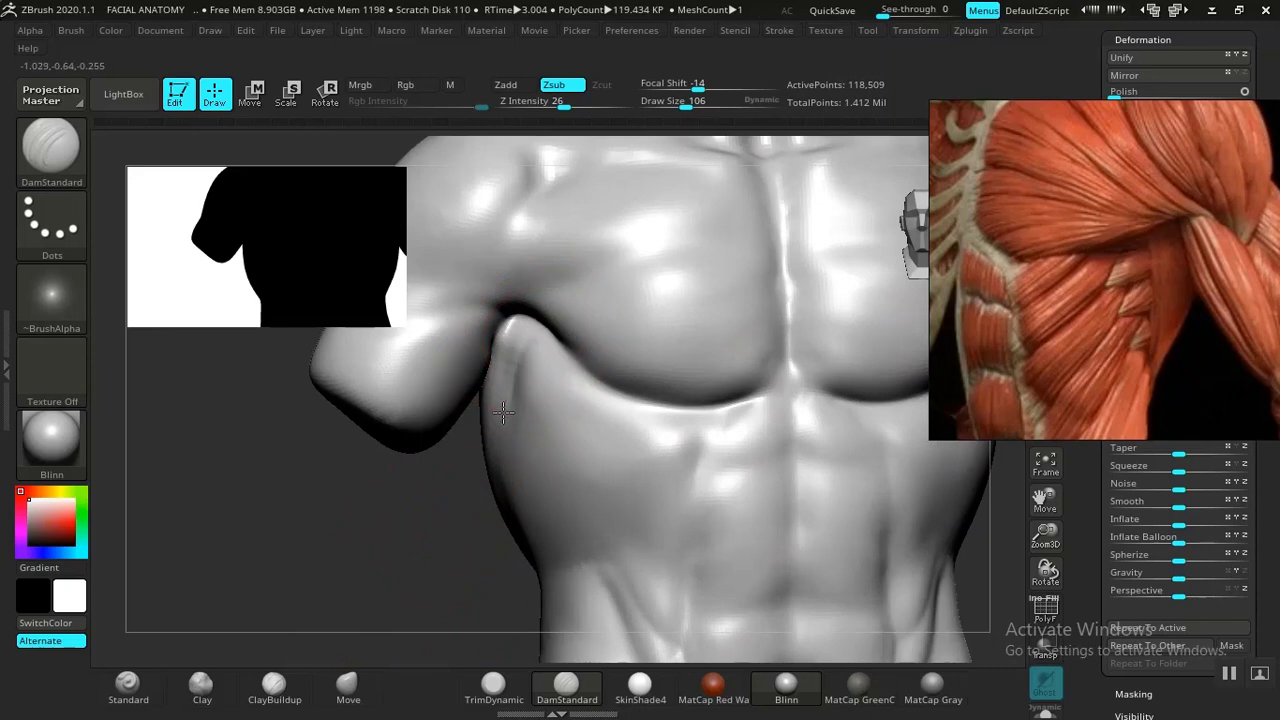
key("ctrl")
mouse_move(469, 531)
left_mouse_down()
mouse_move(457, 560)
mouse_move(491, 523)
mouse_move(457, 571)
mouse_move(553, 485)
left_mouse_up()
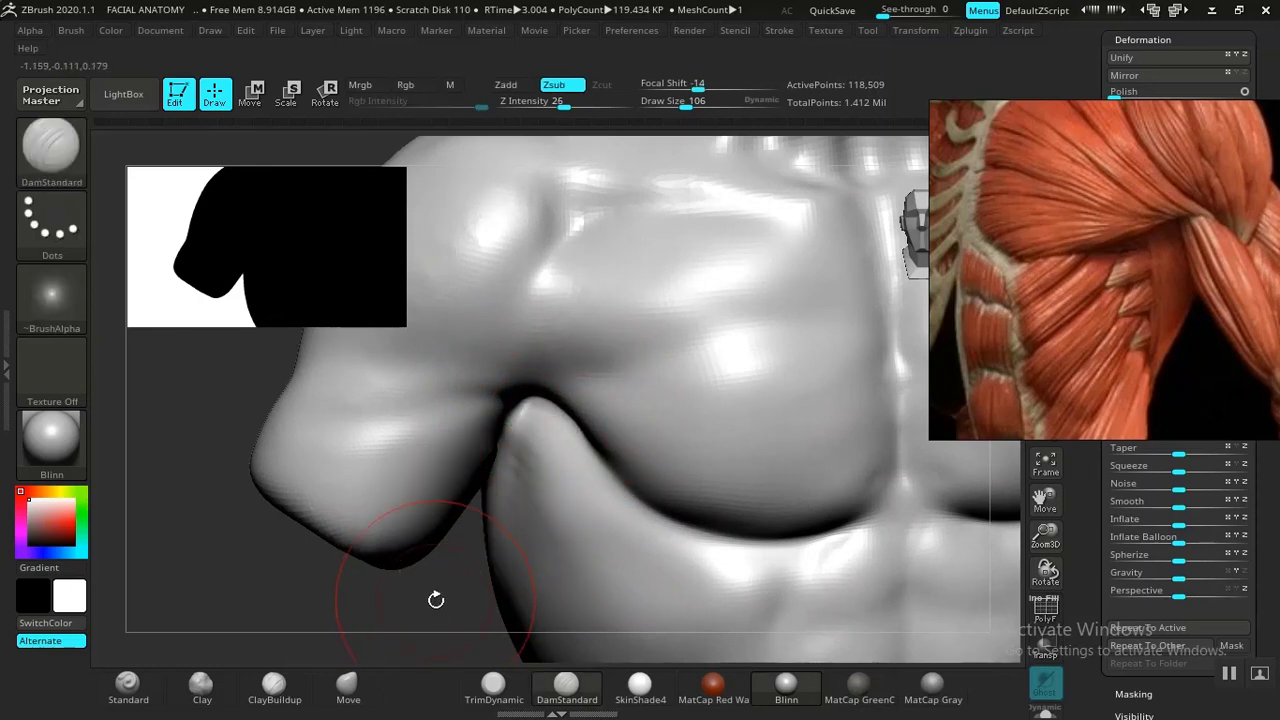
mouse_move(434, 600)
left_mouse_down()
mouse_move(371, 500)
mouse_move(414, 583)
mouse_move(337, 569)
mouse_move(823, 597)
mouse_move(767, 580)
mouse_move(774, 531)
mouse_move(806, 580)
mouse_move(698, 514)
left_mouse_up()
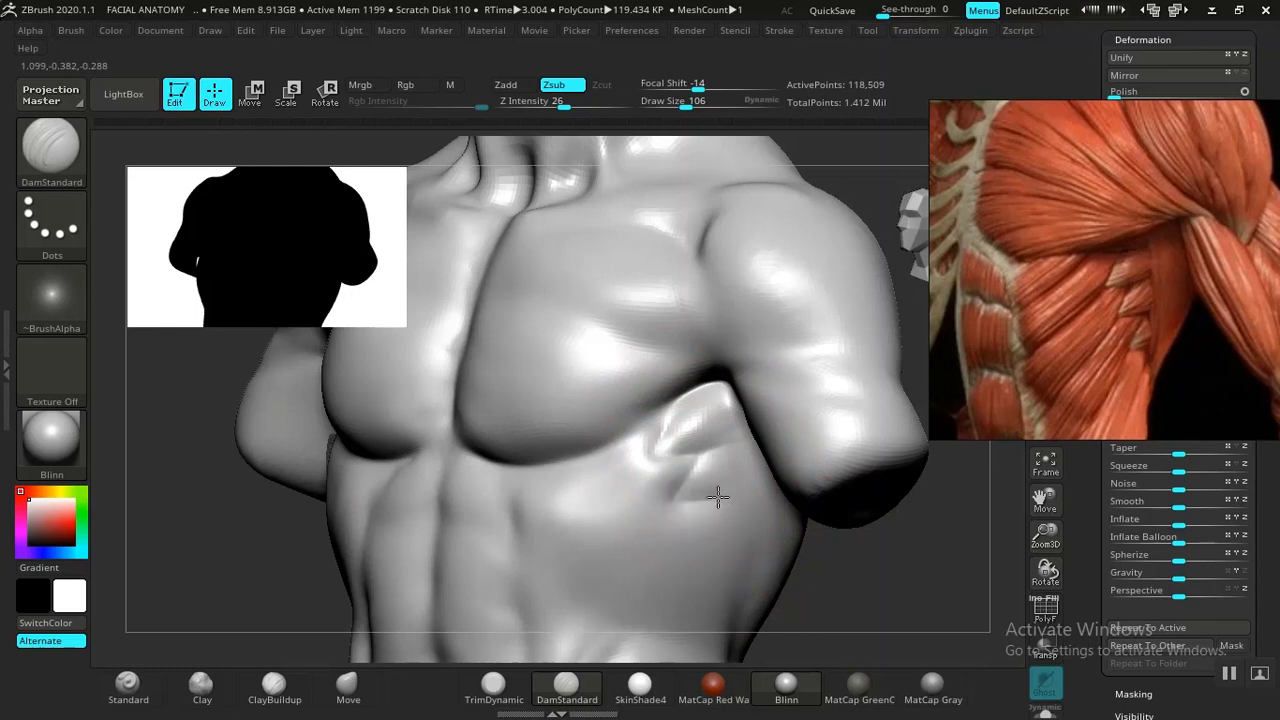
left_click_drag(855, 579, 739, 480)
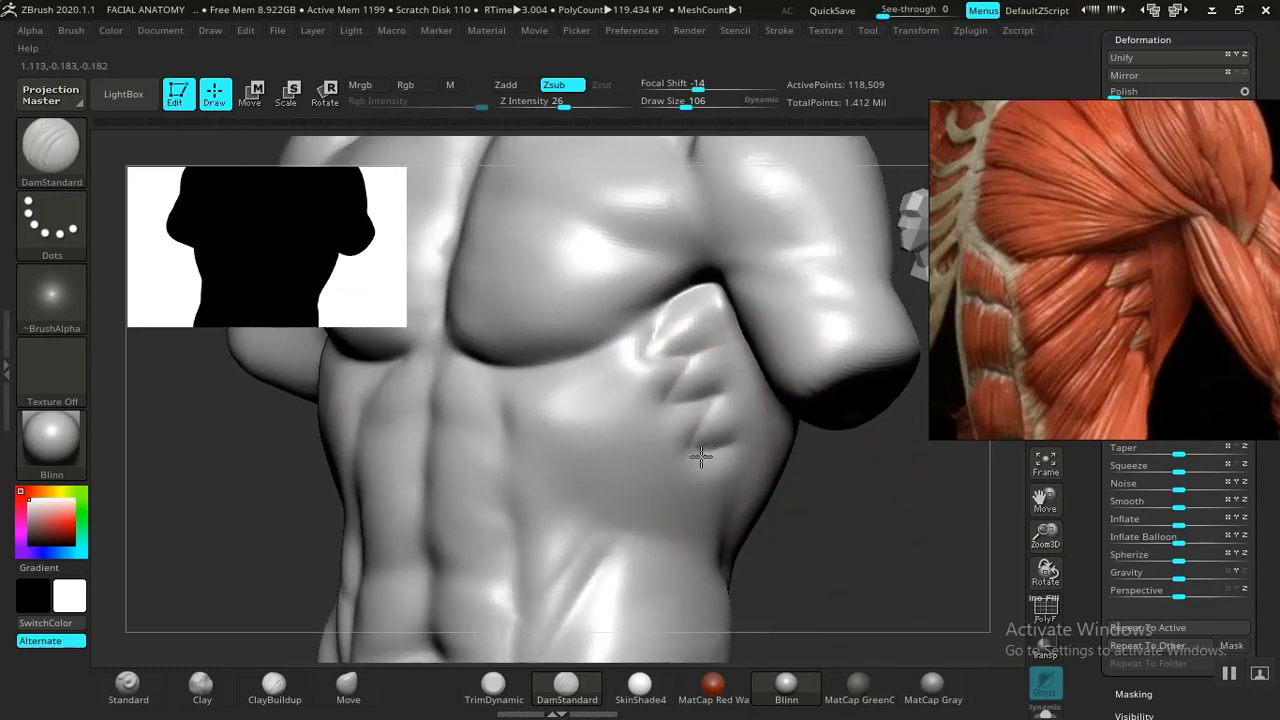
key("f")
mouse_move(851, 552)
left_mouse_down()
mouse_move(857, 523)
mouse_move(843, 500)
mouse_move(843, 549)
mouse_move(837, 535)
mouse_move(851, 563)
mouse_move(788, 483)
left_mouse_up()
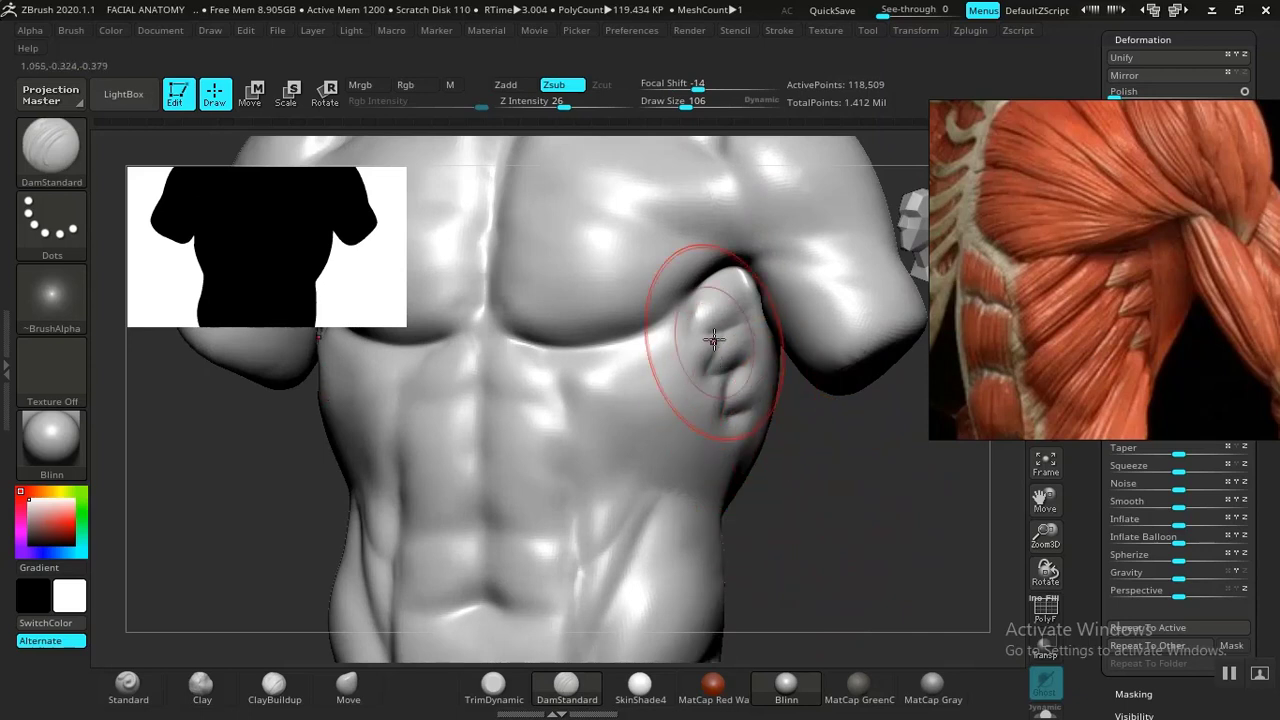
Carve diagonal grooves with DamStandard from the serratus creases across the ribcage toward the outer edge of the abdominals
mouse_move(713, 340)
left_mouse_down()
mouse_move(664, 285)
mouse_move(694, 316)
left_mouse_up()
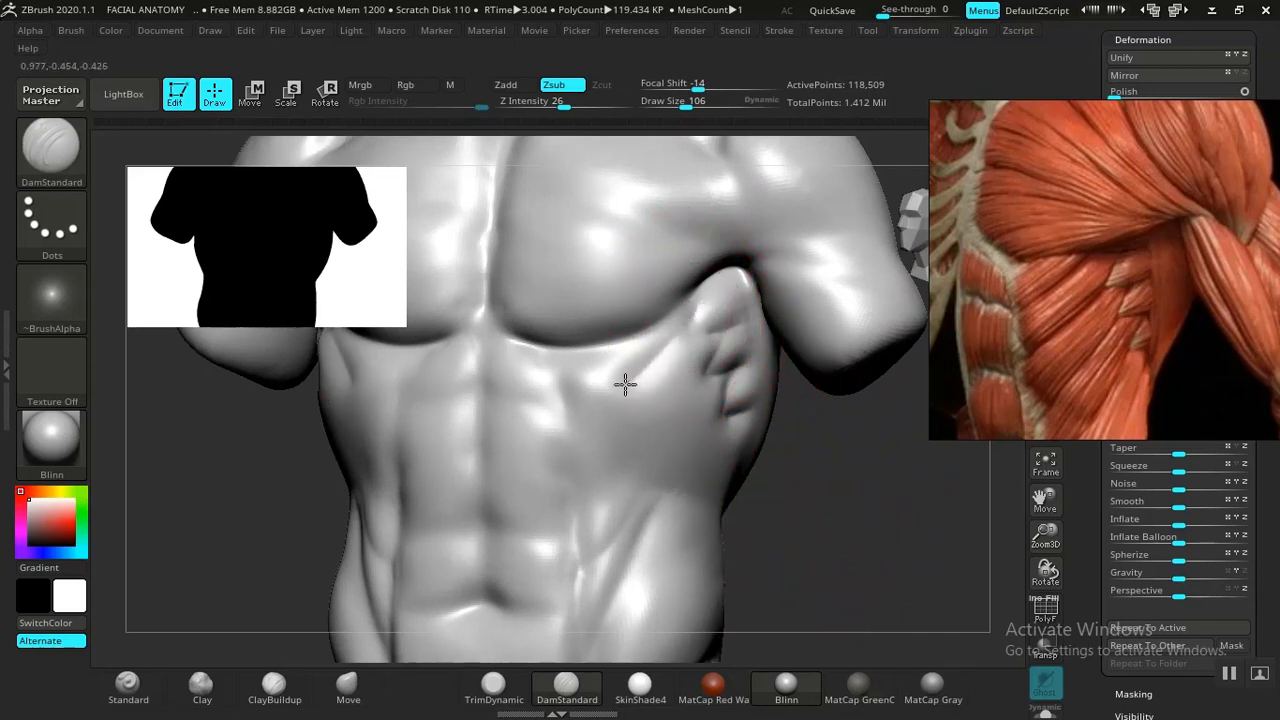
left_click_drag(583, 413, 570, 416)
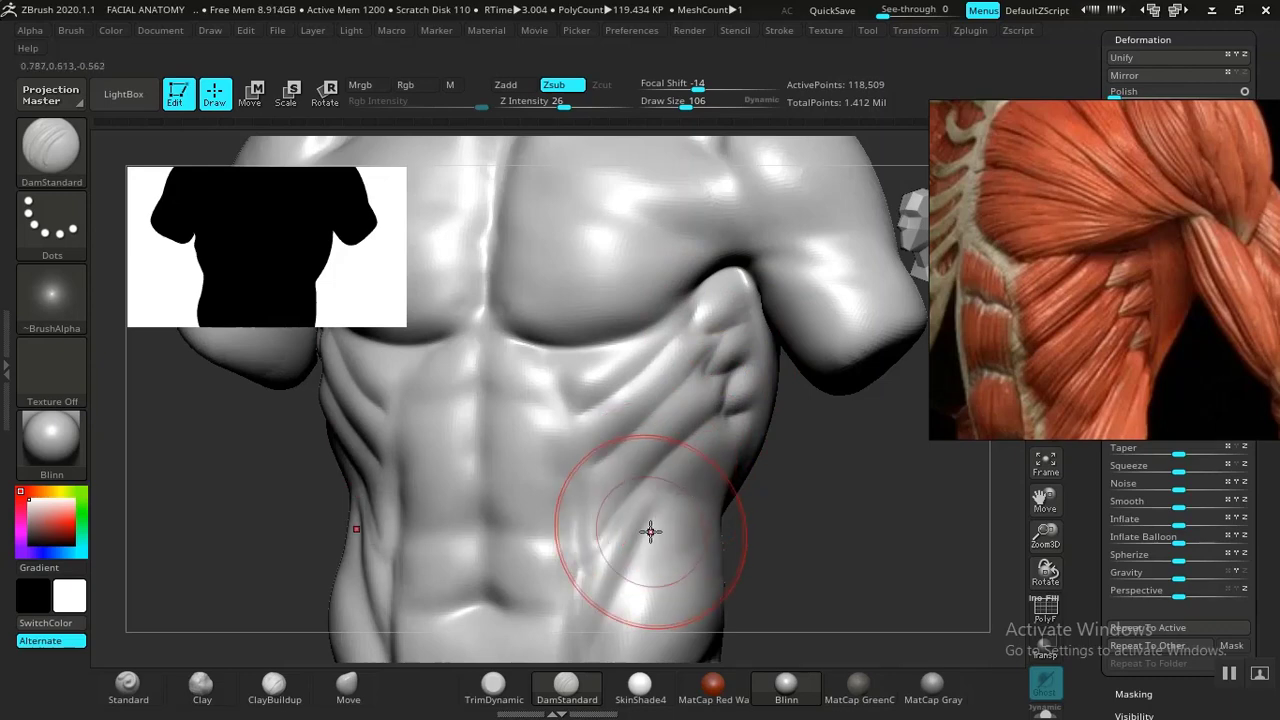
key("f")
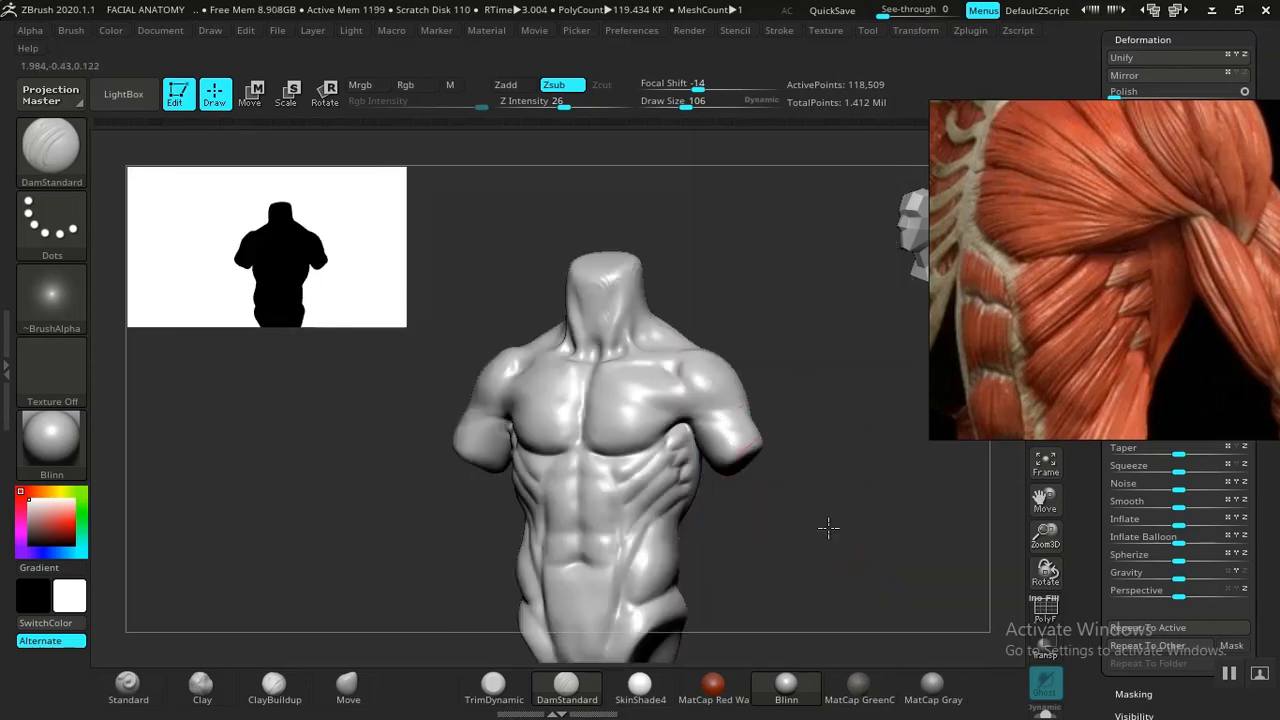
left_click_drag(829, 529, 664, 347)
left_click_drag(820, 493, 850, 500)
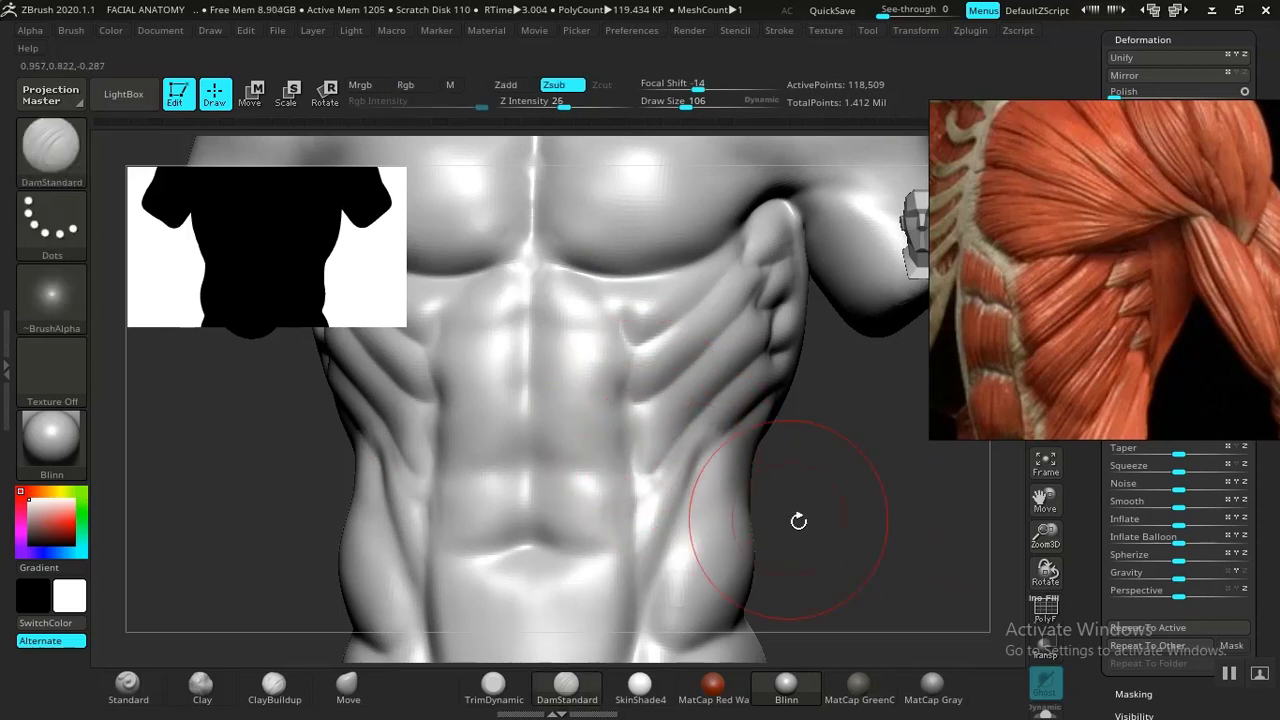
Add volume with ClayBuildup where the external oblique meets the outer abdominals and along the rib grooves below the chest
left_click_drag(820, 525, 826, 436, "alt")
left_click_drag(1140, 330, 1205, 218)
left_click_drag(883, 540, 838, 530)
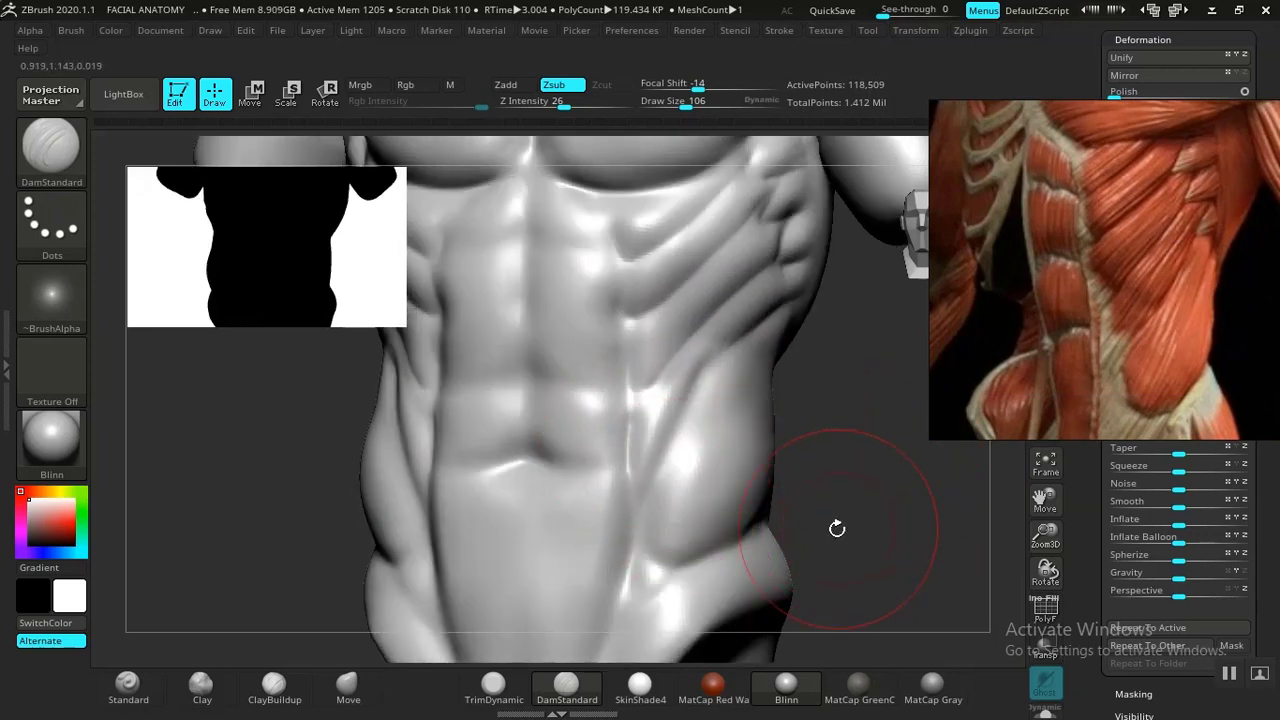
left_click(274, 685)
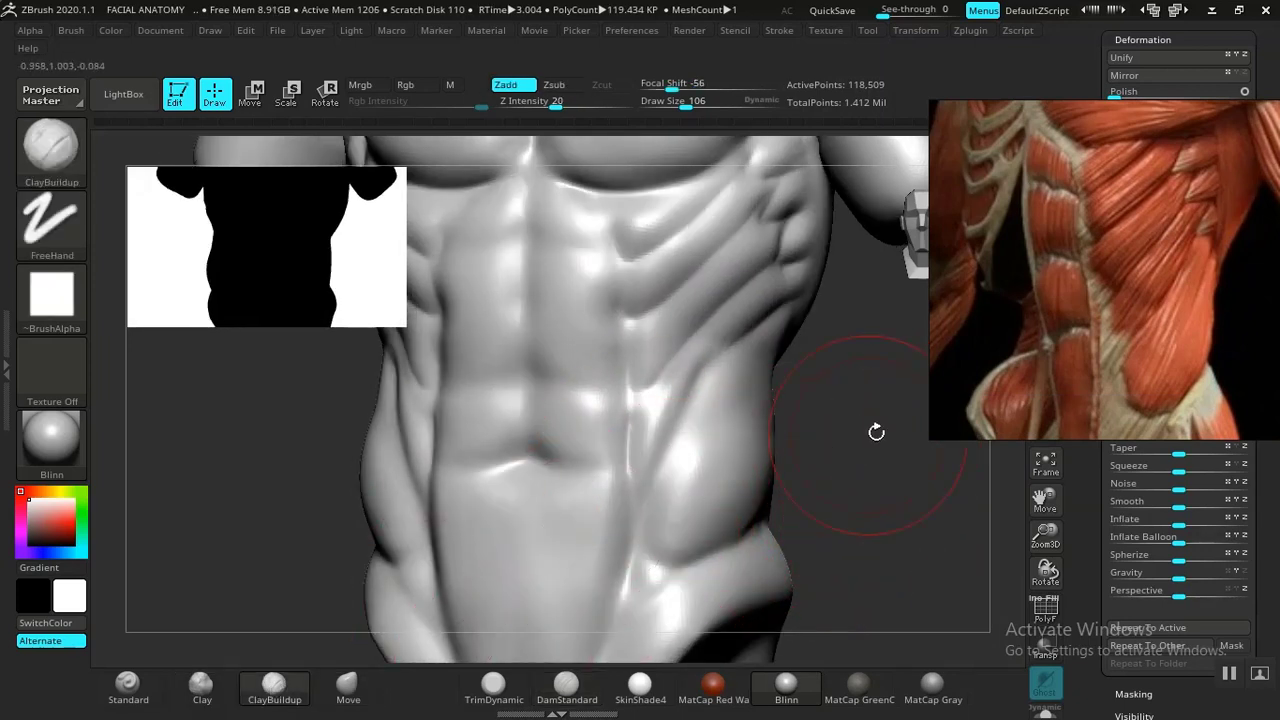
left_click_drag(876, 431, 669, 523)
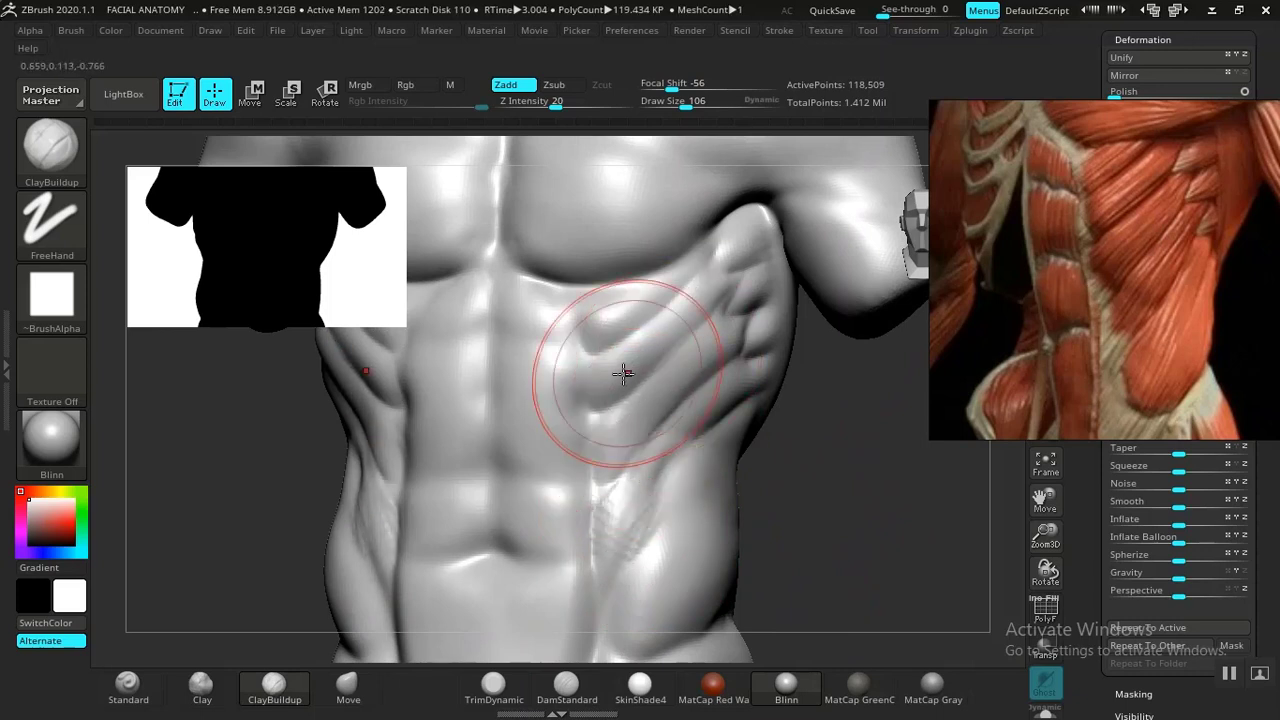
left_click_drag(608, 304, 651, 334)
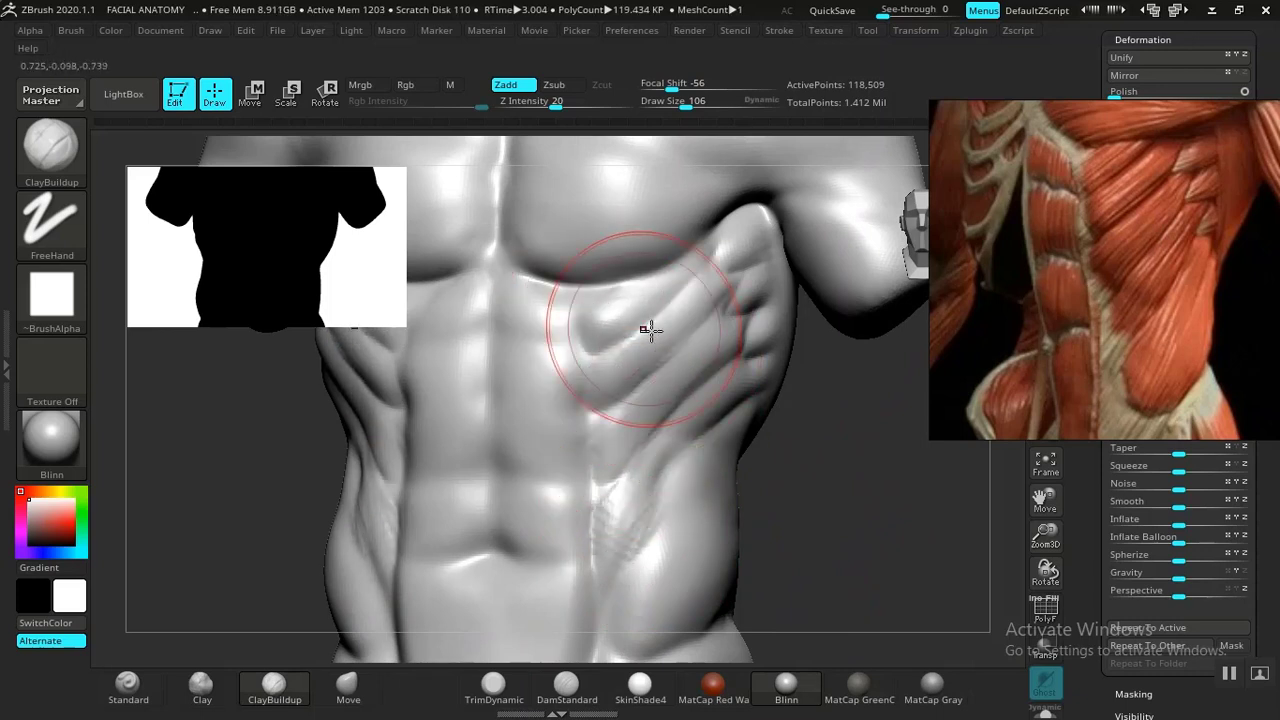
mouse_move(855, 573)
left_mouse_down("alt")
mouse_move(727, 415)
mouse_move(794, 508)
mouse_move(794, 531)
mouse_move(814, 537)
mouse_move(793, 522)
mouse_move(814, 477)
left_mouse_up("alt")
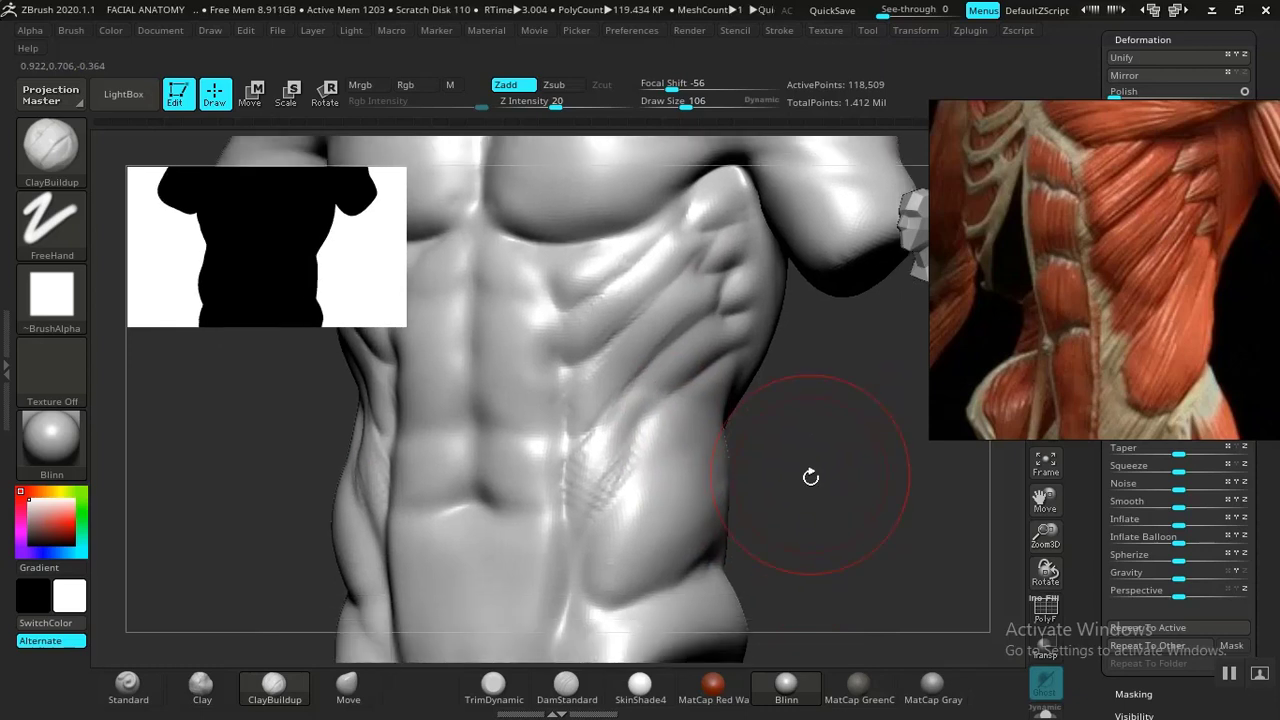
Smooth the oblique and the diagonal rib grooves beside the abdominals, raising the Smooth brush's Z Intensity to 46
left_click(566, 684)
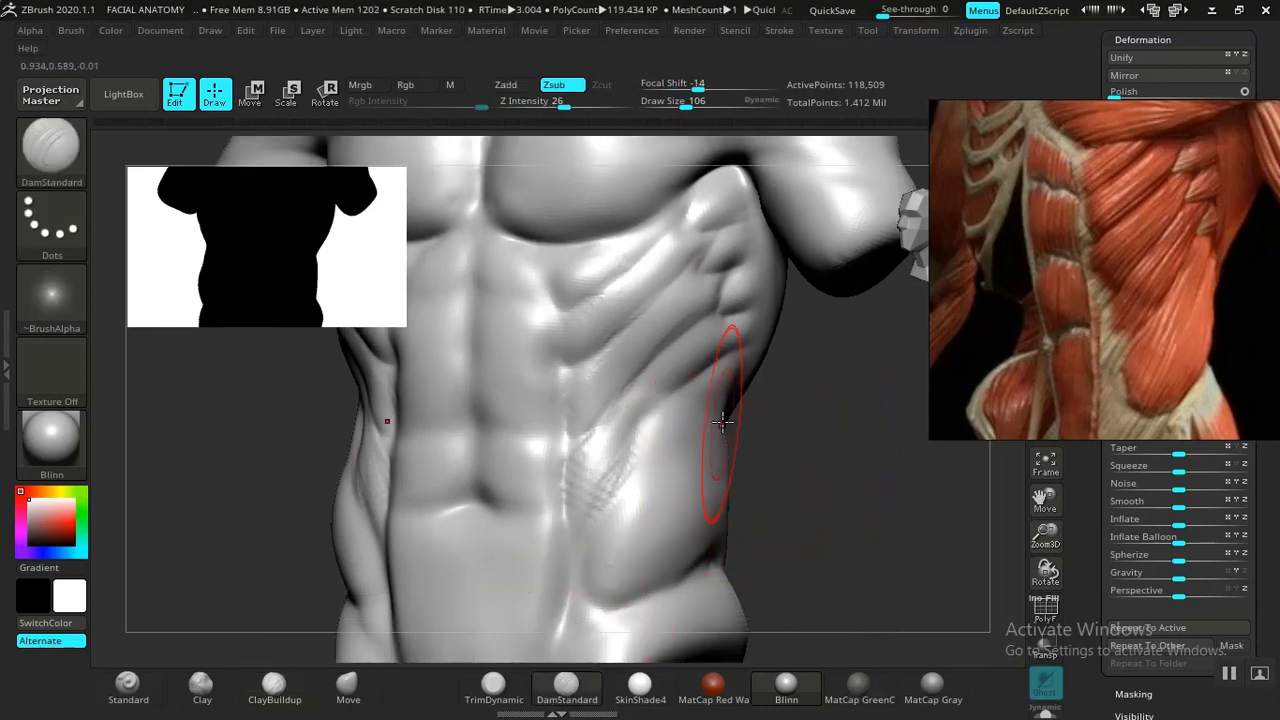
left_click_drag(660, 520, 674, 465, "shift")
left_click_drag(799, 438, 620, 451)
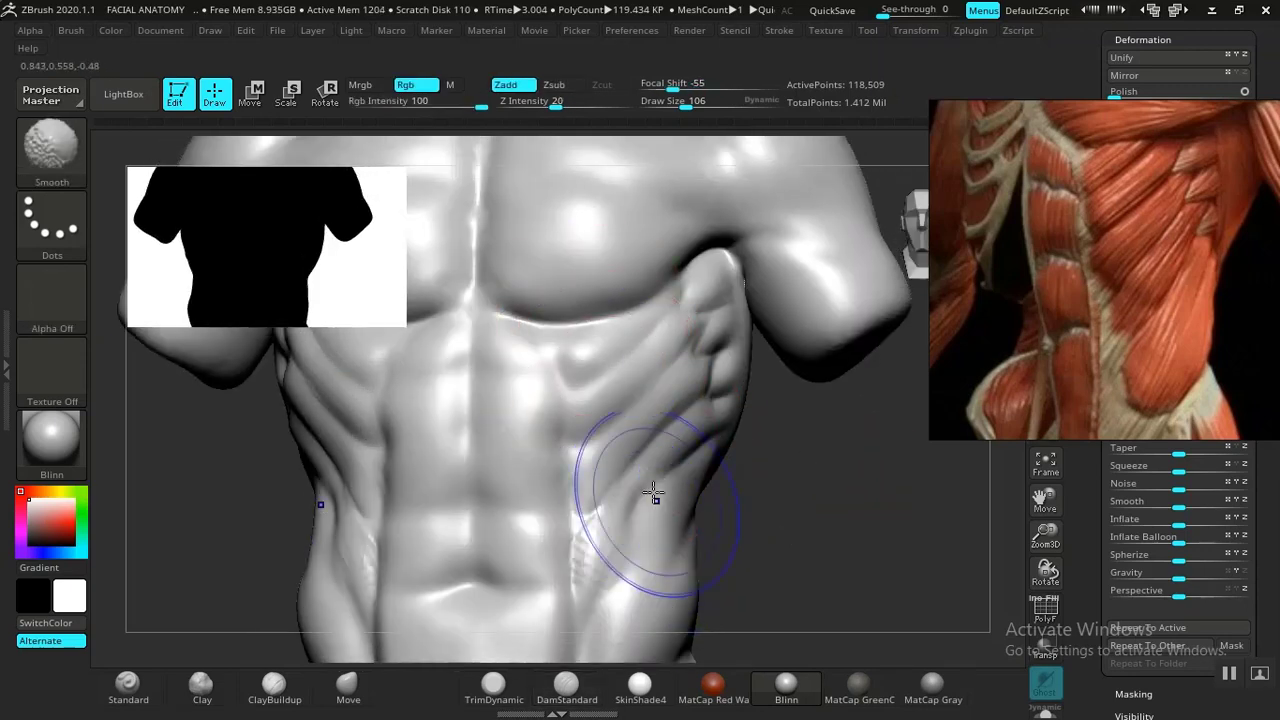
left_click_drag(556, 101, 585, 101)
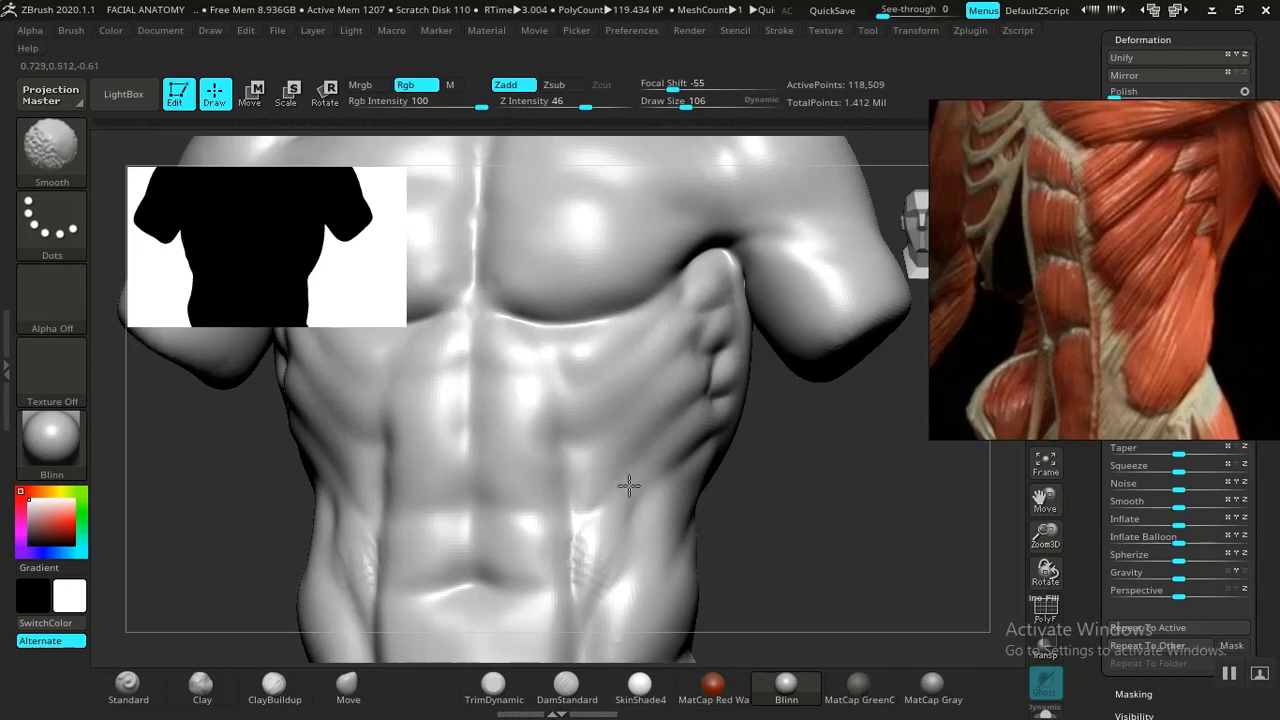
left_click_drag(629, 486, 678, 482, "shift")
left_click_drag(783, 500, 774, 466, "alt")
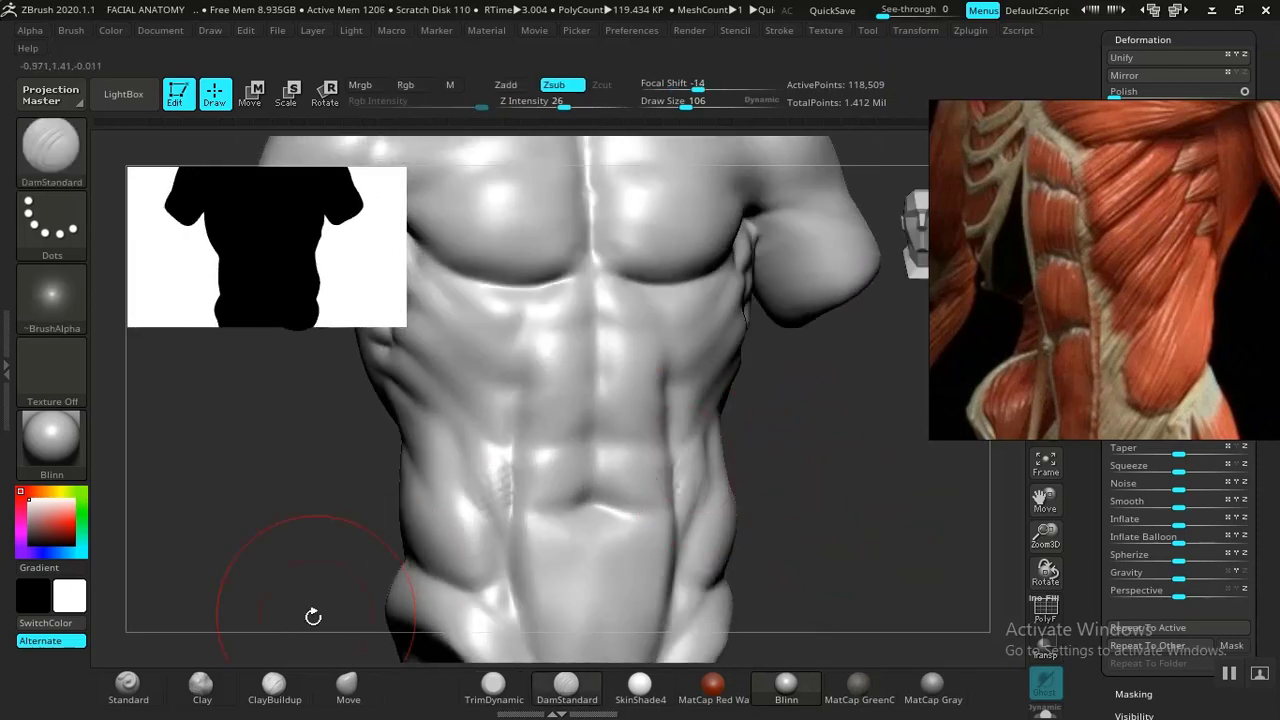
Fill the ribcage grooves between the serratus and the abdominals with ClayBuildup and smooth the strokes into the surface
left_click(273, 687)
left_click_drag(296, 476, 376, 526, "alt")
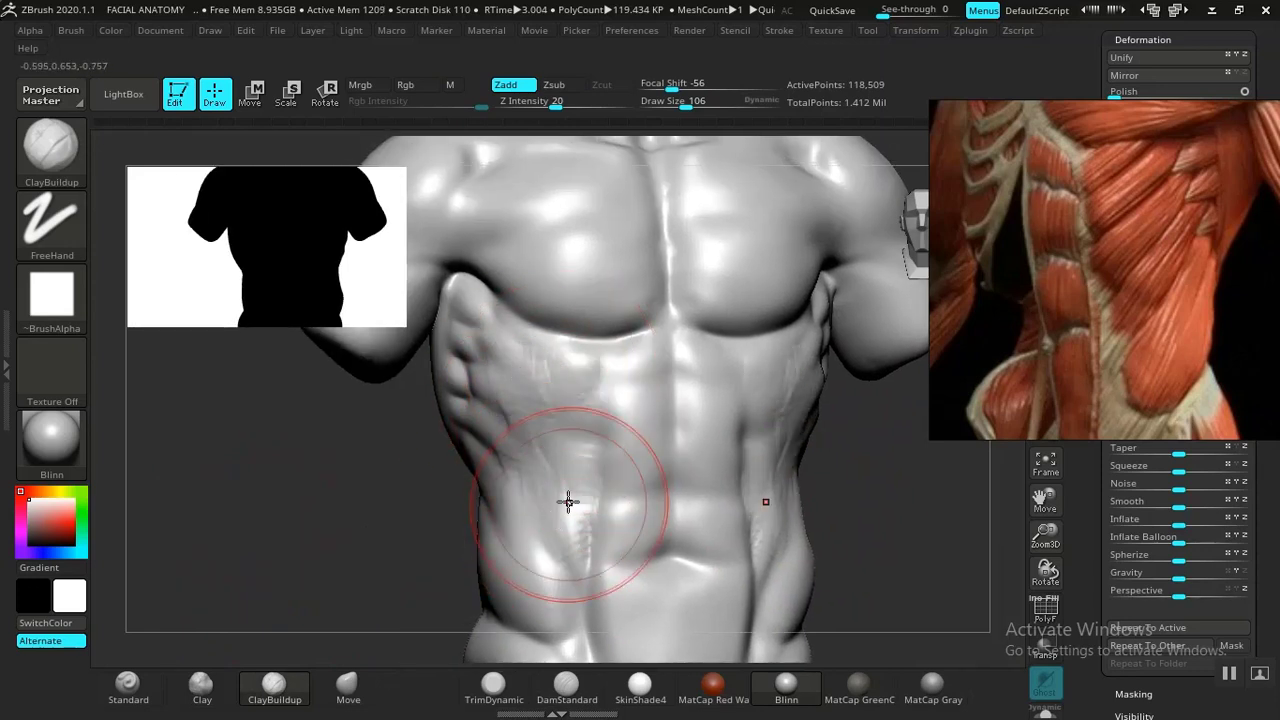
mouse_move(530, 372)
left_mouse_down("shift")
mouse_move(491, 384)
mouse_move(496, 418)
left_mouse_up("shift")
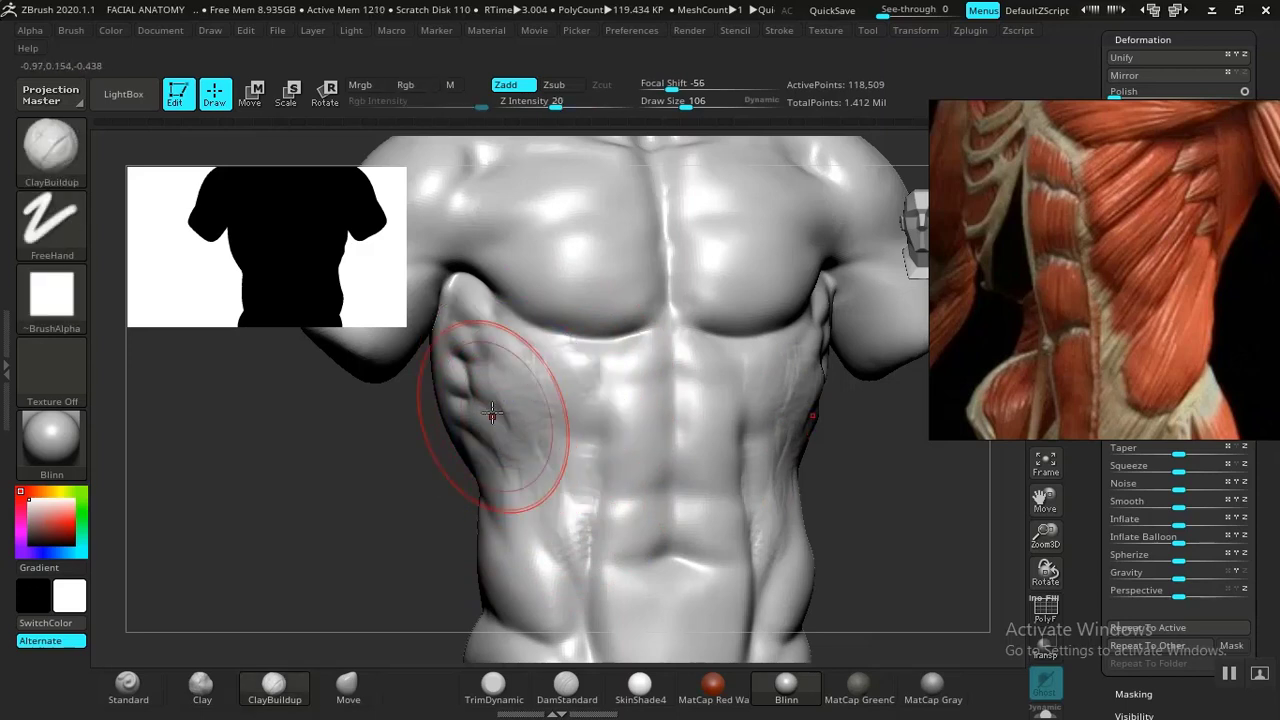
mouse_move(514, 365)
left_mouse_down("shift")
mouse_move(556, 417)
mouse_move(594, 420)
left_mouse_up("shift")
mouse_move(926, 491)
left_mouse_down("alt")
mouse_move(851, 469)
mouse_move(814, 440)
mouse_move(837, 483)
mouse_move(647, 443)
left_mouse_up("alt")
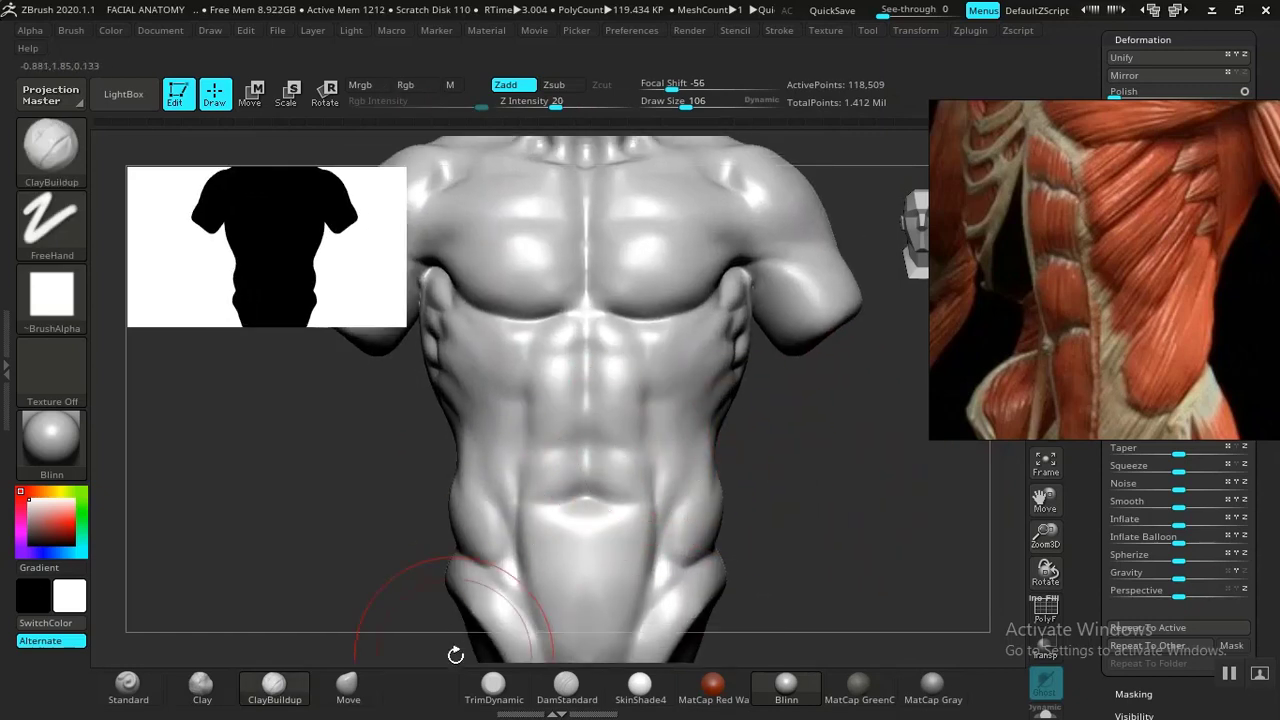
Carve the horizontal abdominal creases with DamStandard, soften them with smoothing, and undo the last stroke down the midline
left_click(352, 685)
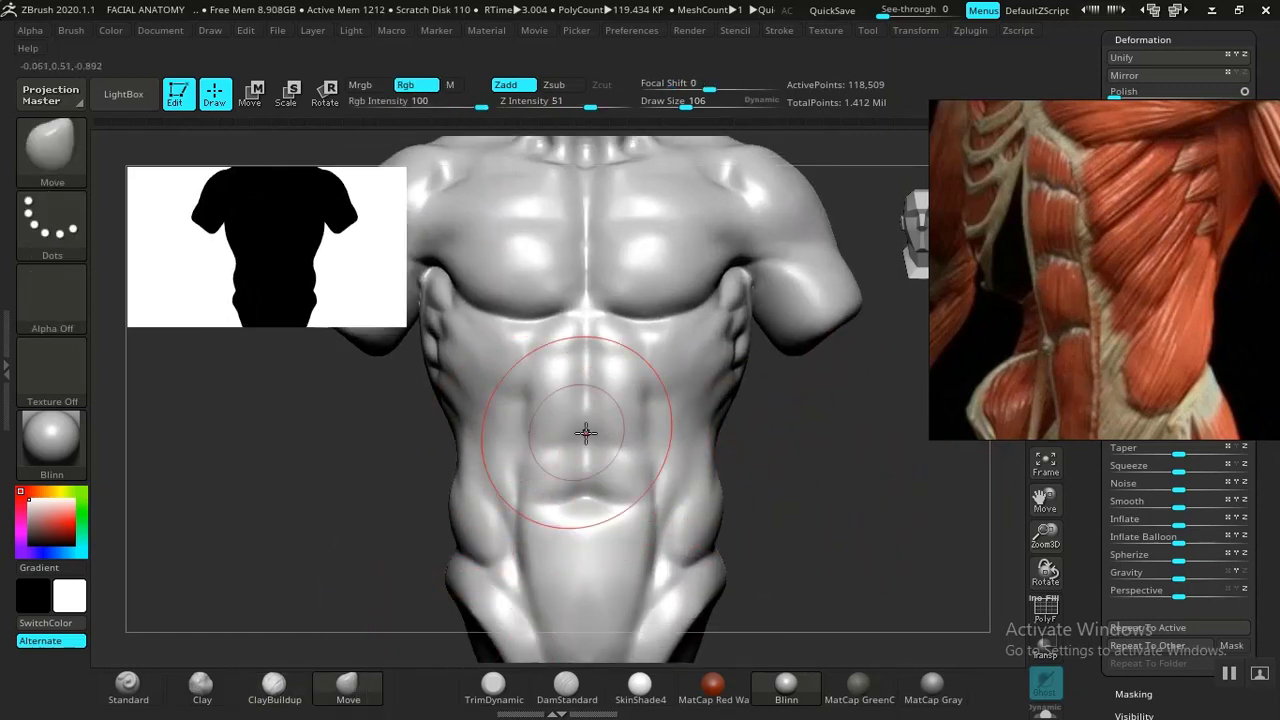
left_click(566, 685)
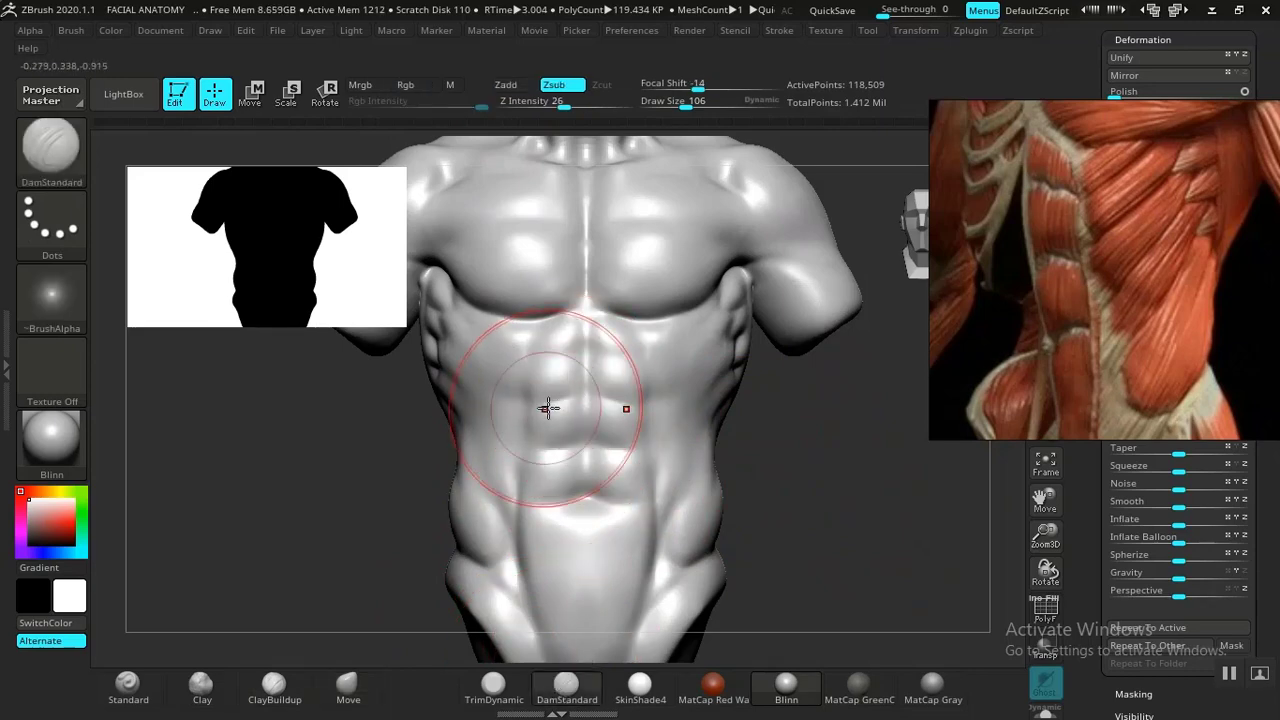
mouse_move(822, 475)
left_mouse_down()
mouse_move(846, 514)
mouse_move(817, 431)
mouse_move(760, 469)
mouse_move(770, 491)
mouse_move(797, 431)
mouse_move(849, 509)
mouse_move(854, 451)
mouse_move(669, 494)
left_mouse_up()
mouse_move(618, 447)
left_mouse_down("shift")
mouse_move(597, 428)
mouse_move(552, 446)
left_mouse_up("shift")
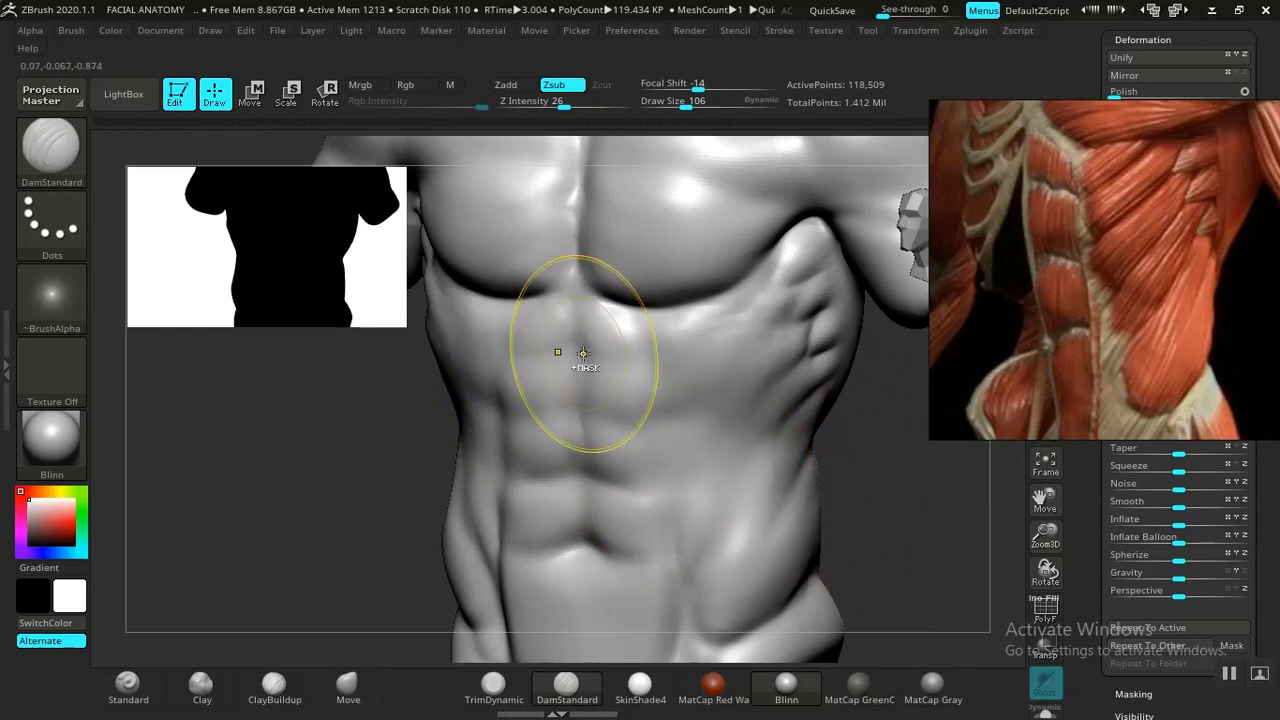
left_click_drag(577, 312, 578, 413)
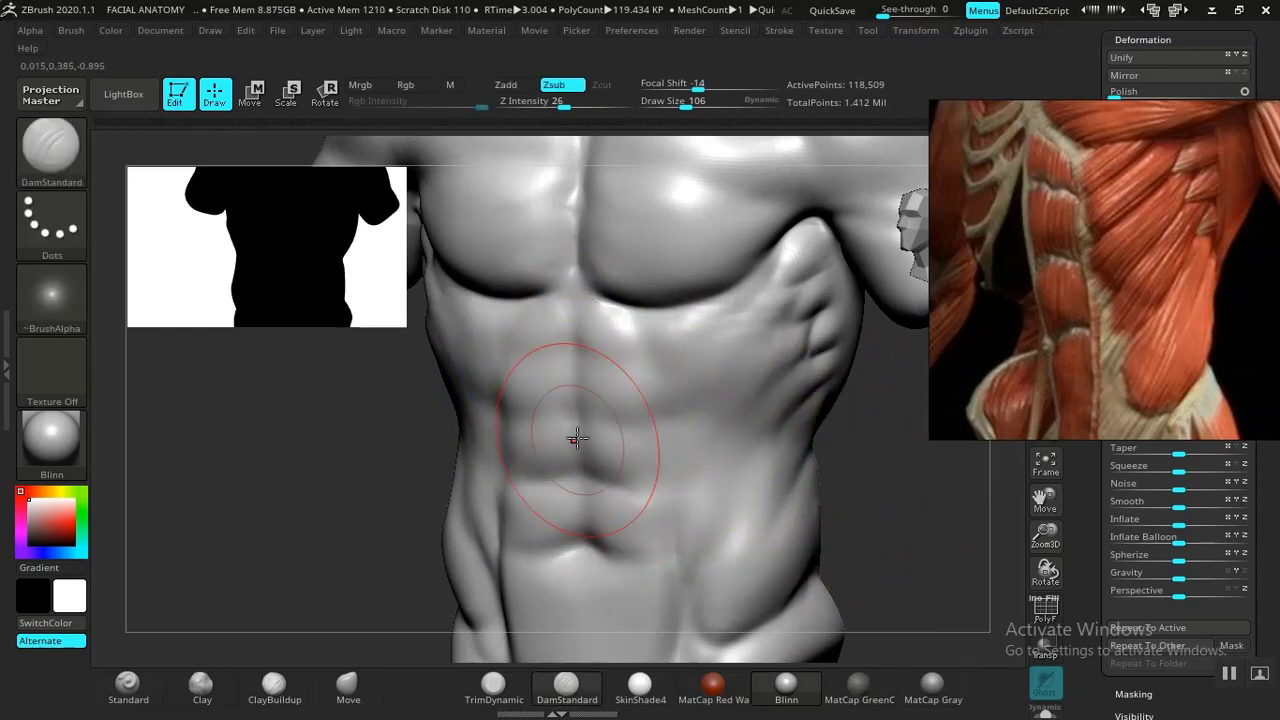
key("ctrl+z")
right_click_drag(572, 418, 583, 445)
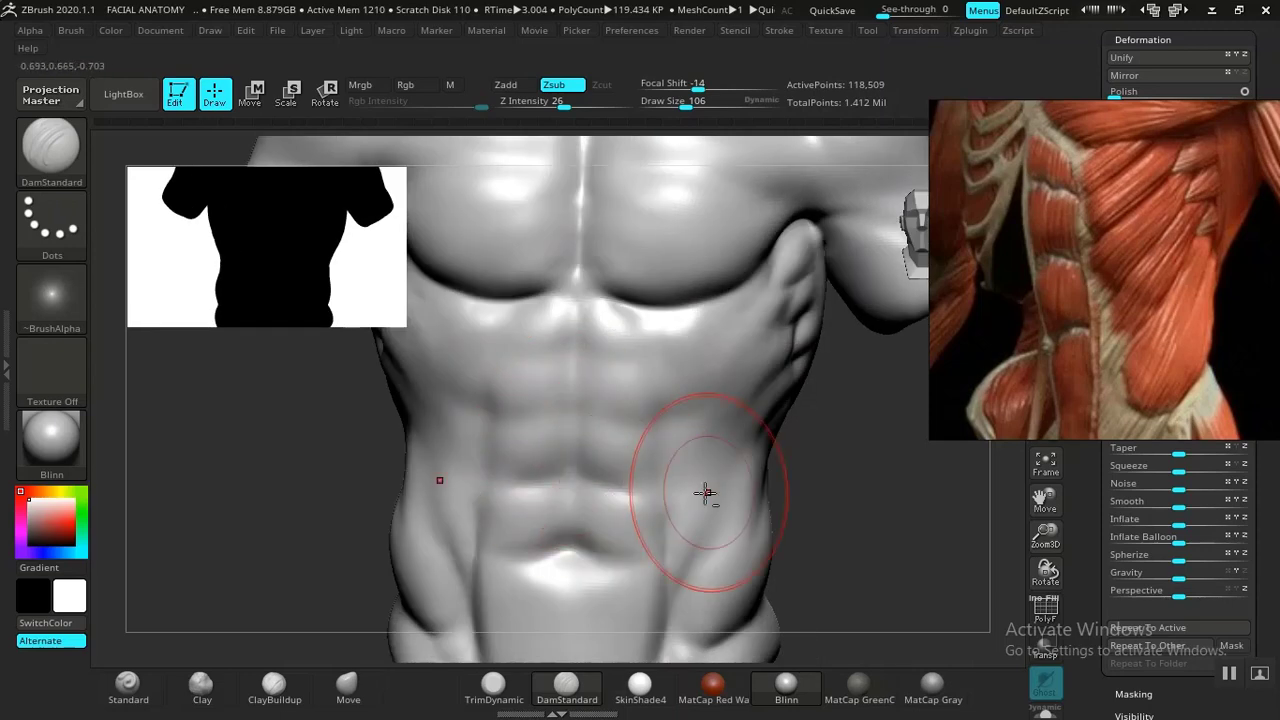
Reshape the side profile of the abdomen and lower torso with the Move brush, enlarging its draw size to 158
mouse_move(883, 471)
left_mouse_down("alt")
mouse_move(834, 466)
mouse_move(854, 504)
mouse_move(809, 463)
mouse_move(857, 471)
mouse_move(763, 483)
mouse_move(729, 371)
mouse_move(783, 449)
mouse_move(718, 458)
left_mouse_up("alt")
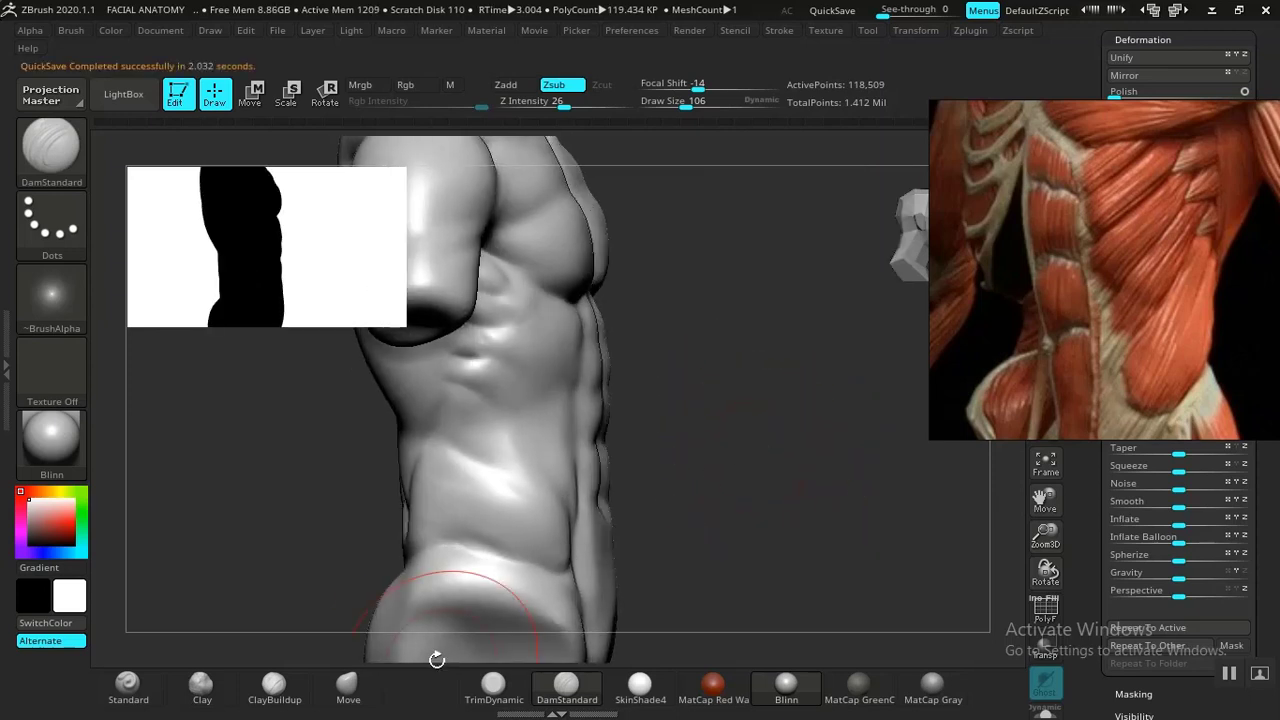
left_click(348, 688)
left_click_drag(660, 526, 642, 522)
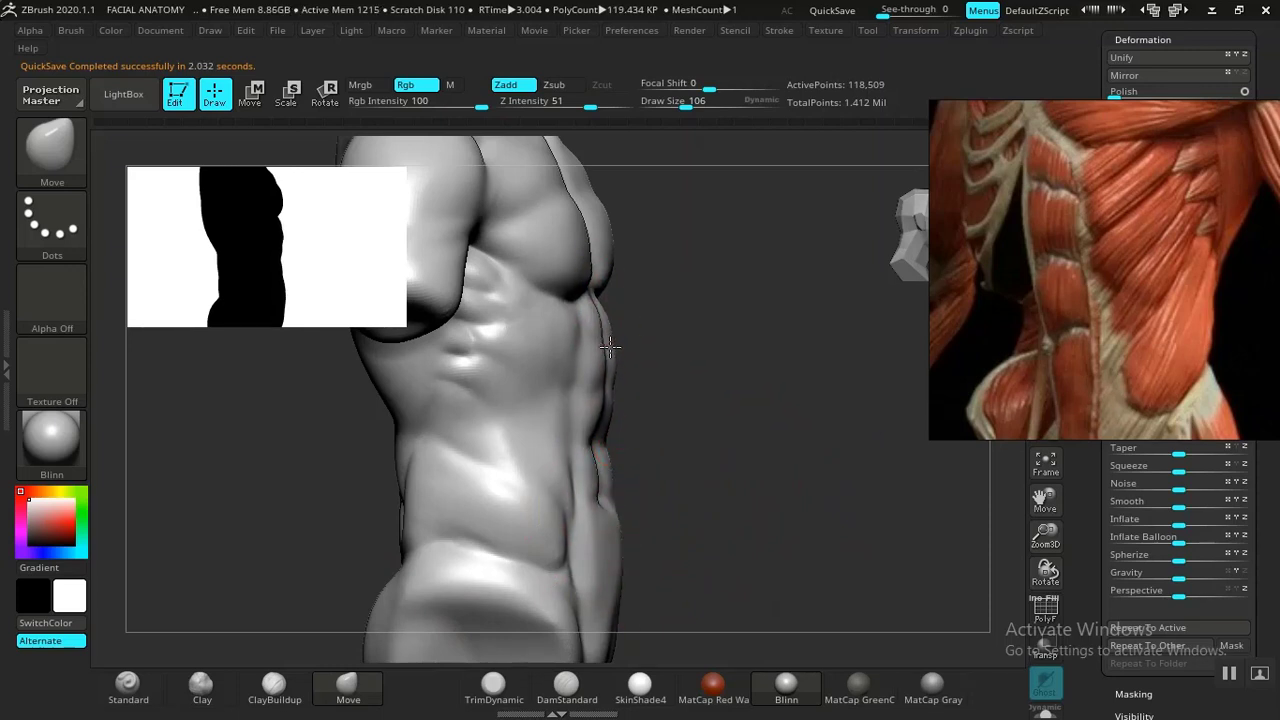
left_click_drag(776, 488, 762, 439, "alt")
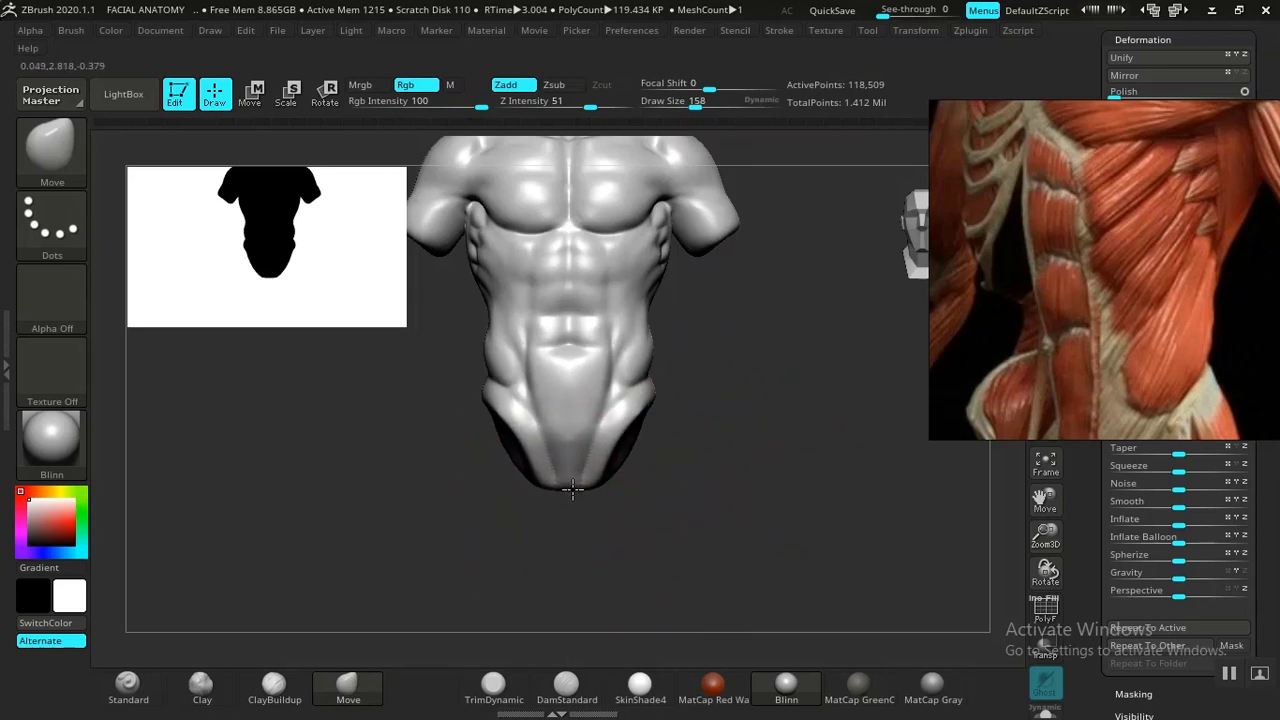
left_click_drag(680, 492, 583, 485)
key("shift")
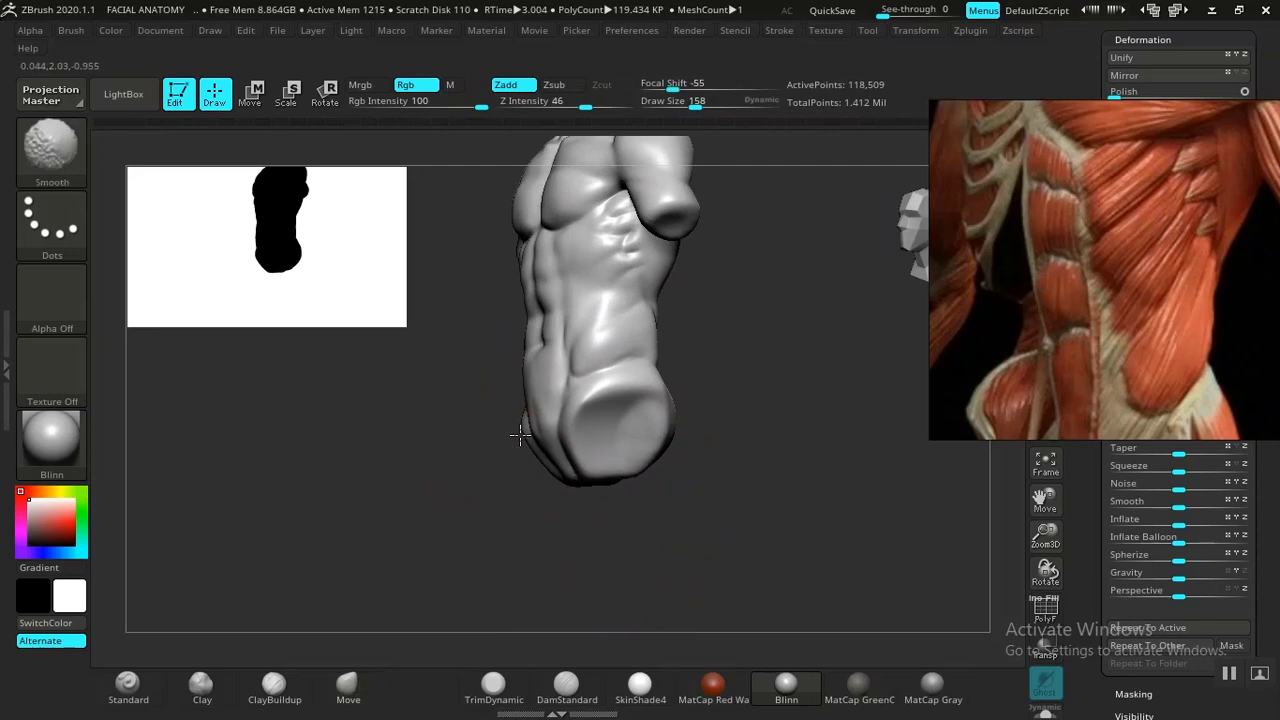
mouse_move(577, 437)
left_mouse_down()
mouse_move(766, 437)
mouse_move(811, 463)
mouse_move(737, 449)
mouse_move(794, 453)
mouse_move(769, 434)
mouse_move(786, 451)
mouse_move(735, 461)
left_mouse_up()
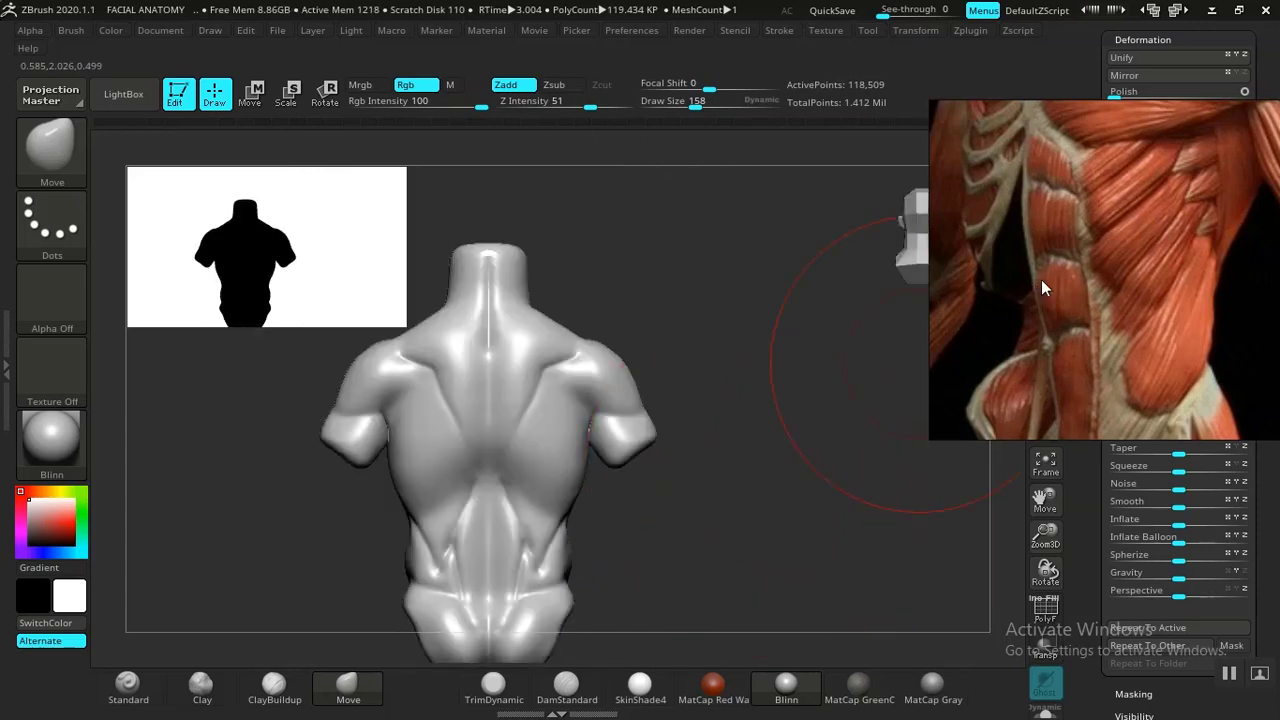
Bring up an écorché reference close-up of the back and shoulder-blade muscles on the reference board
scroll(1041, 279, "down", 5)
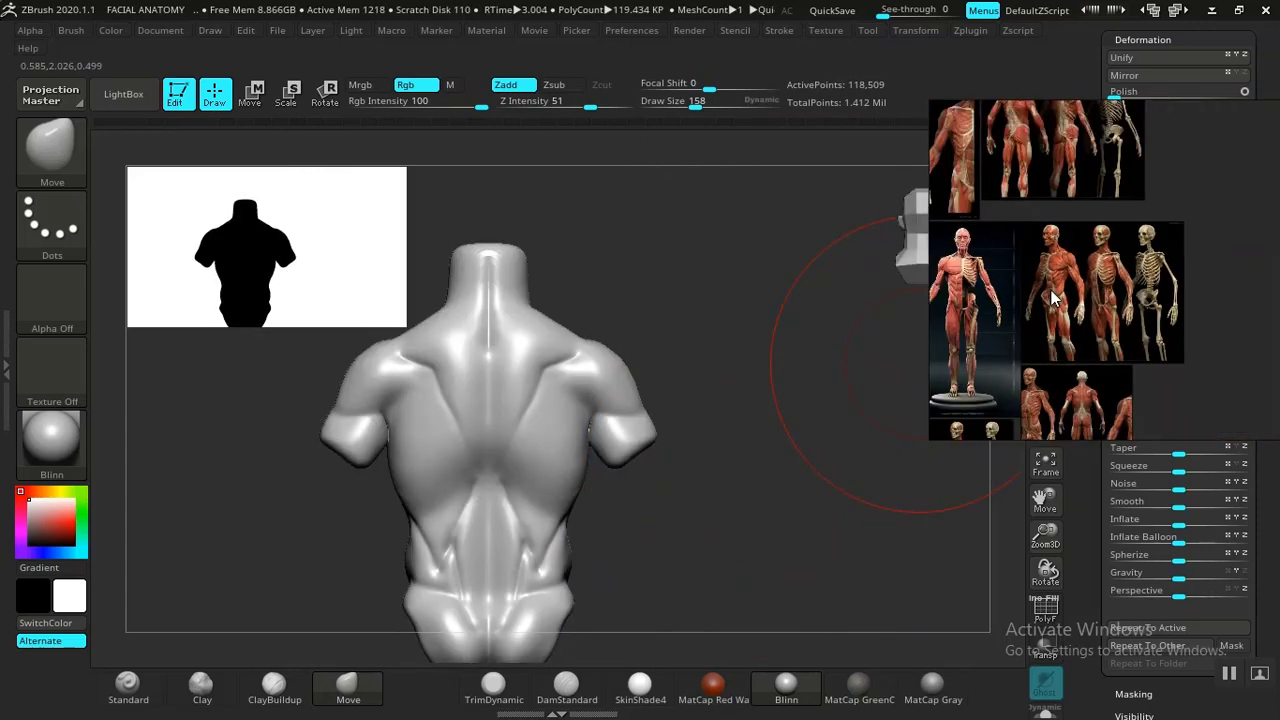
scroll(1056, 298, "up", 2)
scroll(1085, 342, "up", 3)
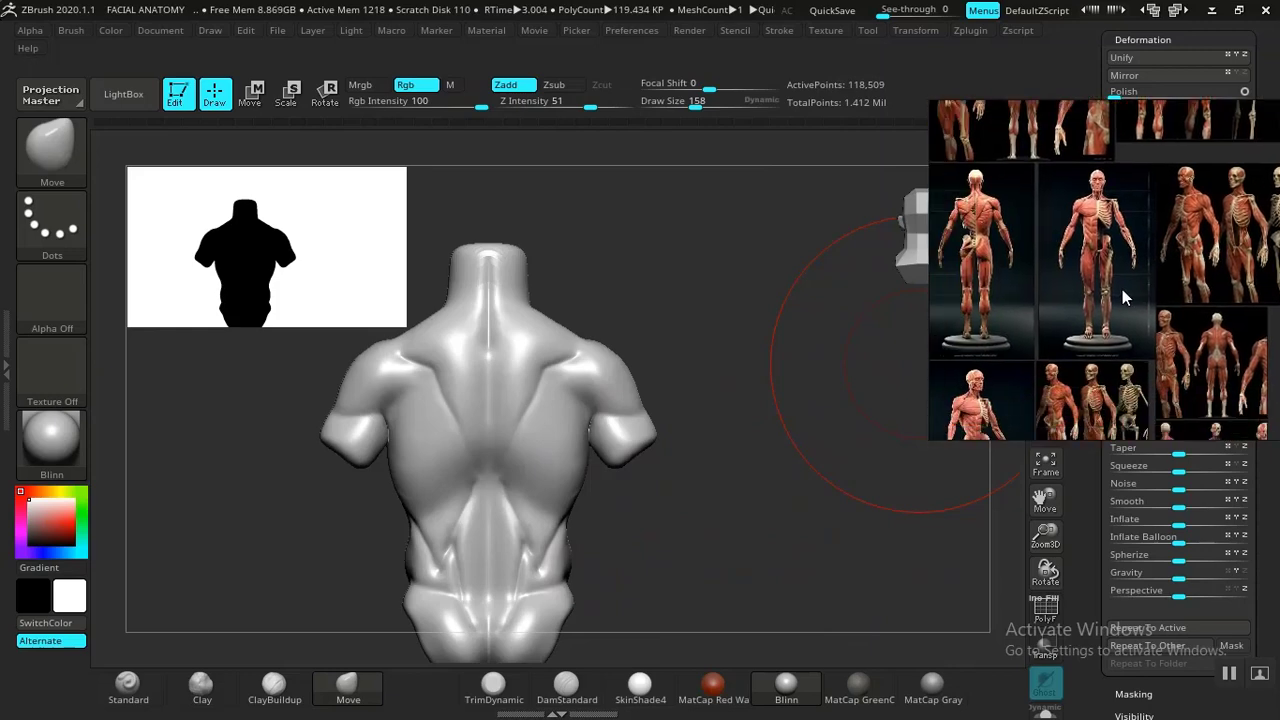
scroll(1062, 322, "up", 5)
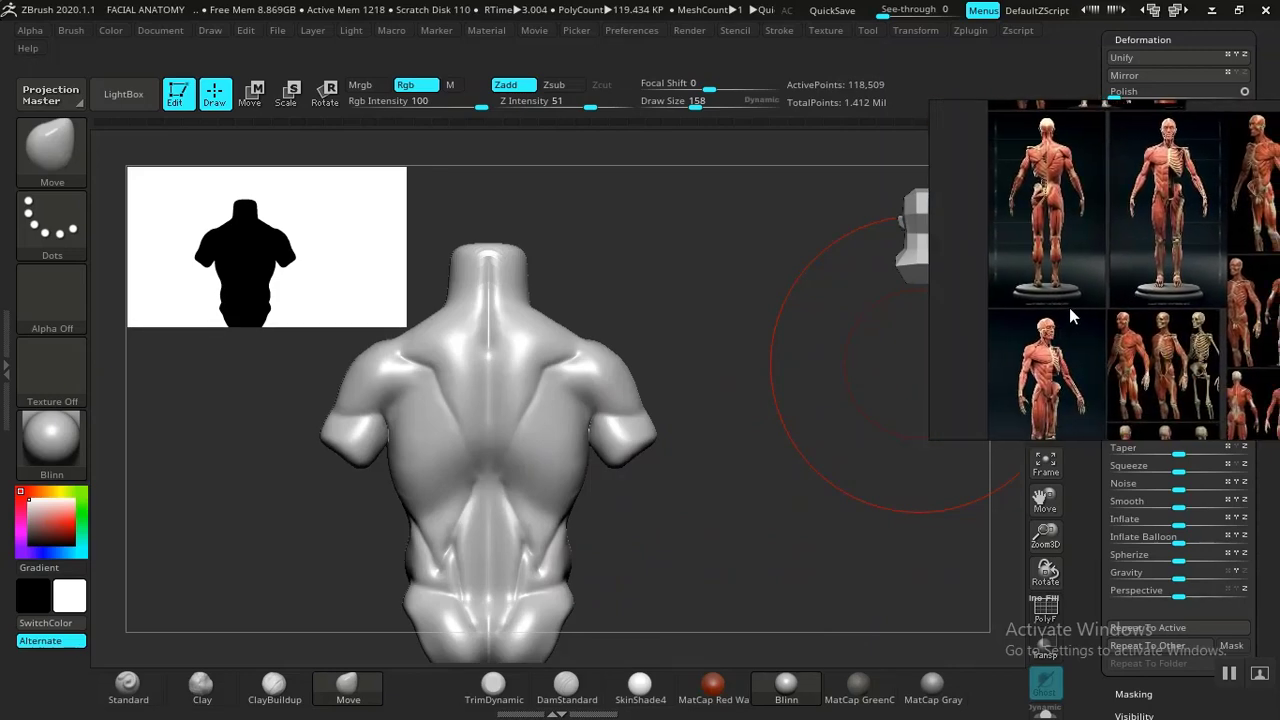
middle_click_drag(1101, 325, 1010, 328)
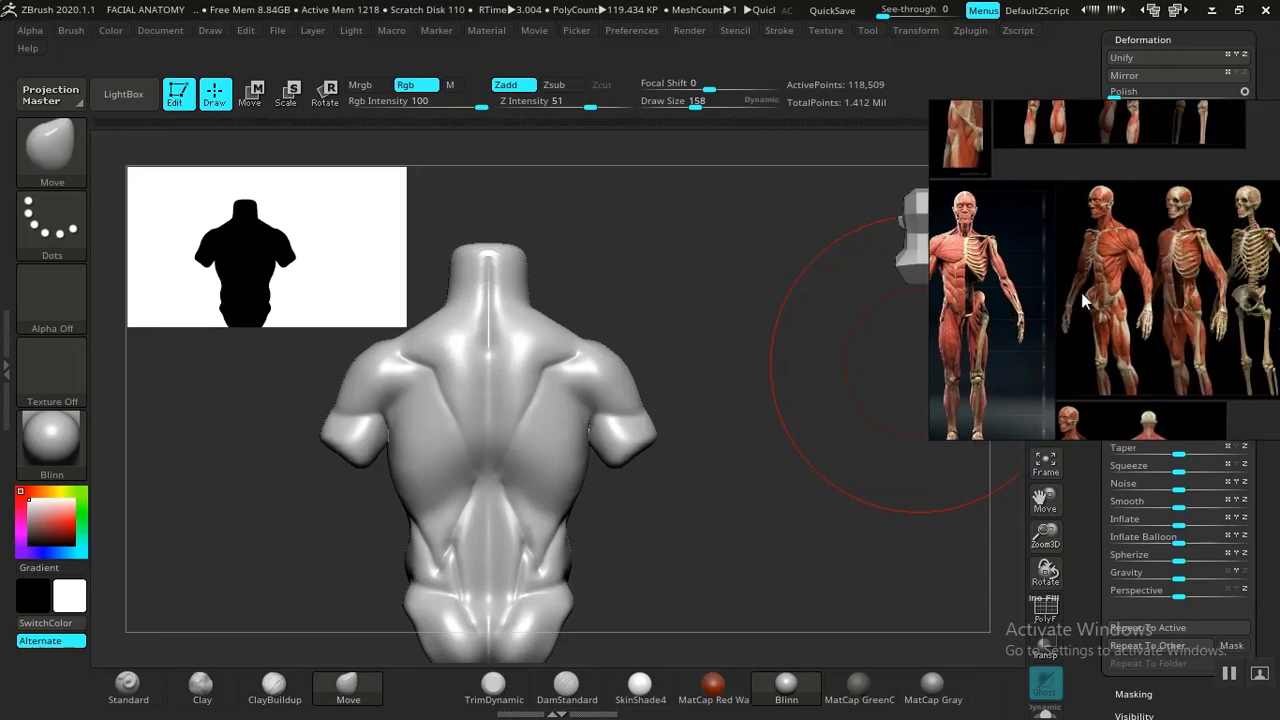
middle_click_drag(1128, 284, 1063, 406)
middle_click_drag(1065, 322, 1129, 387)
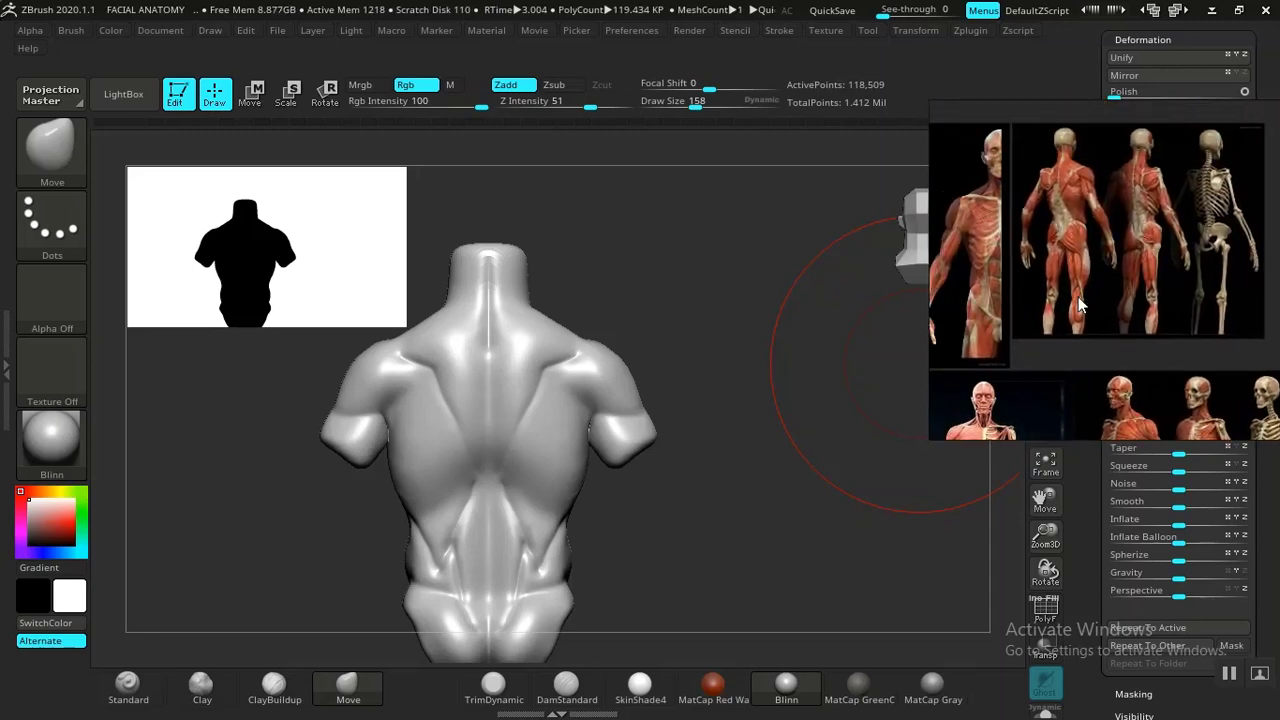
scroll(1091, 258, "up", 6)
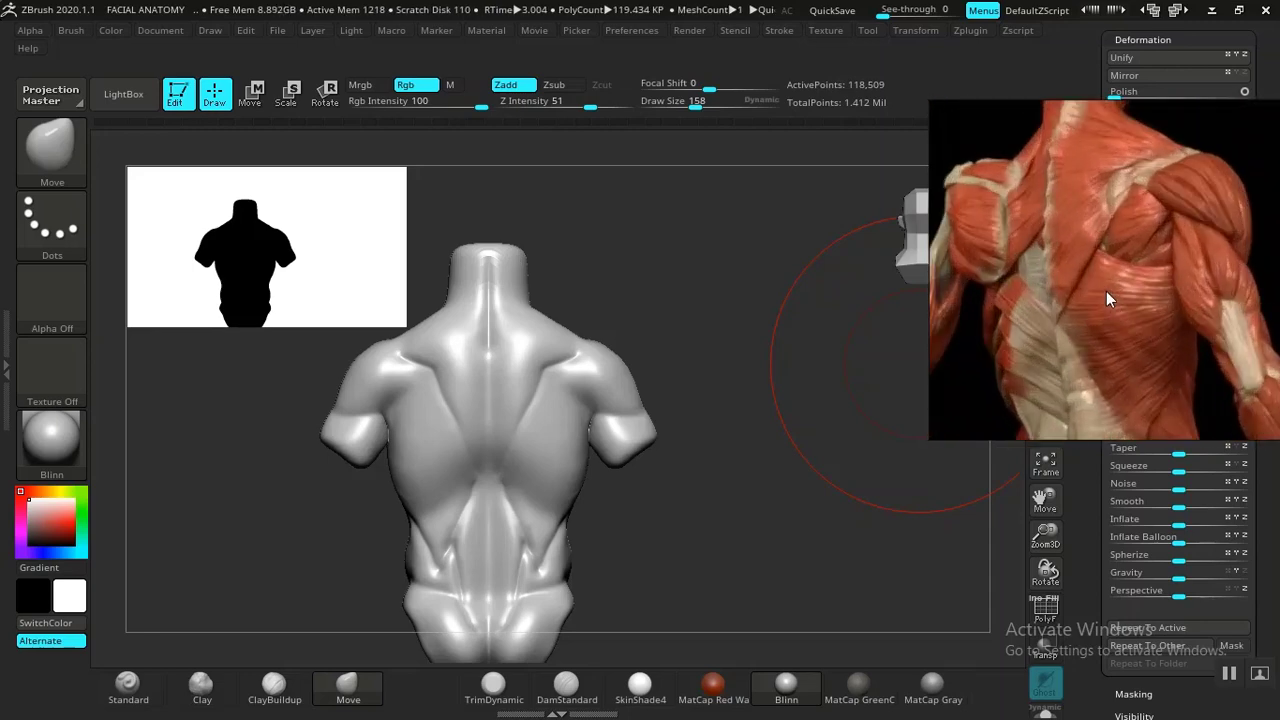
middle_click_drag(1106, 291, 1127, 364)
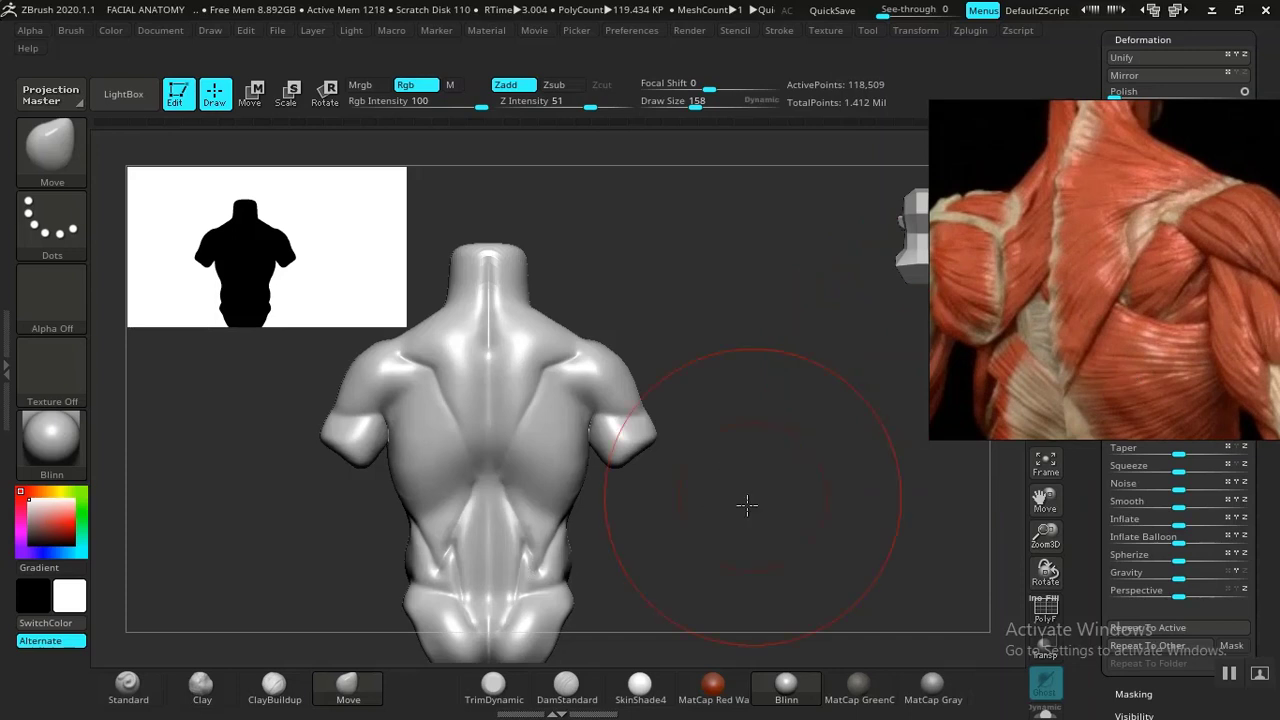
Carve the upper edge of the latissimus with DamStandard, curving from below the armpit across to the lower shoulder blade
left_click_drag(747, 505, 920, 430)
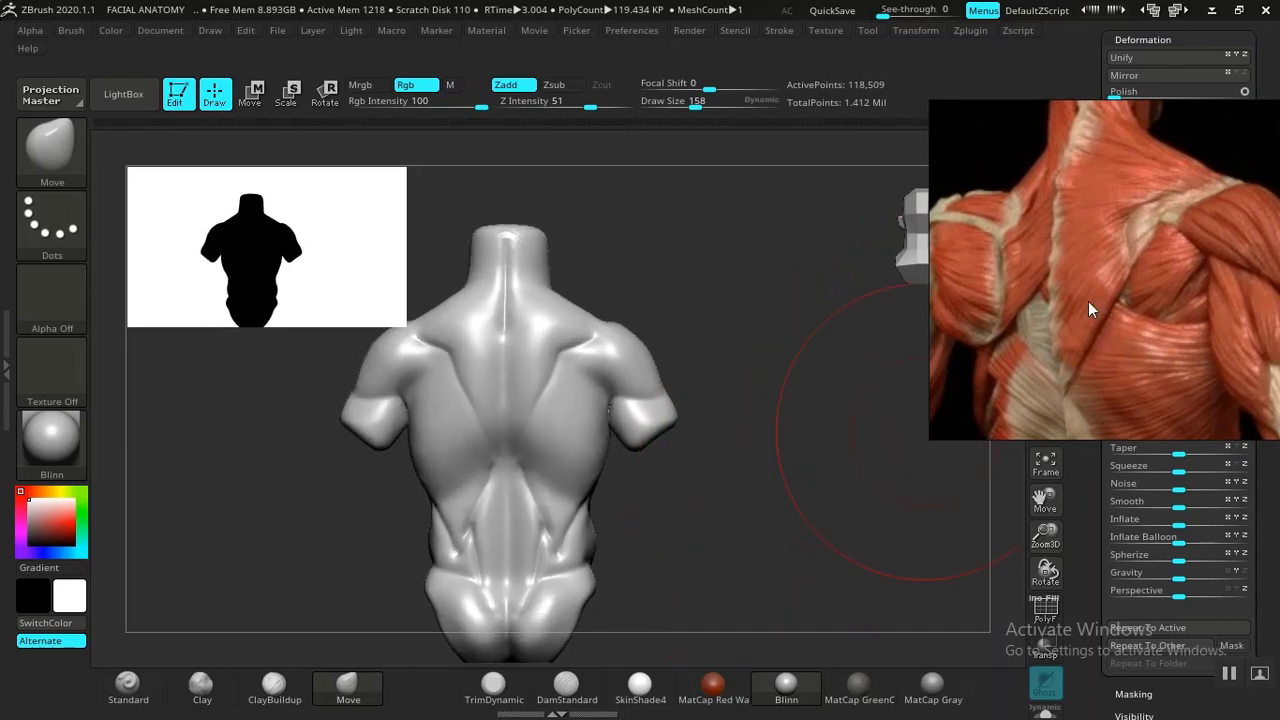
mouse_move(820, 477)
left_mouse_down()
mouse_move(774, 503)
mouse_move(880, 551)
mouse_move(868, 515)
left_mouse_up()
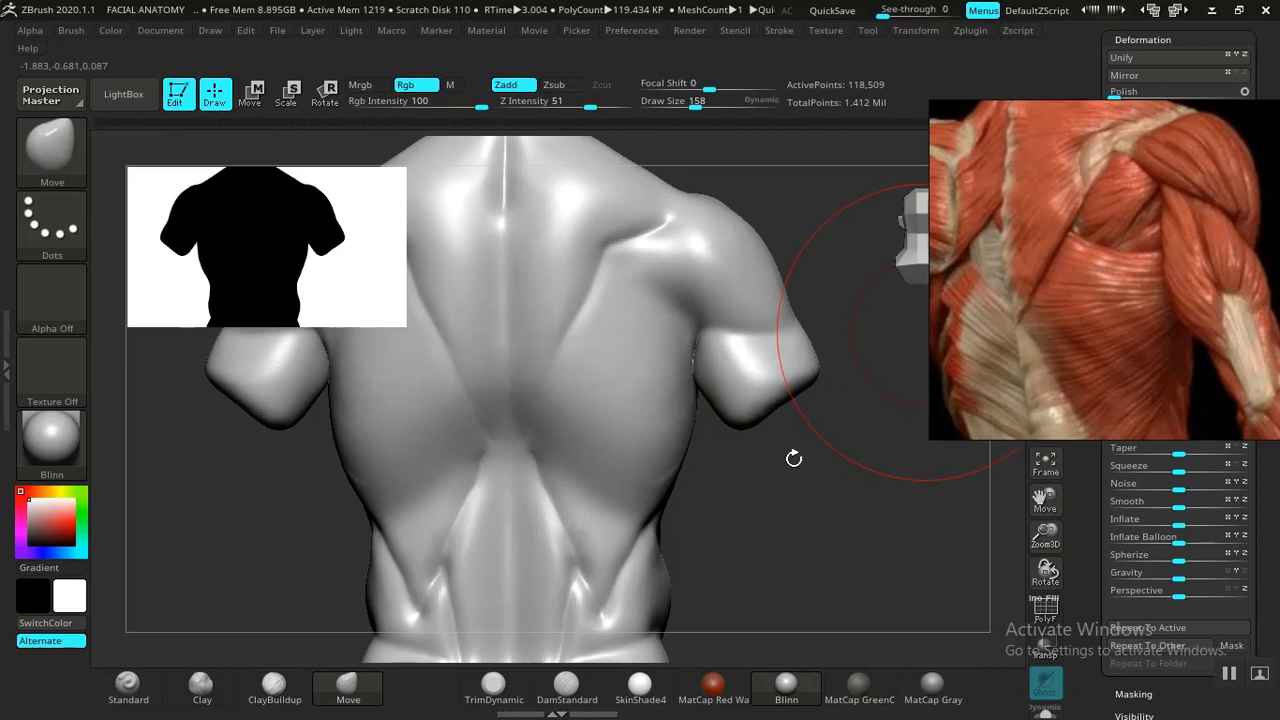
left_click_drag(755, 562, 738, 566)
left_click(567, 689)
left_click_drag(742, 490, 663, 469)
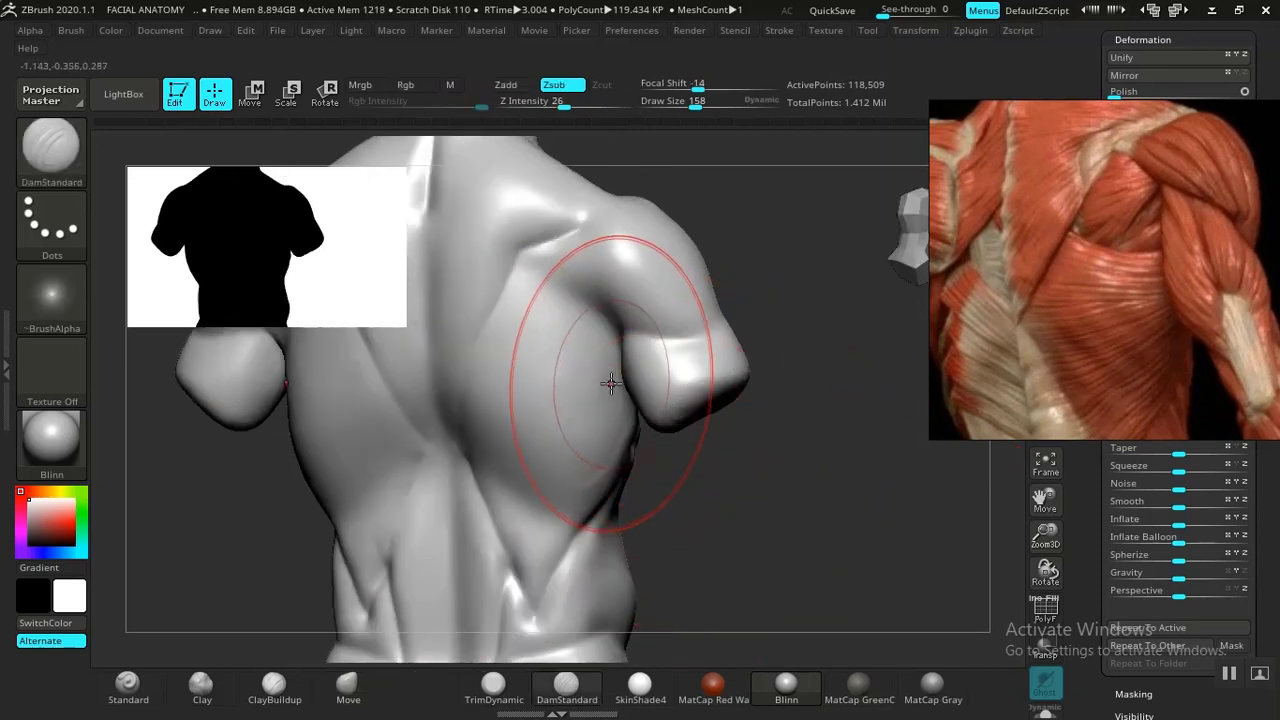
mouse_move(611, 383)
left_mouse_down()
mouse_move(603, 491)
mouse_move(580, 471)
left_mouse_up()
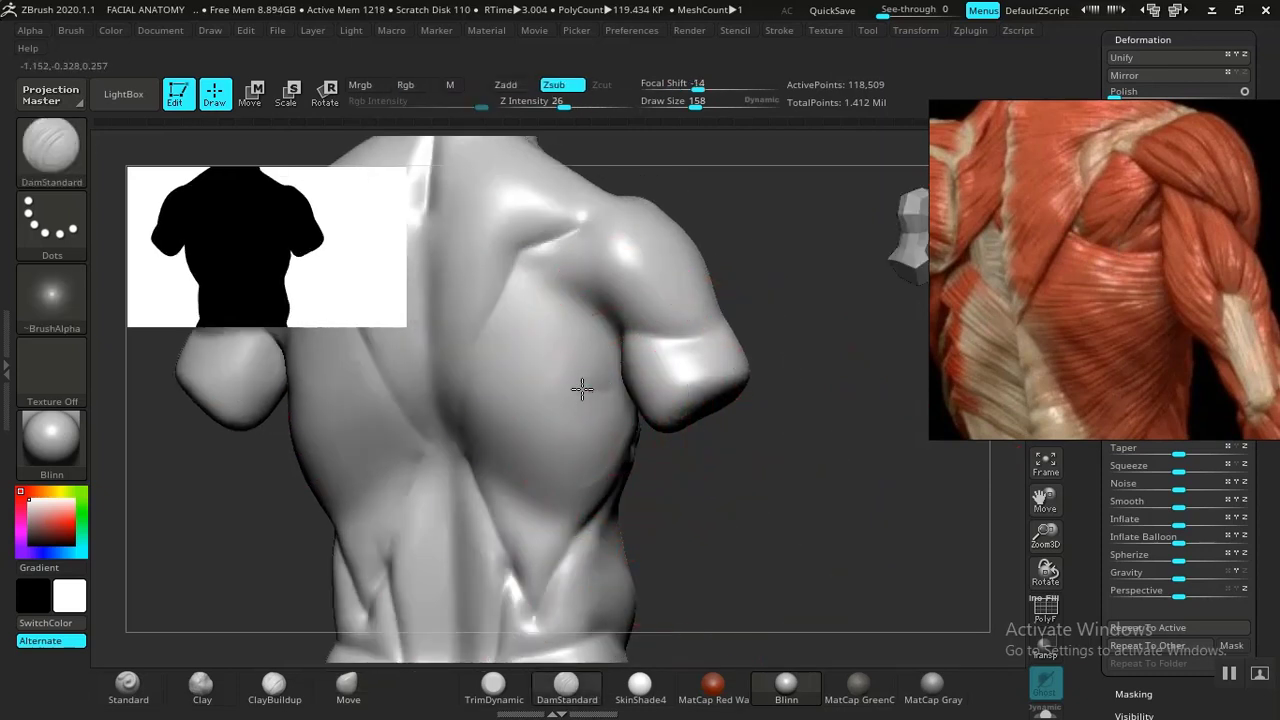
left_click_drag(582, 389, 491, 343)
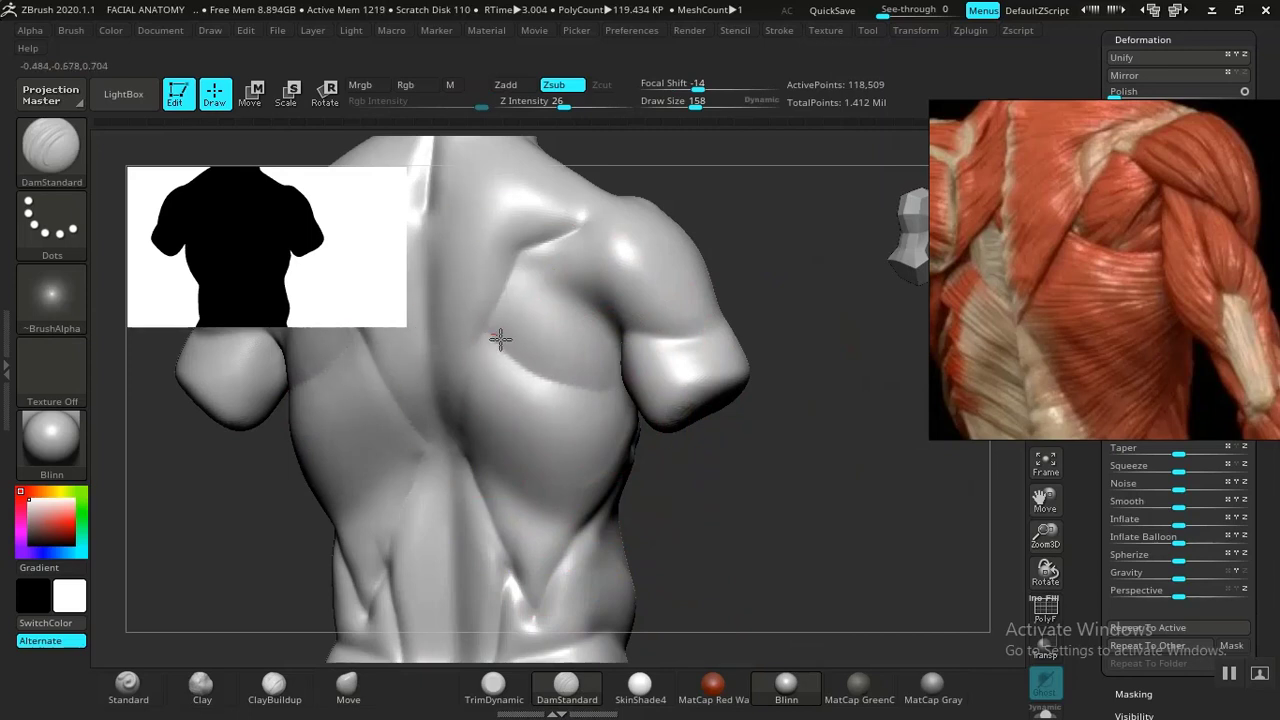
mouse_move(823, 503)
left_mouse_down("alt")
mouse_move(746, 446)
mouse_move(791, 440)
mouse_move(803, 509)
mouse_move(784, 476)
mouse_move(799, 497)
left_mouse_up("alt")
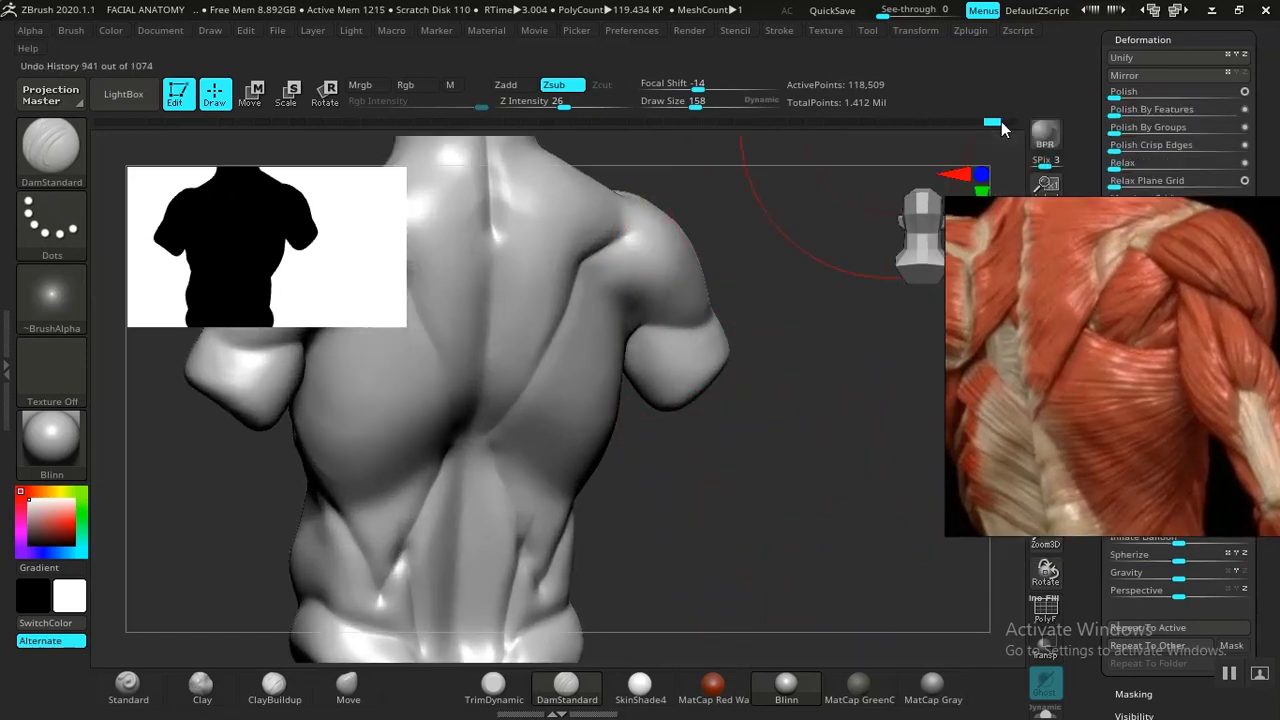
Examine the écorché back views and the sculpted back reference on the reference board against the torso's back
mouse_move(812, 360)
left_mouse_down()
mouse_move(794, 437)
mouse_move(950, 438)
left_mouse_up()
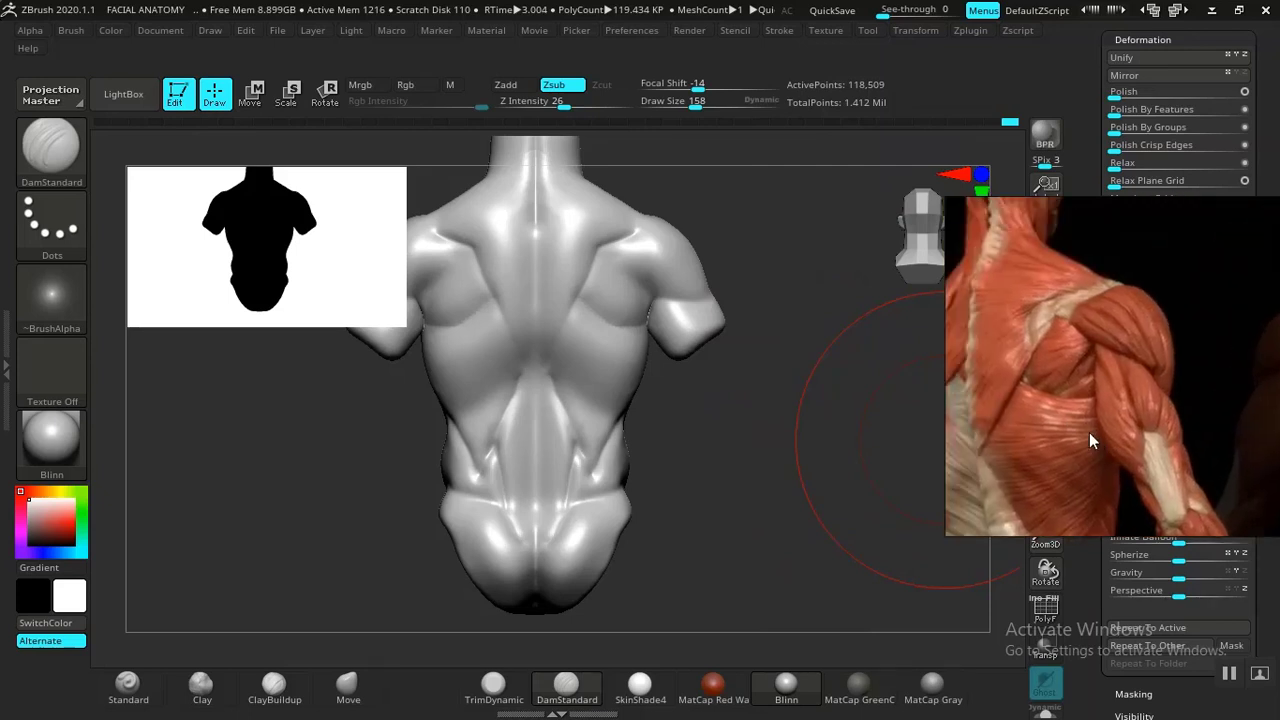
right_click_drag(774, 446, 786, 578, "ctrl")
scroll(1032, 384, "down", 6)
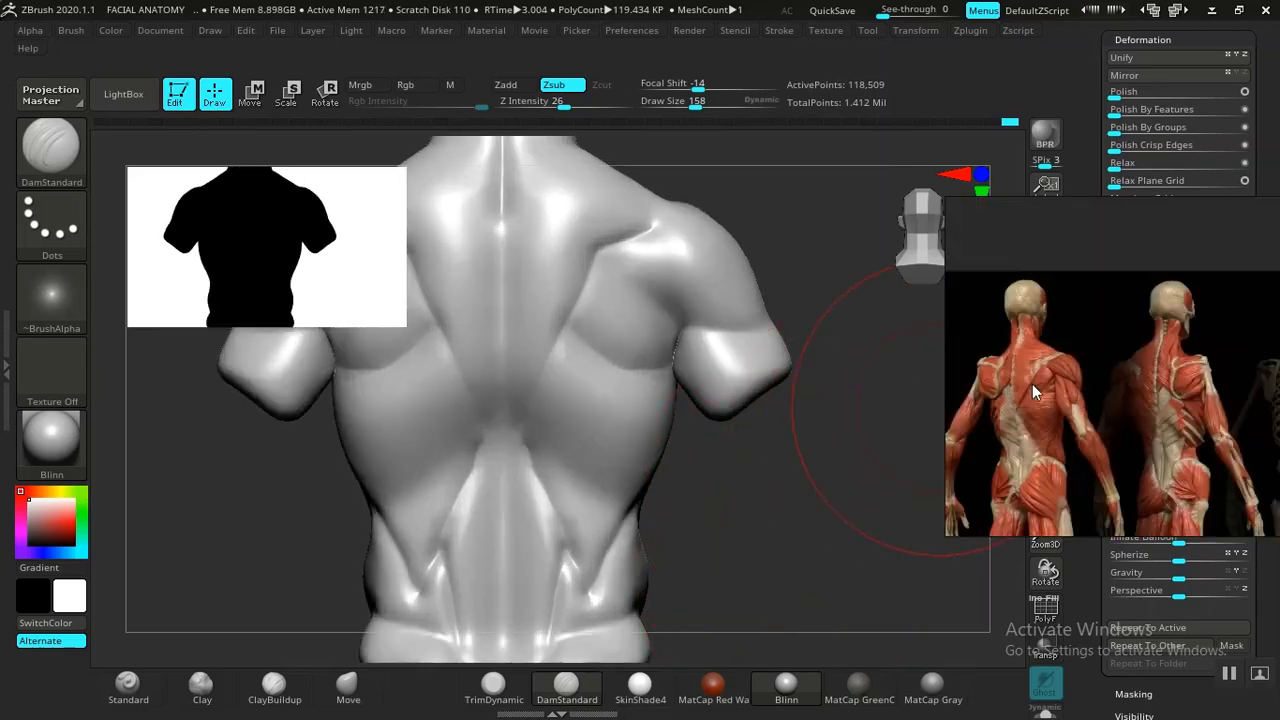
middle_click_drag(1100, 378, 1060, 336)
scroll(1101, 334, "up", 5)
scroll(1185, 328, "up", 2)
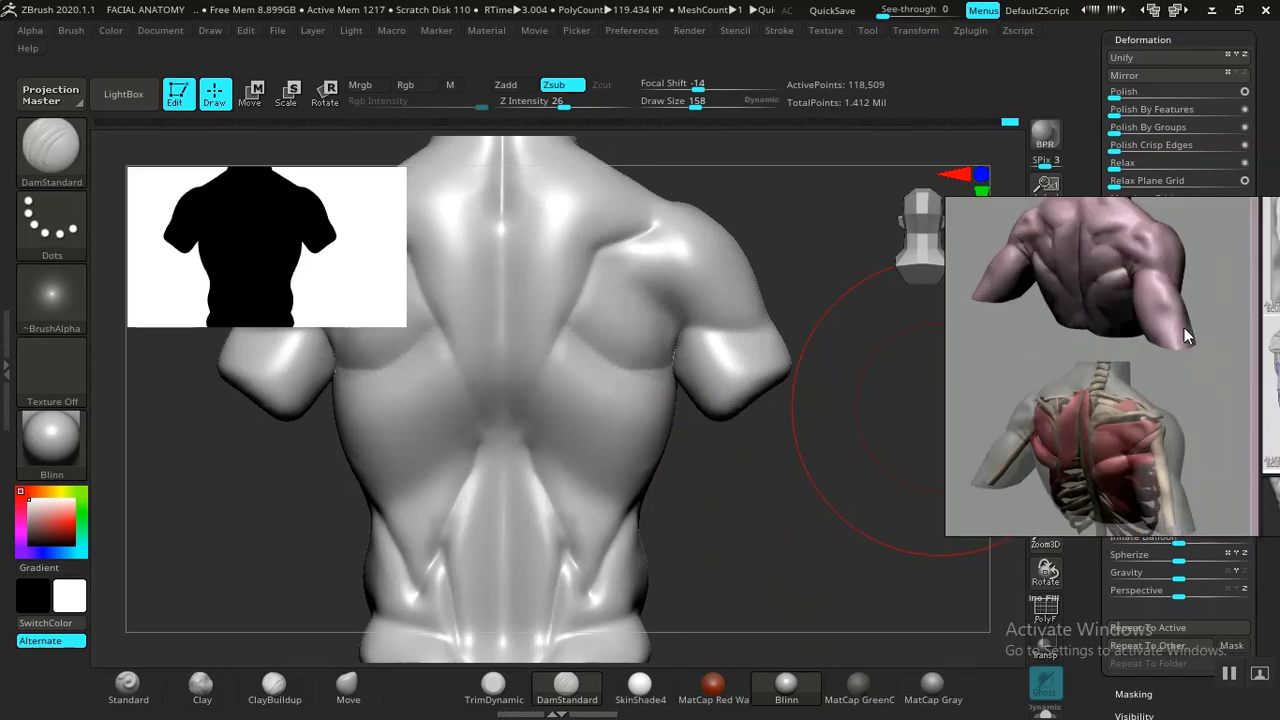
scroll(1153, 356, "up", 2)
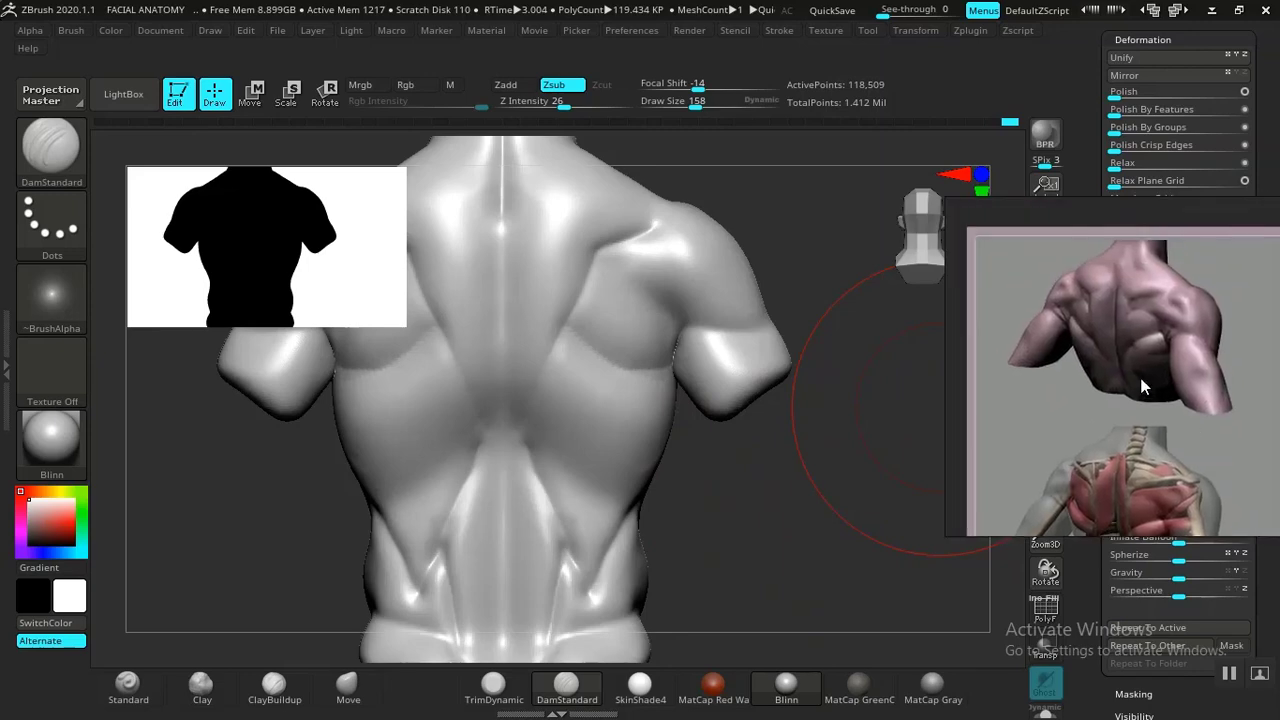
scroll(1141, 362, "down", 6)
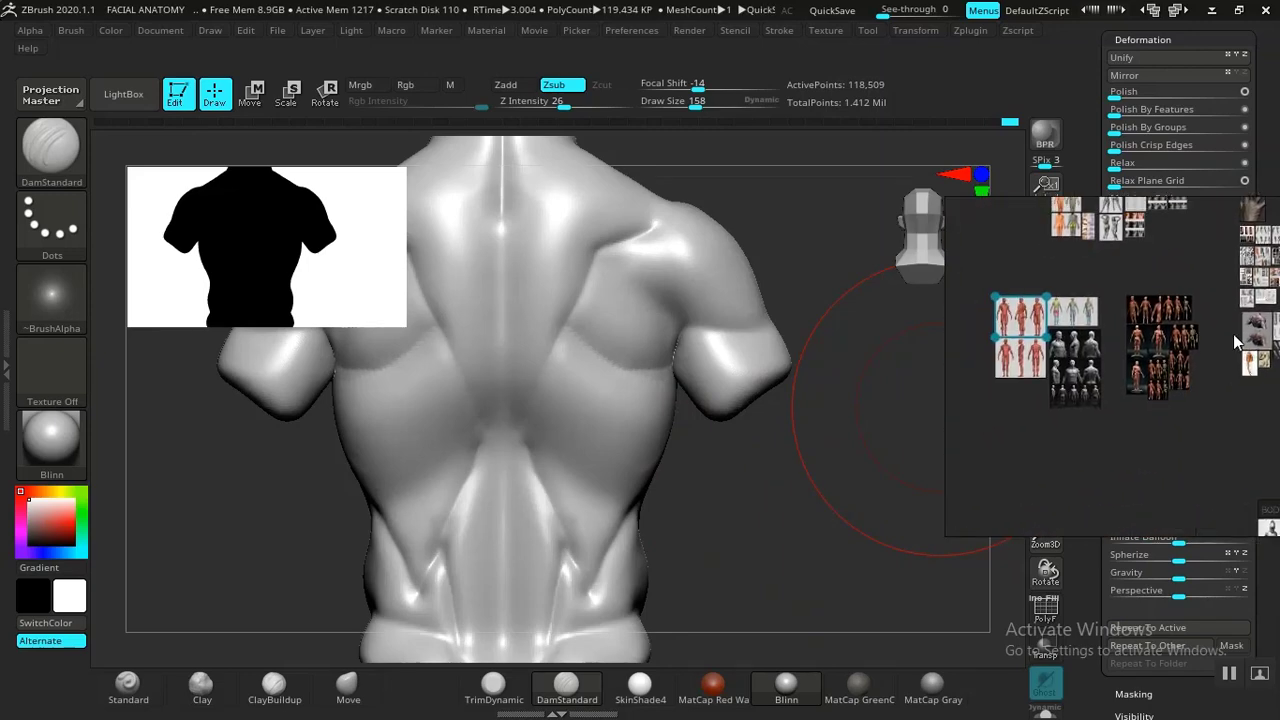
Find the photo of a male model seen from behind on the reference board and enlarge his upper back
scroll(1155, 314, "up", 4)
scroll(1121, 368, "down", 6)
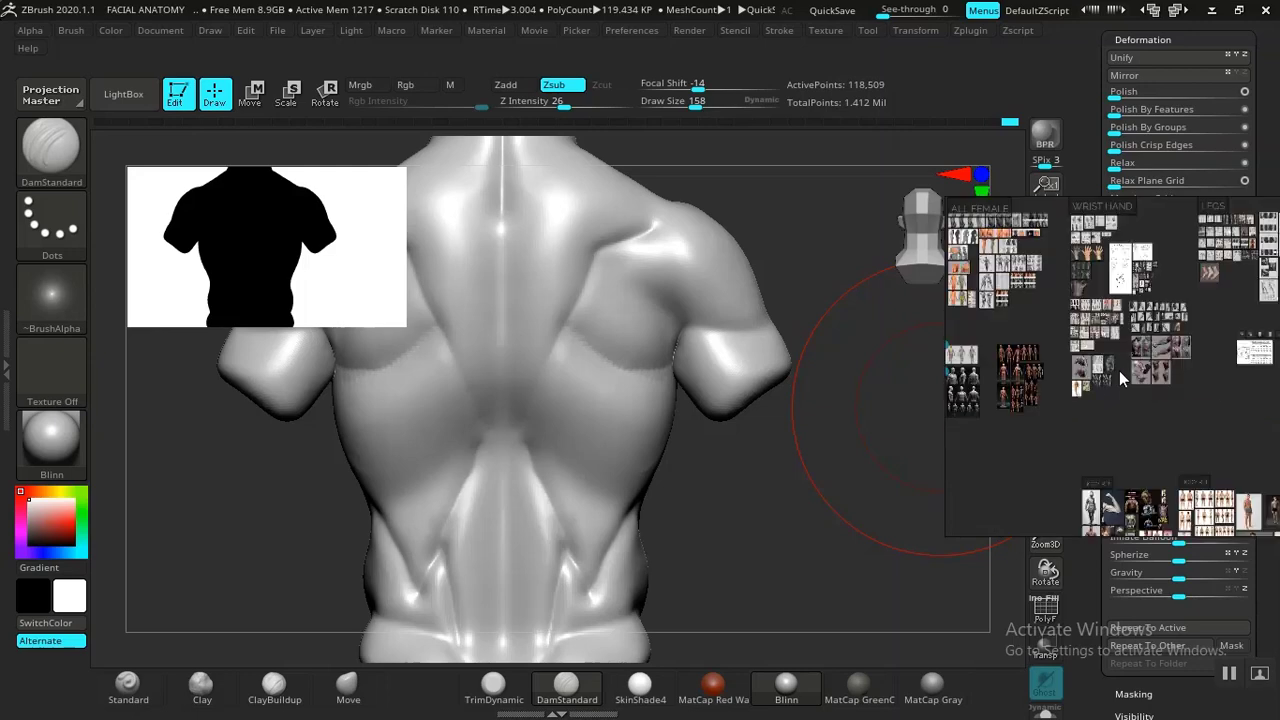
middle_click_drag(1096, 411, 1103, 298)
middle_click_drag(1150, 472, 1068, 400)
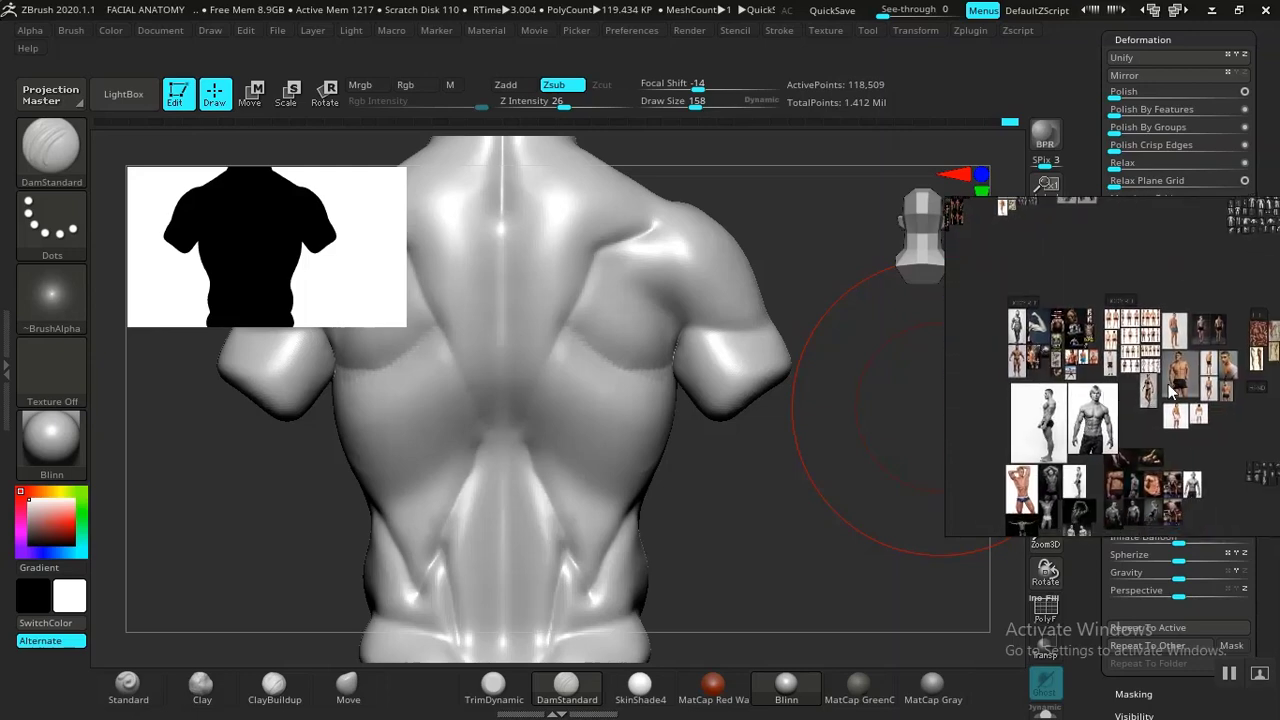
scroll(1172, 392, "up", 3)
scroll(1200, 370, "up", 2)
middle_click_drag(1200, 370, 1117, 483)
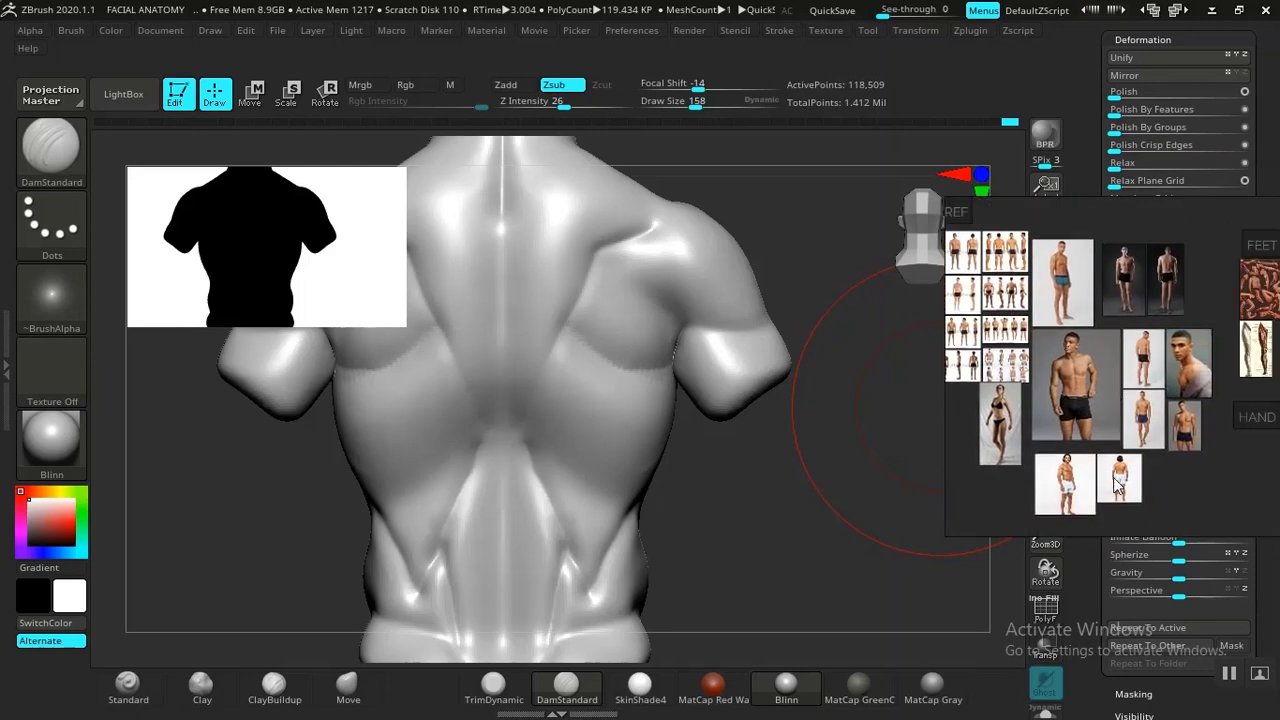
scroll(1145, 380, "up", 6)
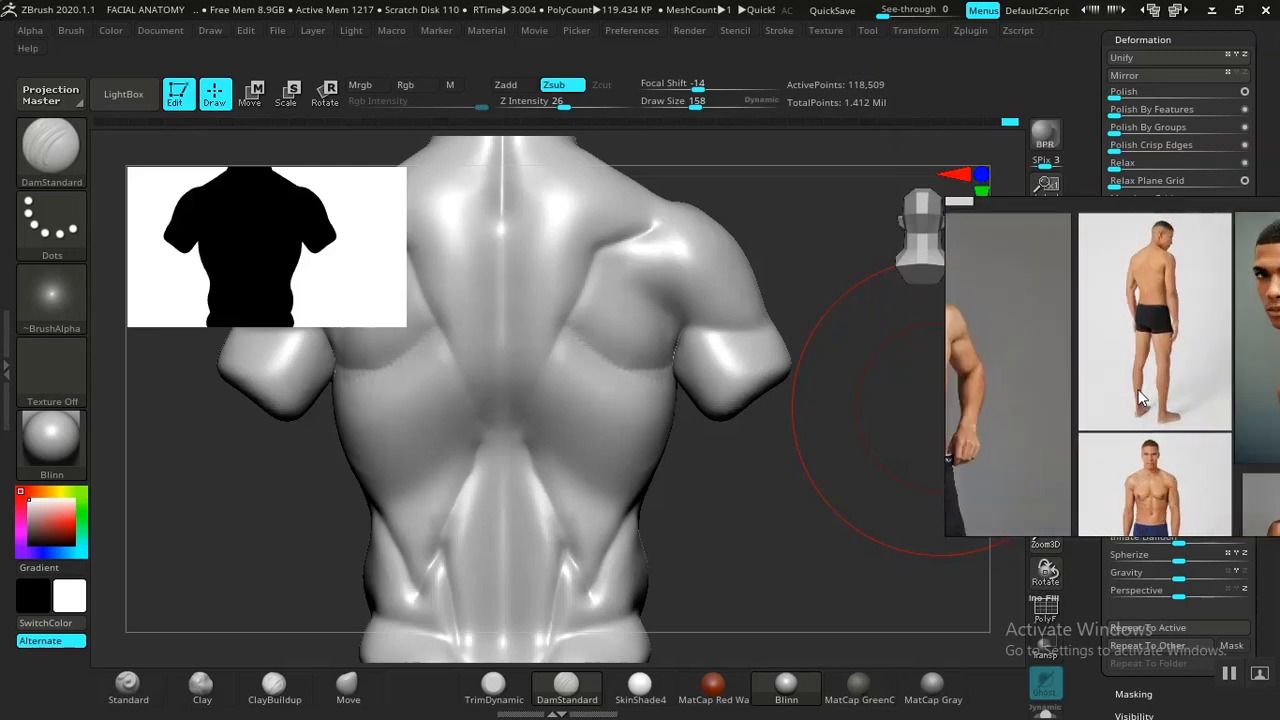
middle_click_drag(1125, 295, 1157, 414)
scroll(1125, 346, "up", 3)
scroll(1111, 383, "up", 2)
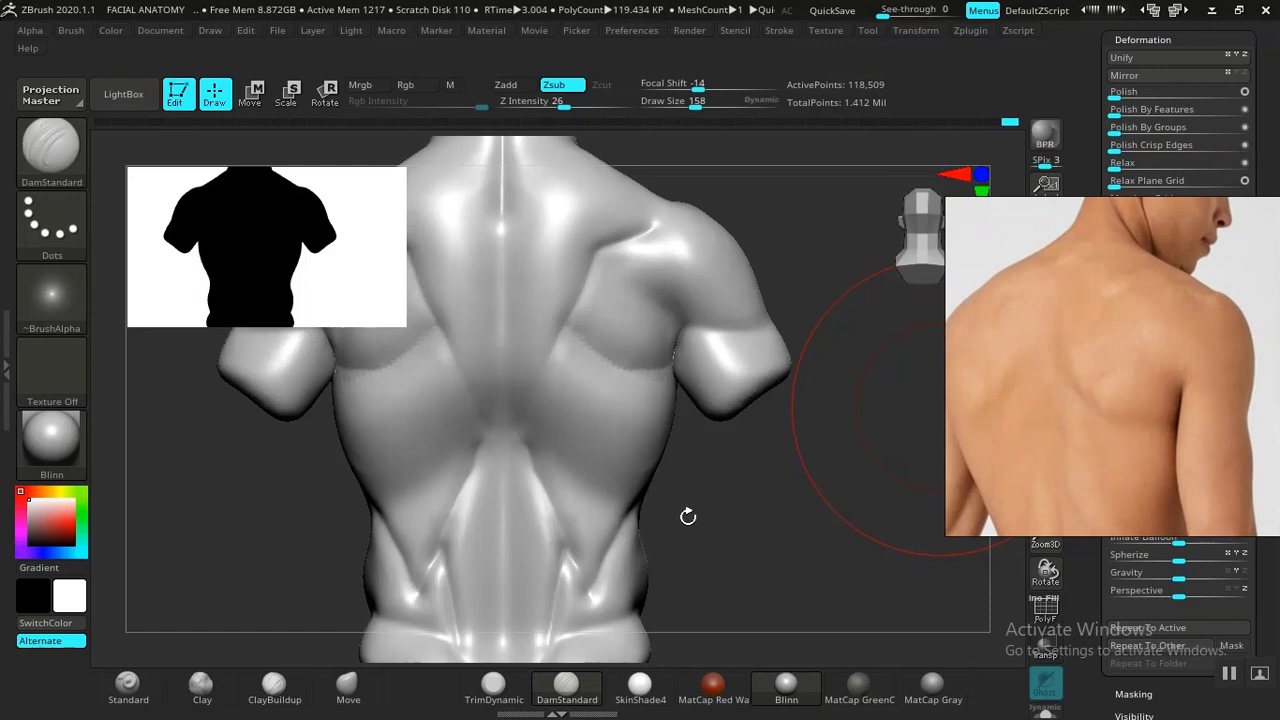
Study the shoulder blades, spine furrow and lower back in the photo of the long-haired model in white shorts
left_click_drag(806, 549, 832, 508, "alt")
middle_click_drag(1104, 375, 1117, 426)
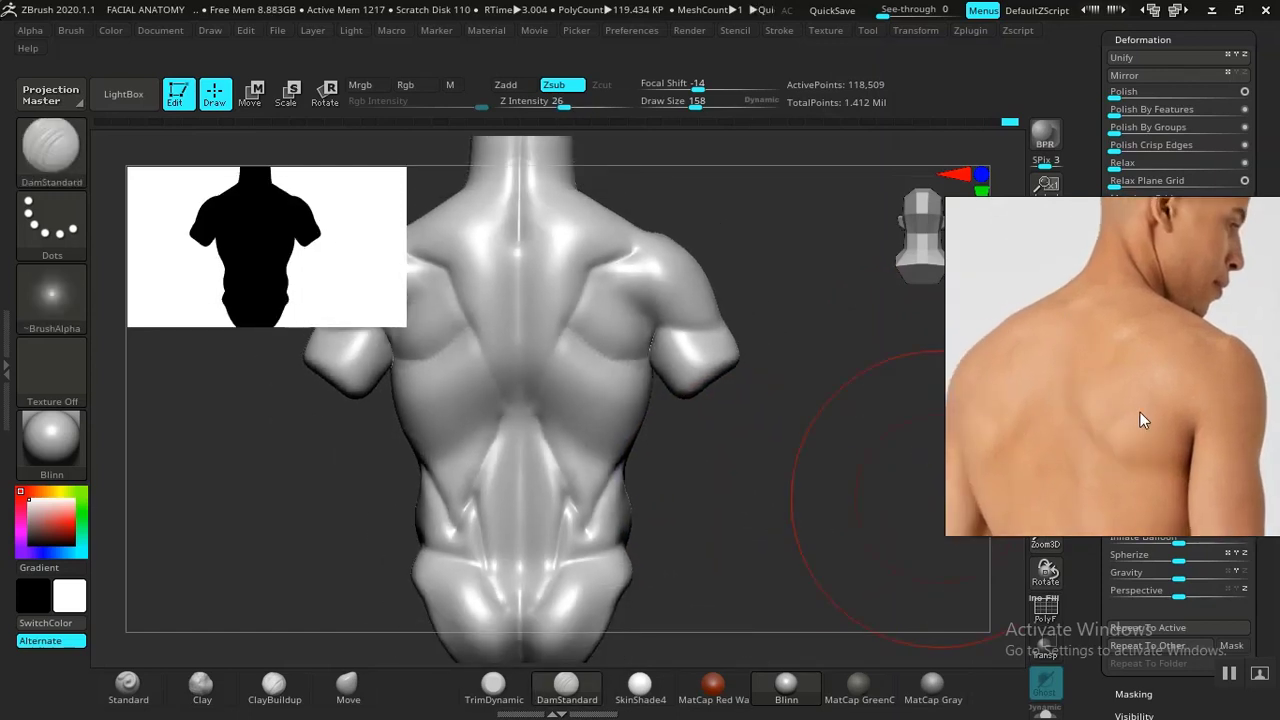
scroll(1140, 412, "down", 3)
middle_click_drag(1127, 394, 1157, 268)
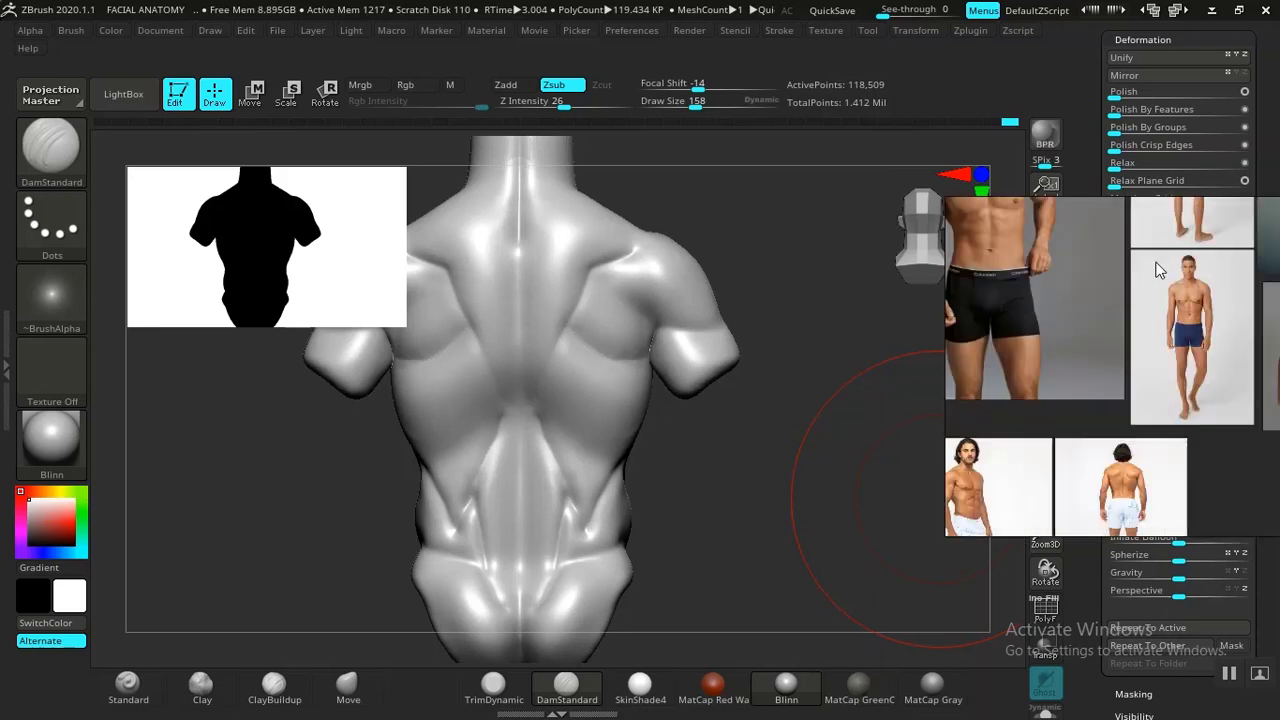
scroll(1121, 458, "up", 5)
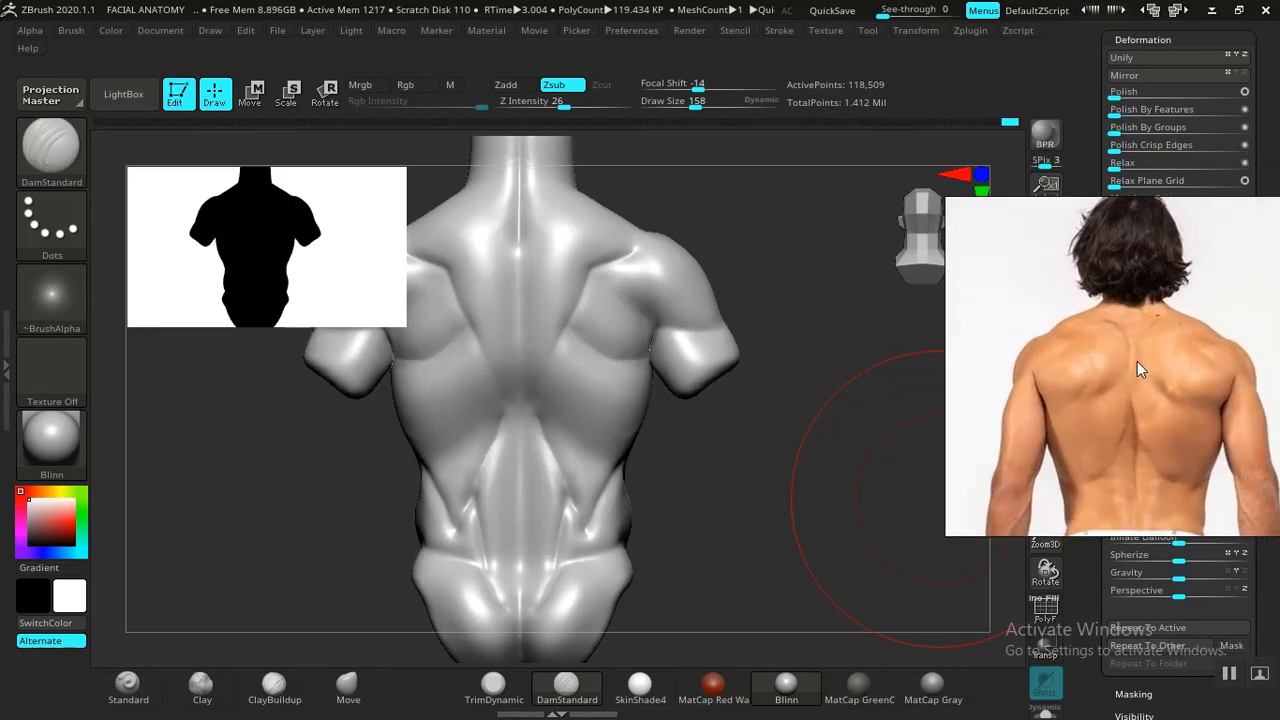
middle_click_drag(1137, 361, 1093, 372)
scroll(1127, 411, "down", 3)
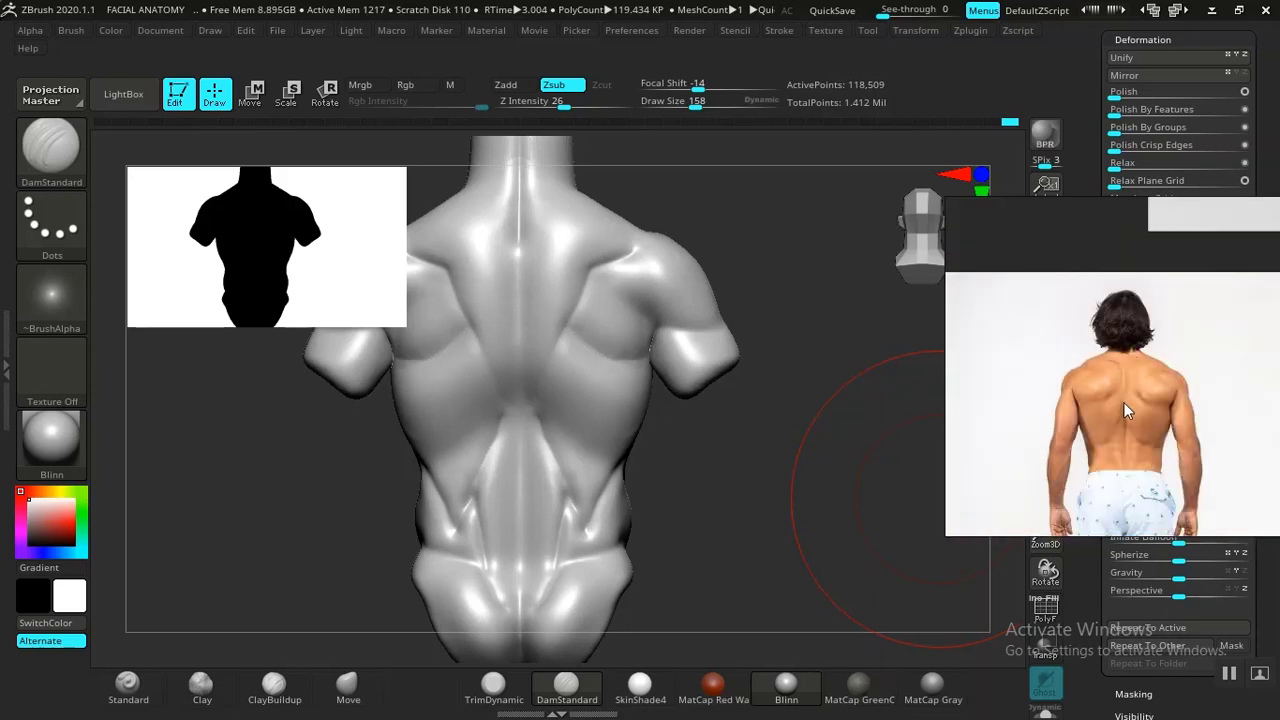
scroll(1128, 405, "down", 2)
scroll(1128, 399, "up", 5)
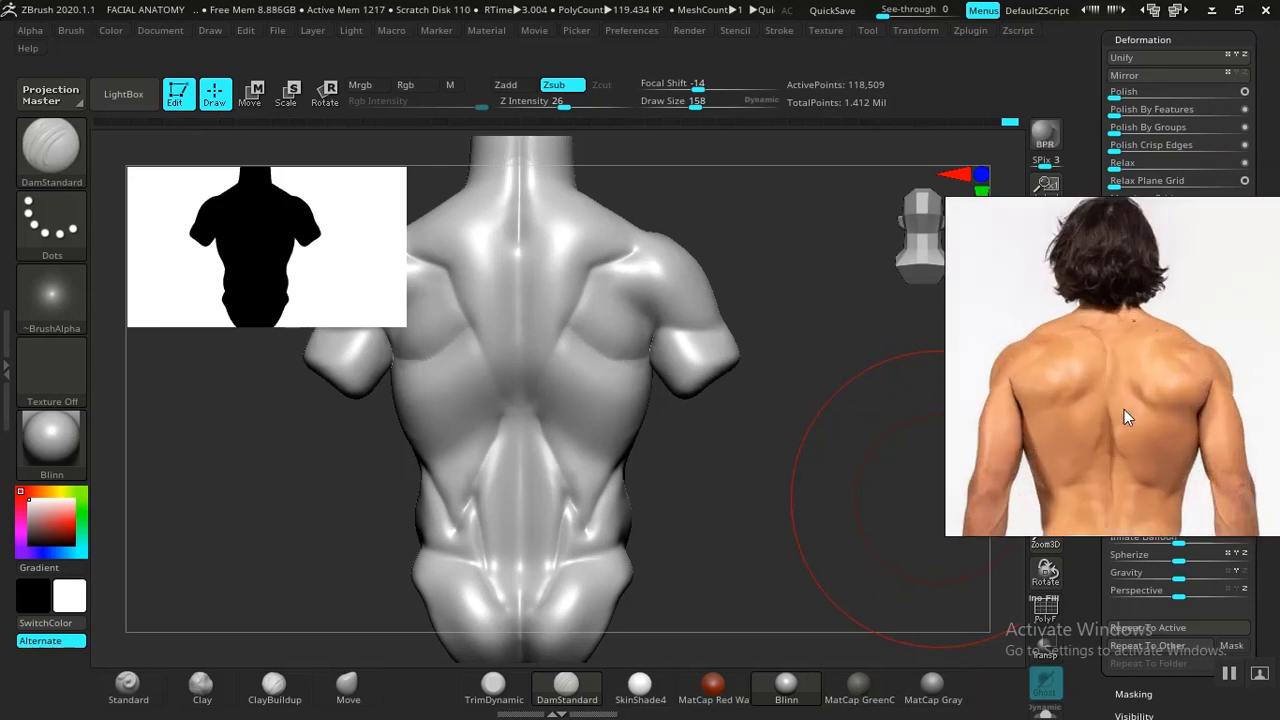
middle_click_drag(1142, 439, 1152, 367)
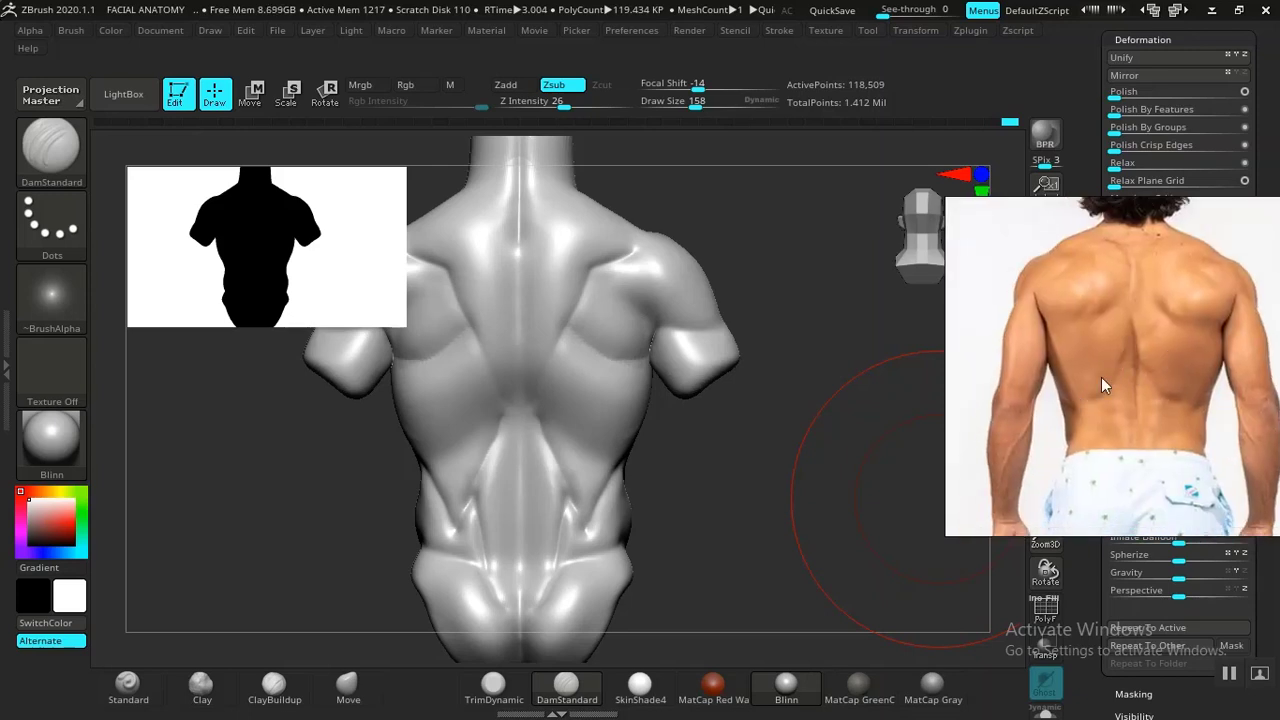
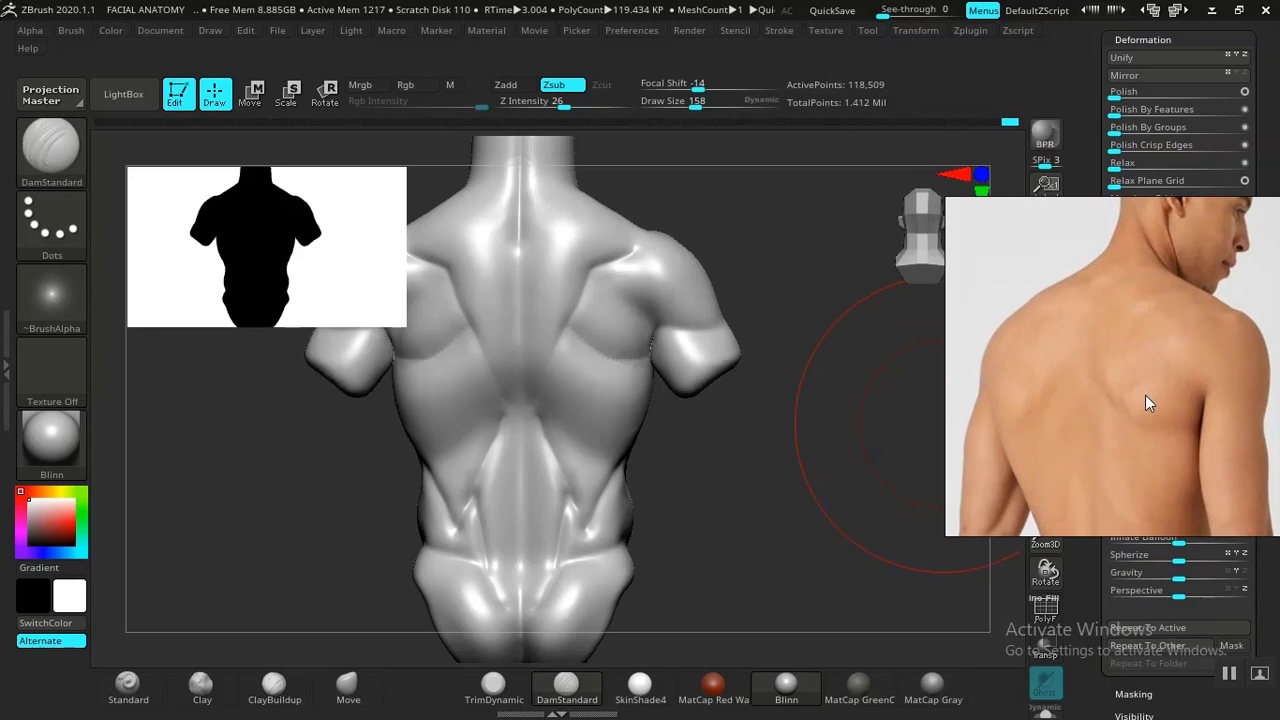
Build up the inner border and lower mass of the shoulder blades with ClayBuildup at draw size 78, and smooth the strokes
mouse_move(769, 500)
left_mouse_down()
mouse_move(800, 583)
mouse_move(797, 451)
mouse_move(826, 351)
mouse_move(832, 364)
left_mouse_up()
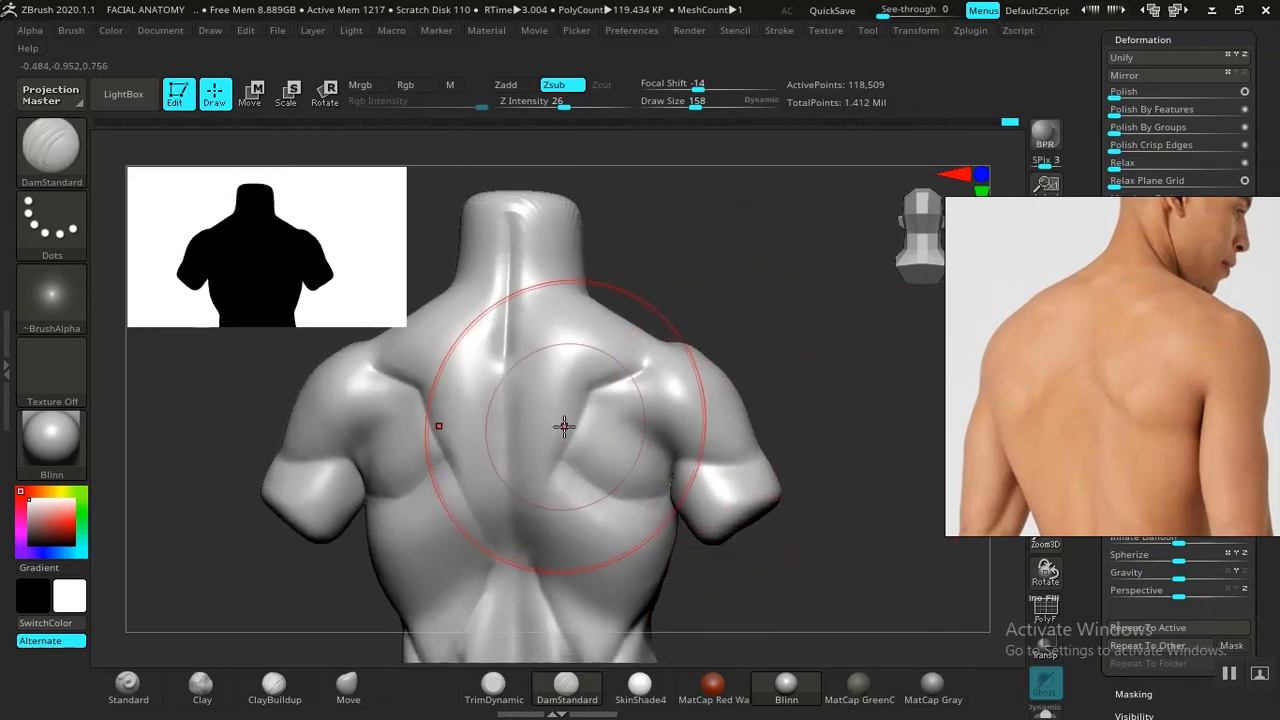
left_click(274, 686)
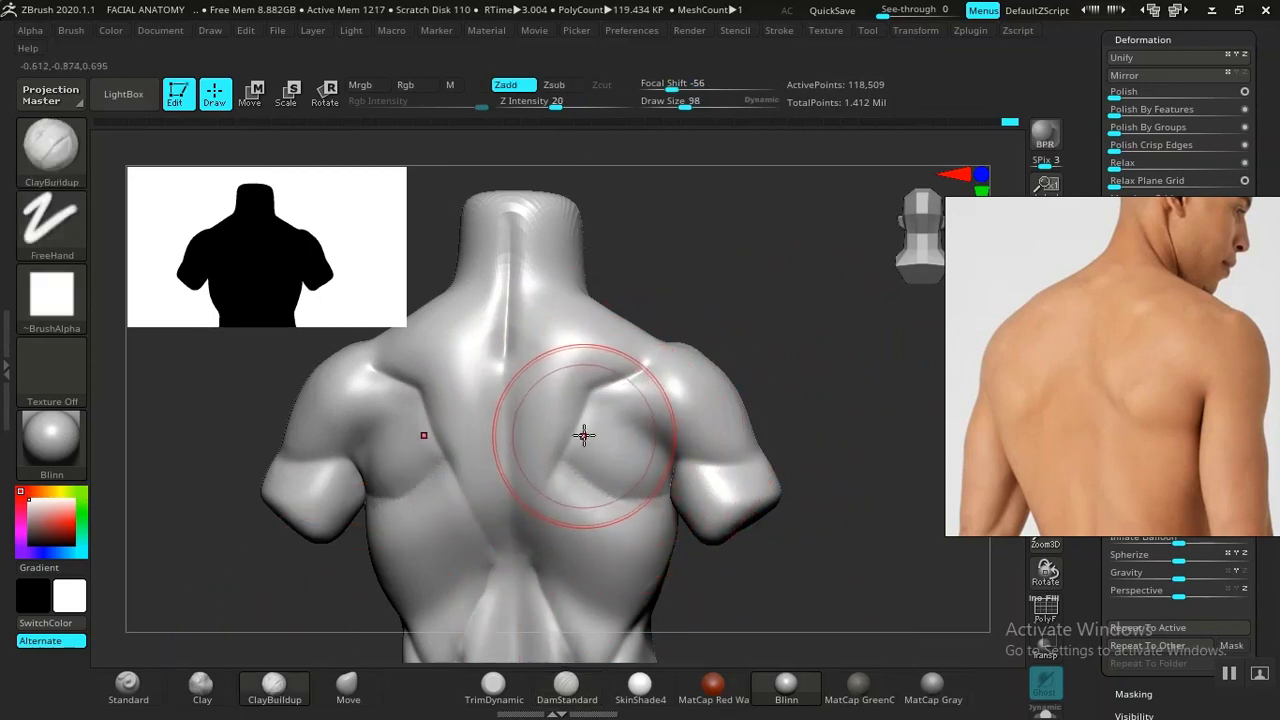
key("bracketleft")
key("bracketleft")
key("bracketleft")
key("bracketleft")
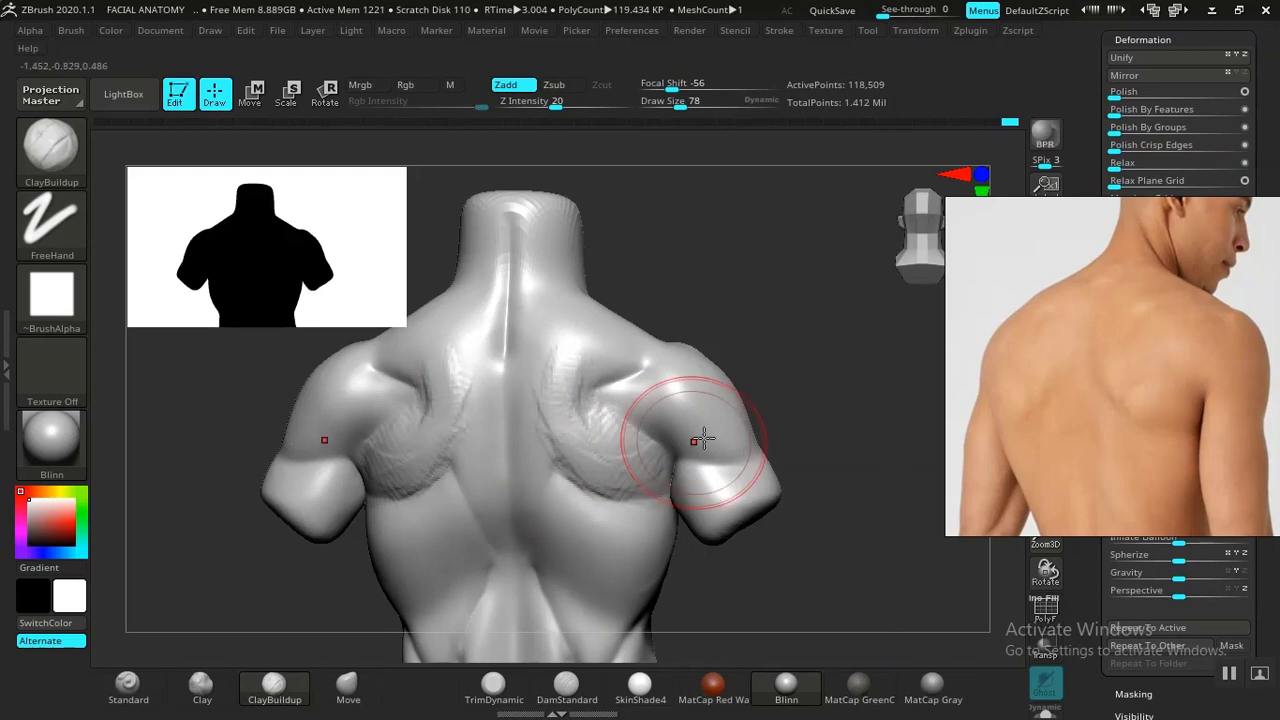
left_click_drag(788, 385, 823, 363)
left_click_drag(794, 437, 714, 442)
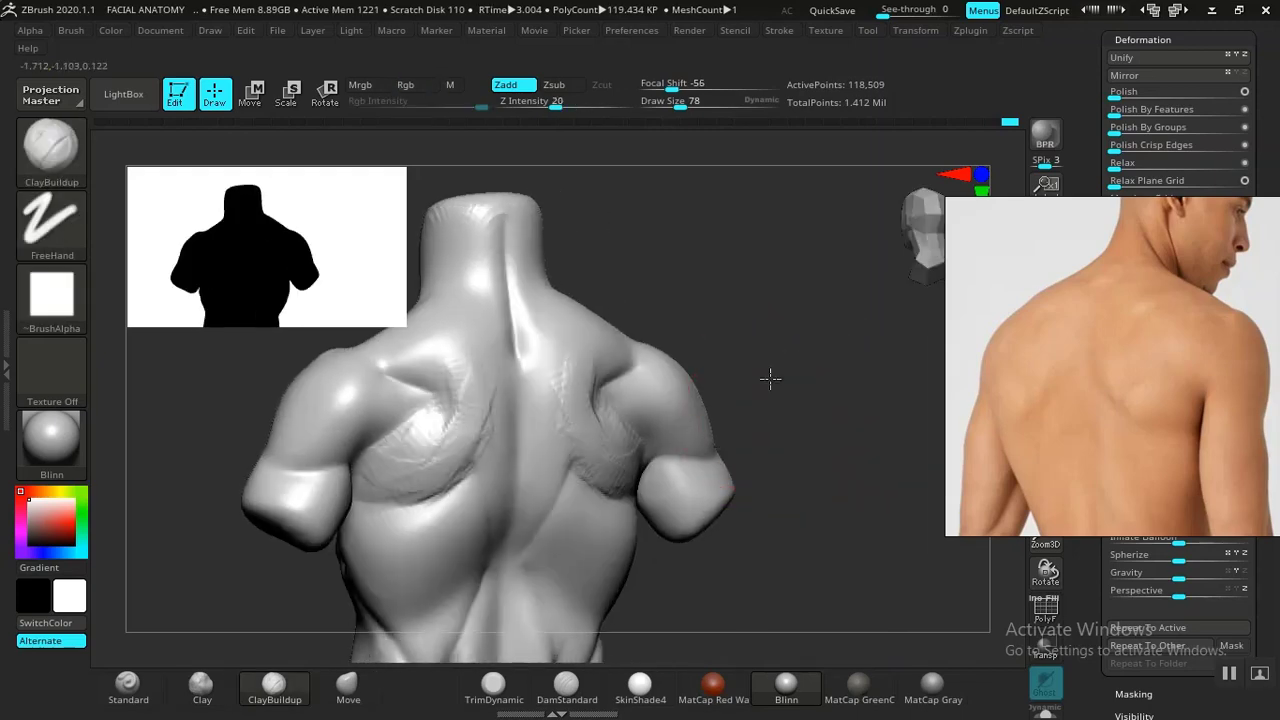
mouse_move(770, 377)
left_mouse_down()
mouse_move(751, 380)
mouse_move(786, 357)
mouse_move(745, 380)
mouse_move(763, 331)
mouse_move(750, 345)
left_mouse_up()
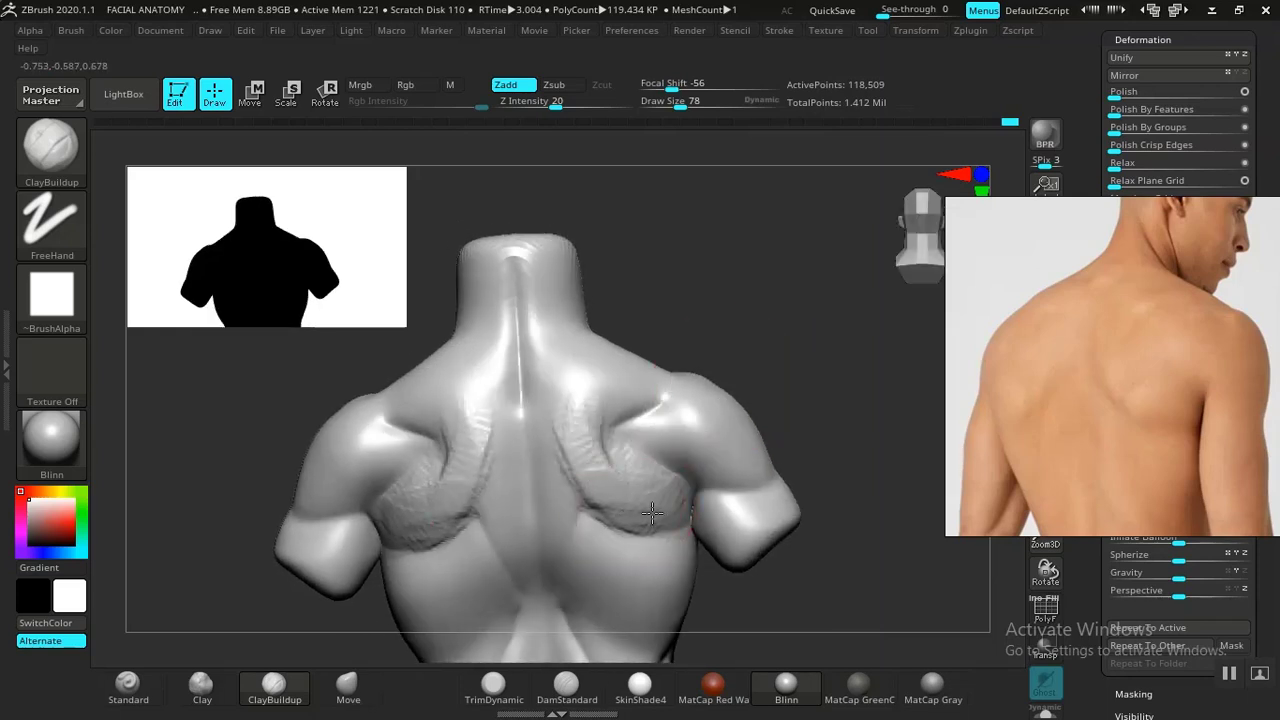
left_click_drag(590, 470, 594, 443, "shift")
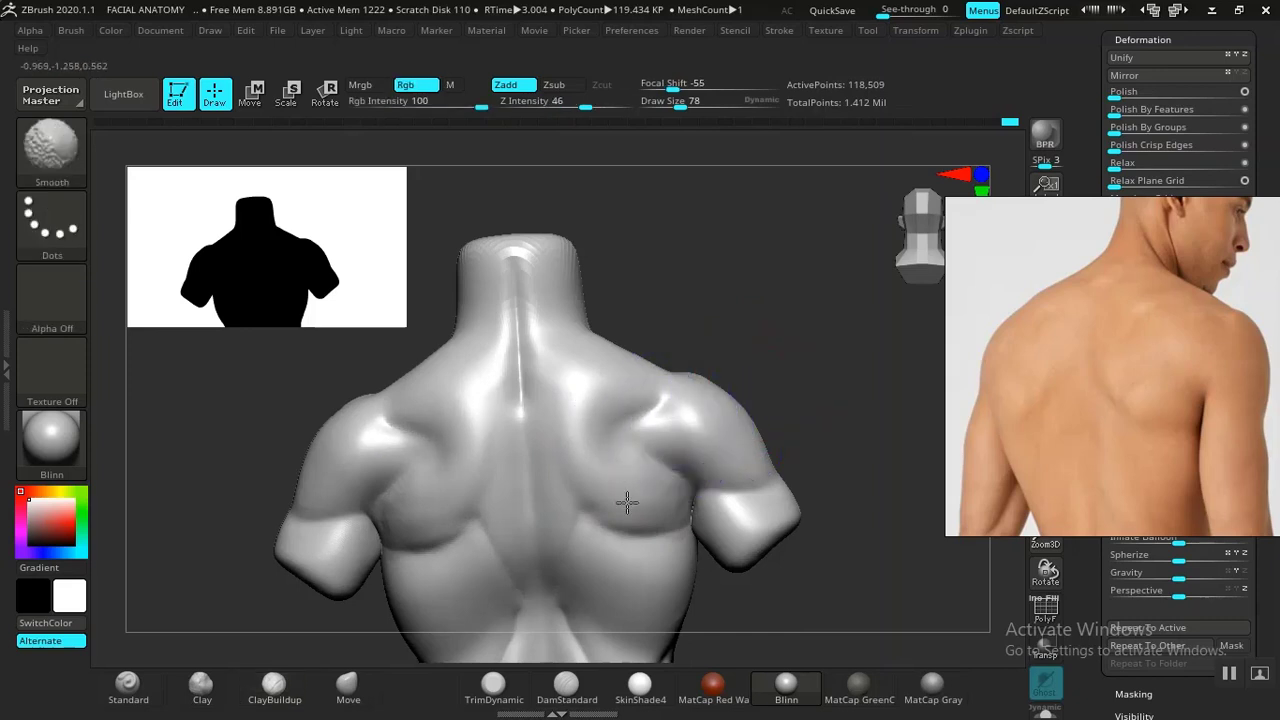
Carve the spine furrow and the inner and upper edges of the shoulder blades with DamStandard
mouse_move(800, 430)
left_mouse_down()
mouse_move(808, 309)
mouse_move(829, 449)
mouse_move(787, 518)
mouse_move(809, 534)
mouse_move(740, 531)
mouse_move(761, 553)
mouse_move(777, 537)
mouse_move(720, 545)
mouse_move(742, 540)
left_mouse_up()
left_click(562, 690)
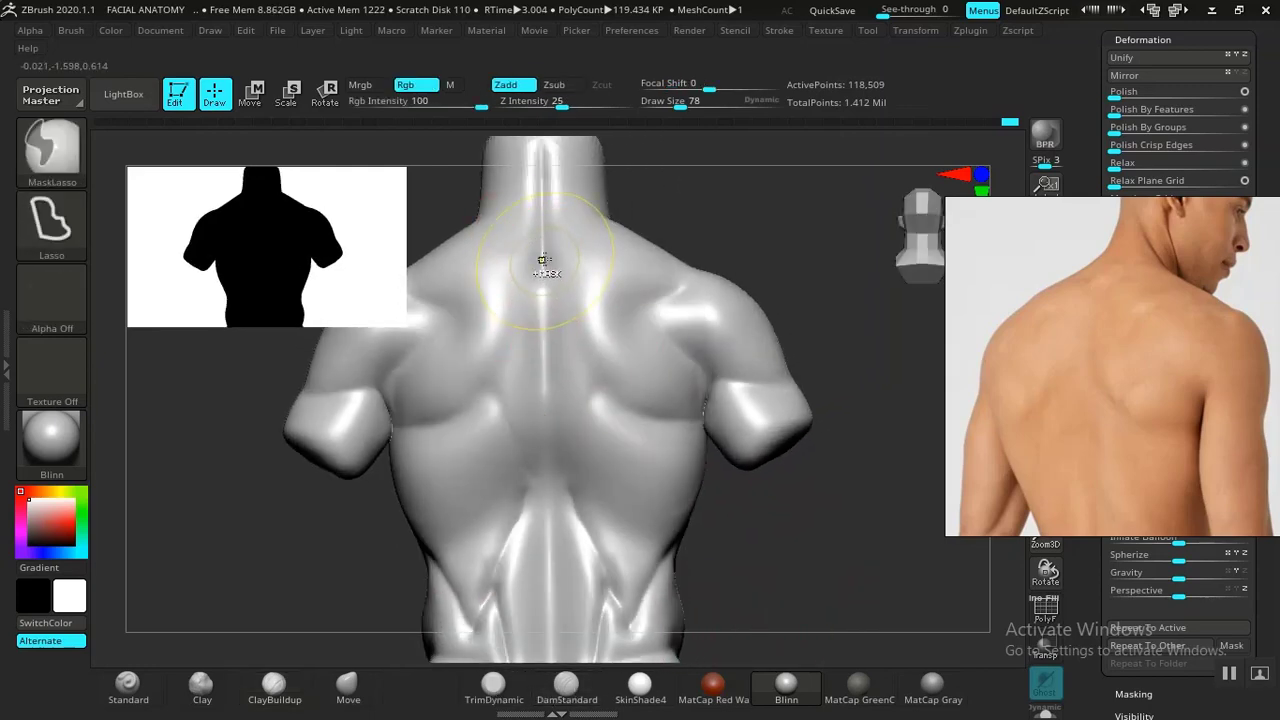
left_click_drag(542, 338, 547, 498)
mouse_move(830, 540)
left_mouse_down()
mouse_move(909, 557)
mouse_move(806, 580)
mouse_move(828, 558)
mouse_move(849, 566)
mouse_move(849, 591)
mouse_move(551, 491)
left_mouse_up()
left_click_drag(529, 320, 539, 376)
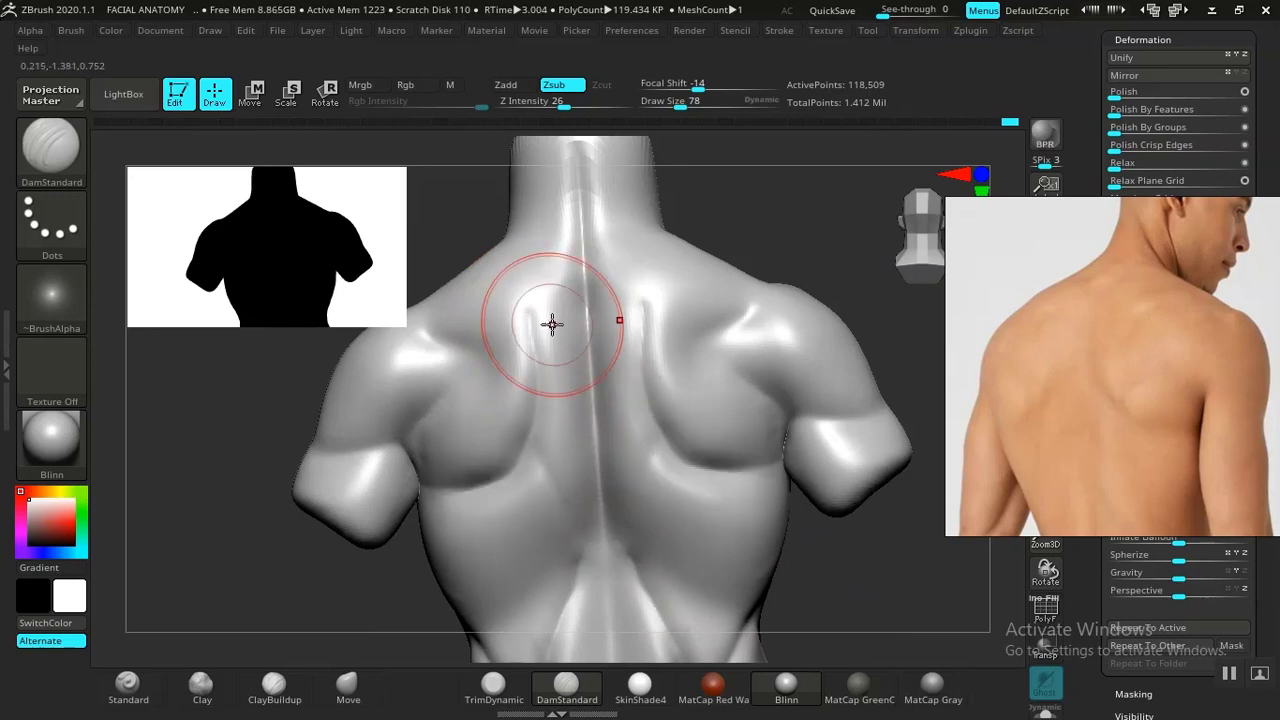
left_click_drag(552, 323, 527, 331)
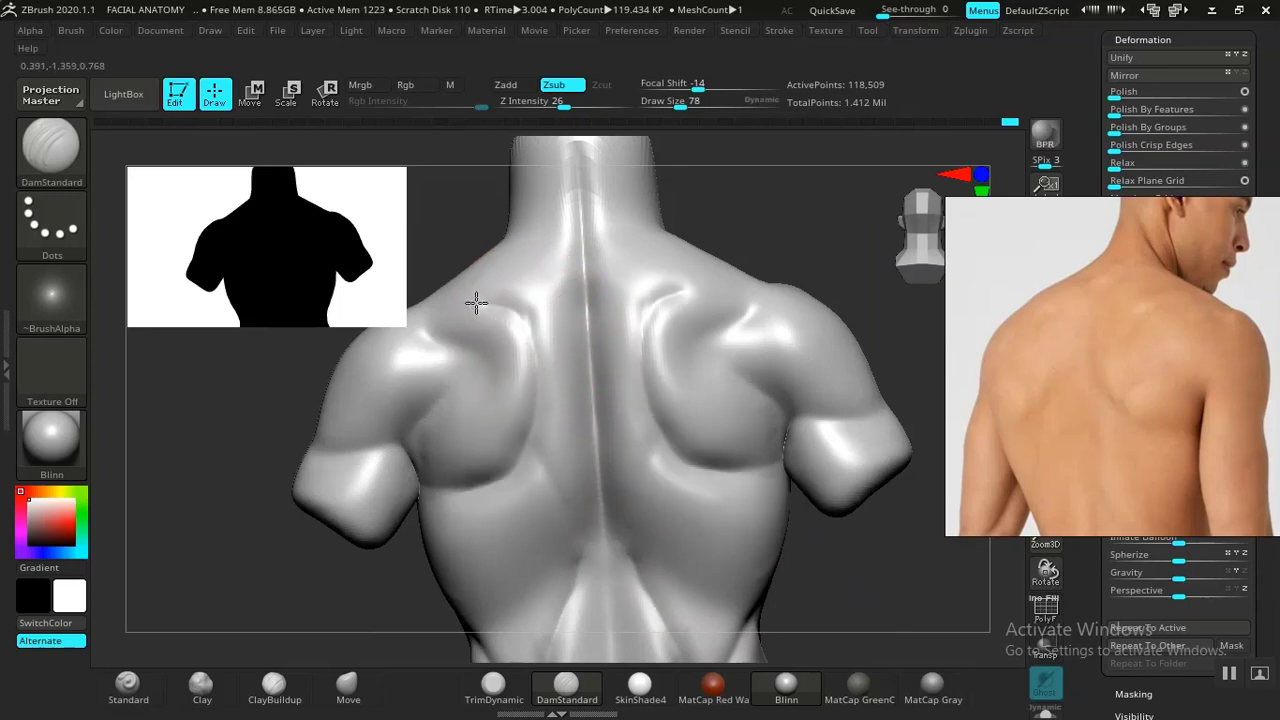
Add volume to the shoulder-blade muscles beside the rear deltoid with the Clay brush, undoing a stray stroke and smoothing the result
left_click_drag(803, 243, 797, 325)
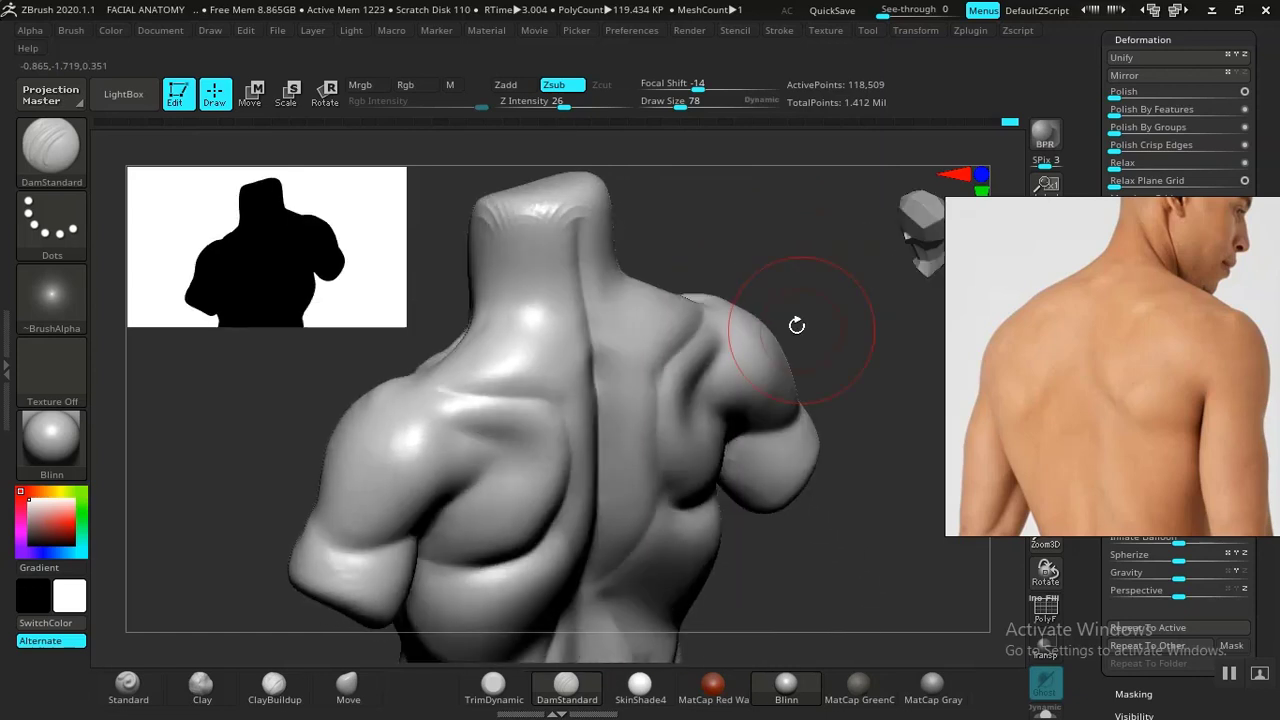
left_click(201, 688)
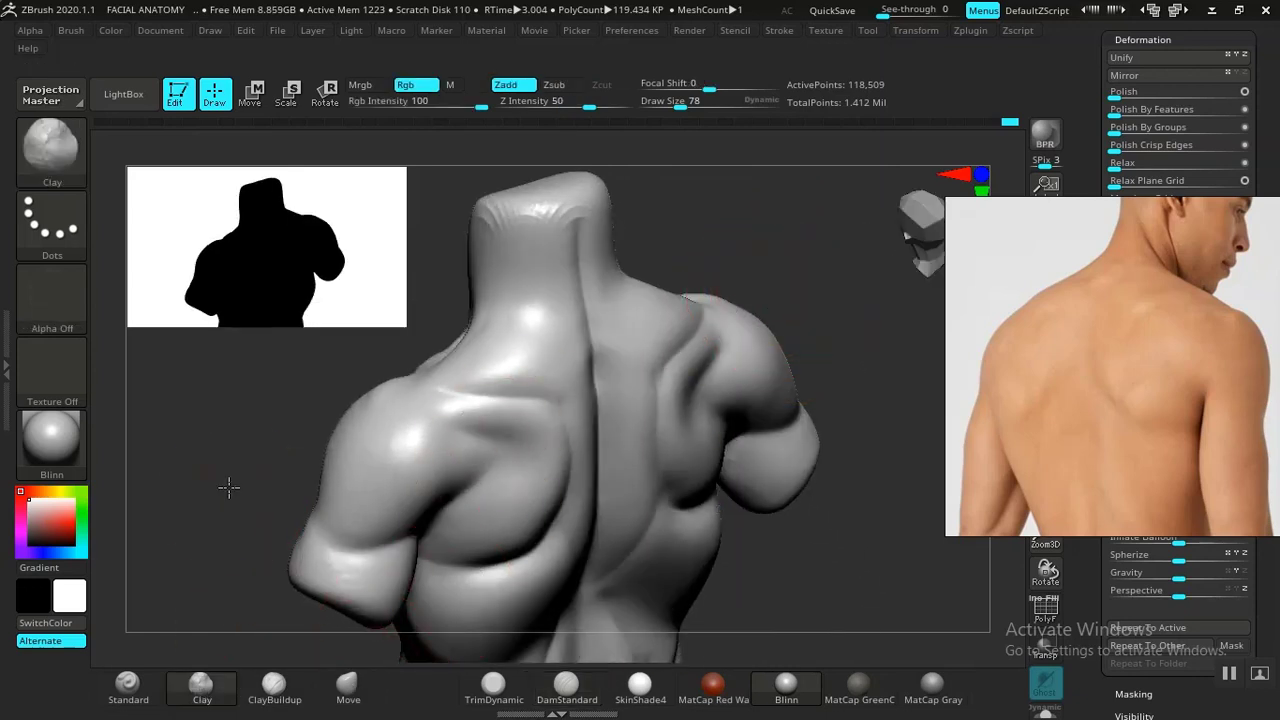
left_click_drag(229, 486, 330, 470)
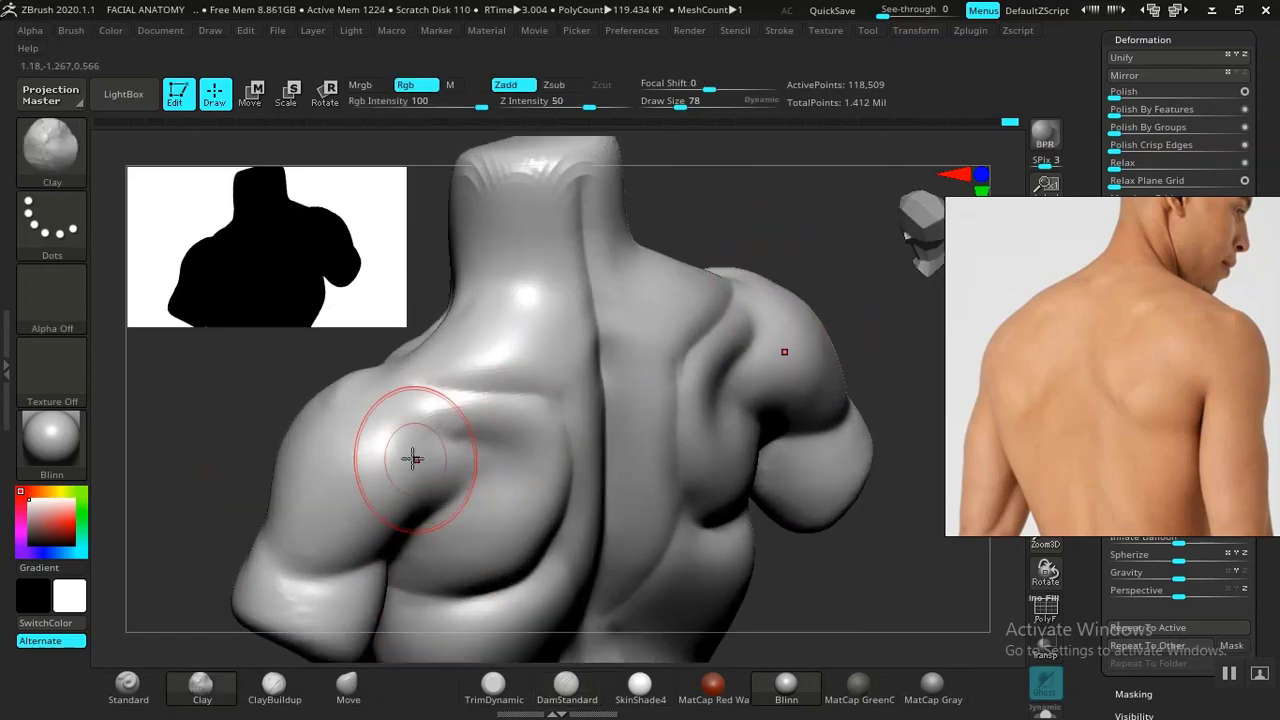
mouse_move(414, 457)
left_mouse_down()
mouse_move(494, 431)
mouse_move(452, 427)
mouse_move(526, 420)
mouse_move(438, 418)
mouse_move(474, 458)
mouse_move(532, 485)
mouse_move(414, 566)
left_mouse_up()
mouse_move(483, 430)
left_mouse_down()
mouse_move(560, 482)
mouse_move(576, 508)
mouse_move(560, 540)
left_mouse_up()
key("ctrl+z")
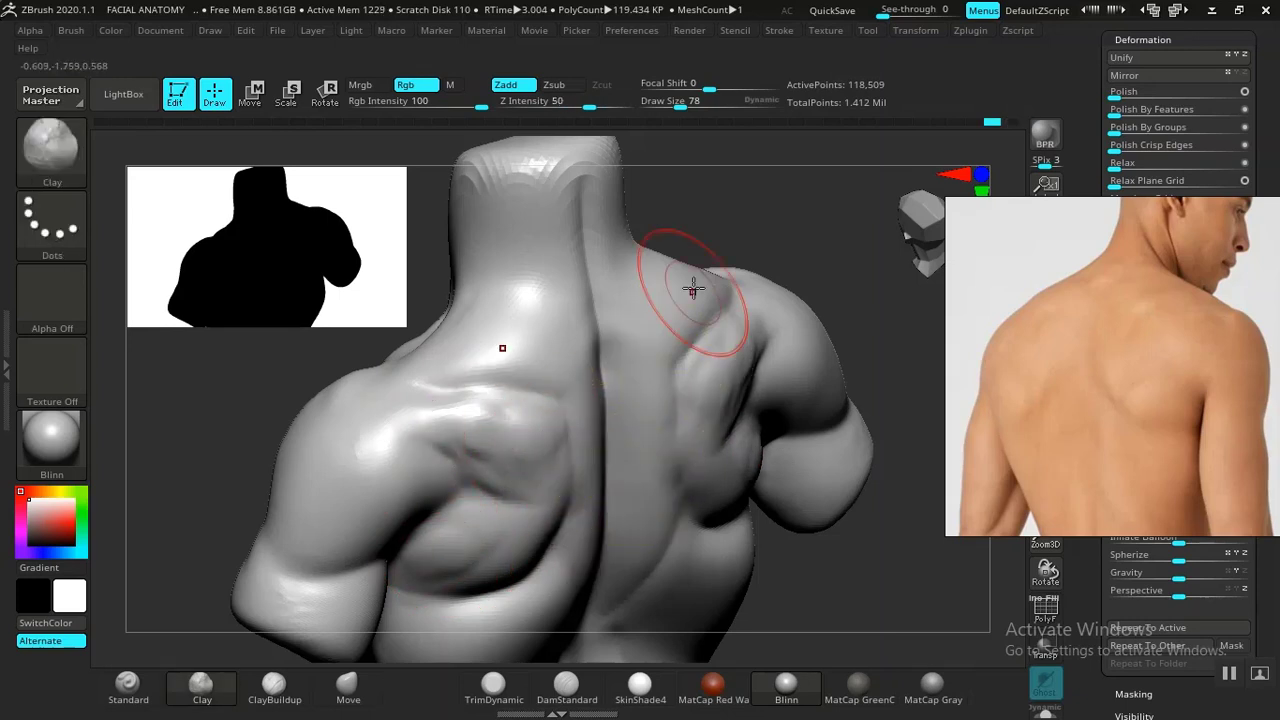
left_click_drag(697, 230, 760, 240)
left_click_drag(568, 405, 549, 430)
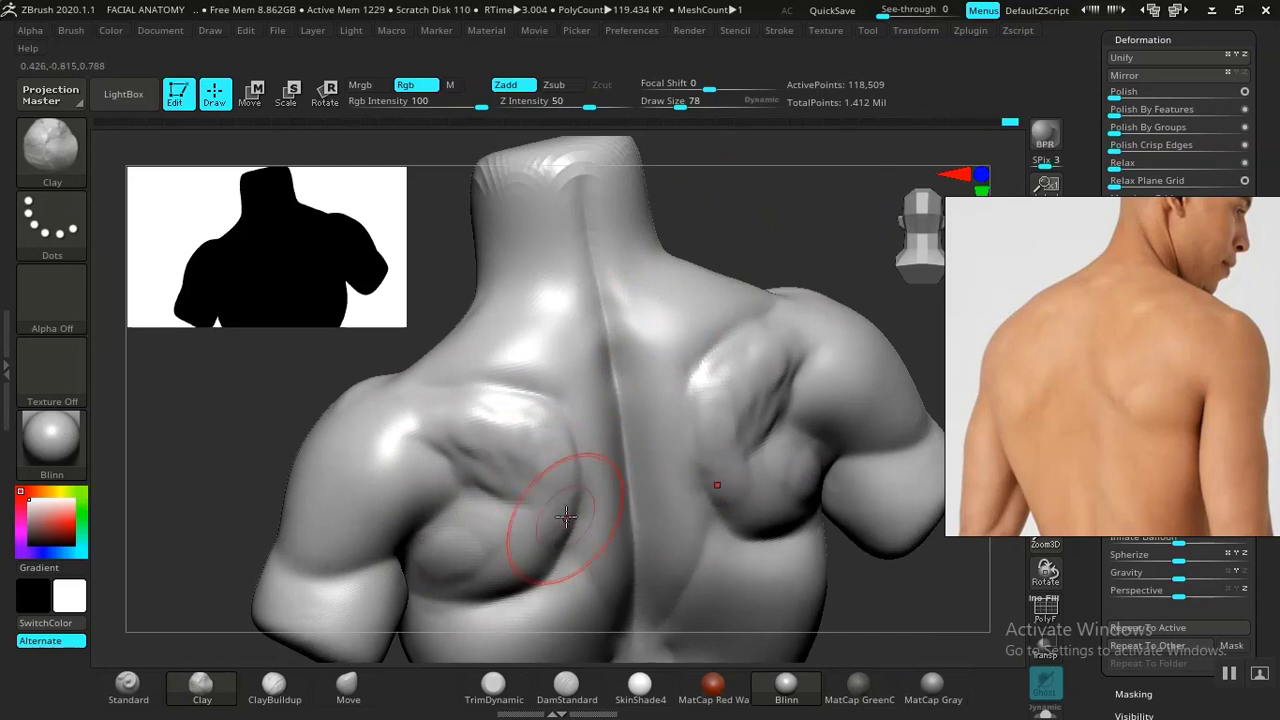
mouse_move(566, 516)
left_mouse_down()
mouse_move(511, 568)
mouse_move(508, 549)
left_mouse_up()
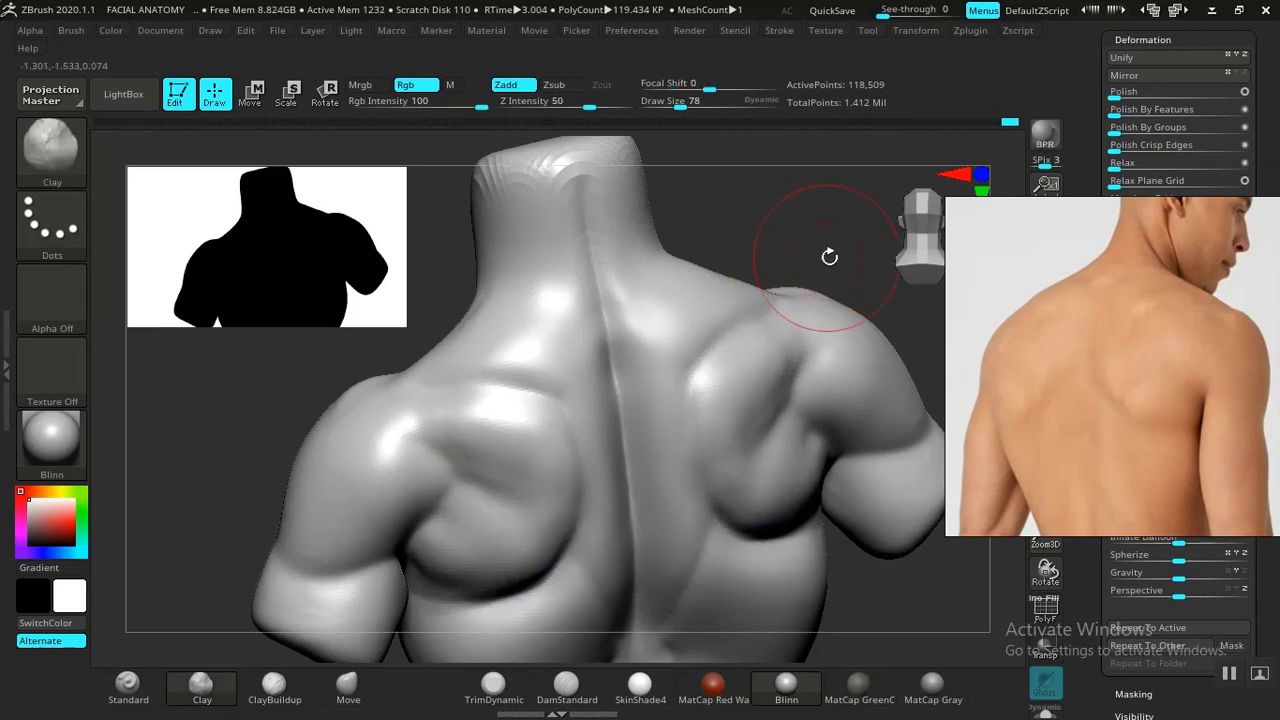
Soften the inner edge of the shoulder blades and their transition into the trapezius with smoothing strokes
mouse_move(829, 257)
left_mouse_down("alt")
mouse_move(754, 263)
mouse_move(829, 391)
left_mouse_up("alt")
mouse_move(858, 460)
left_mouse_down("alt")
mouse_move(716, 399)
mouse_move(774, 460)
mouse_move(787, 504)
left_mouse_up("alt")
mouse_move(824, 500)
left_mouse_down()
mouse_move(794, 503)
mouse_move(814, 493)
left_mouse_up()
left_click_drag(817, 552, 785, 546, "alt")
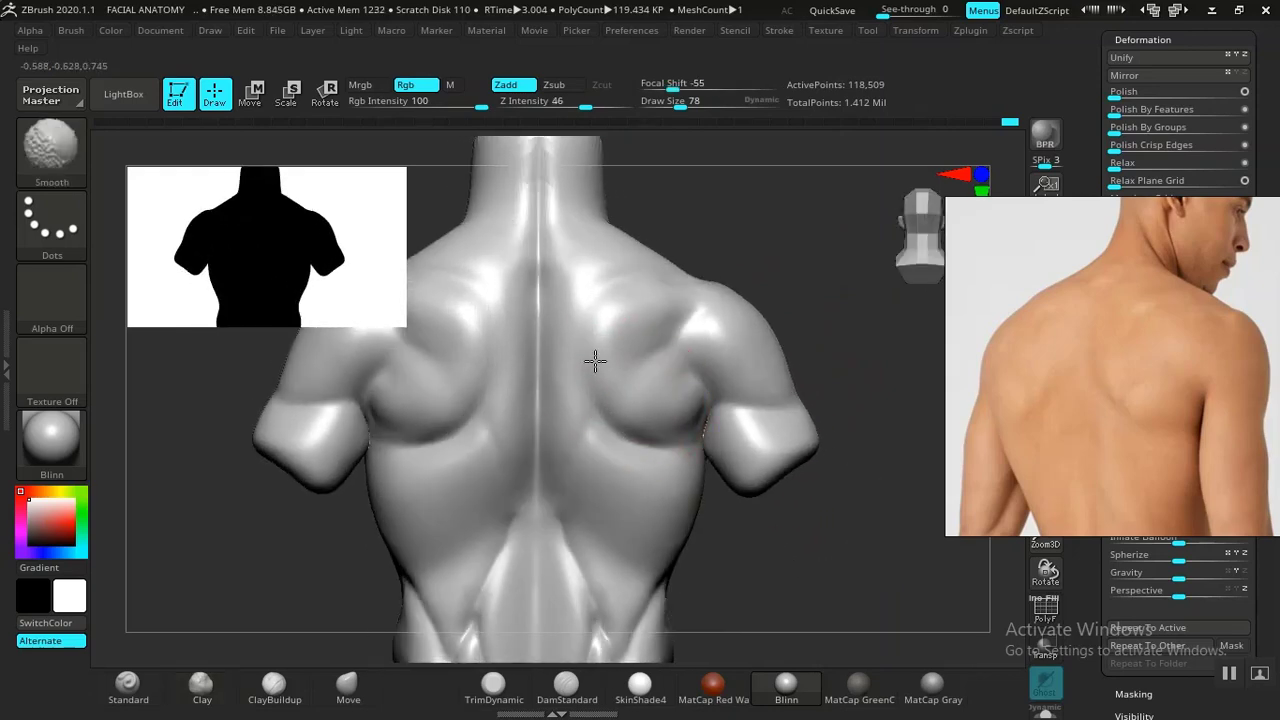
mouse_move(800, 289)
left_mouse_down()
mouse_move(734, 291)
mouse_move(800, 308)
left_mouse_up()
mouse_move(759, 235)
left_mouse_down()
mouse_move(629, 294)
mouse_move(608, 392)
left_mouse_up()
left_click_drag(590, 342, 587, 322, "shift")
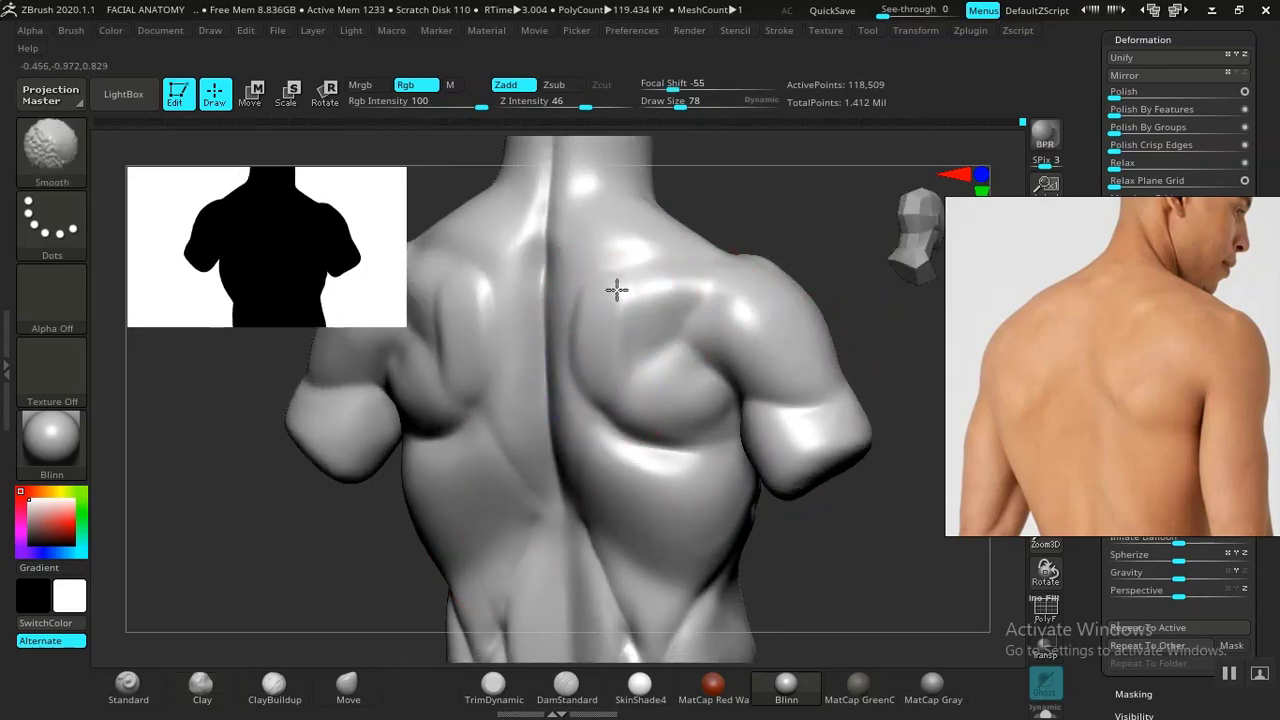
mouse_move(794, 206)
left_mouse_down()
mouse_move(755, 340)
mouse_move(525, 314)
left_mouse_up()
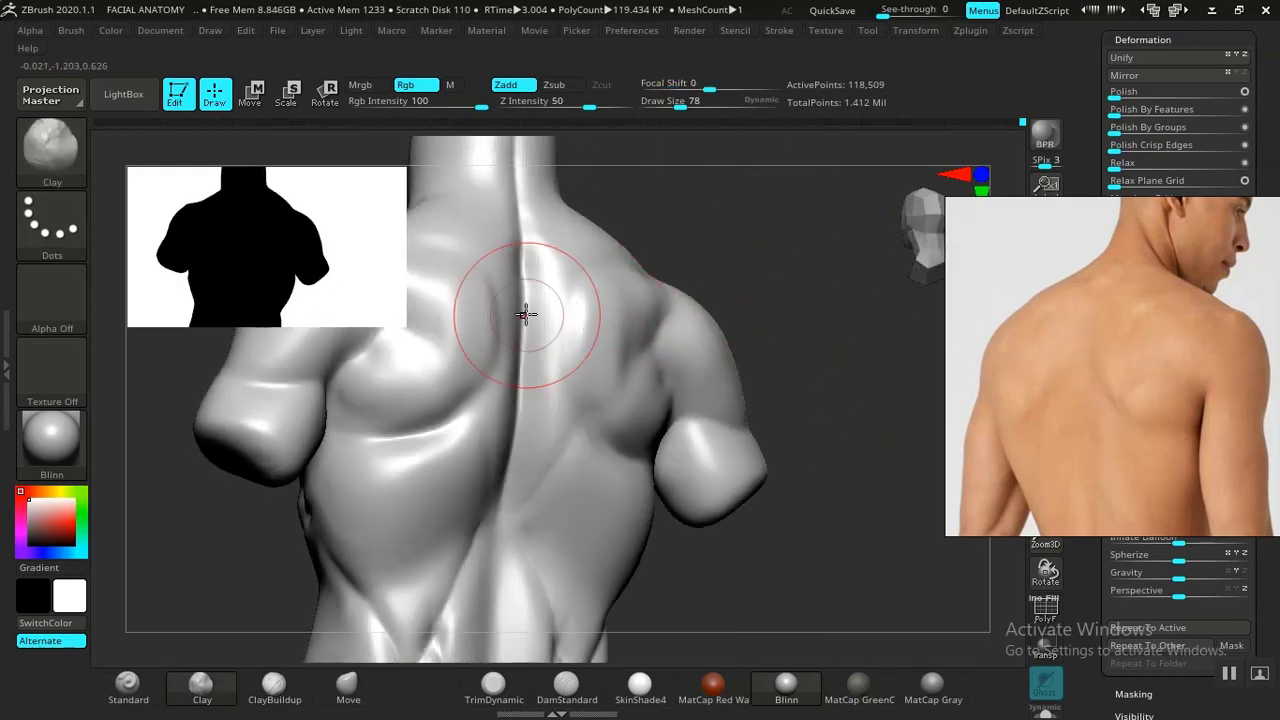
Deepen the furrows along the spine and the inner shoulder-blade edges with DamStandard, then soften them with smoothing strokes
left_click(566, 685)
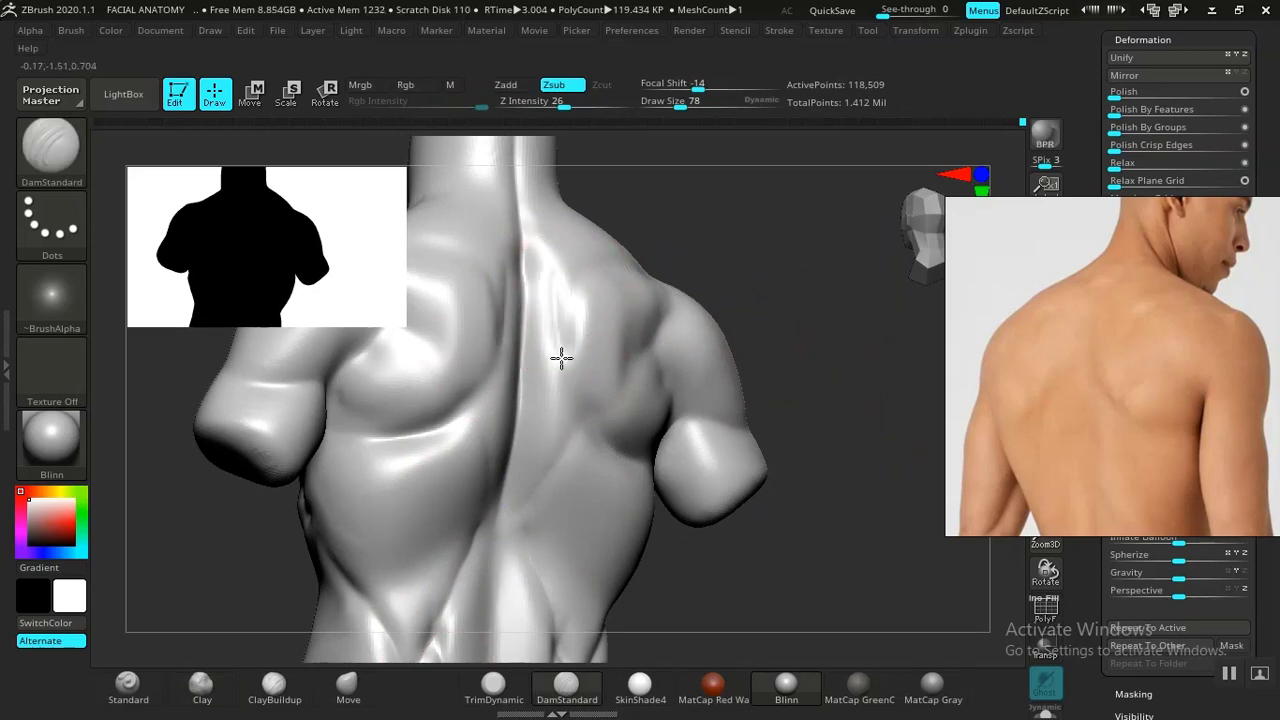
left_click_drag(783, 271, 775, 305)
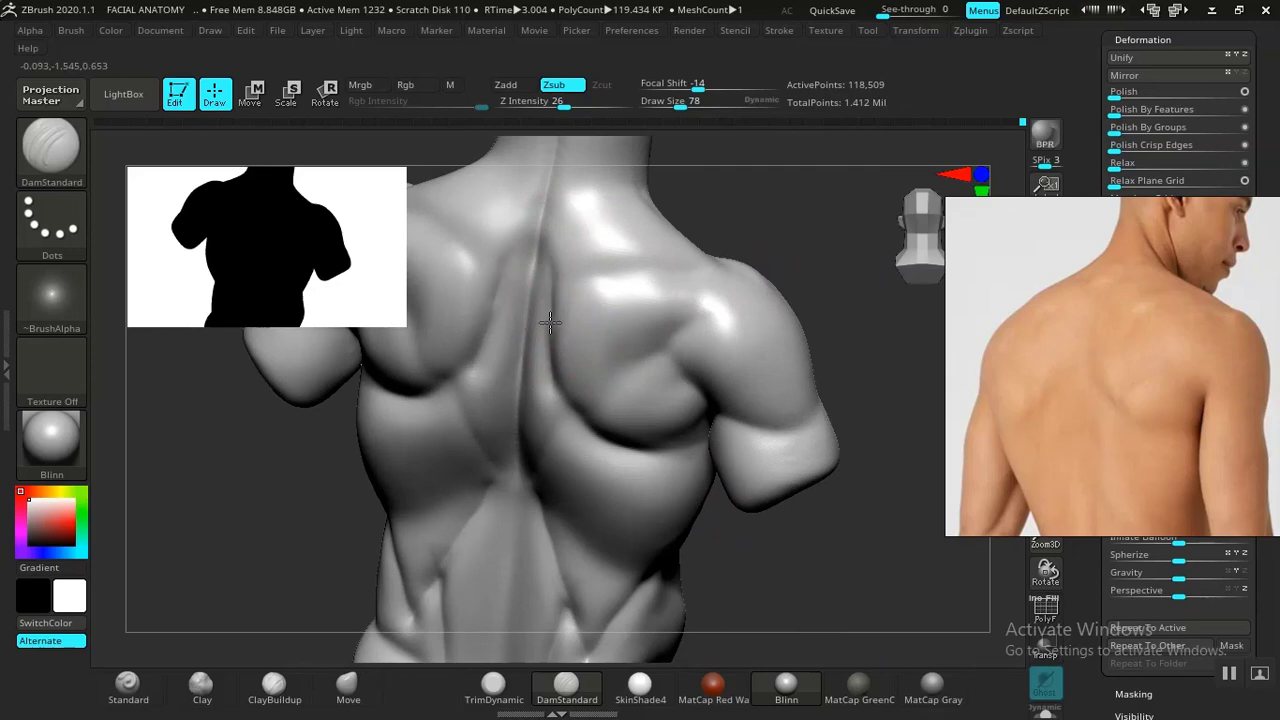
key("shift")
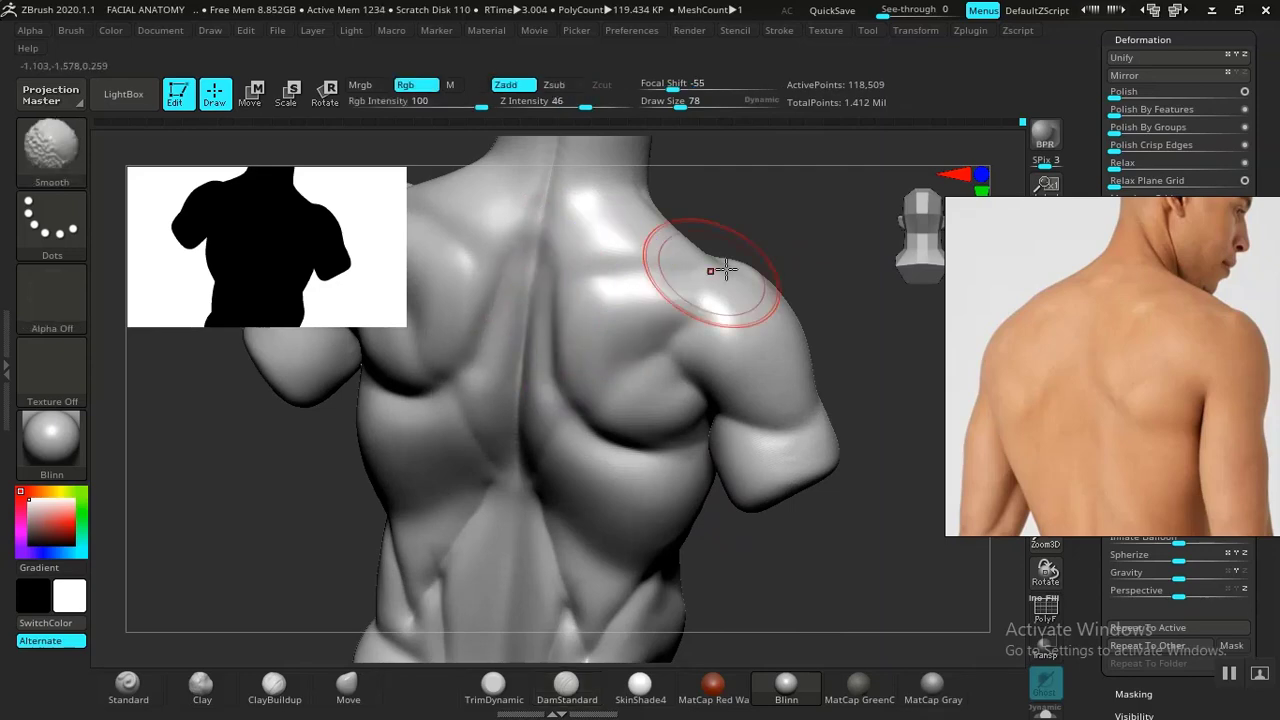
mouse_move(724, 270)
left_mouse_down()
mouse_move(766, 266)
mouse_move(794, 286)
mouse_move(684, 457)
mouse_move(763, 491)
mouse_move(790, 480)
left_mouse_up()
key("shift")
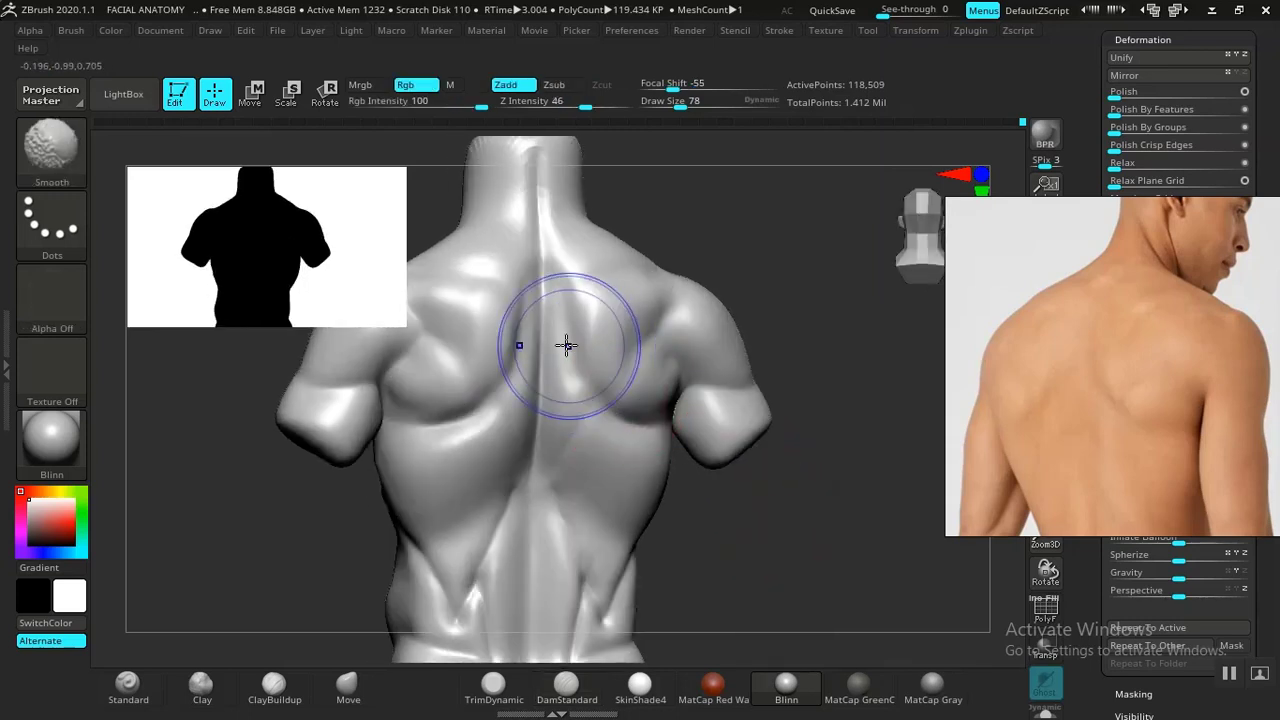
left_click_drag(583, 257, 598, 272, "shift")
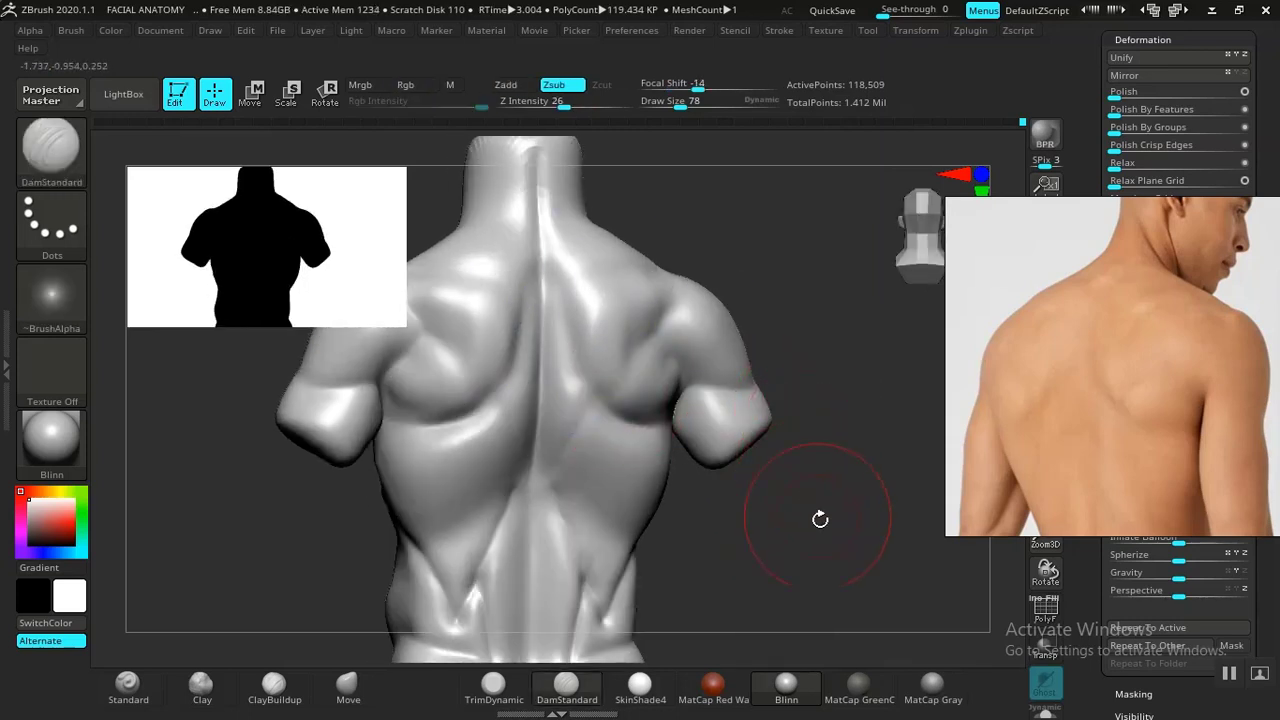
Build up the muscle columns beside the lower spine and the adjoining lower back with ClayBuildup, following the lower-back photo
mouse_move(822, 524)
left_mouse_down()
mouse_move(823, 547)
mouse_move(811, 522)
mouse_move(814, 534)
mouse_move(881, 460)
left_mouse_up()
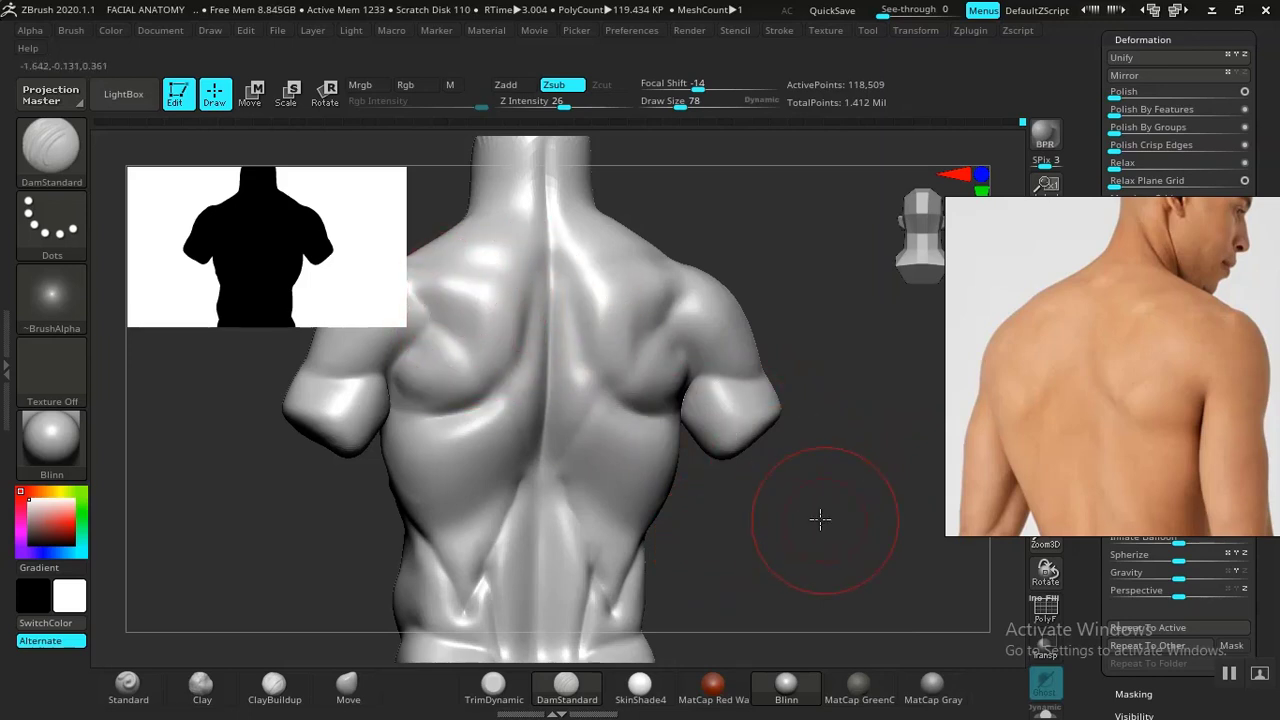
mouse_move(820, 519)
left_mouse_down()
mouse_move(870, 504)
mouse_move(837, 517)
mouse_move(813, 465)
mouse_move(809, 514)
mouse_move(809, 499)
left_mouse_up()
left_click_drag(1062, 423, 1110, 282)
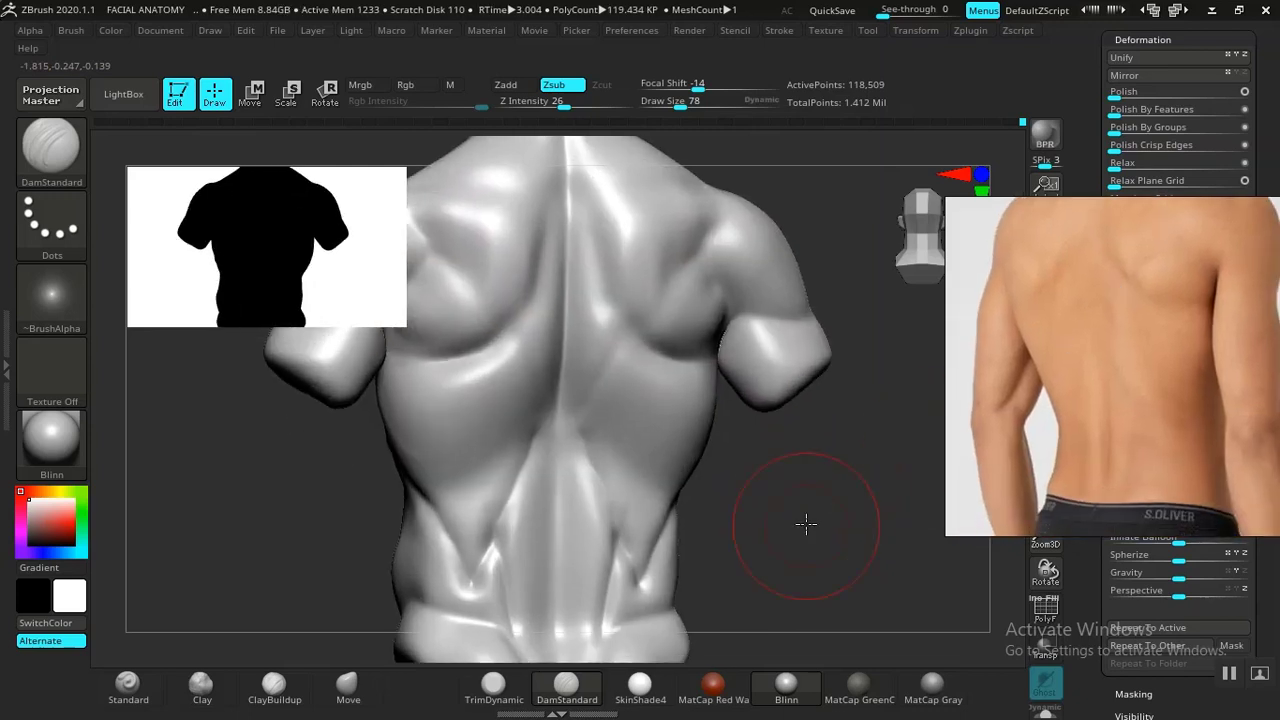
mouse_move(806, 522)
left_mouse_down()
mouse_move(794, 486)
mouse_move(800, 531)
mouse_move(596, 481)
left_mouse_up()
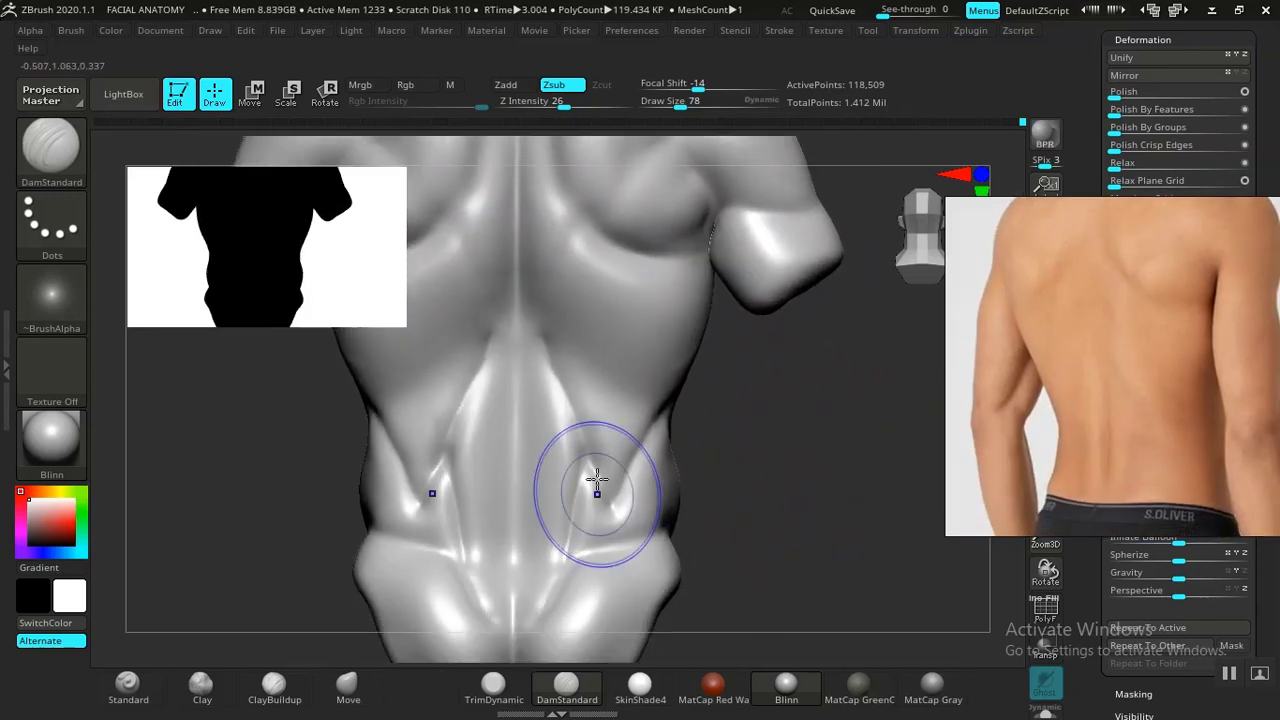
left_click(274, 683)
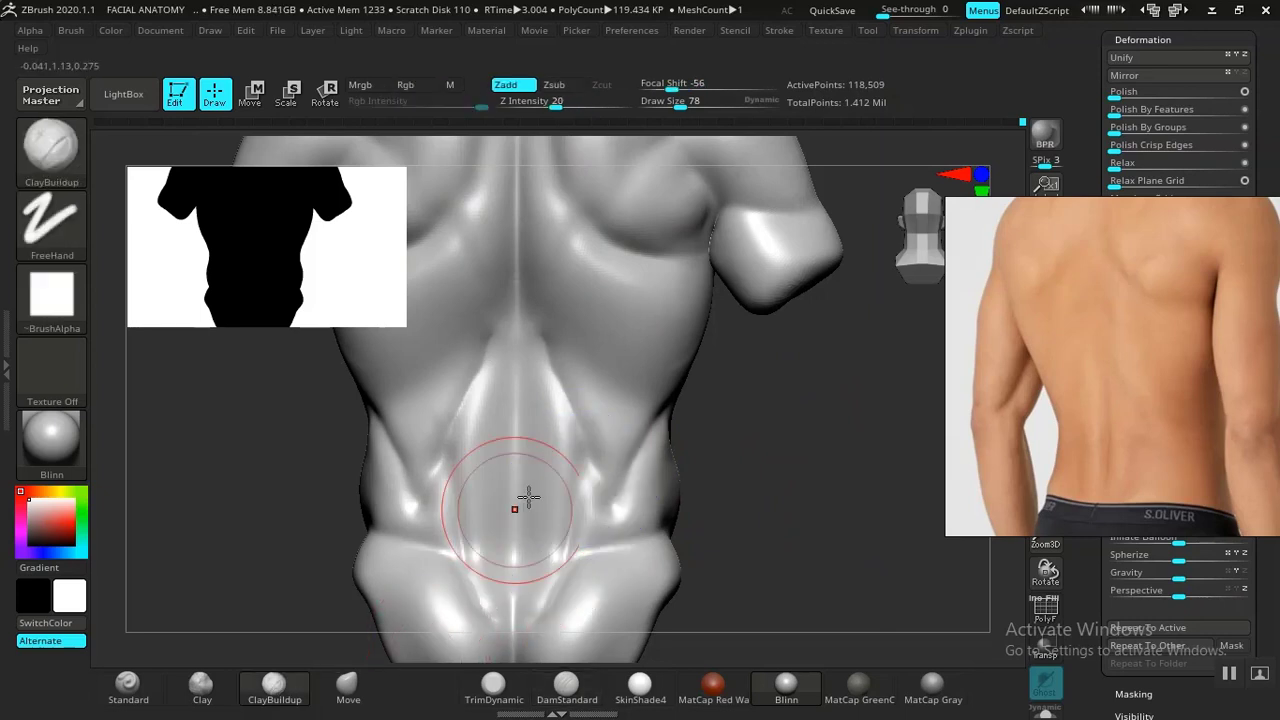
mouse_move(574, 397)
left_mouse_down()
mouse_move(591, 434)
mouse_move(569, 374)
mouse_move(588, 392)
mouse_move(603, 380)
mouse_move(586, 486)
mouse_move(550, 470)
mouse_move(531, 486)
mouse_move(531, 566)
mouse_move(532, 432)
left_mouse_up()
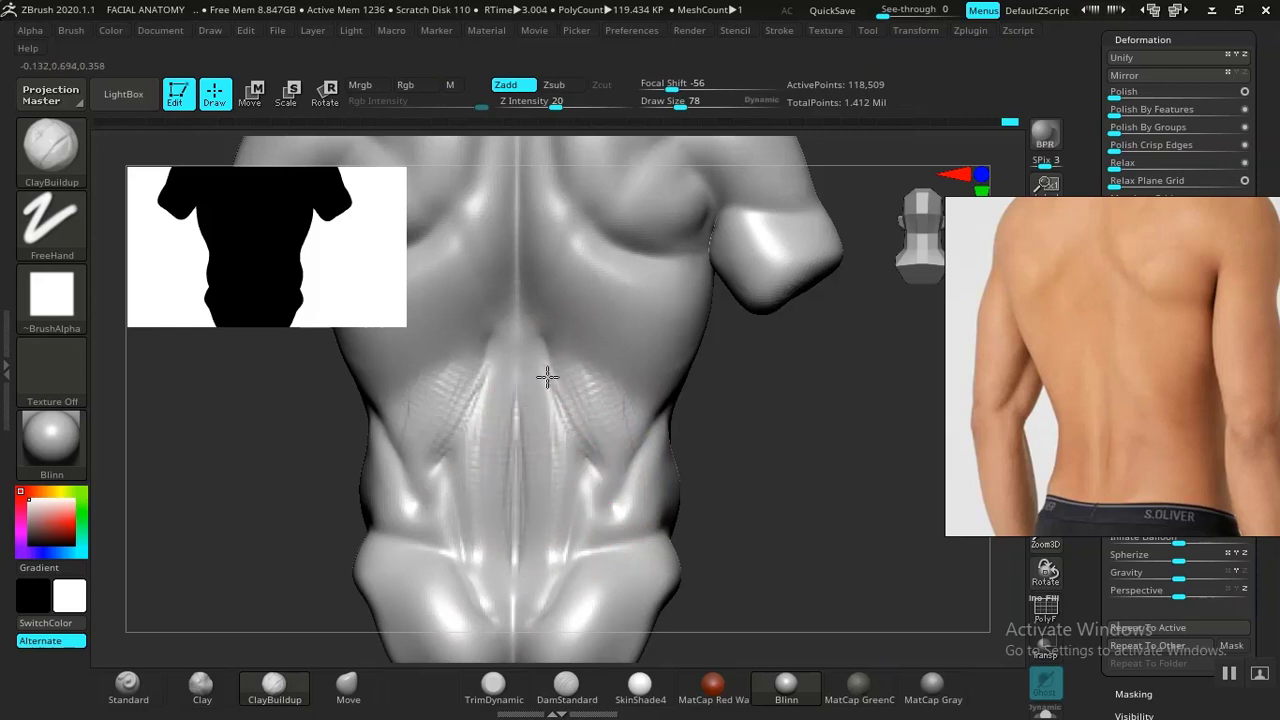
Find the écorché figure seen from behind on the reference board and examine its back and lower-back muscles
right_click_drag(640, 534, 591, 517)
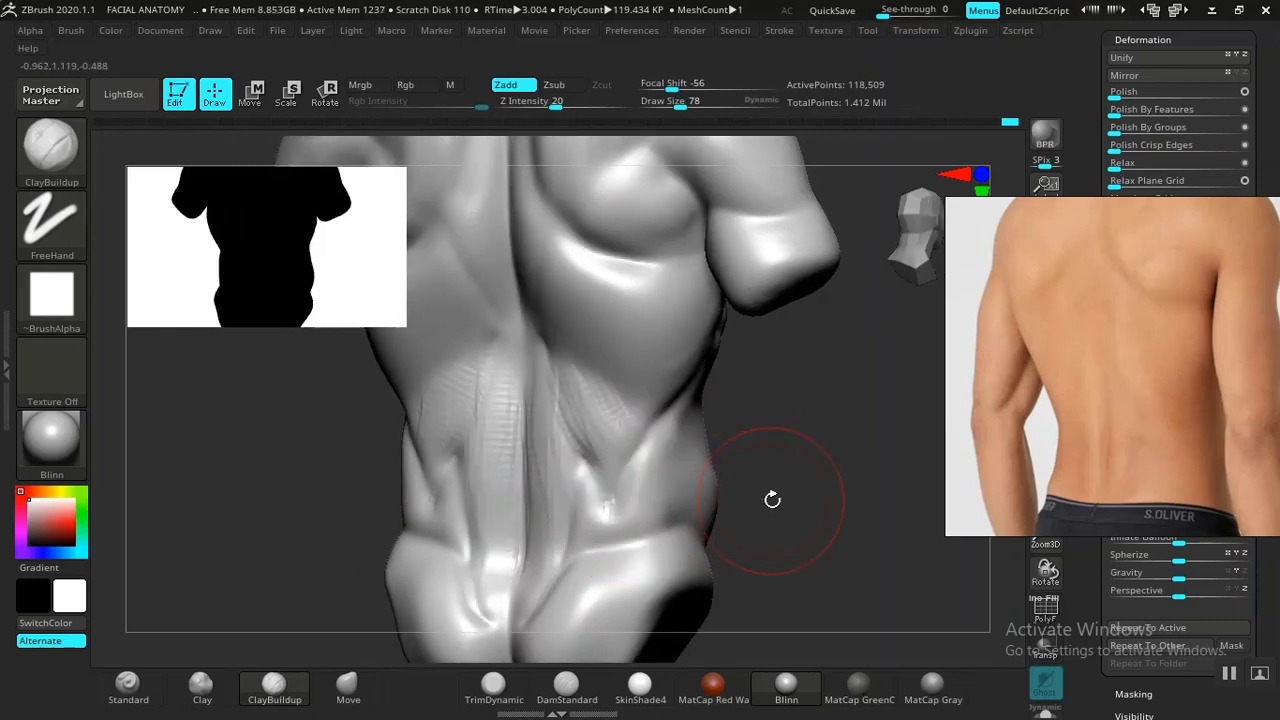
scroll(1095, 370, "down", 5)
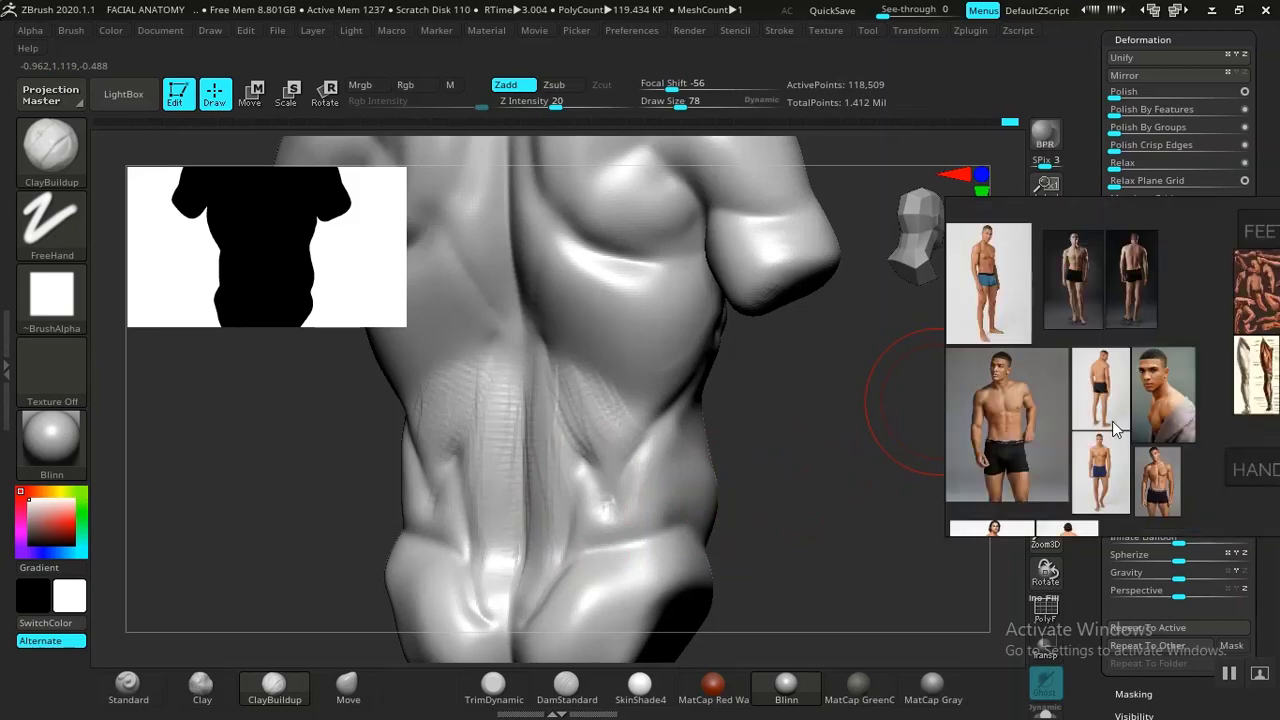
scroll(1088, 358, "down", 6)
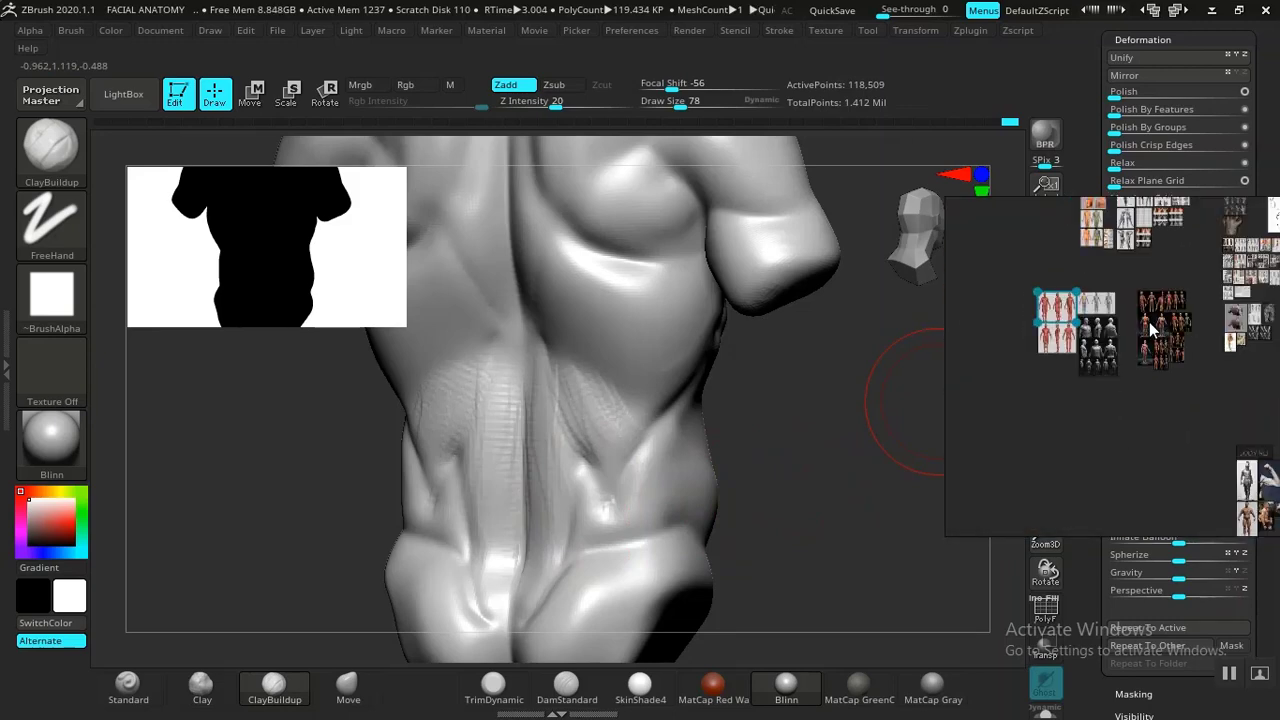
scroll(1149, 322, "up", 5)
scroll(1160, 345, "up", 5)
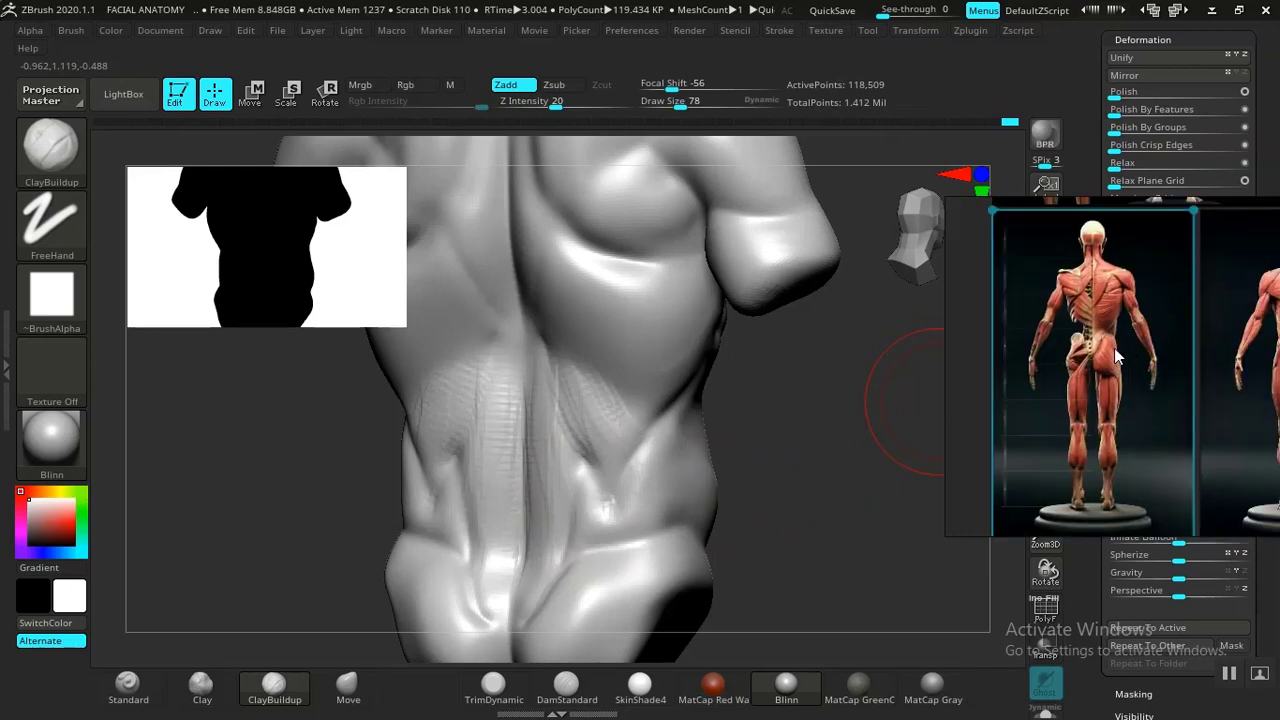
scroll(1045, 354, "up", 5)
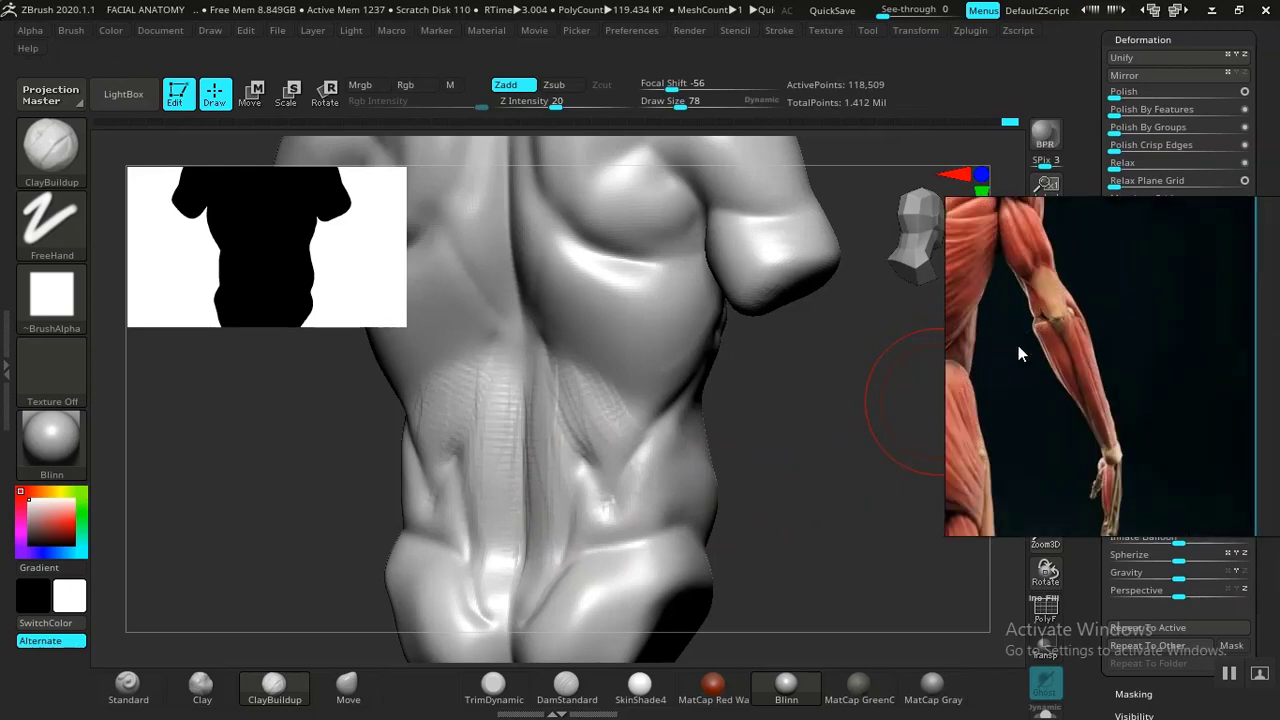
left_click_drag(1111, 362, 1189, 421)
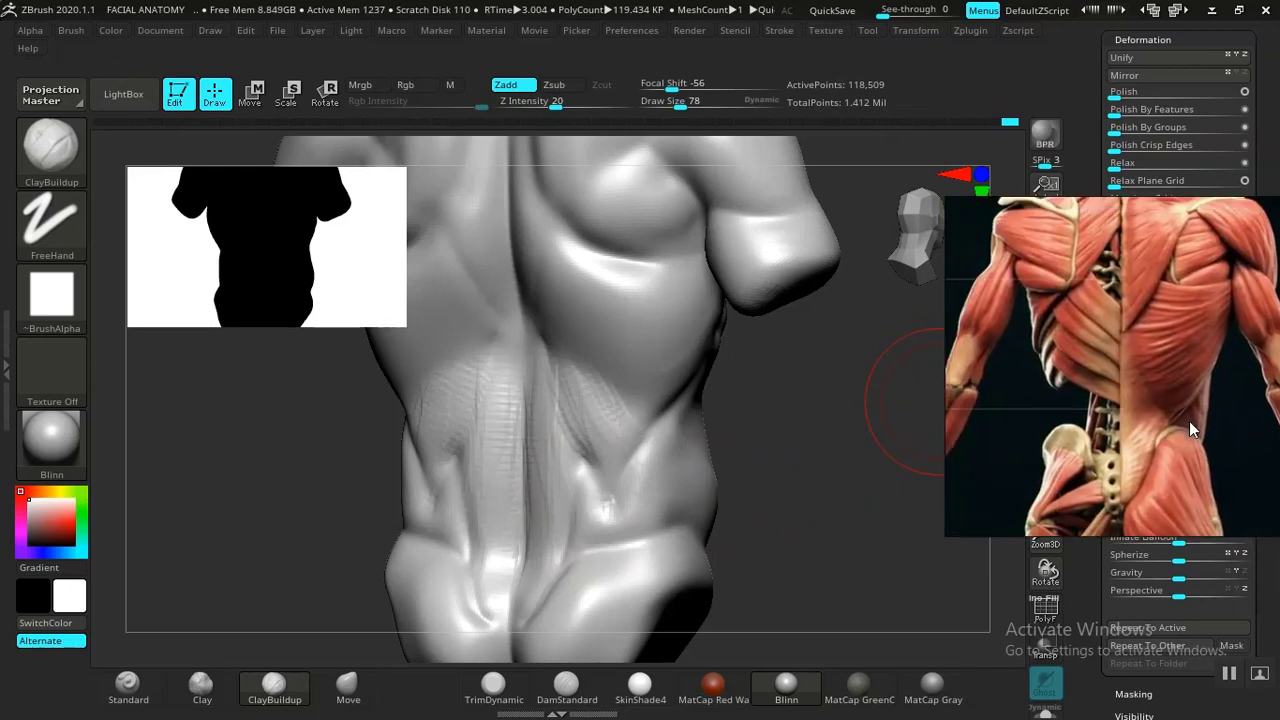
Add ClayBuildup strokes along the lower spine and from the hip dimples down toward the sacrum
mouse_move(840, 456)
left_mouse_down()
mouse_move(820, 506)
mouse_move(837, 480)
mouse_move(743, 497)
left_mouse_up()
mouse_move(593, 456)
left_mouse_down()
mouse_move(614, 471)
mouse_move(623, 513)
mouse_move(606, 517)
mouse_move(597, 497)
mouse_move(577, 509)
mouse_move(561, 542)
mouse_move(600, 506)
mouse_move(536, 595)
left_mouse_up()
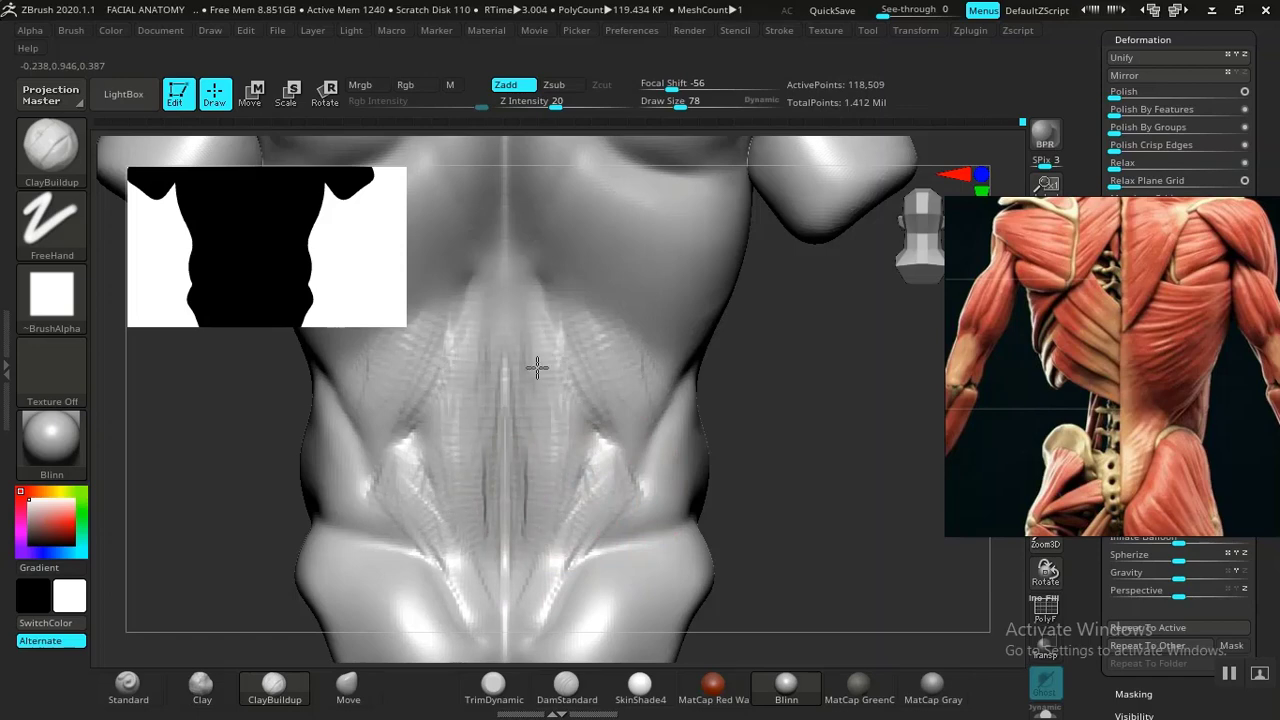
mouse_move(761, 525)
left_mouse_down()
mouse_move(903, 514)
mouse_move(815, 531)
mouse_move(826, 529)
mouse_move(763, 514)
mouse_move(846, 432)
mouse_move(714, 490)
mouse_move(806, 457)
mouse_move(811, 503)
mouse_move(667, 478)
left_mouse_up()
mouse_move(801, 521)
left_mouse_down()
mouse_move(800, 497)
mouse_move(654, 437)
left_mouse_up()
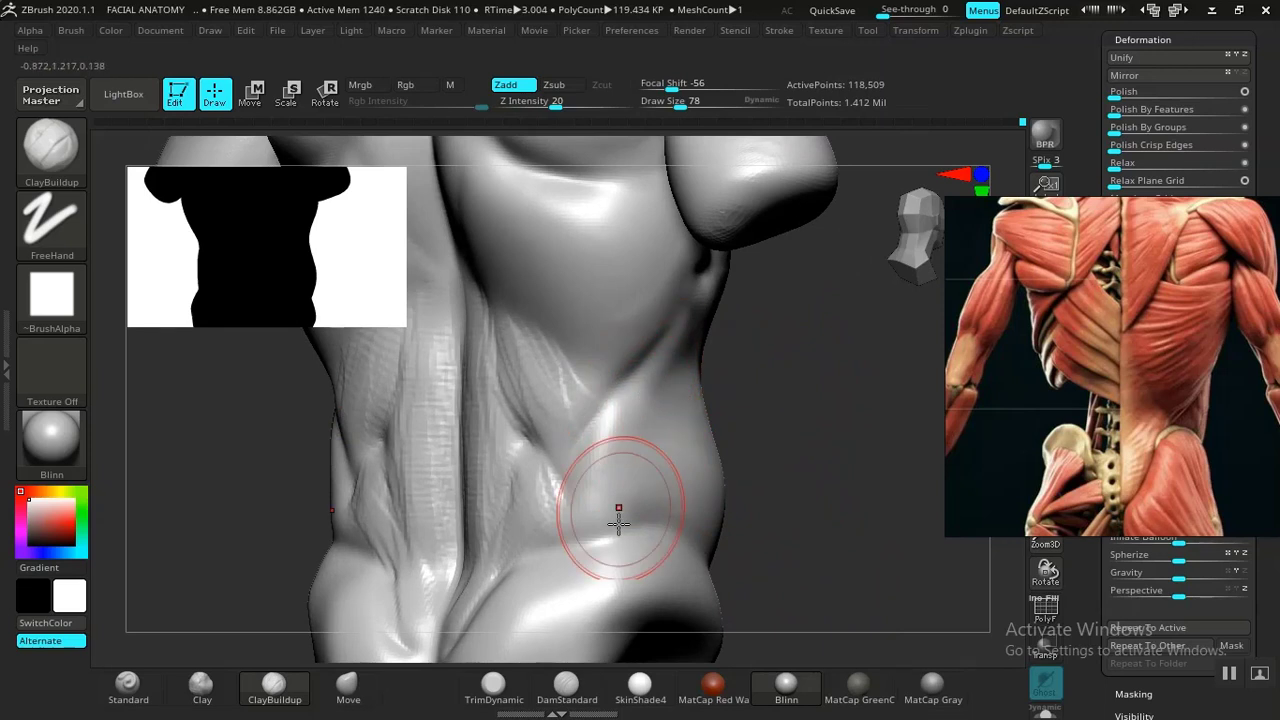
Carve the diagonal crease between the lower latissimus and the external oblique with DamStandard
left_click(566, 688)
mouse_move(791, 514)
left_mouse_down()
mouse_move(665, 405)
mouse_move(658, 352)
left_mouse_up()
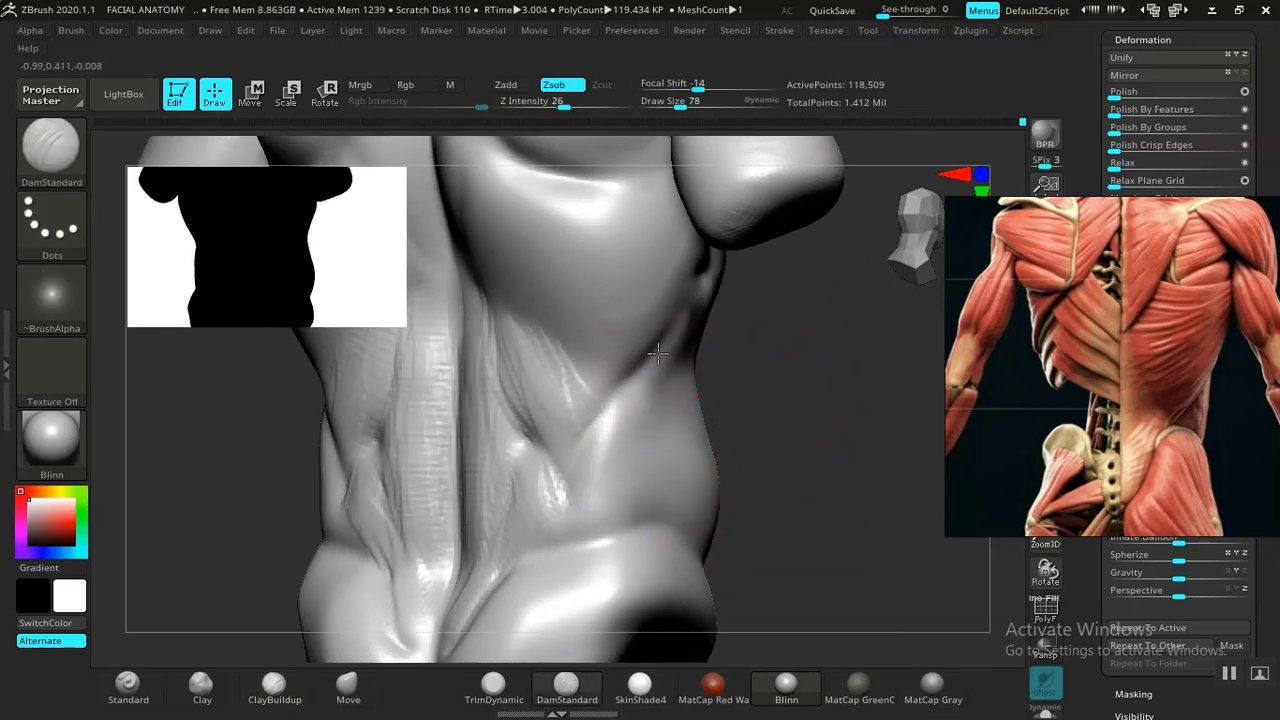
left_click_drag(609, 402, 577, 448)
left_click_drag(648, 350, 577, 446)
Build up the lower edge of the latissimus above the oblique with ClayBuildup, then smooth the lower back and flank
left_click(274, 686)
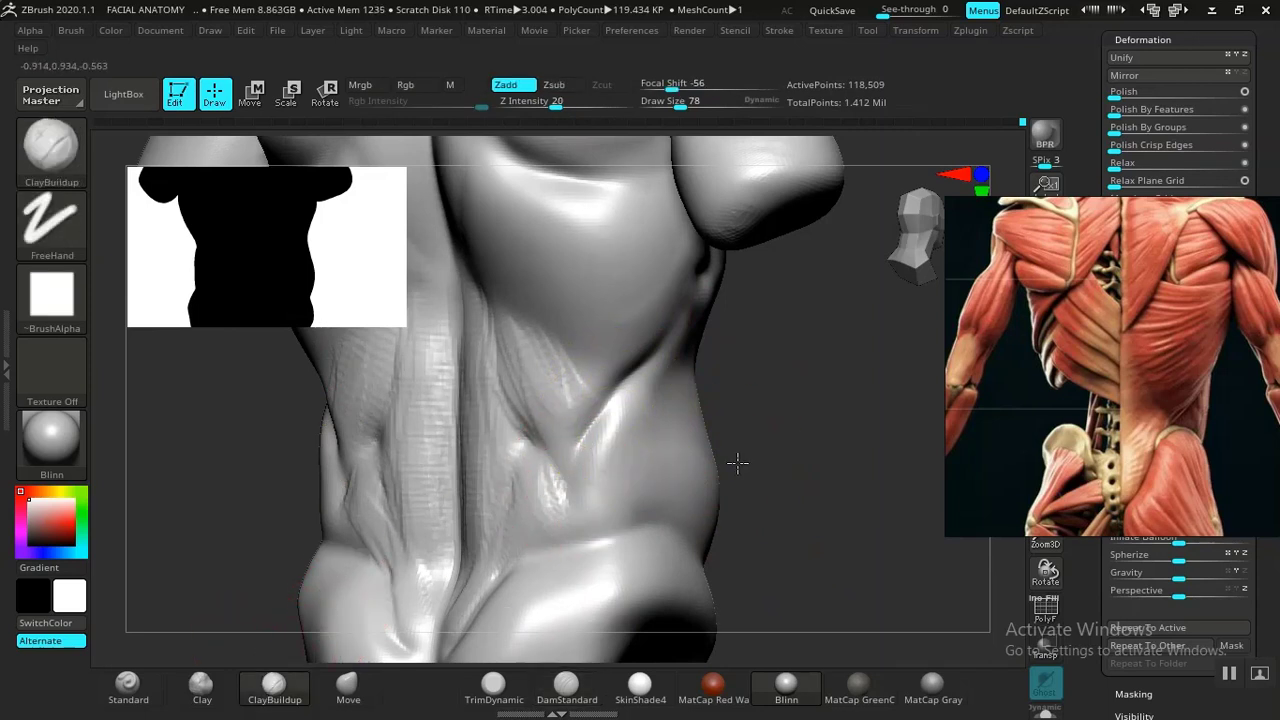
left_click_drag(737, 457, 709, 412)
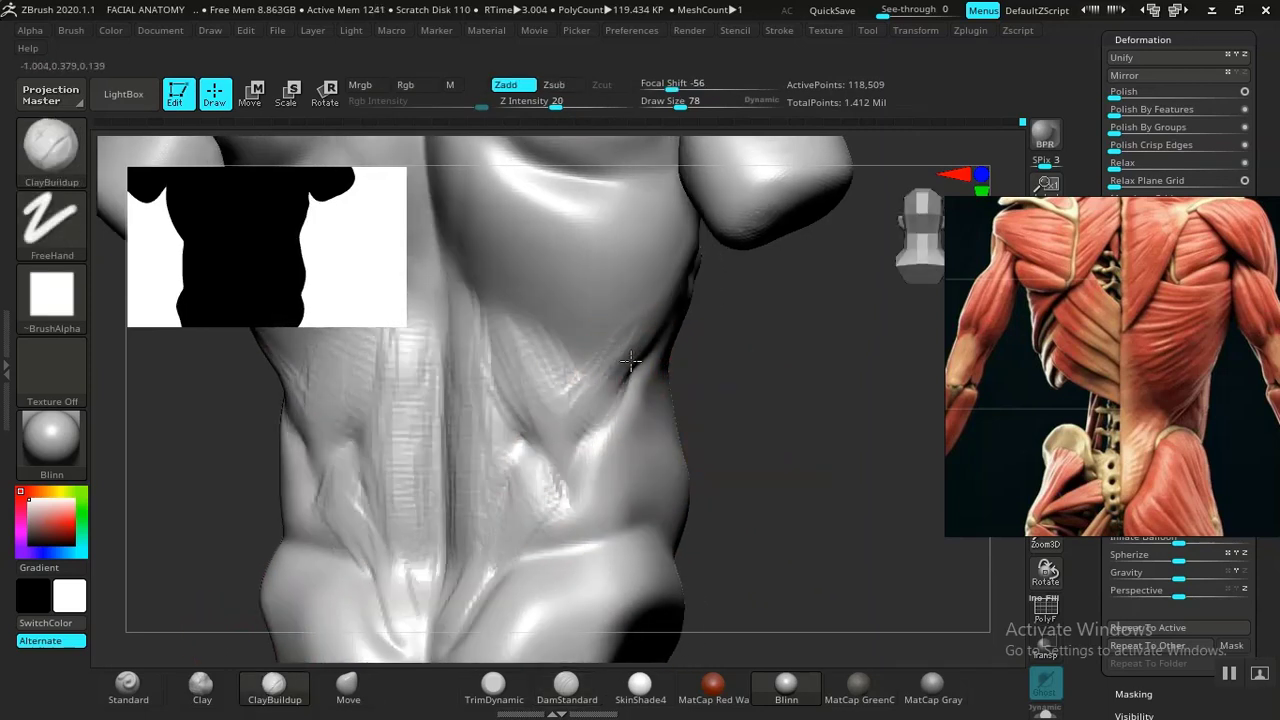
left_click_drag(651, 321, 608, 404, "shift")
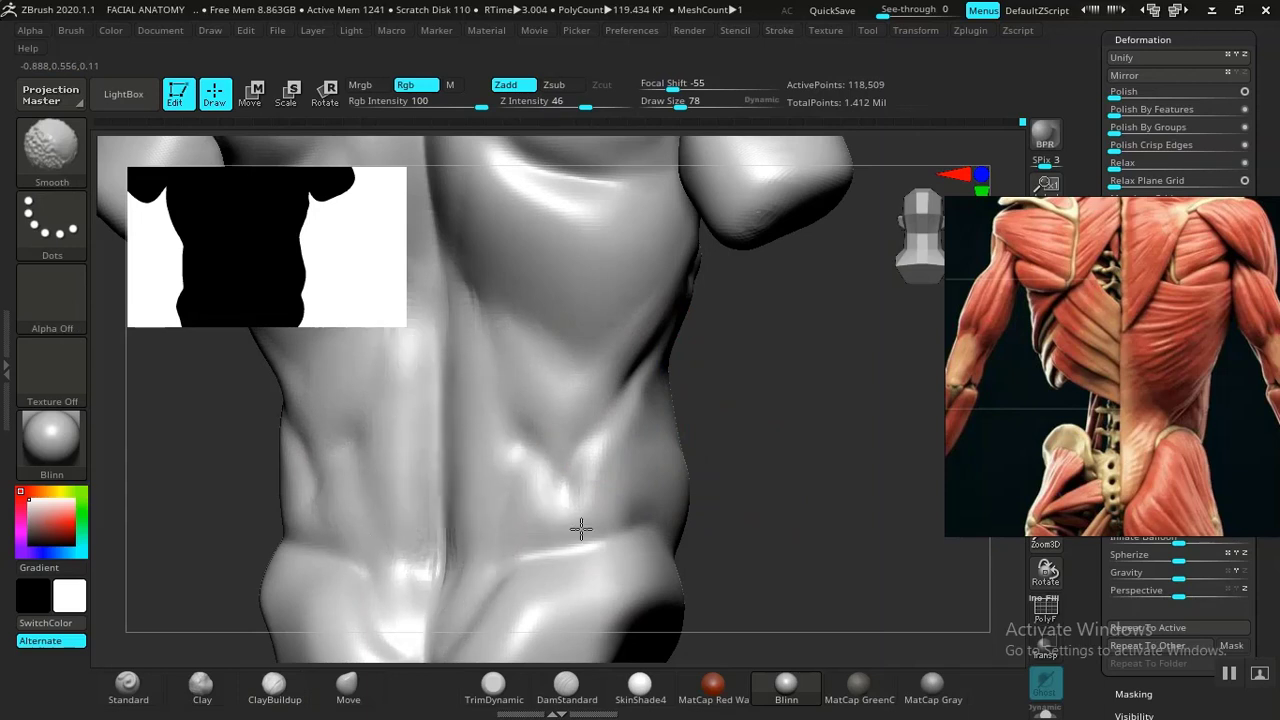
left_click_drag(665, 457, 622, 340, "shift")
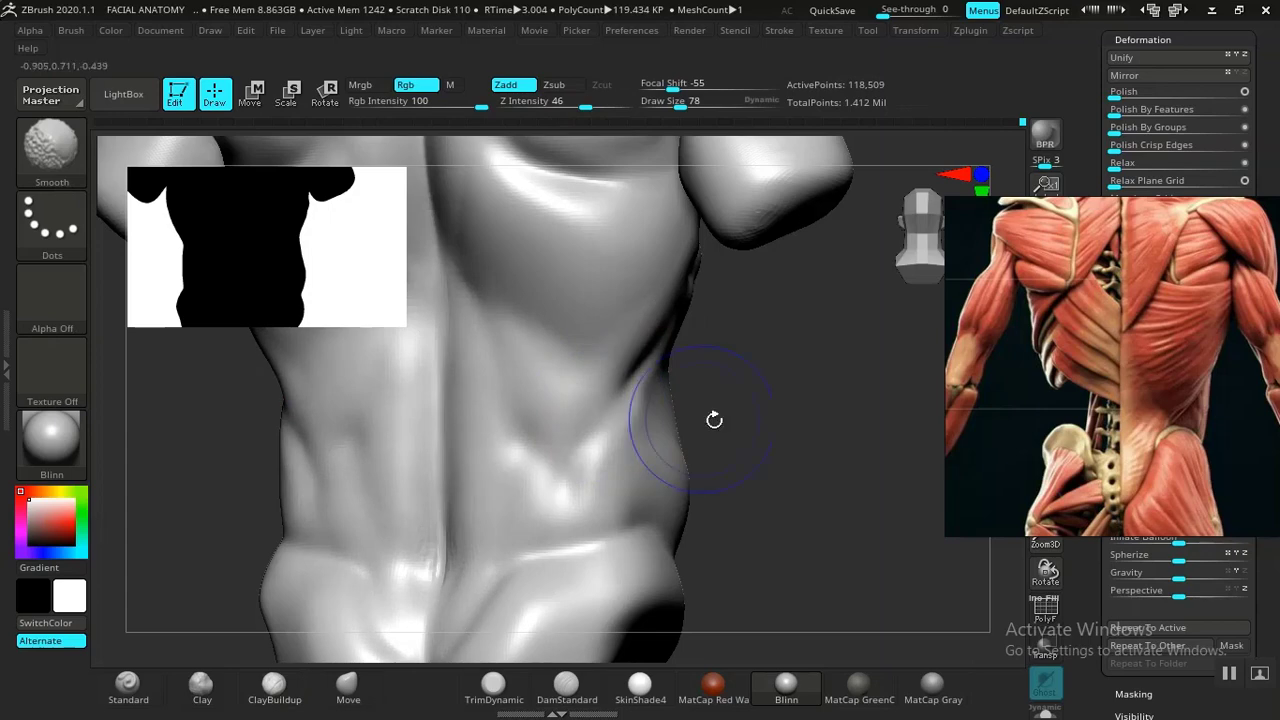
left_click_drag(714, 419, 677, 403)
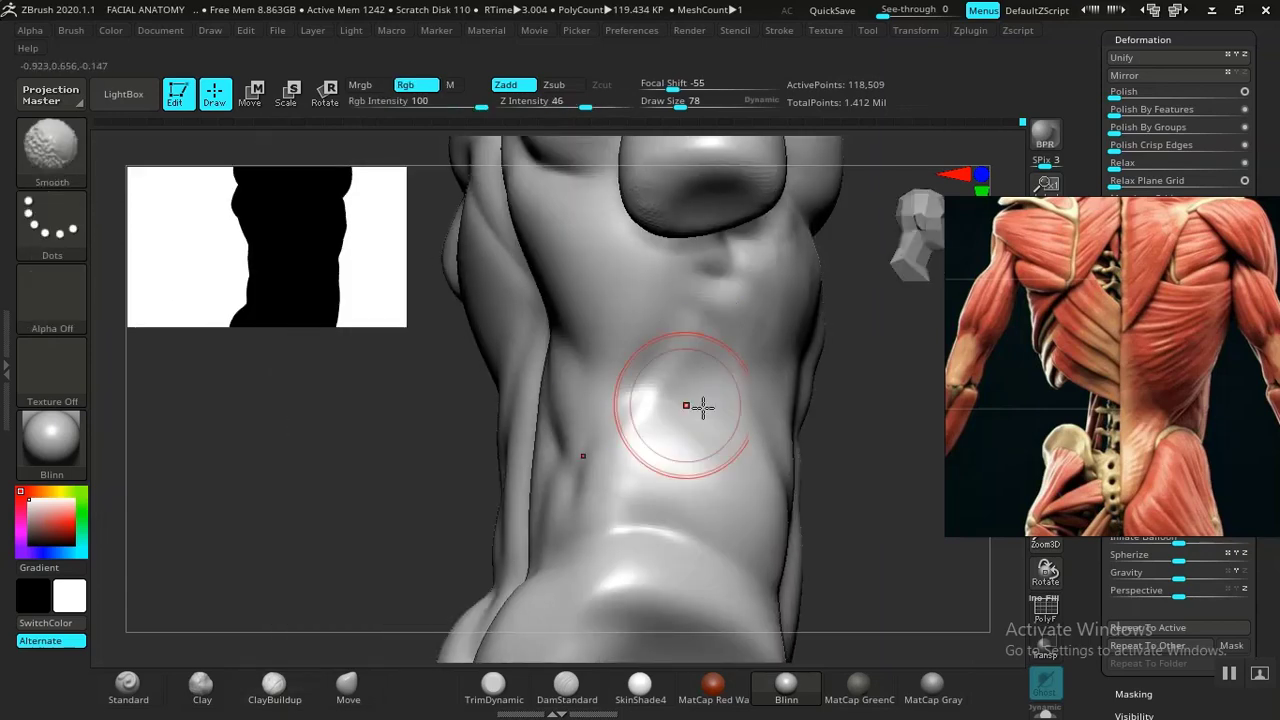
Compare the whole back with the écorché reference, add ClayBuildup volume to the obliques at the waist and smooth it
mouse_move(850, 510)
left_mouse_down()
mouse_move(834, 514)
mouse_move(787, 457)
mouse_move(814, 491)
mouse_move(751, 491)
mouse_move(803, 491)
mouse_move(980, 440)
left_mouse_up()
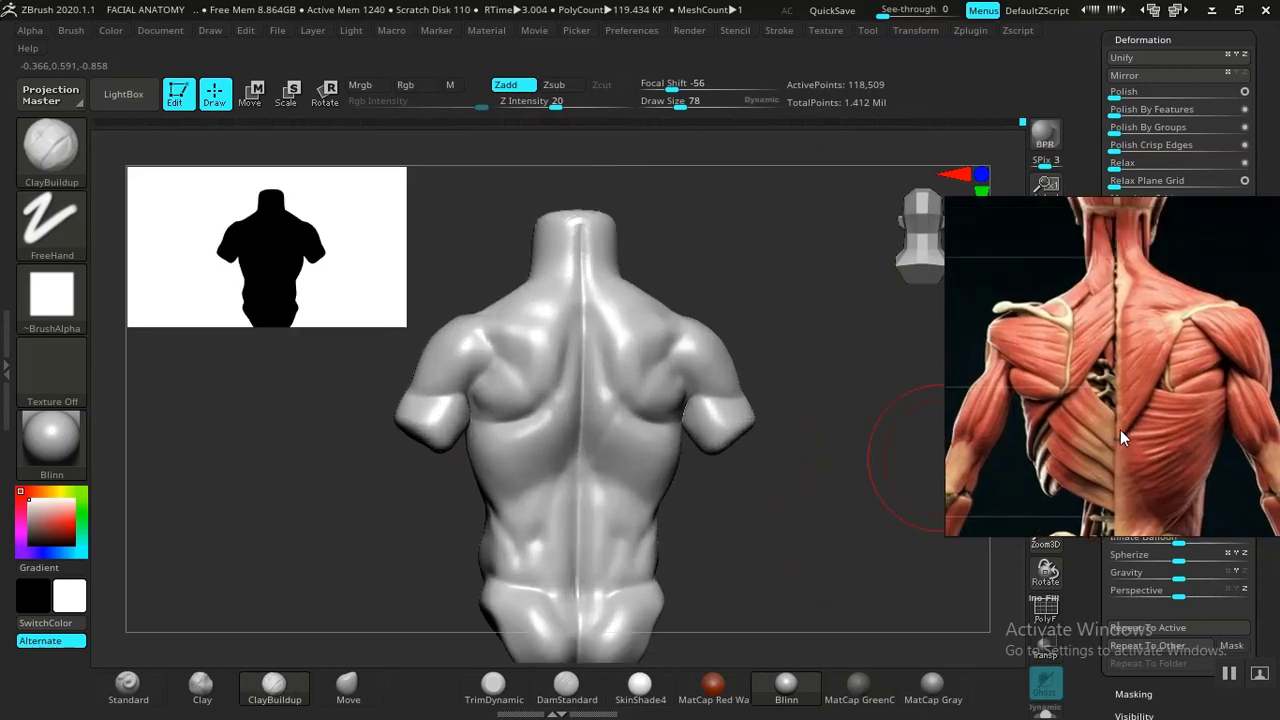
left_click_drag(863, 487, 1082, 418)
middle_click_drag(1083, 420, 1118, 270)
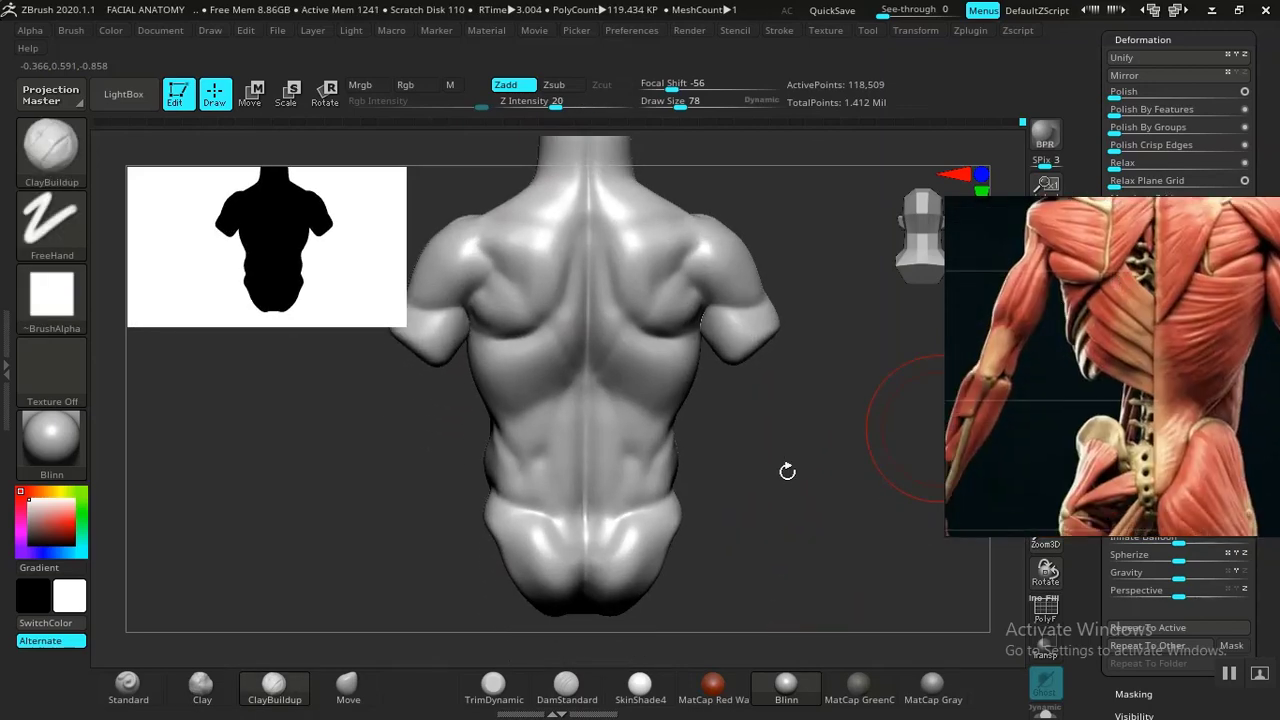
left_click_drag(787, 471, 836, 482)
mouse_move(556, 449)
left_mouse_down()
mouse_move(517, 406)
mouse_move(490, 467)
mouse_move(524, 420)
mouse_move(524, 456)
mouse_move(547, 481)
mouse_move(549, 406)
mouse_move(553, 498)
mouse_move(549, 446)
mouse_move(547, 485)
mouse_move(586, 486)
left_mouse_up()
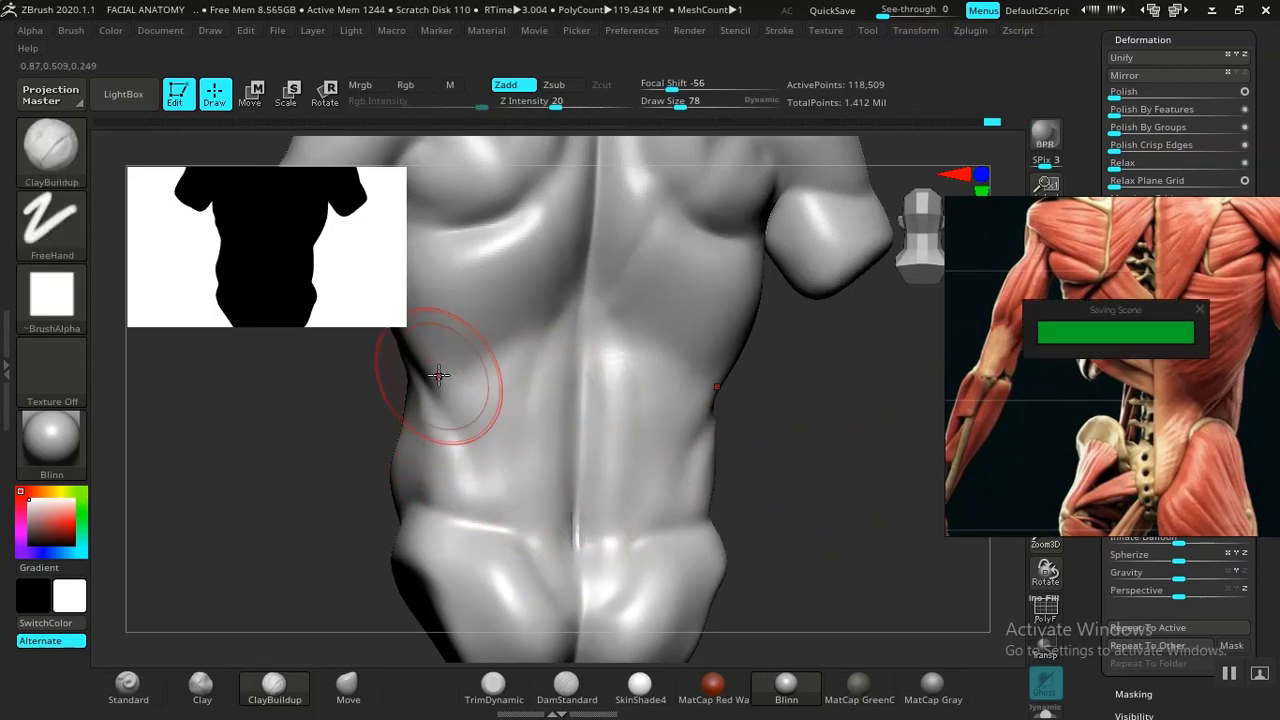
mouse_move(450, 381)
left_mouse_down()
mouse_move(471, 452)
mouse_move(511, 376)
left_mouse_up()
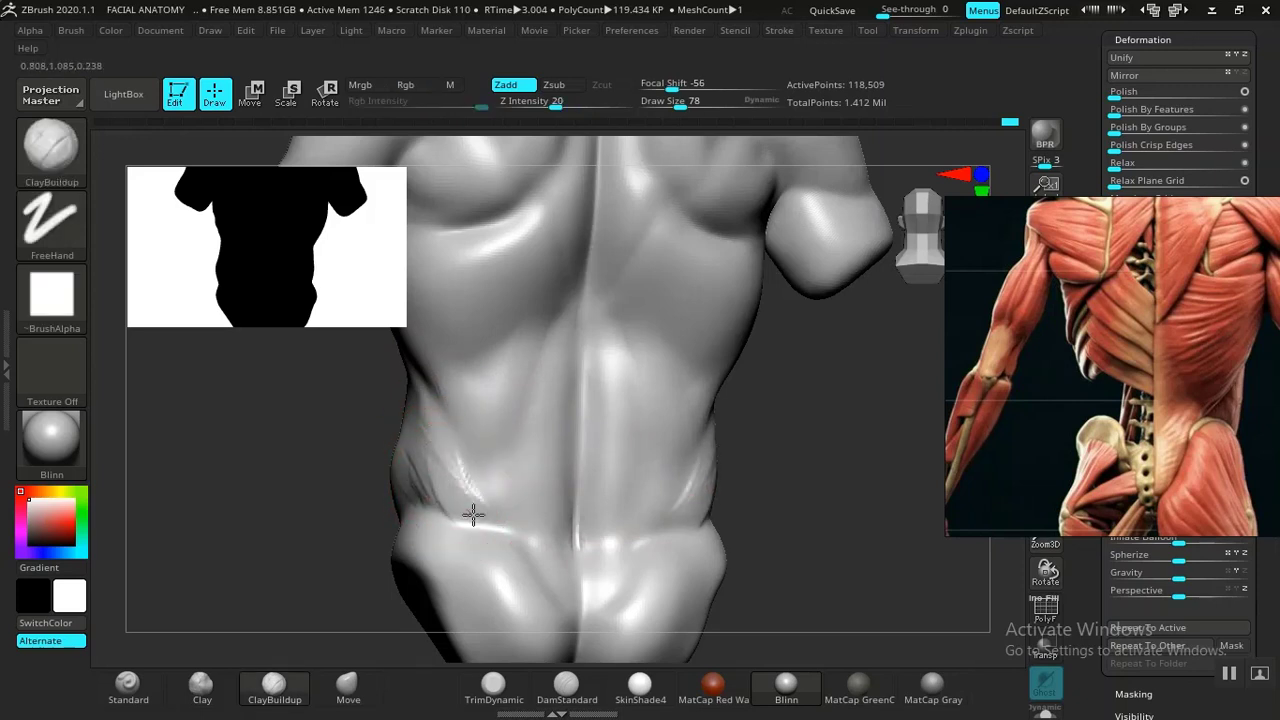
left_click_drag(397, 423, 449, 463, "shift")
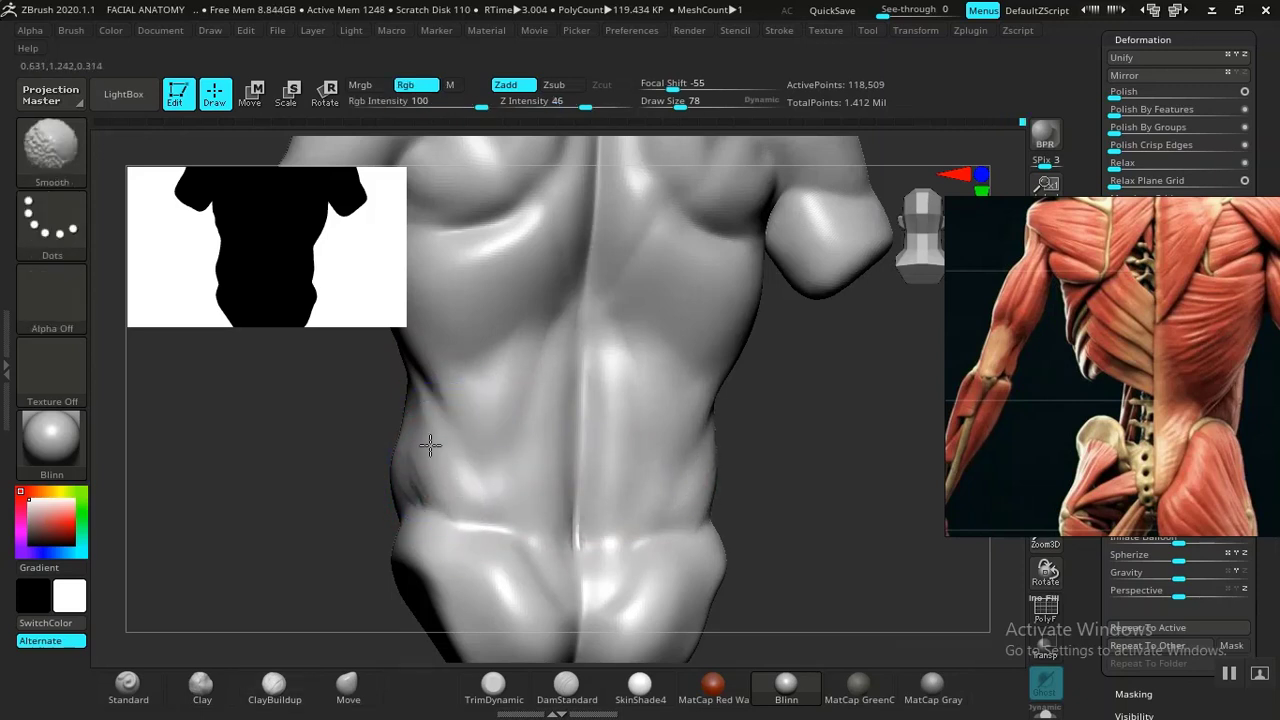
Carve two small symmetrical dimples on the lower back above the pelvis with the Clay brush at draw size 38 and smooth them
left_click_drag(806, 521, 757, 523)
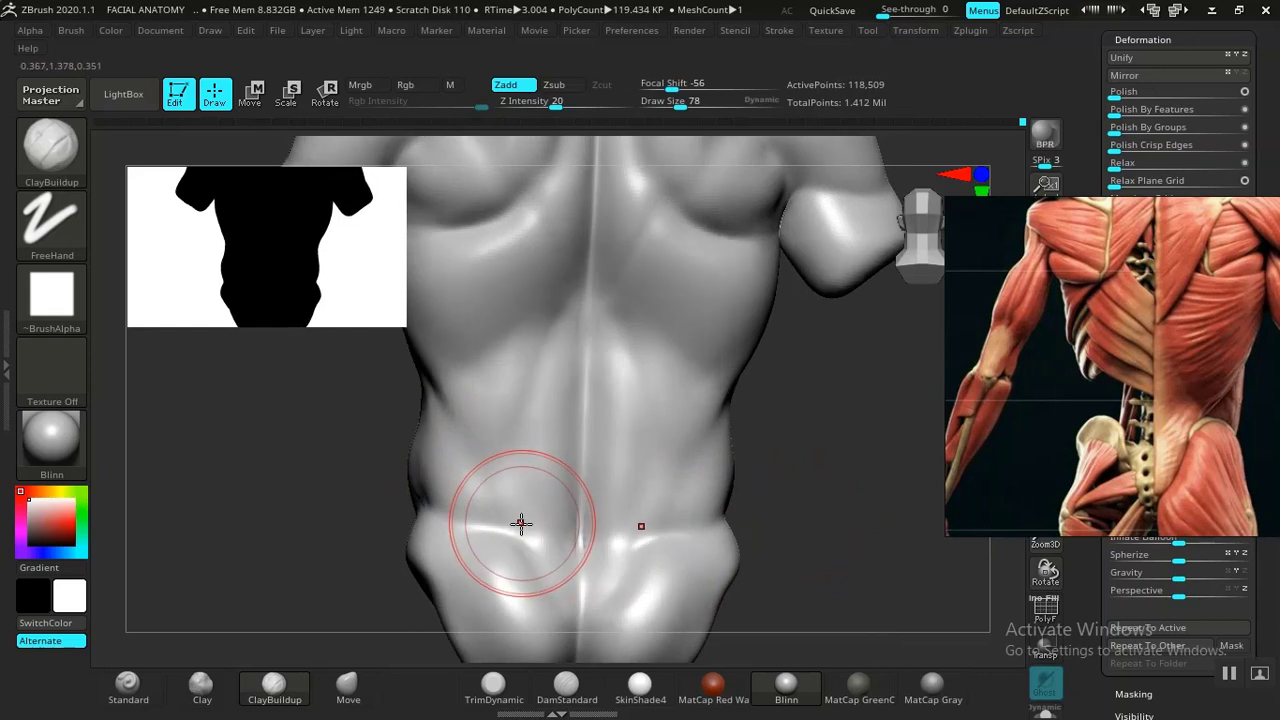
left_click(201, 684)
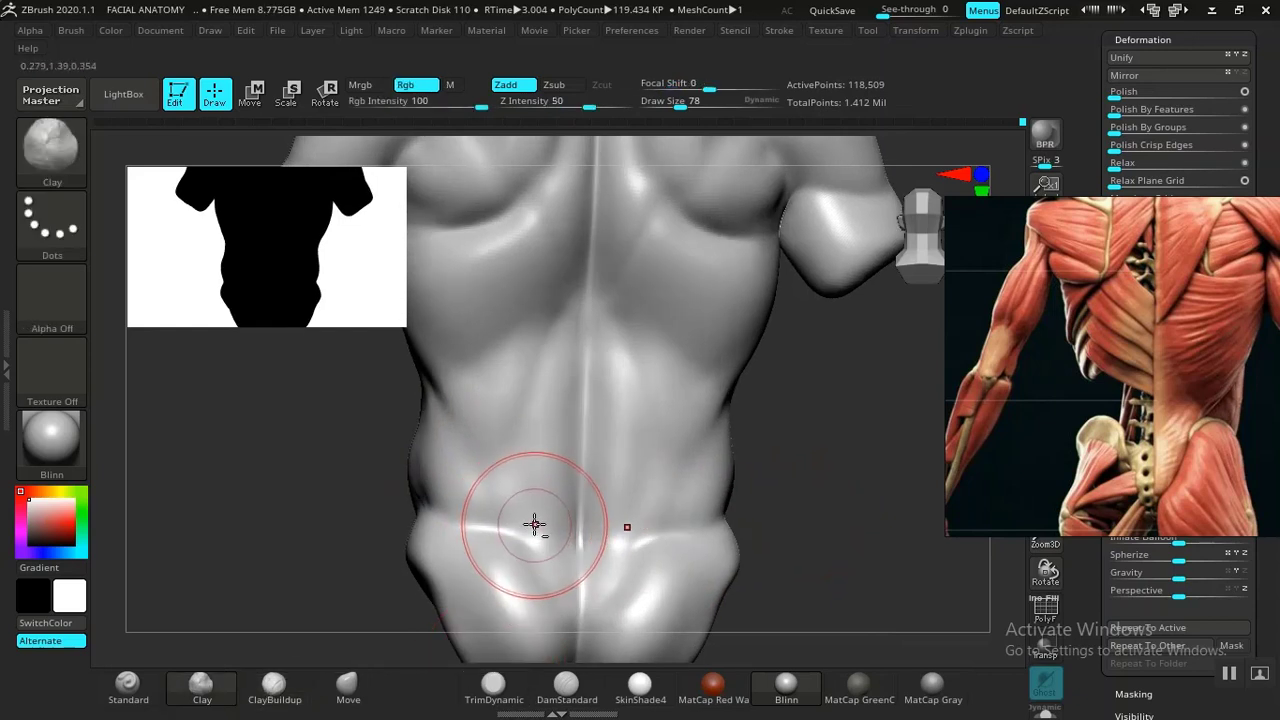
key("[")
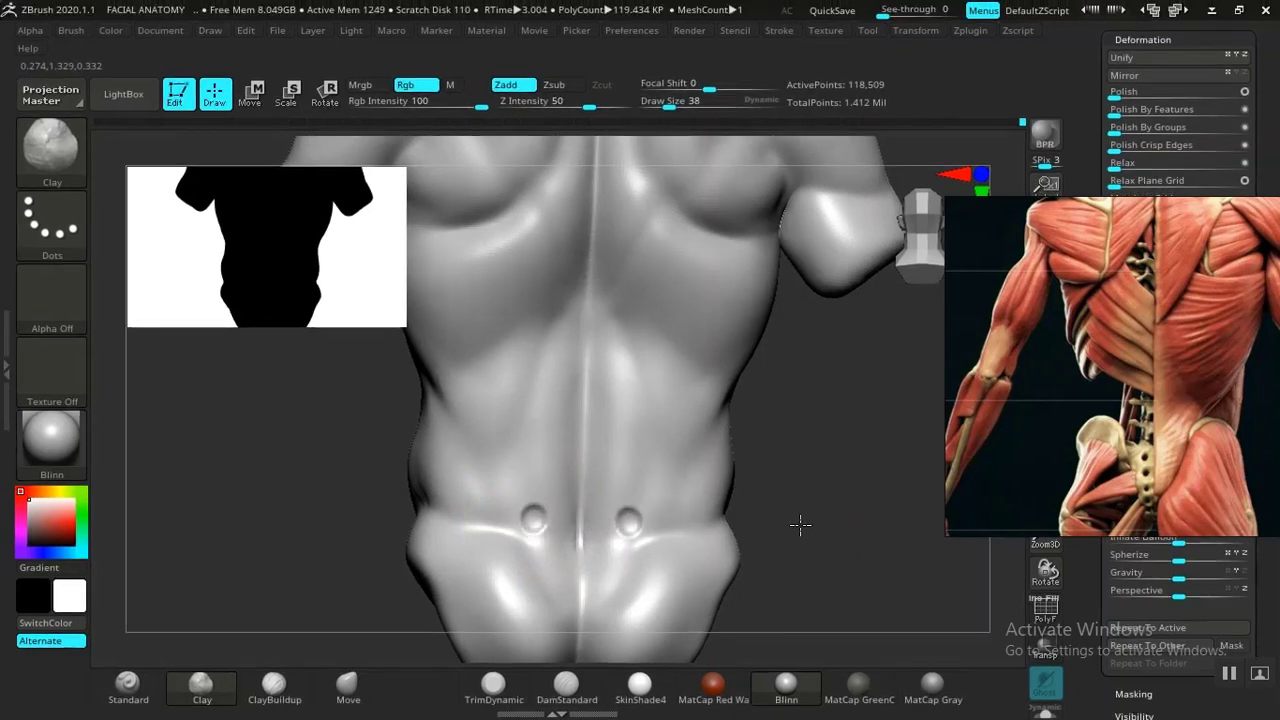
key("shift")
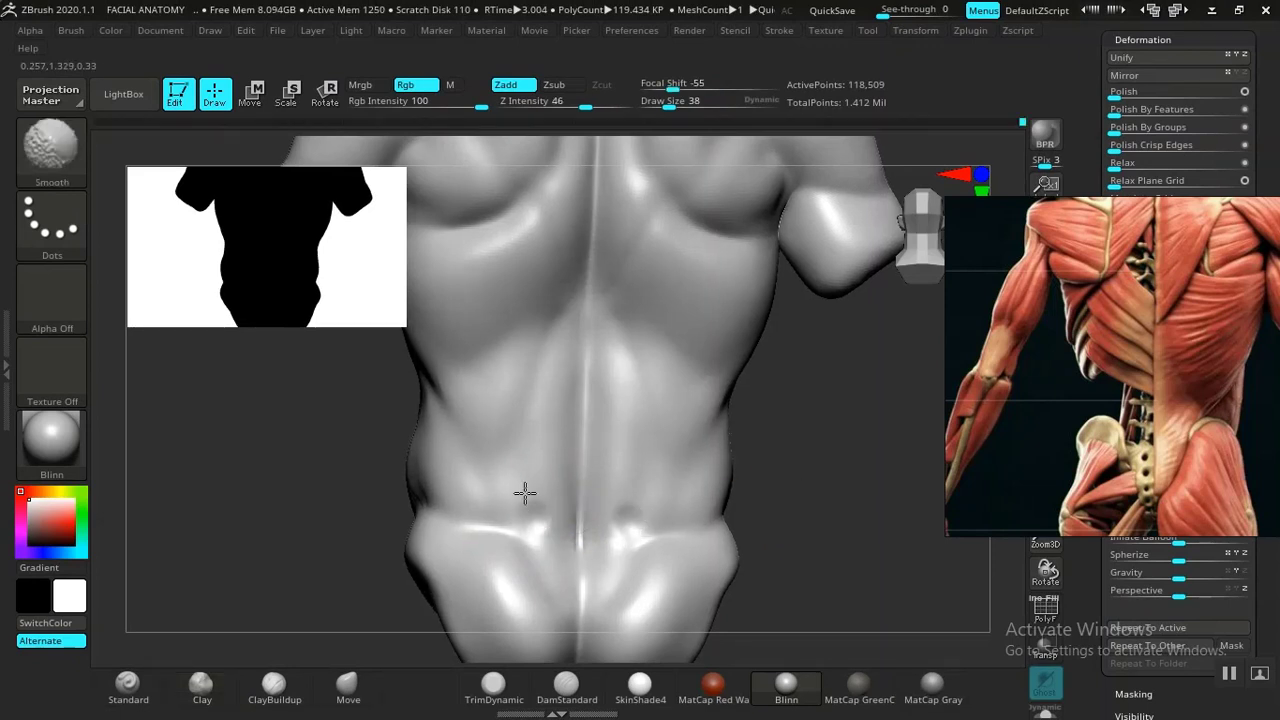
left_click_drag(775, 502, 880, 509)
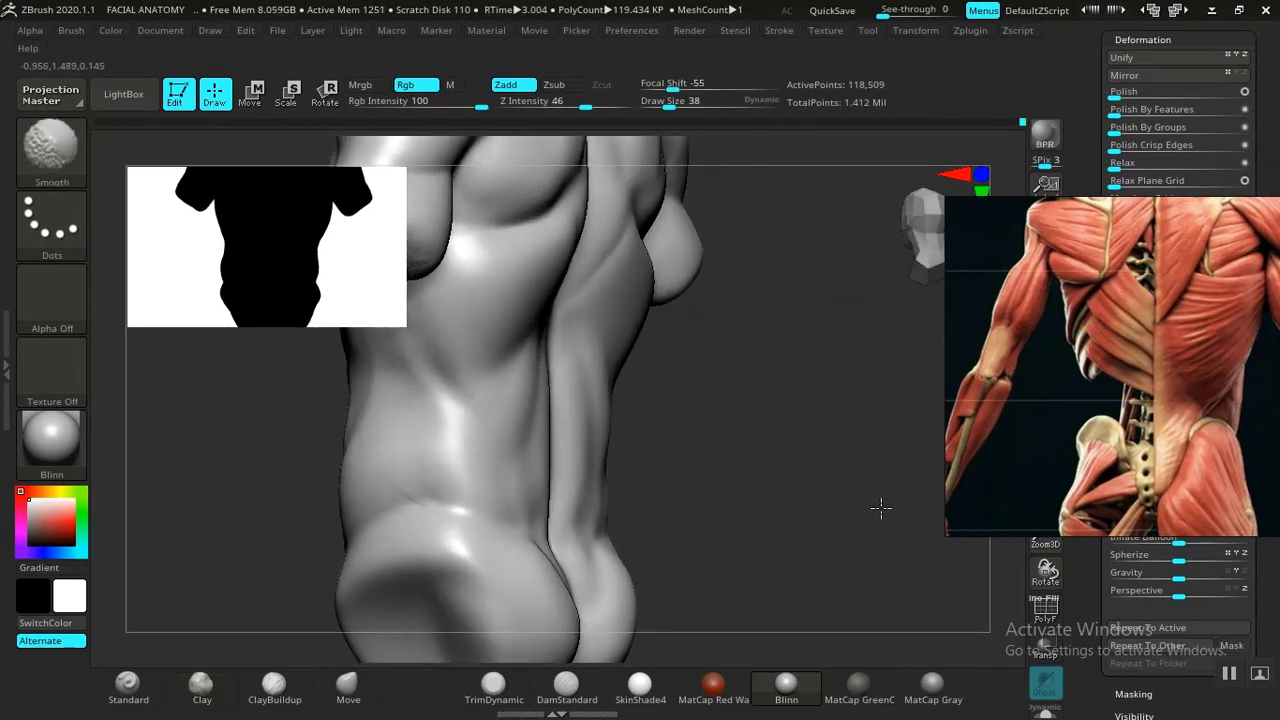
left_click_drag(768, 527, 802, 581, "alt")
key("shift")
mouse_move(637, 508)
left_mouse_down()
mouse_move(843, 463)
mouse_move(843, 509)
mouse_move(853, 420)
mouse_move(851, 491)
mouse_move(834, 491)
mouse_move(851, 557)
mouse_move(700, 515)
left_mouse_up()
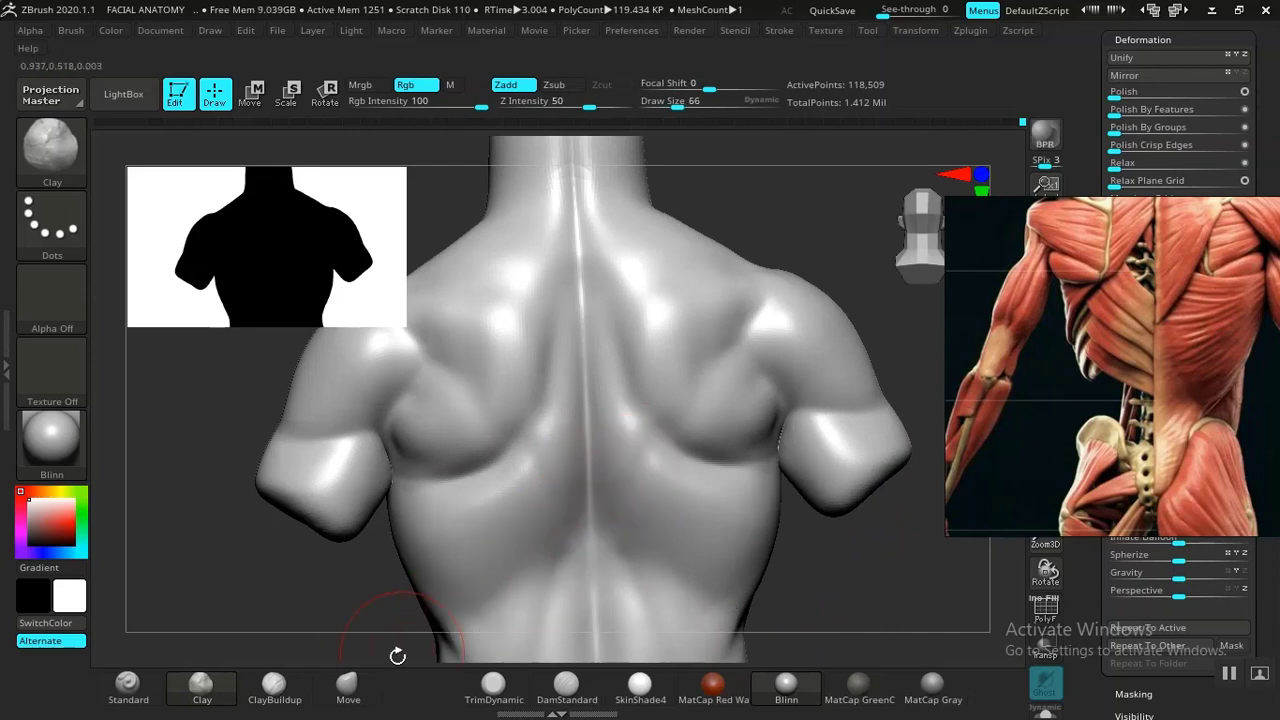
Build up the muscle on both sides of the spine between the shoulder blades with ClayBuildup at draw size 66 and smooth it
left_click(274, 688)
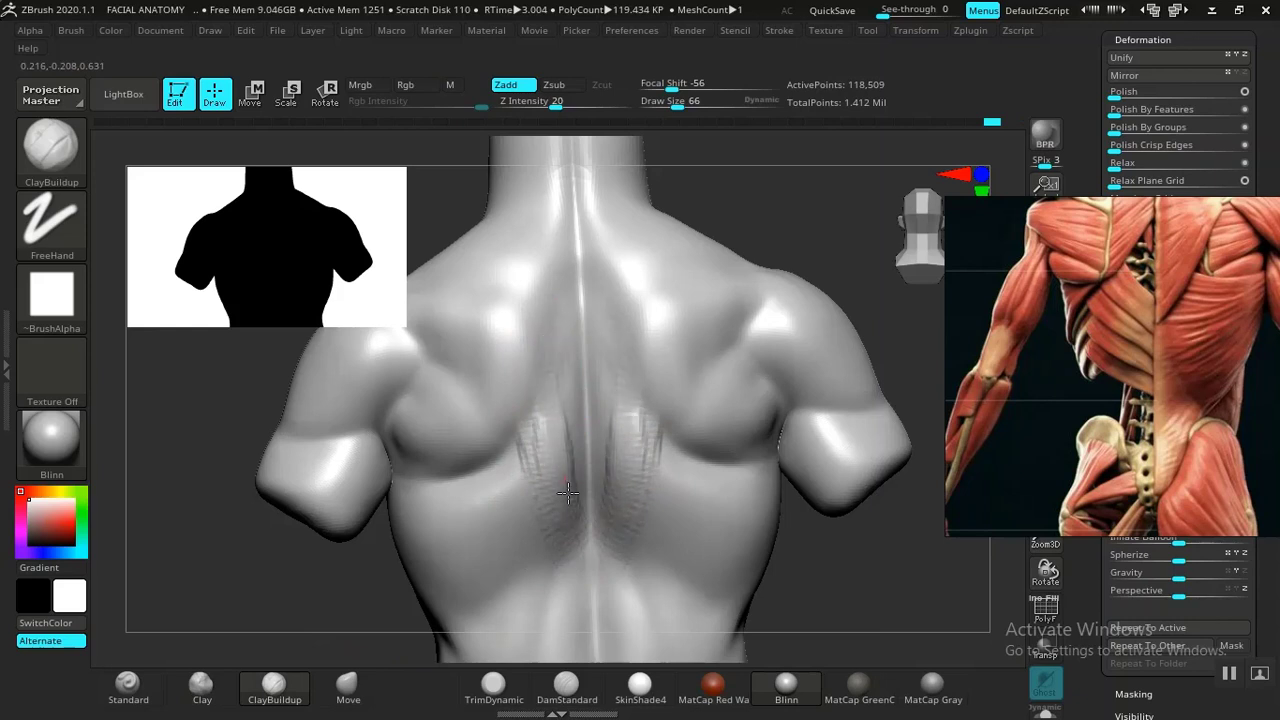
left_click_drag(568, 492, 562, 405, "shift")
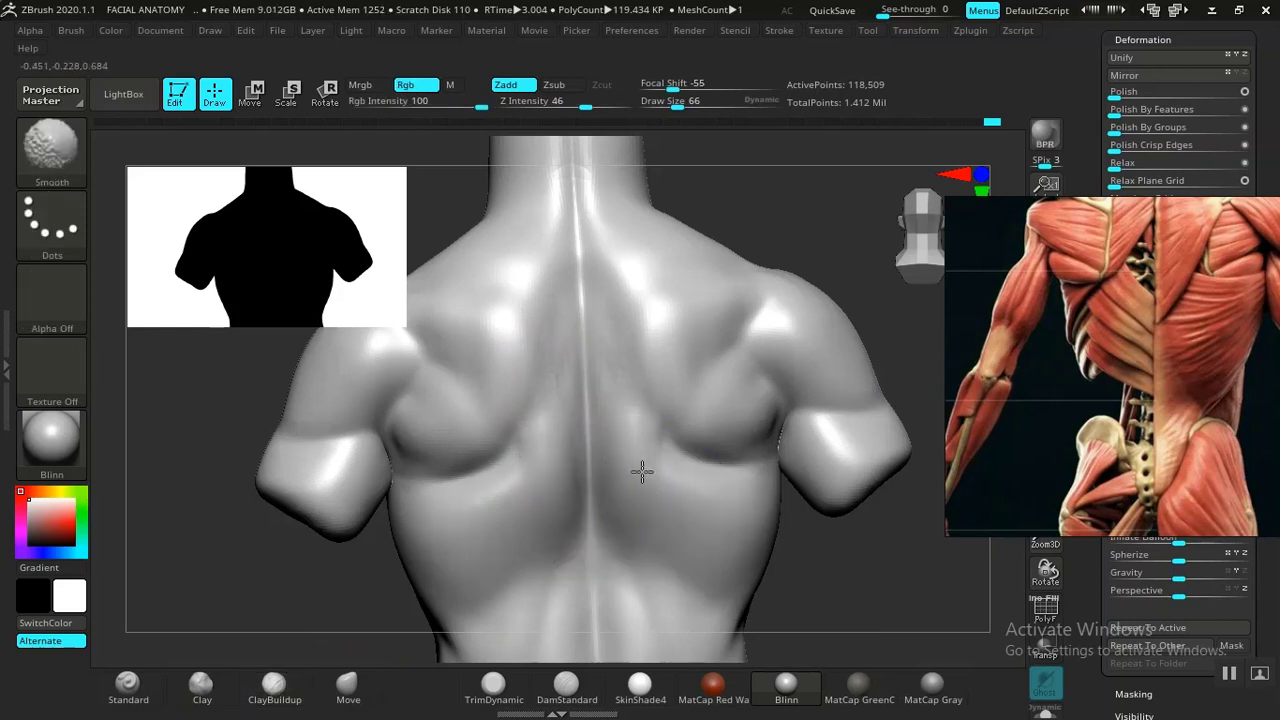
key("f")
Reshape the upper and middle back profile around the shoulder blades and spine with the Move brush
mouse_move(794, 500)
left_mouse_down()
mouse_move(831, 557)
mouse_move(814, 586)
mouse_move(779, 514)
mouse_move(634, 529)
mouse_move(777, 500)
mouse_move(757, 463)
mouse_move(814, 467)
mouse_move(834, 491)
mouse_move(749, 494)
mouse_move(769, 492)
mouse_move(751, 477)
mouse_move(774, 466)
mouse_move(763, 503)
mouse_move(676, 445)
left_mouse_up()
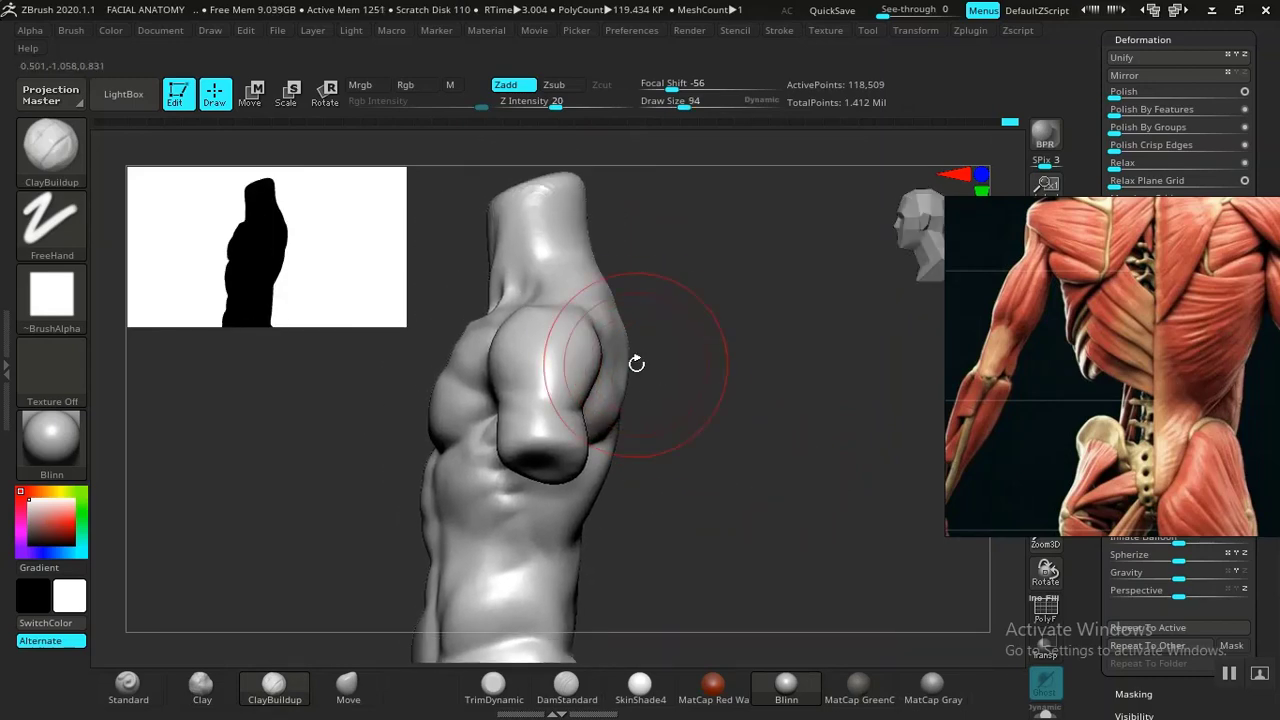
left_click(347, 687)
mouse_move(690, 560)
left_mouse_down()
mouse_move(720, 523)
mouse_move(710, 462)
left_mouse_up()
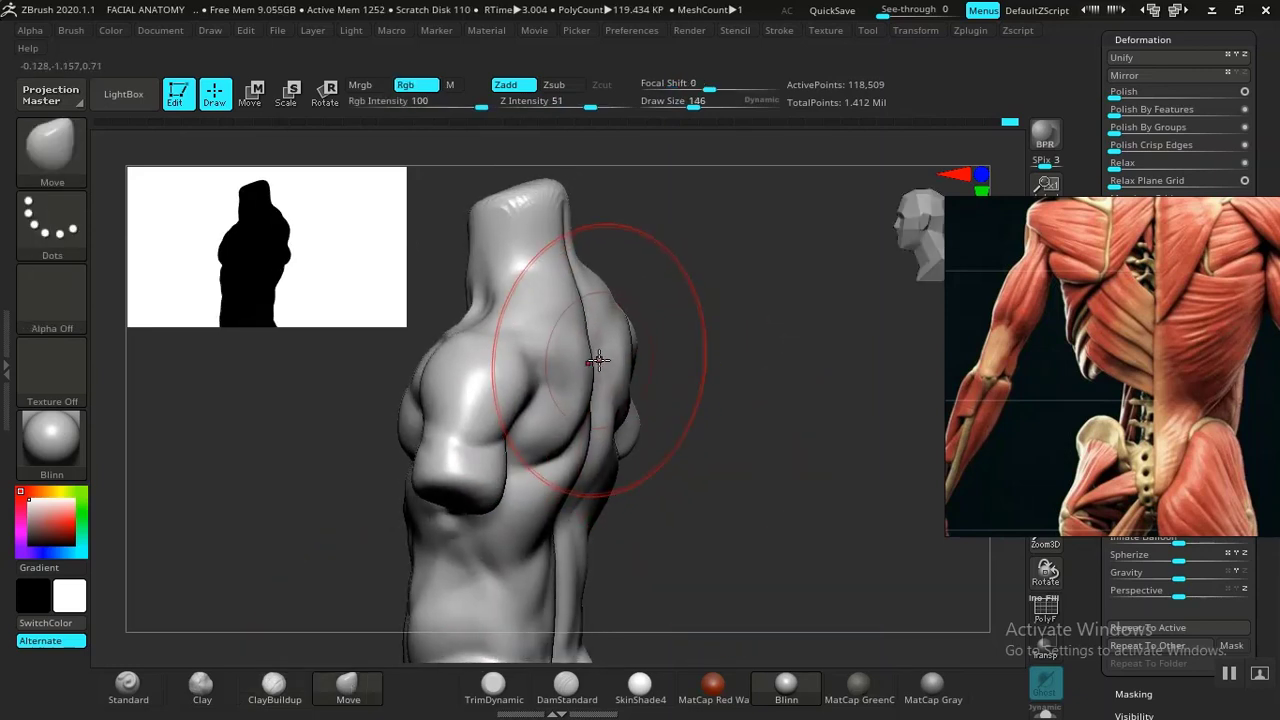
left_click_drag(826, 500, 630, 480)
left_click_drag(766, 414, 750, 540)
left_click_drag(440, 544, 629, 456)
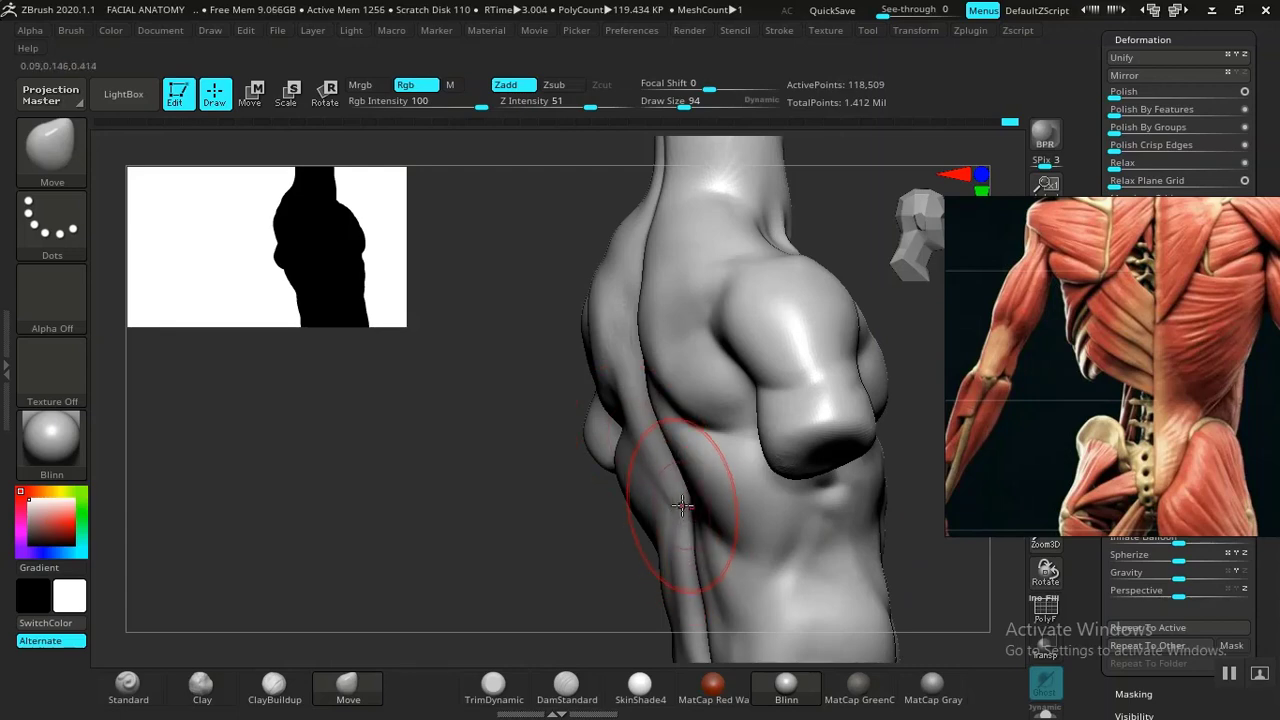
mouse_move(676, 507)
right_mouse_down()
mouse_move(563, 537)
mouse_move(749, 543)
mouse_move(801, 524)
mouse_move(734, 466)
mouse_move(720, 477)
mouse_move(767, 507)
mouse_move(693, 458)
right_mouse_up()
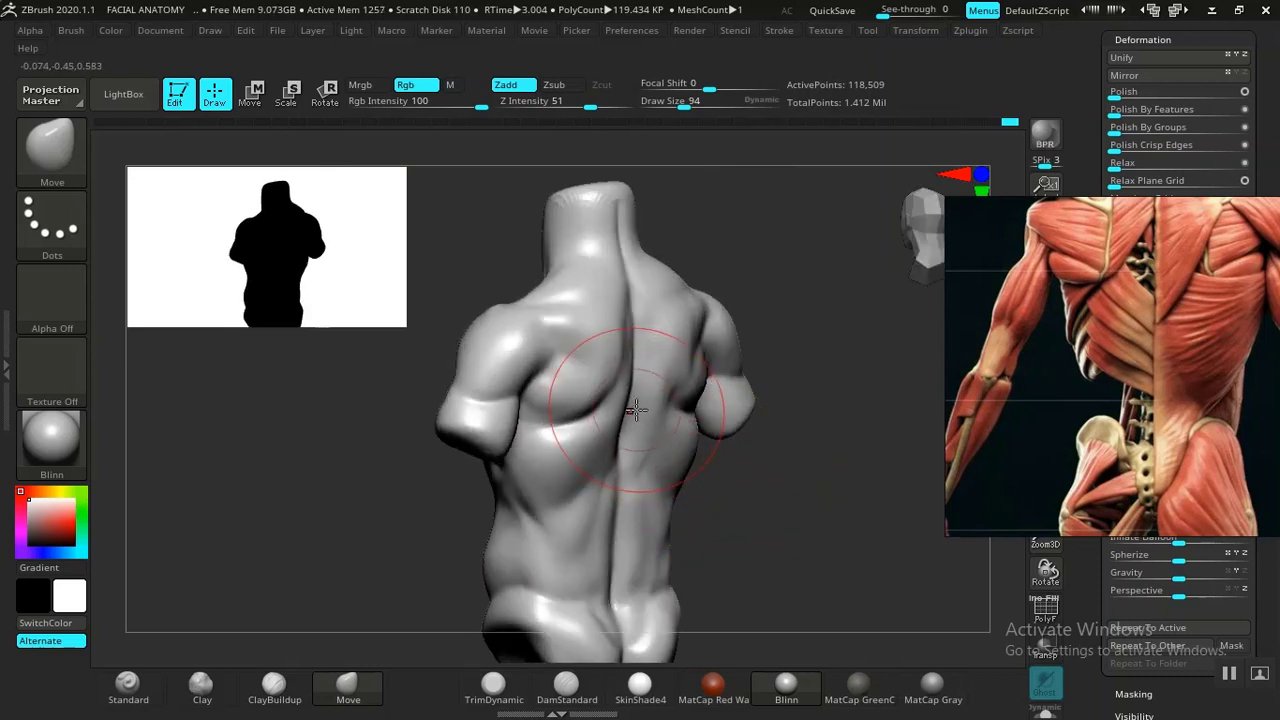
Adjust the lower back contour along the spinal furrow down to the pelvis with the Move brush at draw size 94
mouse_move(640, 350)
right_mouse_down()
mouse_move(731, 494)
mouse_move(660, 479)
mouse_move(911, 509)
mouse_move(846, 534)
mouse_move(774, 486)
right_mouse_up()
mouse_move(802, 580)
right_mouse_down()
mouse_move(786, 486)
mouse_move(771, 537)
mouse_move(632, 545)
right_mouse_up()
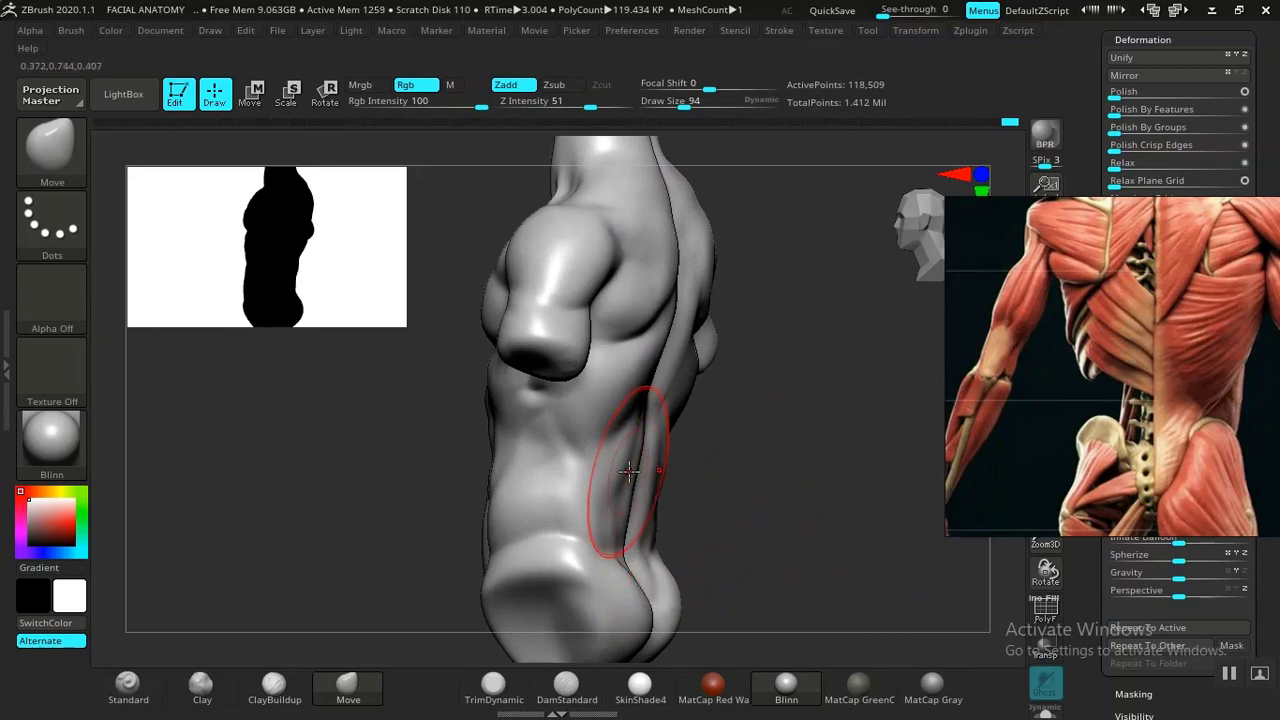
mouse_move(664, 520)
right_mouse_down()
mouse_move(751, 537)
mouse_move(694, 534)
mouse_move(720, 525)
mouse_move(731, 540)
mouse_move(640, 553)
right_mouse_up()
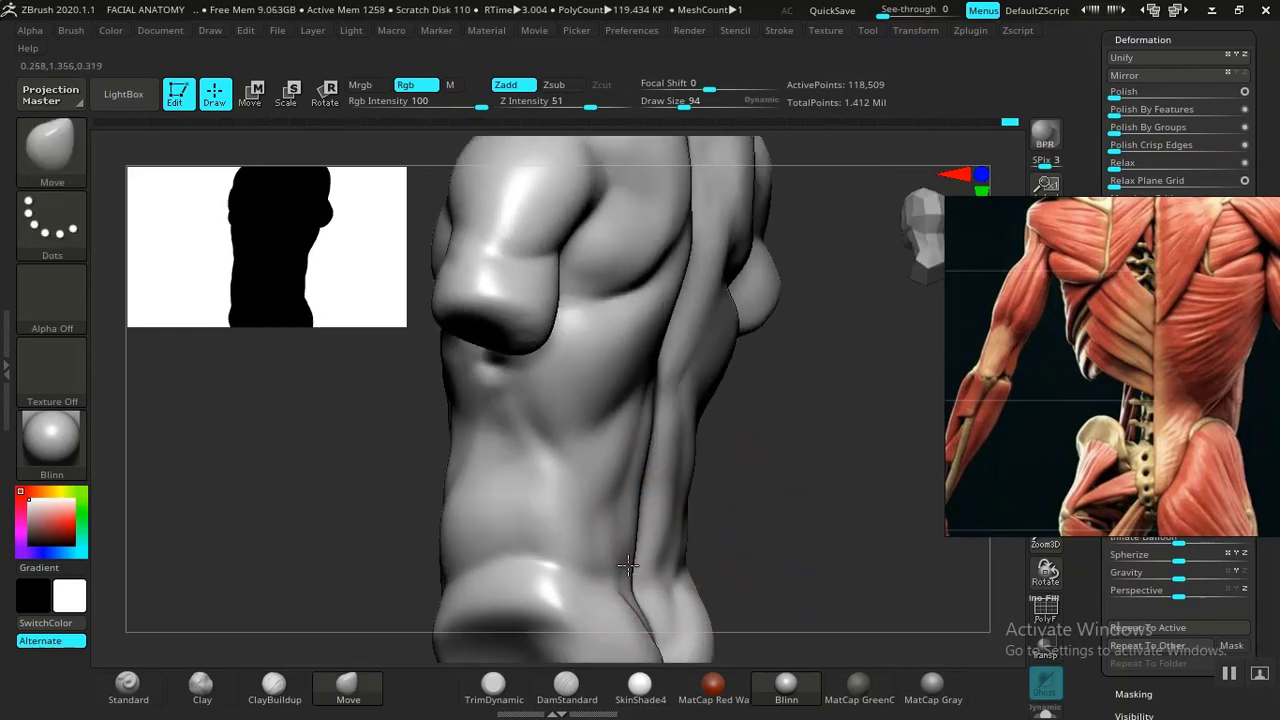
Carve the trapezius and neck muscle separations down the side and nape of the neck with the DamStandard brush
mouse_move(807, 539)
right_mouse_down("ctrl")
mouse_move(717, 471)
mouse_move(747, 505)
mouse_move(800, 500)
mouse_move(820, 437)
mouse_move(834, 434)
mouse_move(806, 474)
mouse_move(840, 471)
mouse_move(826, 369)
mouse_move(803, 420)
mouse_move(826, 414)
mouse_move(700, 486)
mouse_move(741, 404)
mouse_move(794, 491)
mouse_move(794, 400)
right_mouse_up("ctrl")
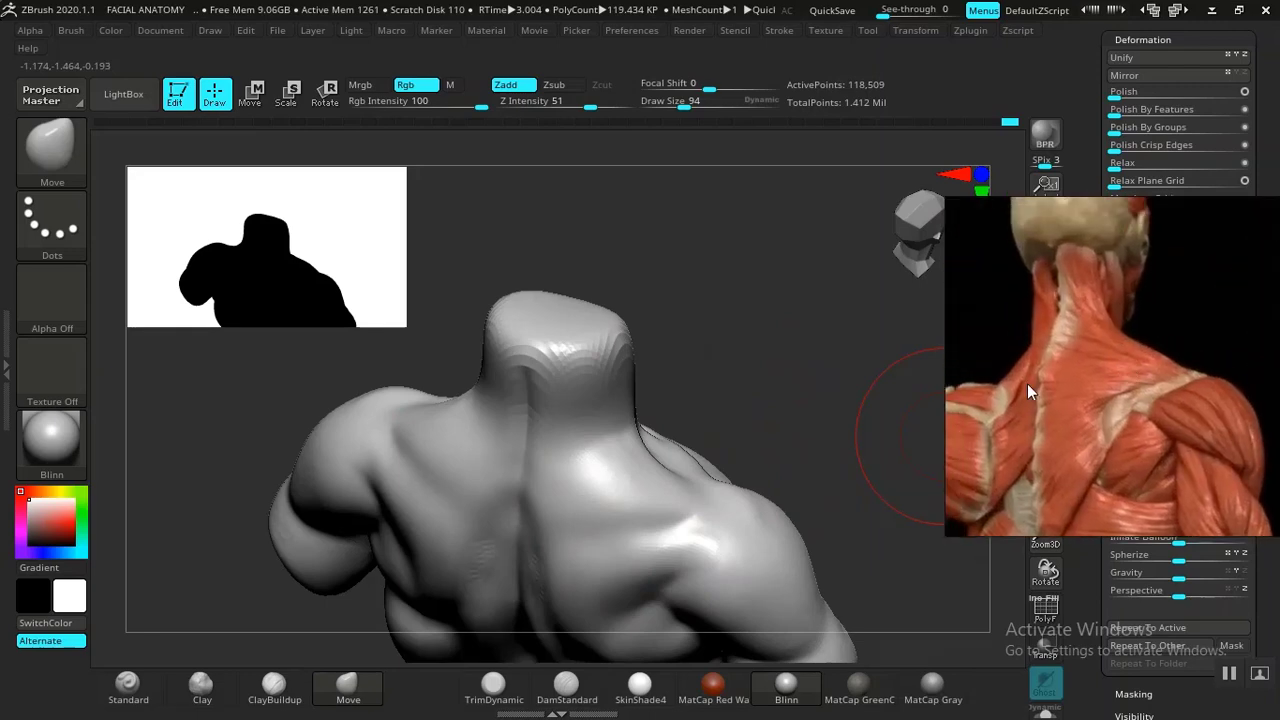
left_click_drag(791, 380, 880, 385)
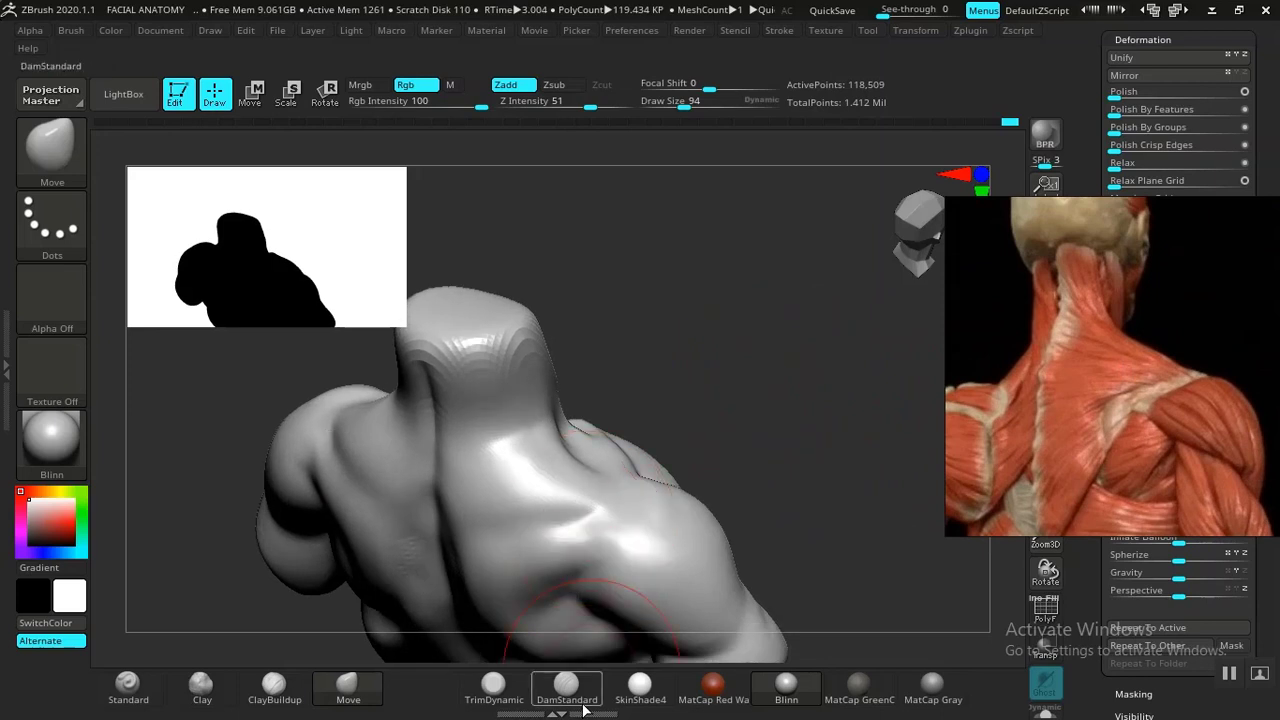
left_click(566, 686)
mouse_move(794, 385)
left_mouse_down()
mouse_move(903, 437)
mouse_move(743, 377)
mouse_move(501, 395)
left_mouse_up()
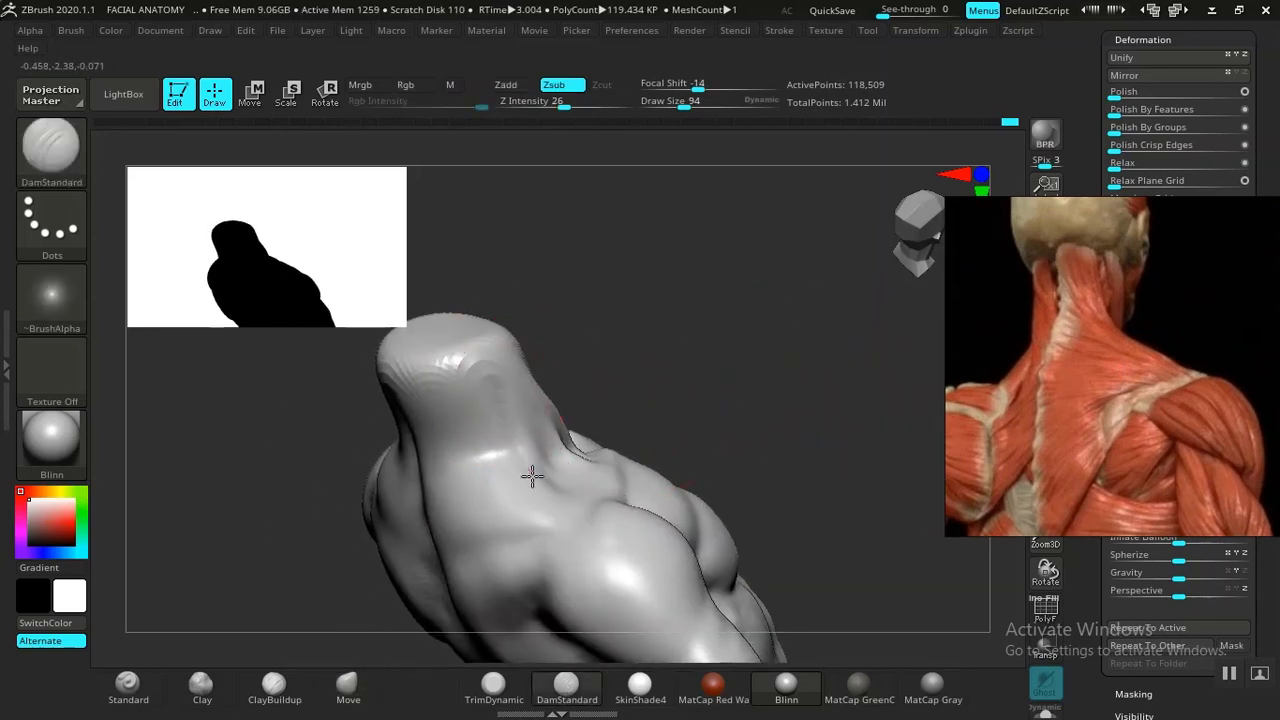
left_click_drag(506, 443, 512, 450)
mouse_move(840, 400)
left_mouse_down()
mouse_move(720, 395)
mouse_move(791, 341)
mouse_move(760, 423)
mouse_move(637, 460)
mouse_move(606, 412)
left_mouse_up()
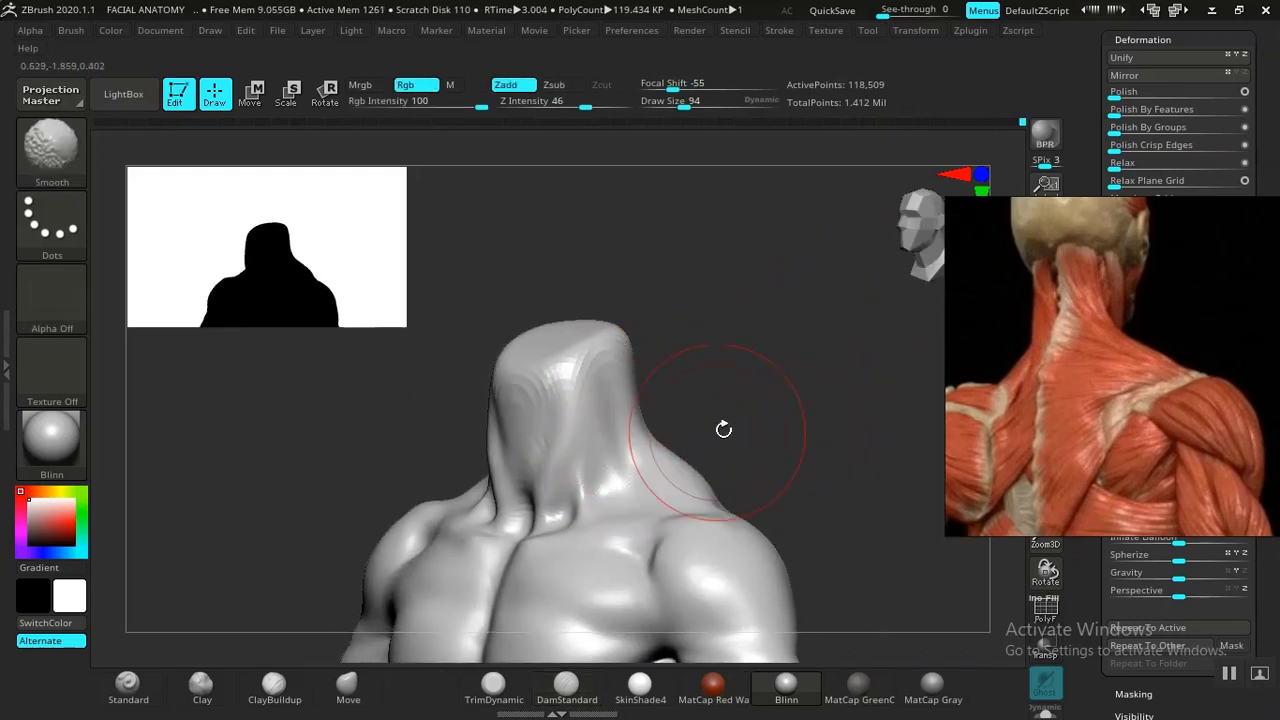
mouse_move(724, 429)
left_mouse_down()
mouse_move(834, 389)
mouse_move(894, 394)
mouse_move(789, 374)
mouse_move(815, 412)
mouse_move(800, 417)
mouse_move(806, 440)
mouse_move(636, 395)
mouse_move(629, 375)
left_mouse_up()
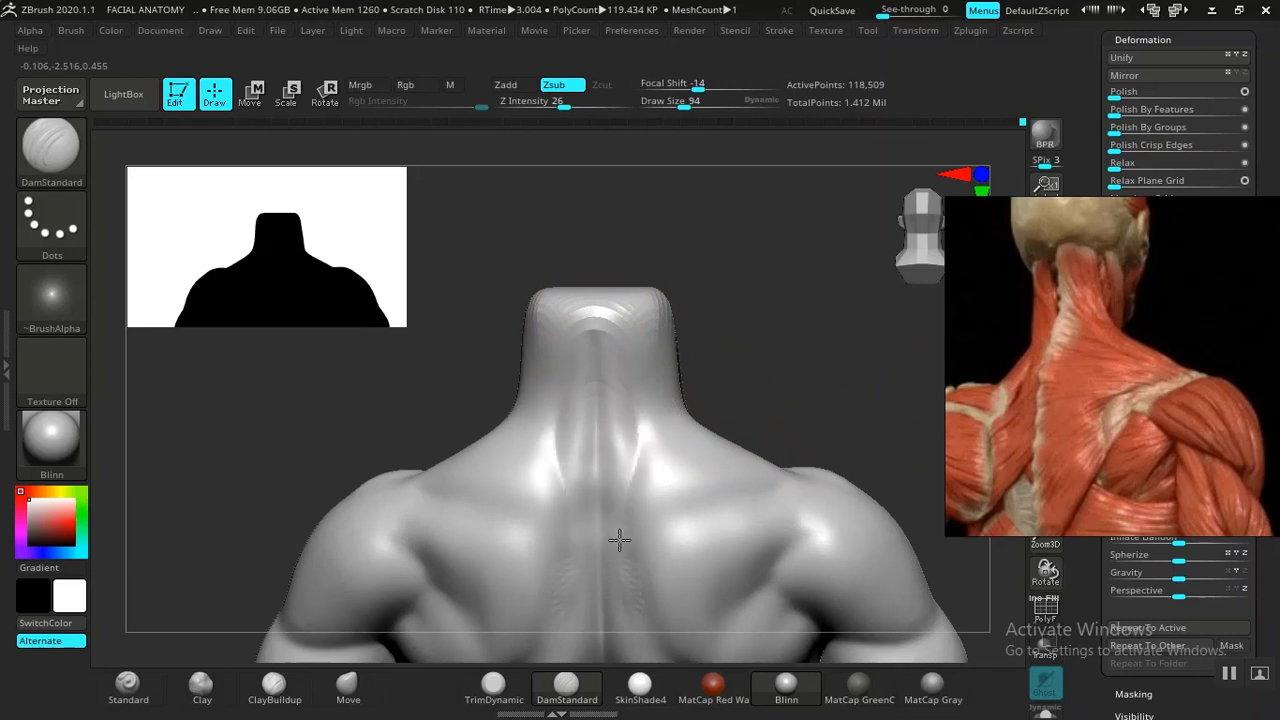
Smooth the carved grooves on the back of the neck and along the upper spine
mouse_move(812, 432)
left_mouse_down()
mouse_move(849, 391)
mouse_move(820, 414)
mouse_move(760, 405)
left_mouse_up()
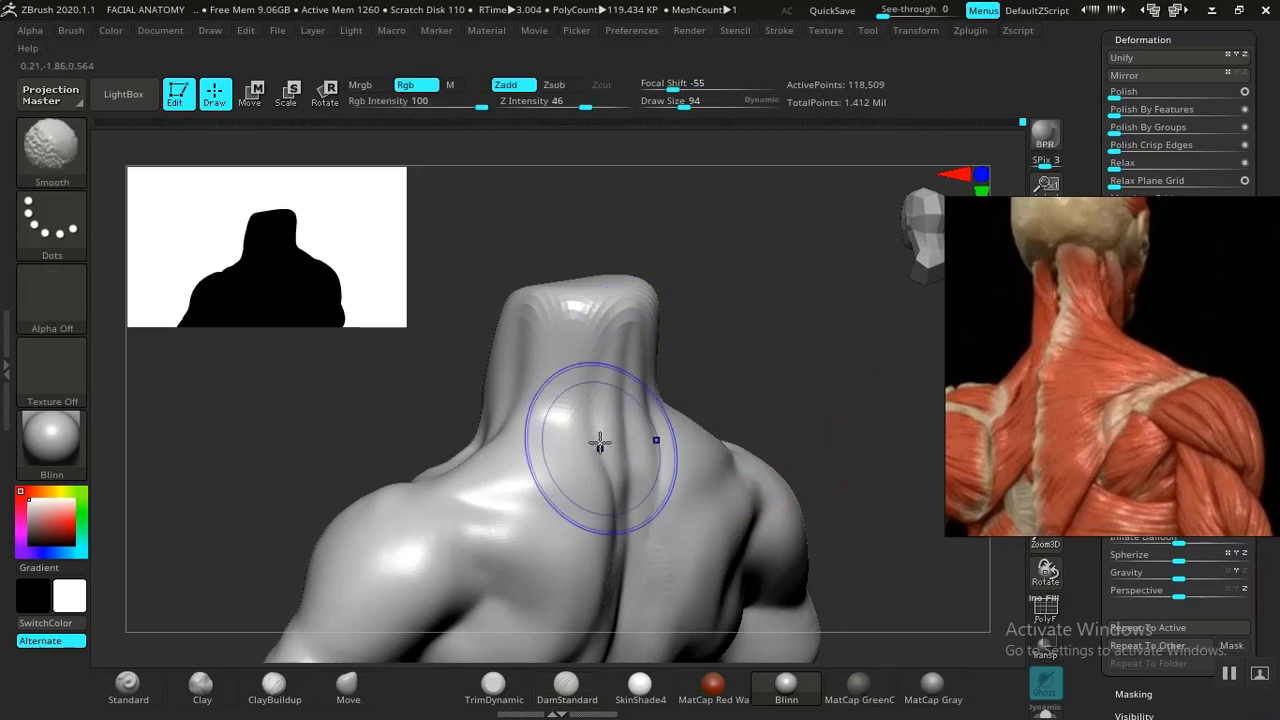
left_click_drag(600, 443, 589, 347, "shift")
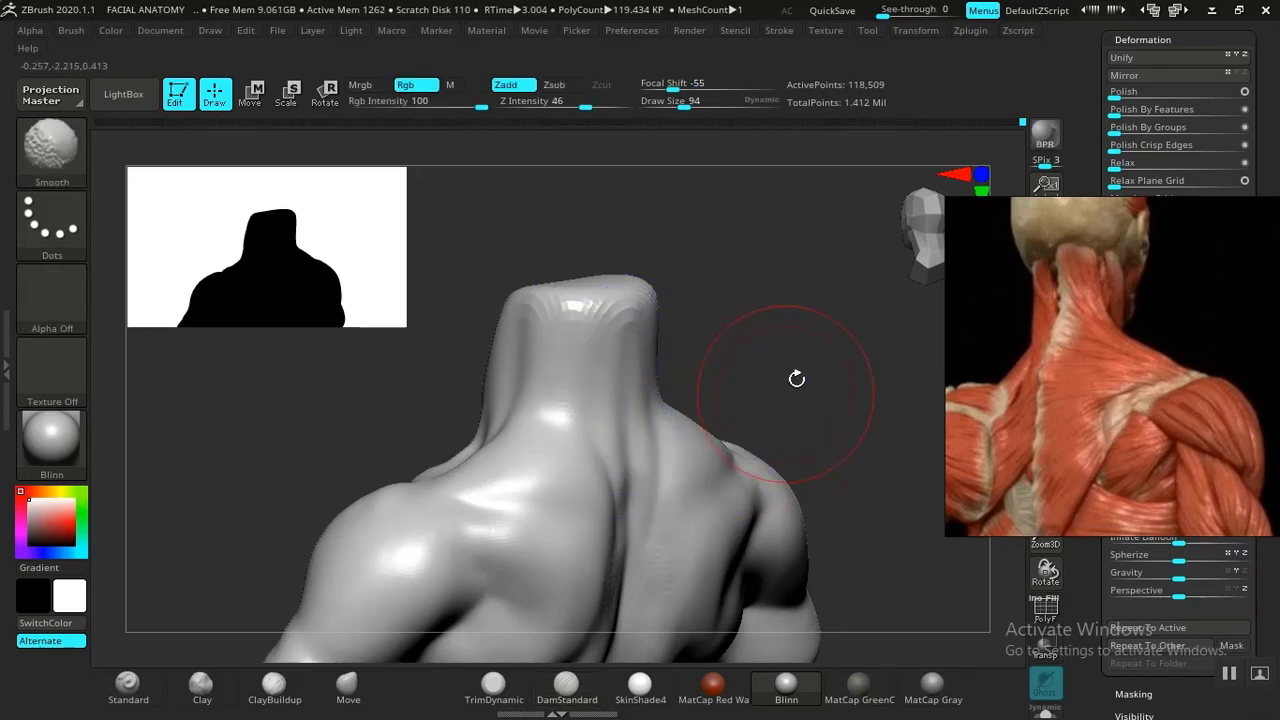
left_click_drag(797, 378, 691, 433, "shift")
Refine the trapezius and the base of the nape with the ClayBuildup brush at draw size 94
left_click(274, 686)
left_click_drag(337, 531, 558, 404)
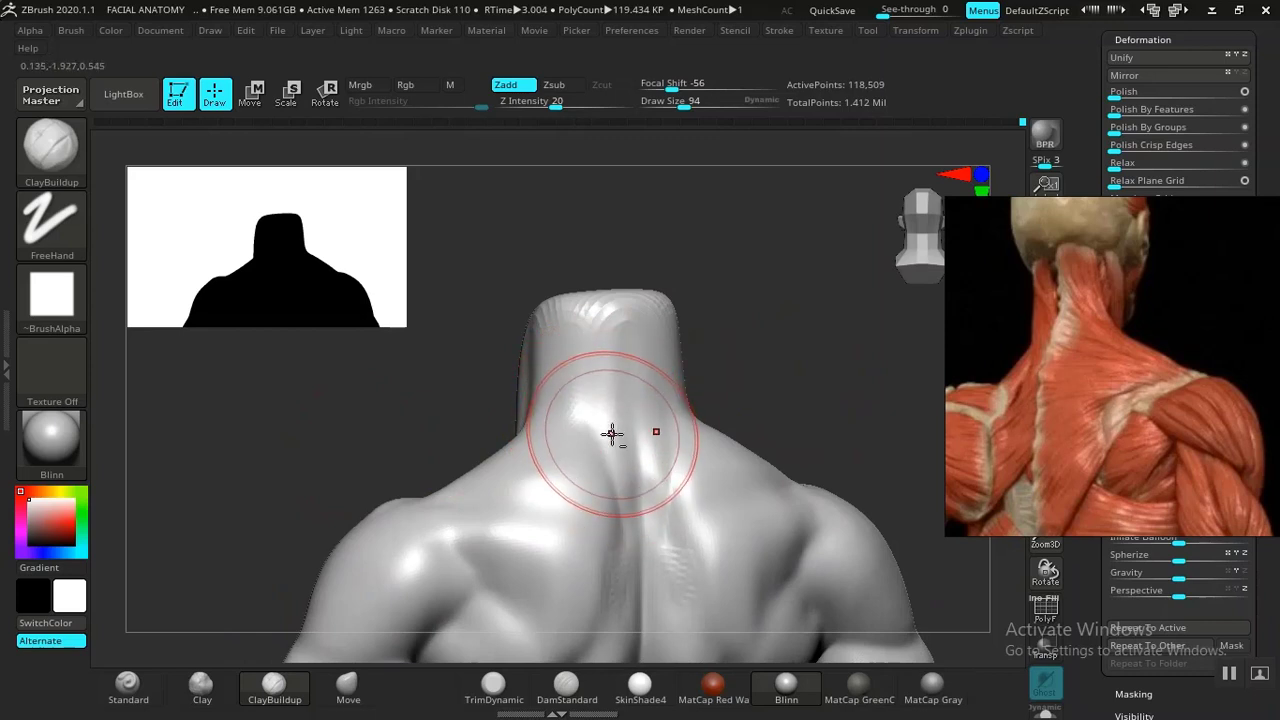
mouse_move(613, 443)
right_mouse_down()
mouse_move(749, 423)
mouse_move(661, 463)
right_mouse_up()
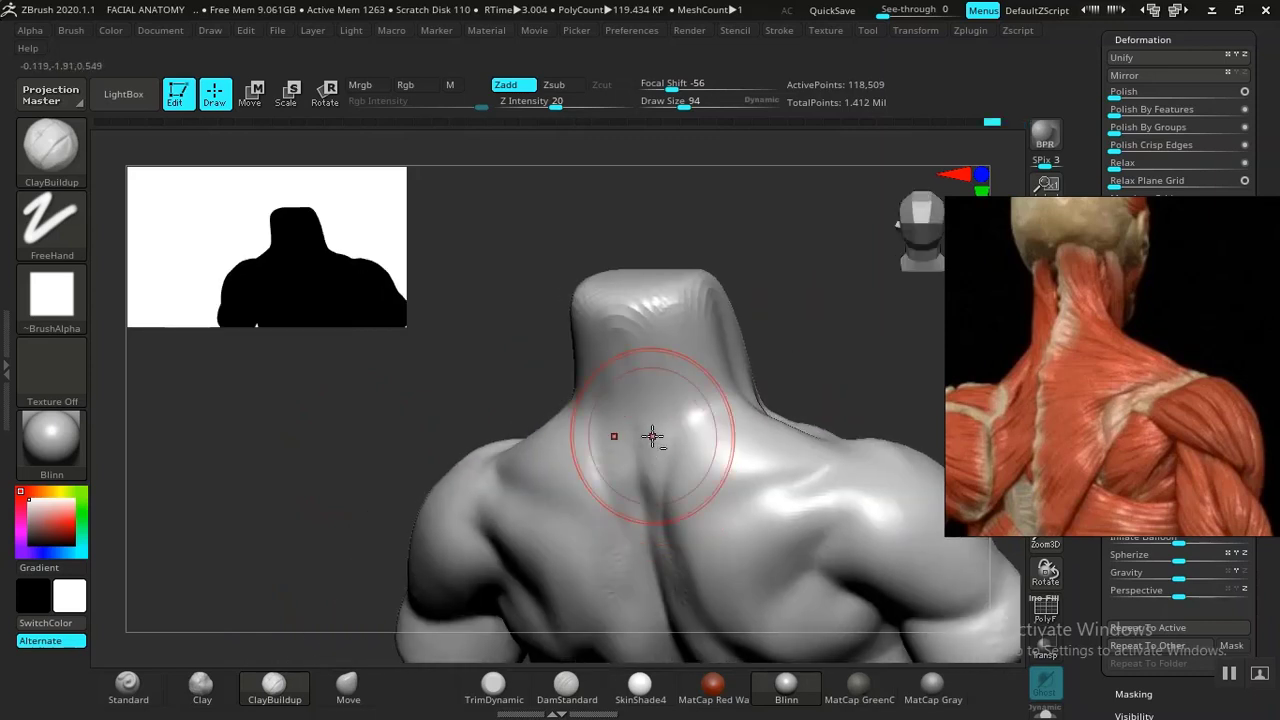
Carve the crease between the ribs and latissimus below the armpit with DamStandard and soften it with smoothing
mouse_move(657, 363)
right_mouse_down("shift")
mouse_move(869, 314)
mouse_move(797, 337)
mouse_move(835, 348)
mouse_move(740, 517)
mouse_move(829, 514)
mouse_move(737, 517)
mouse_move(757, 494)
mouse_move(760, 571)
mouse_move(794, 541)
mouse_move(771, 517)
mouse_move(695, 529)
right_mouse_up("shift")
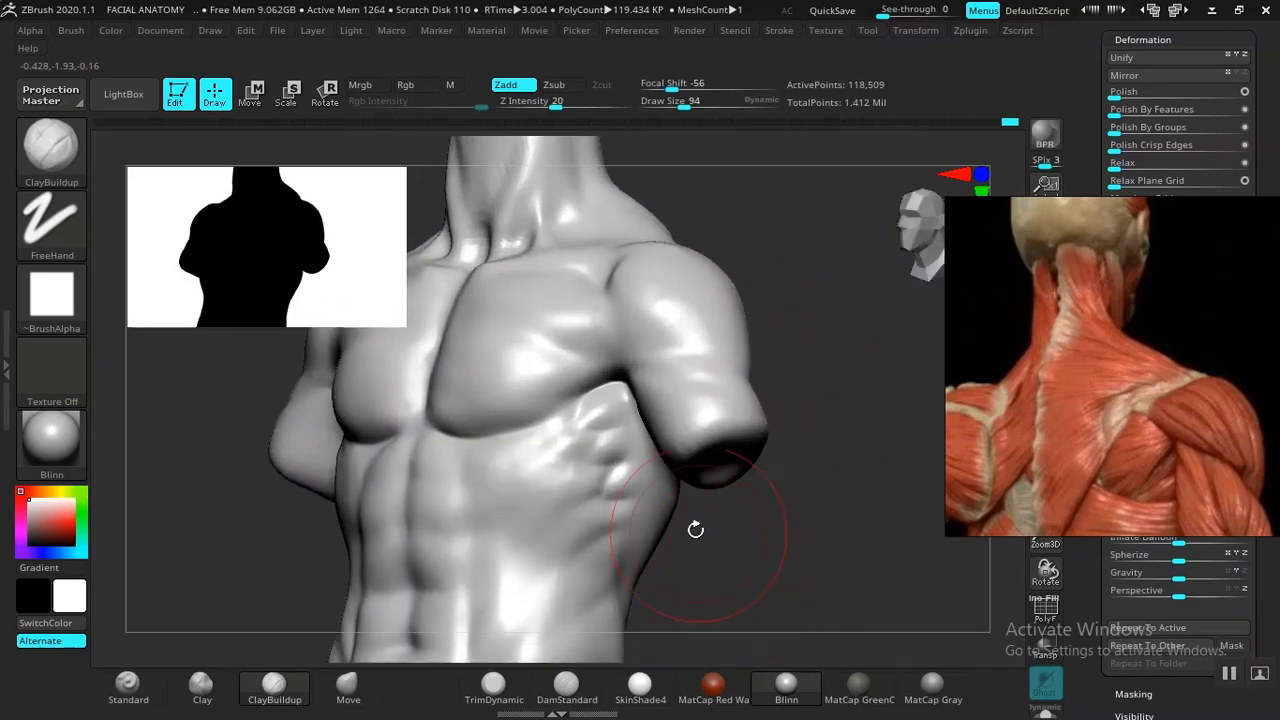
right_click_drag(765, 552, 940, 470)
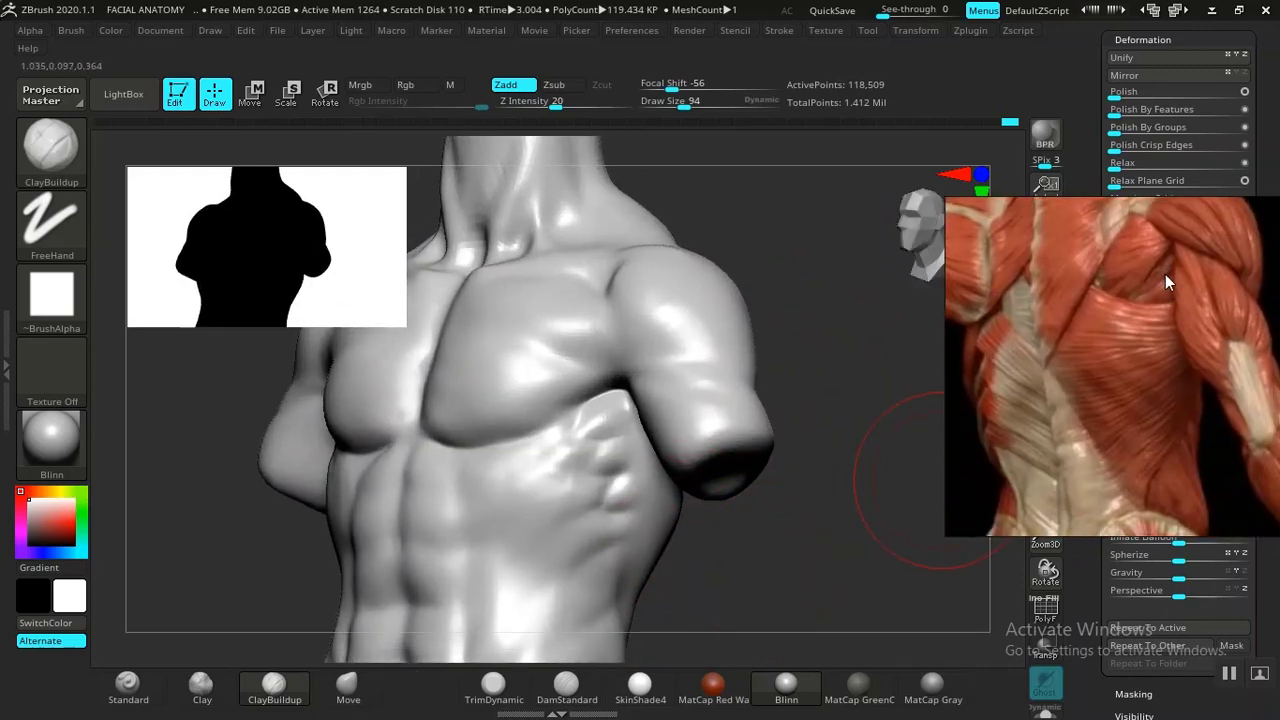
right_click_drag(787, 567, 751, 571)
left_click(569, 686)
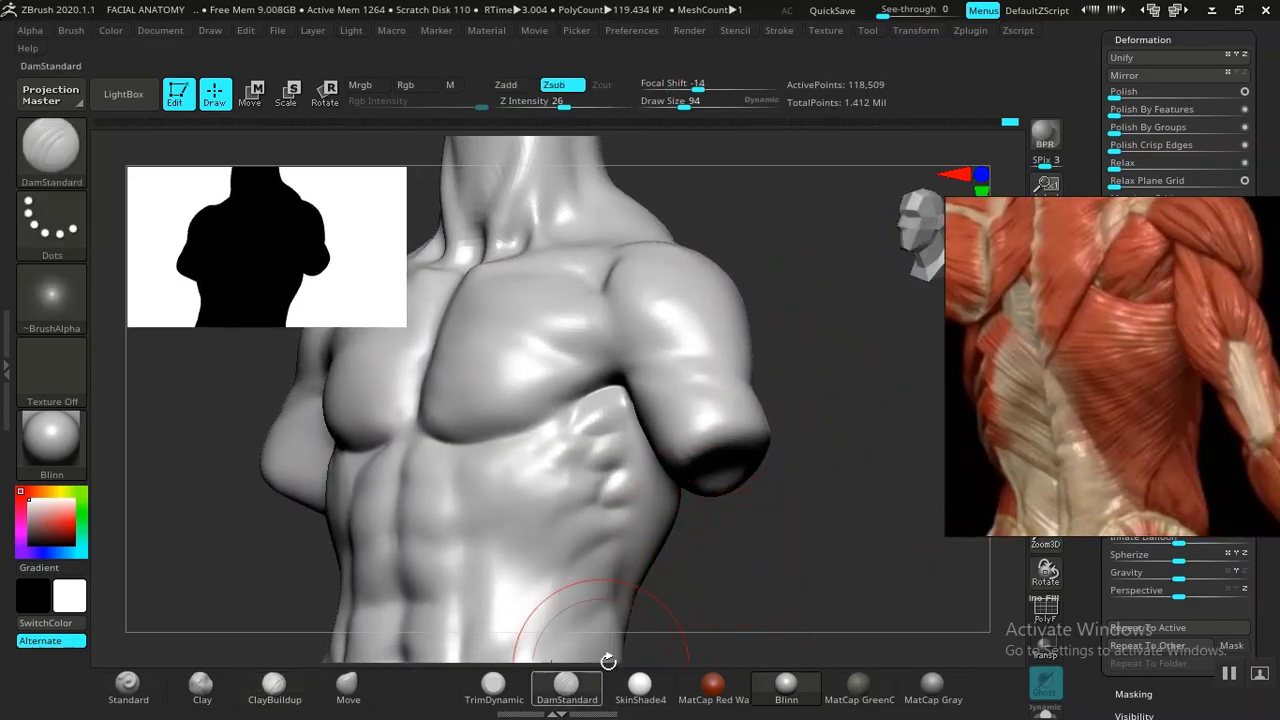
mouse_move(608, 660)
right_mouse_down()
mouse_move(658, 511)
mouse_move(595, 365)
right_mouse_up()
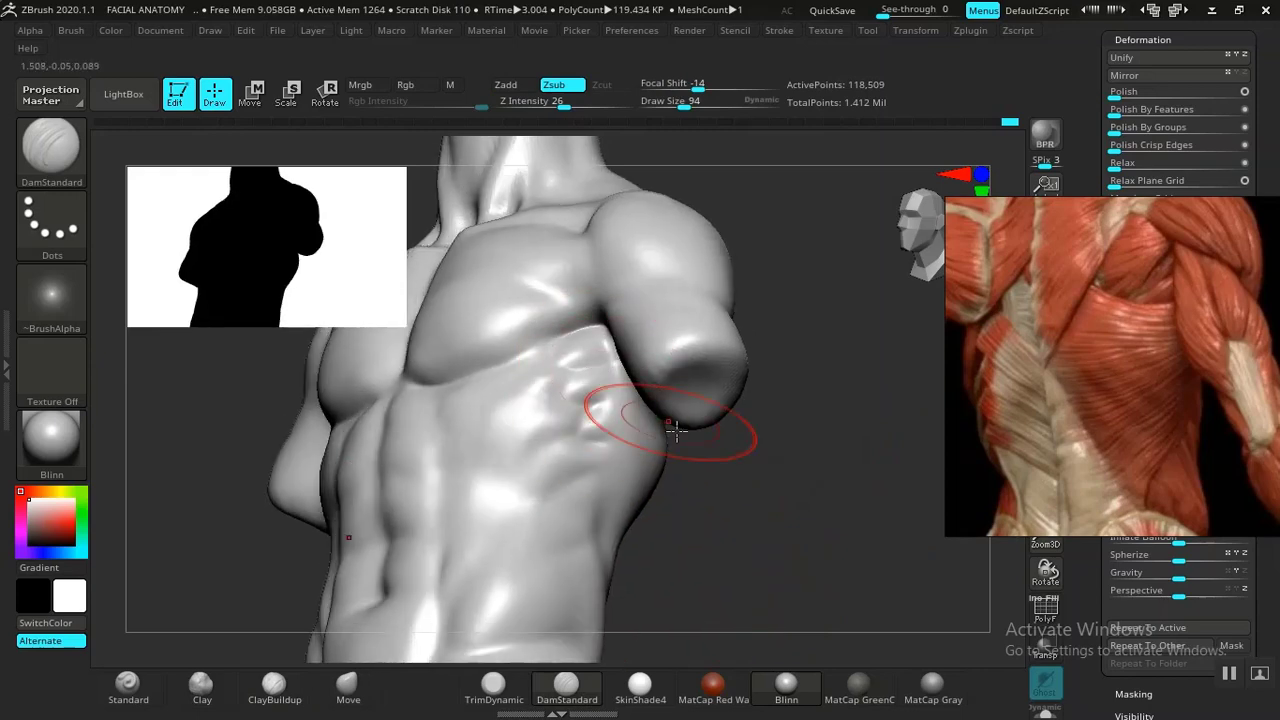
mouse_move(676, 430)
right_mouse_down()
mouse_move(663, 434)
mouse_move(823, 517)
mouse_move(746, 529)
mouse_move(780, 574)
mouse_move(683, 541)
mouse_move(623, 466)
right_mouse_up()
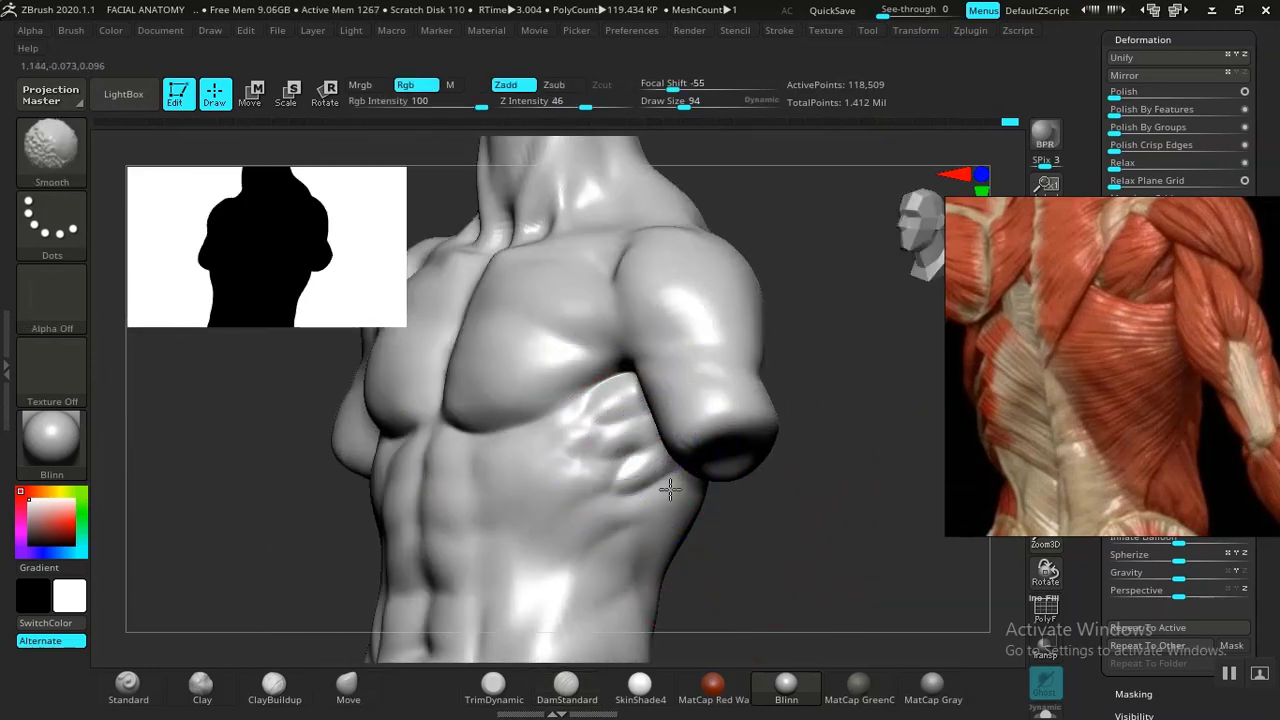
mouse_move(844, 556)
right_mouse_down()
mouse_move(806, 509)
mouse_move(771, 520)
mouse_move(803, 526)
mouse_move(781, 547)
right_mouse_up()
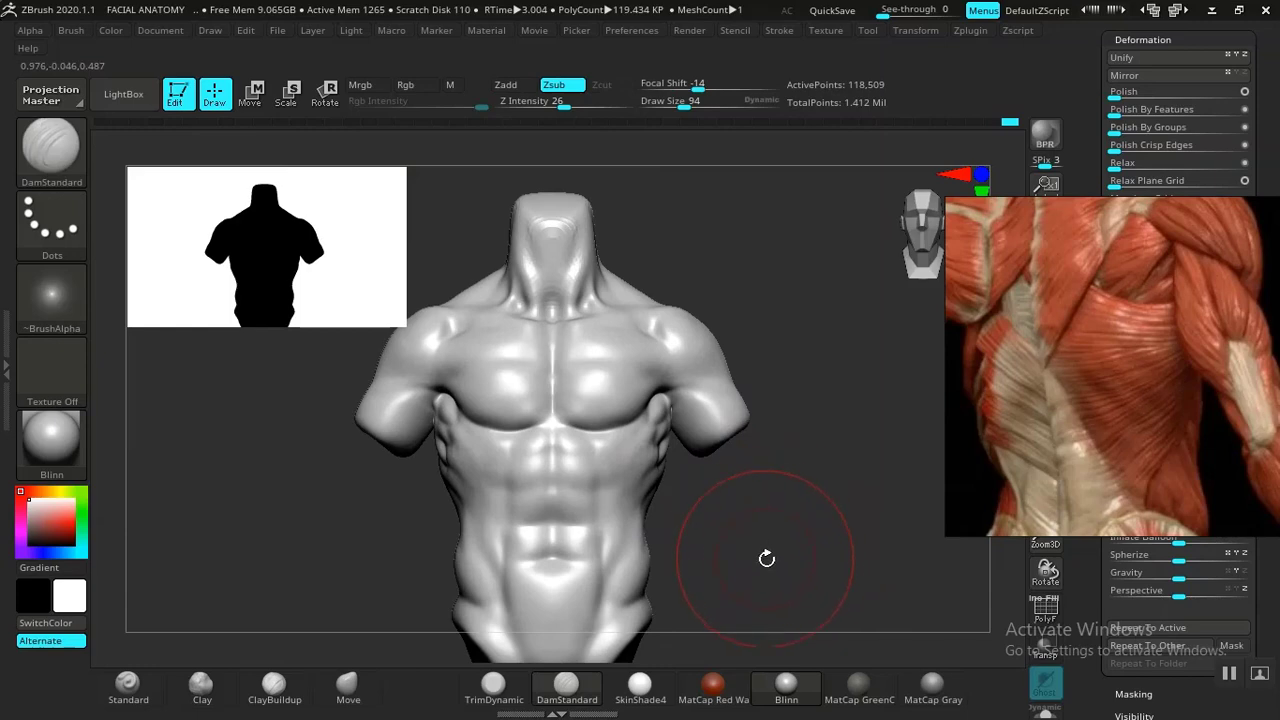
Smooth the front of the neck above the collarbones
mouse_move(809, 545)
right_mouse_down()
mouse_move(760, 529)
mouse_move(797, 517)
mouse_move(714, 543)
mouse_move(611, 537)
mouse_move(697, 551)
mouse_move(806, 534)
mouse_move(834, 511)
mouse_move(849, 571)
mouse_move(866, 517)
mouse_move(786, 397)
right_mouse_up()
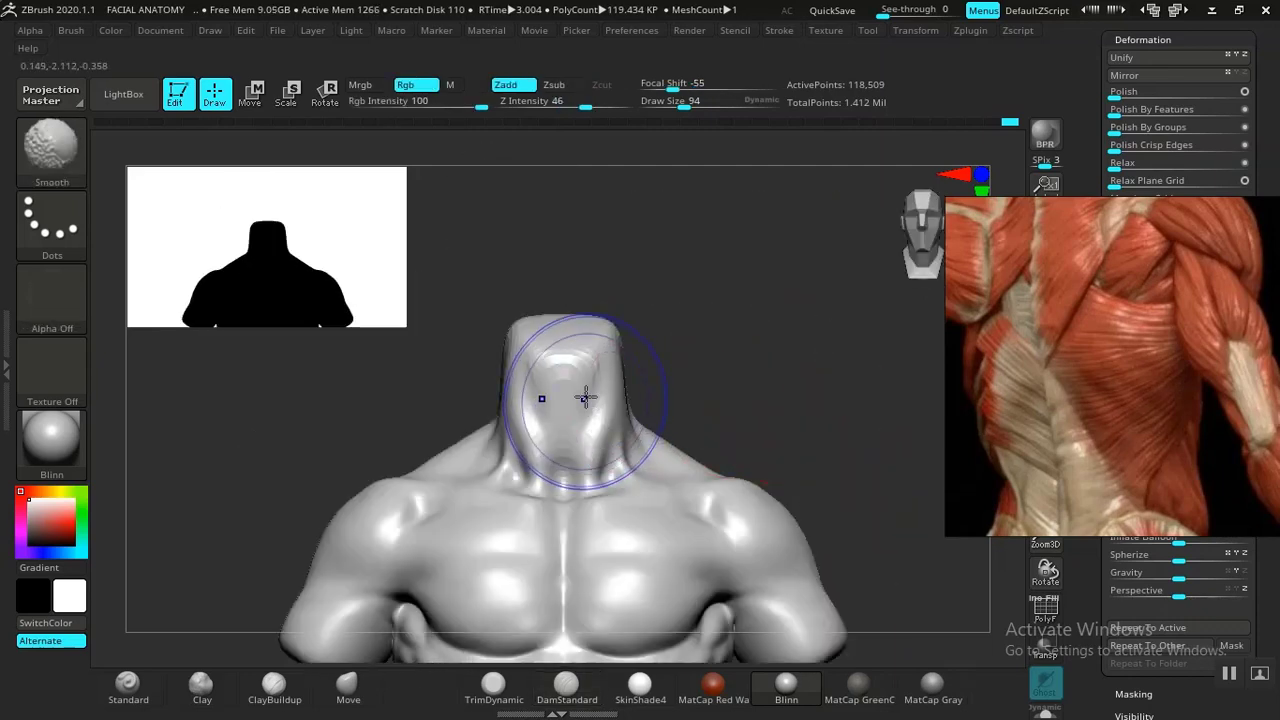
left_click_drag(586, 398, 599, 406, "shift")
mouse_move(823, 411)
right_mouse_down("alt")
mouse_move(831, 440)
mouse_move(825, 353)
right_mouse_up("alt")
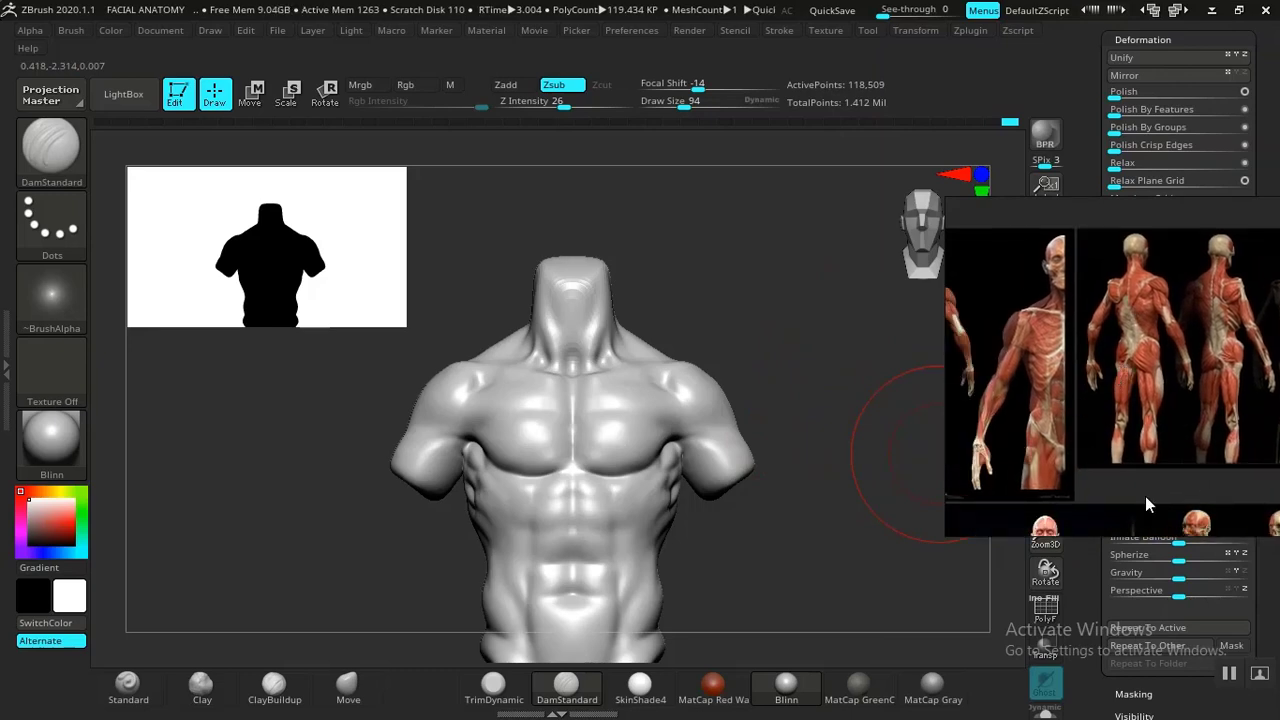
Find a front-view sculpted male torso on the reference board and examine its chest and abdominal muscles
scroll(1108, 407, "down", 10)
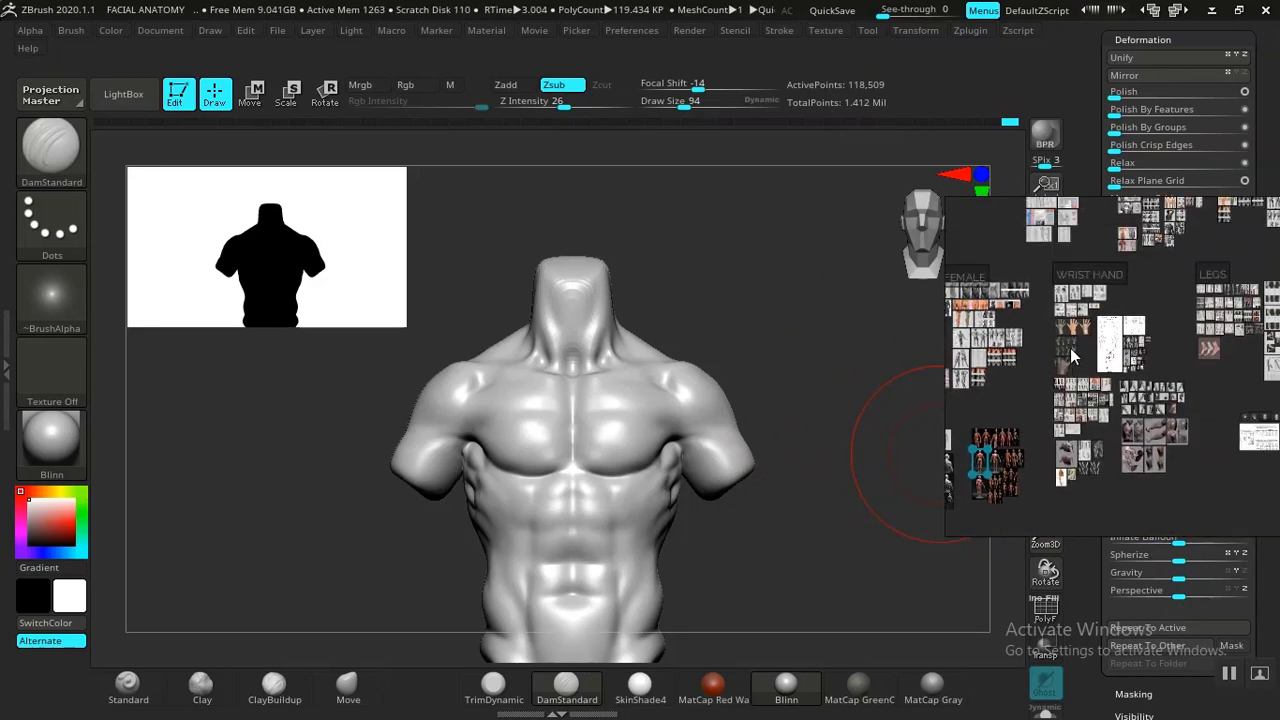
scroll(1105, 380, "down", 4)
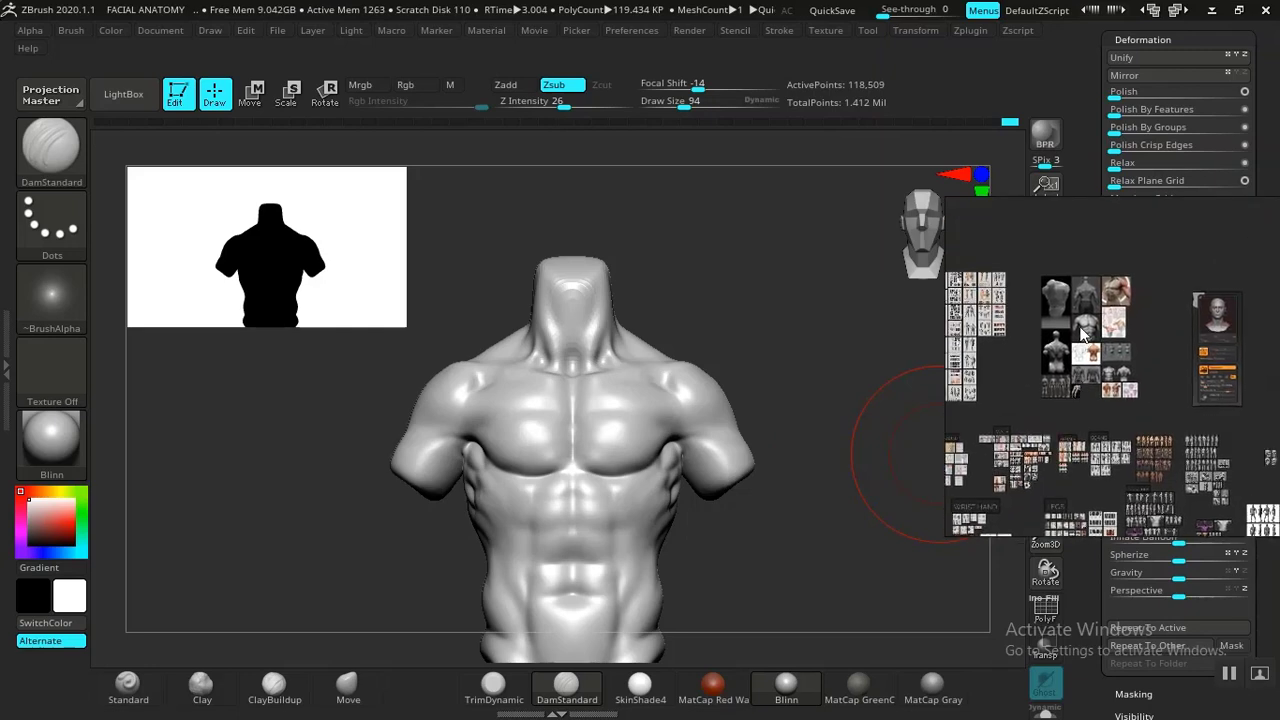
scroll(1080, 333, "up", 2)
scroll(1088, 405, "up", 6)
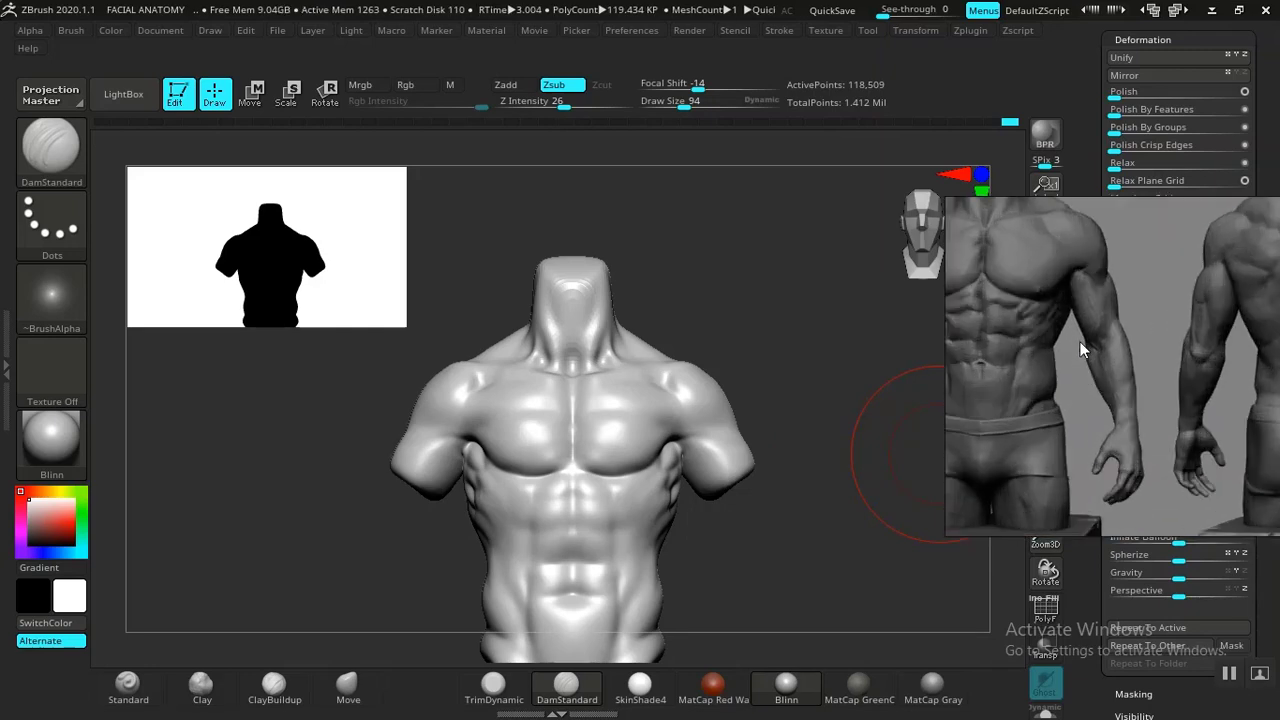
scroll(1104, 388, "up", 3)
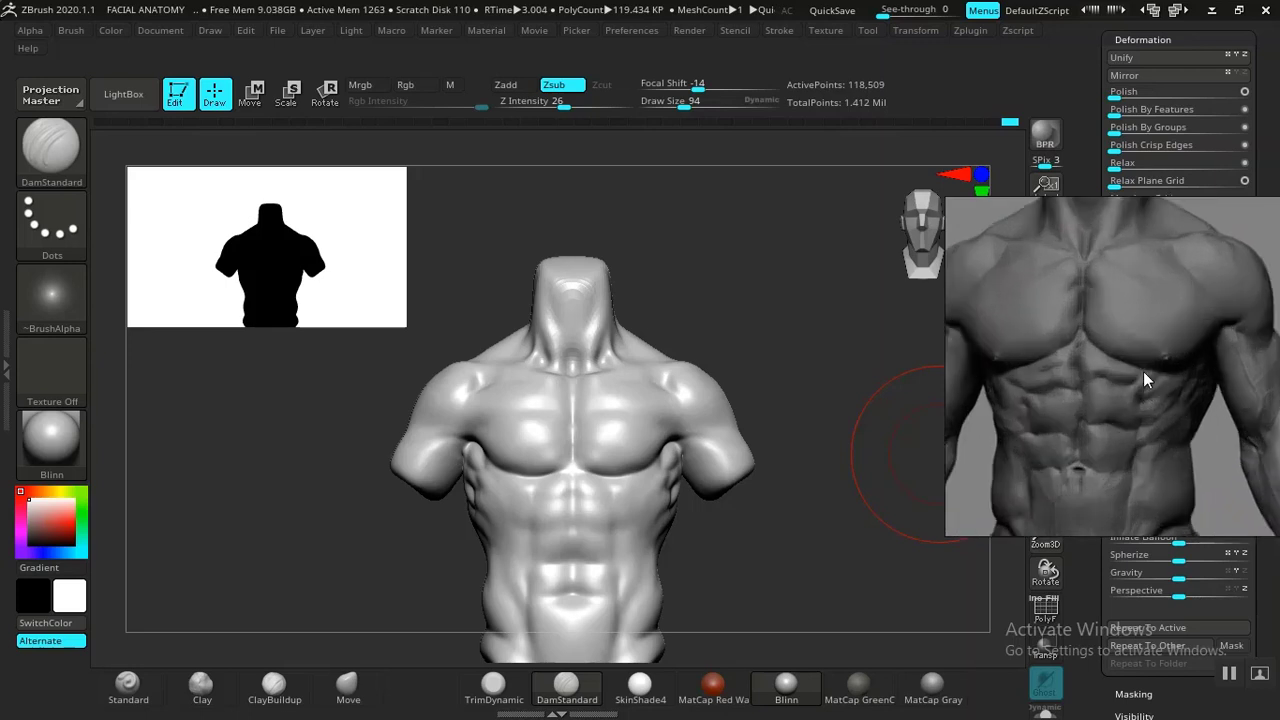
Place the front torso reference beside the model, framed from neck to waist, and shrink the silhouette thumbnail to size 191
left_click_drag(1131, 377, 966, 266)
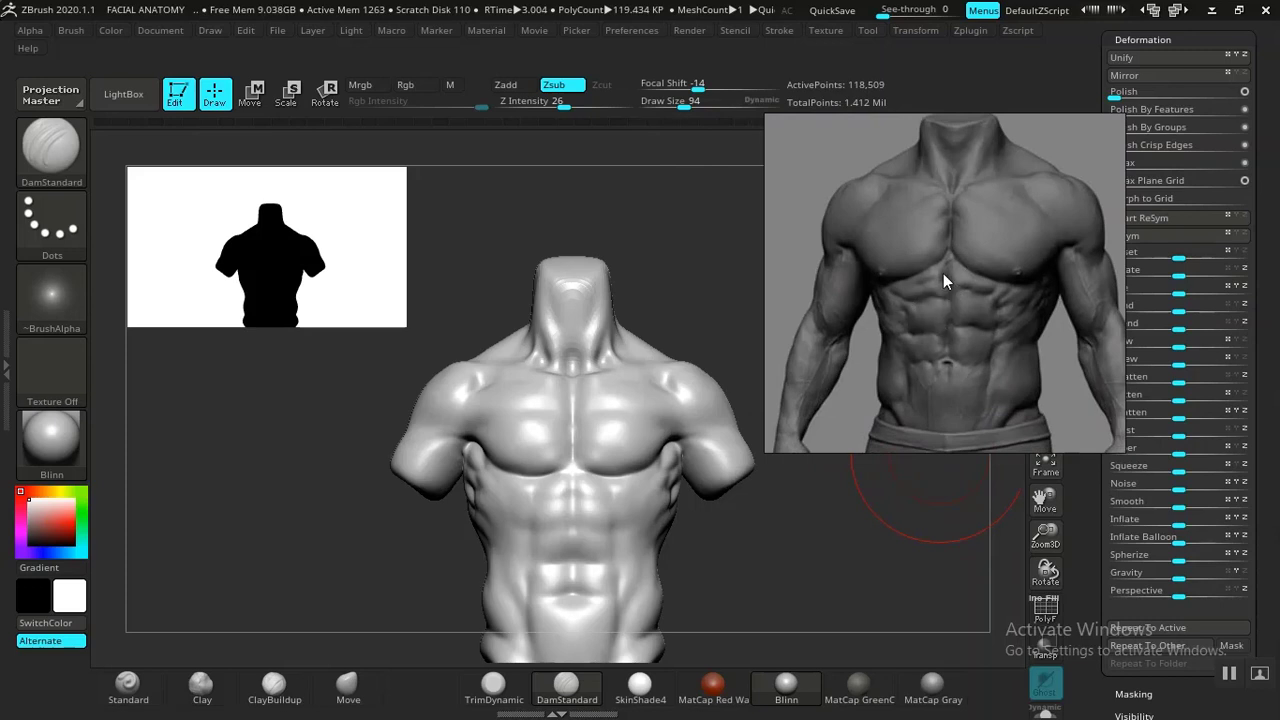
mouse_move(944, 287)
left_mouse_down()
mouse_move(956, 259)
mouse_move(951, 284)
left_mouse_up()
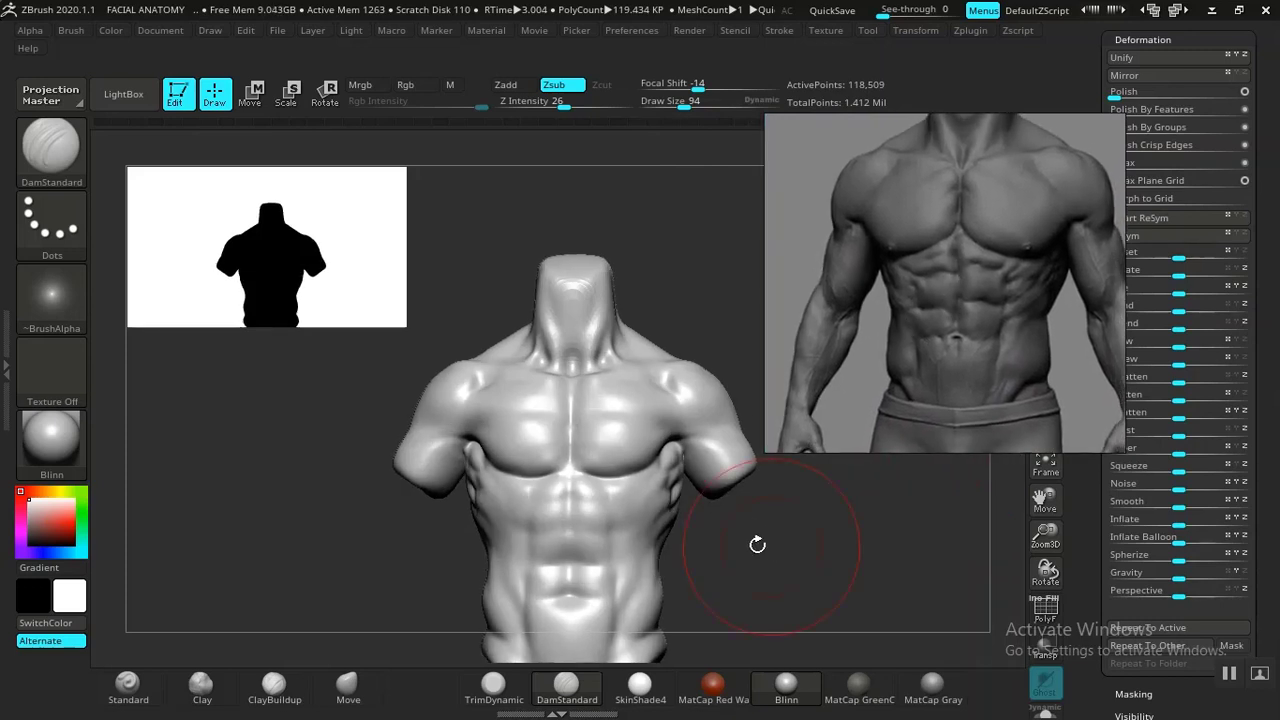
left_click_drag(400, 326, 306, 271)
left_click_drag(942, 309, 940, 362)
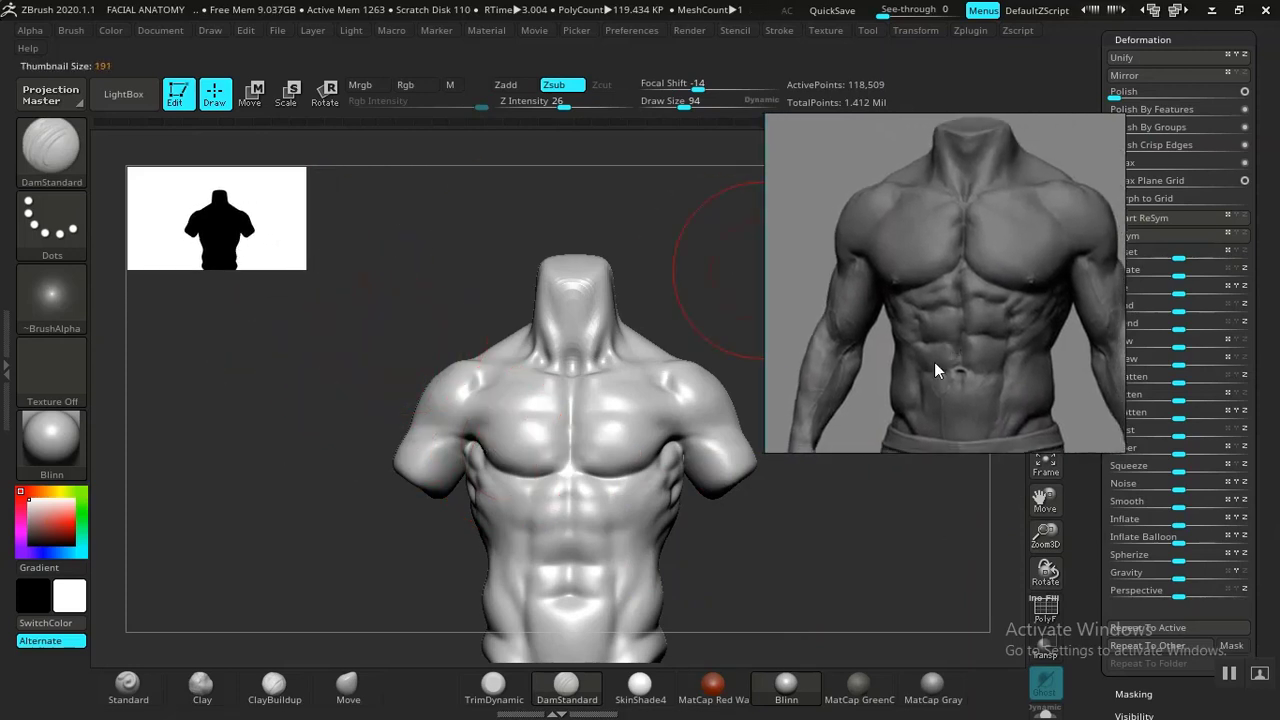
Lower the top of the neck slightly with the Move brush at draw size 138
left_click_drag(820, 580, 785, 492)
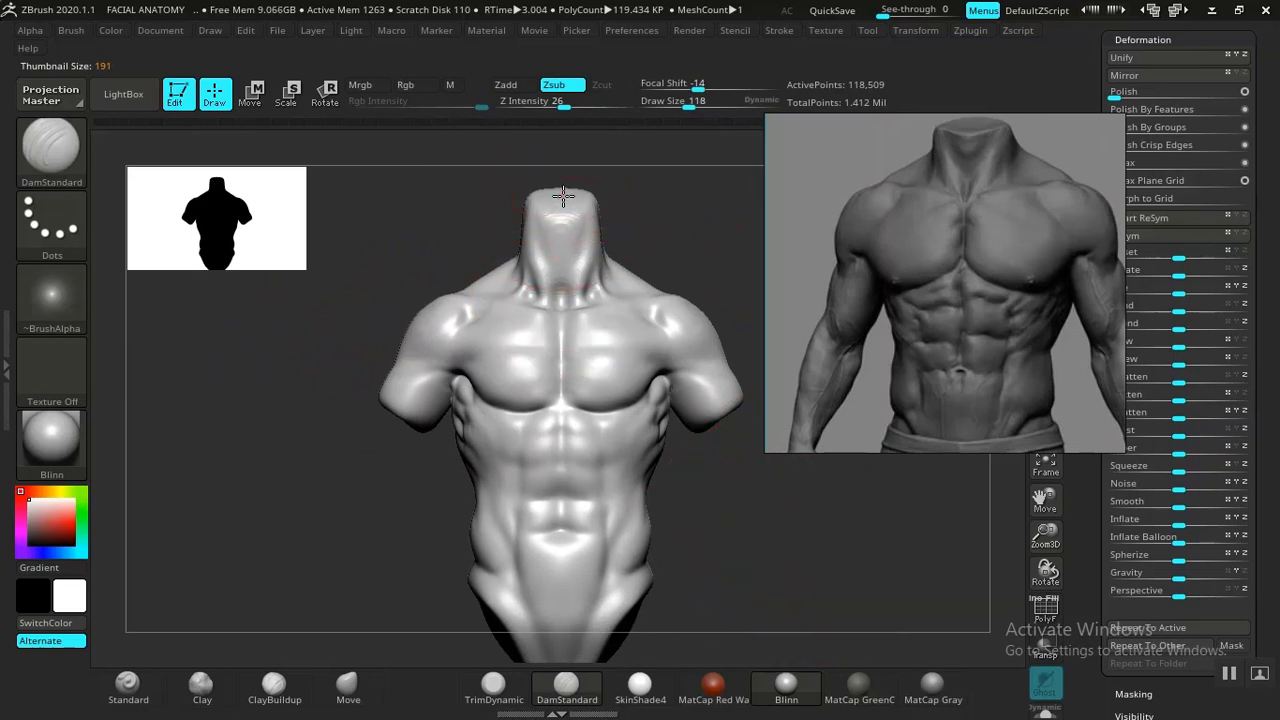
left_click(347, 686)
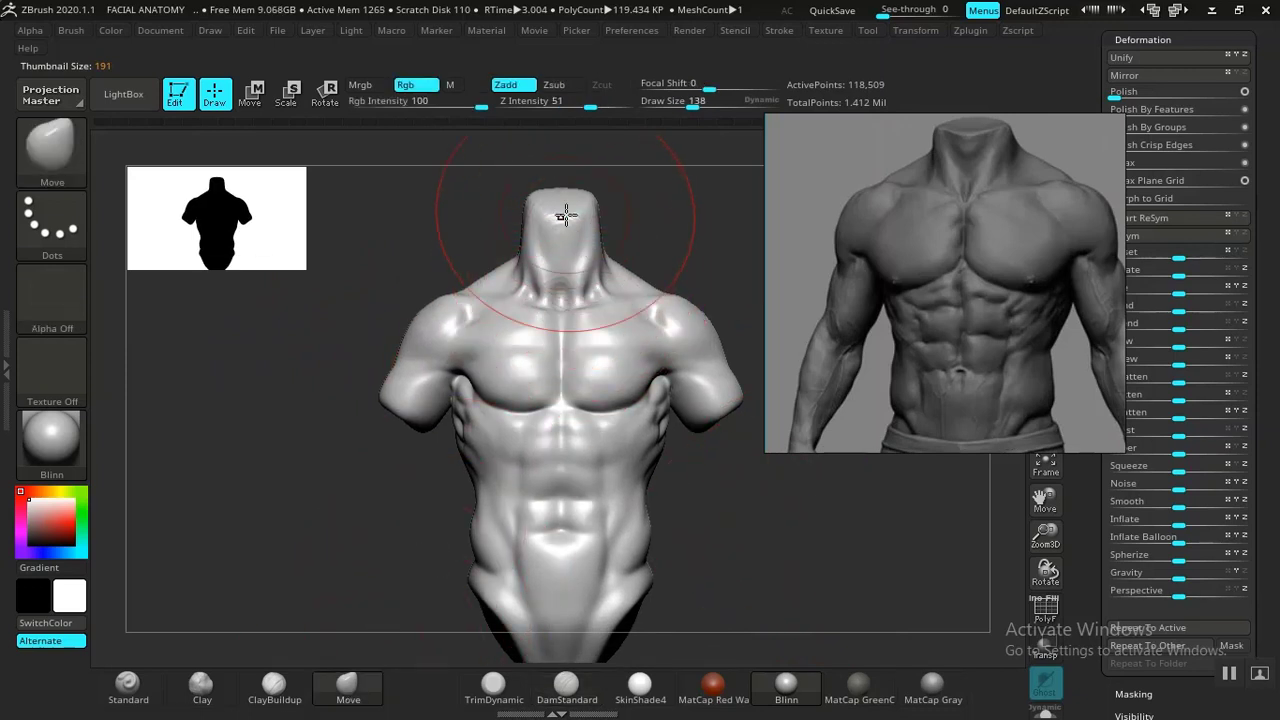
left_click_drag(561, 204, 561, 215)
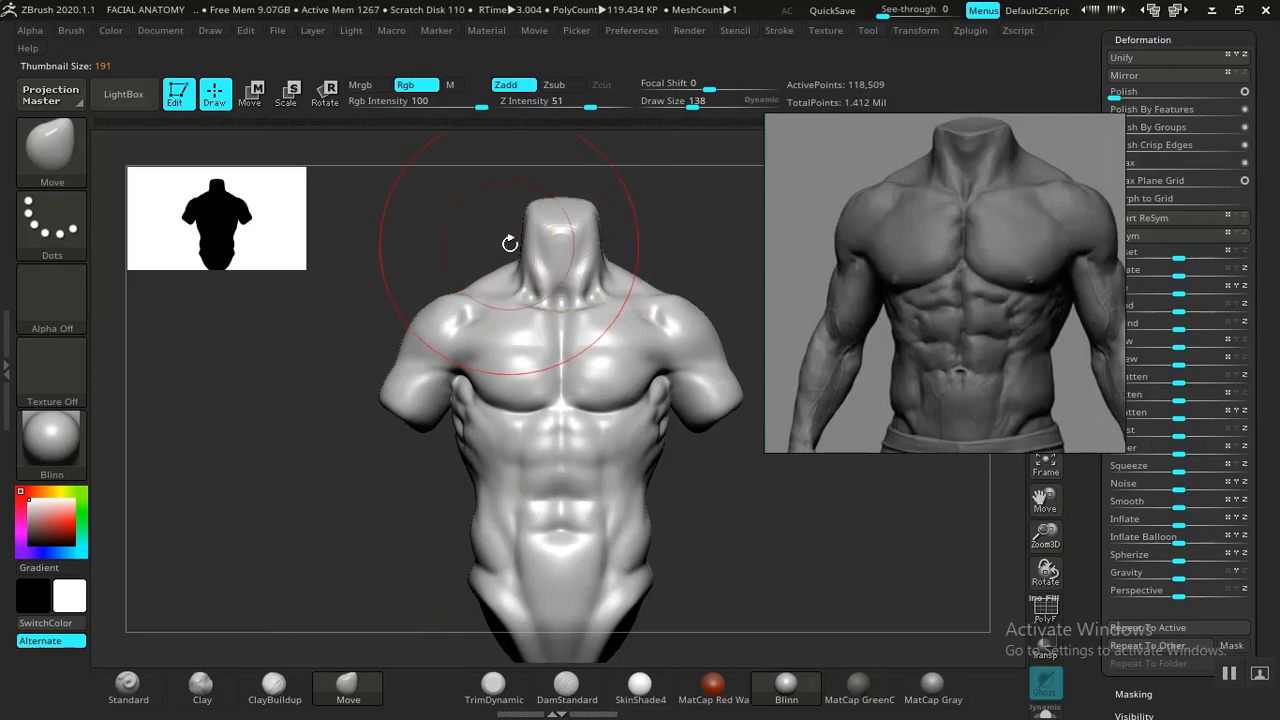
Build up the volume of the pectoral muscles with the Clay brush at draw size 110
mouse_move(728, 511)
left_mouse_down("alt")
mouse_move(720, 460)
mouse_move(802, 594)
mouse_move(735, 519)
mouse_move(746, 515)
left_mouse_up("alt")
left_click_drag(748, 441, 740, 553, "alt")
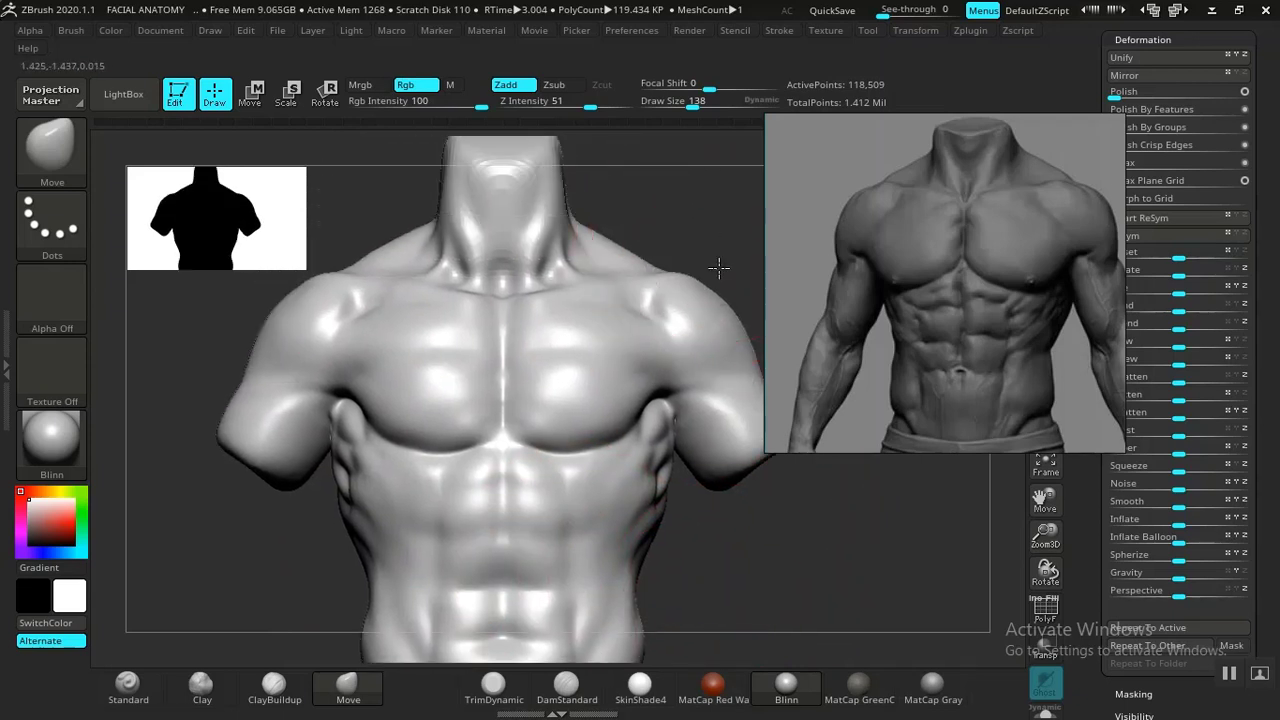
left_click_drag(719, 268, 728, 299, "alt")
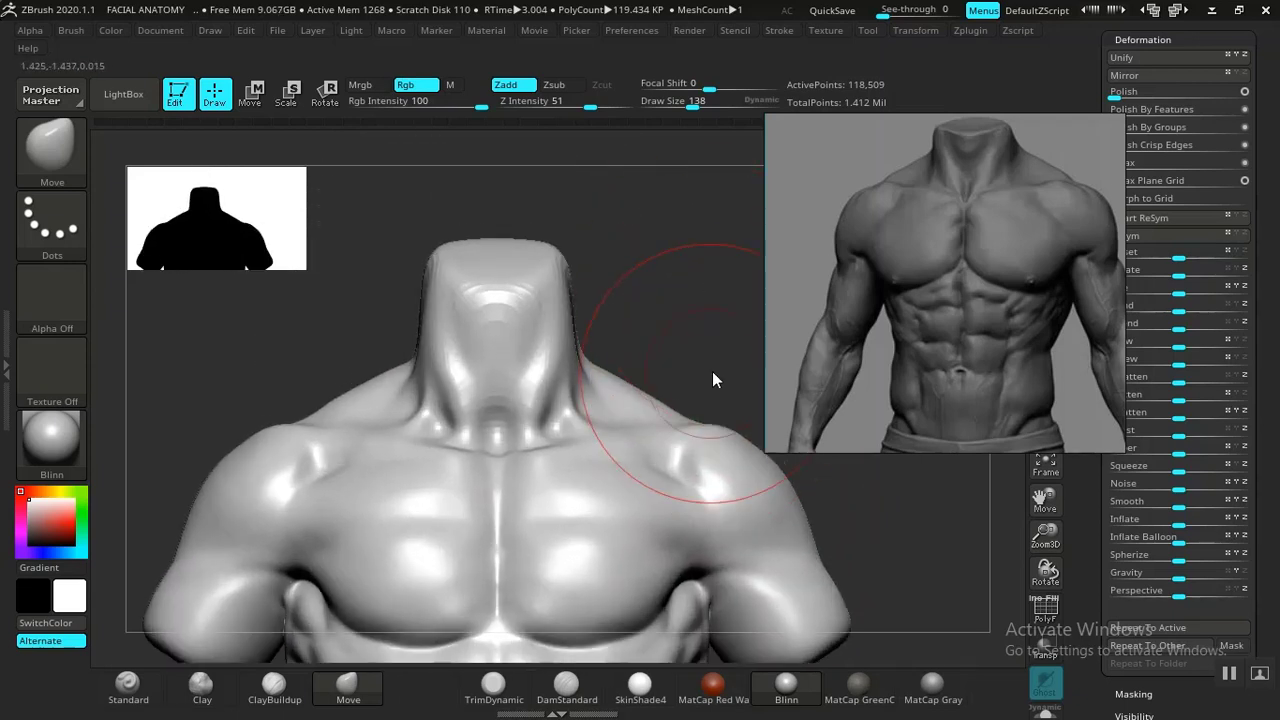
left_click_drag(712, 379, 689, 323, "alt")
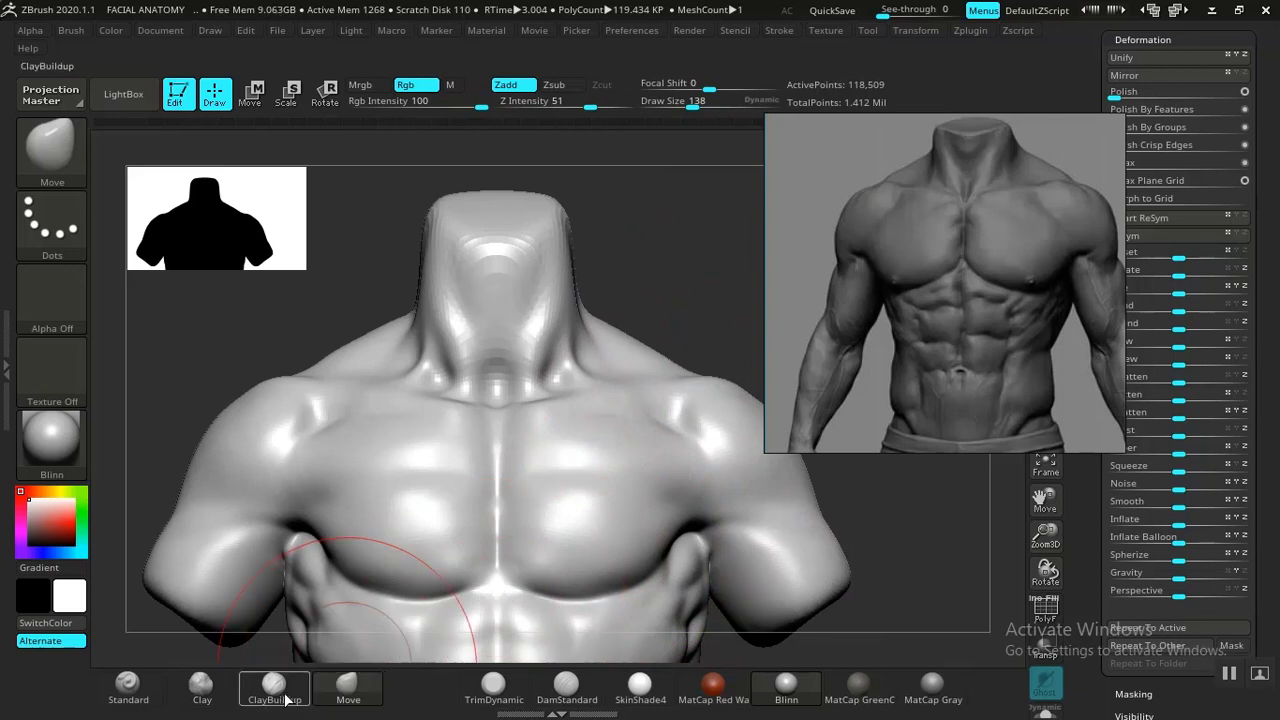
left_click(210, 688)
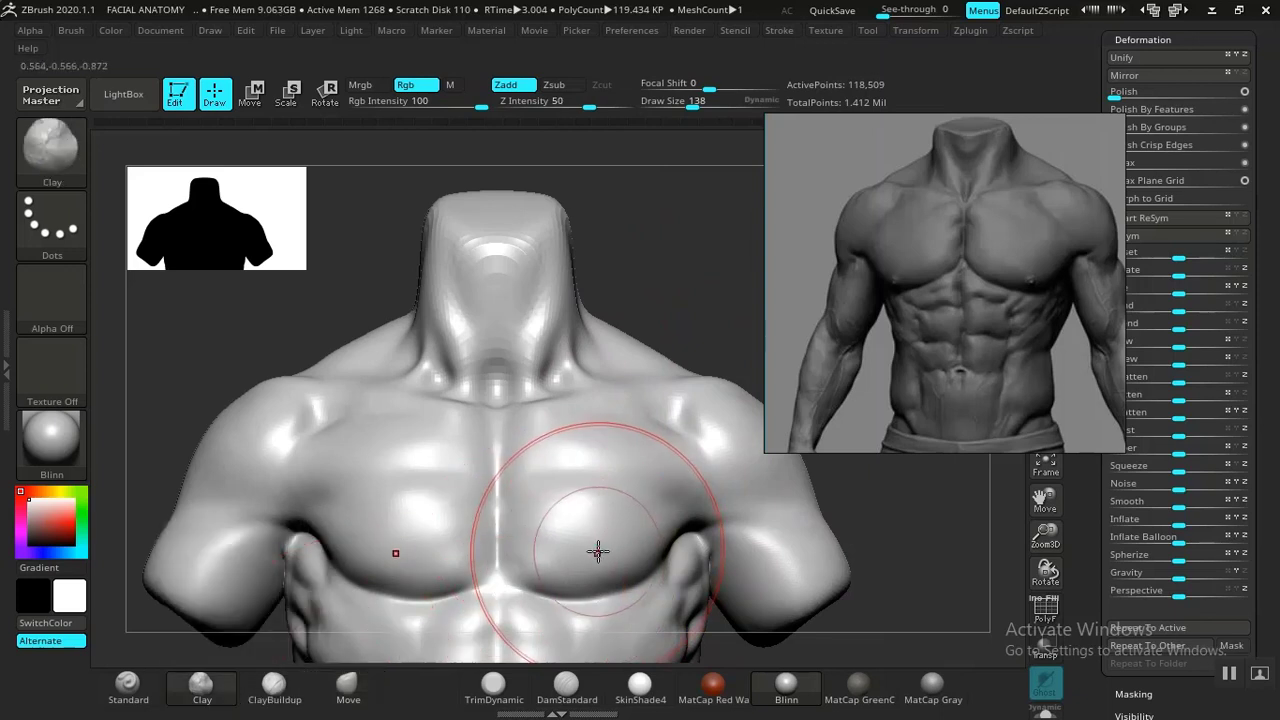
key("[")
key("[")
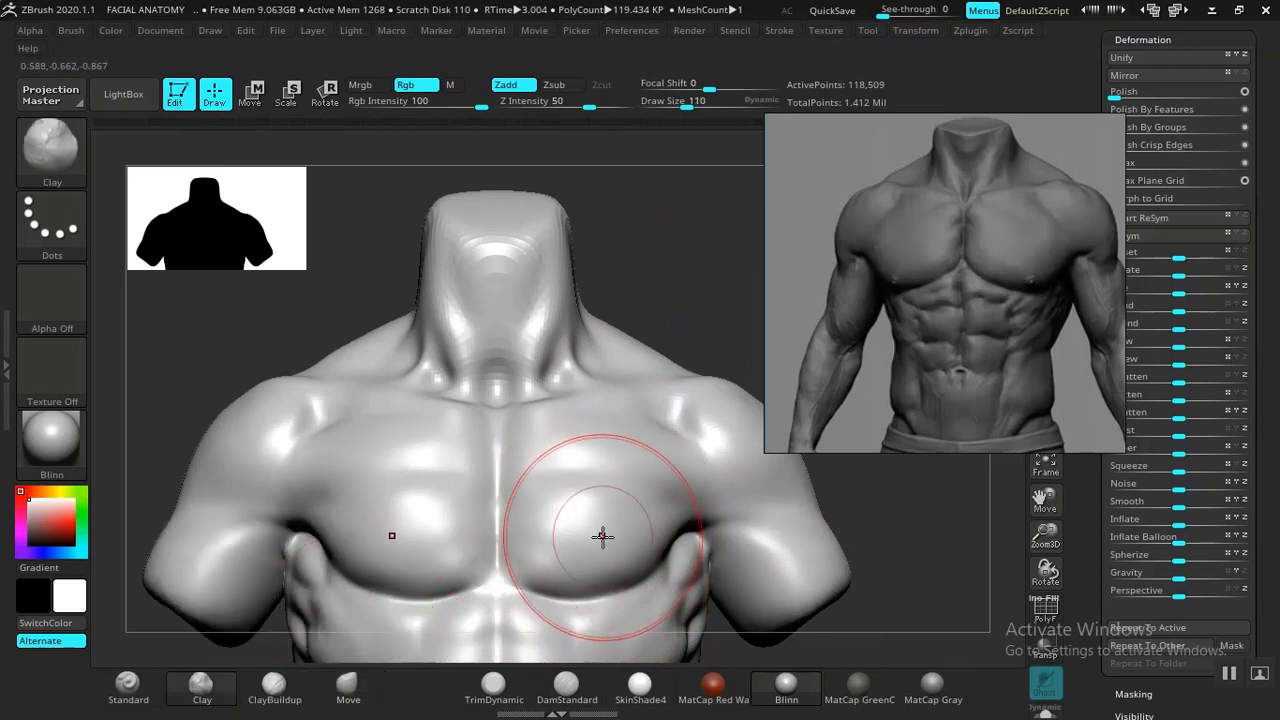
left_click_drag(664, 285, 669, 258, "alt")
left_click_drag(607, 553, 583, 537)
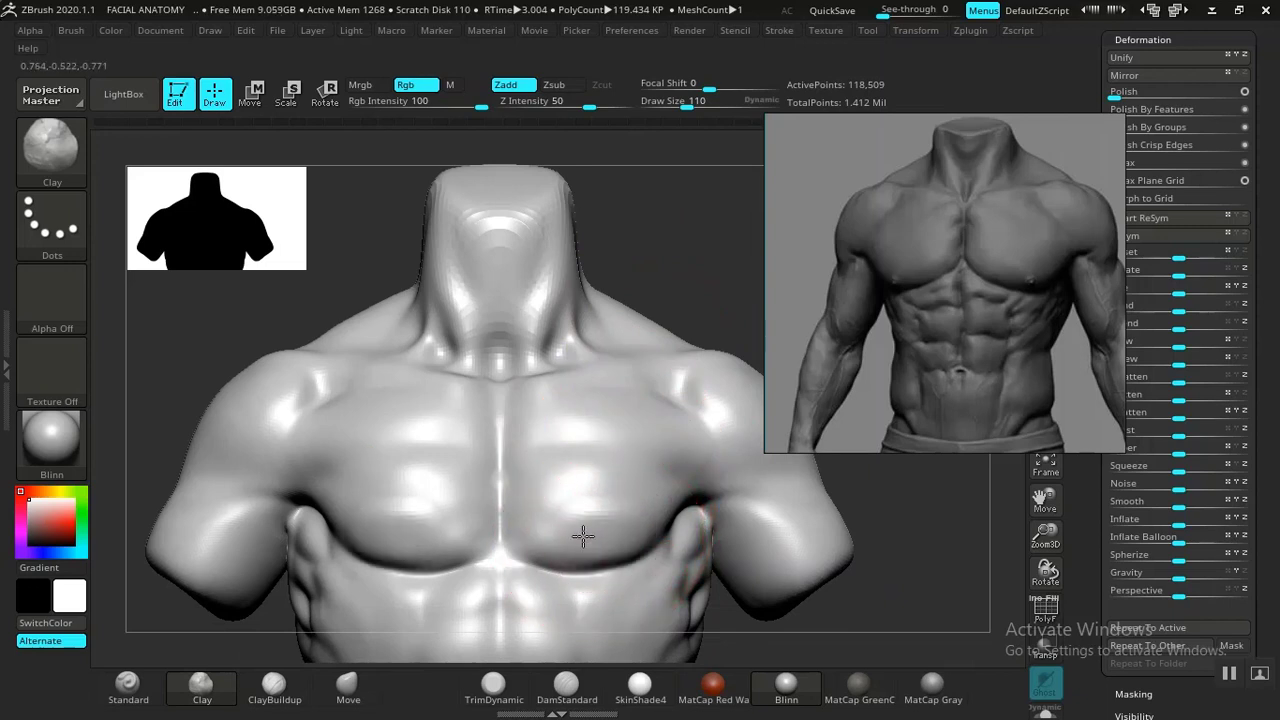
left_click_drag(543, 498, 646, 514)
mouse_move(558, 476)
left_mouse_down()
mouse_move(617, 491)
mouse_move(597, 447)
mouse_move(670, 446)
left_mouse_up()
left_click_drag(651, 492, 665, 492)
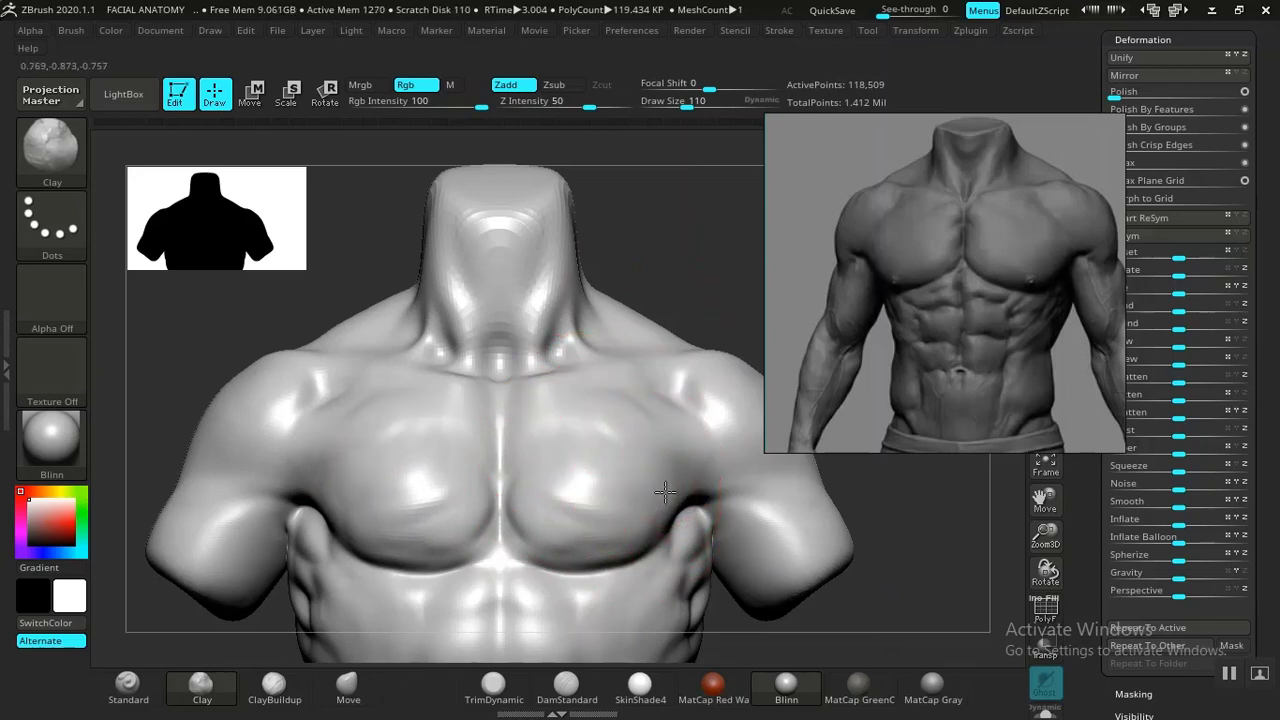
left_click_drag(604, 521, 631, 541)
Smooth the pectorals and refine their lower outer edge near the armpit, checking the shape from the side
left_click_drag(905, 548, 835, 547)
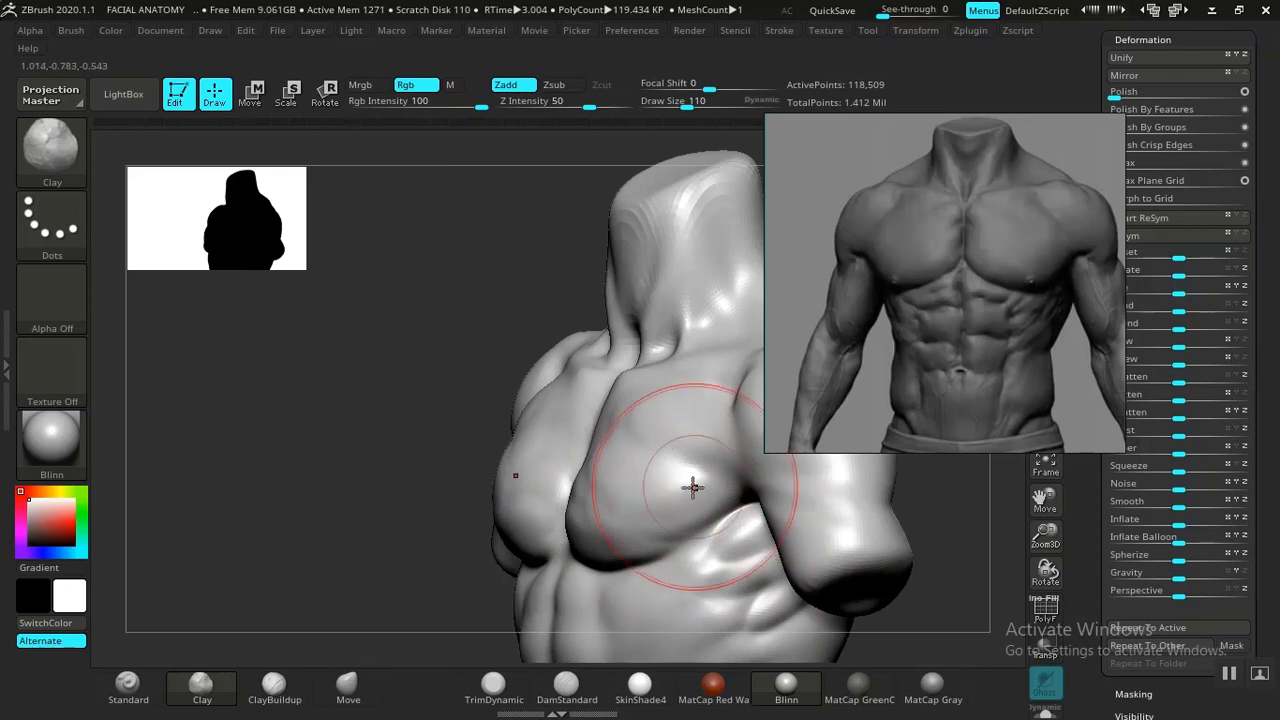
key("shift")
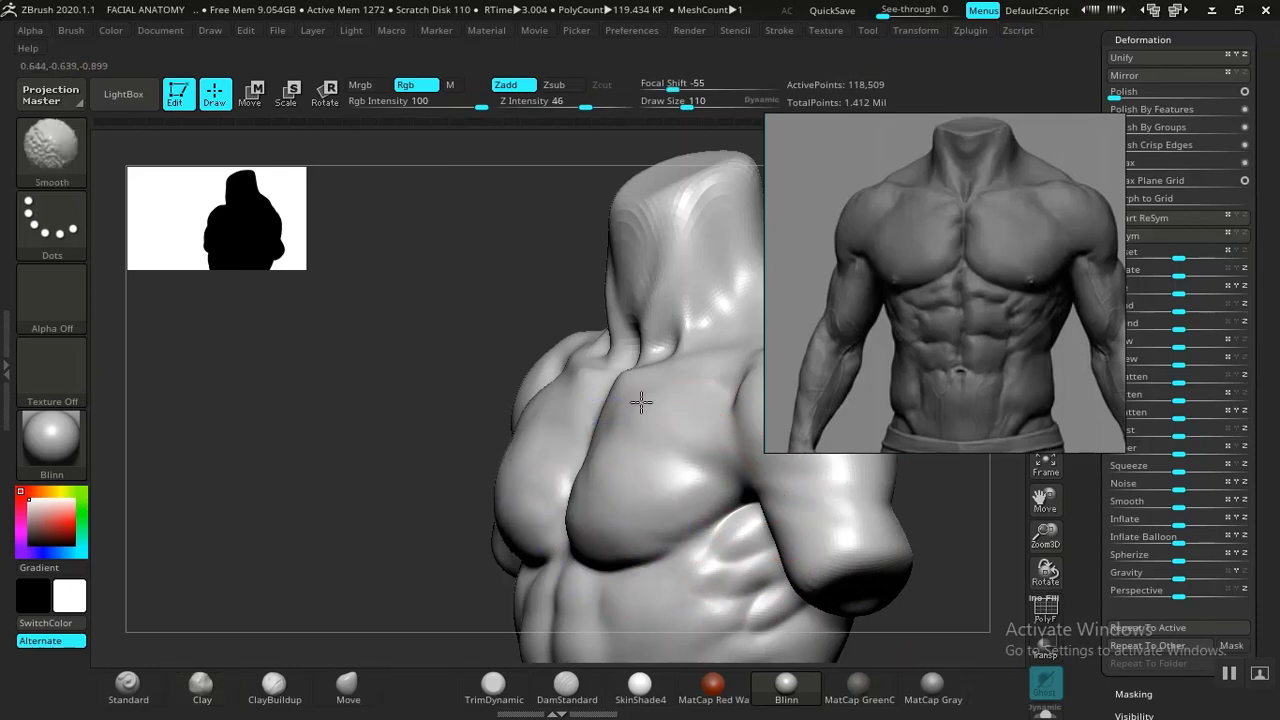
left_click_drag(354, 471, 470, 478, "shift")
left_click_drag(863, 566, 672, 538, "alt")
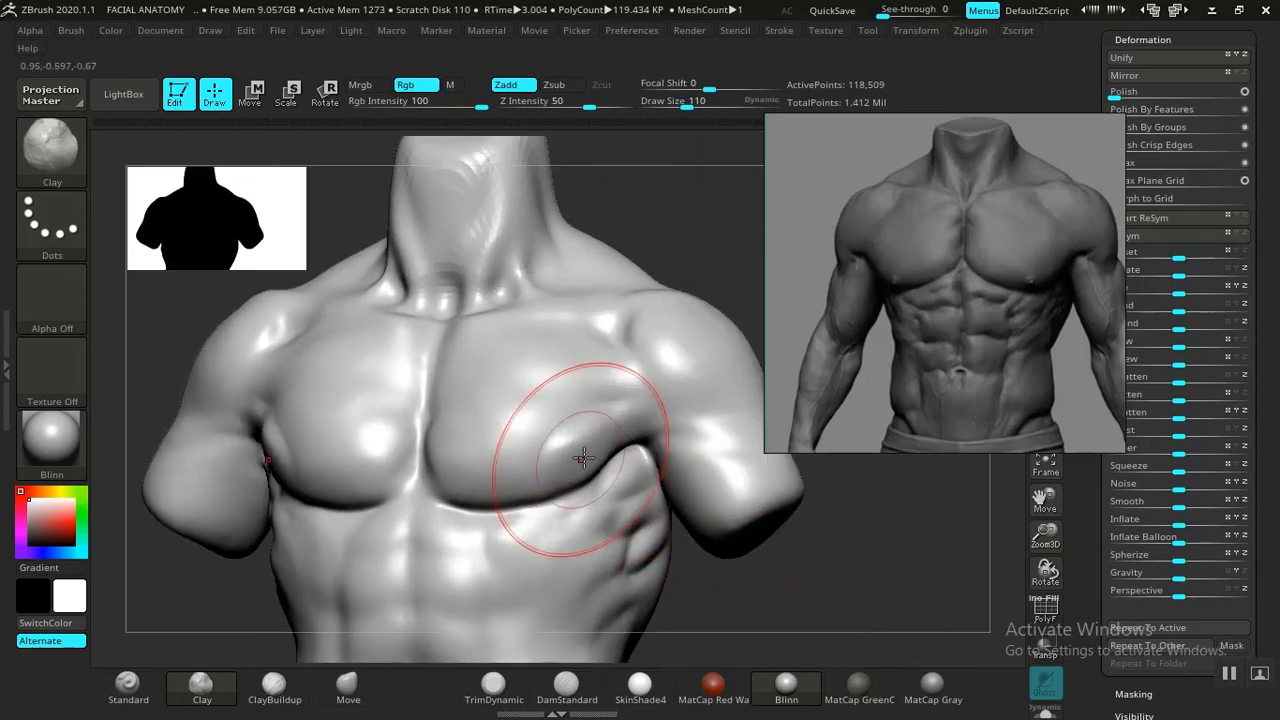
left_click_drag(583, 458, 560, 472, "shift")
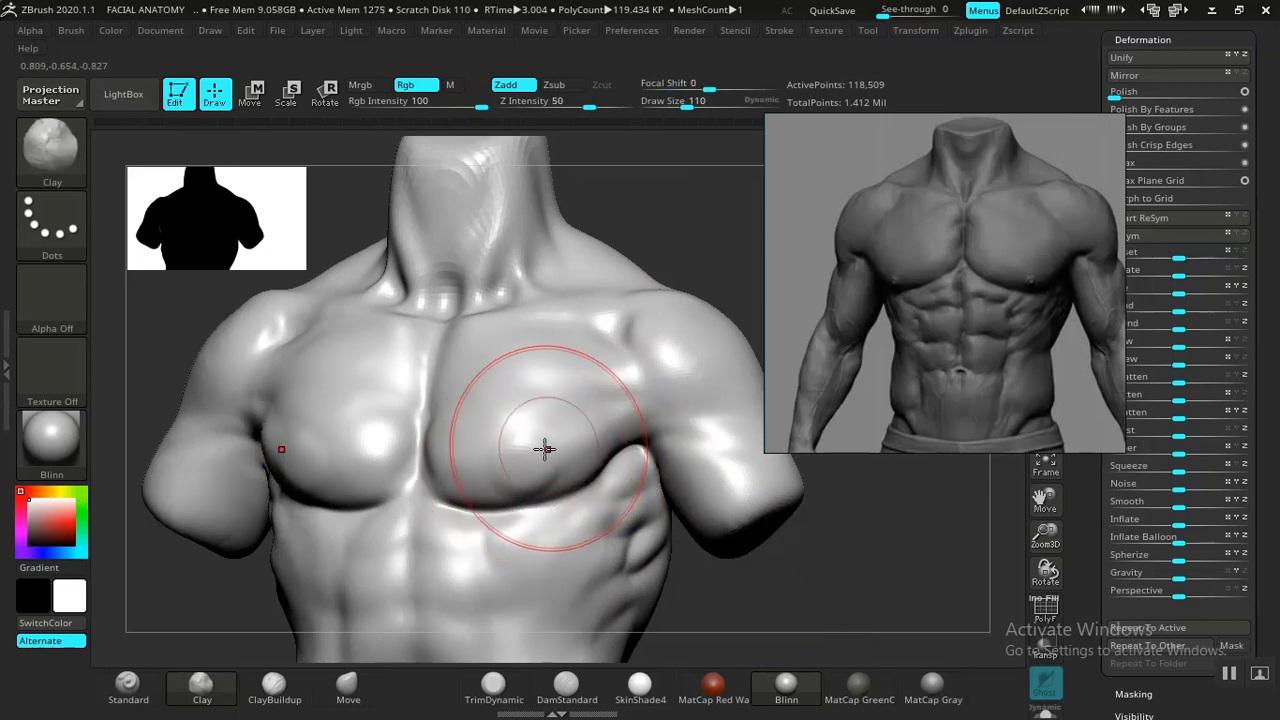
left_click_drag(533, 480, 535, 437, "shift")
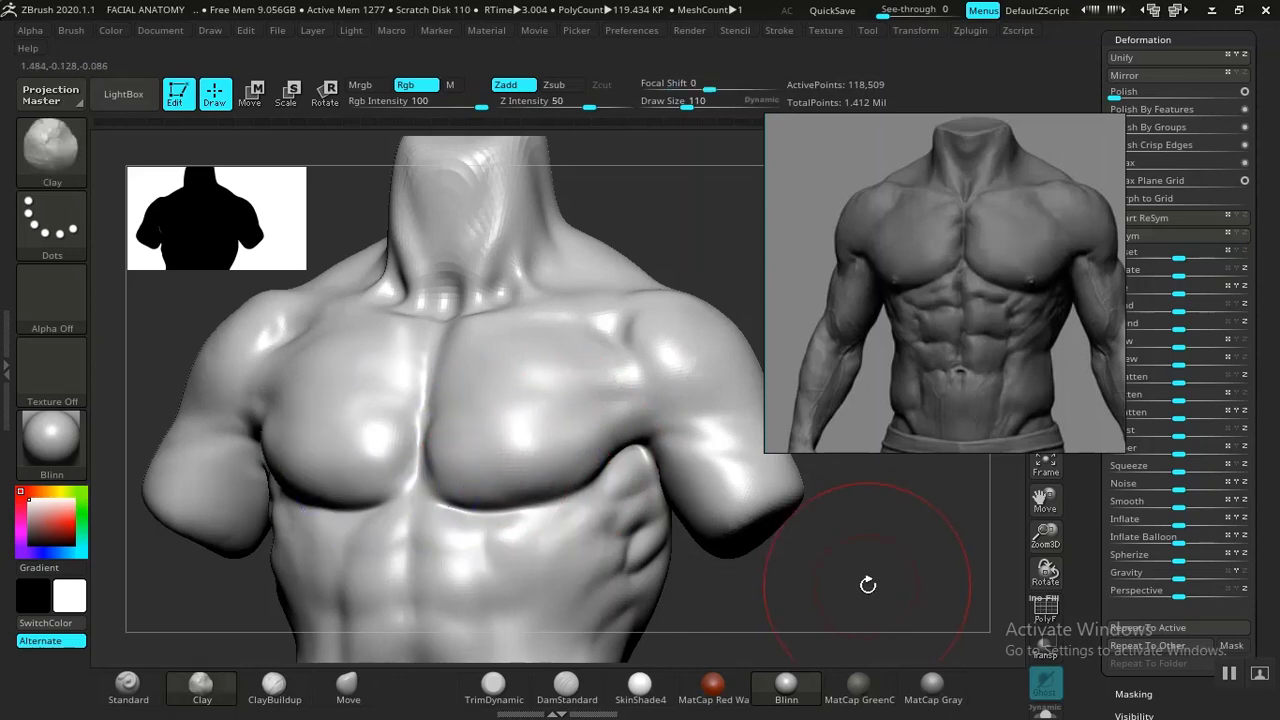
Carve the inguinal crease from the hip towards the groin with DamStandard at draw size 110
mouse_move(866, 583)
left_mouse_down("shift")
mouse_move(848, 538)
mouse_move(823, 546)
mouse_move(843, 583)
mouse_move(851, 531)
mouse_move(697, 547)
mouse_move(757, 549)
mouse_move(766, 423)
left_mouse_up("shift")
mouse_move(768, 530)
left_mouse_down()
mouse_move(746, 534)
mouse_move(697, 451)
left_mouse_up()
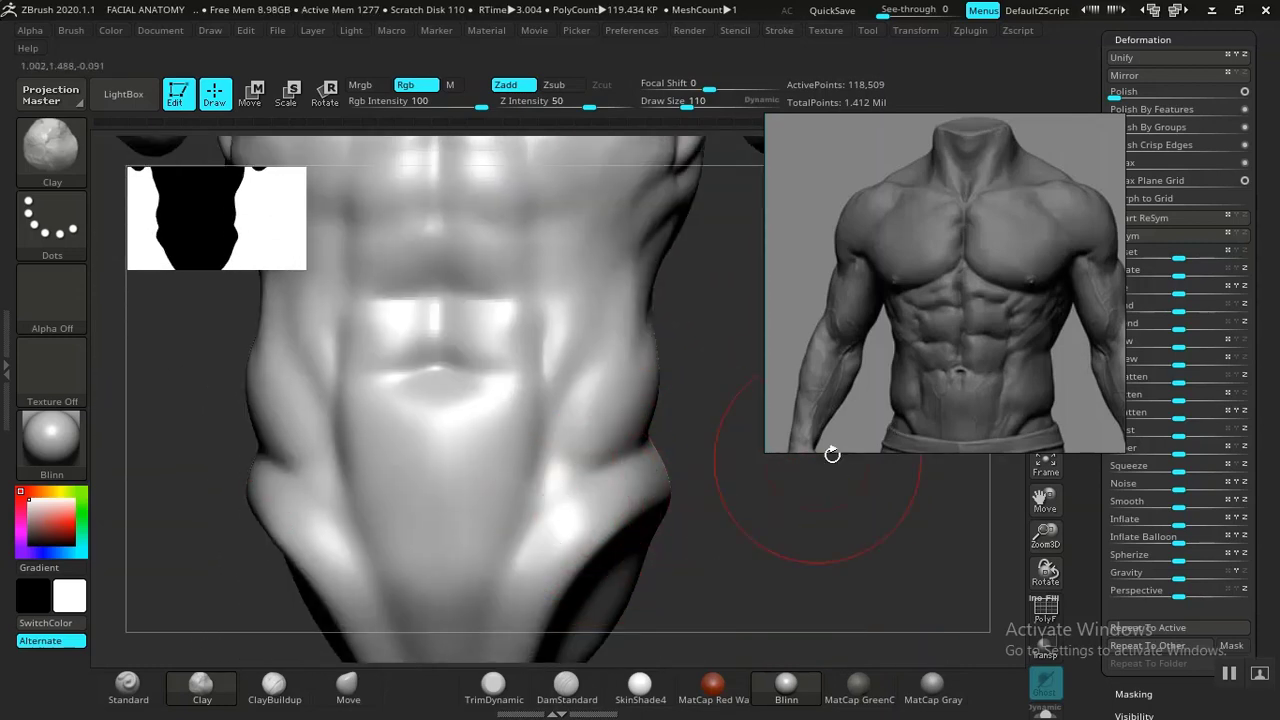
left_click(566, 688)
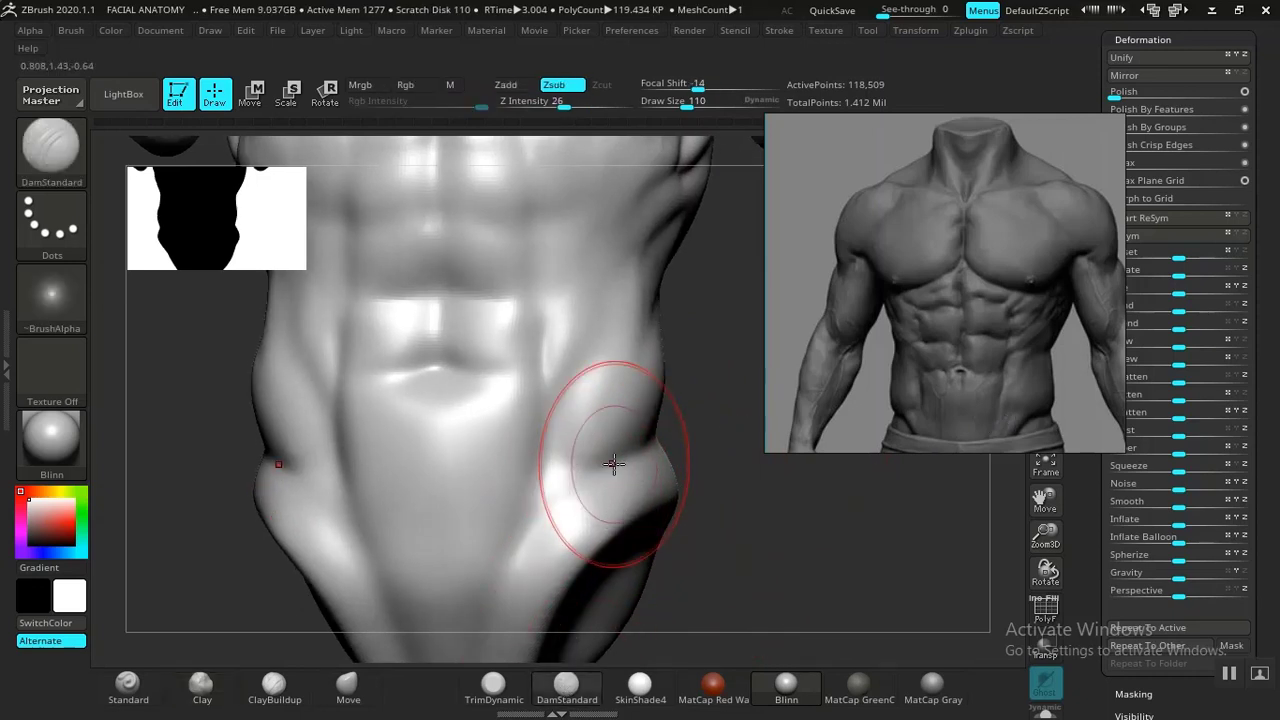
left_click_drag(587, 488, 514, 583)
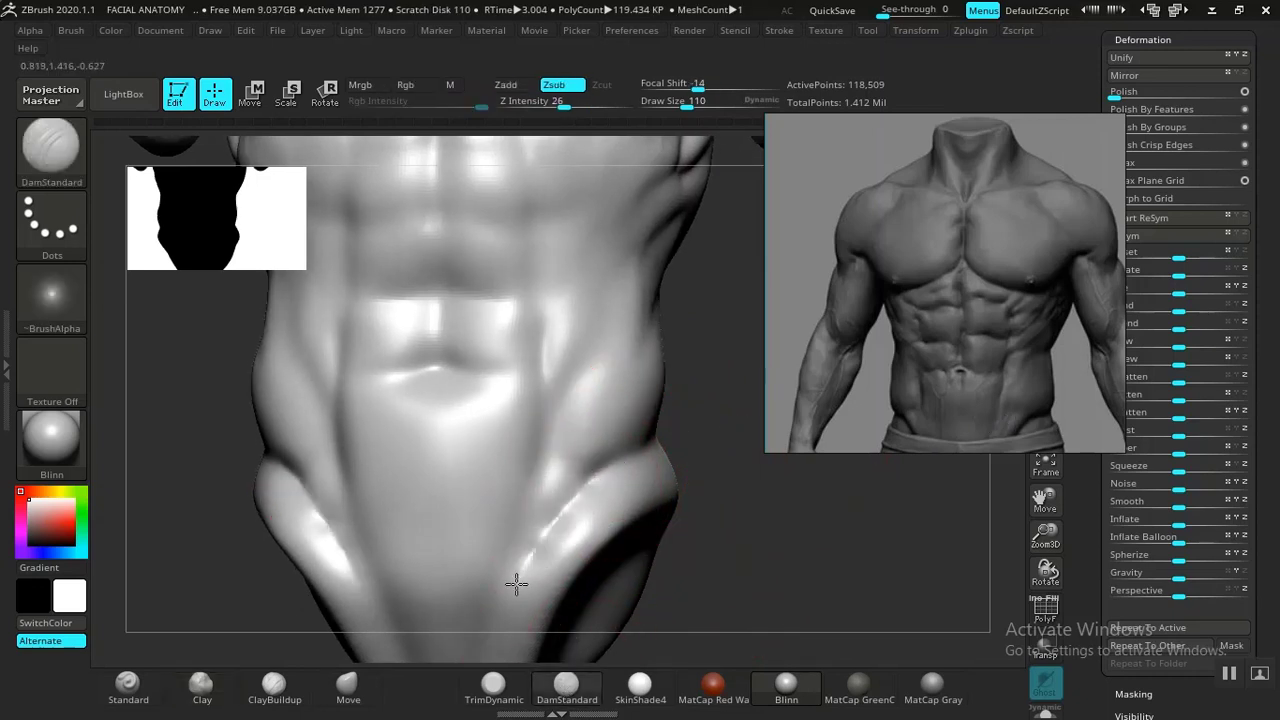
Shape the lower external oblique above the hip crease with the Clay brush, reducing draw size to 62, and smooth its surface
left_click_drag(813, 541, 766, 542)
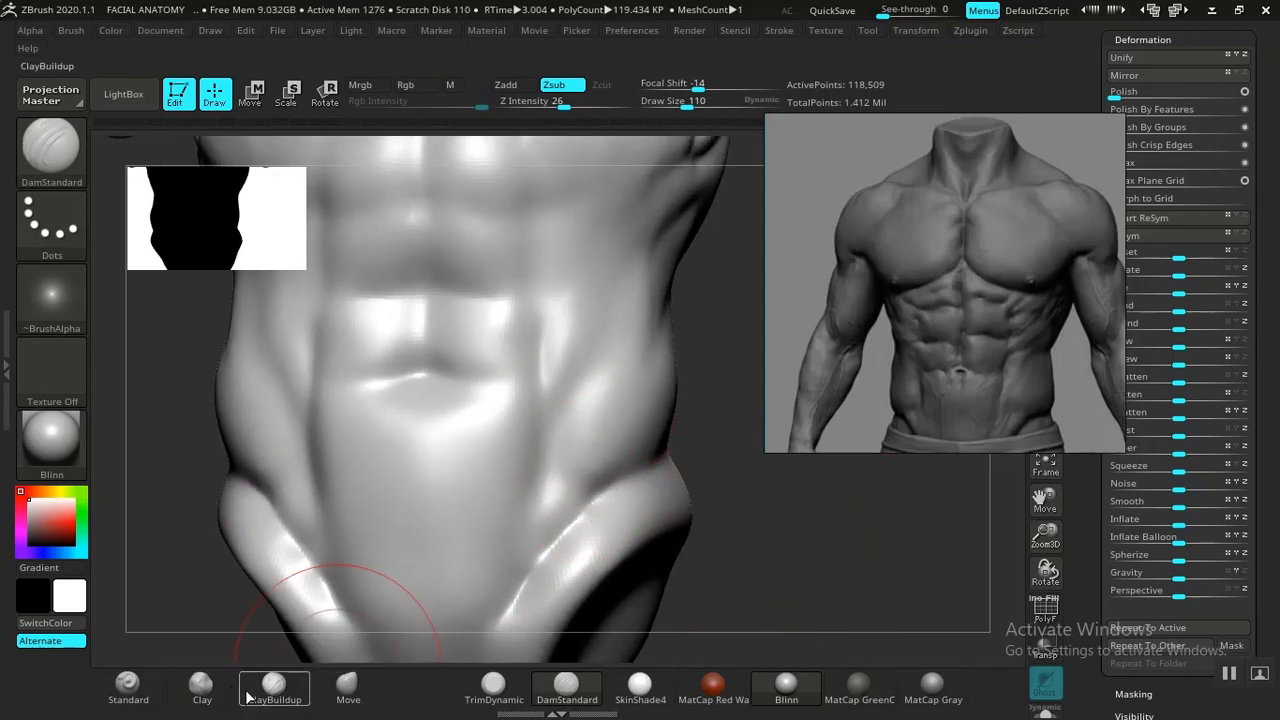
left_click(201, 686)
left_click_drag(729, 591, 790, 595)
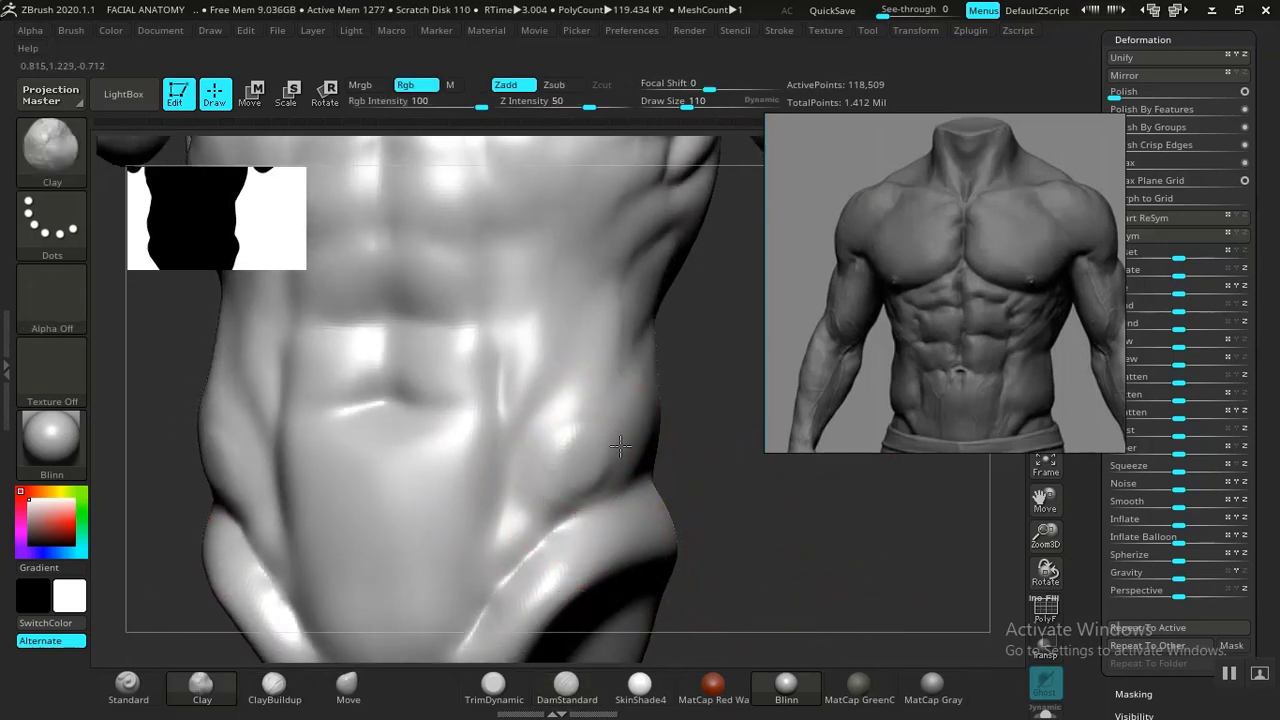
mouse_move(620, 445)
left_mouse_down()
mouse_move(571, 437)
mouse_move(571, 466)
mouse_move(618, 424)
mouse_move(584, 492)
mouse_move(557, 466)
mouse_move(576, 442)
mouse_move(557, 483)
mouse_move(533, 488)
left_mouse_up()
key("ctrl")
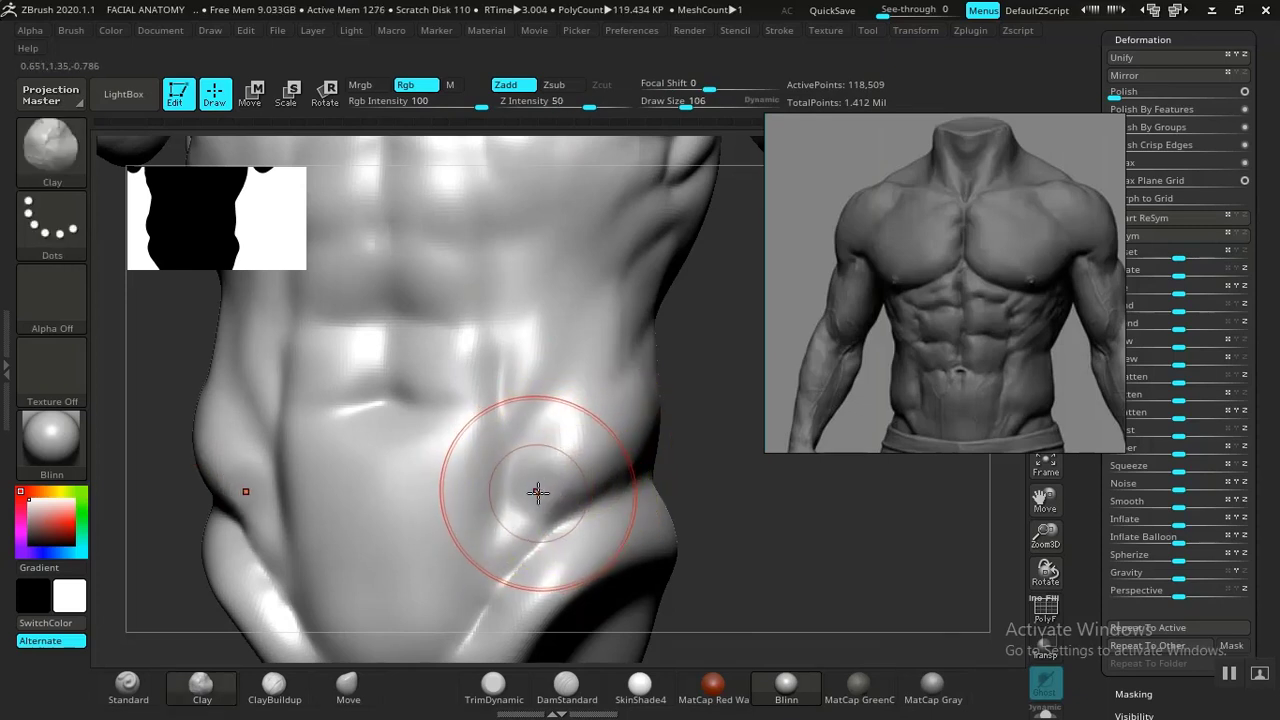
key("bracketleft")
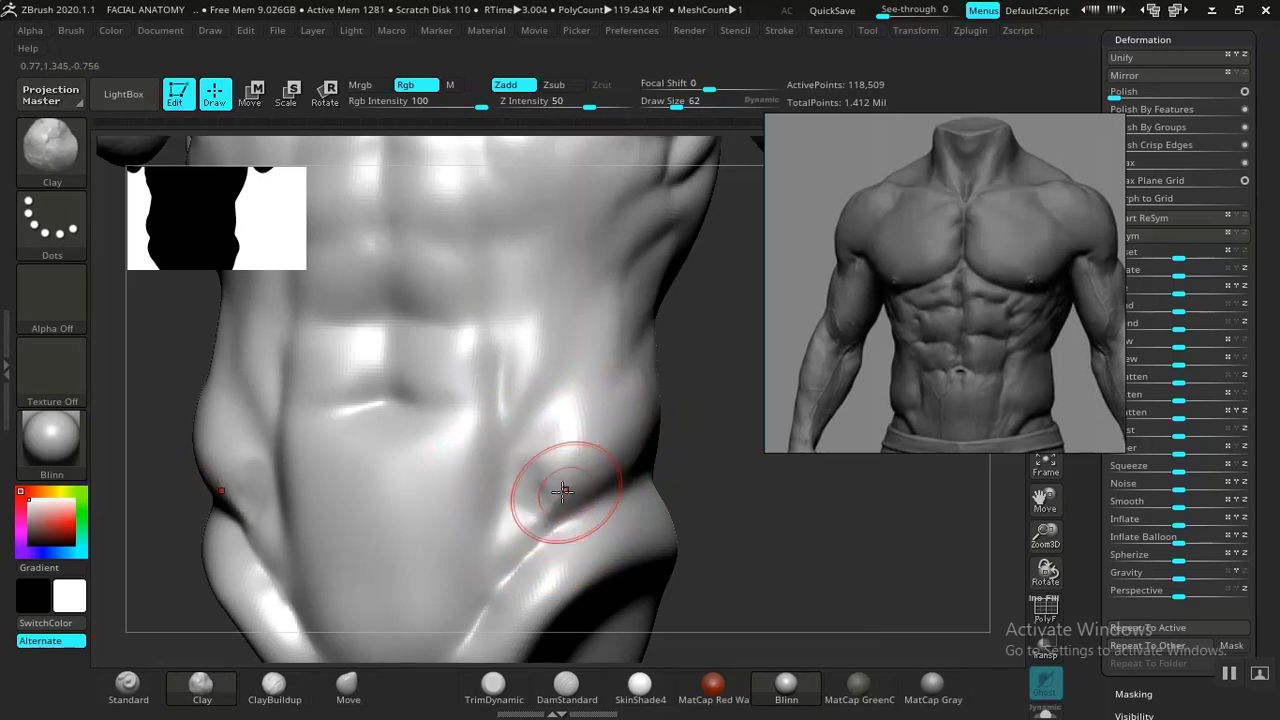
key("shift")
left_click_drag(611, 450, 622, 458, "shift")
Sculpt the uppermost pair of abdominal segments just below the chest with the Clay brush, following the reference
left_click_drag(720, 474, 734, 571, "alt")
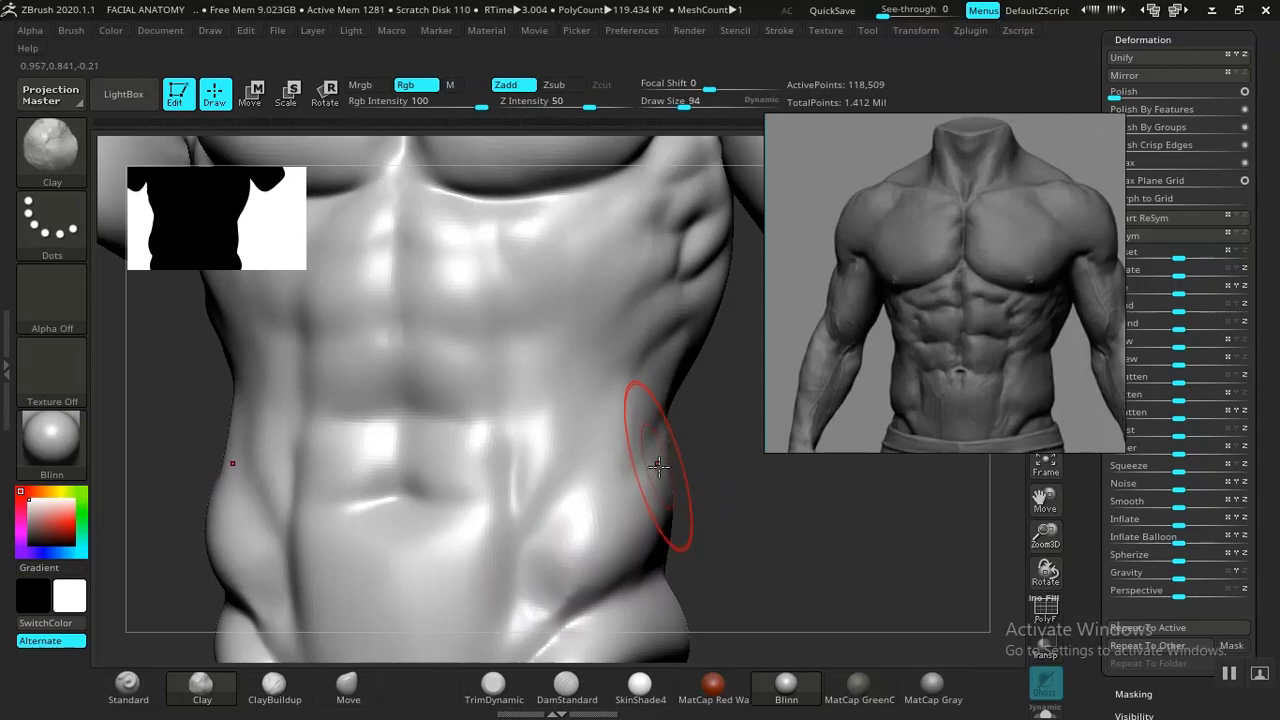
mouse_move(754, 515)
left_mouse_down("alt")
mouse_move(694, 489)
mouse_move(677, 534)
mouse_move(735, 461)
mouse_move(769, 549)
mouse_move(806, 598)
left_mouse_up("alt")
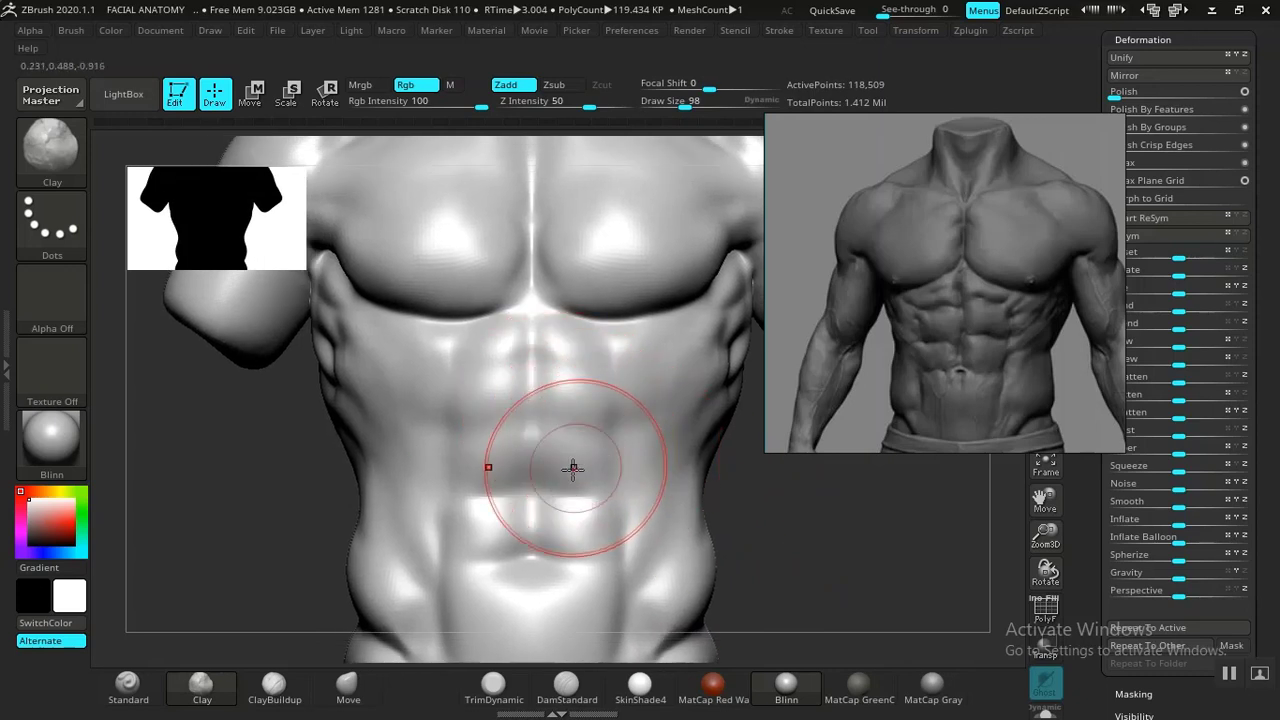
left_click_drag(616, 439, 606, 504, "alt")
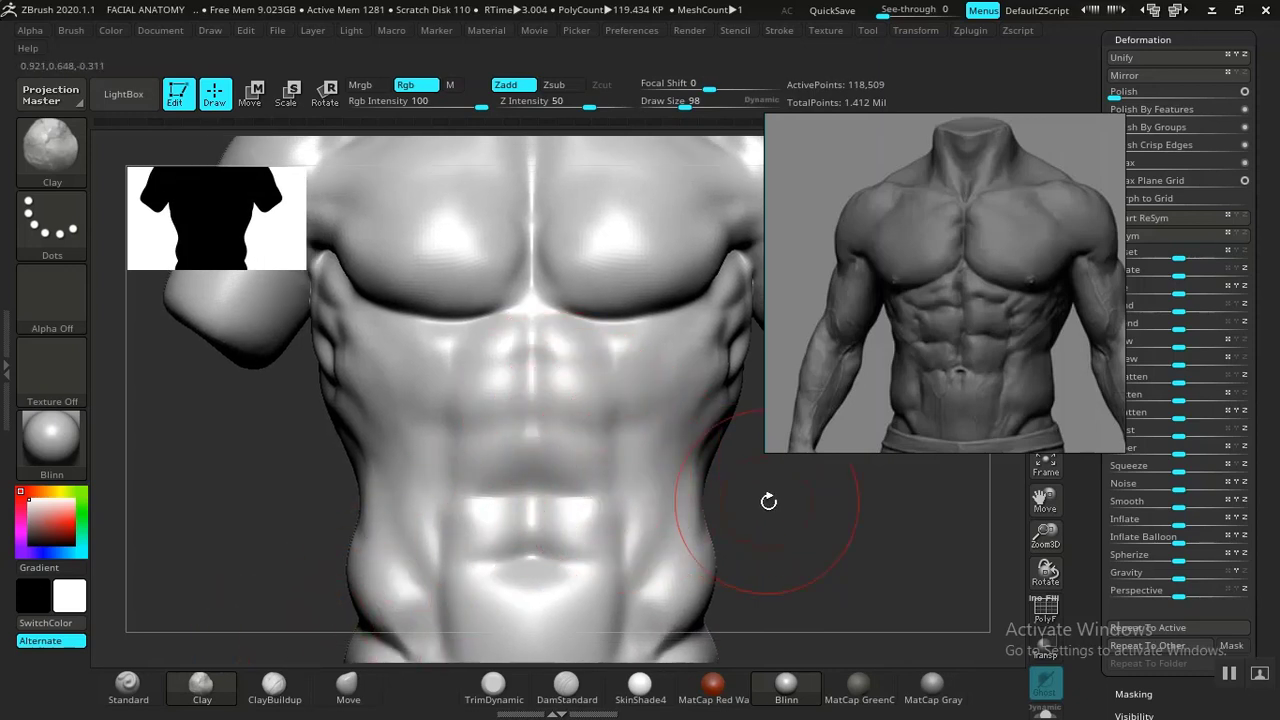
mouse_move(790, 530)
left_mouse_down("alt")
mouse_move(800, 460)
mouse_move(770, 408)
left_mouse_up("alt")
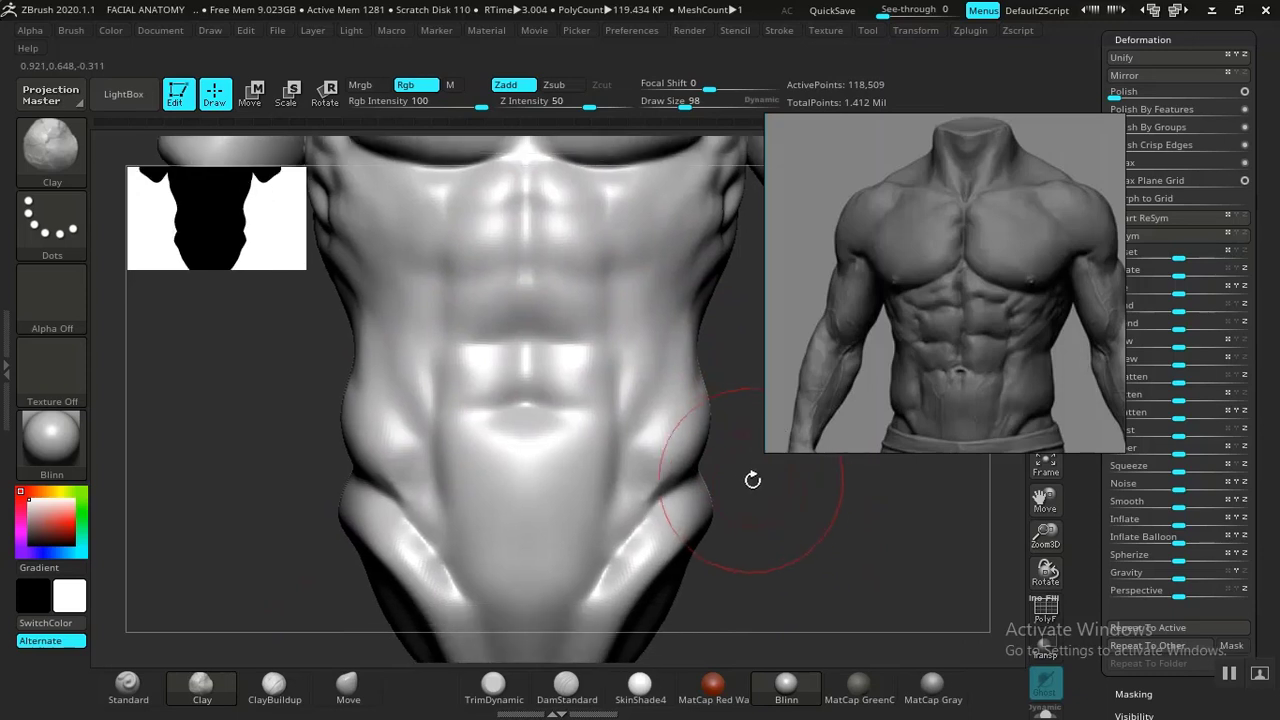
mouse_move(780, 490)
left_mouse_down("alt")
mouse_move(779, 438)
mouse_move(763, 489)
mouse_move(706, 508)
mouse_move(753, 545)
mouse_move(729, 529)
left_mouse_up("alt")
left_click(563, 686)
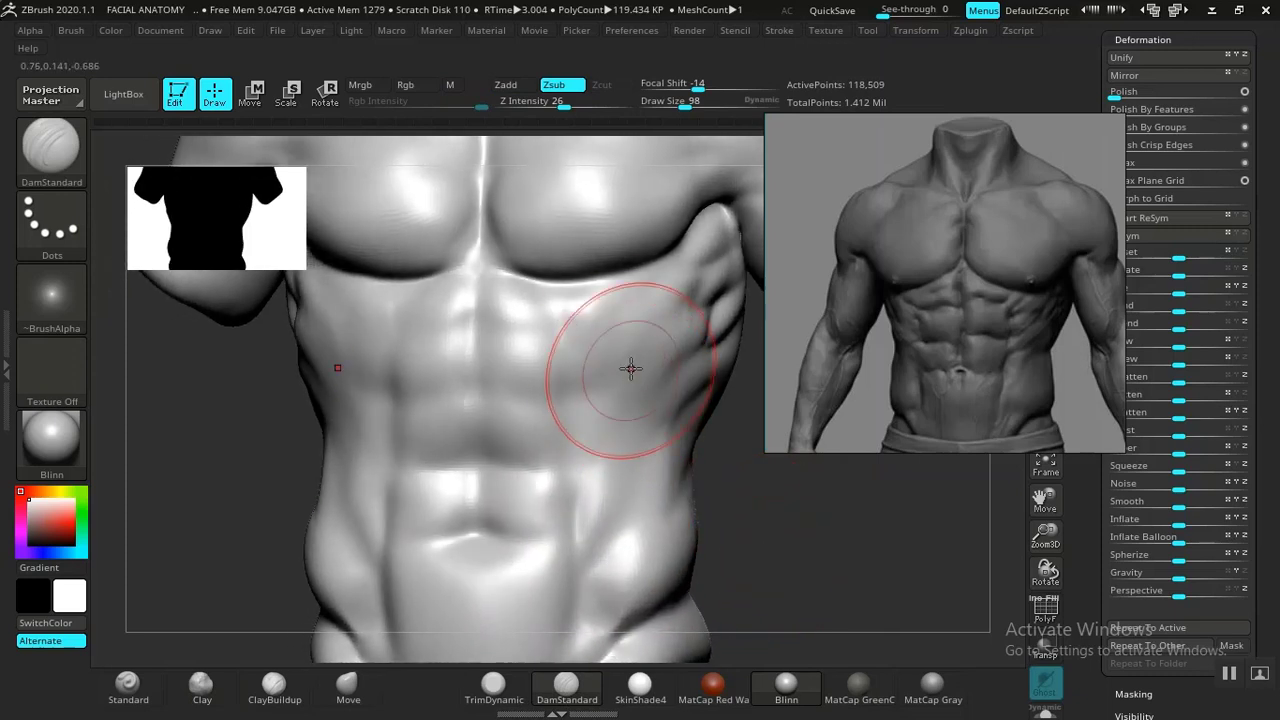
left_click(201, 686)
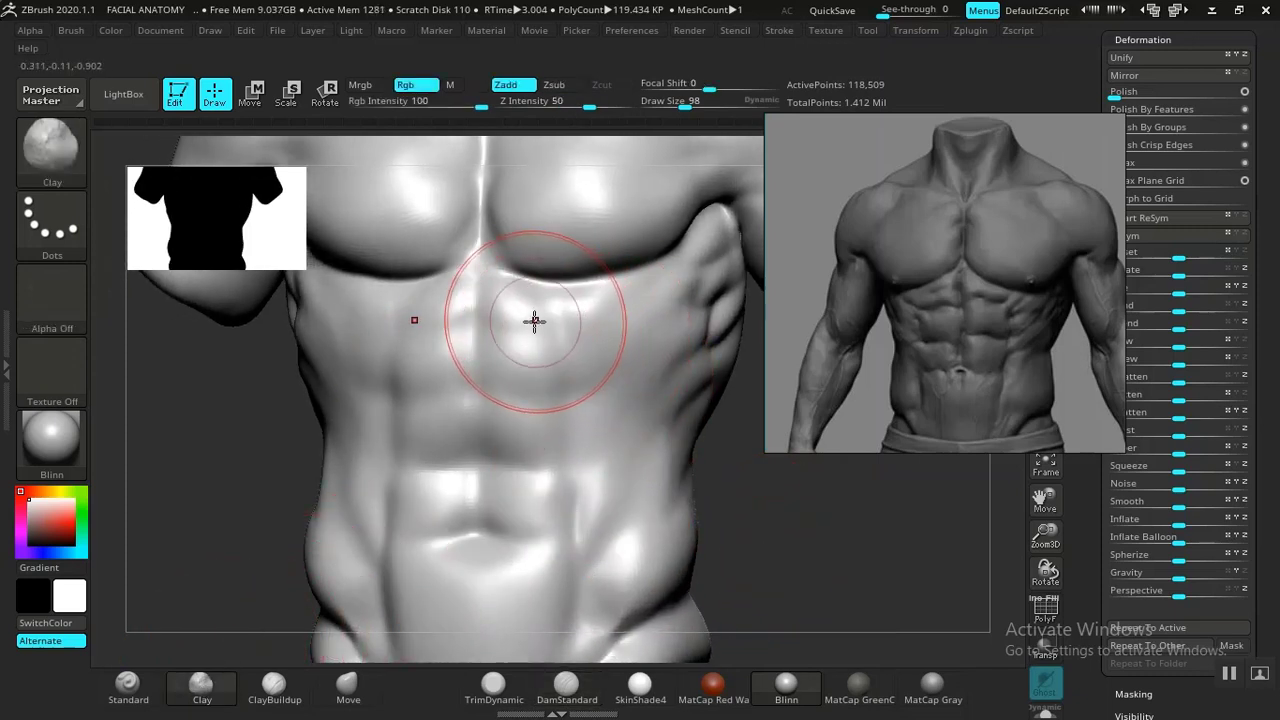
left_click_drag(535, 321, 528, 317)
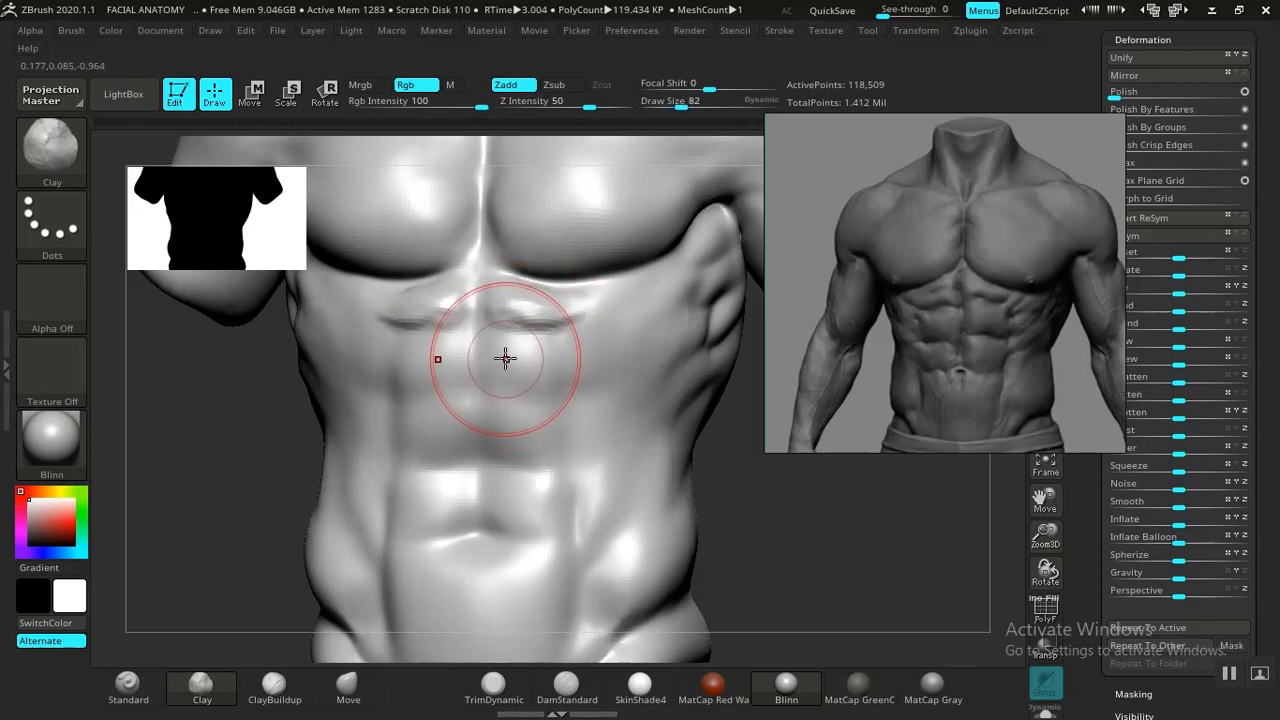
Build up the second and third pairs of abdominal segments above the navel with the Clay brush at draw size 82
left_click_drag(501, 372, 543, 363)
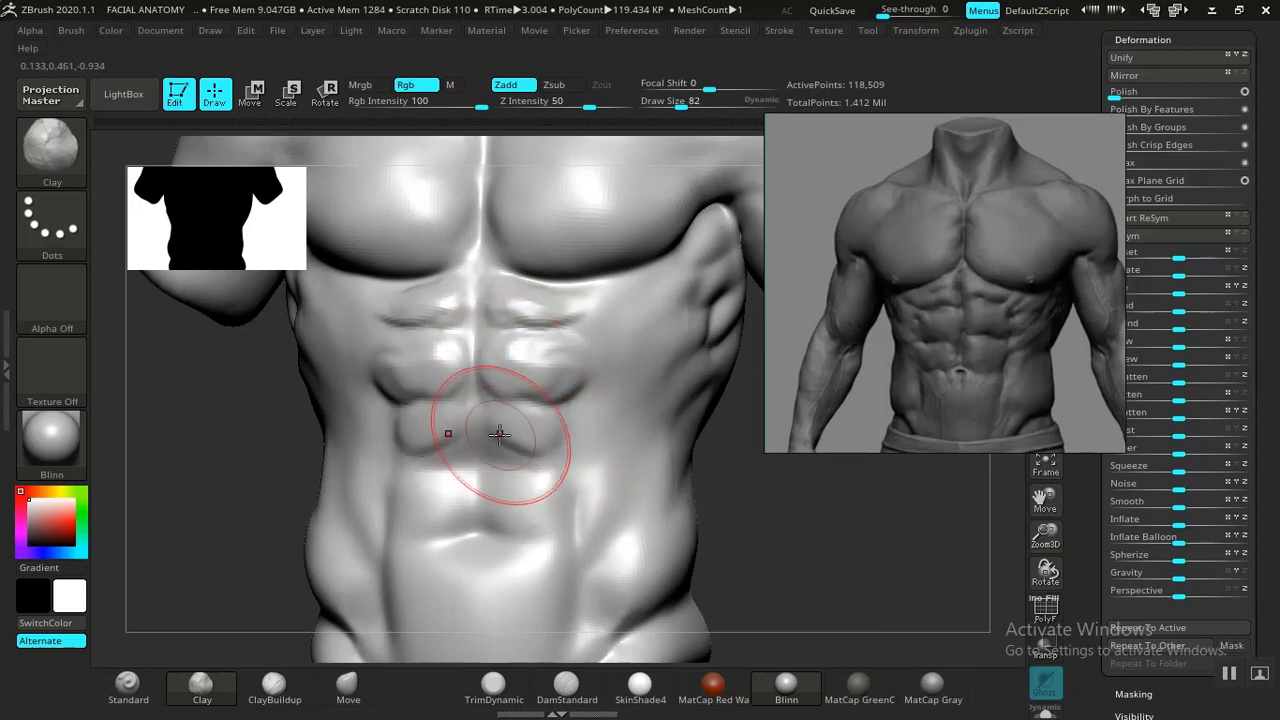
left_click_drag(535, 451, 568, 442)
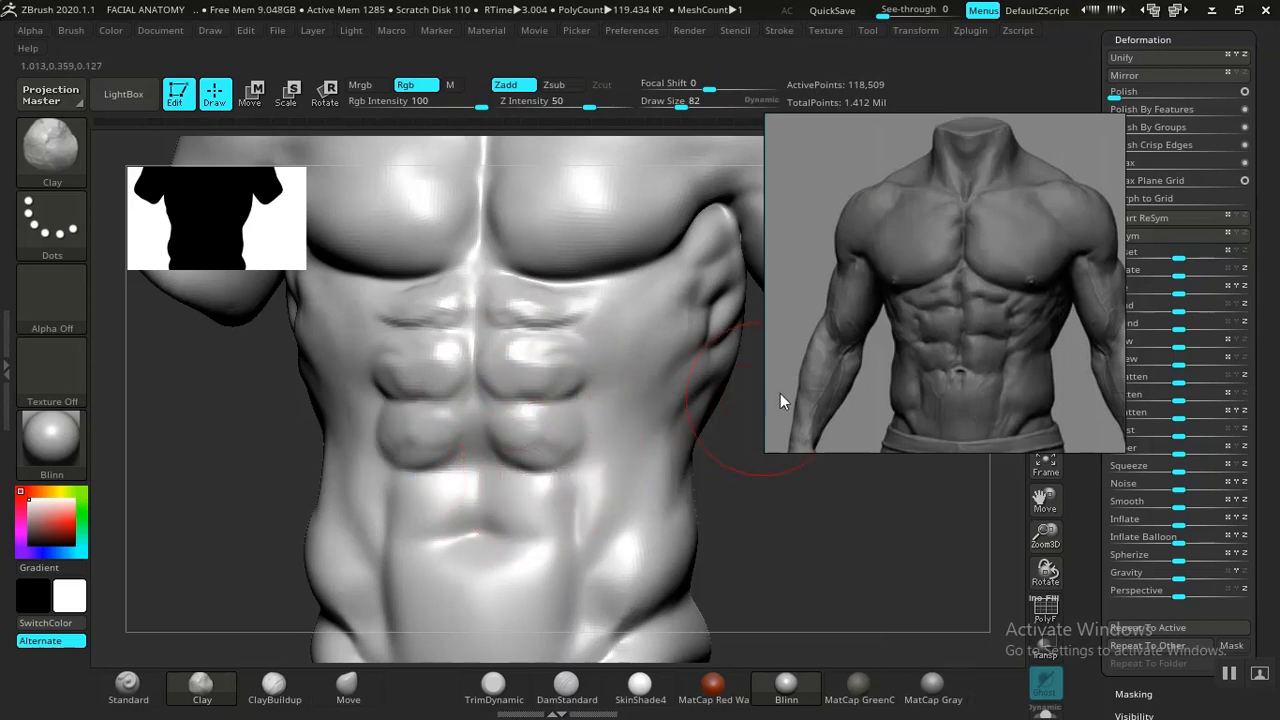
key("ctrl")
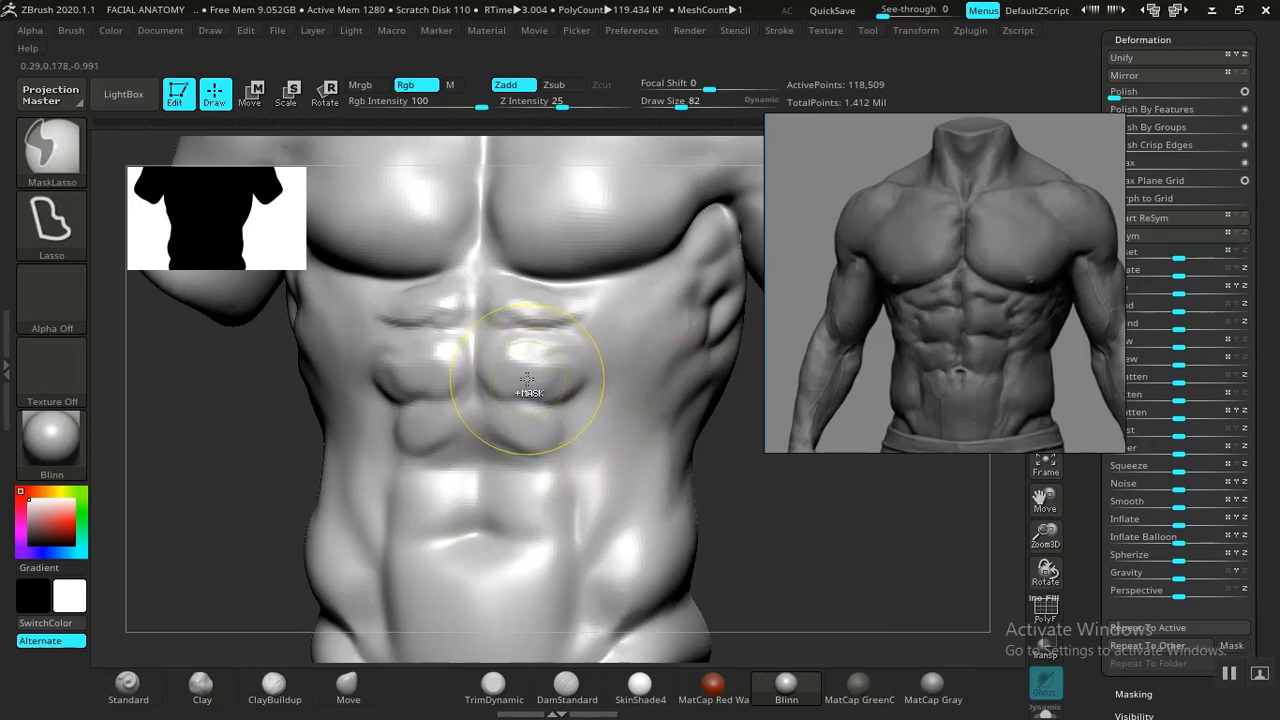
mouse_move(508, 404)
left_mouse_down()
mouse_move(552, 399)
mouse_move(526, 371)
left_mouse_up()
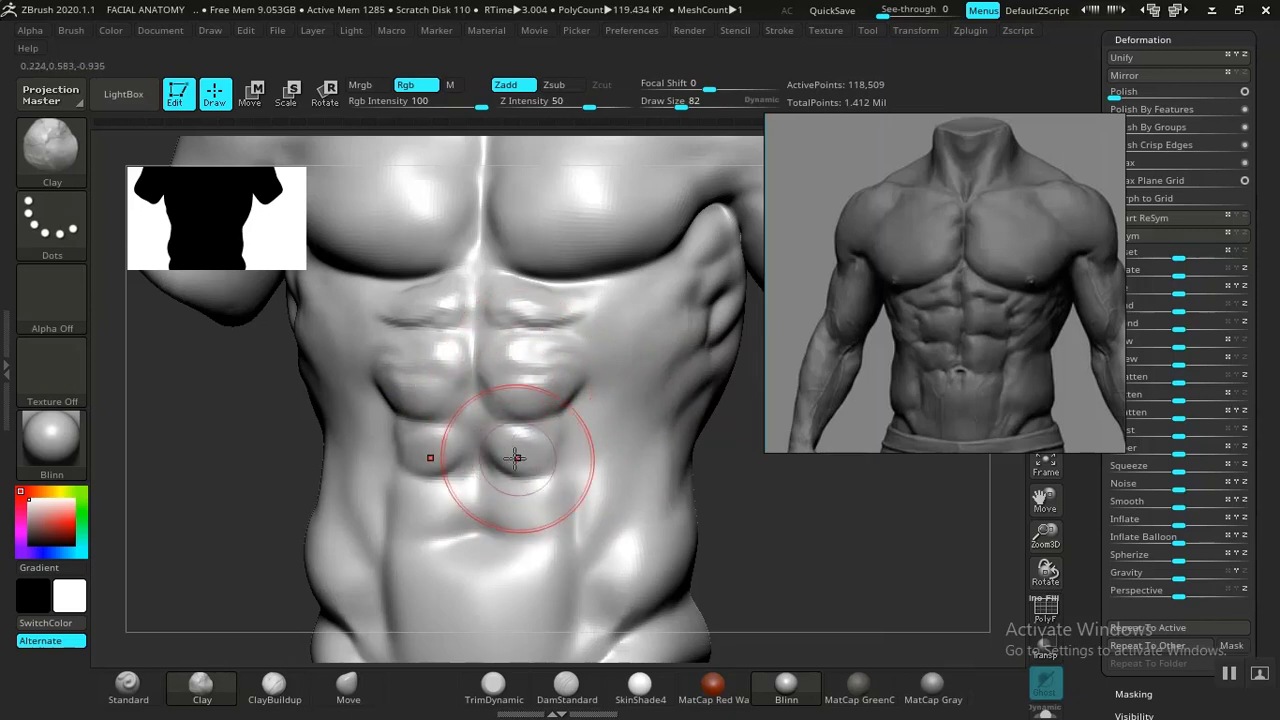
mouse_move(516, 458)
left_mouse_down()
mouse_move(571, 446)
mouse_move(514, 486)
mouse_move(551, 460)
mouse_move(517, 437)
mouse_move(571, 428)
mouse_move(563, 474)
mouse_move(528, 483)
mouse_move(569, 459)
left_mouse_up()
mouse_move(742, 480)
left_mouse_down()
mouse_move(757, 471)
mouse_move(757, 491)
mouse_move(795, 499)
mouse_move(743, 503)
left_mouse_up()
mouse_move(403, 480)
left_mouse_down()
mouse_move(551, 480)
mouse_move(511, 495)
mouse_move(557, 477)
left_mouse_up()
key("shift")
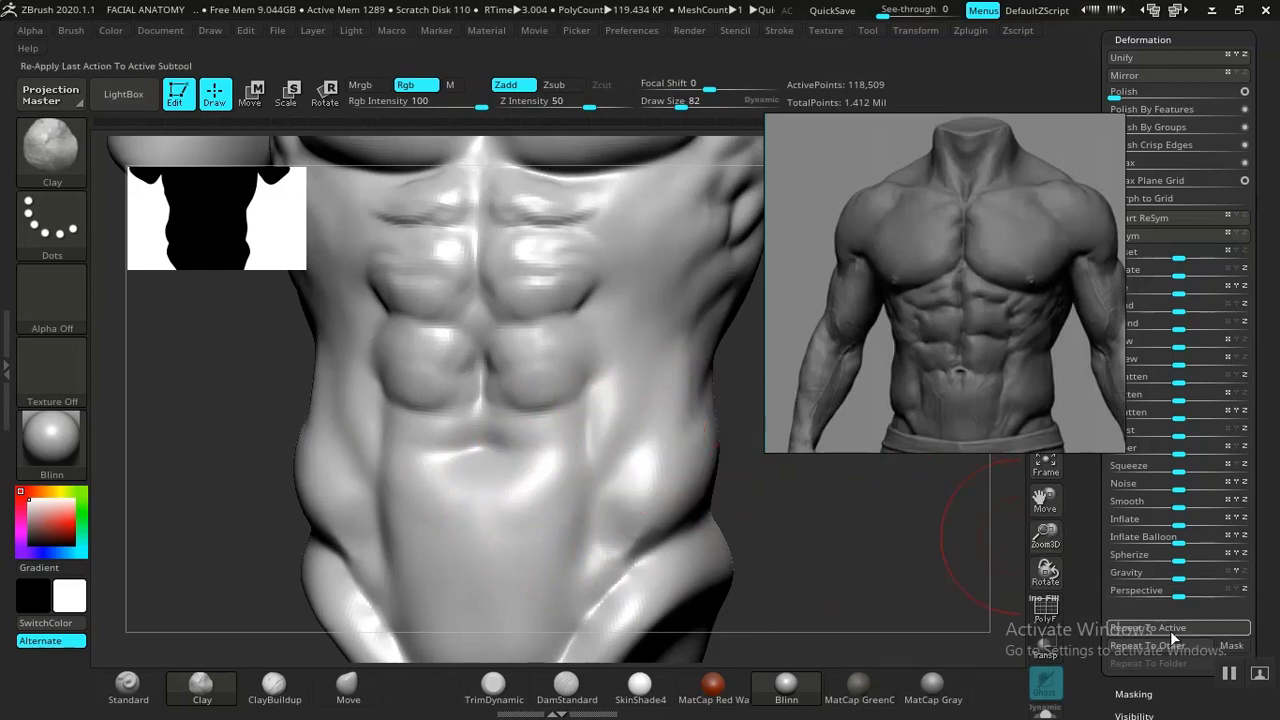
Carve the lower border of the third pair of abdominal segments with DamStandard
left_click_drag(843, 551, 786, 609)
left_click(566, 688)
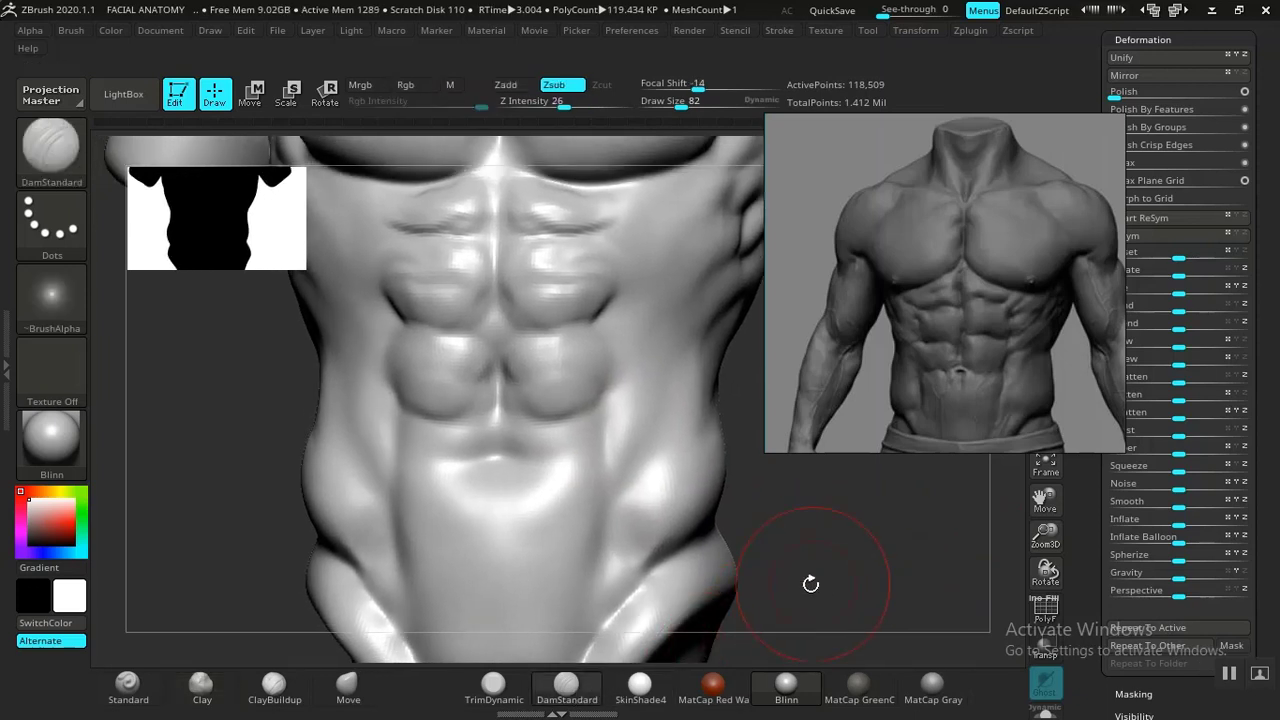
left_click_drag(867, 552, 737, 400)
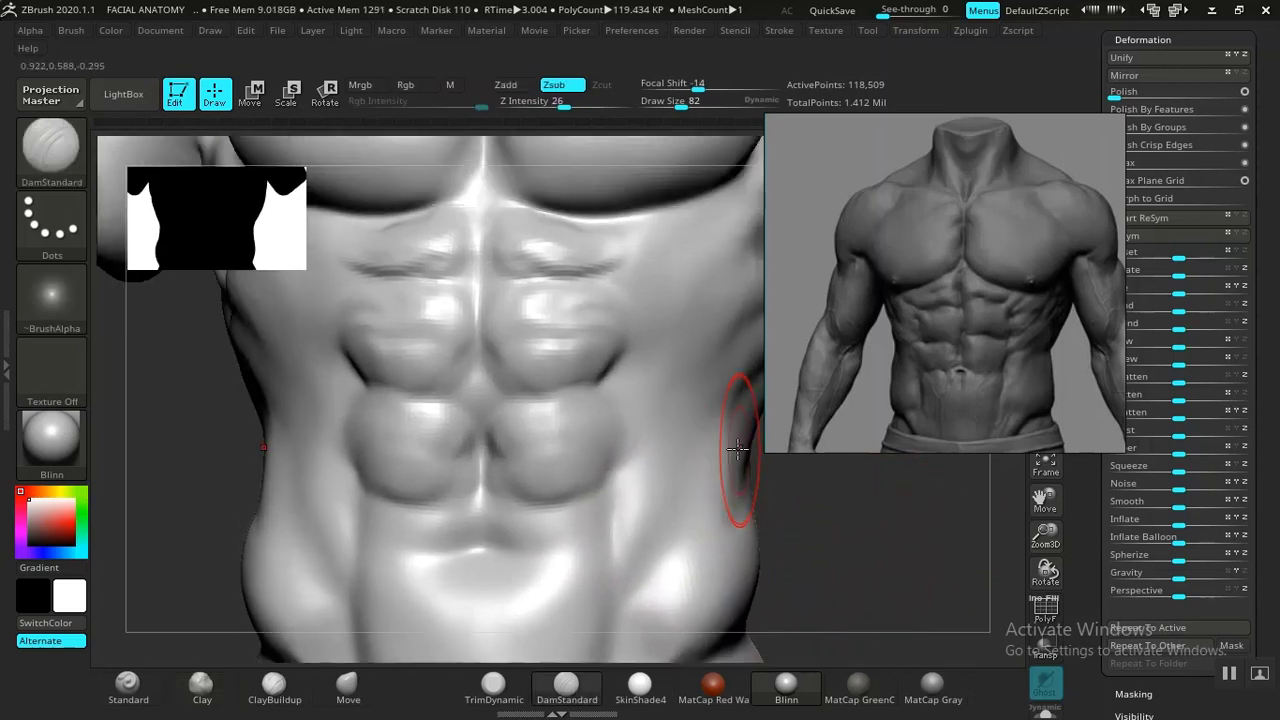
left_click_drag(599, 381, 497, 383)
key("ctrl+z")
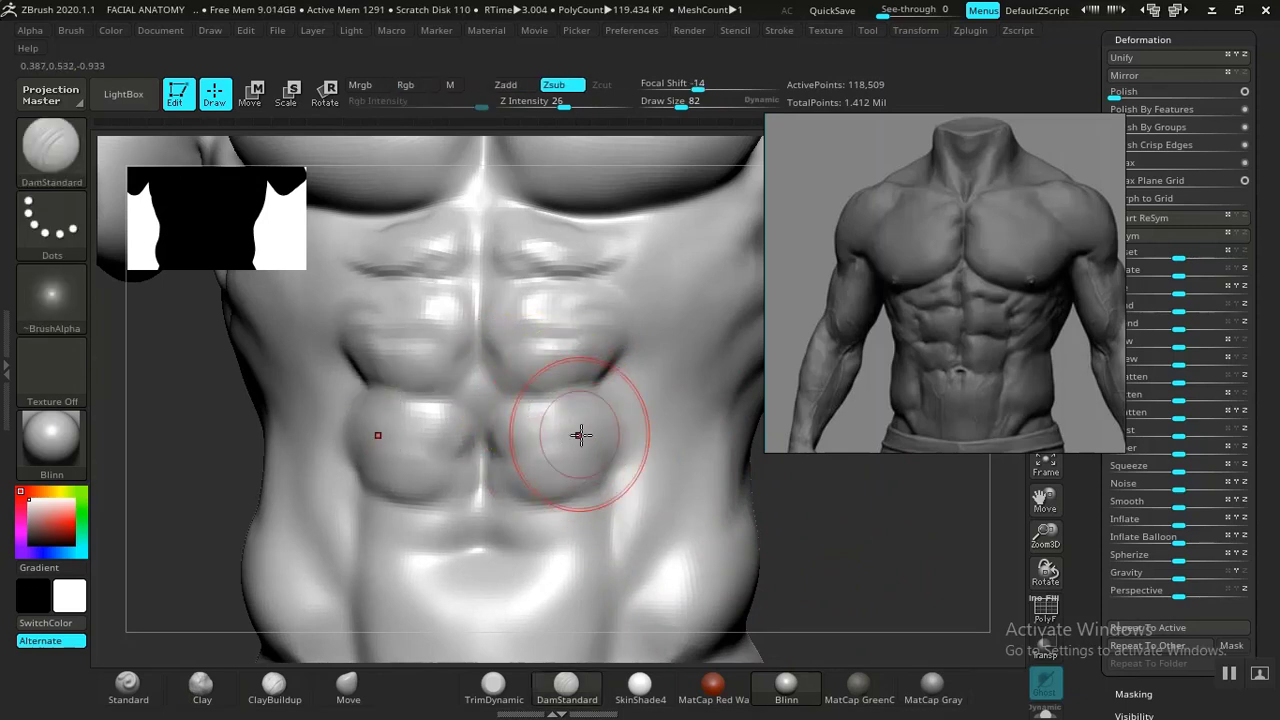
mouse_move(604, 468)
left_mouse_down()
mouse_move(611, 460)
mouse_move(548, 504)
mouse_move(509, 473)
mouse_move(492, 478)
left_mouse_up()
mouse_move(849, 523)
left_mouse_down()
mouse_move(849, 543)
mouse_move(651, 480)
left_mouse_up()
key("ctrl")
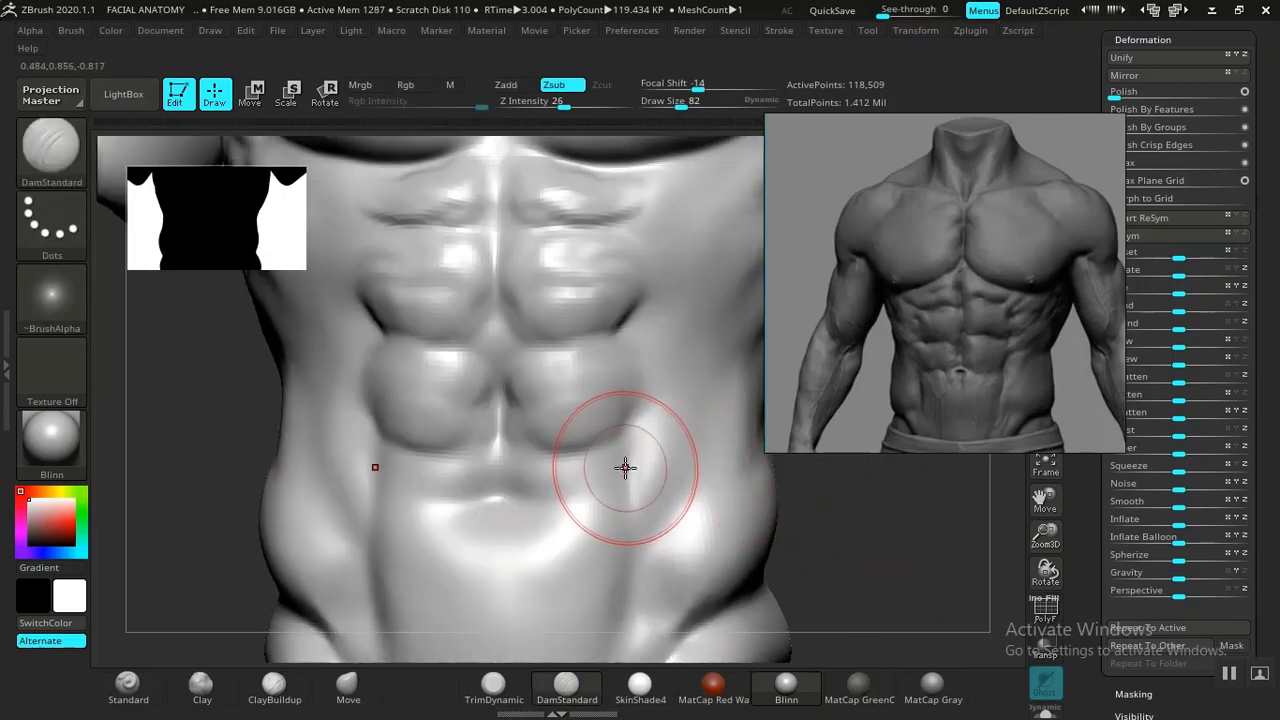
mouse_move(545, 444)
left_mouse_down()
mouse_move(516, 434)
mouse_move(577, 457)
mouse_move(625, 440)
left_mouse_up()
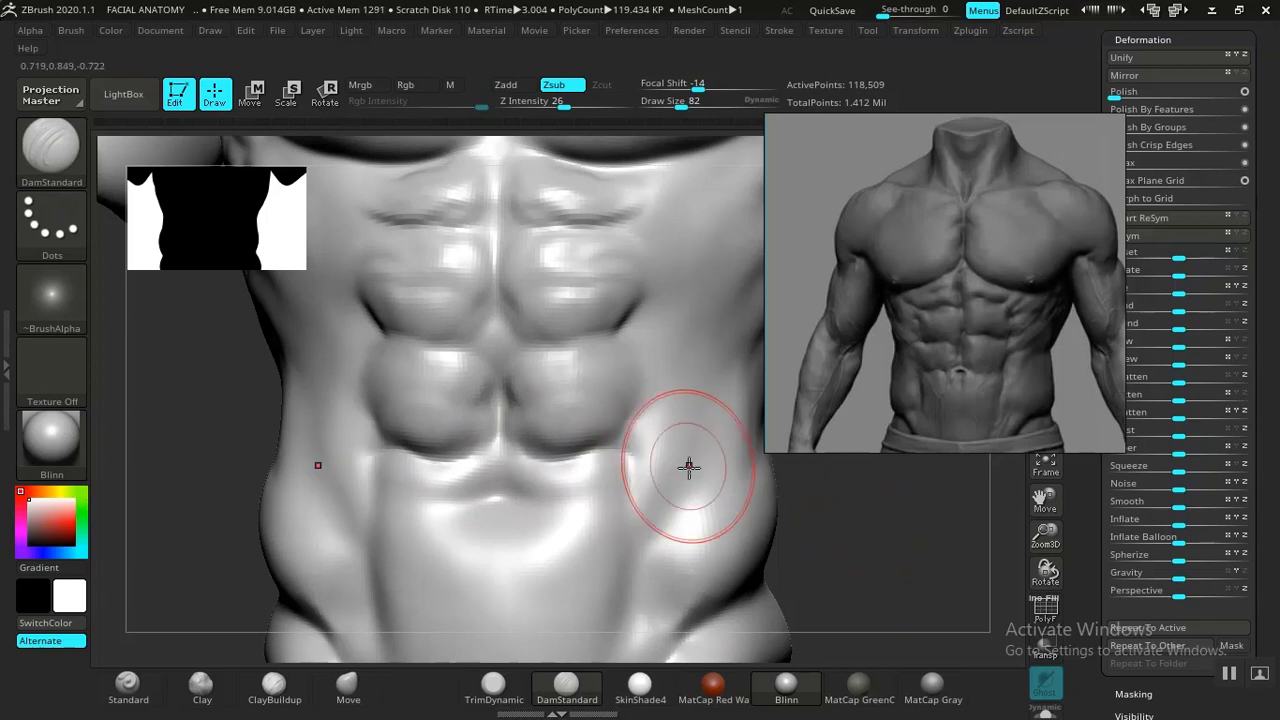
Sharpen the crease between the second and third pairs of abdominal segments with DamStandard, and smooth the second pair
left_click_drag(829, 526, 829, 640)
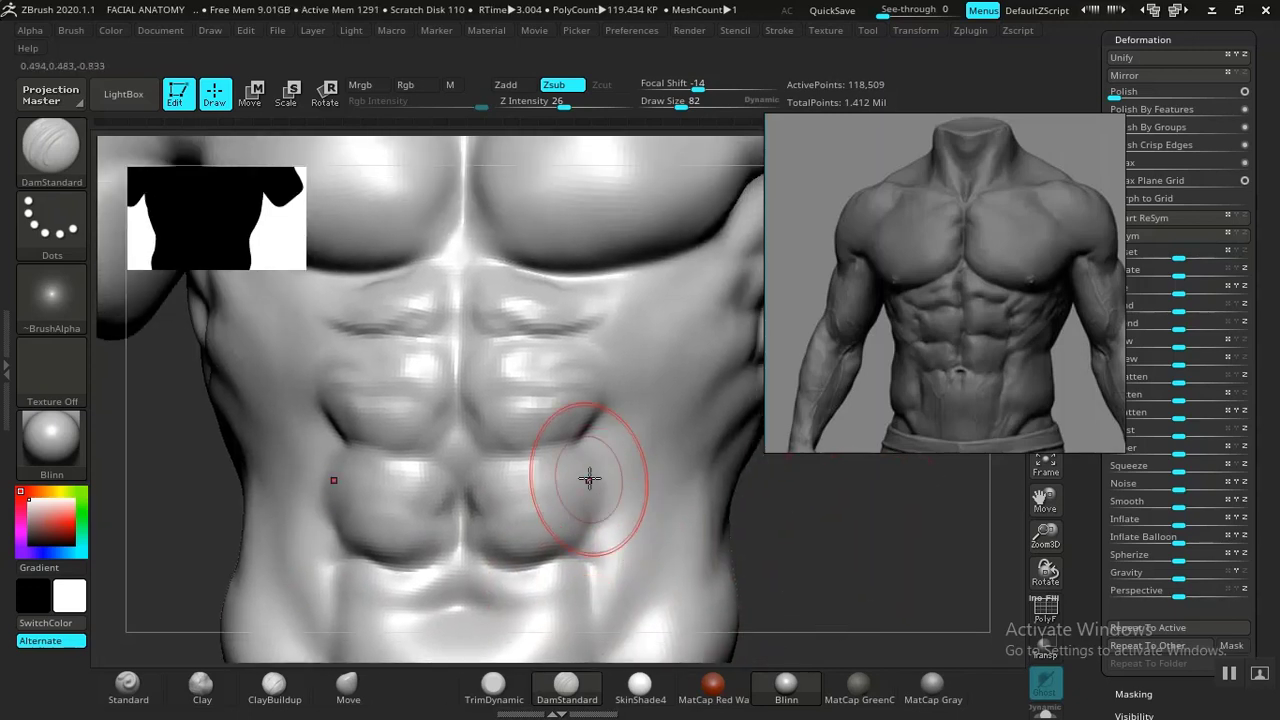
left_click_drag(587, 449, 477, 460)
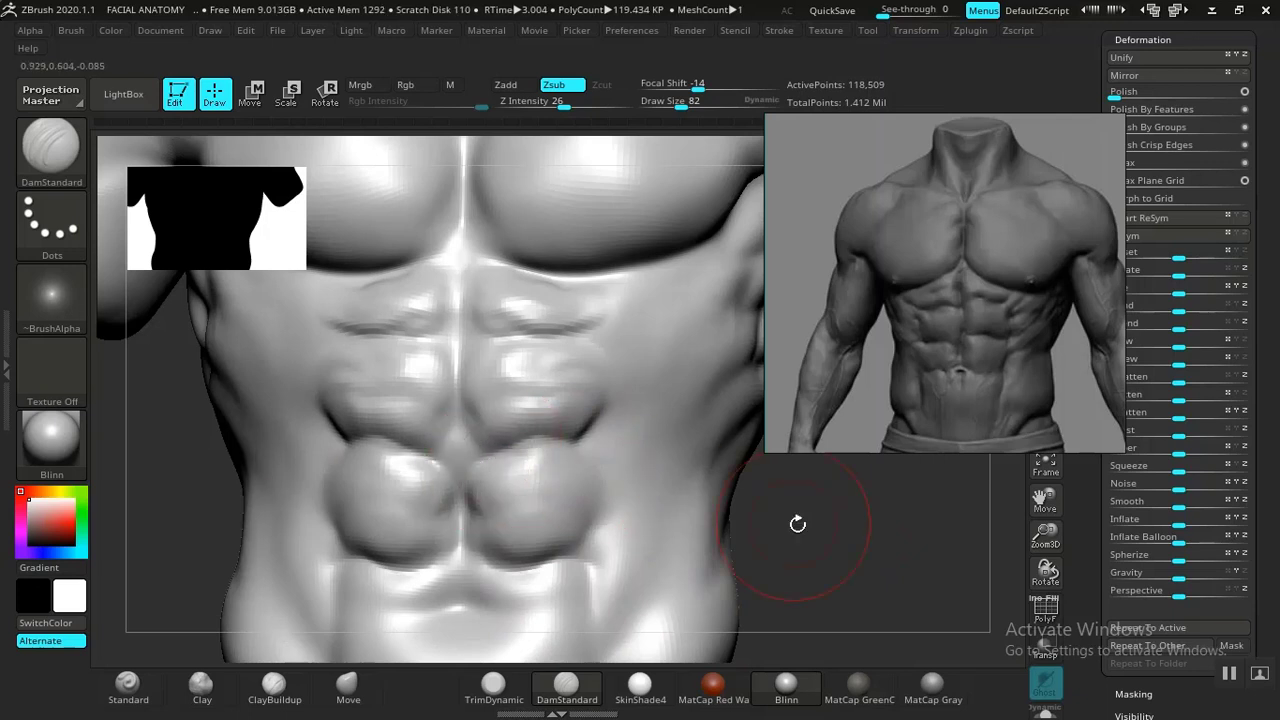
left_click_drag(853, 575, 864, 638, "alt")
left_click_drag(506, 517, 480, 508)
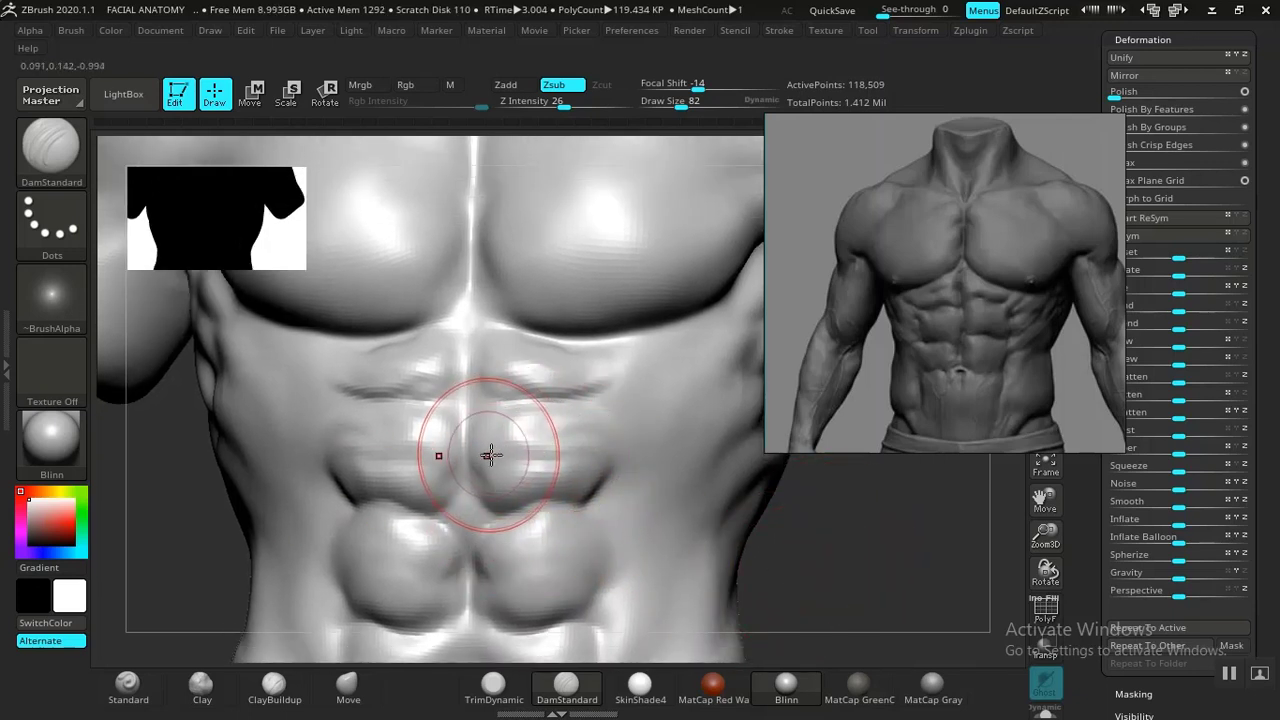
key("shift")
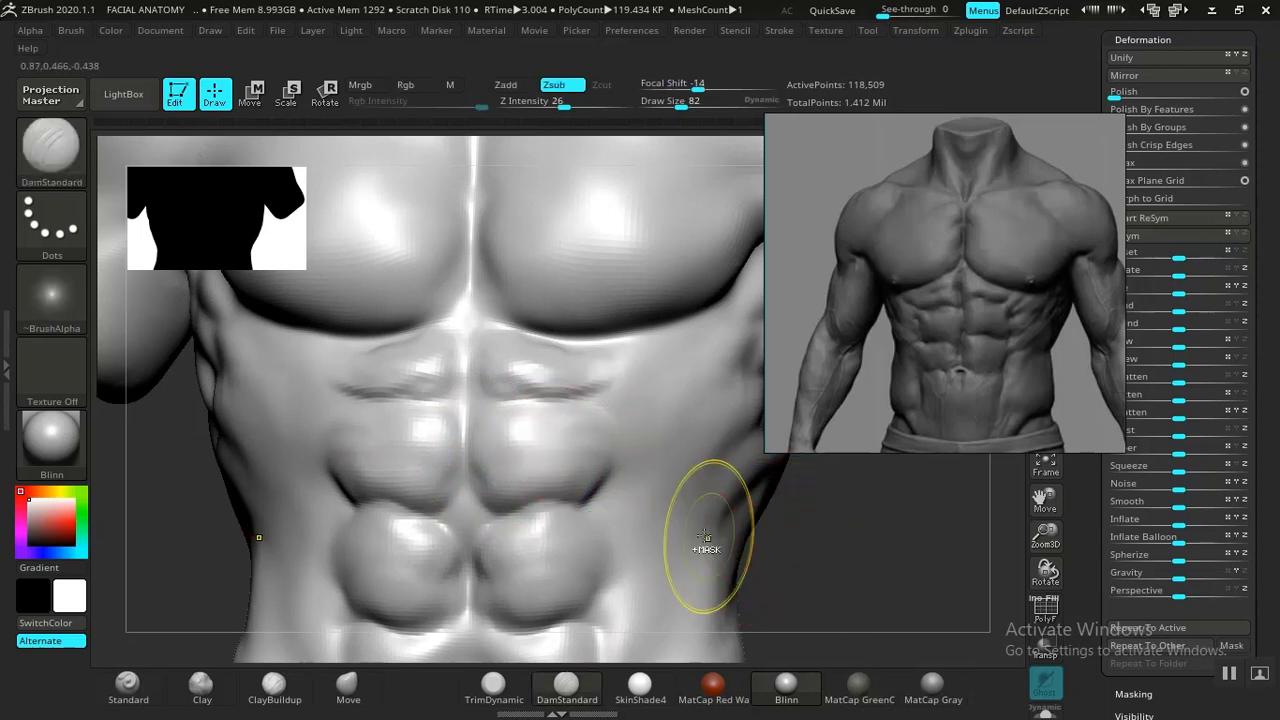
key("ctrl+shift")
key("alt")
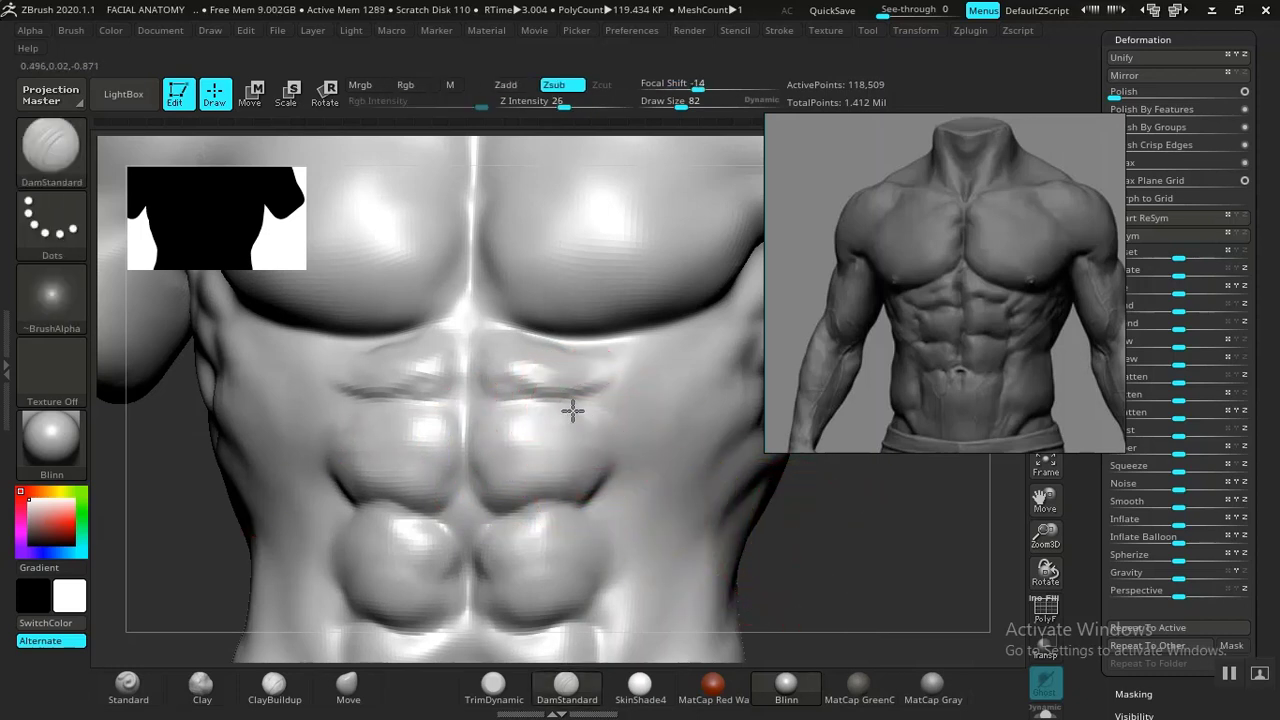
Carve the crease separating the uppermost and second pairs of abdominal segments with DamStandard
left_click_drag(430, 414, 490, 405)
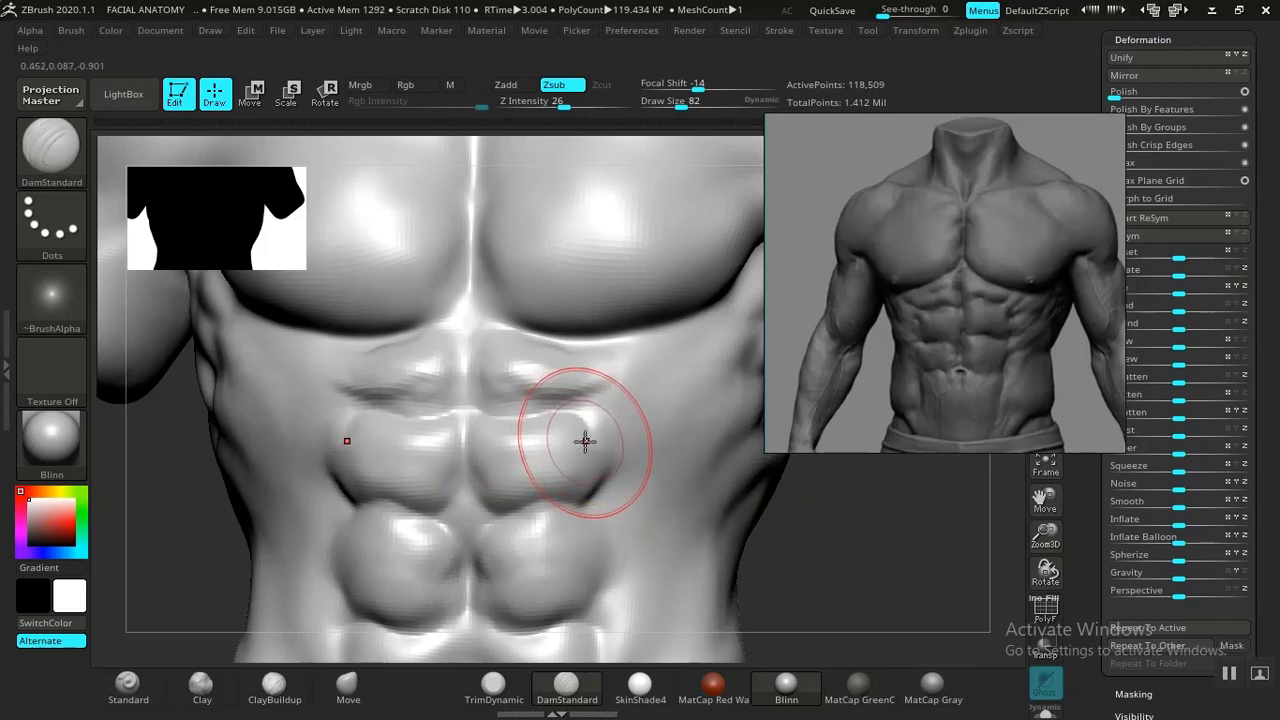
mouse_move(774, 531)
left_mouse_down()
mouse_move(870, 579)
mouse_move(883, 606)
mouse_move(1003, 598)
mouse_move(905, 611)
left_mouse_up()
left_click_drag(835, 527, 770, 577)
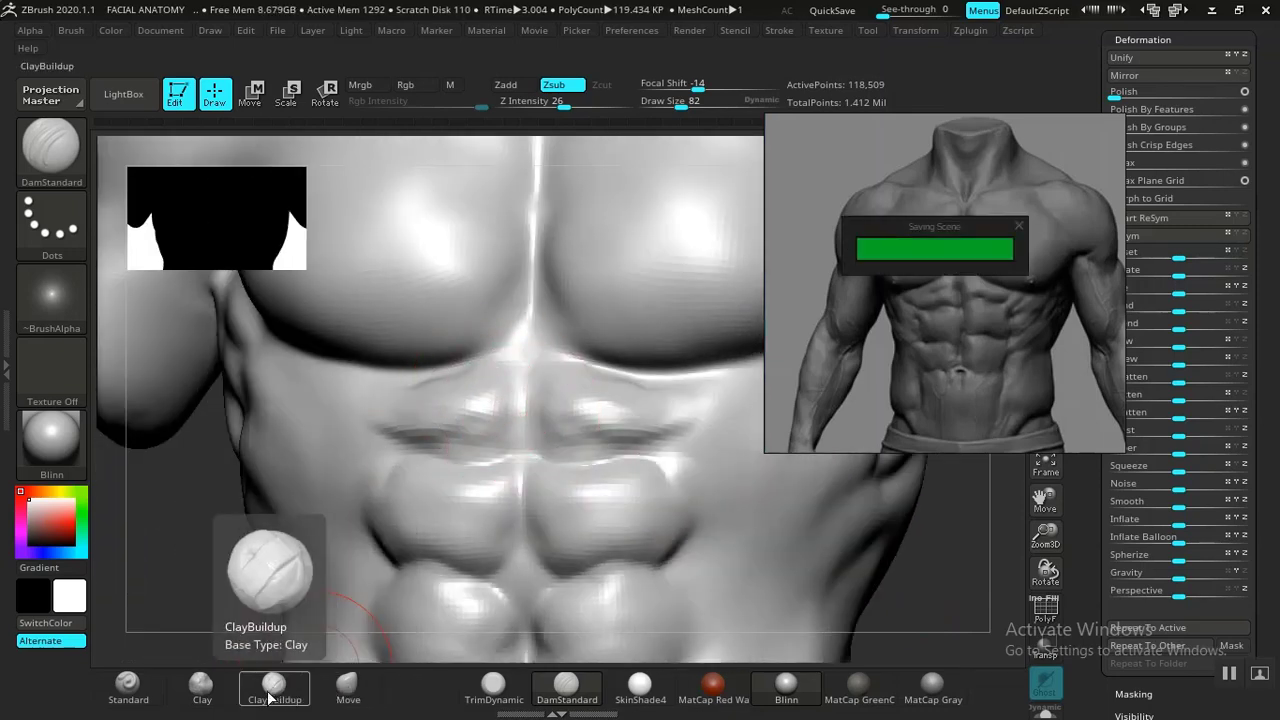
Outline the uppermost pair of abdominal segments below the chest with DamStandard, lowering the Smooth brush's Z Intensity to 8
left_click(201, 686)
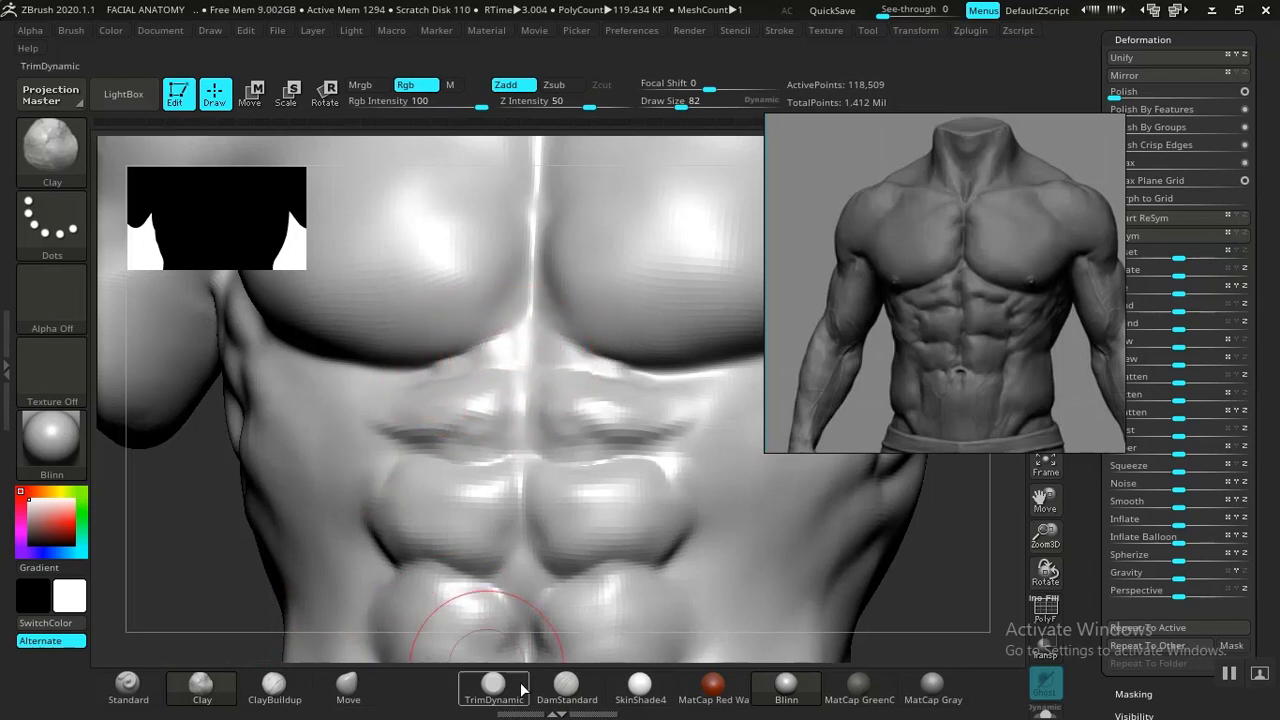
left_click(566, 686)
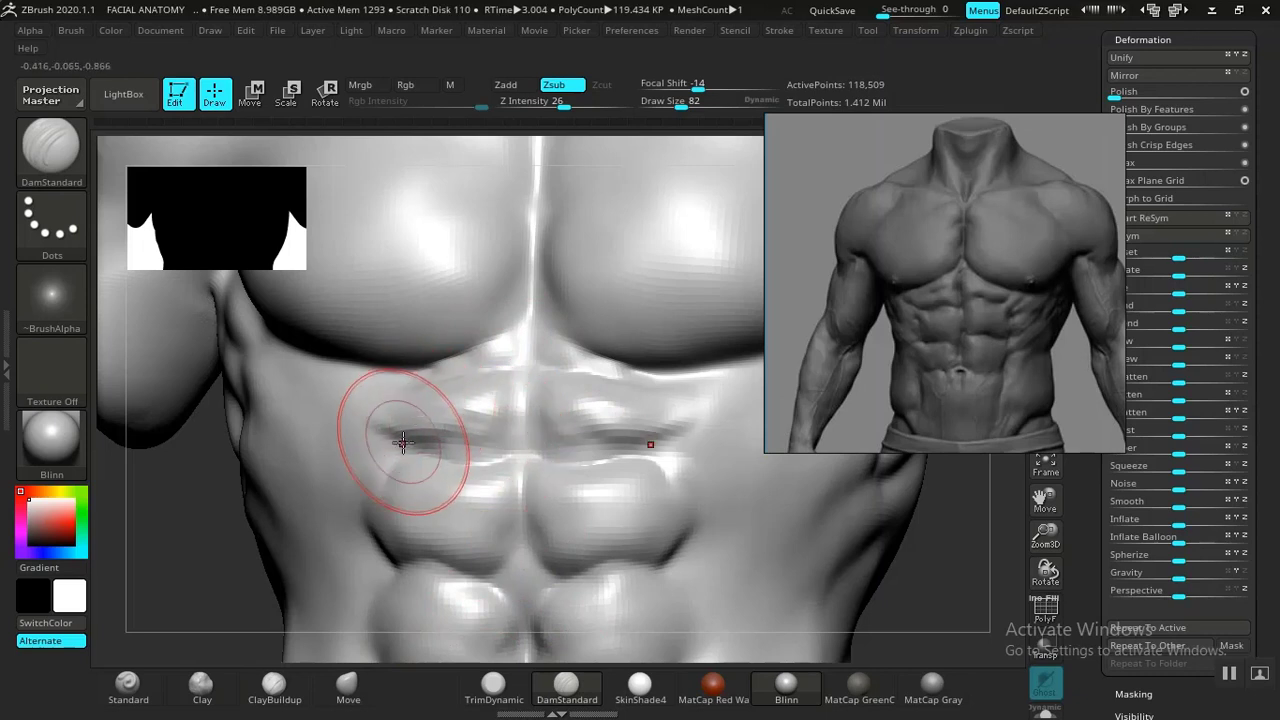
mouse_move(373, 428)
left_mouse_down()
mouse_move(357, 400)
mouse_move(524, 369)
left_mouse_up()
key("shift")
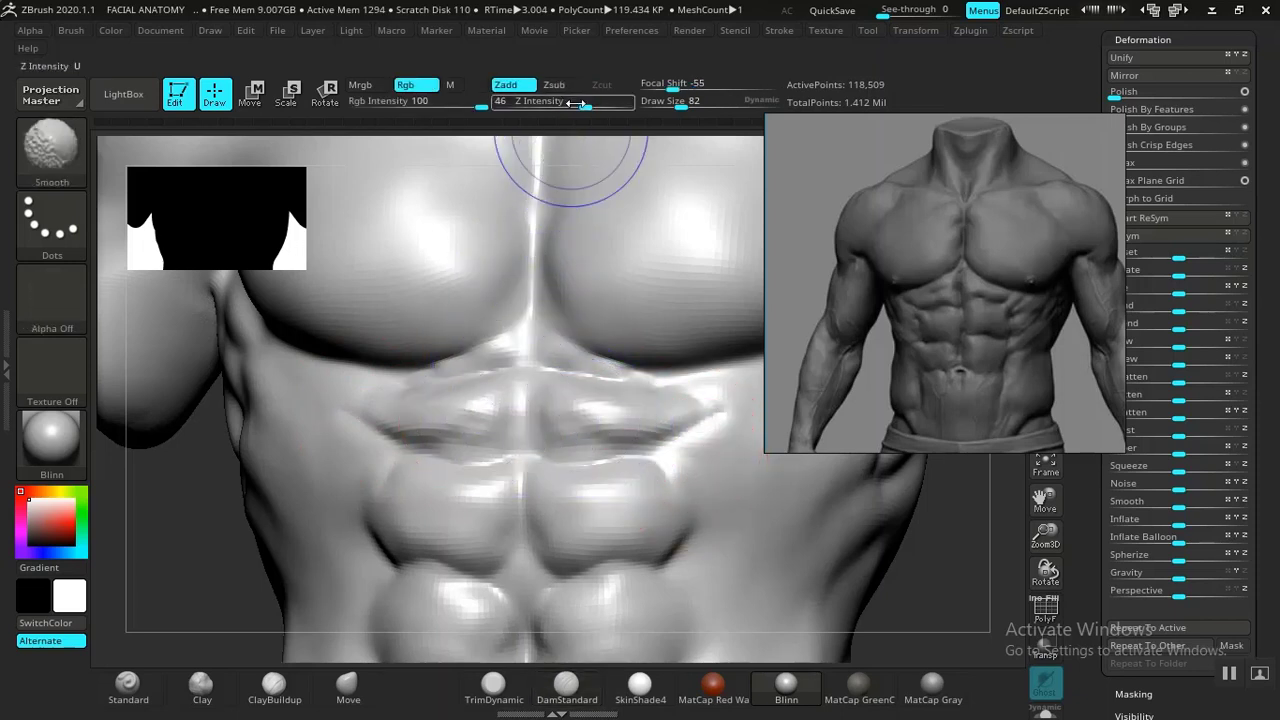
left_click_drag(576, 103, 533, 103)
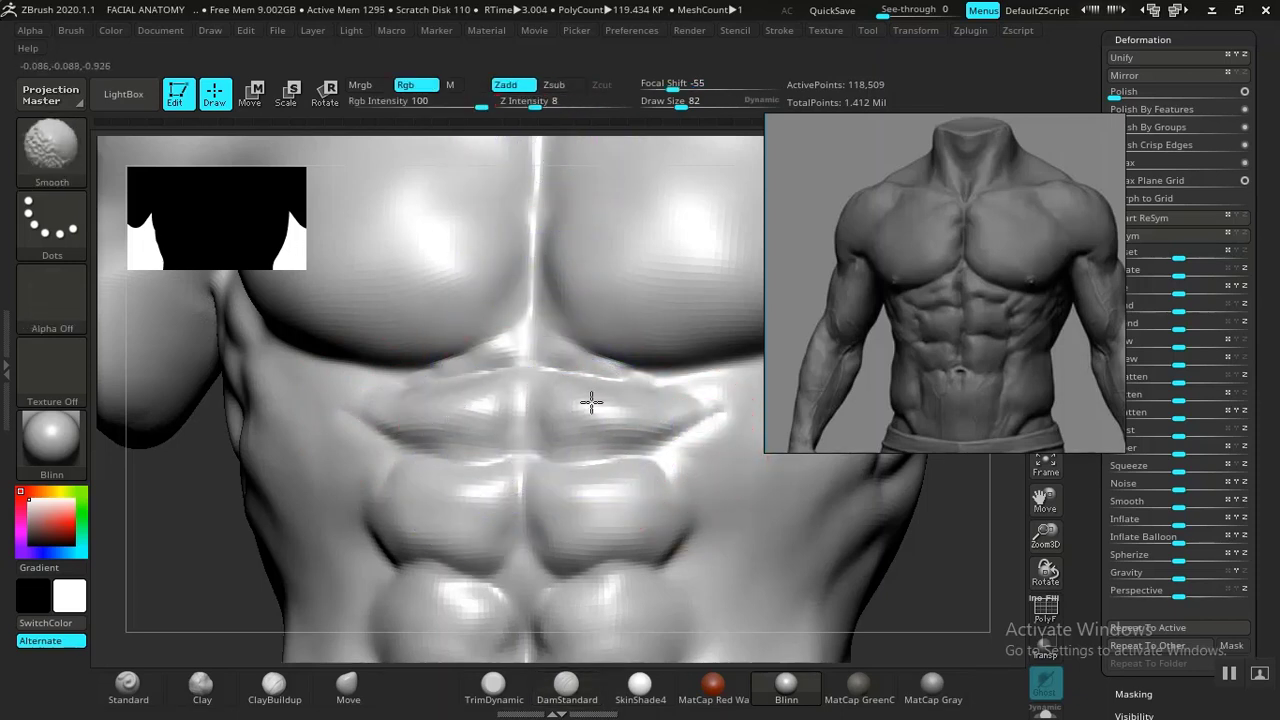
left_click(560, 692)
left_click_drag(496, 458, 499, 457)
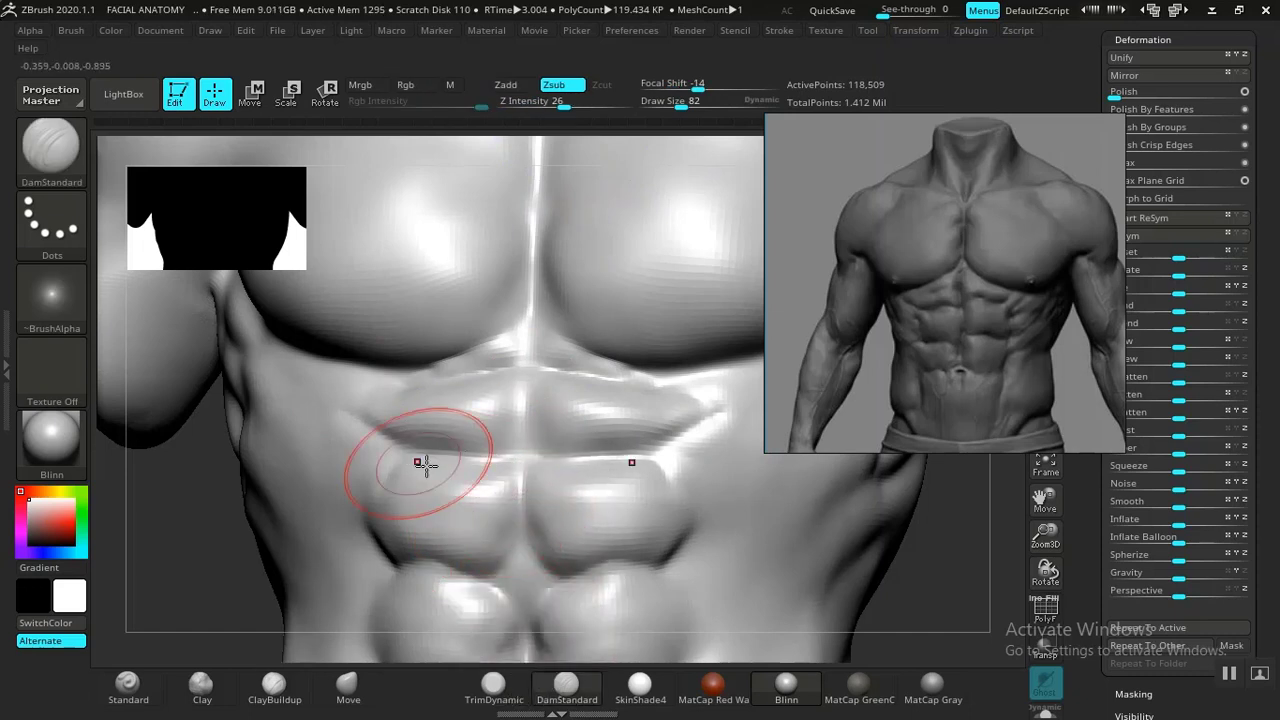
Fill out the lower part of the uppermost abdominal segments with the Clay brush, checking the form at an angle
left_click(202, 688)
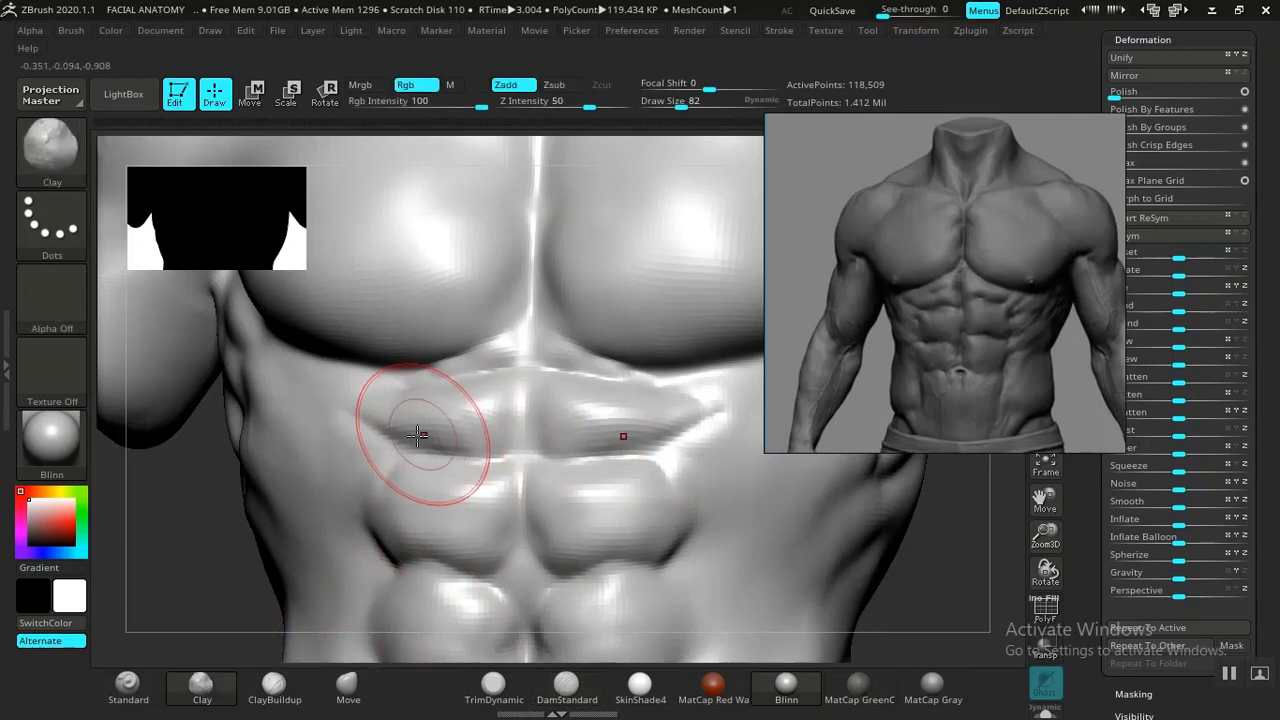
left_click_drag(402, 433, 512, 438)
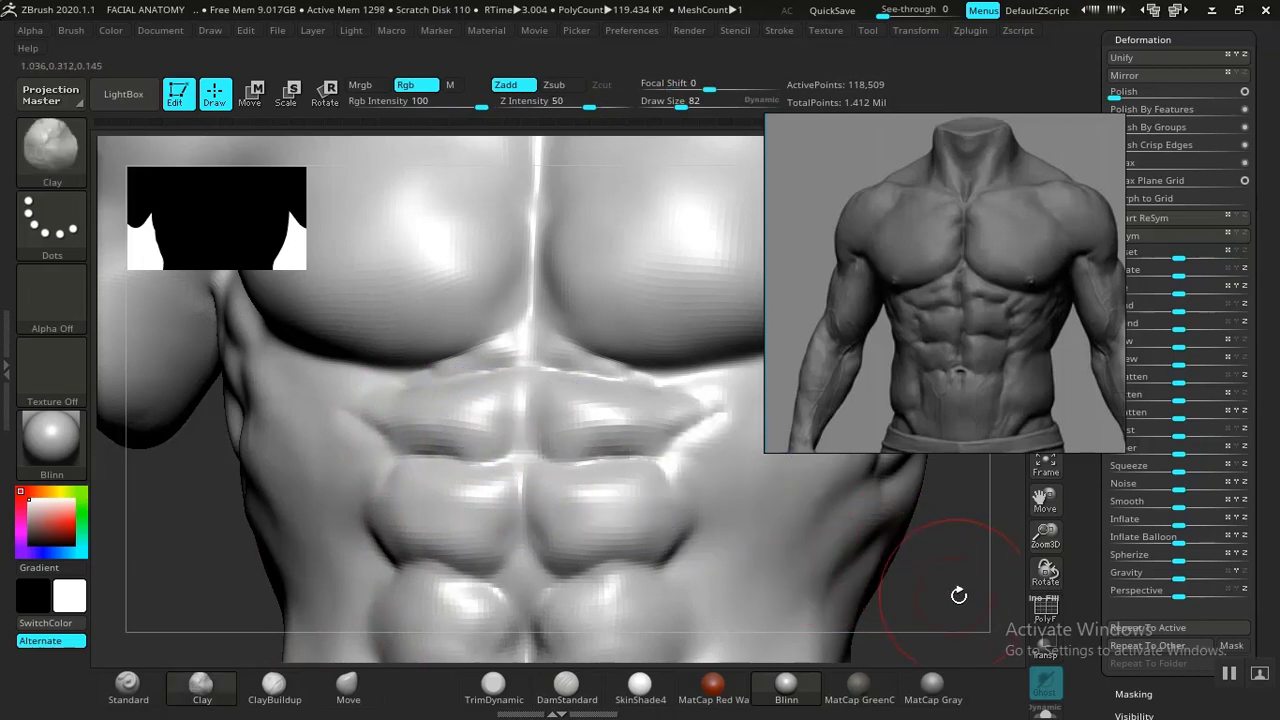
mouse_move(960, 594)
left_mouse_down("alt")
mouse_move(800, 537)
mouse_move(618, 448)
mouse_move(720, 477)
mouse_move(754, 537)
mouse_move(809, 557)
left_mouse_up("alt")
left_click_drag(218, 526, 257, 531, "alt")
left_click_drag(326, 487, 301, 466, "alt")
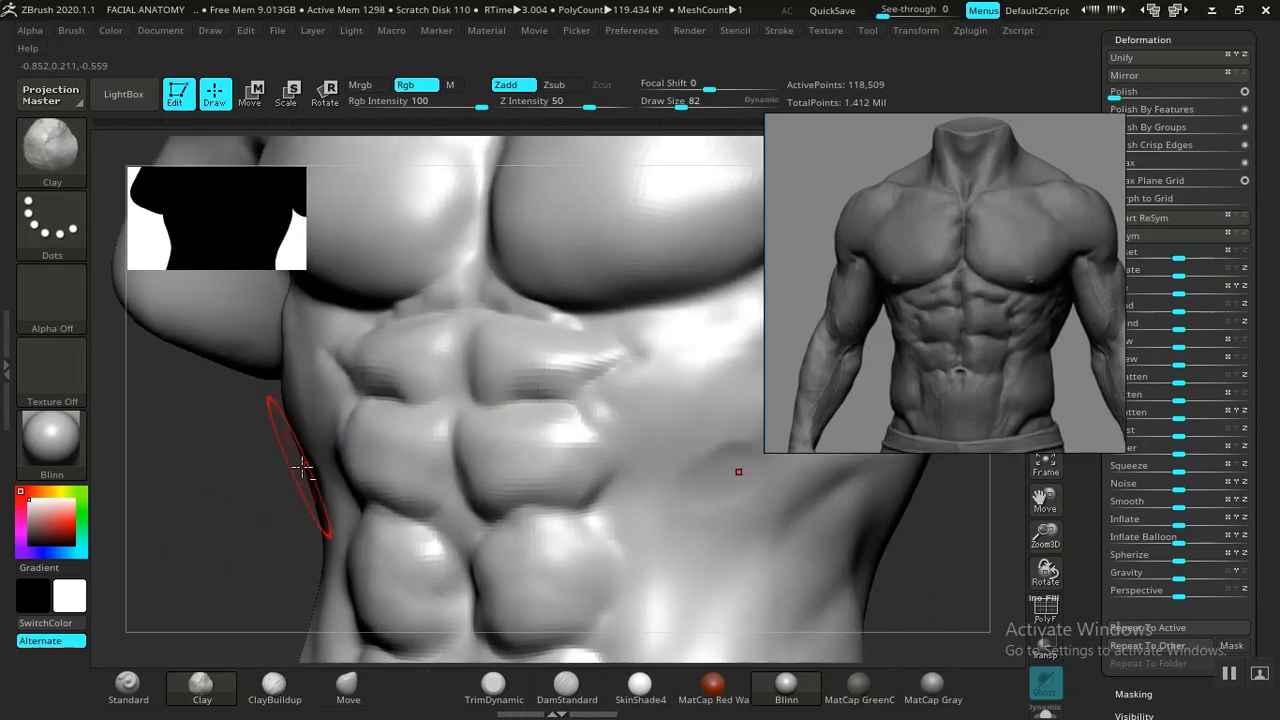
Carve diagonal creases into the external oblique beside the third pair of abdominal segments with DamStandard
mouse_move(906, 543)
left_mouse_down()
mouse_move(829, 543)
mouse_move(543, 491)
left_mouse_up()
left_click_drag(841, 565, 814, 443)
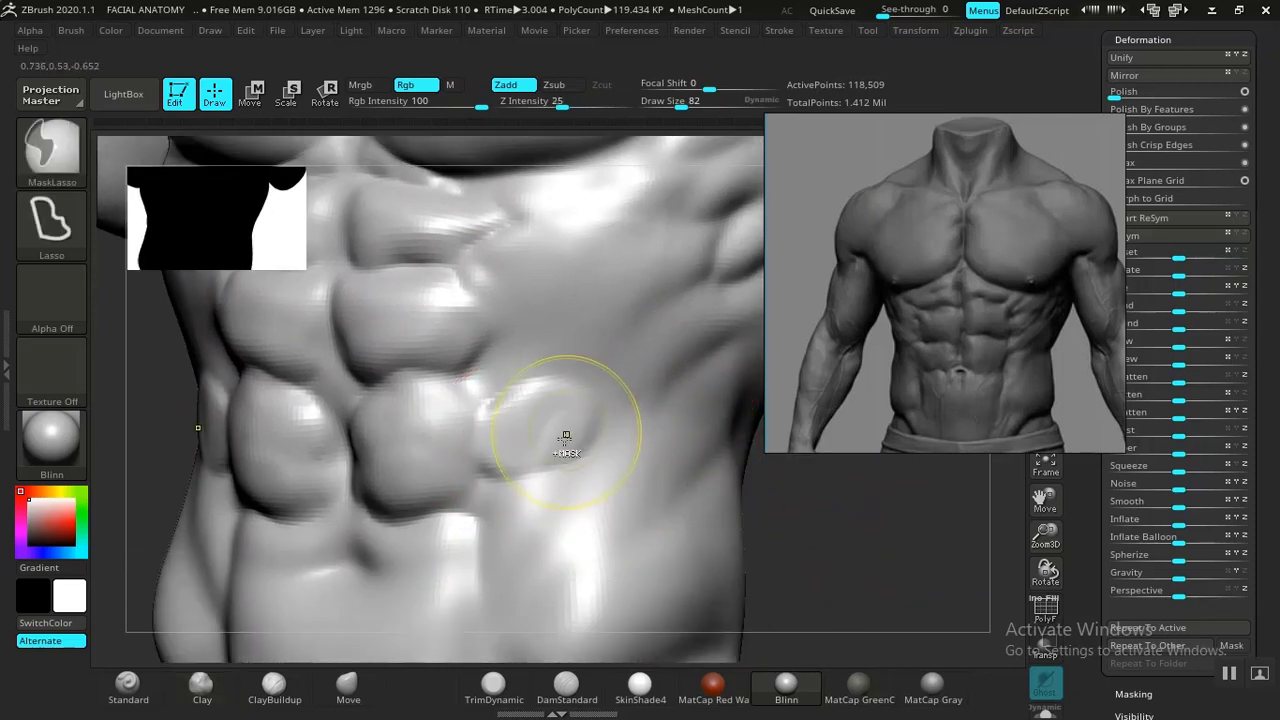
left_click(566, 688)
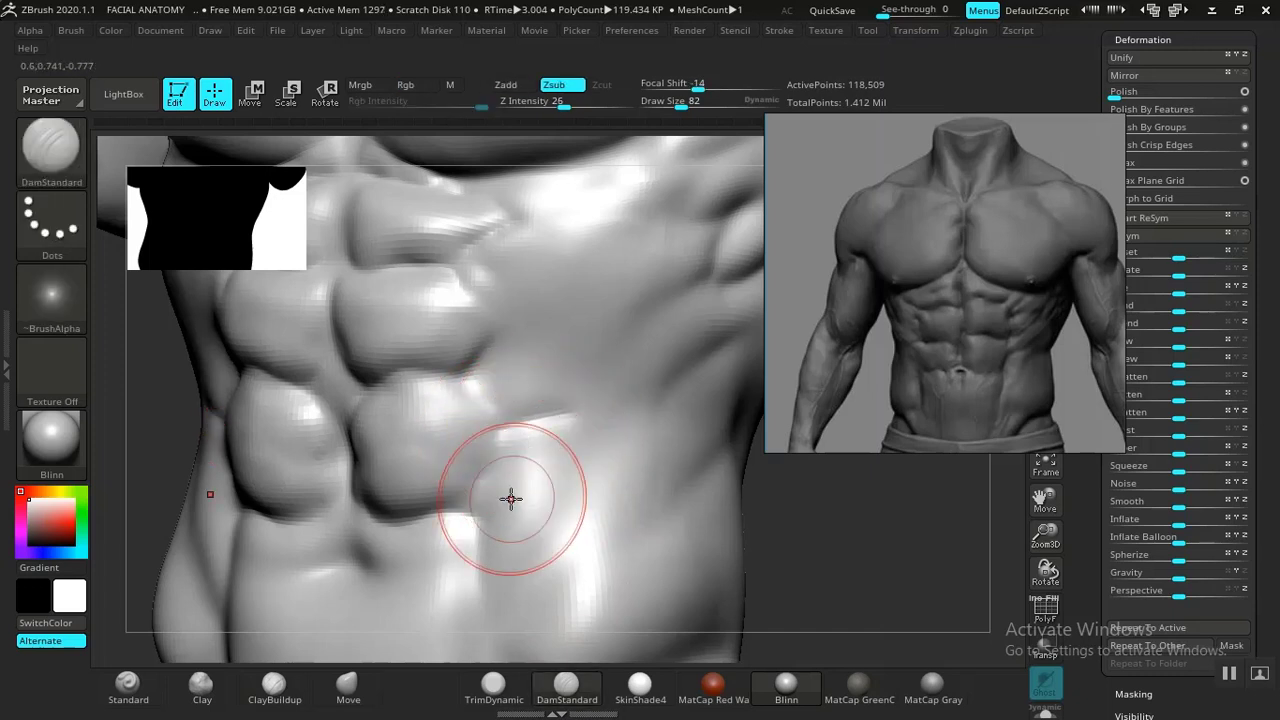
key("ctrl")
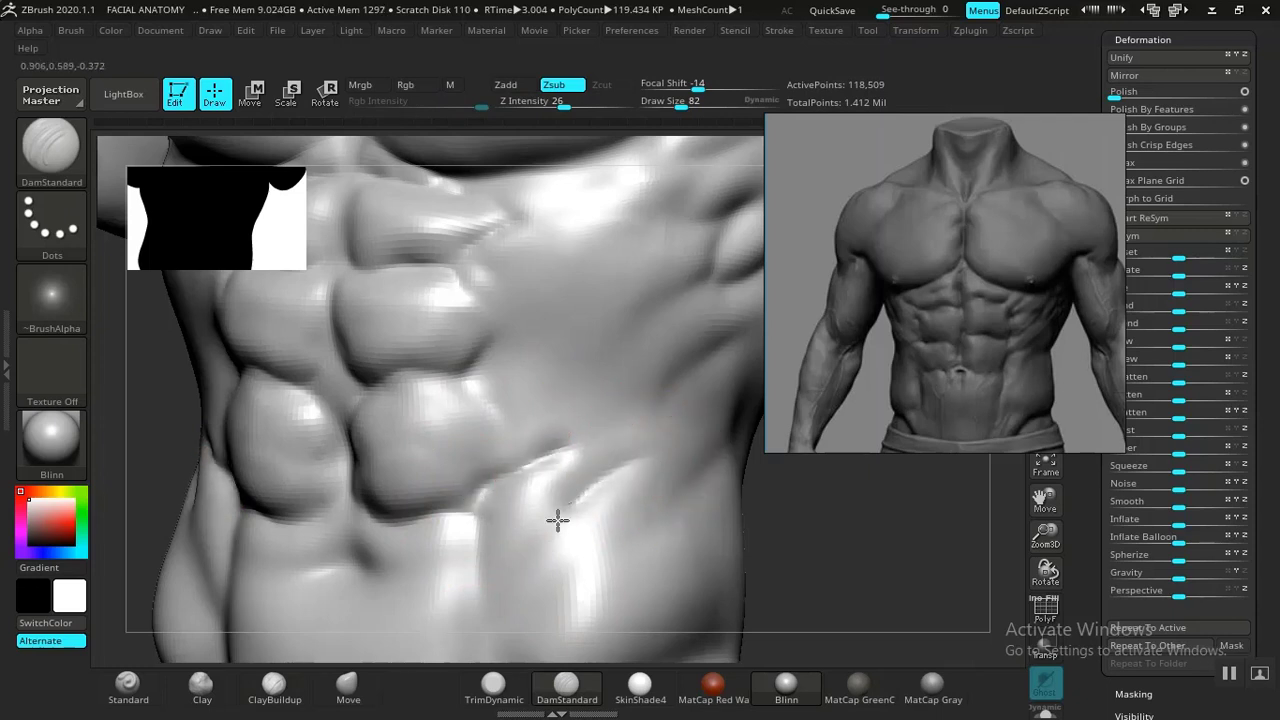
left_click_drag(846, 518, 851, 589, "alt")
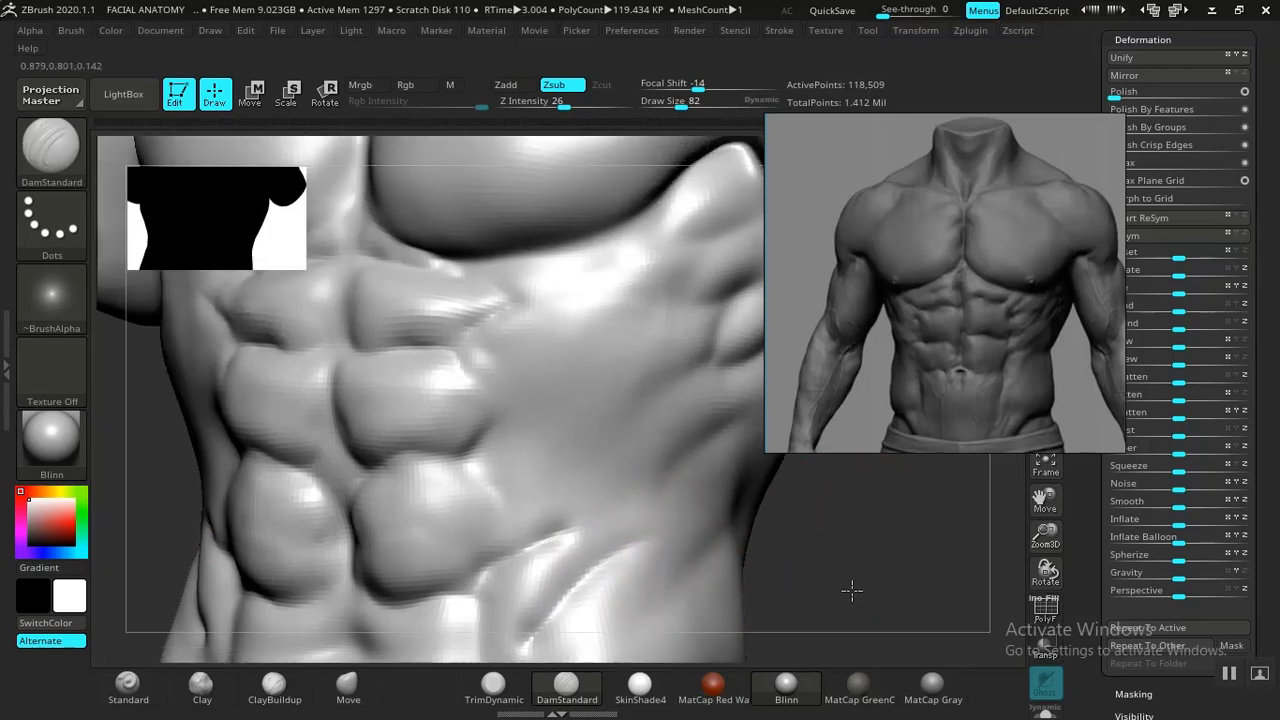
left_click_drag(801, 547, 822, 436, "alt")
left_click_drag(594, 494, 536, 537)
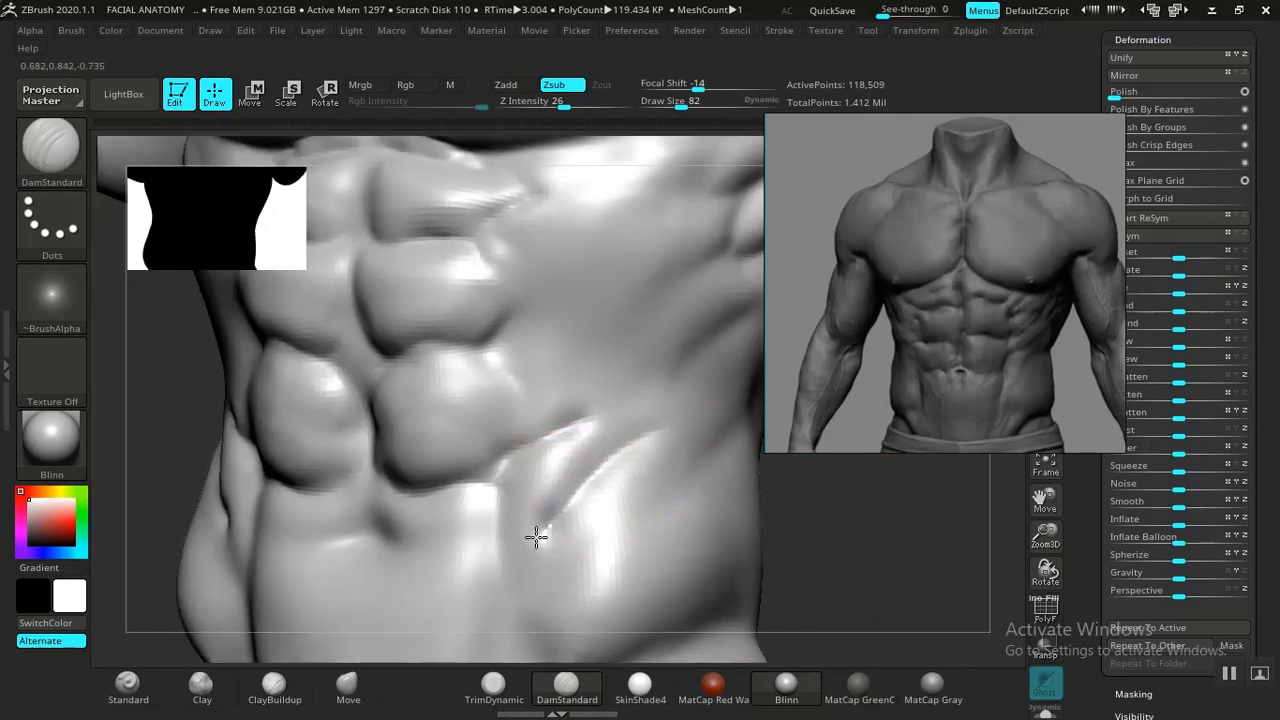
Reshape the diagonal oblique creases with the Move brush, reducing draw size to 58, and switch back to DamStandard
left_click(347, 685)
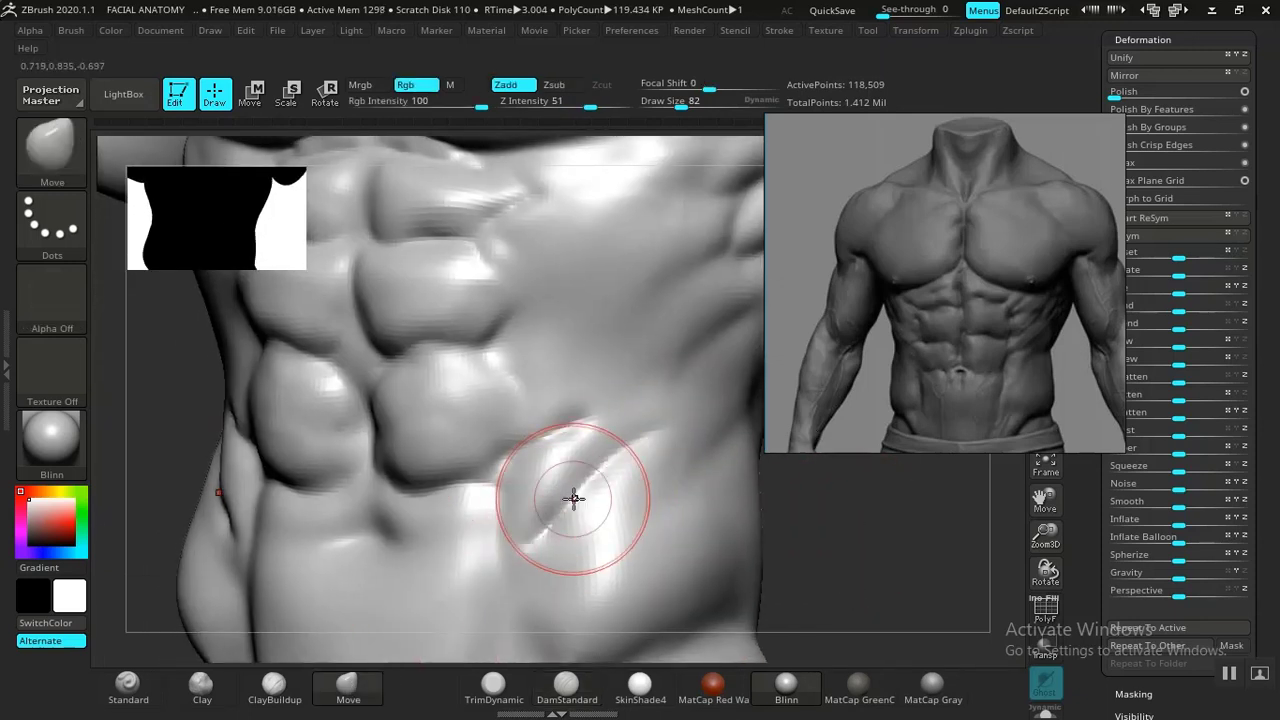
left_click_drag(580, 492, 582, 476)
key("[")
key("[")
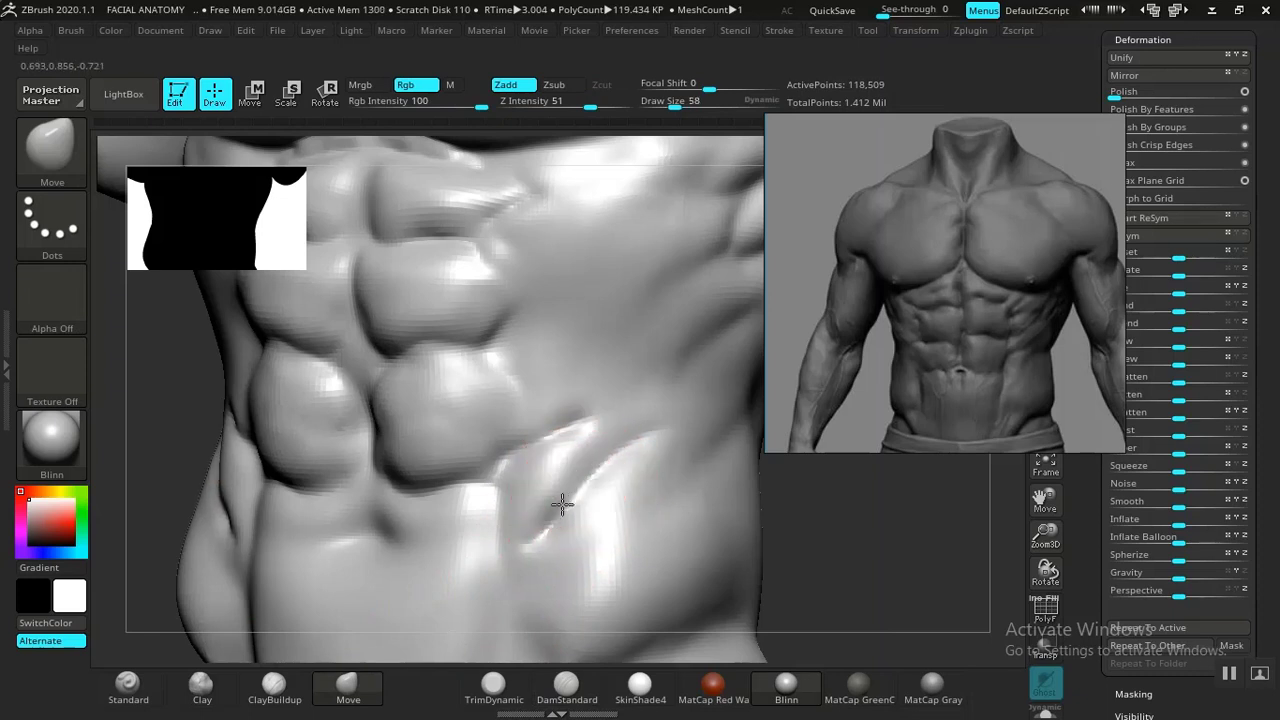
left_click_drag(814, 529, 657, 537)
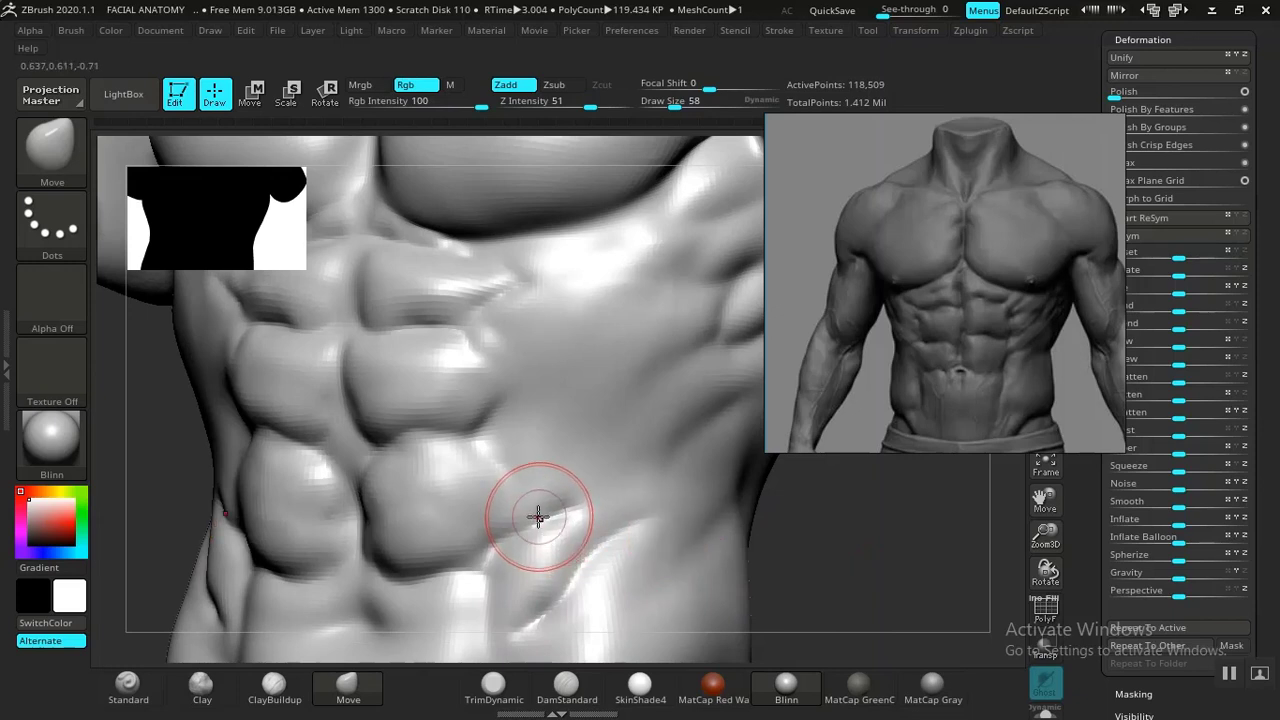
left_click_drag(814, 557, 734, 534)
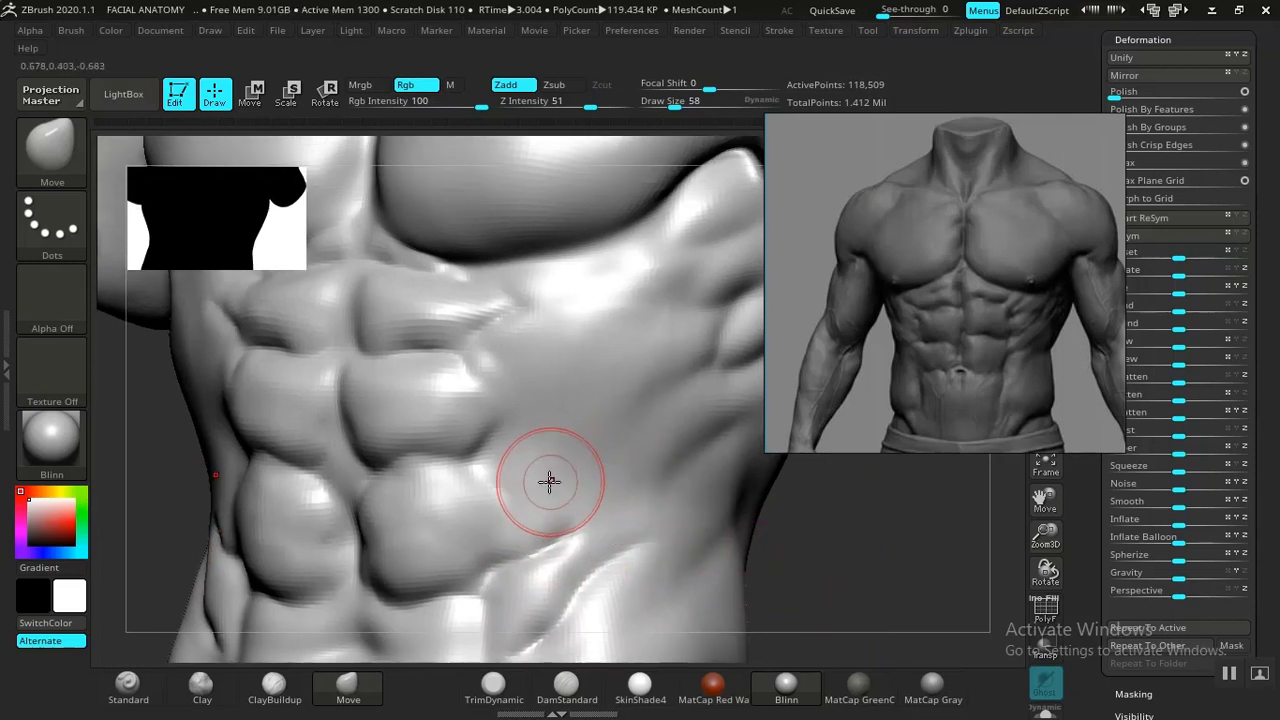
left_click(566, 686)
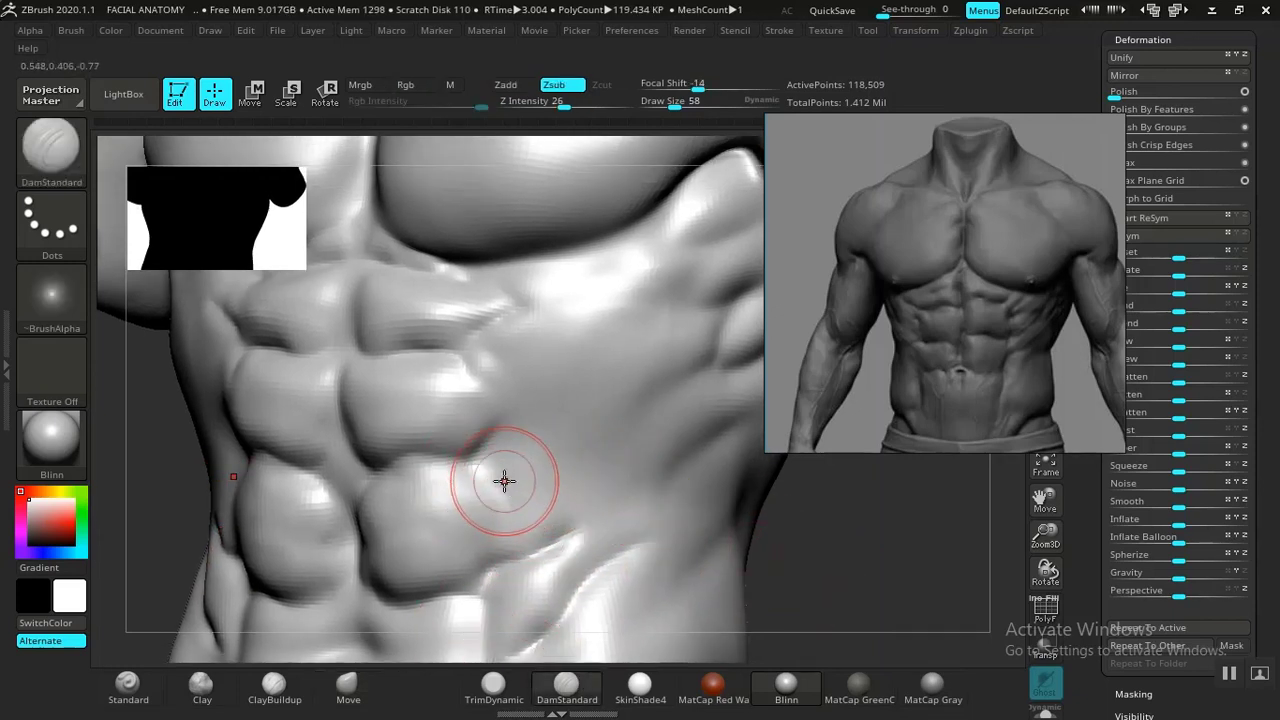
Carve diagonal creases with DamStandard across the side of the torso, from the outer edges of the abdominal segments up toward the ribs
left_click_drag(479, 468, 491, 459)
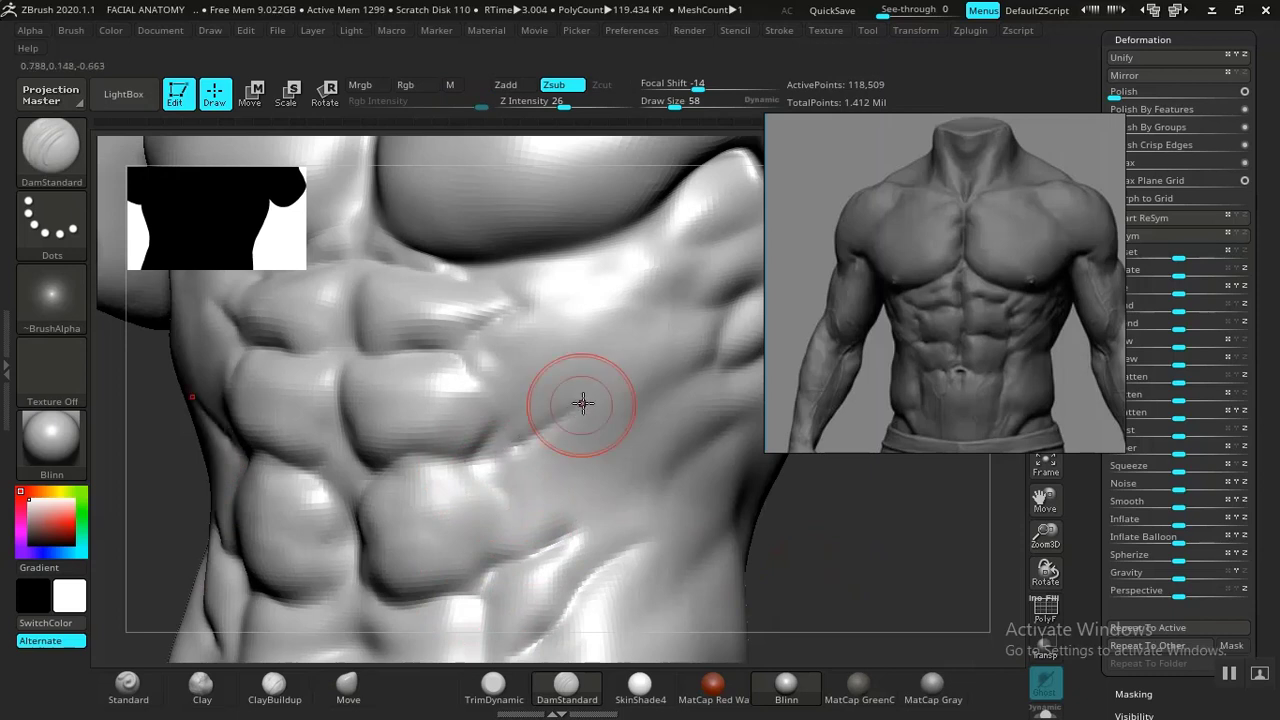
mouse_move(582, 405)
left_mouse_down()
mouse_move(503, 455)
mouse_move(471, 459)
left_mouse_up()
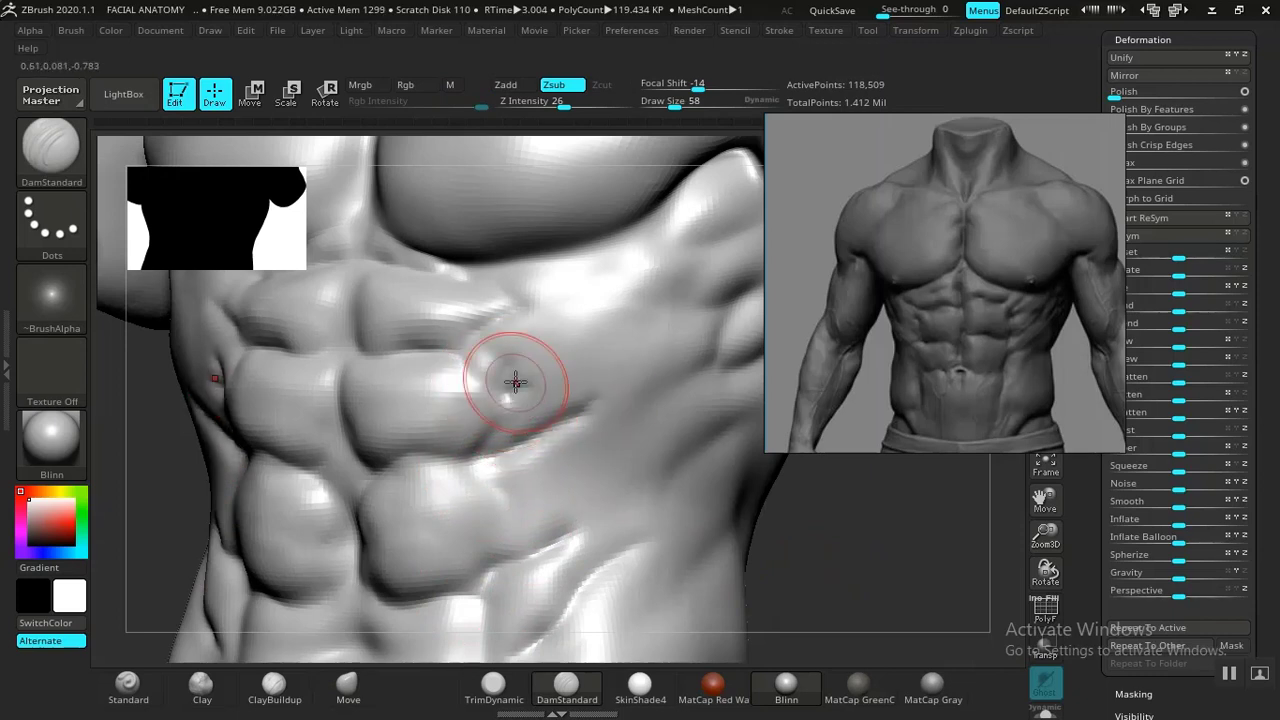
mouse_move(514, 380)
left_mouse_down()
mouse_move(526, 354)
mouse_move(567, 335)
mouse_move(534, 345)
left_mouse_up()
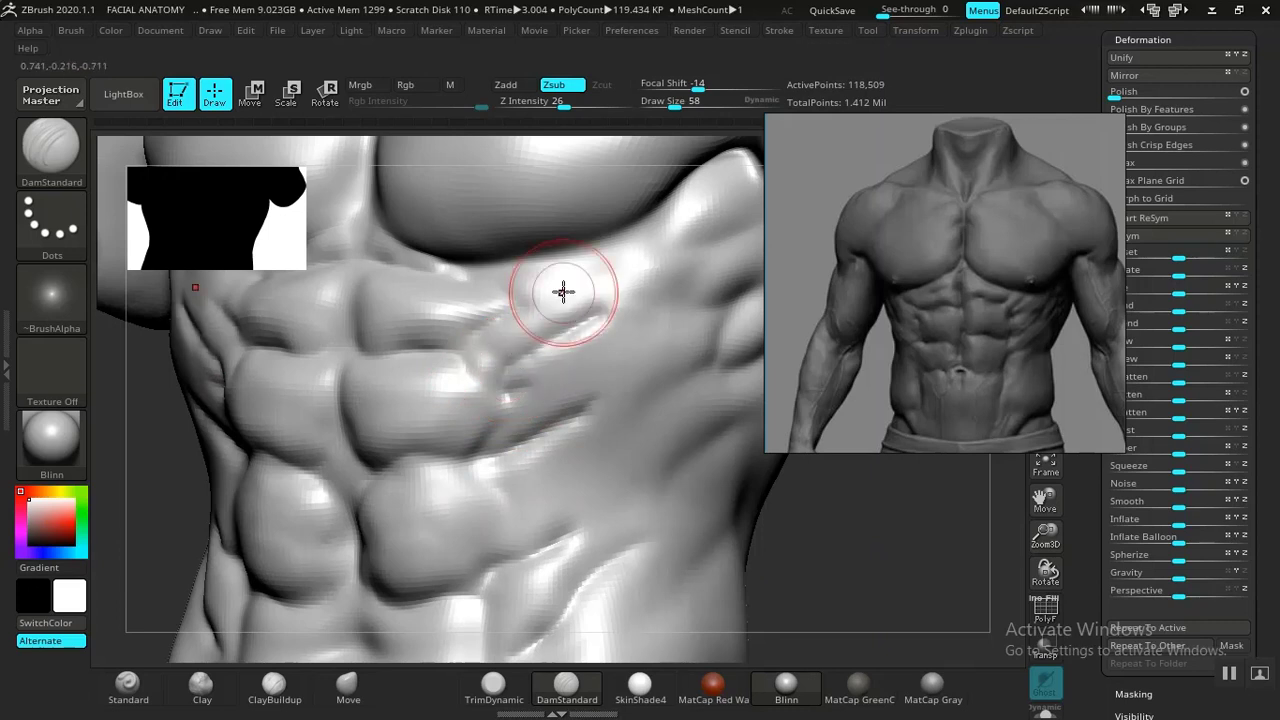
left_click_drag(522, 286, 617, 257)
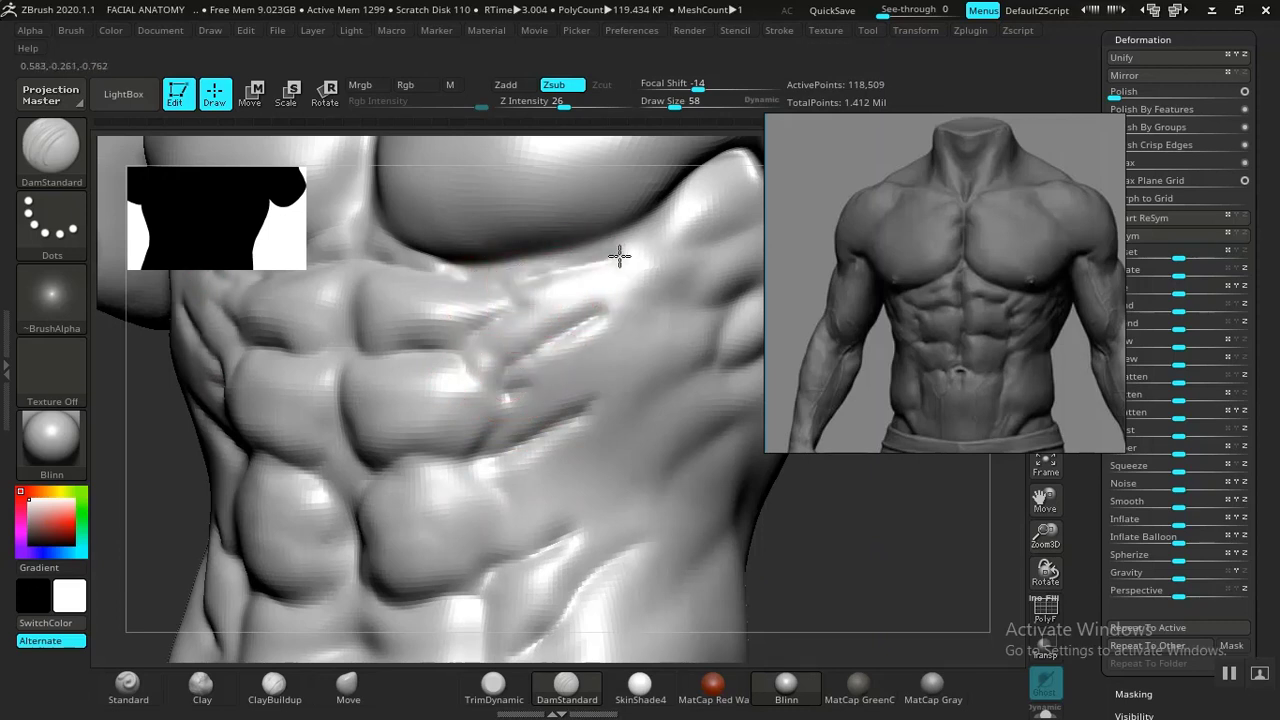
mouse_move(655, 316)
left_mouse_down()
mouse_move(677, 298)
mouse_move(643, 329)
mouse_move(595, 342)
left_mouse_up()
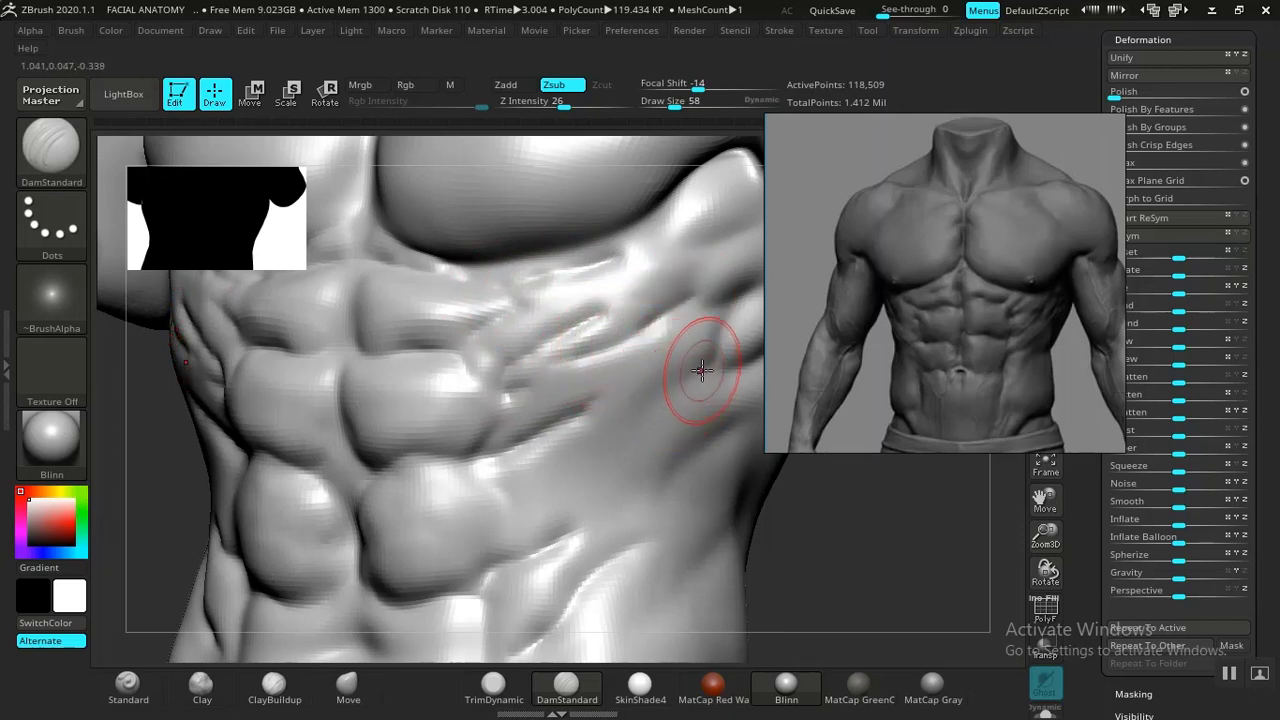
left_click_drag(702, 370, 553, 436)
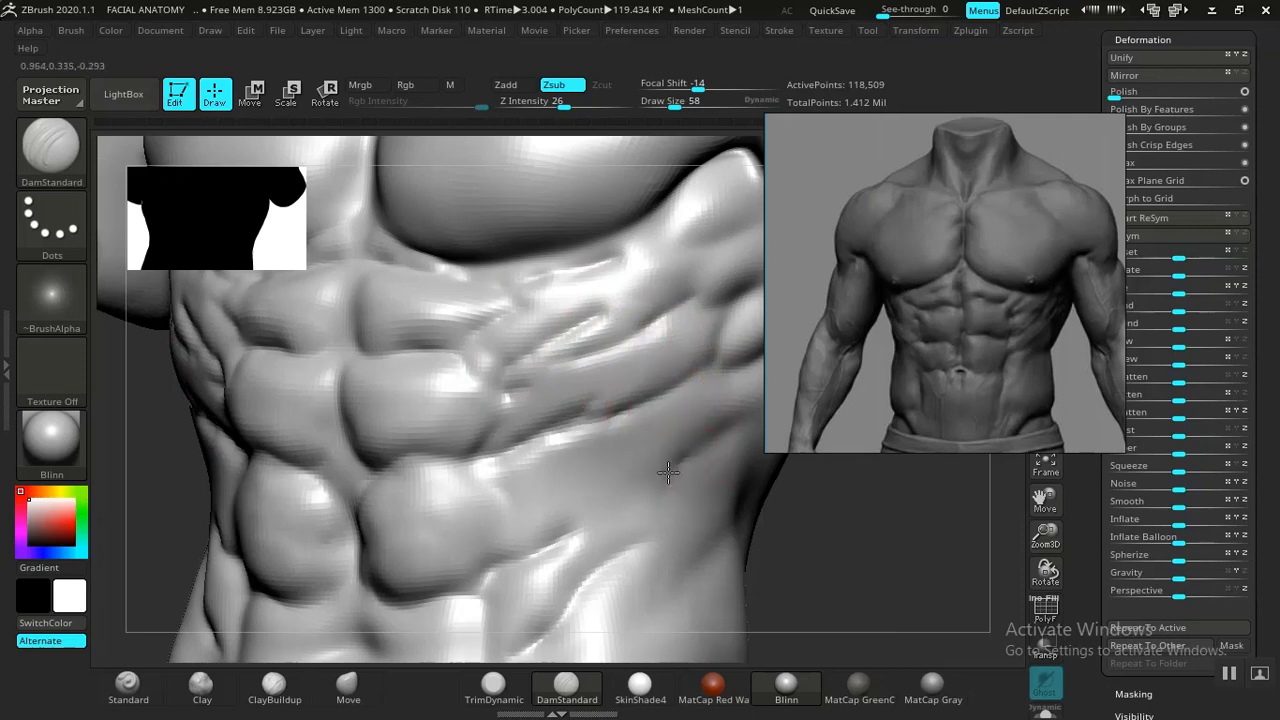
left_click_drag(668, 473, 600, 515)
Reshape the diagonal side creases beside the second pair of abdominal segments with the Move brush and soften them with Smooth
mouse_move(806, 560)
left_mouse_down("alt")
mouse_move(746, 540)
mouse_move(727, 563)
mouse_move(731, 471)
mouse_move(796, 565)
left_mouse_up("alt")
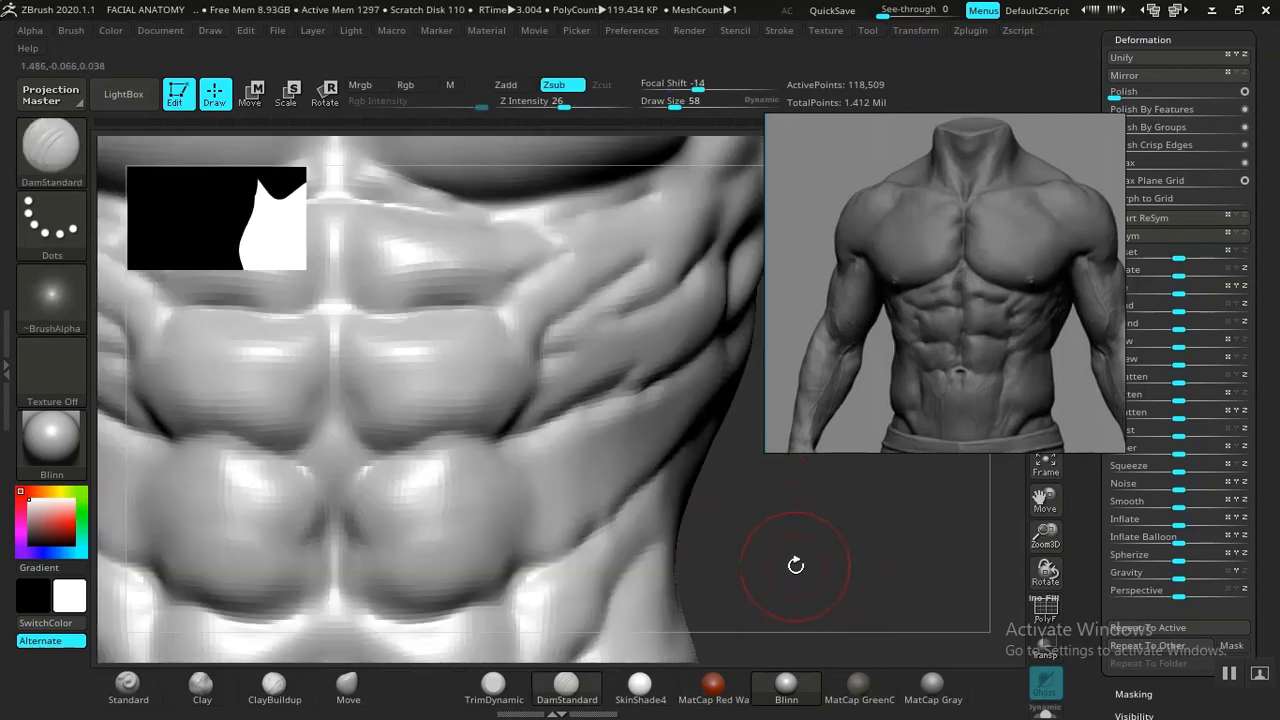
left_click(347, 687)
left_click_drag(709, 591, 614, 394)
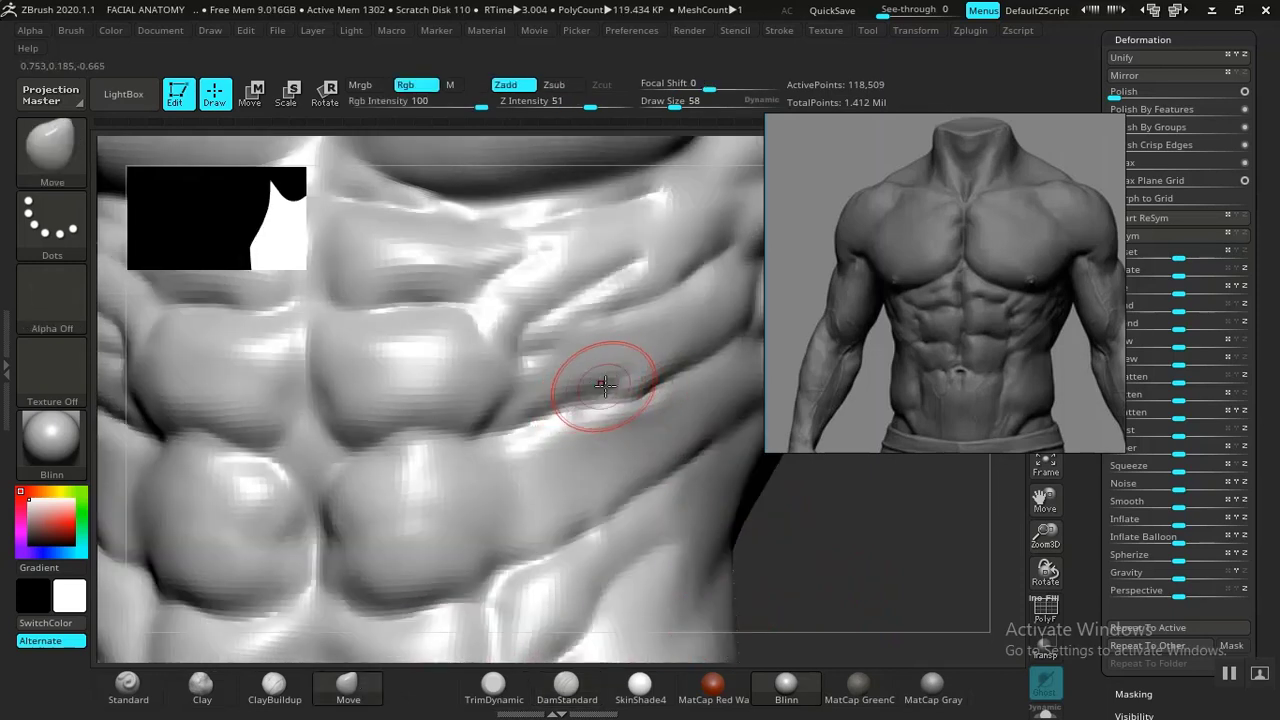
key("shift")
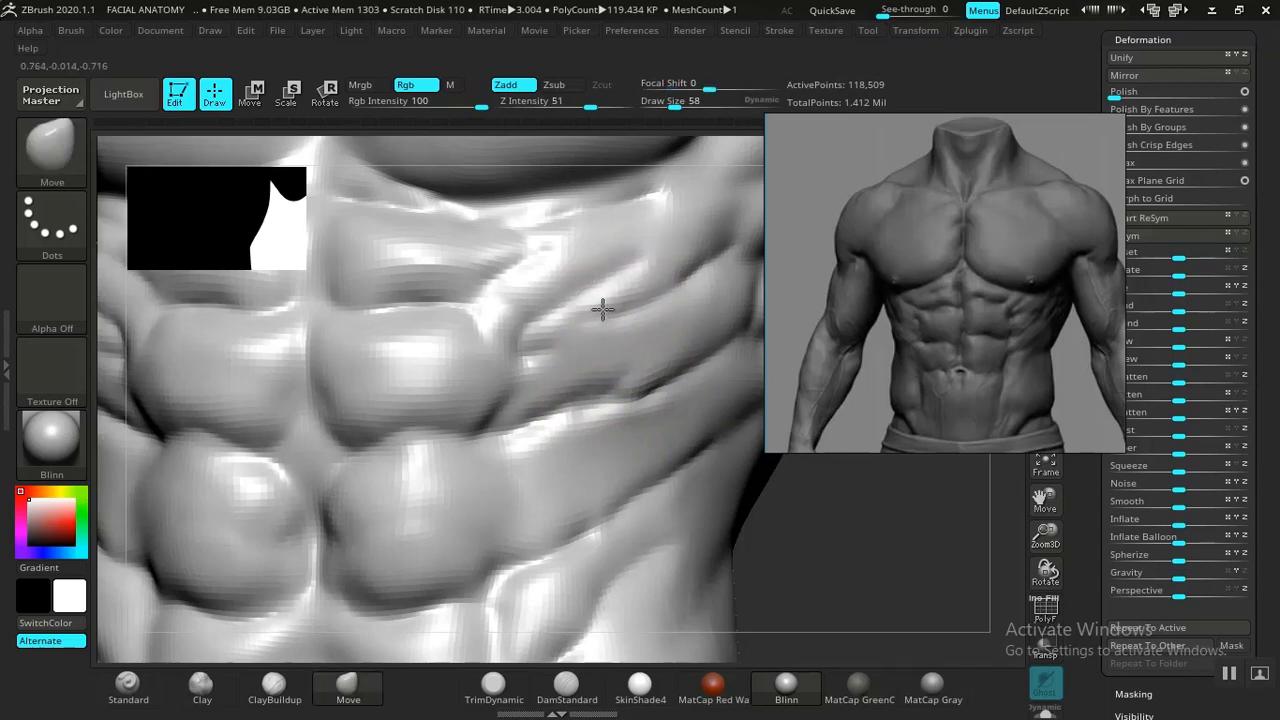
mouse_move(789, 550)
left_mouse_down()
mouse_move(760, 471)
mouse_move(760, 508)
mouse_move(737, 480)
mouse_move(777, 603)
mouse_move(760, 620)
left_mouse_up()
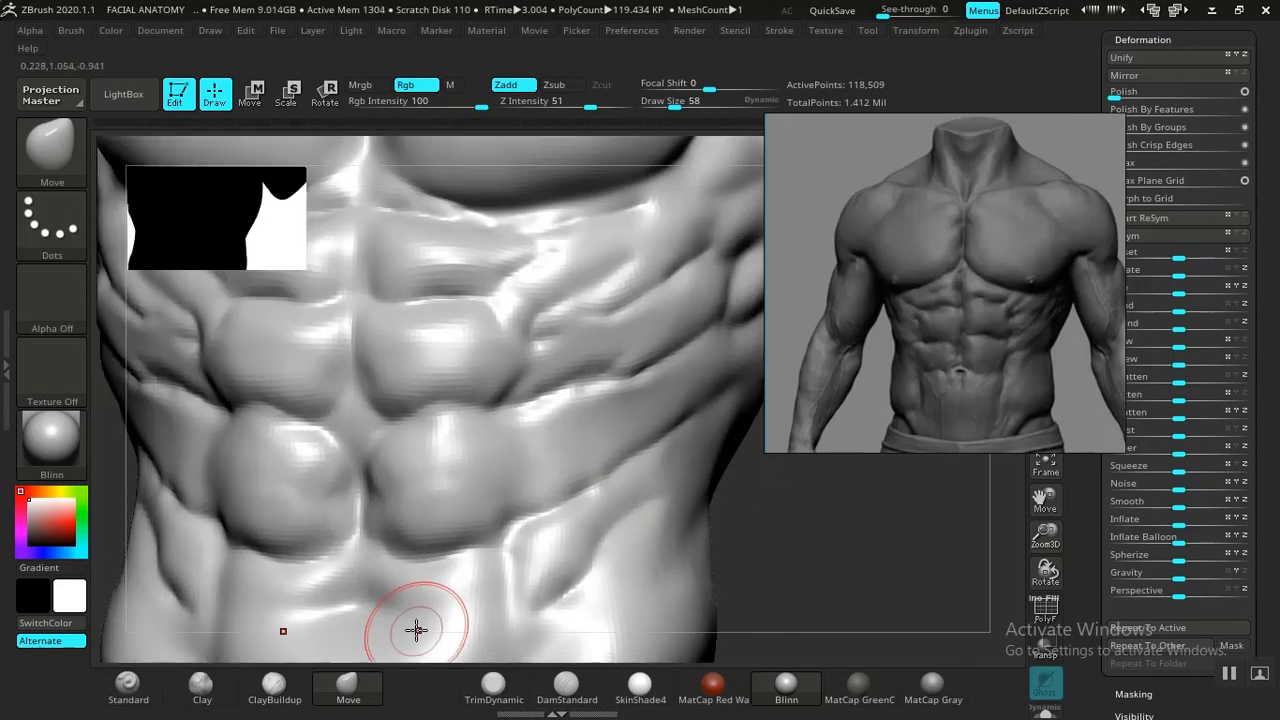
Sharpen the outer edges of the abdominal segments with DamStandard and extend the groove down along the lower abdomen
left_click(581, 688)
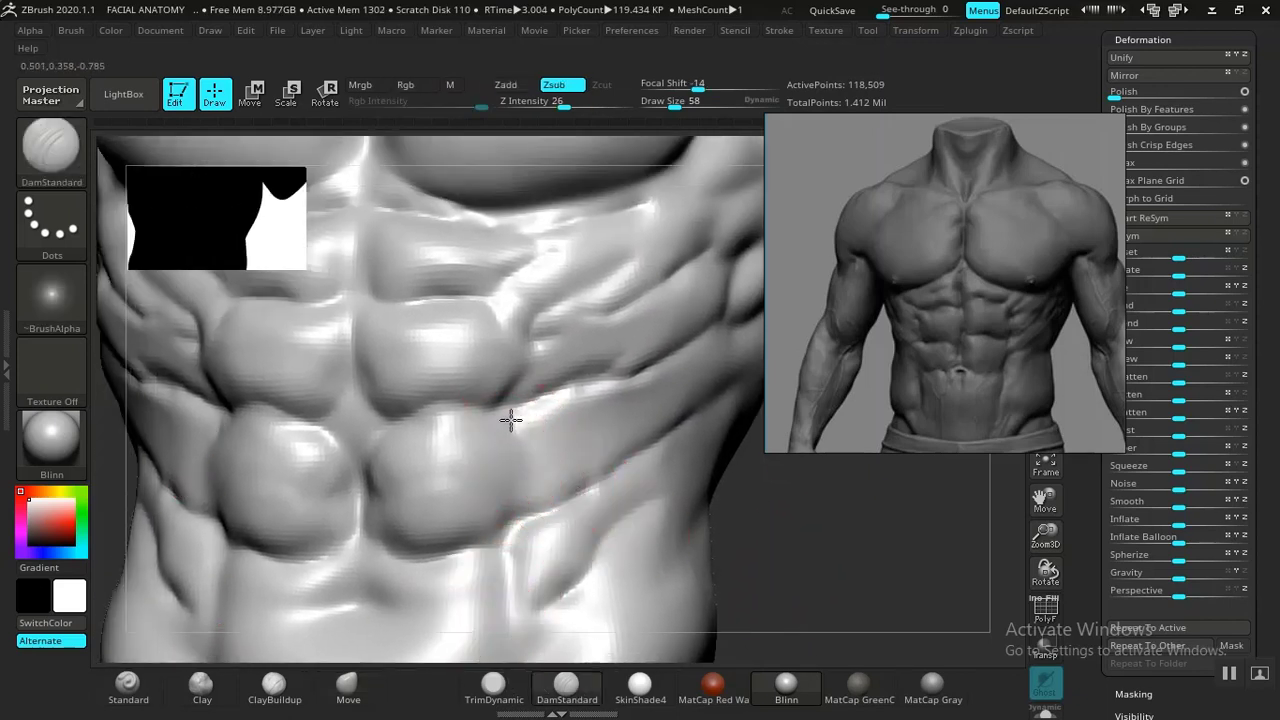
left_click_drag(503, 534, 520, 372)
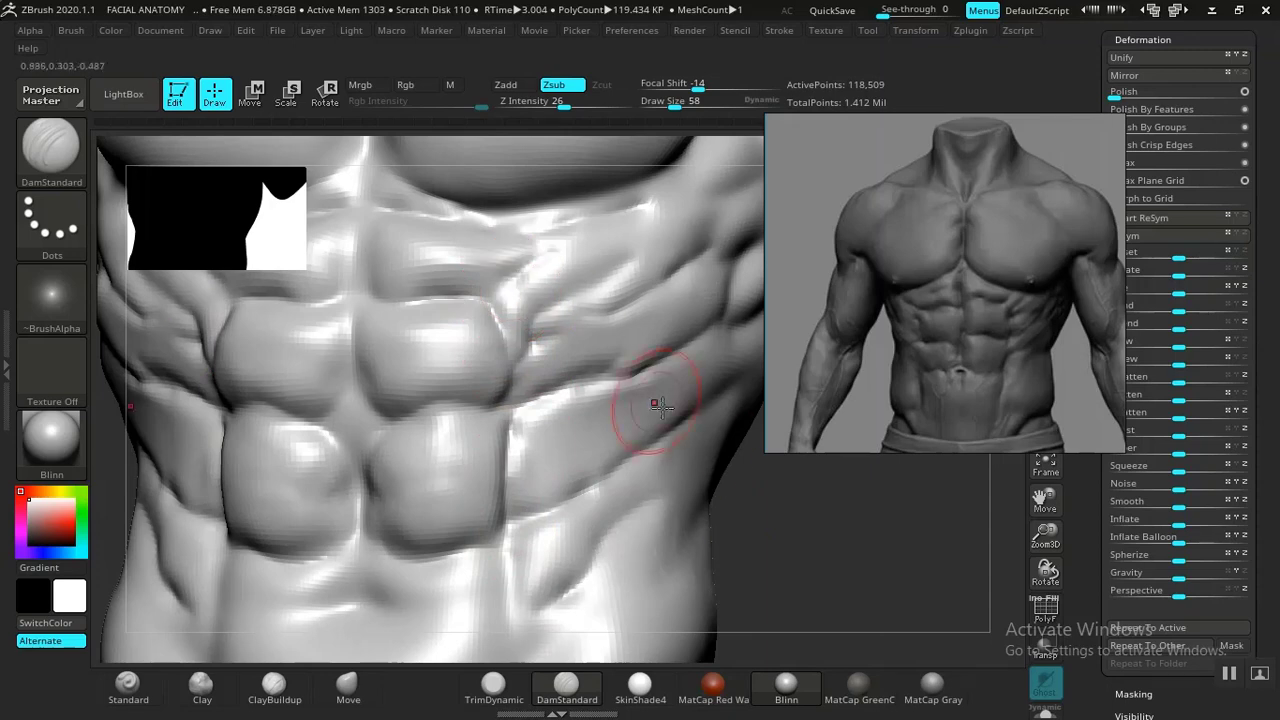
left_click_drag(807, 539, 849, 367, "alt")
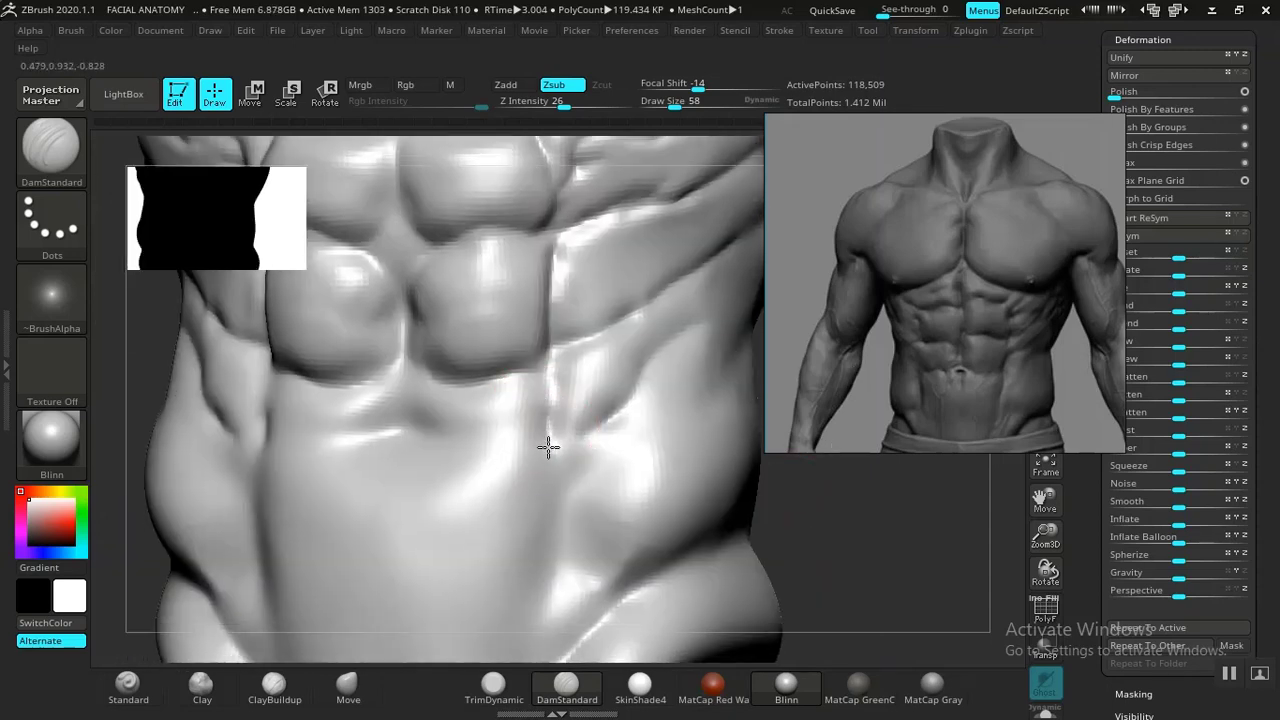
left_click_drag(817, 555, 621, 515)
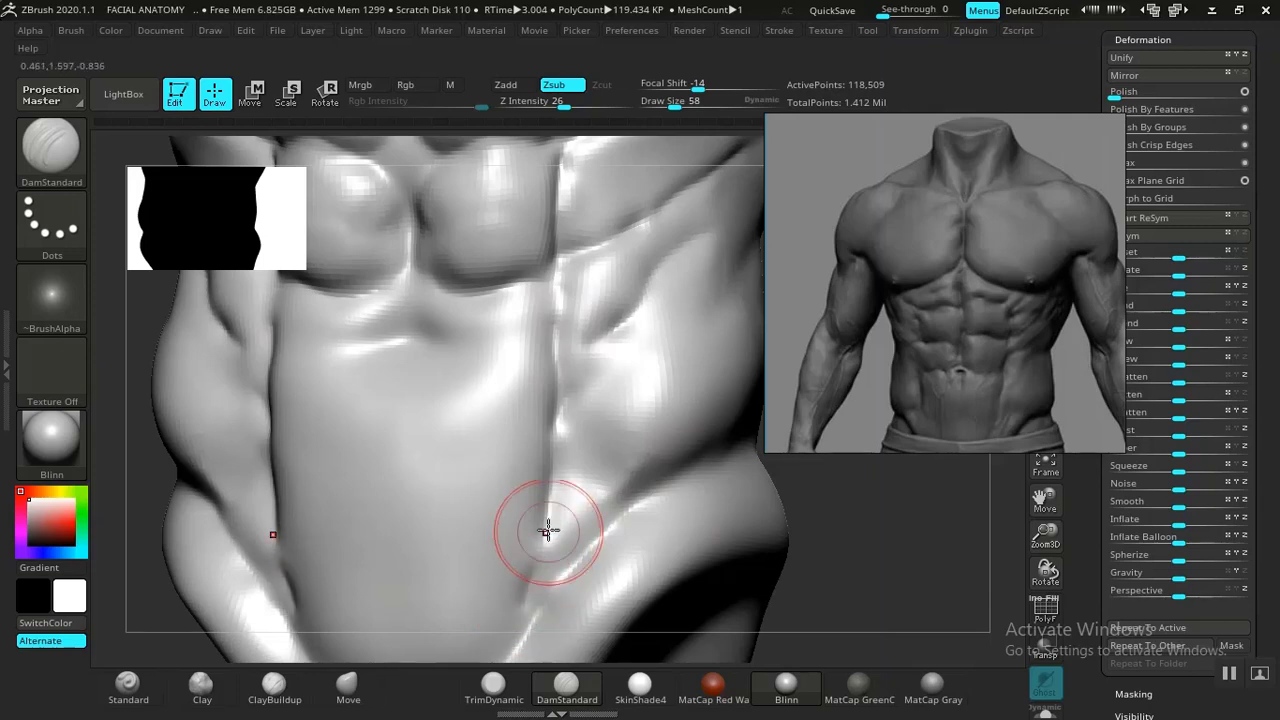
key("f")
left_click_drag(712, 469, 797, 548, "alt")
key("f")
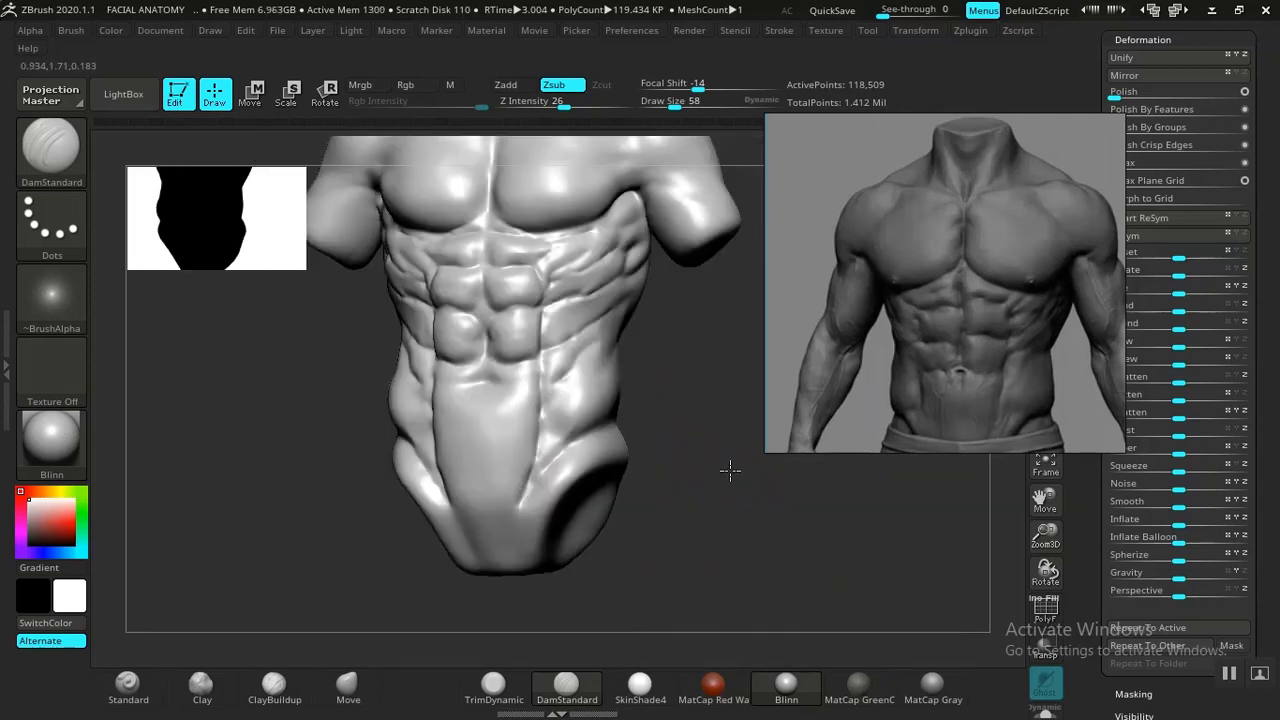
Carve short creases beside the upper sternum with DamStandard, then blend them into the chest using the Clay and Smooth brushes
mouse_move(731, 466)
left_mouse_down()
mouse_move(703, 466)
mouse_move(722, 461)
mouse_move(677, 434)
mouse_move(714, 457)
mouse_move(799, 572)
mouse_move(743, 506)
mouse_move(723, 514)
mouse_move(743, 517)
mouse_move(796, 628)
mouse_move(671, 257)
mouse_move(666, 277)
mouse_move(711, 307)
mouse_move(518, 393)
left_mouse_up()
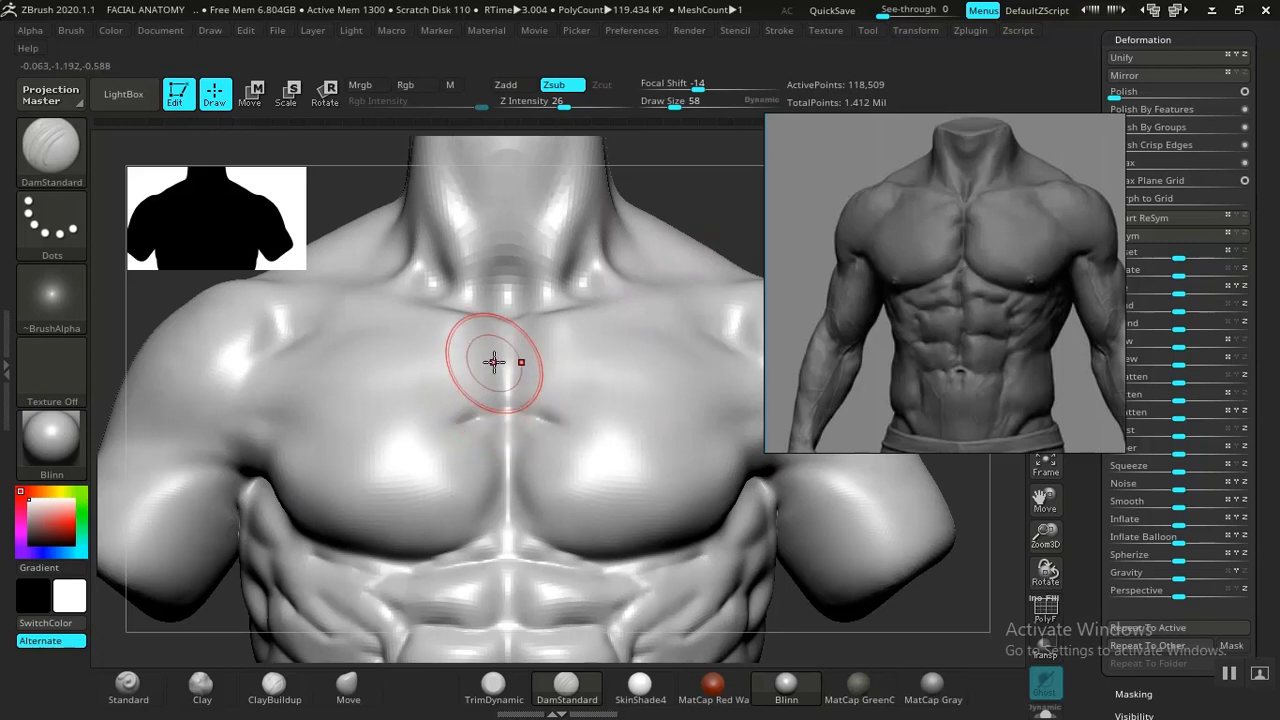
left_click_drag(462, 356, 447, 363)
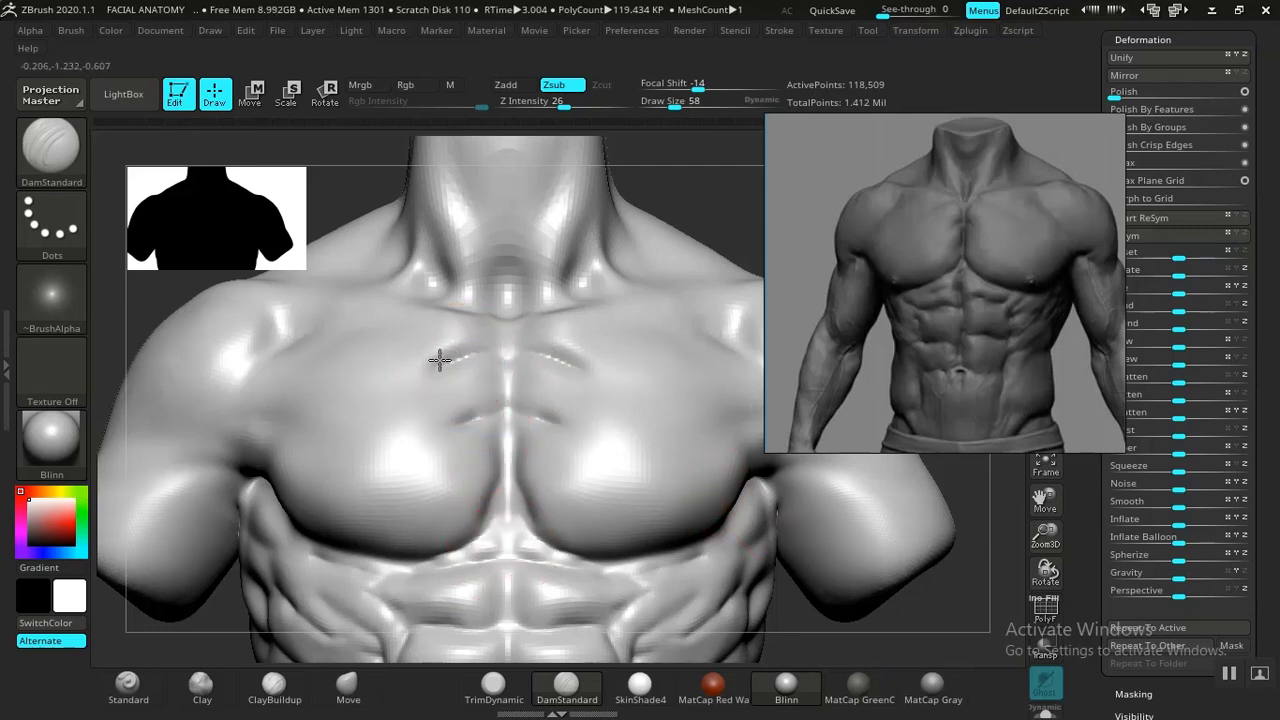
left_click(201, 686)
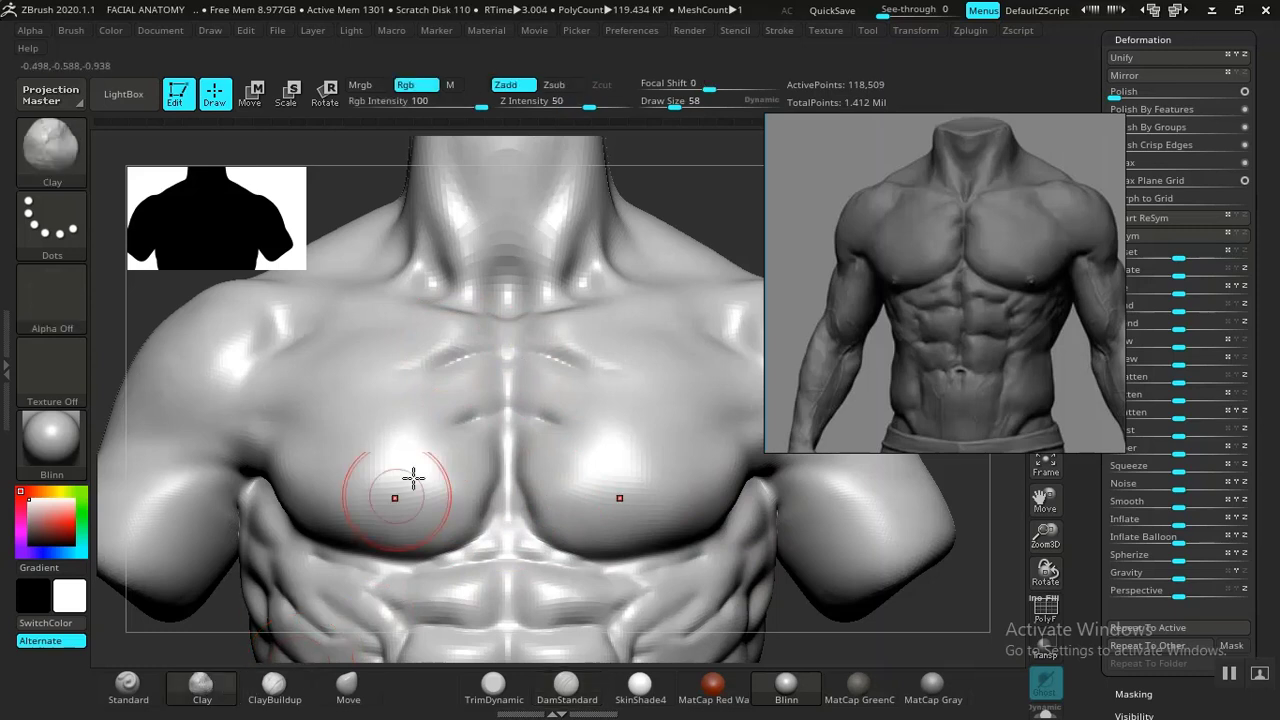
key("shift")
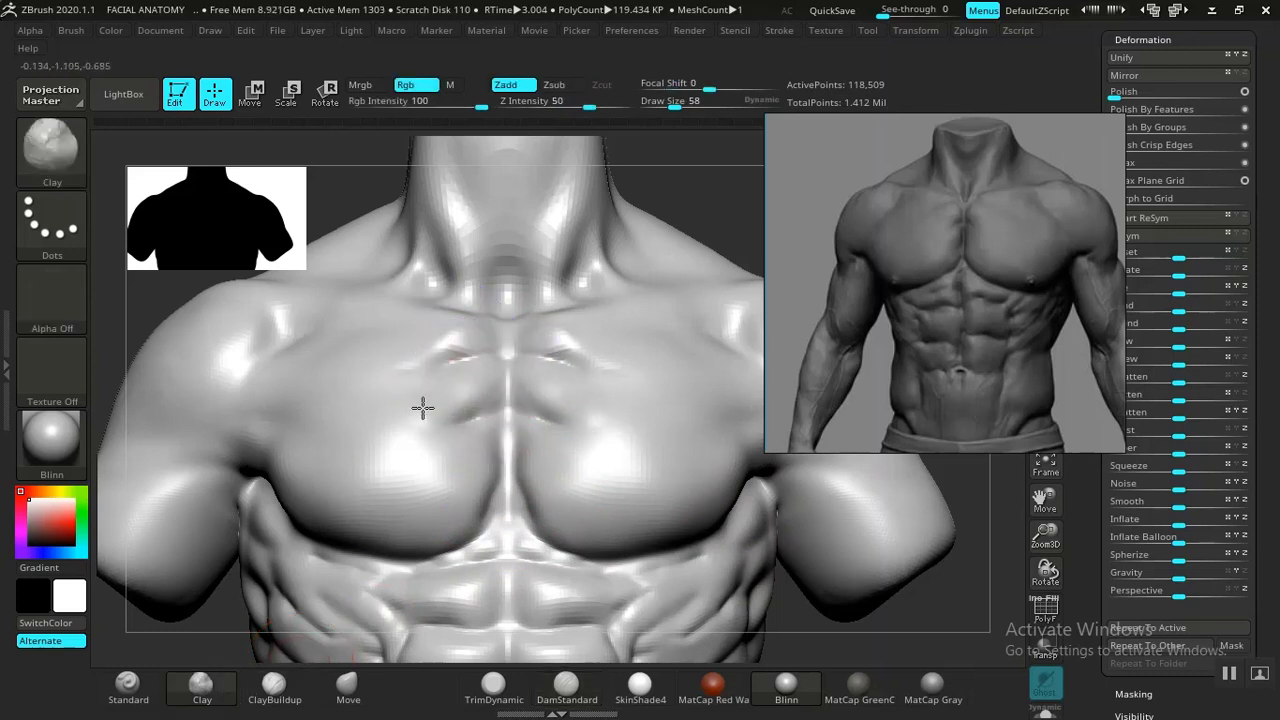
key("shift")
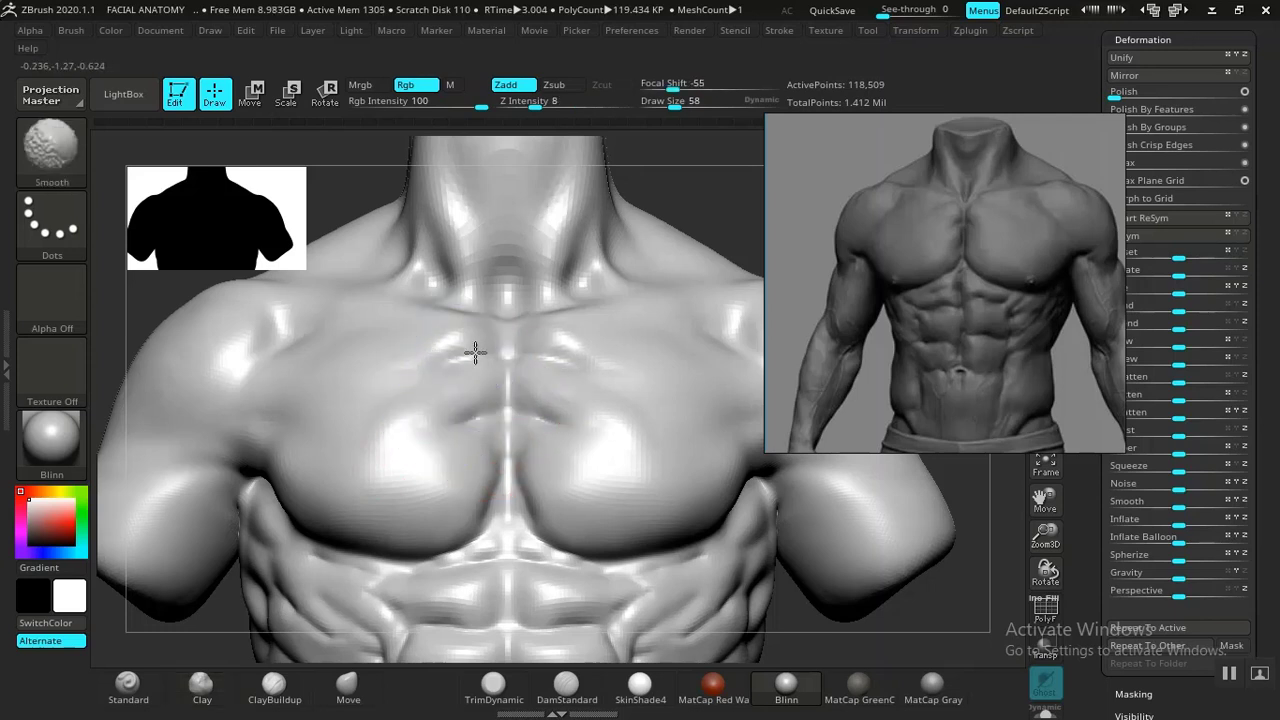
key("shift")
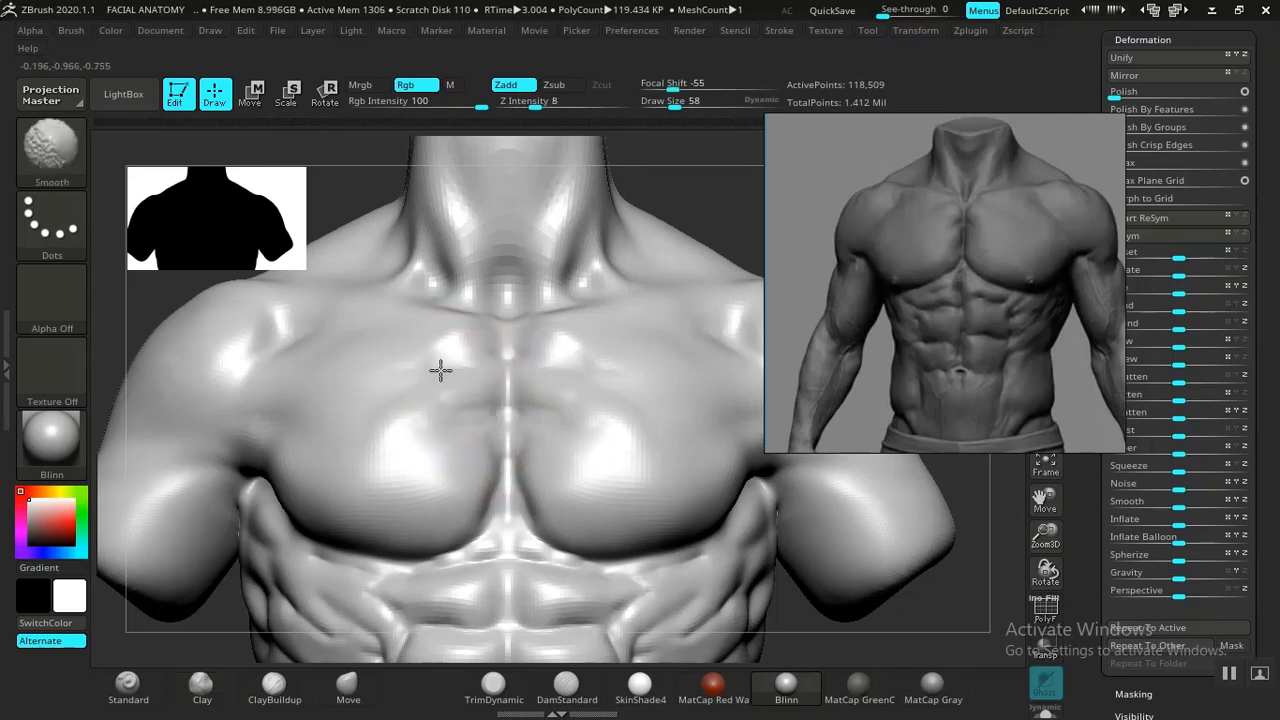
Adjust the outer contour of the abdominal segments with the Move brush and raise the draw size to 74
mouse_move(947, 617)
left_mouse_down()
mouse_move(790, 540)
mouse_move(831, 565)
mouse_move(783, 583)
mouse_move(829, 580)
mouse_move(838, 552)
mouse_move(797, 534)
mouse_move(783, 486)
mouse_move(771, 619)
mouse_move(777, 594)
mouse_move(851, 614)
mouse_move(623, 434)
left_mouse_up()
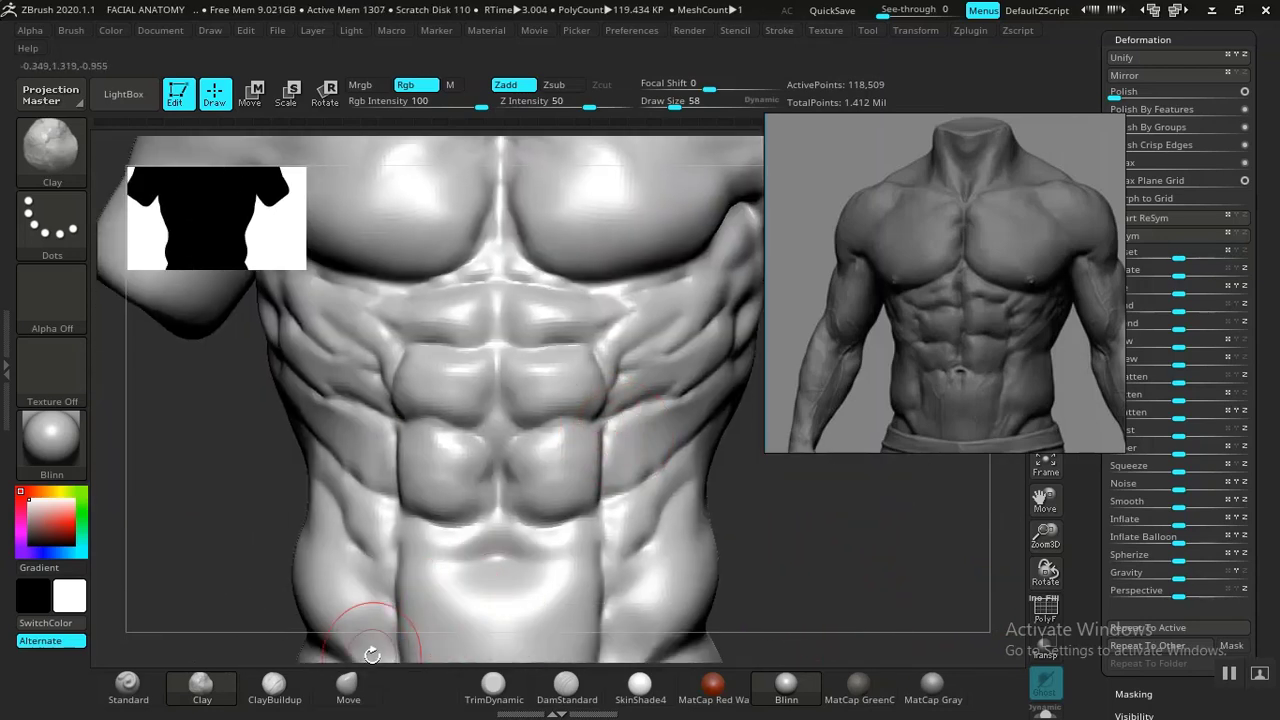
left_click(348, 685)
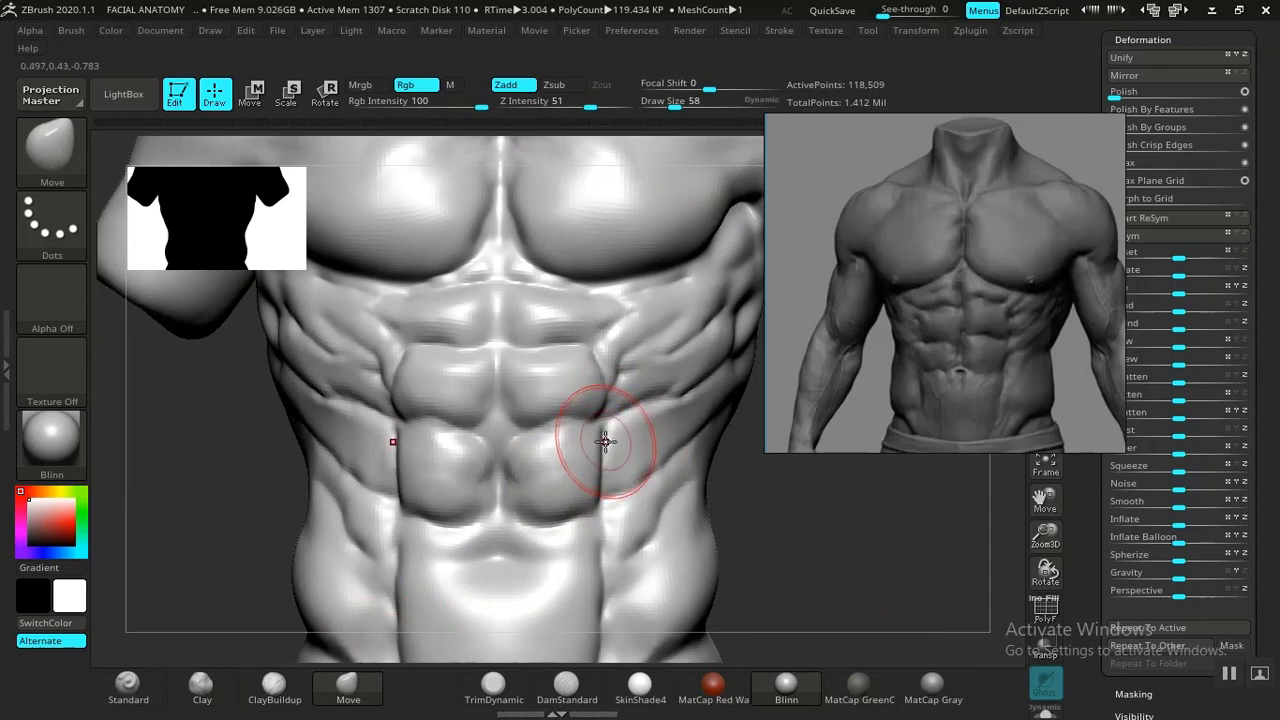
key("bracketright")
key("bracketright")
Mask the torso below the abdominal segments with a lasso, blur the mask edge, and invert it to protect the upper body
left_click_drag(762, 515, 708, 452, "alt")
left_click_drag(707, 506, 704, 542, "alt")
mouse_move(290, 564)
left_mouse_down("ctrl")
mouse_move(360, 634)
mouse_move(743, 550)
mouse_move(651, 380)
mouse_move(300, 395)
left_mouse_up("ctrl")
left_click(511, 480, "ctrl")
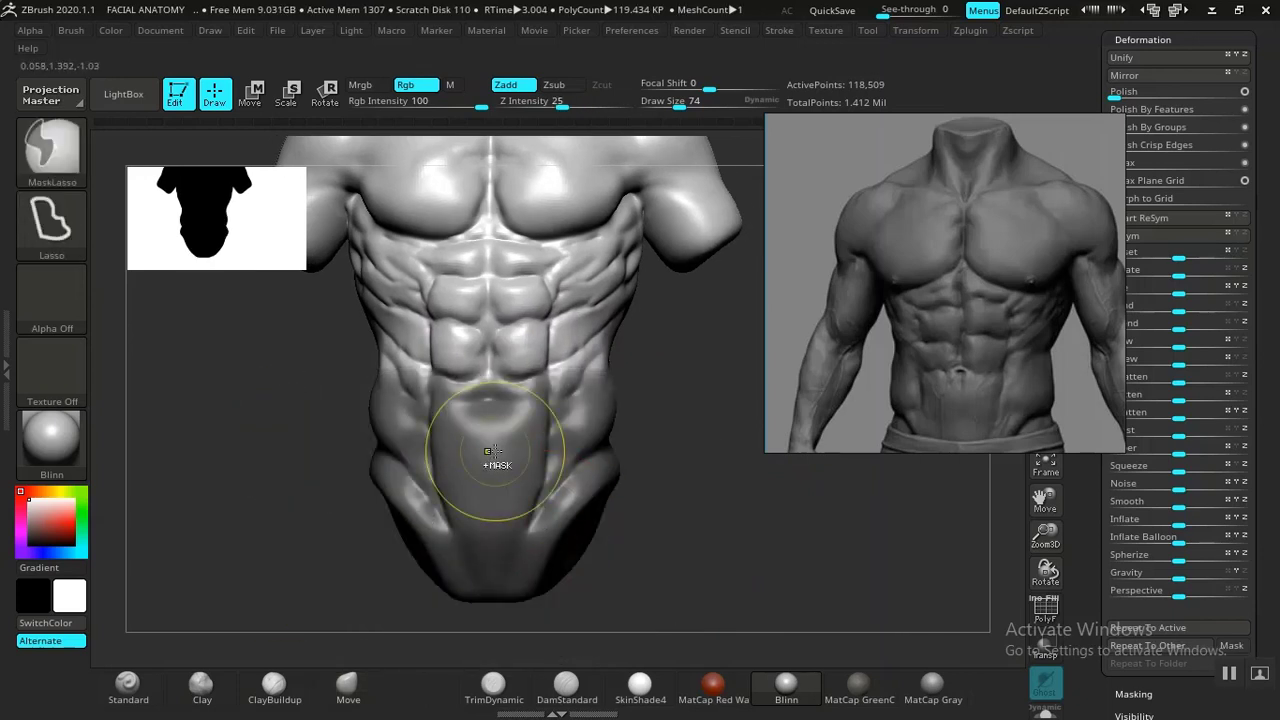
left_click(652, 472, "ctrl")
Center the transform gizmo on the unmasked lower torso, shorten that area vertically and shift it up, and return to draw mode
key("e")
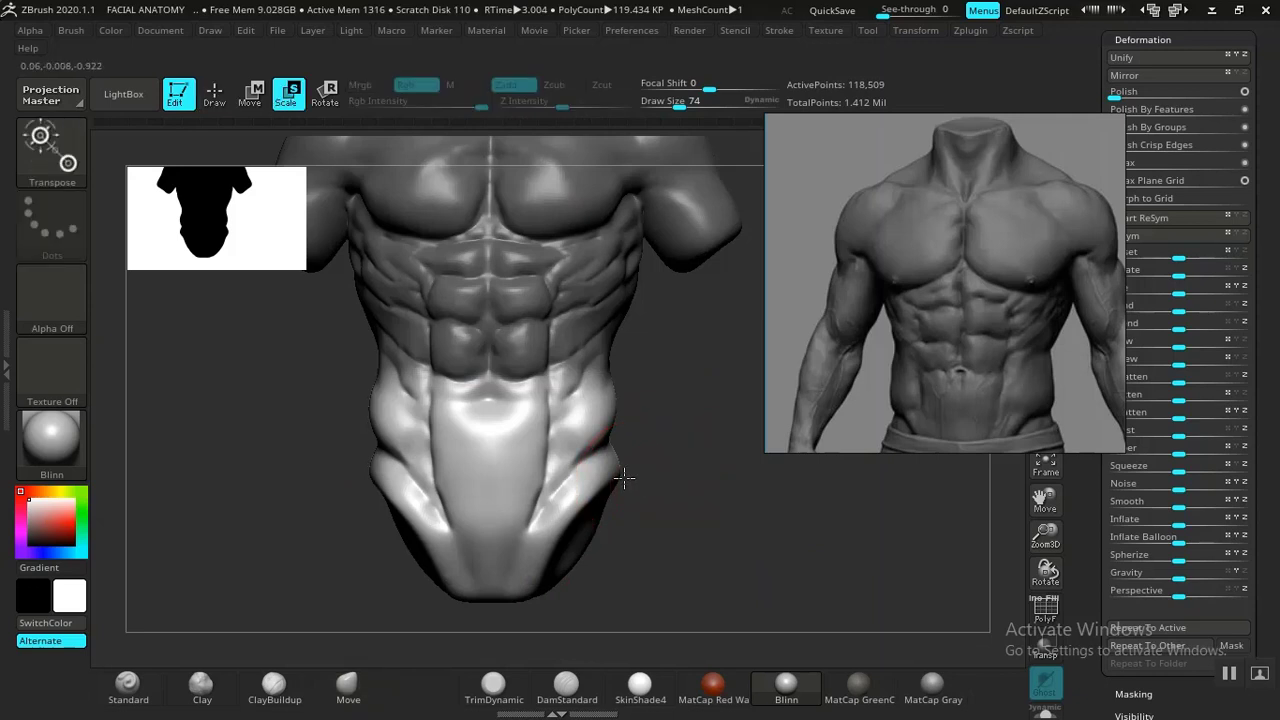
key("w")
key("y")
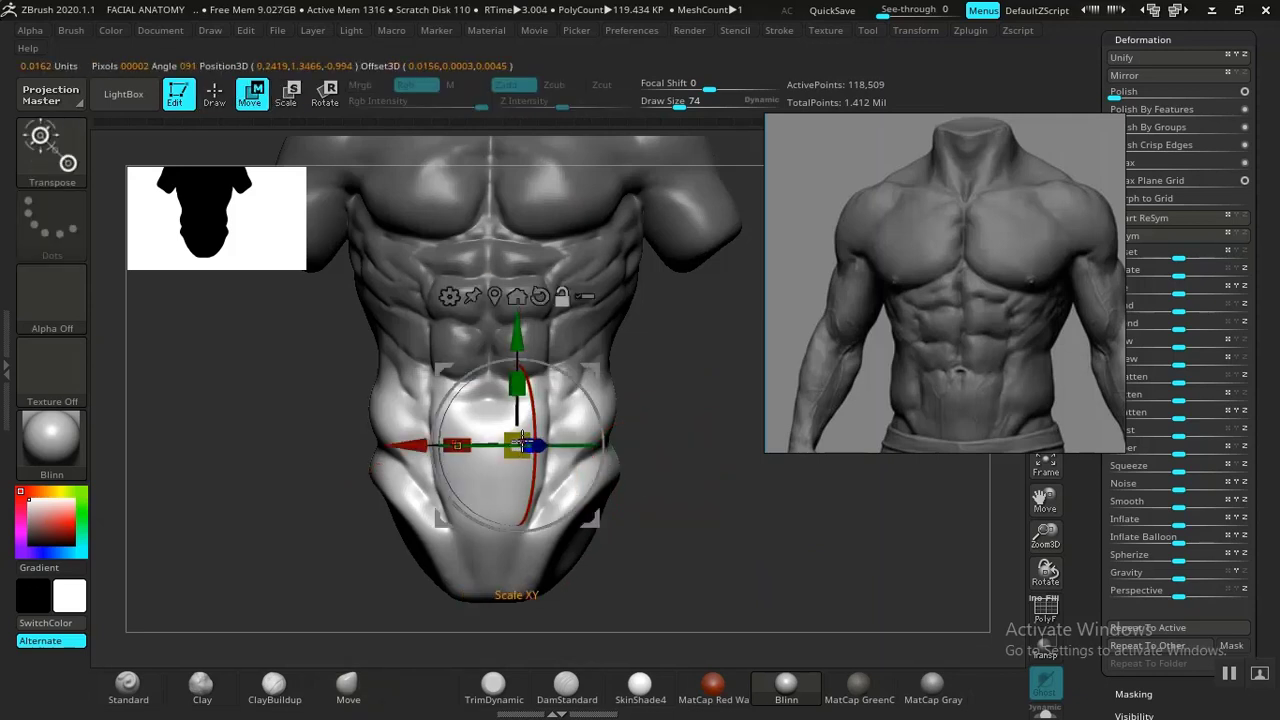
left_click_drag(527, 328, 497, 291)
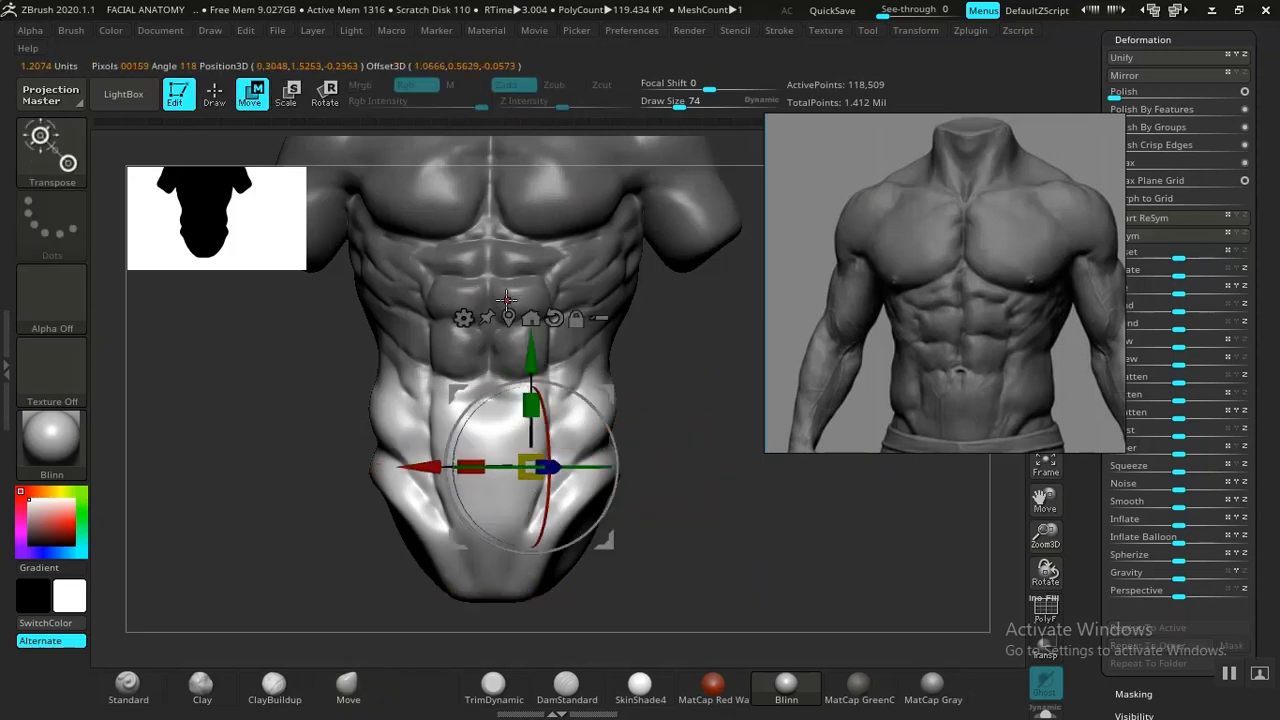
left_click(508, 318)
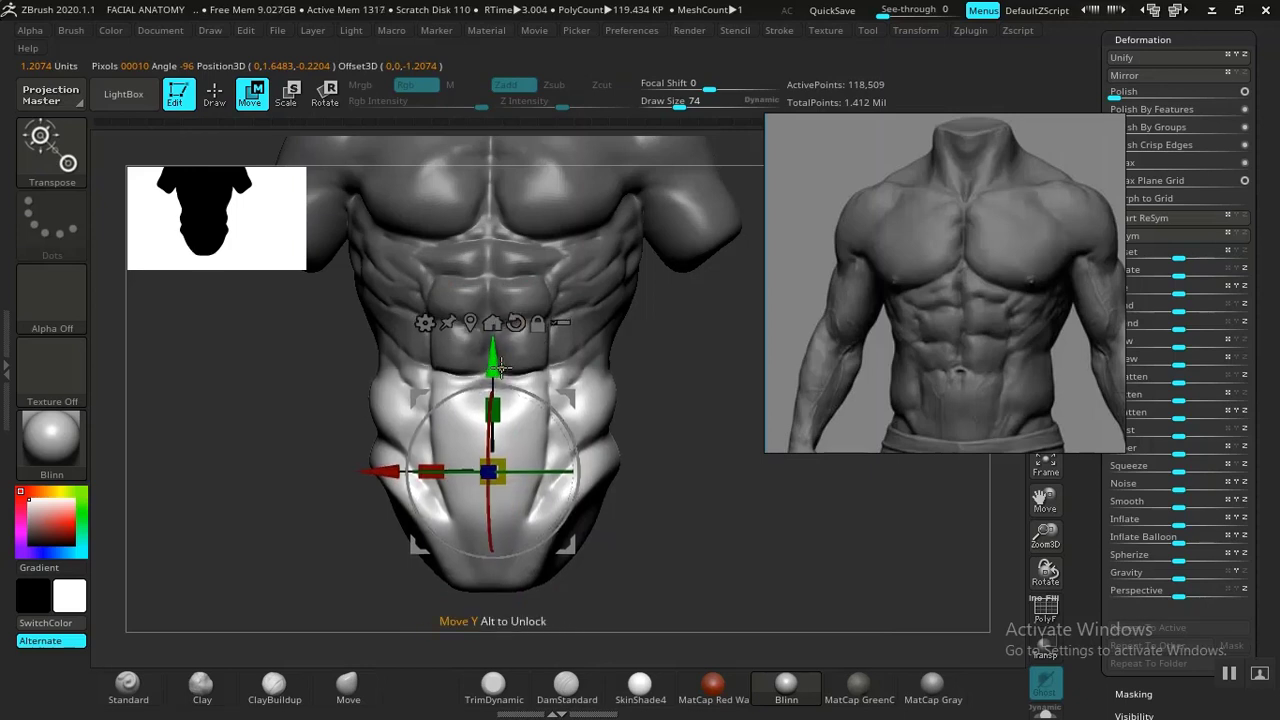
left_click_drag(507, 410, 507, 430)
left_click_drag(492, 370, 492, 355)
mouse_move(708, 488)
left_mouse_down("alt")
mouse_move(651, 426)
mouse_move(751, 560)
mouse_move(752, 598)
mouse_move(743, 554)
left_mouse_up("alt")
key("q")
Try to soften the collarbone and upper sternum creases with the Standard brush, then undo the stroke
left_click_drag(670, 499, 697, 557, "alt")
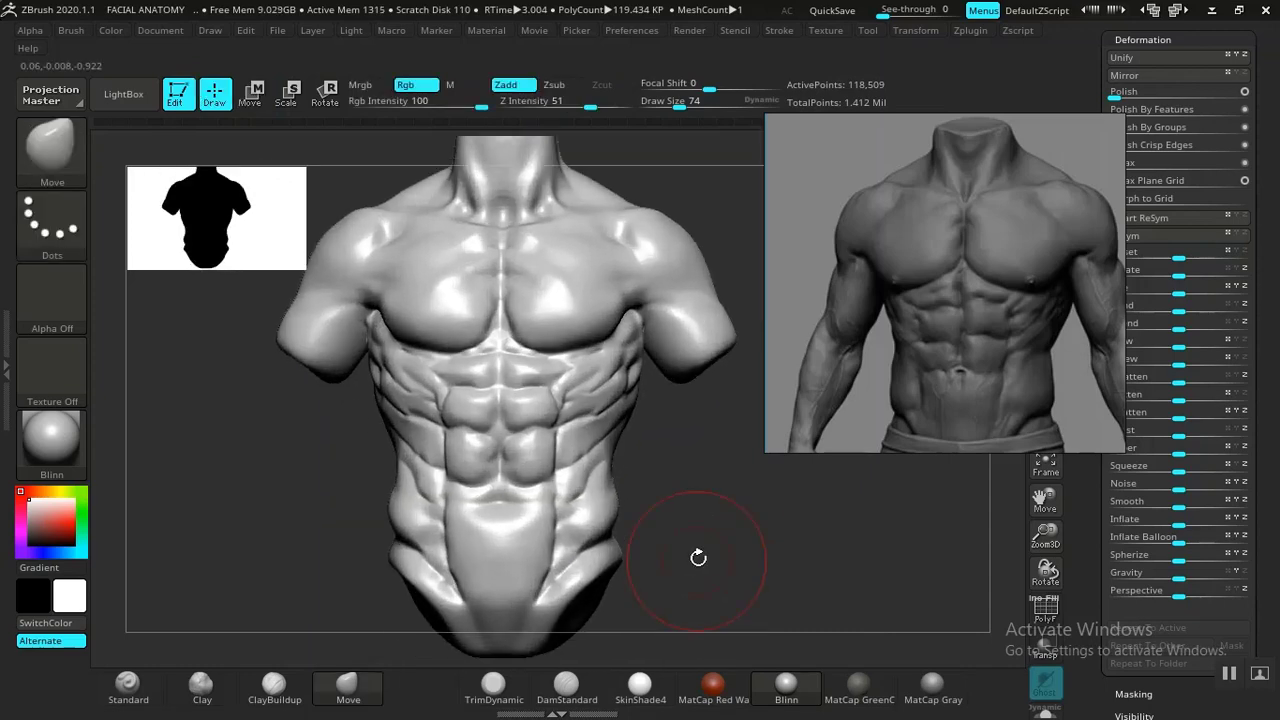
mouse_move(745, 515)
left_mouse_down("alt")
mouse_move(720, 524)
mouse_move(748, 600)
mouse_move(763, 594)
mouse_move(774, 617)
mouse_move(761, 514)
mouse_move(775, 631)
left_mouse_up("alt")
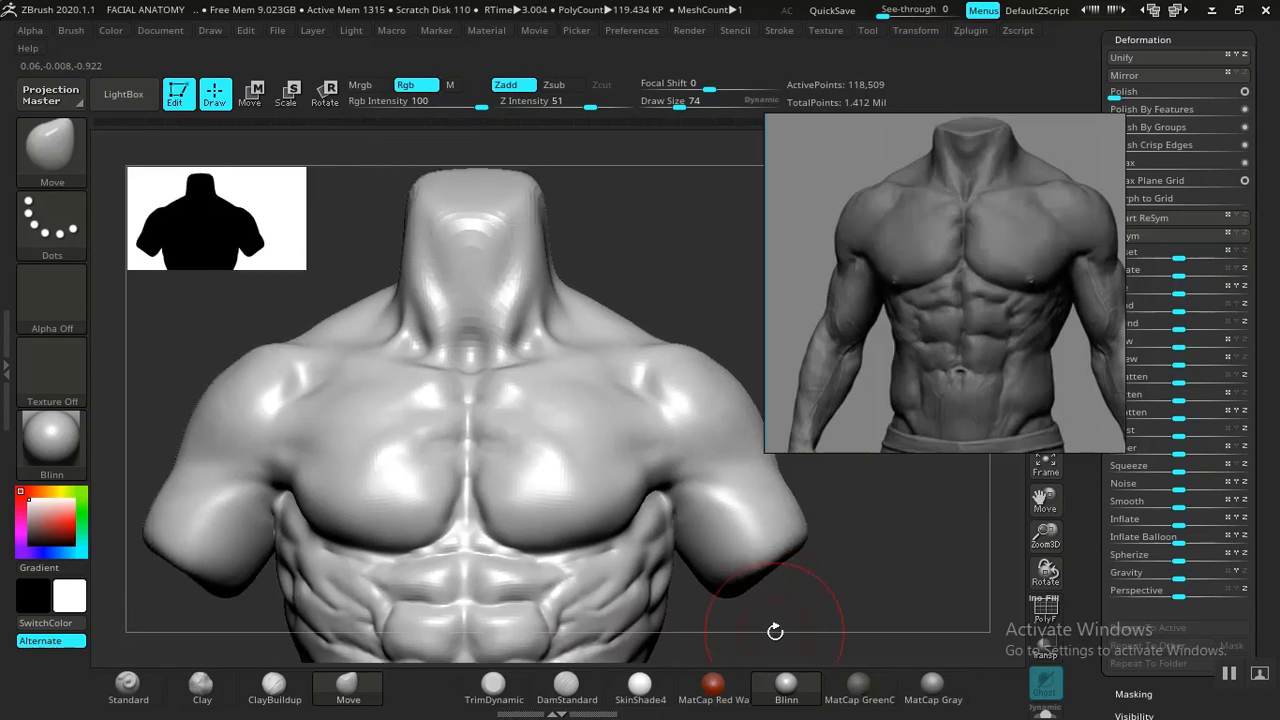
mouse_move(682, 252)
left_mouse_down()
mouse_move(680, 300)
mouse_move(592, 446)
left_mouse_up()
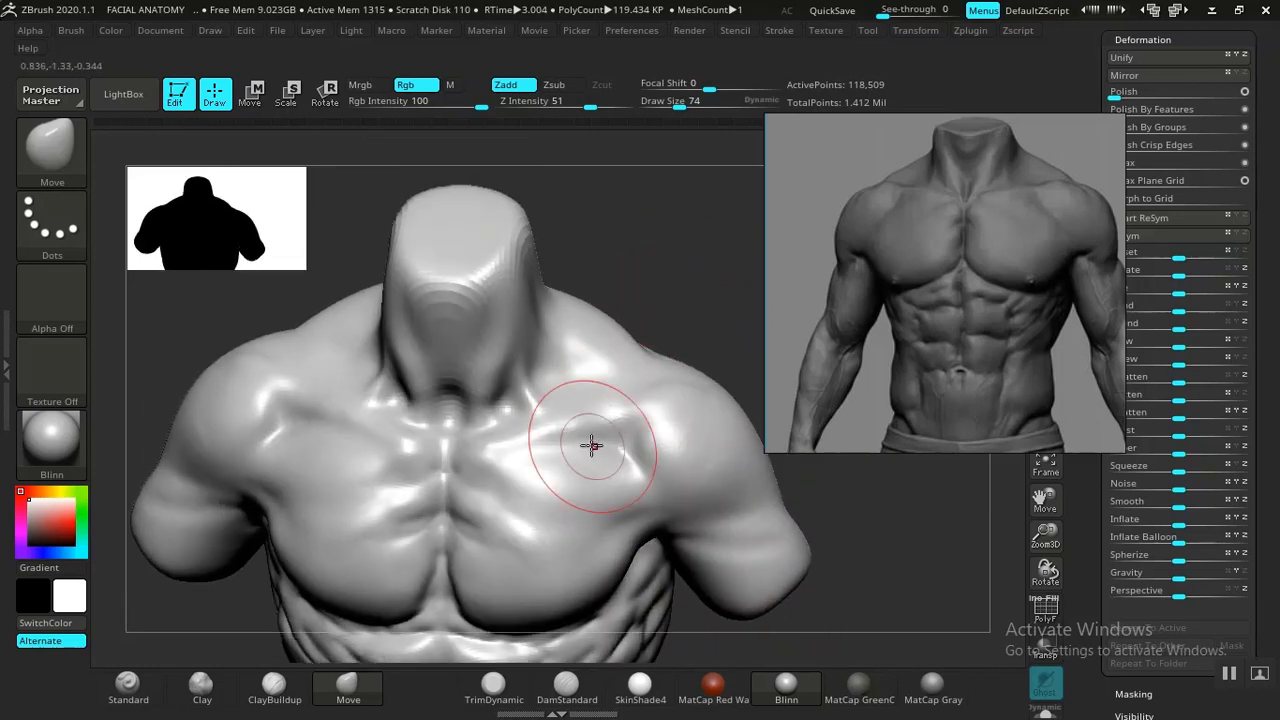
left_click(200, 686)
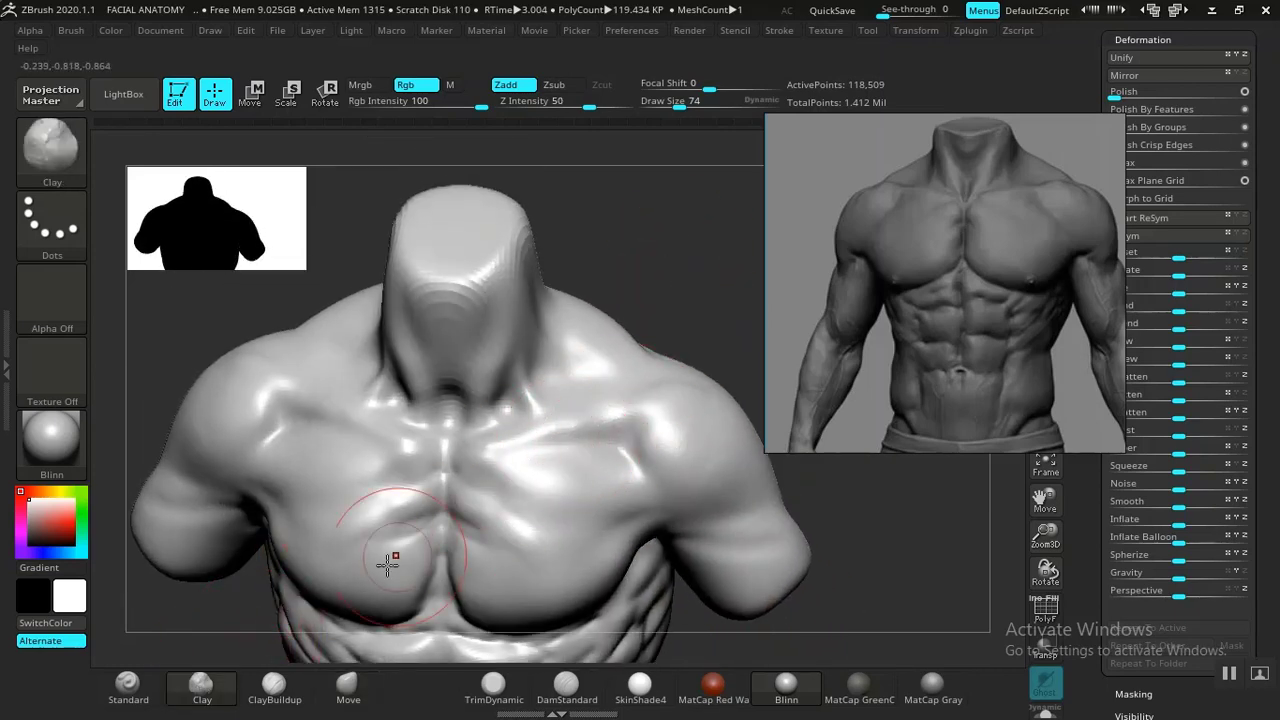
left_click(127, 686)
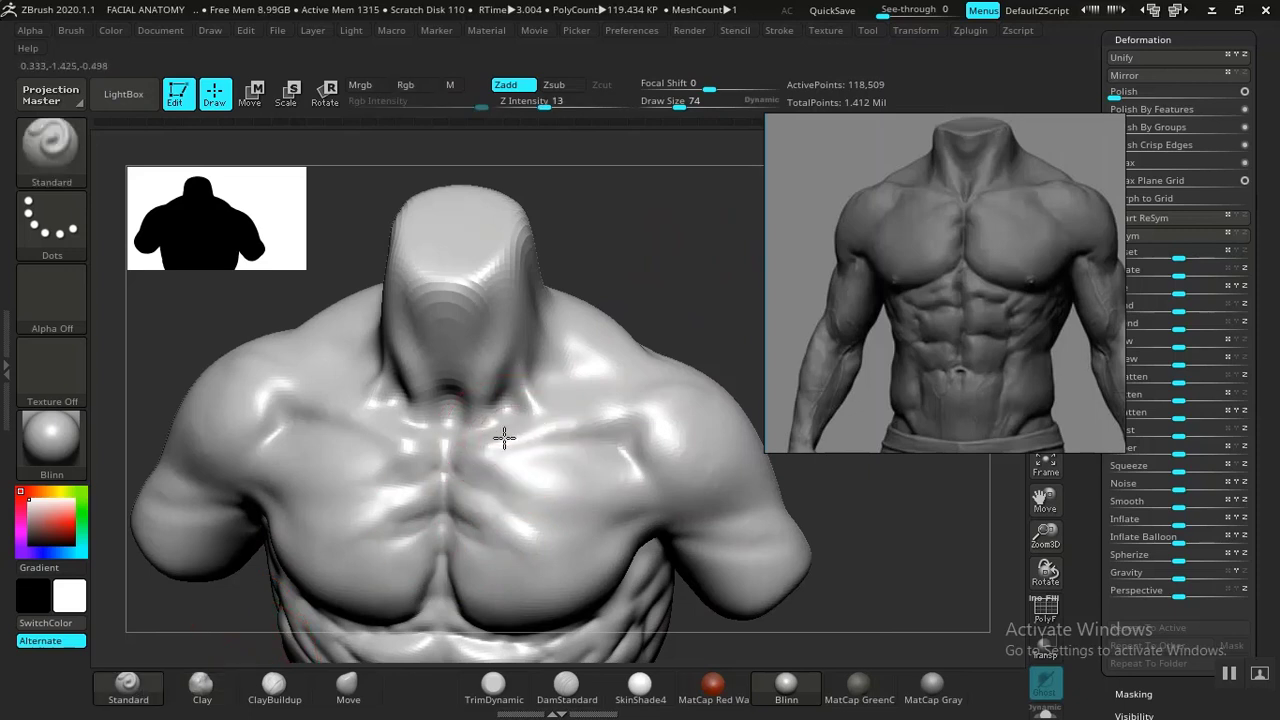
left_click_drag(571, 427, 440, 443)
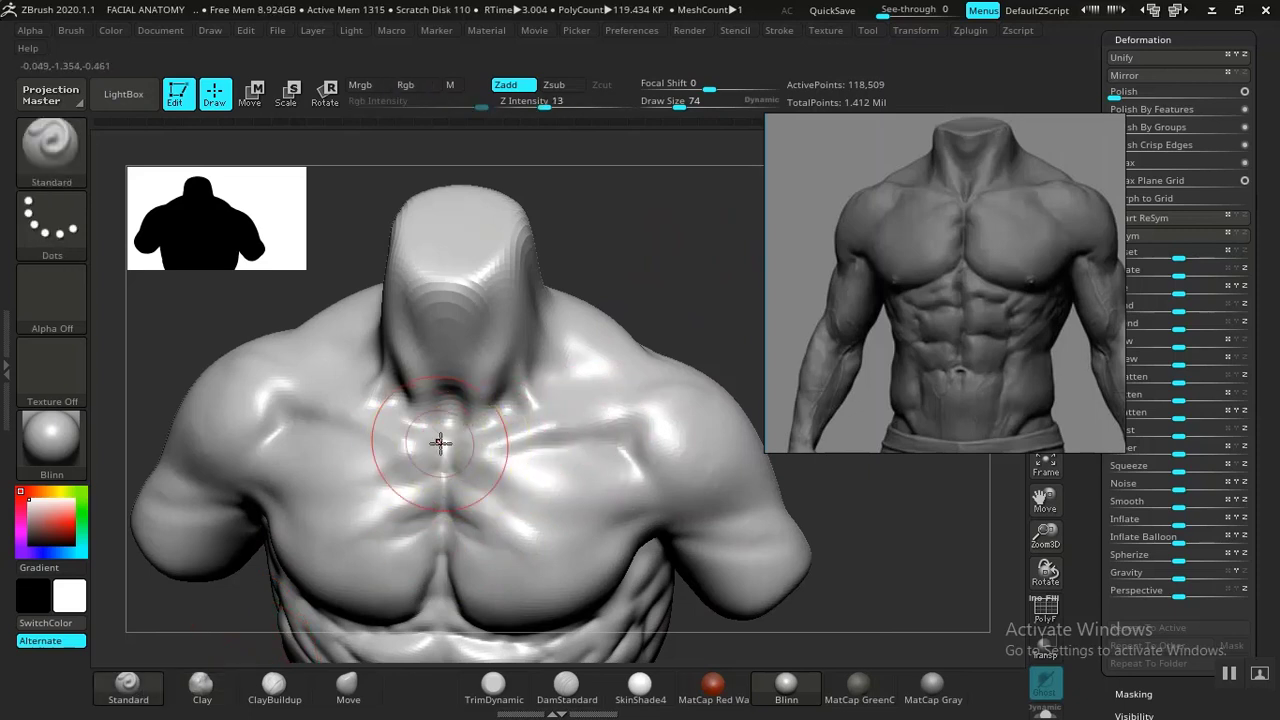
key("ctrl")
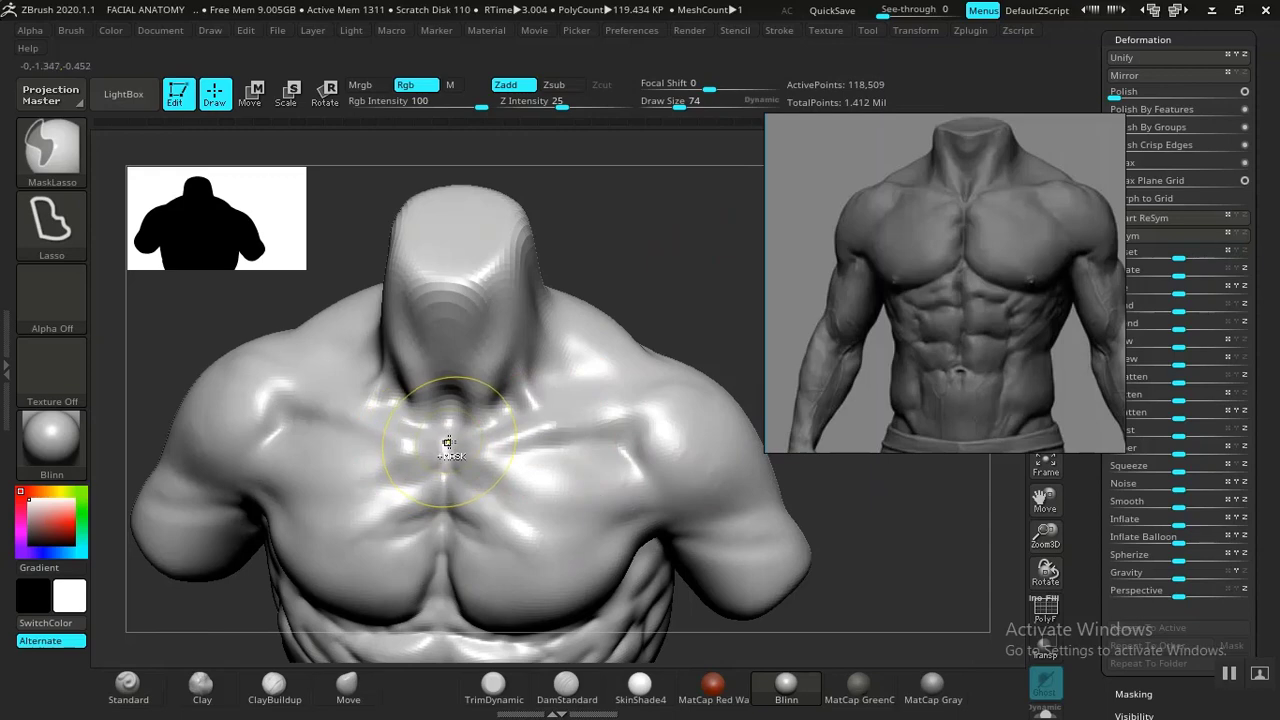
key("ctrl+z")
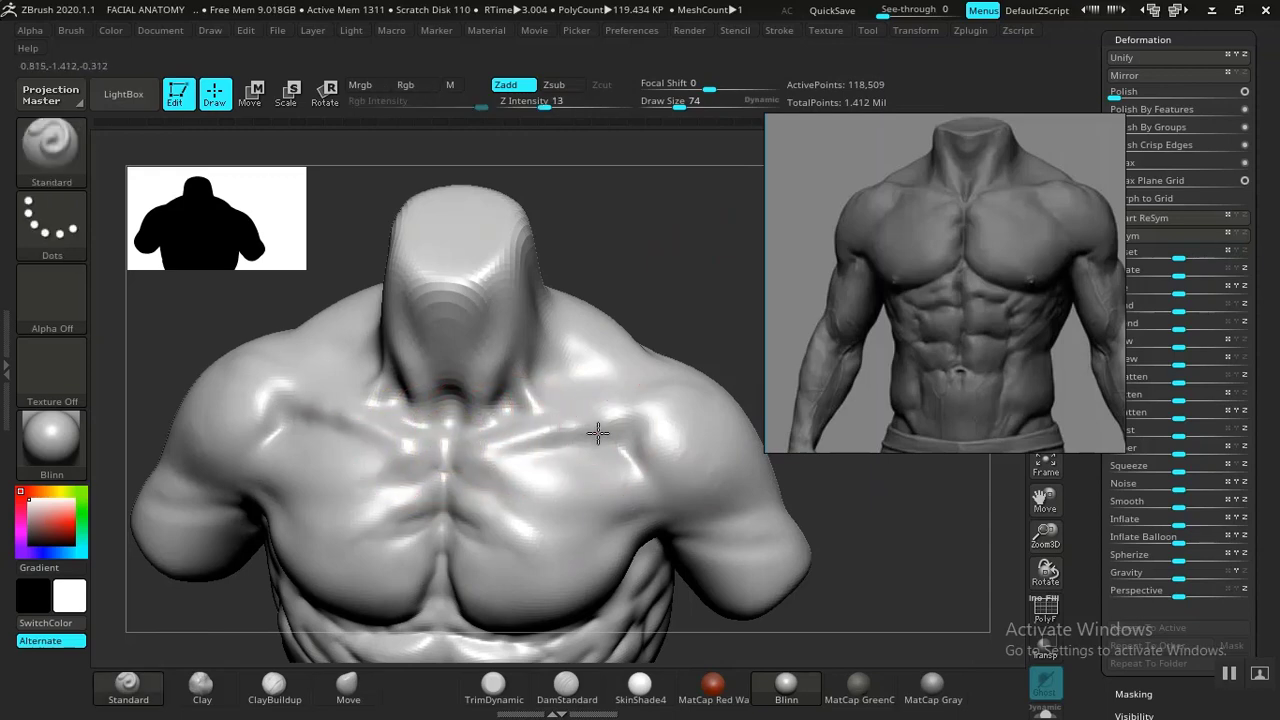
Try to reshape the side of the torso at the armpit with the Move brush, then undo it
mouse_move(683, 291)
left_mouse_down()
mouse_move(706, 214)
mouse_move(719, 242)
mouse_move(686, 371)
left_mouse_up()
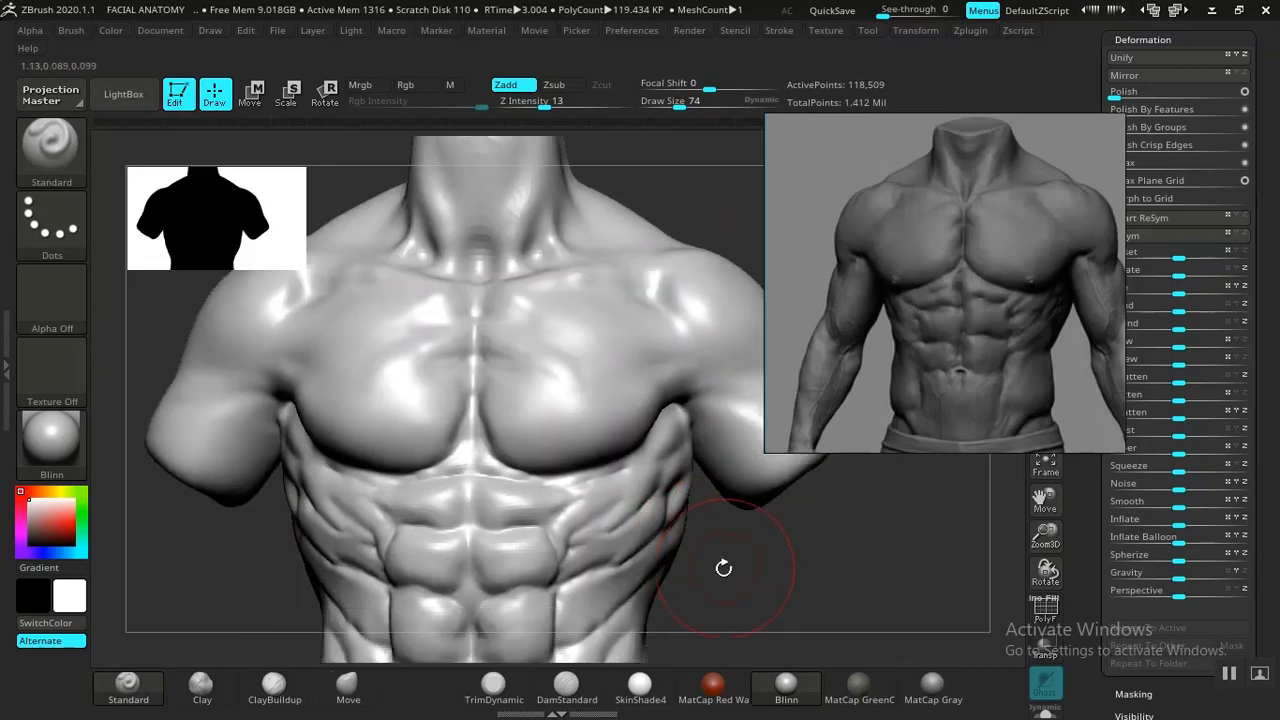
mouse_move(685, 560)
left_mouse_down()
mouse_move(743, 600)
mouse_move(514, 457)
left_mouse_up()
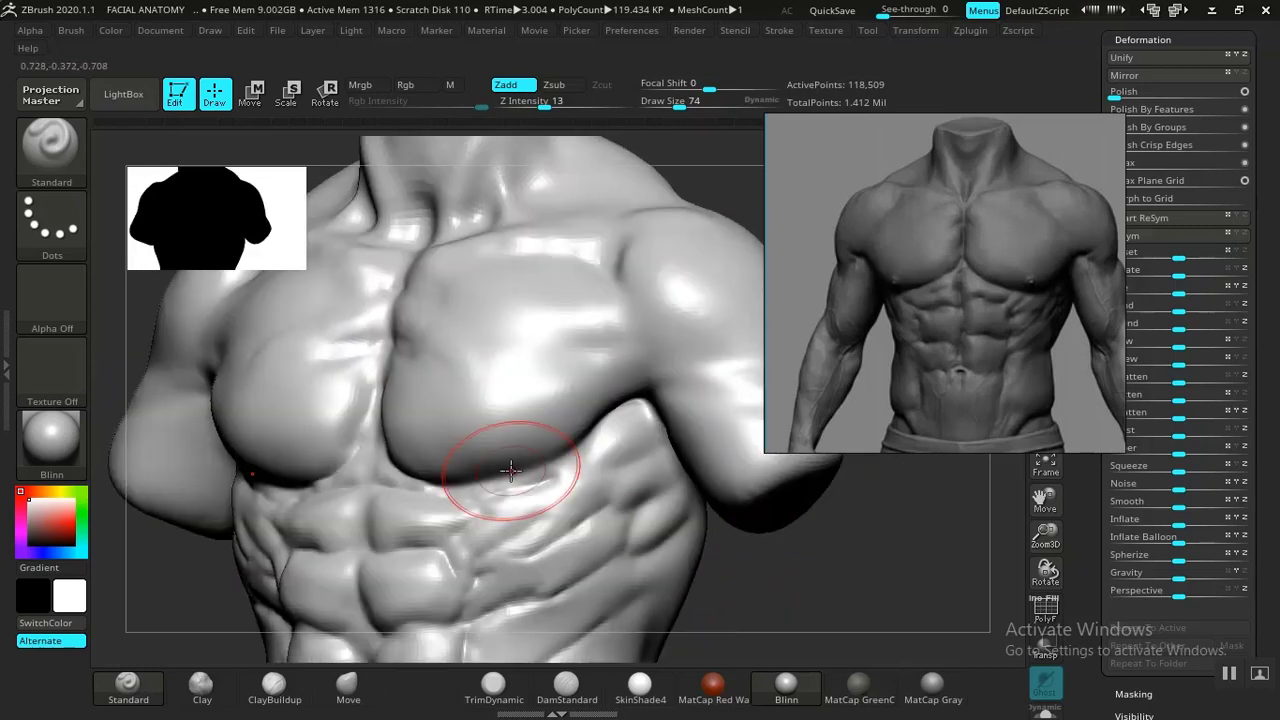
left_click(345, 697)
mouse_move(722, 606)
left_mouse_down()
mouse_move(806, 581)
mouse_move(790, 597)
left_mouse_up()
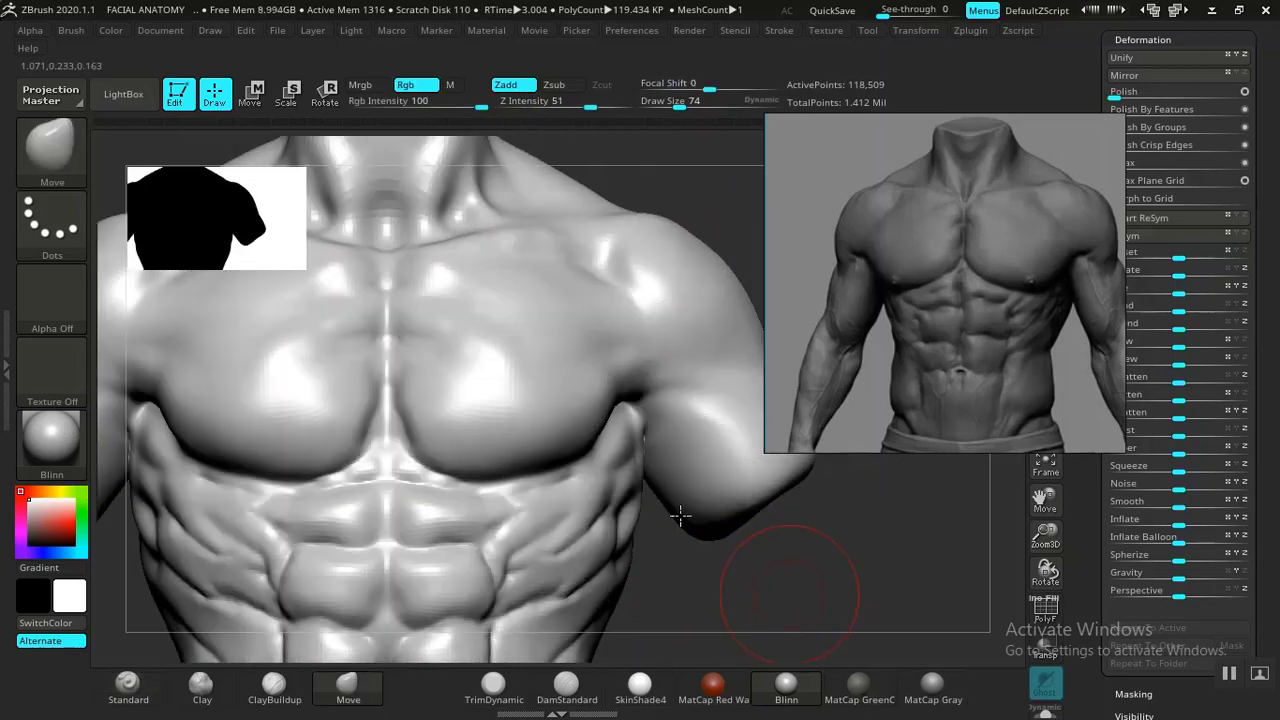
left_click_drag(680, 516, 715, 527, "alt")
left_click_drag(749, 583, 706, 574, "alt")
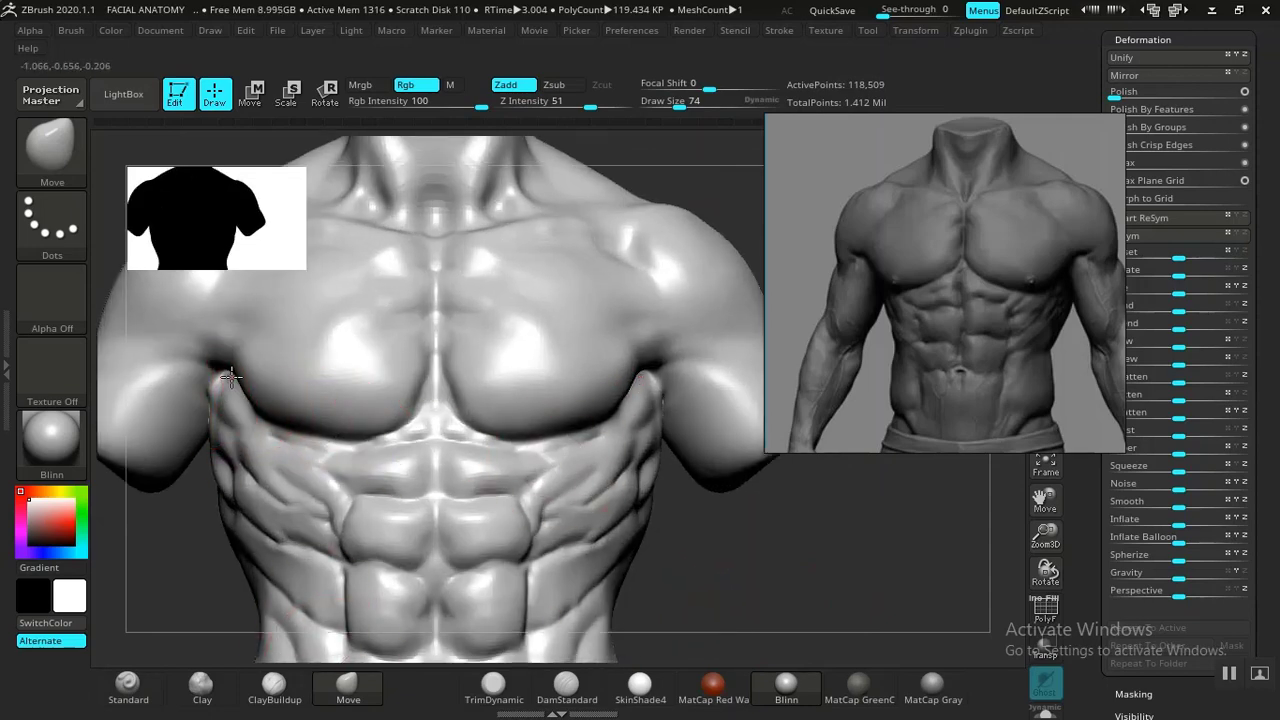
left_click_drag(231, 377, 228, 372)
key("ctrl+z")
Raise a small mound low on each pectoral with the Clay brush at draw size 54 and smooth it into the chest
mouse_move(787, 568)
left_mouse_down("alt")
mouse_move(658, 502)
mouse_move(660, 460)
mouse_move(749, 543)
mouse_move(571, 371)
mouse_move(526, 357)
left_mouse_up("alt")
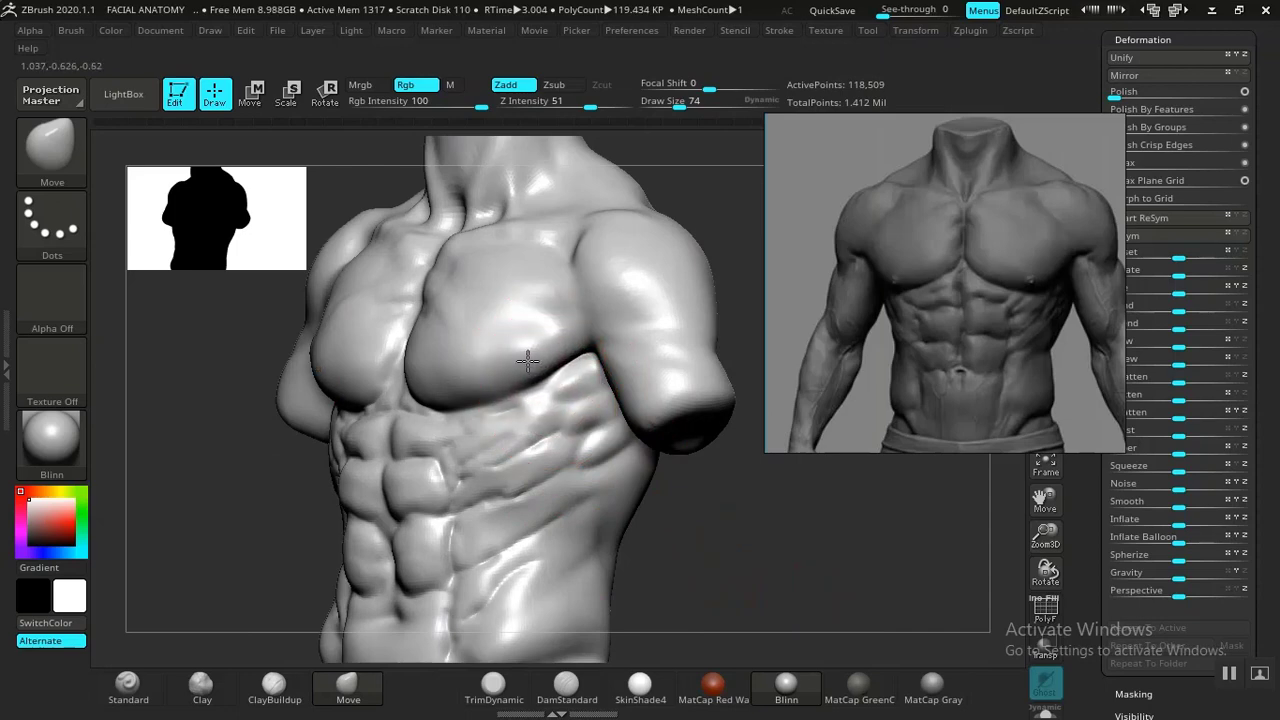
left_click_drag(697, 554, 759, 595)
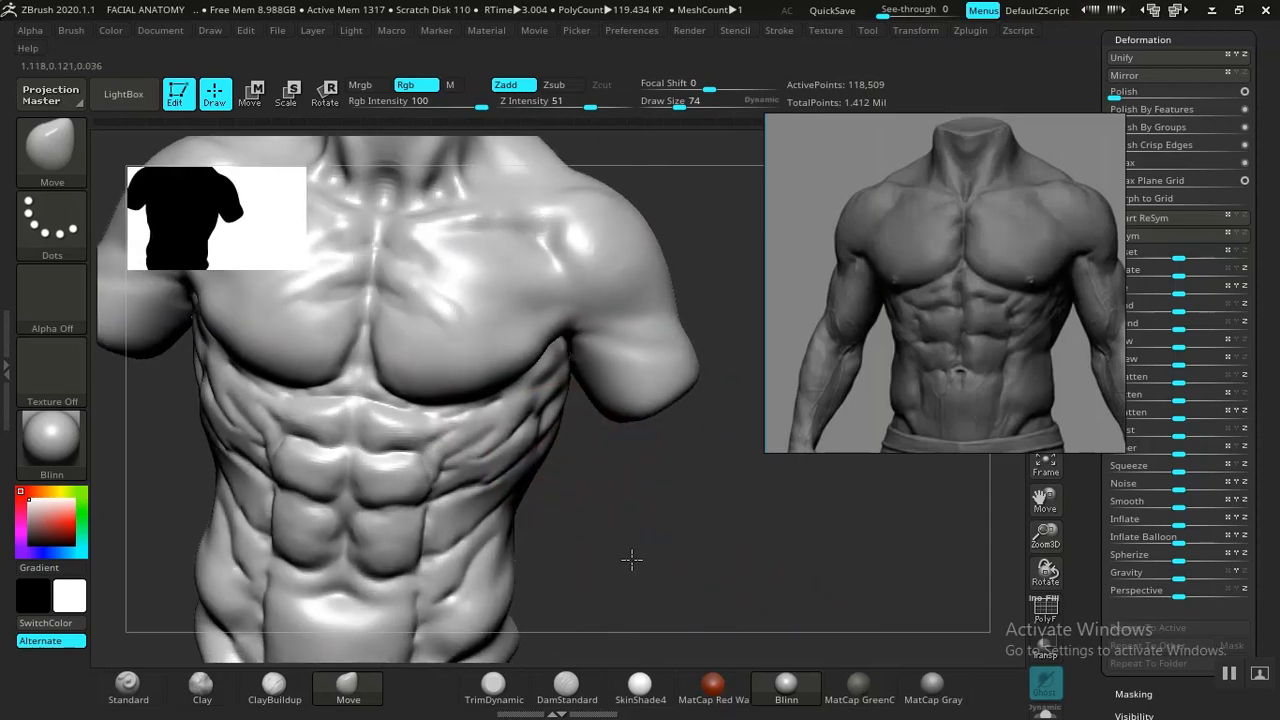
left_click_drag(656, 571, 594, 461, "alt")
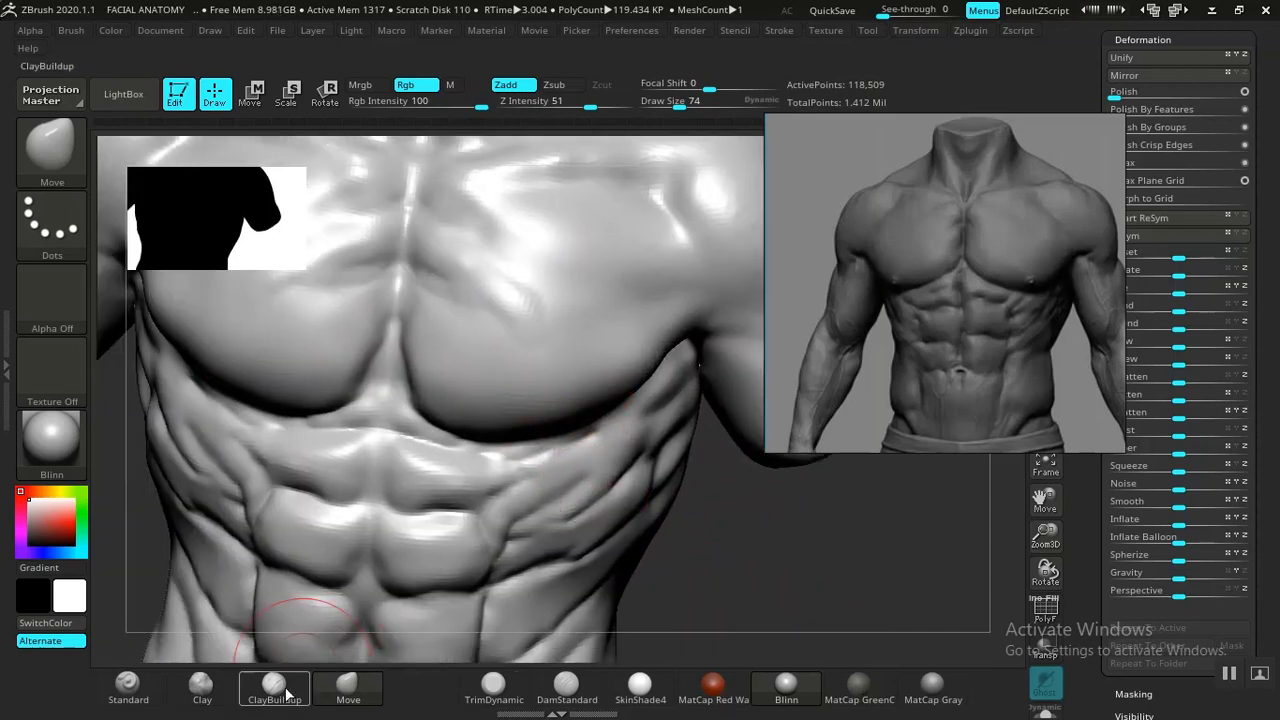
left_click(190, 688)
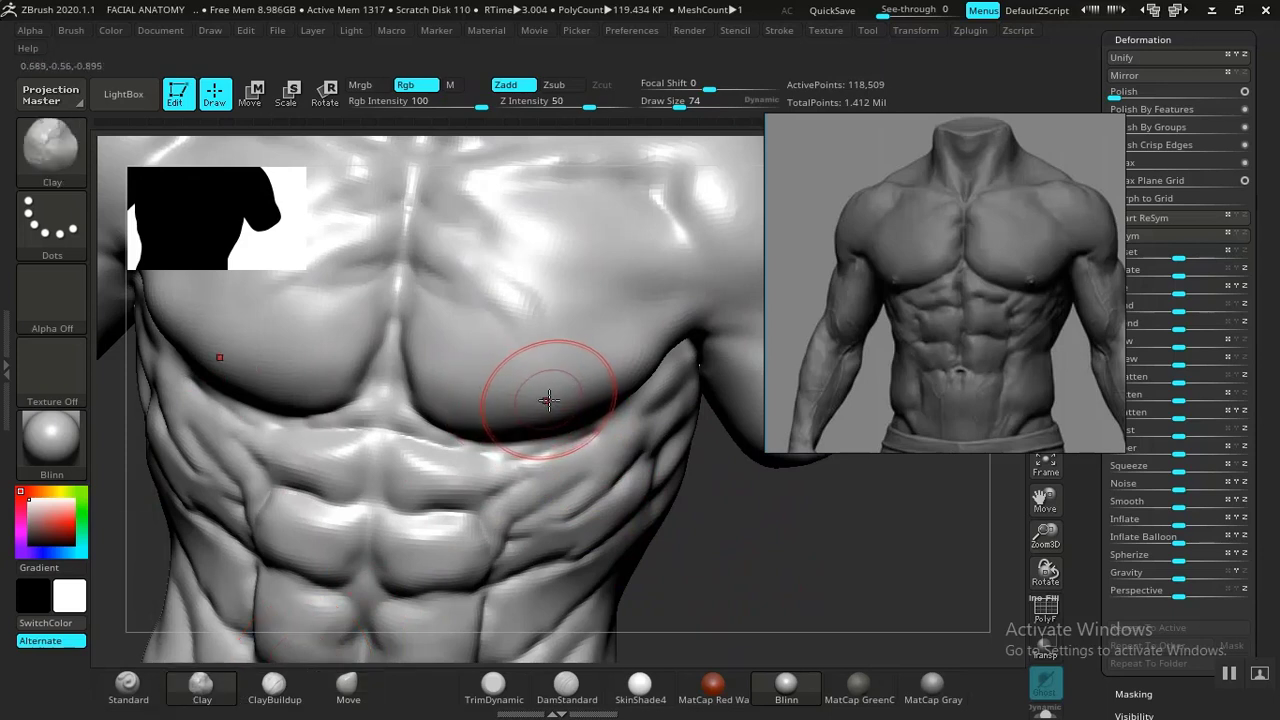
key("bracketleft")
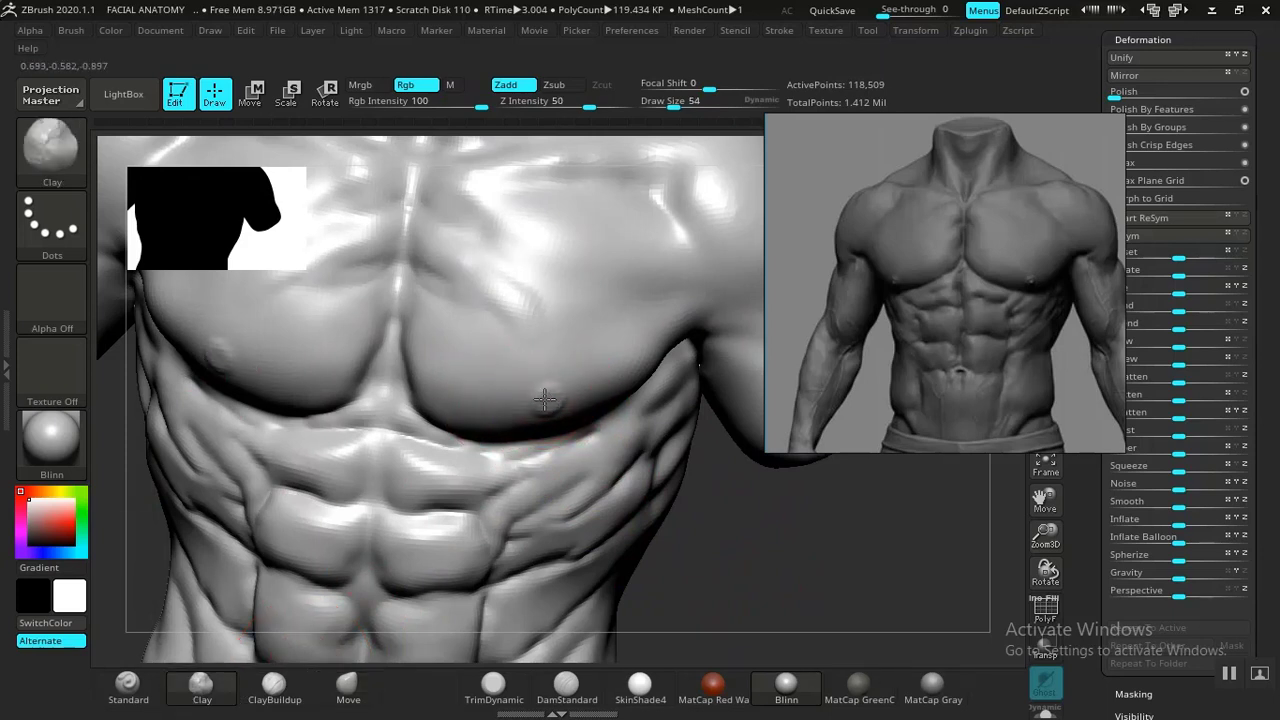
key("shift")
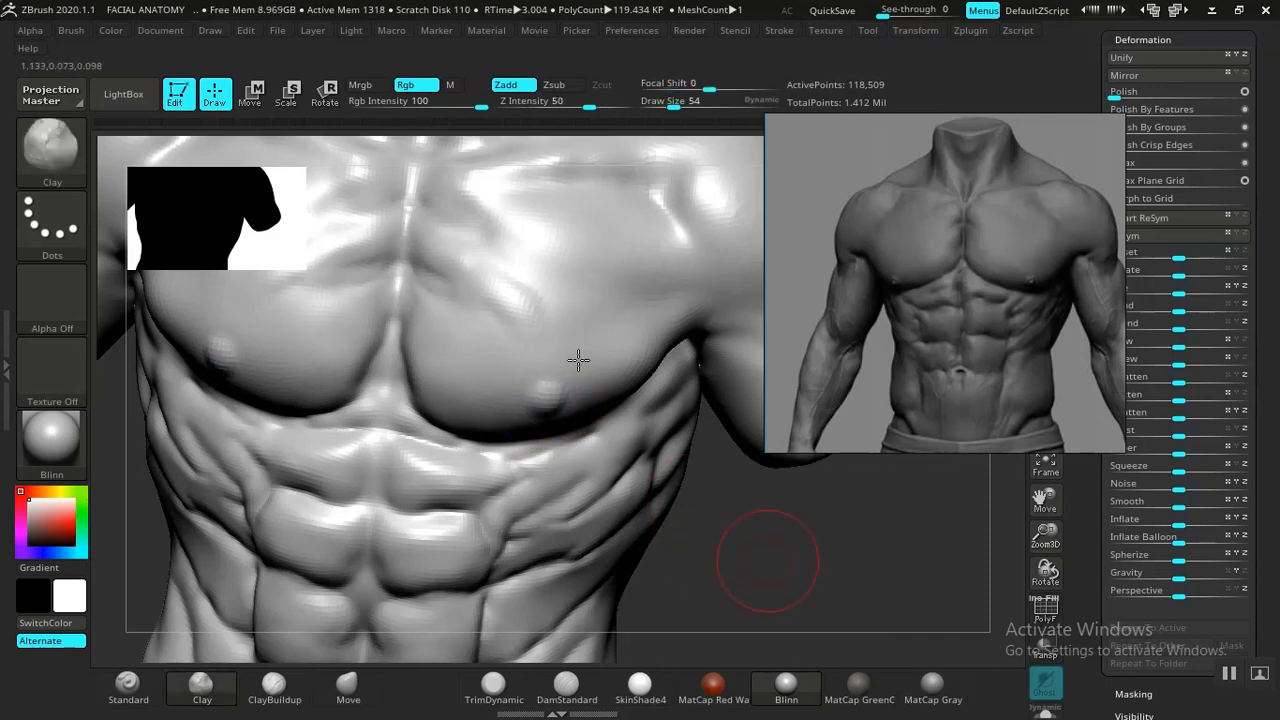
mouse_move(768, 560)
left_mouse_down("alt")
mouse_move(680, 500)
mouse_move(674, 474)
mouse_move(761, 553)
mouse_move(791, 626)
mouse_move(790, 672)
left_mouse_up("alt")
key("ctrl")
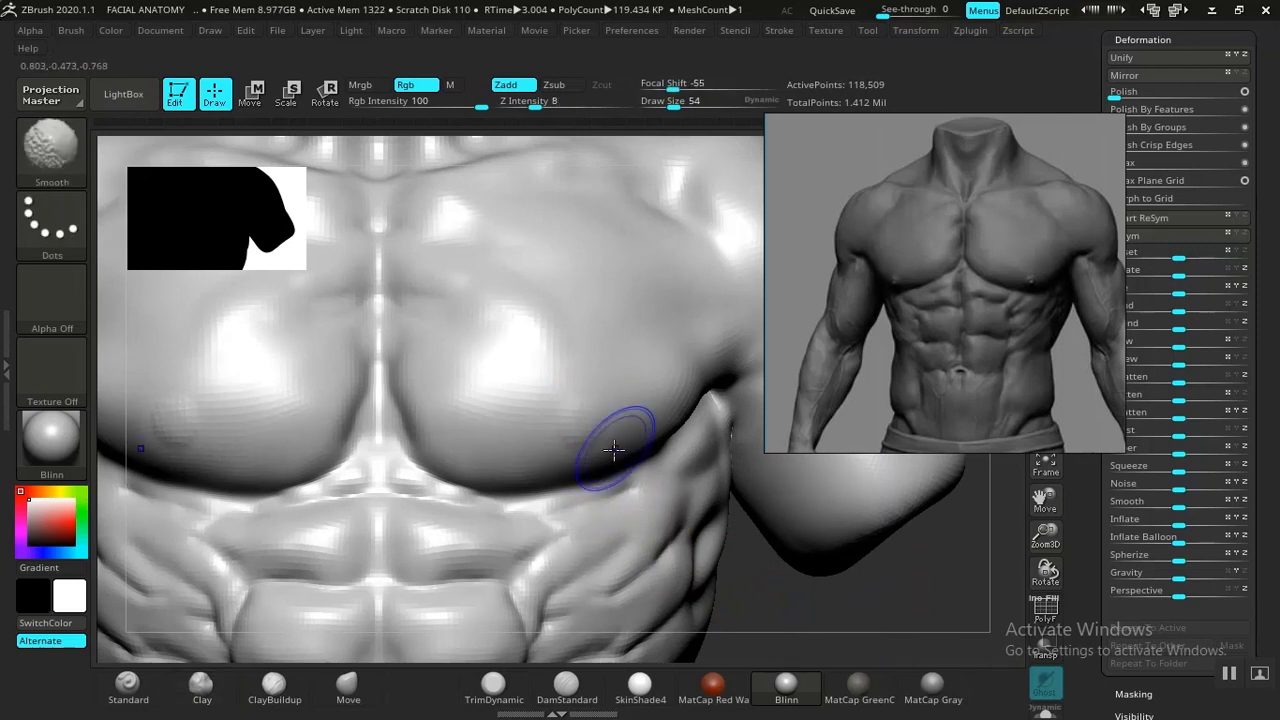
Build up the nipple tips on the pectoral mounds with the Clay brush at draw size 26
key("[")
key("[")
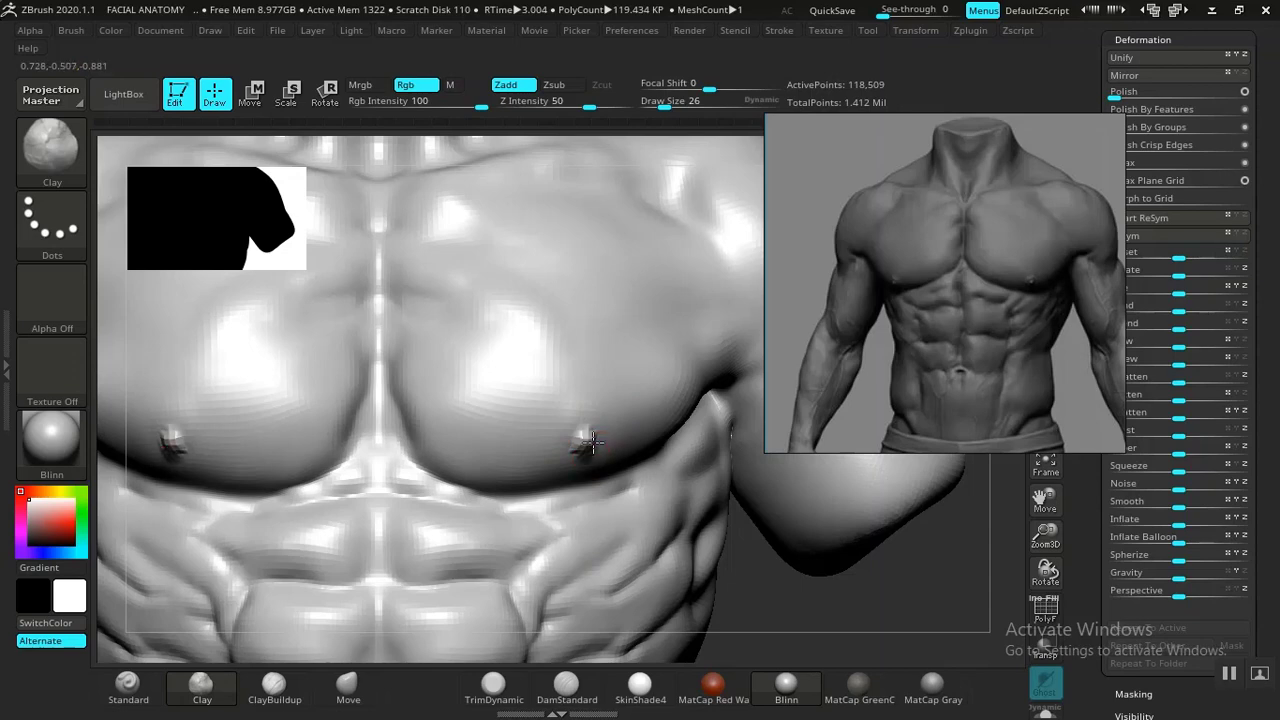
left_click_drag(593, 441, 589, 445)
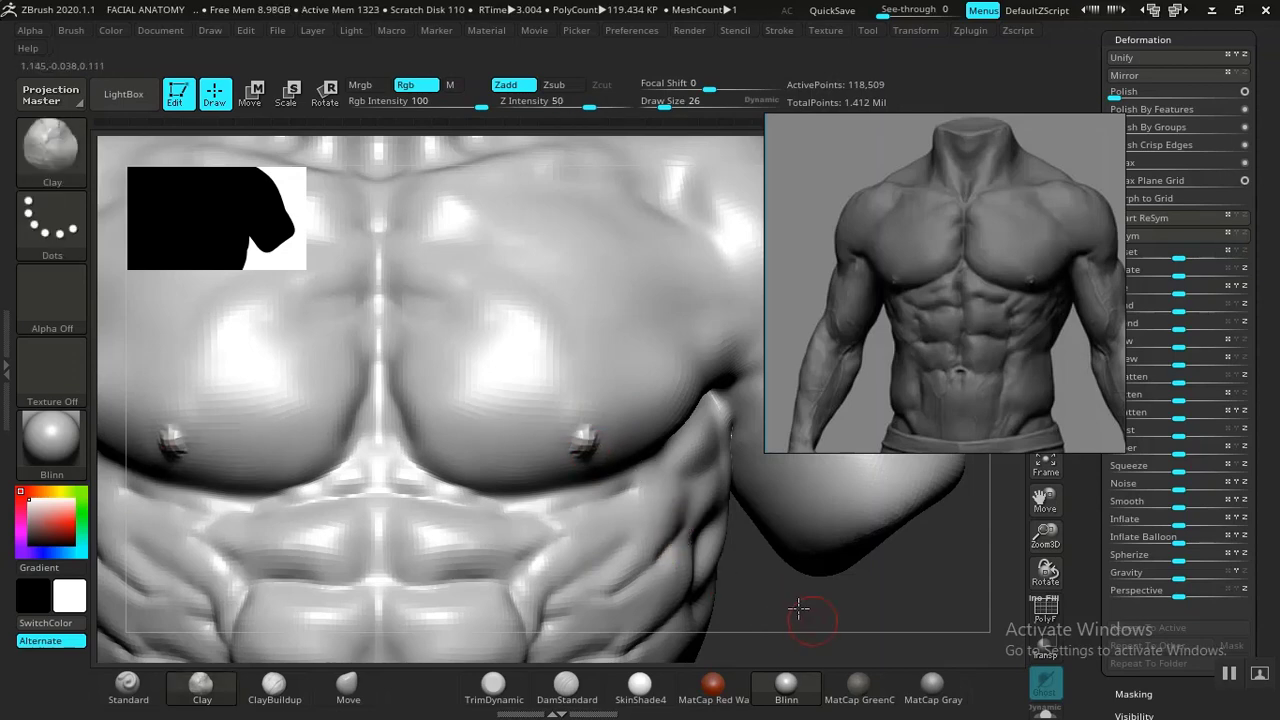
Refine the lower and outer contour of the pectorals with the Move brush at draw size 90
left_click_drag(798, 609, 743, 578, "alt")
left_click_drag(642, 316, 508, 429, "alt")
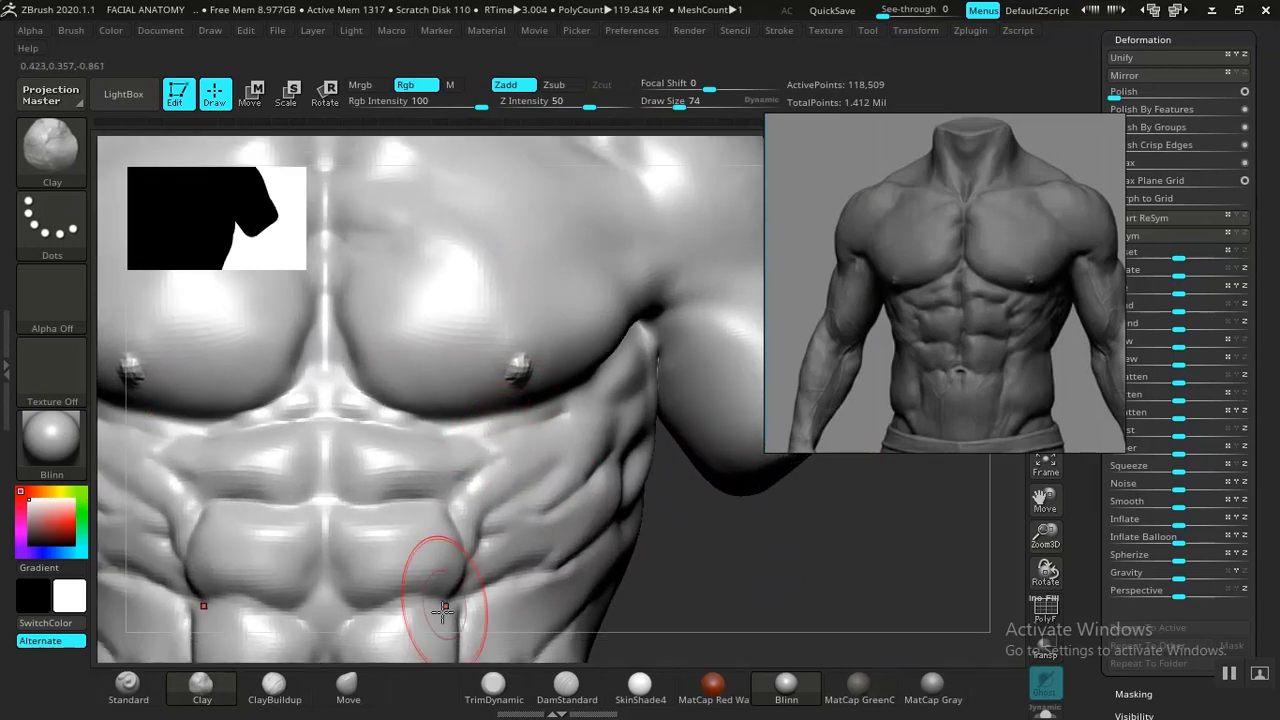
left_click(347, 686)
key("bracketright")
key("bracketright")
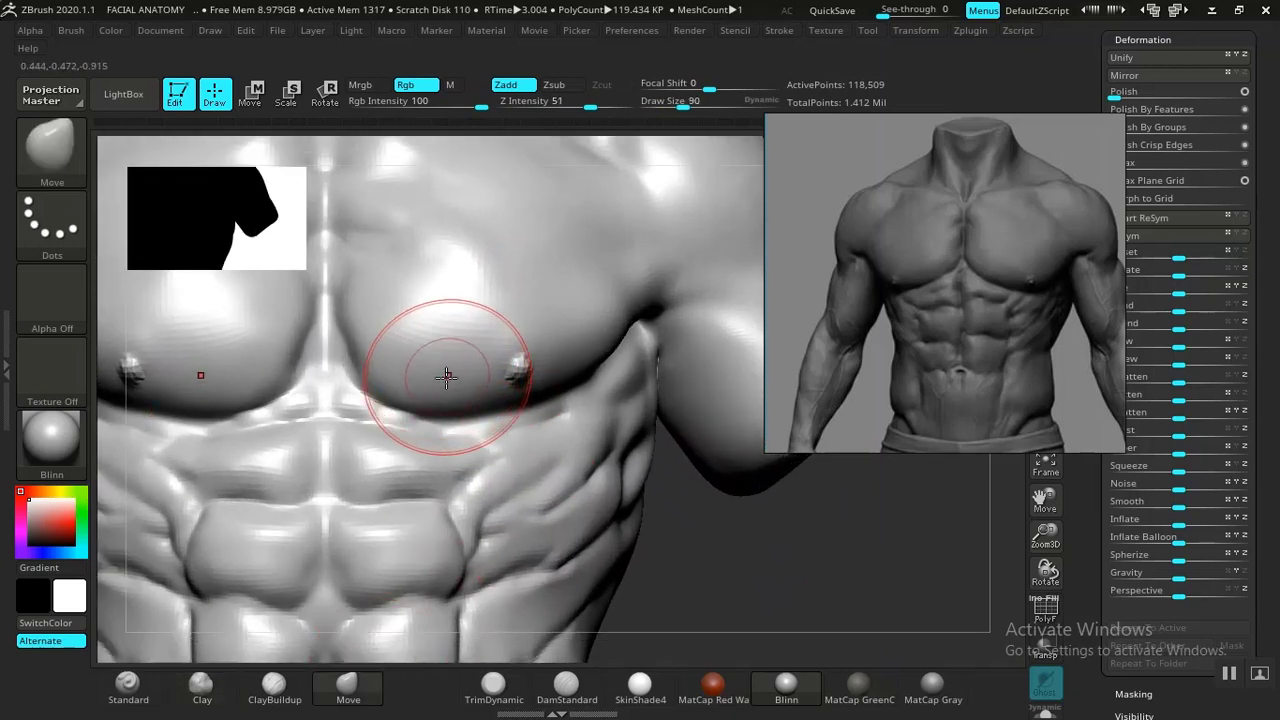
left_click_drag(426, 388, 461, 393)
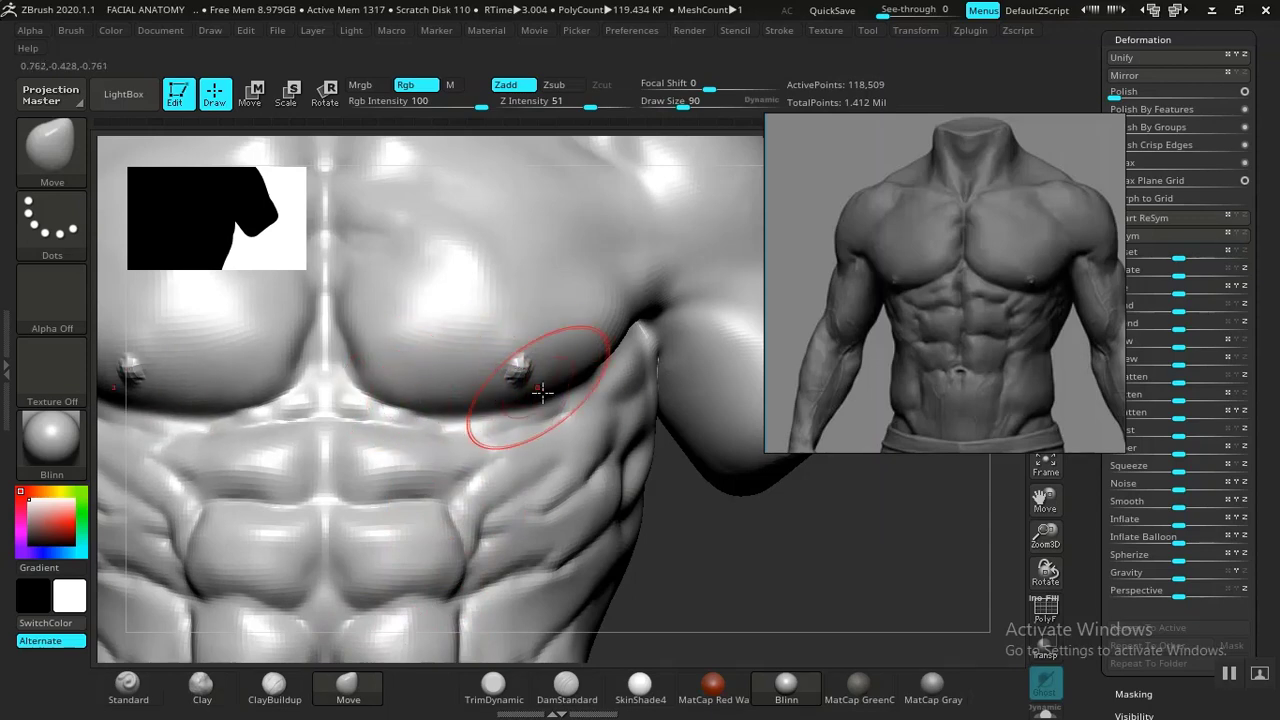
mouse_move(713, 566)
left_mouse_down()
mouse_move(647, 516)
mouse_move(634, 451)
left_mouse_up()
mouse_move(663, 389)
left_mouse_down("alt")
mouse_move(698, 511)
mouse_move(663, 563)
mouse_move(763, 566)
mouse_move(748, 540)
left_mouse_up("alt")
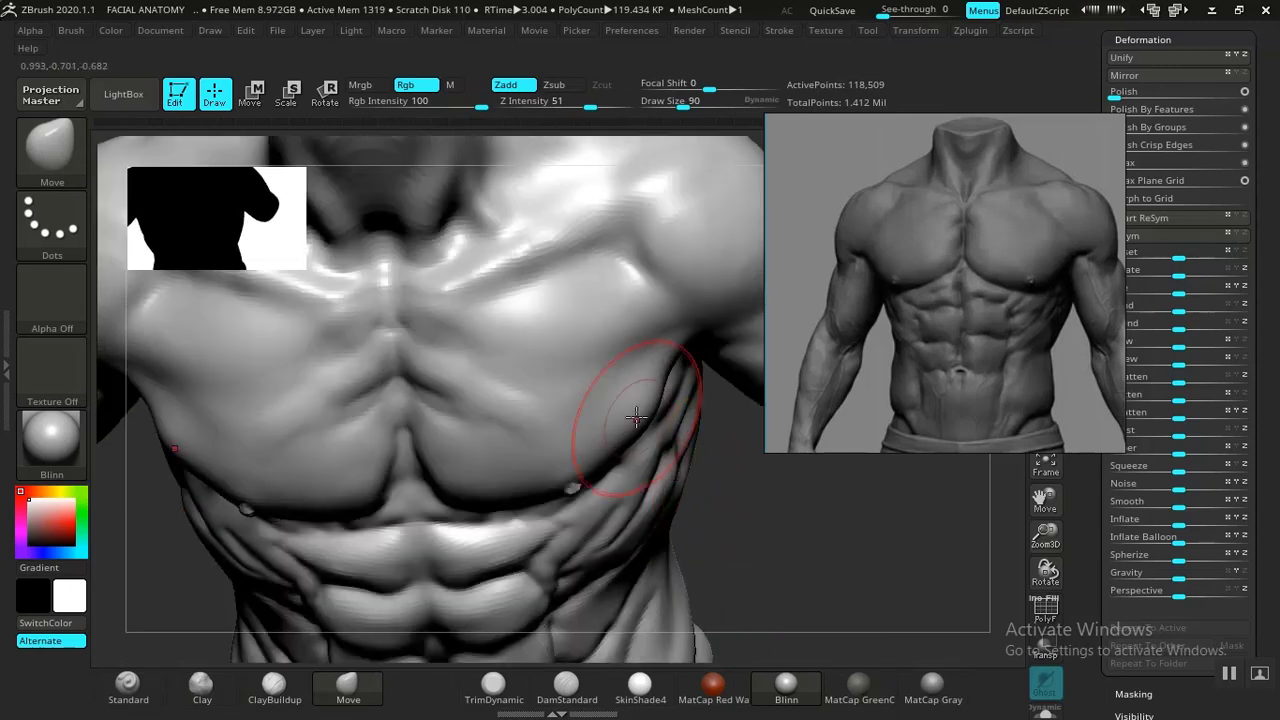
left_click_drag(634, 416, 636, 426, "shift")
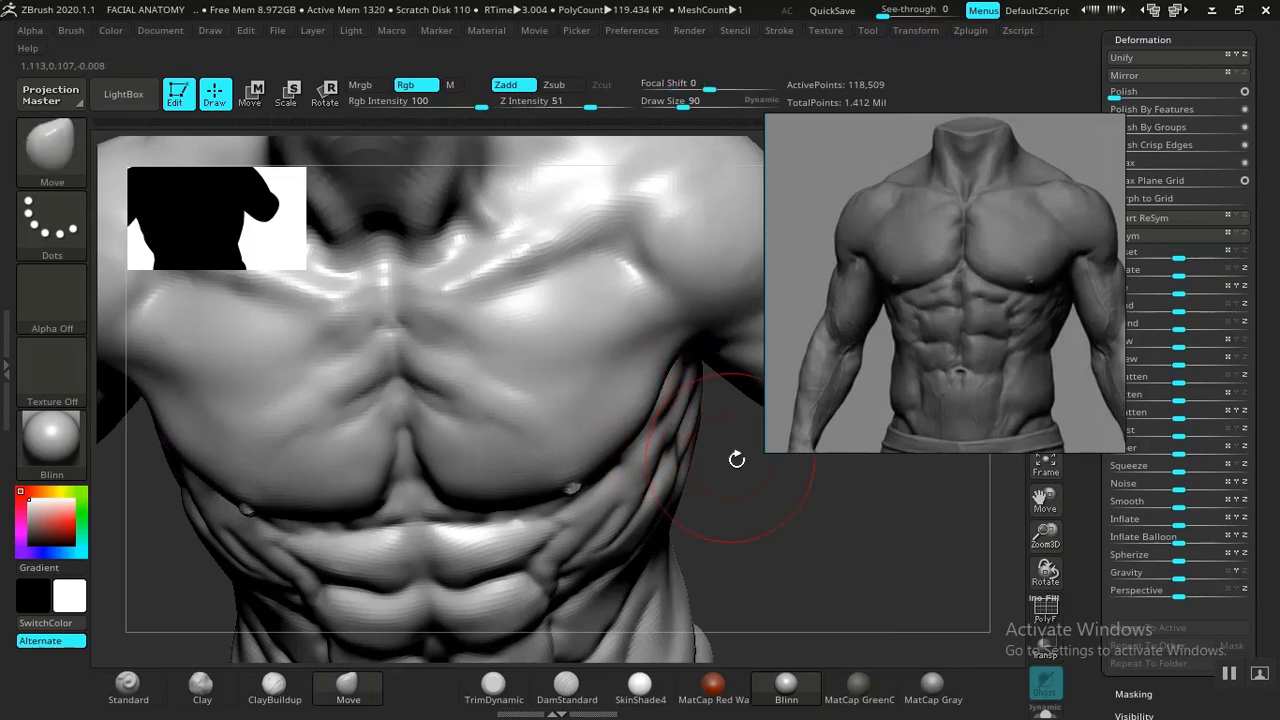
Build up diagonal muscle strands beside the upper abdominal segments with the ClayBuildup brush at draw size 50
left_click_drag(770, 445, 783, 532, "alt")
left_click_drag(783, 532, 767, 496)
left_click_drag(754, 556, 761, 526, "alt")
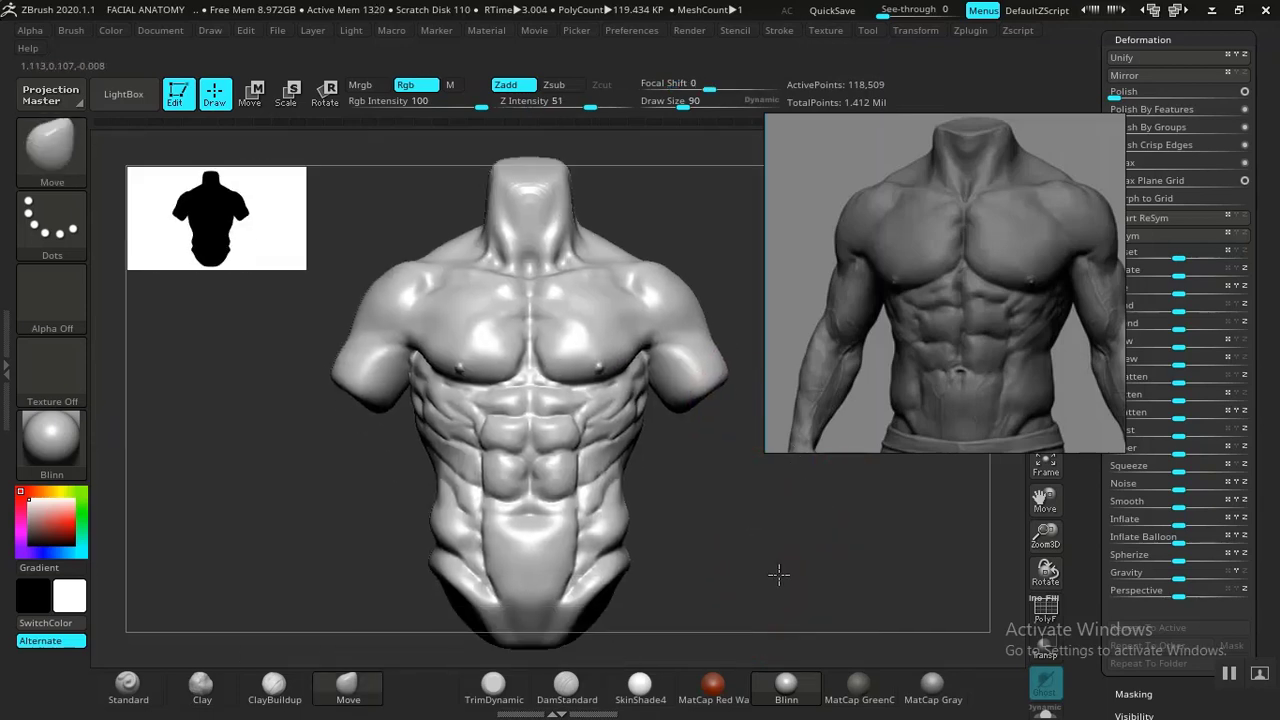
left_click_drag(777, 574, 775, 590, "alt")
left_click_drag(775, 590, 700, 548)
mouse_move(551, 523)
left_mouse_down()
mouse_move(747, 556)
mouse_move(737, 534)
mouse_move(771, 574)
mouse_move(740, 546)
mouse_move(723, 491)
mouse_move(749, 543)
mouse_move(757, 610)
mouse_move(760, 494)
mouse_move(600, 448)
left_mouse_up()
left_click(275, 686)
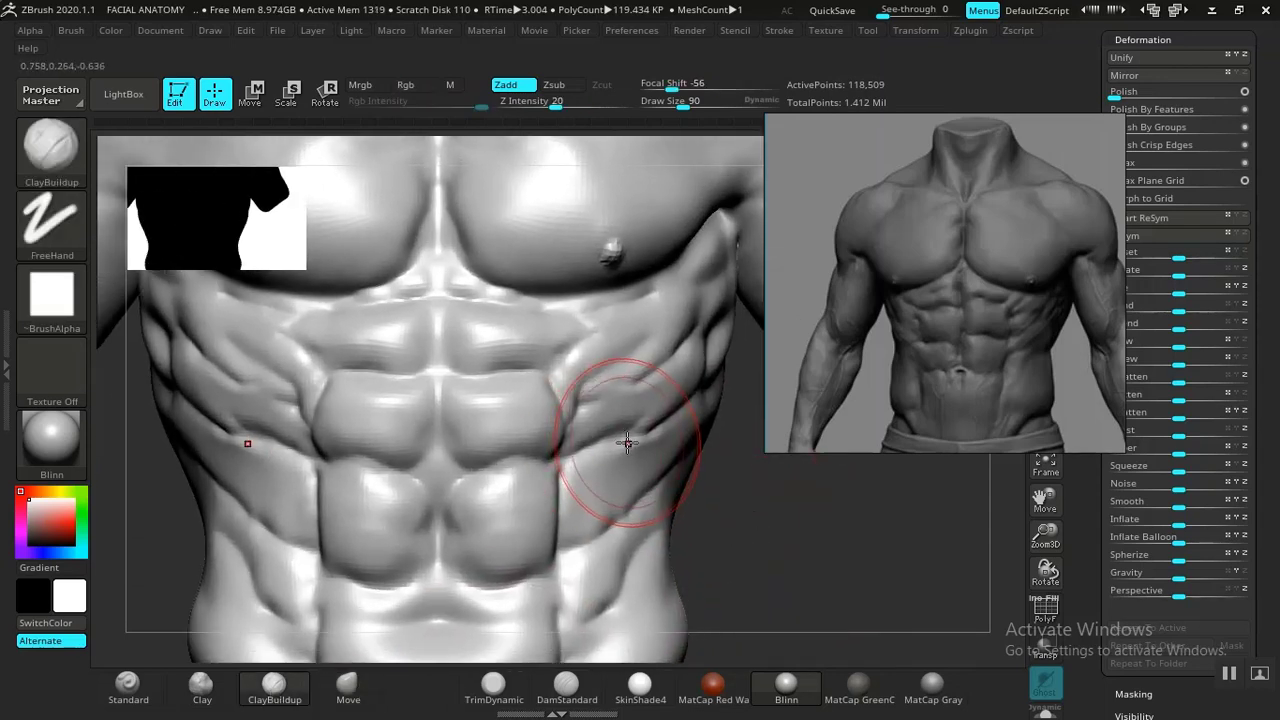
mouse_move(697, 499)
left_mouse_down()
mouse_move(743, 571)
mouse_move(720, 571)
mouse_move(629, 487)
left_mouse_up()
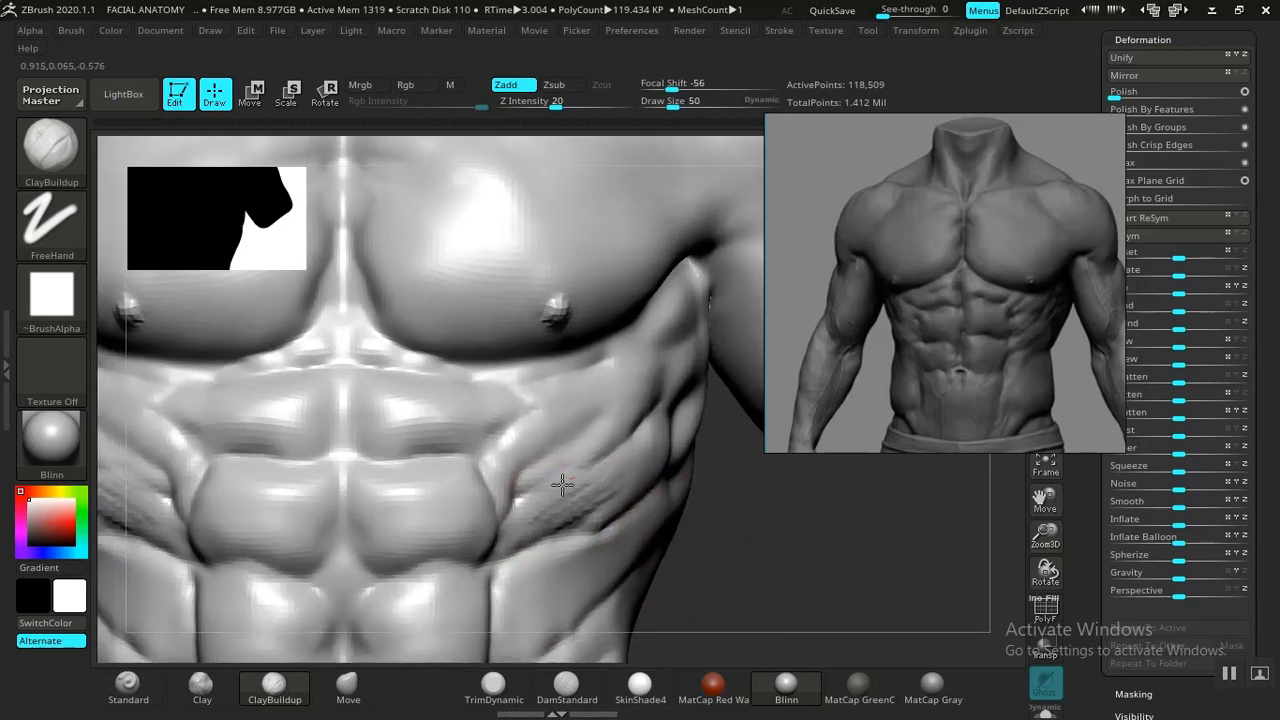
left_click_drag(551, 543, 597, 488)
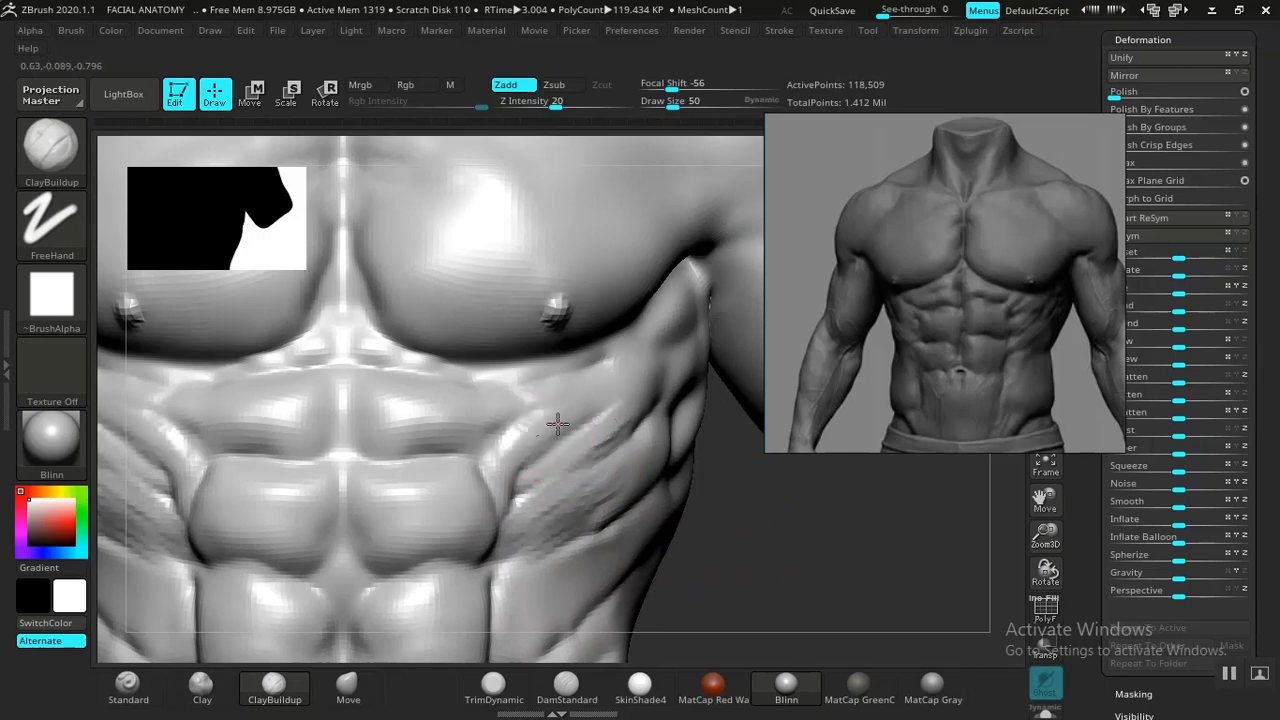
Extend the ClayBuildup muscle strands down the obliques beside the lower abdominal segments and along the waist
mouse_move(749, 560)
left_mouse_down("alt")
mouse_move(749, 426)
mouse_move(768, 360)
left_mouse_up("alt")
left_click_drag(710, 436, 662, 432)
mouse_move(540, 409)
left_mouse_down()
mouse_move(640, 352)
mouse_move(573, 398)
mouse_move(560, 448)
mouse_move(600, 420)
mouse_move(621, 458)
left_mouse_up()
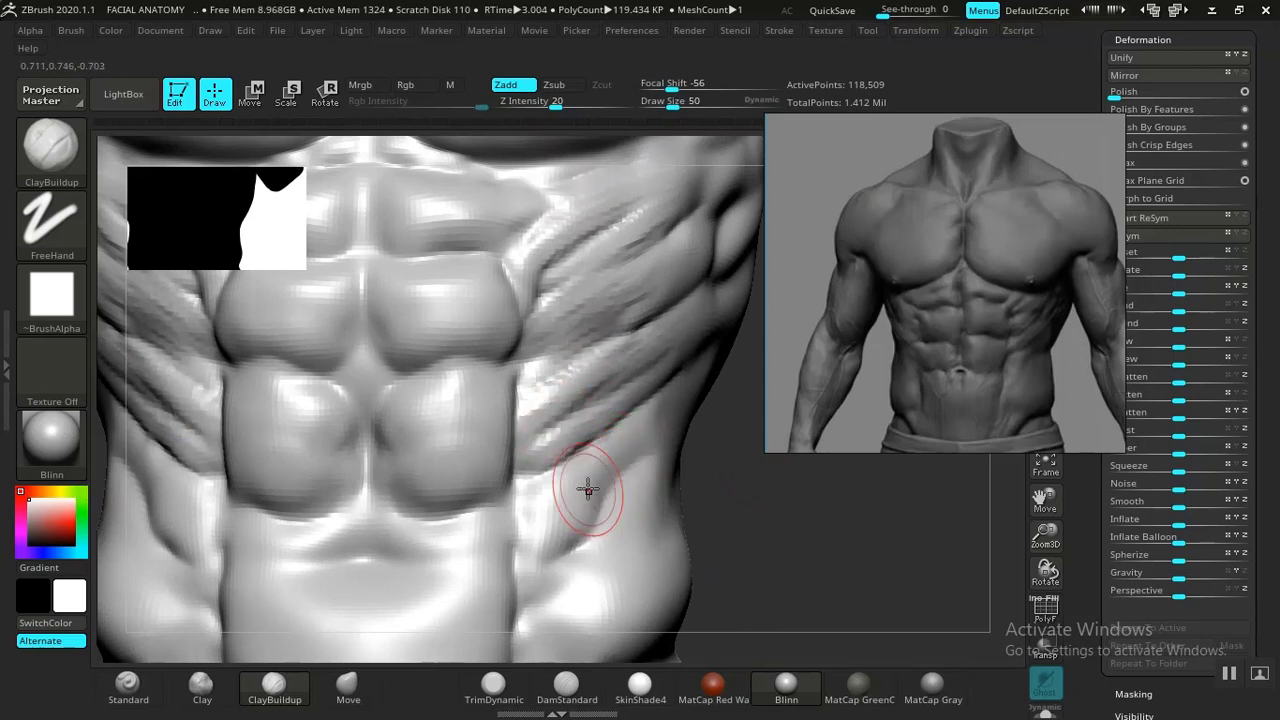
left_click_drag(556, 488, 542, 501)
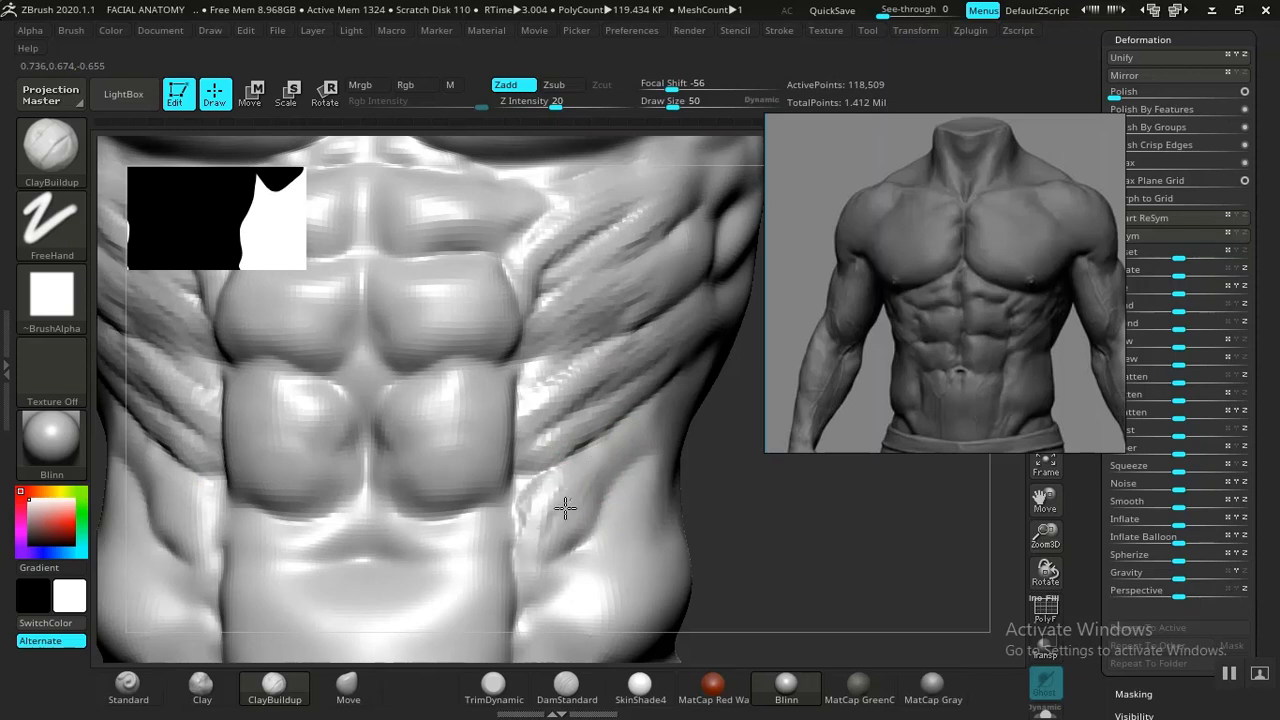
Add ClayBuildup strands across the opposite flank, from the obliques up over the ribs beneath the pectoral
left_click_drag(812, 558, 890, 590, "alt")
mouse_move(183, 527)
left_mouse_down()
mouse_move(291, 526)
mouse_move(247, 545)
mouse_move(414, 486)
left_mouse_up()
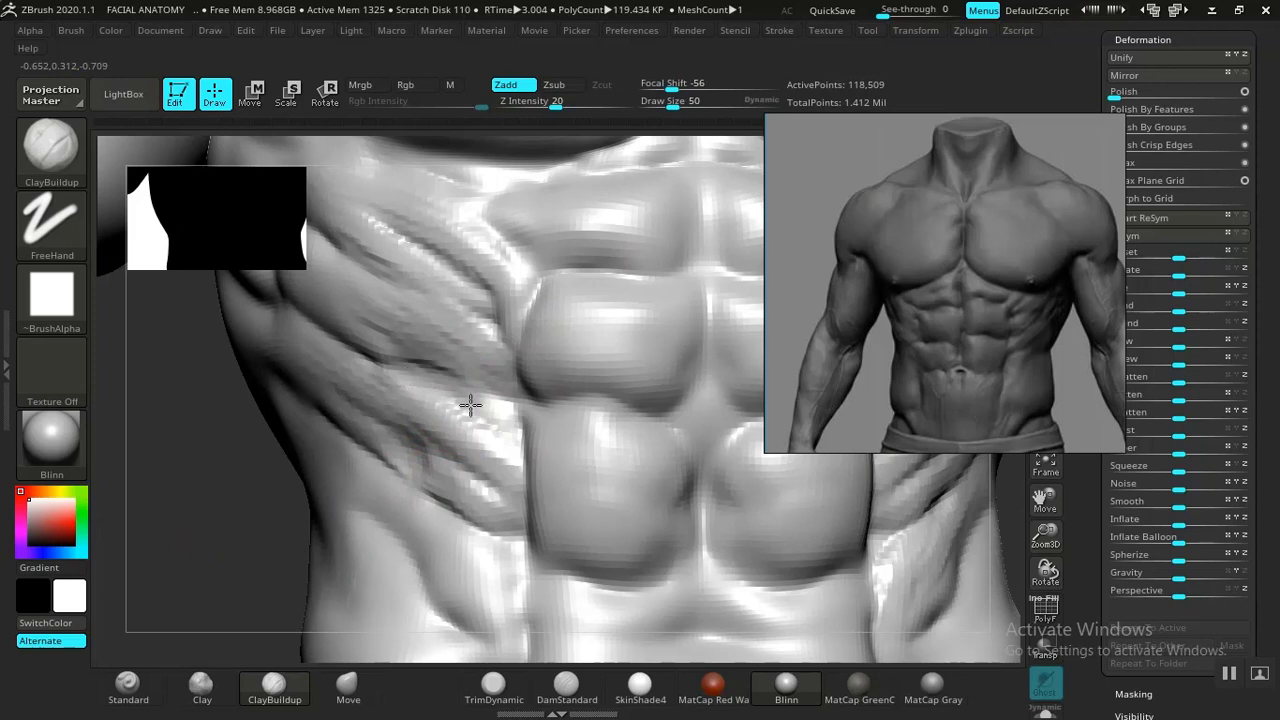
left_click_drag(260, 460, 449, 414)
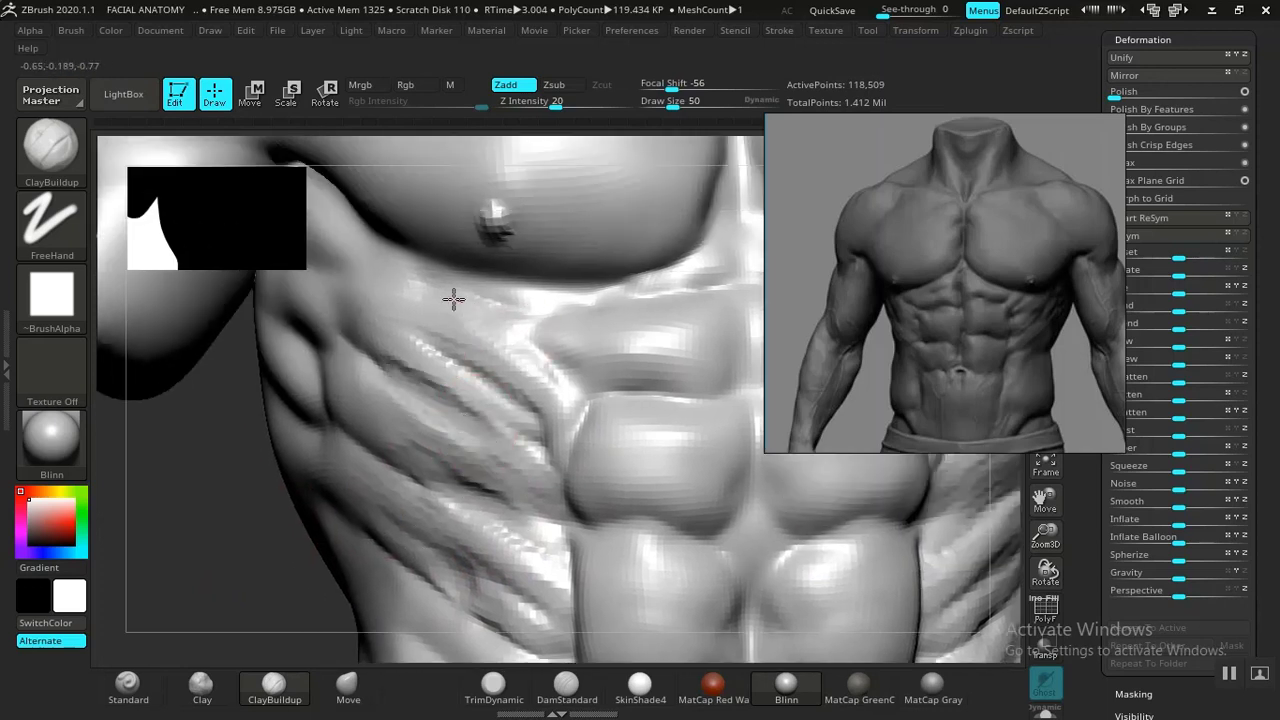
mouse_move(530, 348)
left_mouse_down()
mouse_move(571, 396)
mouse_move(558, 463)
left_mouse_up()
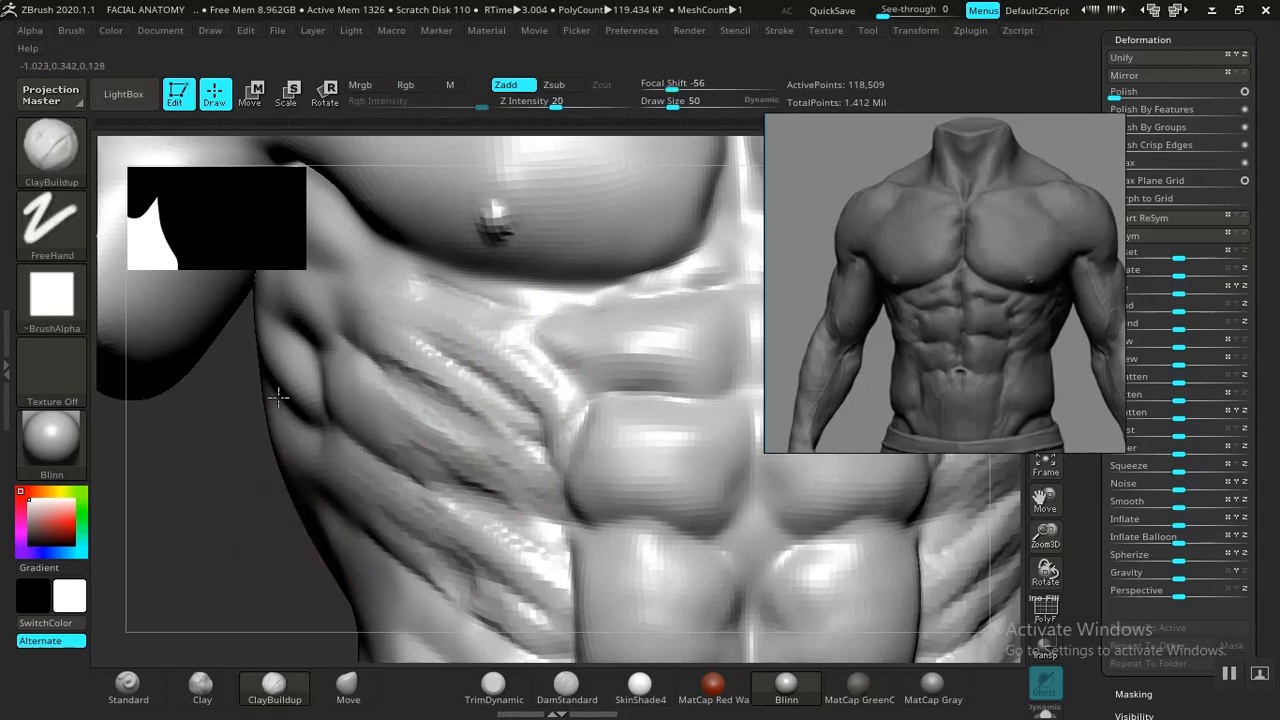
Build up diagonal muscle strands along the lower obliques and waist with the ClayBuildup brush at draw size 50
mouse_move(286, 530)
left_mouse_down()
mouse_move(397, 414)
mouse_move(434, 452)
left_mouse_up()
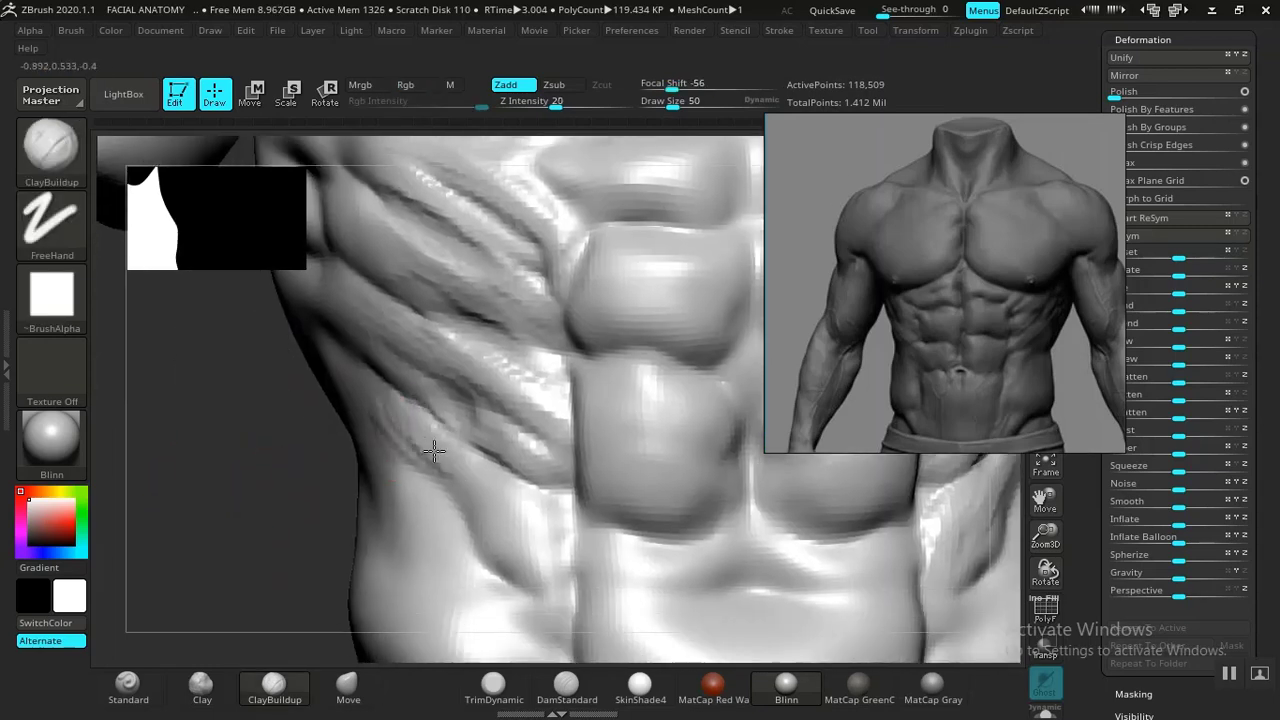
mouse_move(535, 560)
left_mouse_down()
mouse_move(549, 531)
mouse_move(509, 497)
left_mouse_up()
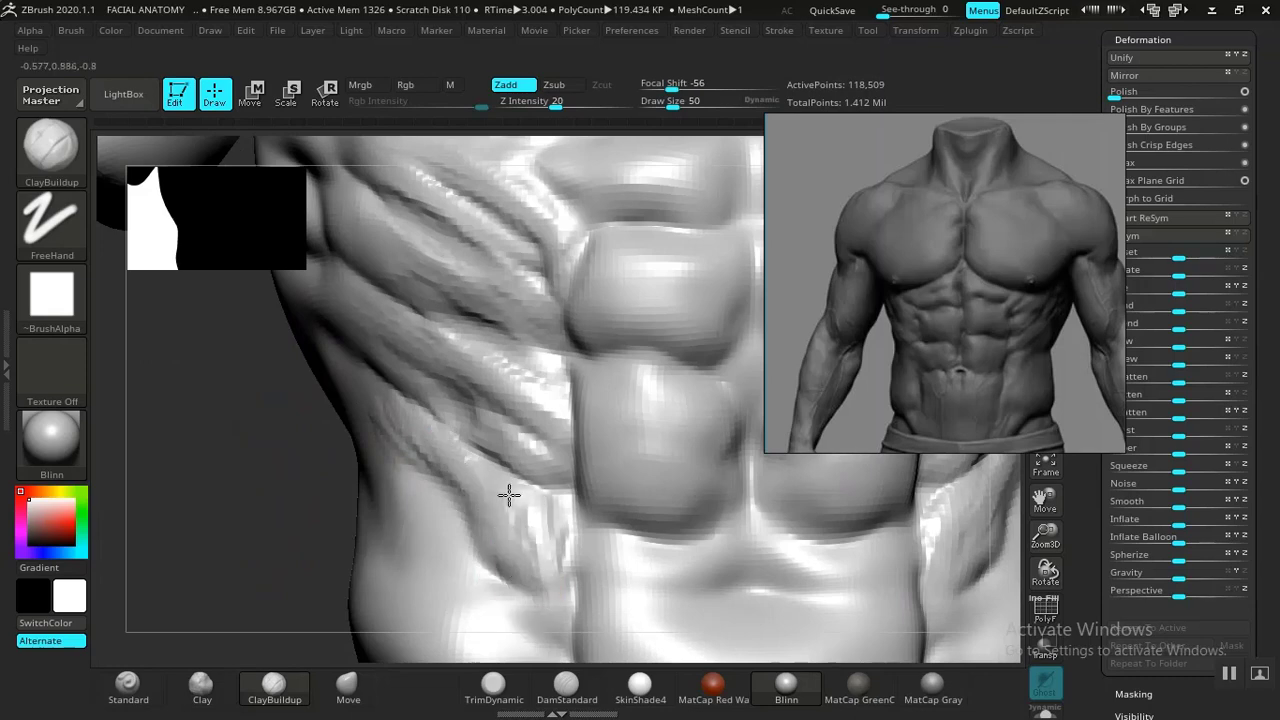
left_click_drag(309, 451, 420, 486)
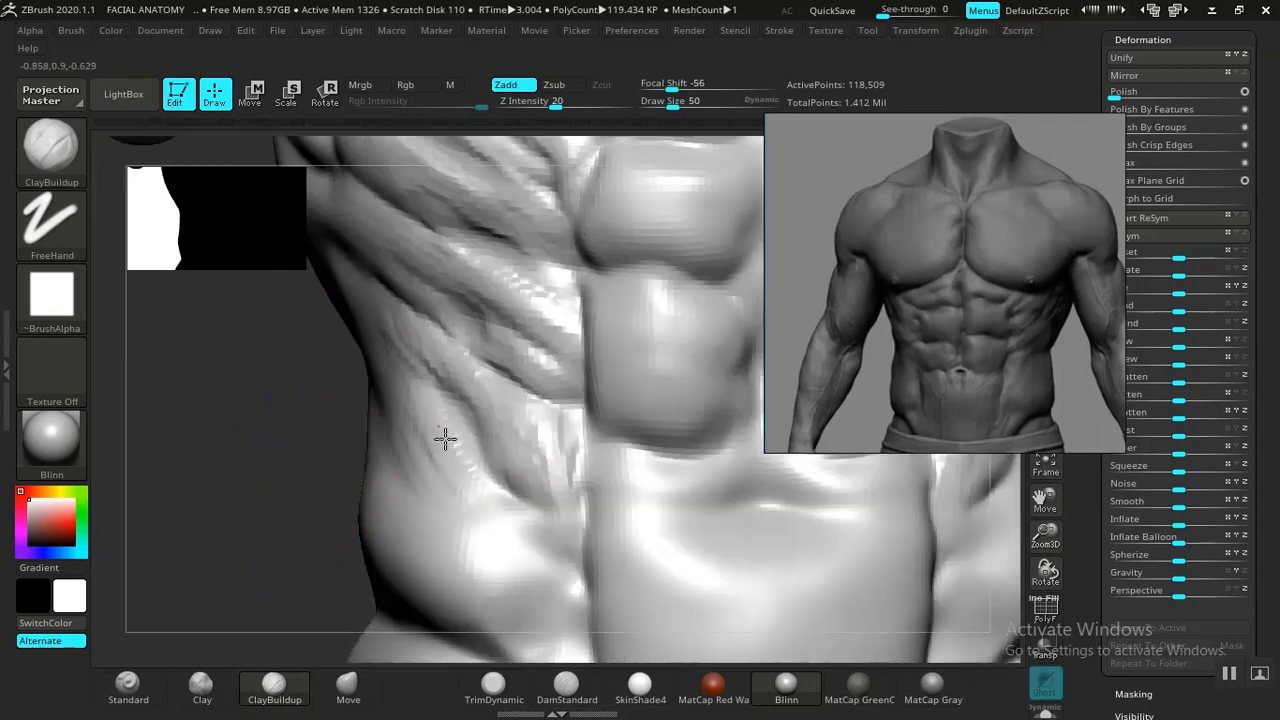
left_click_drag(445, 438, 453, 457)
key("f")
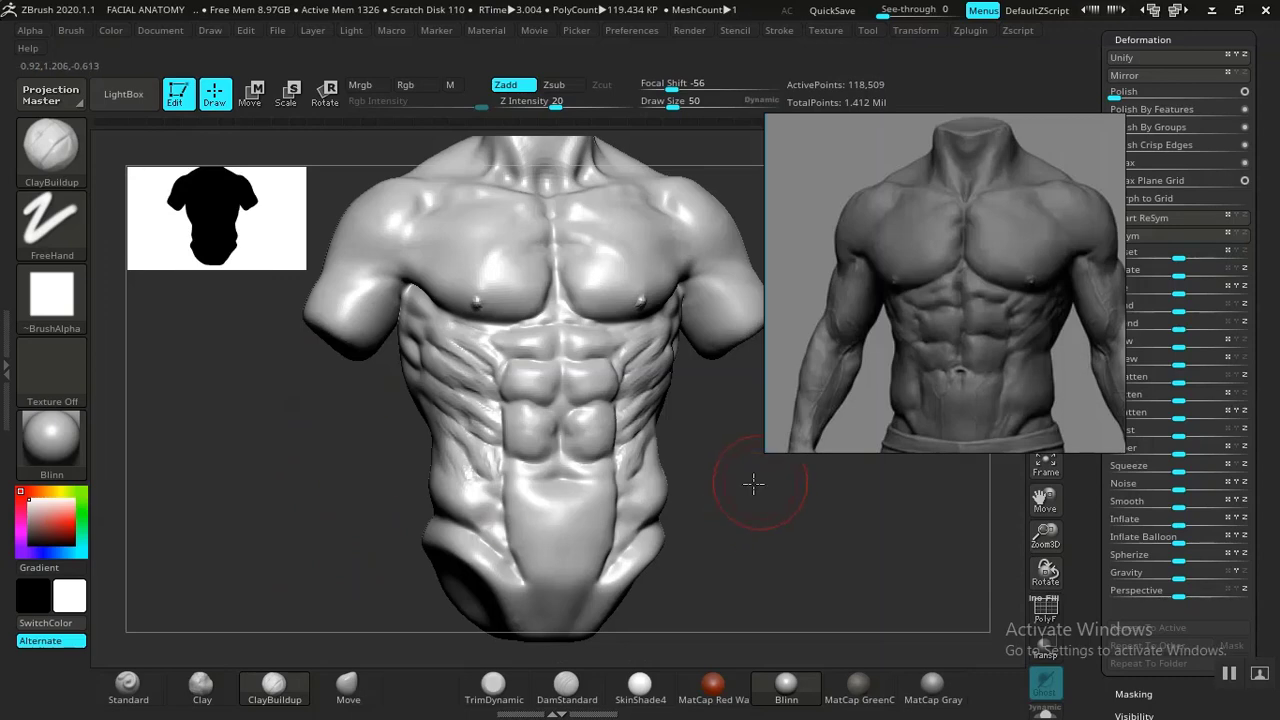
Add ClayBuildup strands converging diagonally across the lower abdomen and raise the folds beneath the lowest abdominal segments
left_click_drag(751, 486, 634, 457)
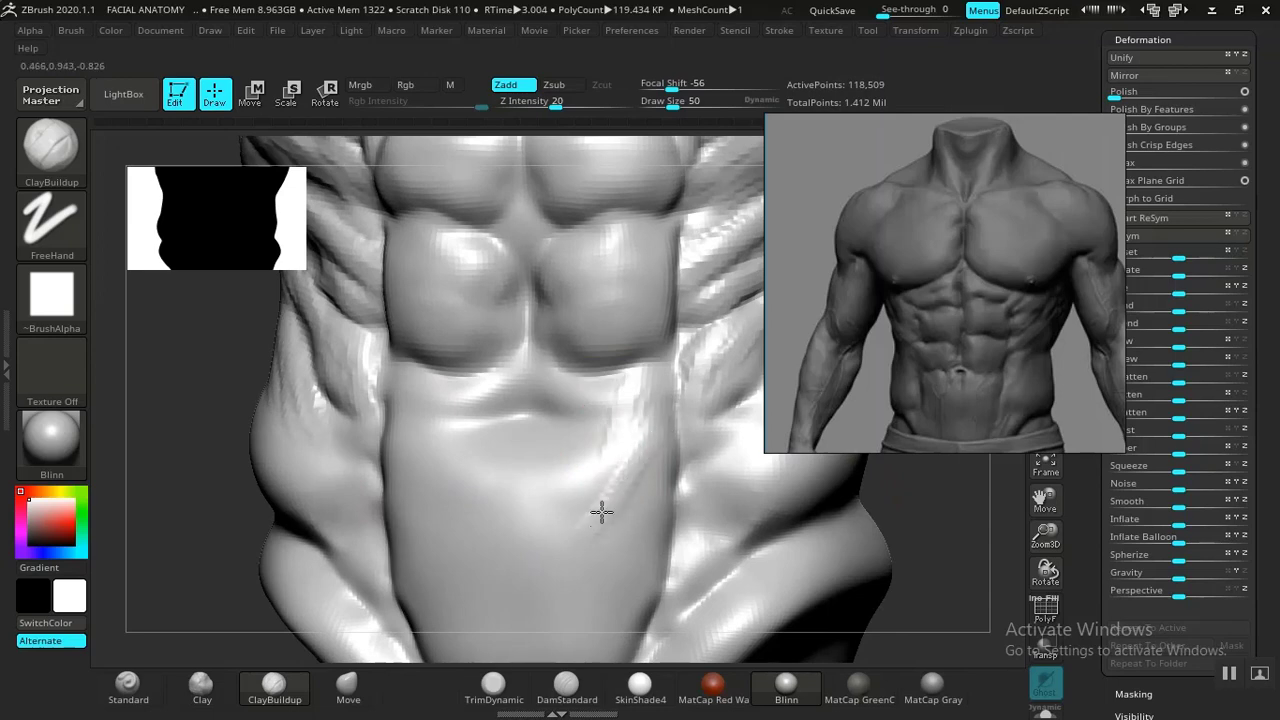
left_click_drag(566, 530, 630, 474)
left_click_drag(208, 545, 400, 466)
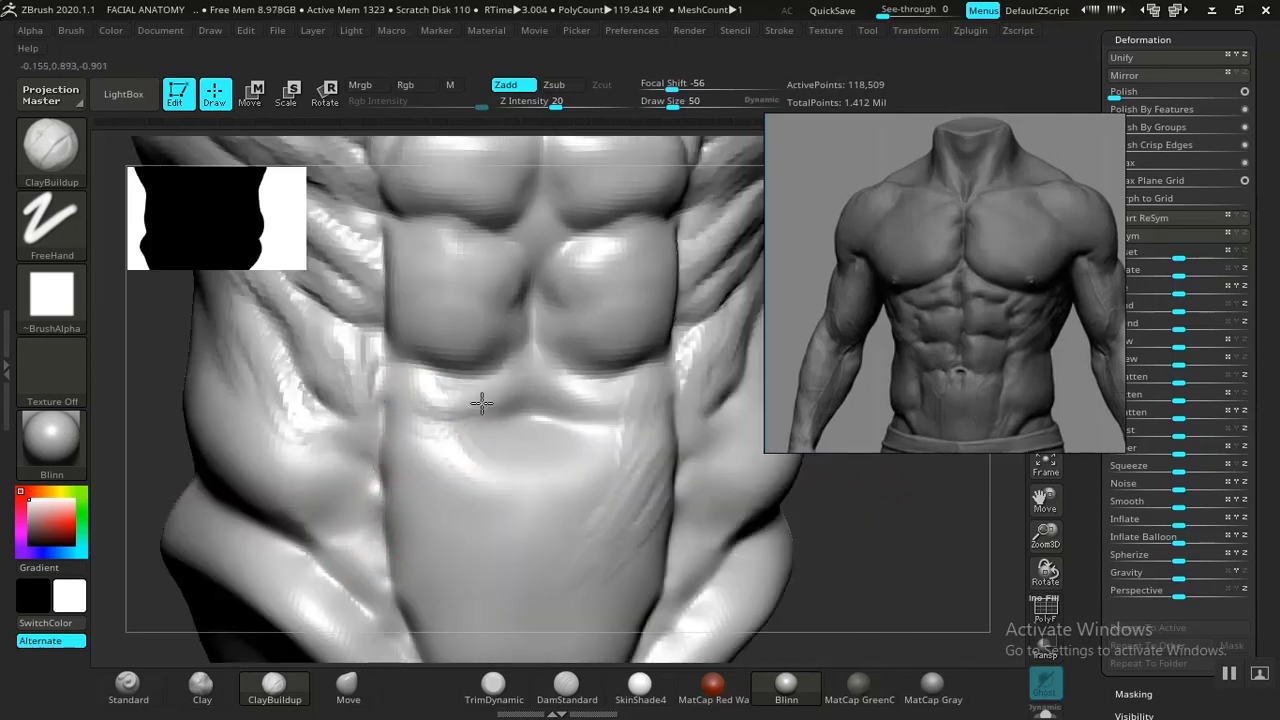
mouse_move(508, 387)
left_mouse_down()
mouse_move(577, 383)
mouse_move(601, 425)
left_mouse_up()
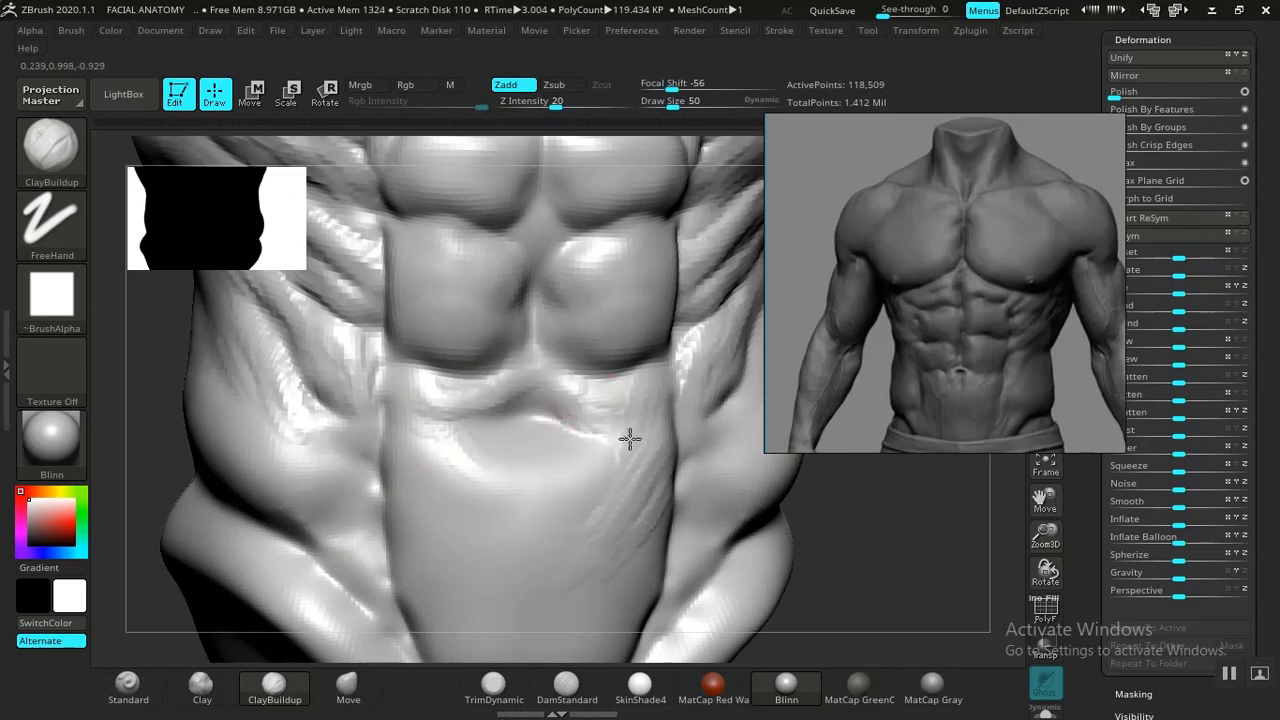
mouse_move(476, 480)
left_mouse_down()
mouse_move(440, 459)
mouse_move(534, 494)
mouse_move(491, 543)
mouse_move(409, 457)
mouse_move(454, 549)
mouse_move(441, 557)
mouse_move(529, 620)
mouse_move(494, 509)
mouse_move(566, 507)
left_mouse_up()
key("ctrl+z")
mouse_move(812, 548)
left_mouse_down()
mouse_move(729, 580)
mouse_move(740, 580)
mouse_move(543, 457)
left_mouse_up()
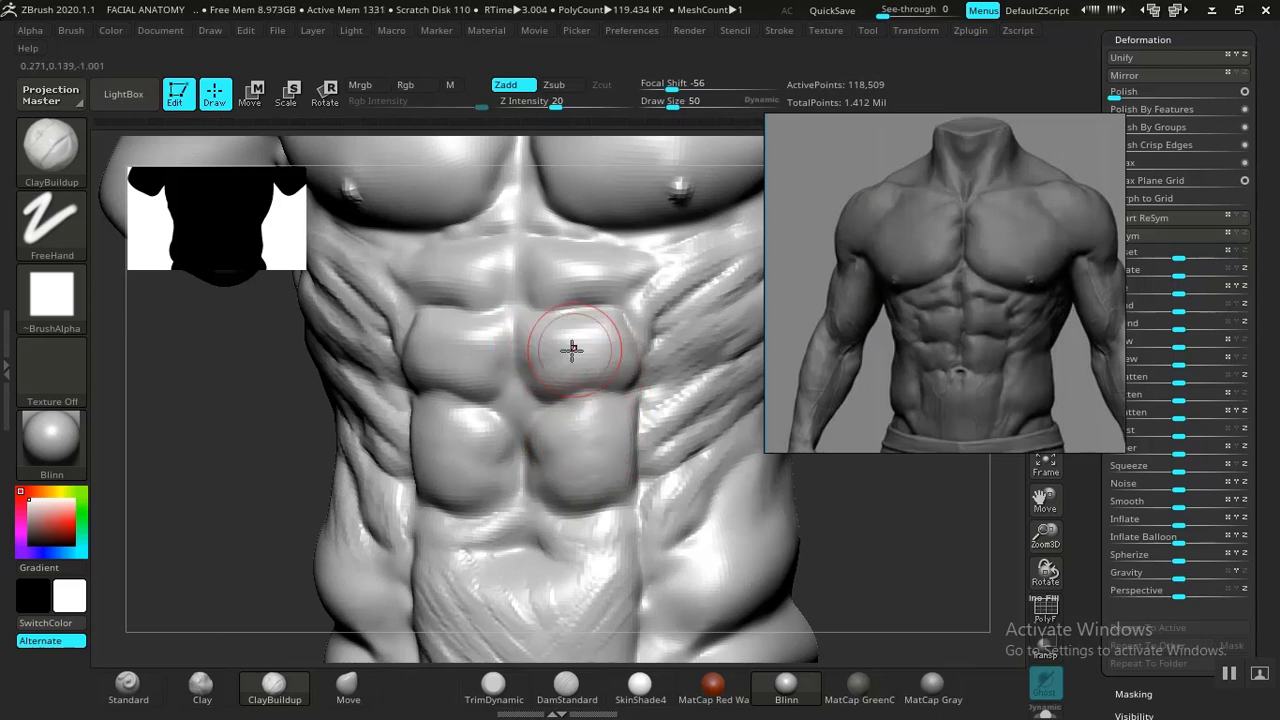
Carve the central line and the grooves between the abdominal segments with the DamStandard brush at draw size 50
left_click(566, 686)
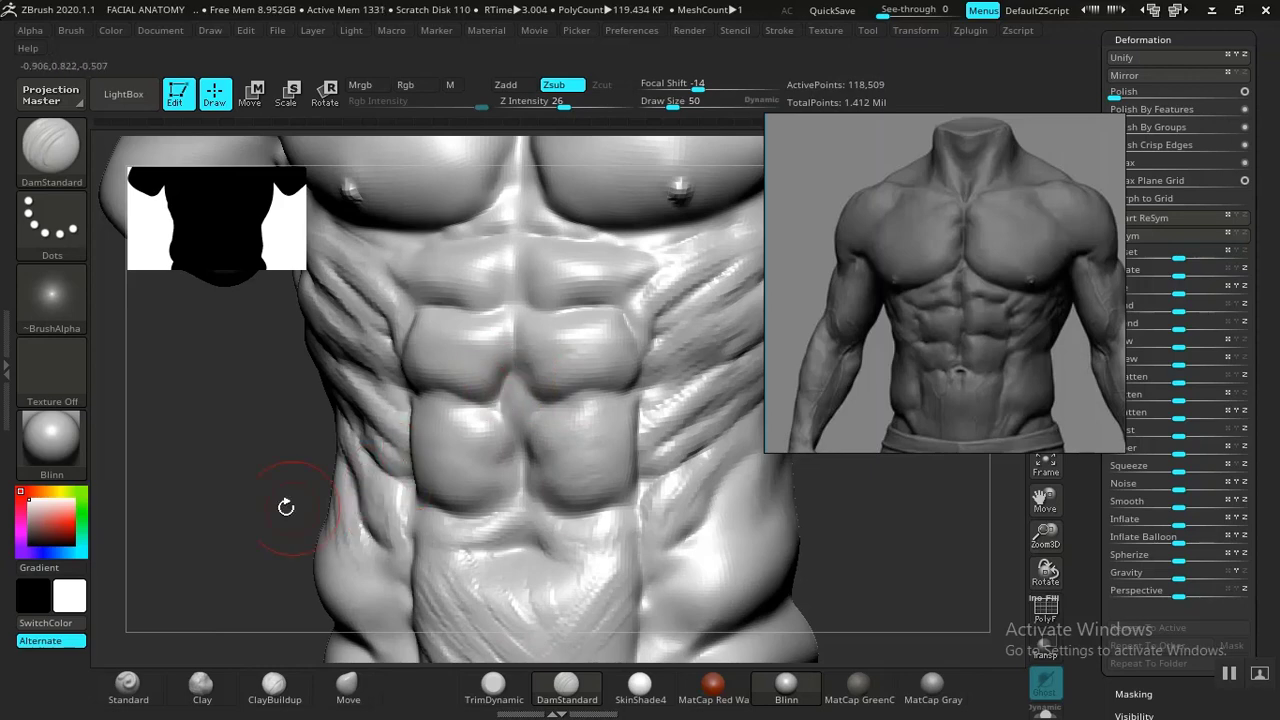
left_click_drag(241, 497, 360, 445)
left_click_drag(511, 381, 509, 421)
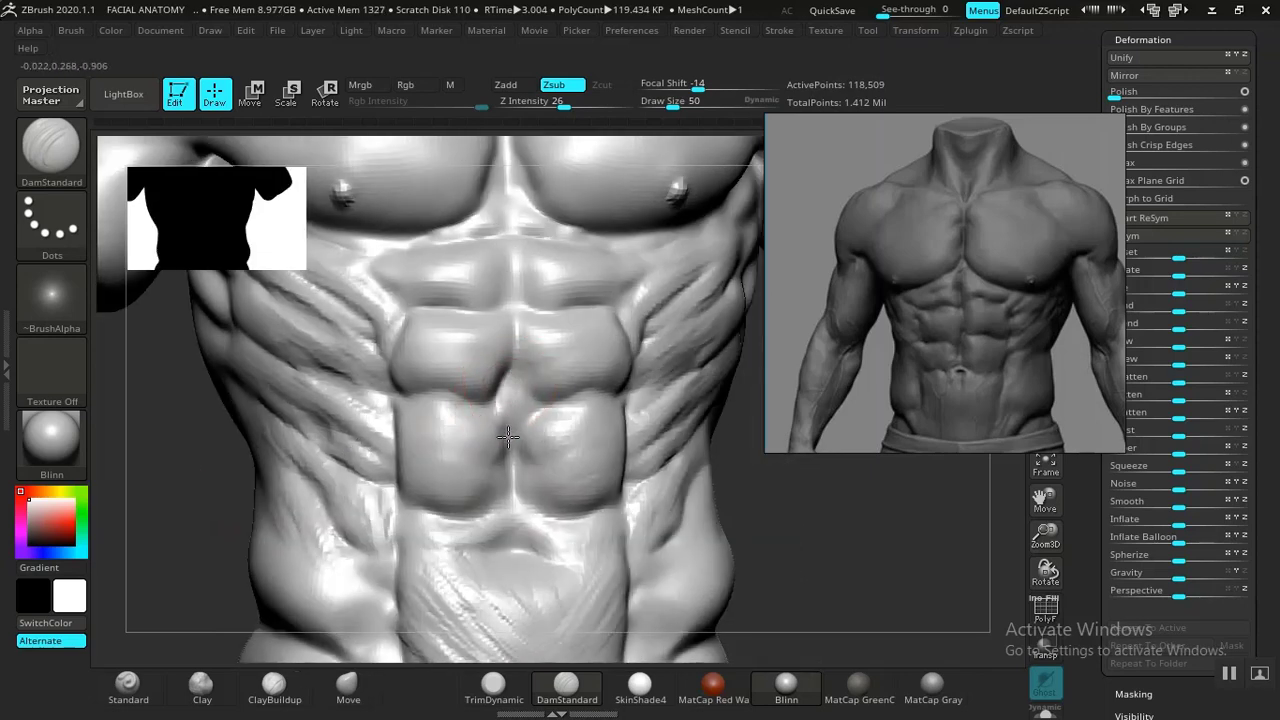
left_click_drag(739, 471, 750, 602, "alt")
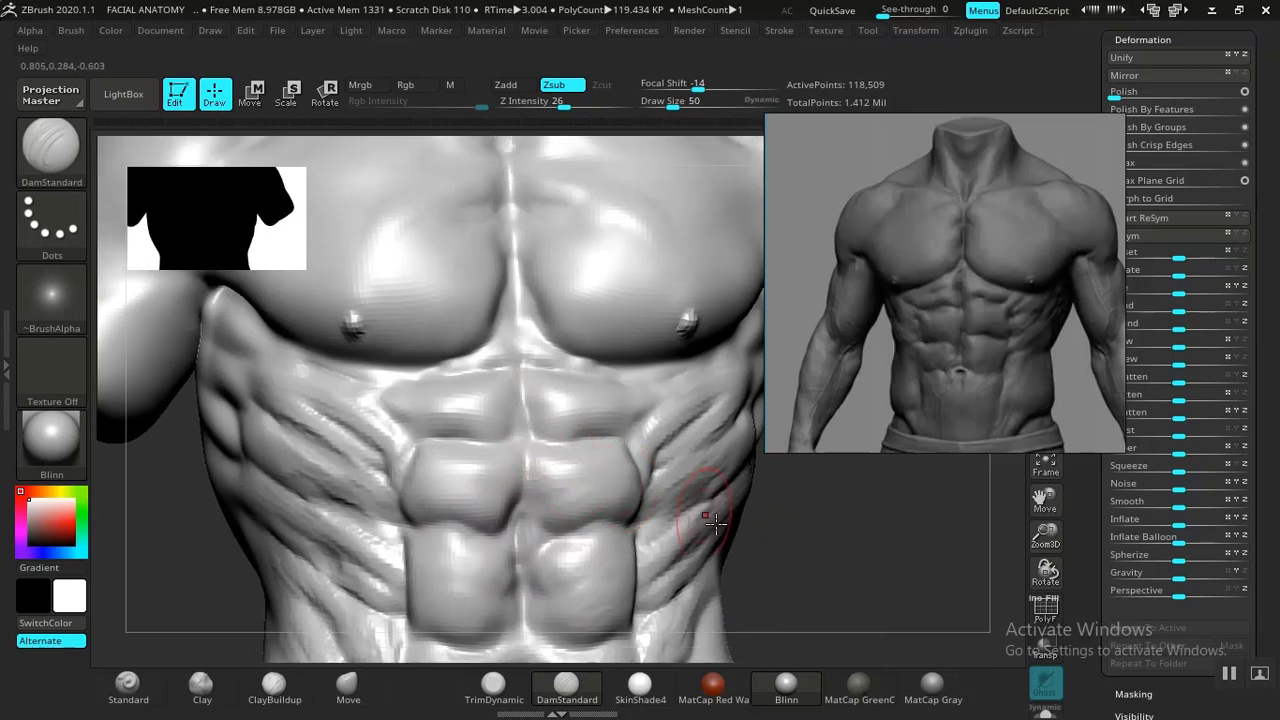
left_click_drag(805, 498, 795, 468)
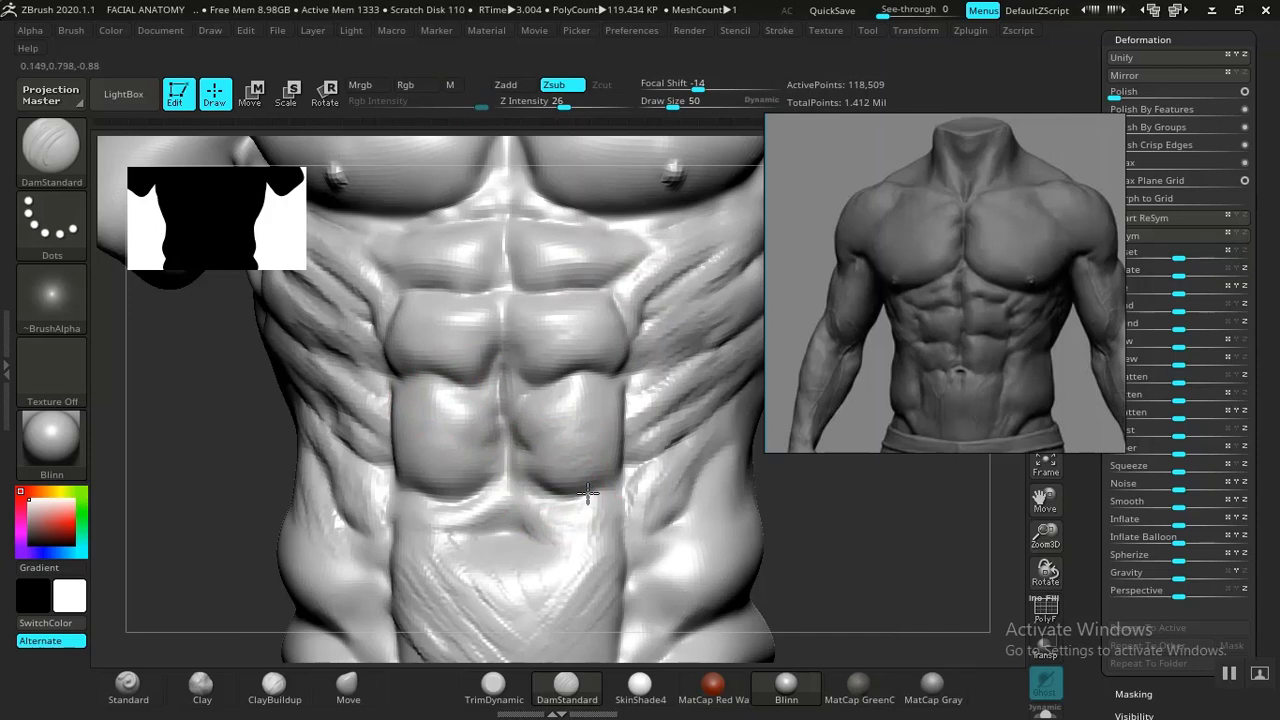
key("f")
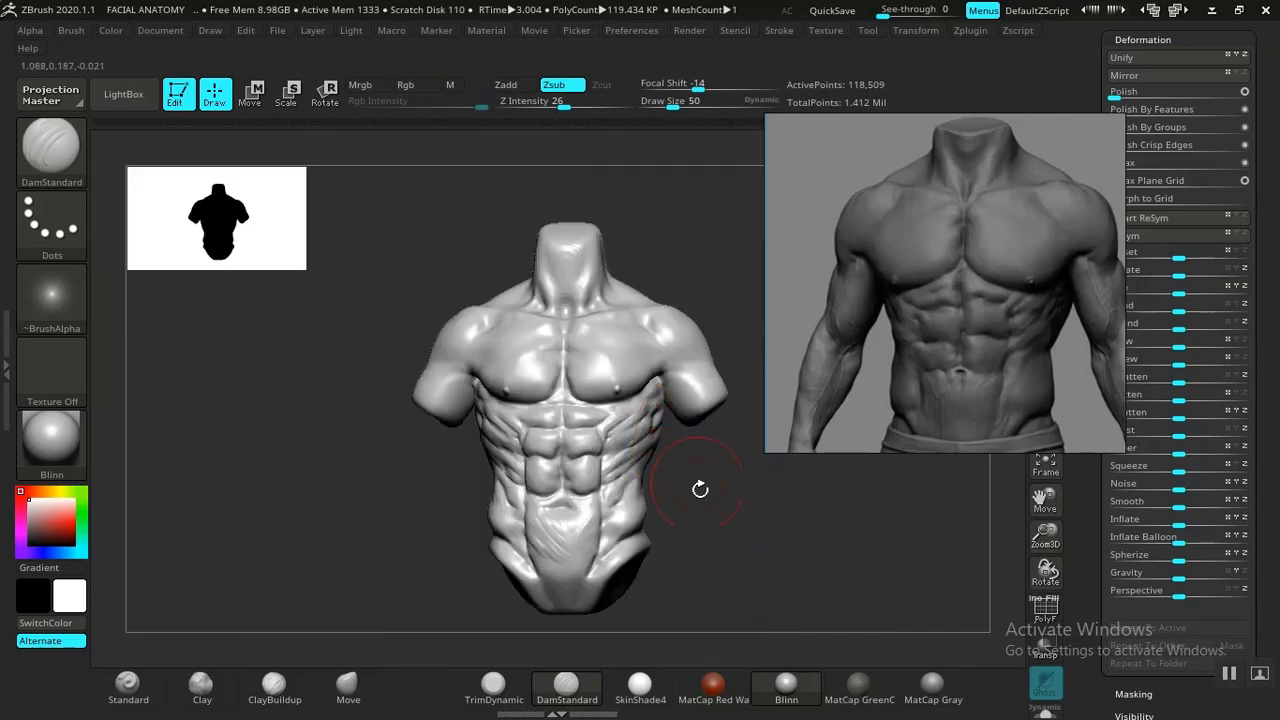
Build up the navel area and the surface just below it with the Clay brush at draw size 50
left_click_drag(700, 489, 500, 451, "alt")
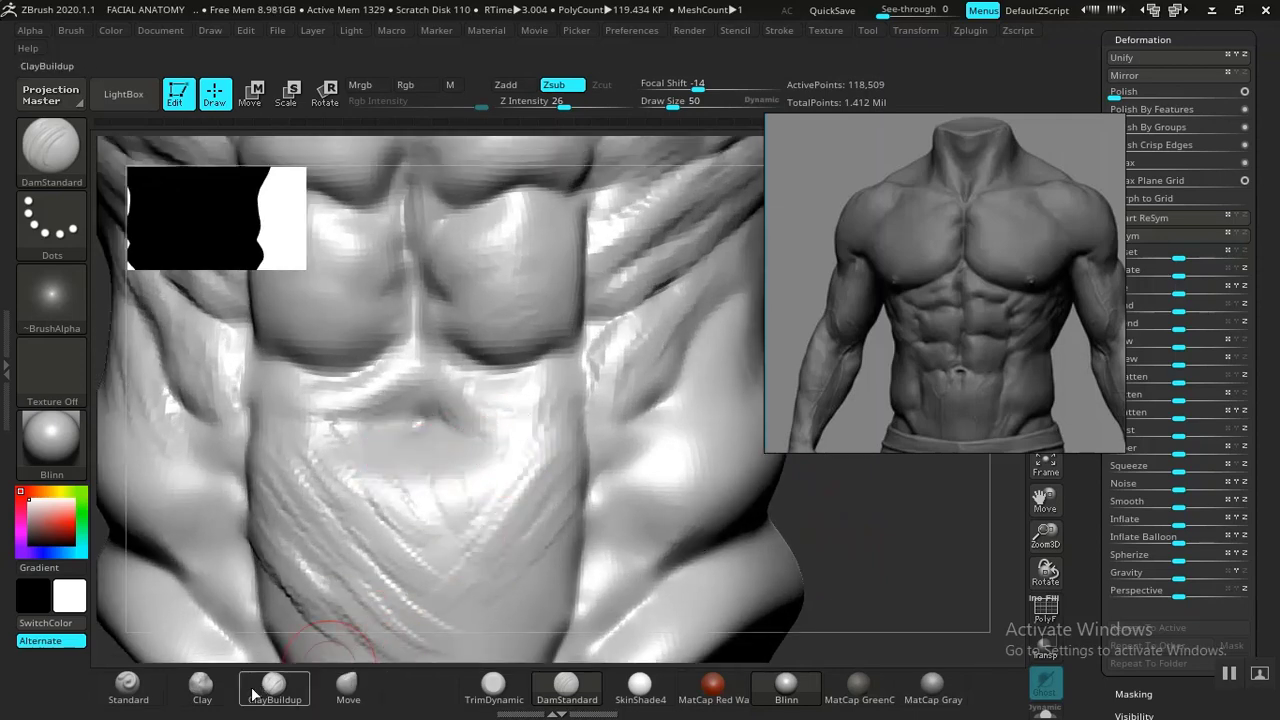
left_click(202, 685)
left_click_drag(910, 563, 911, 615, "alt")
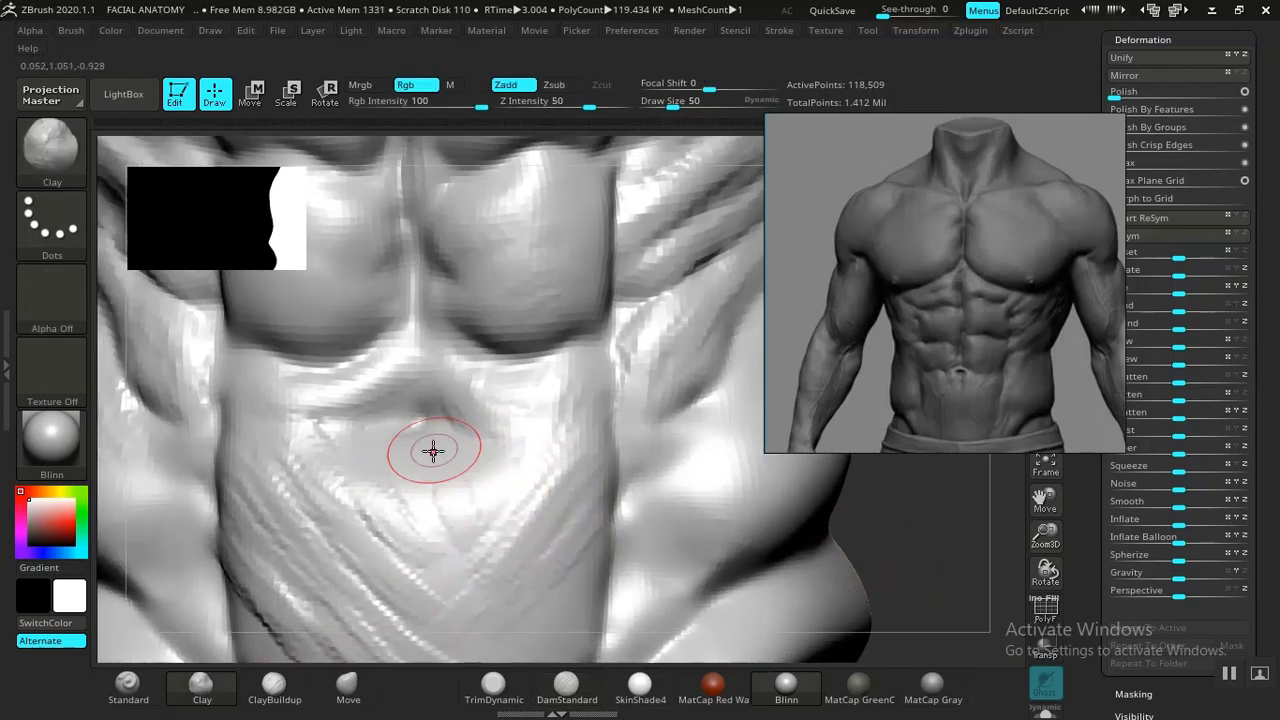
left_click_drag(367, 433, 371, 434)
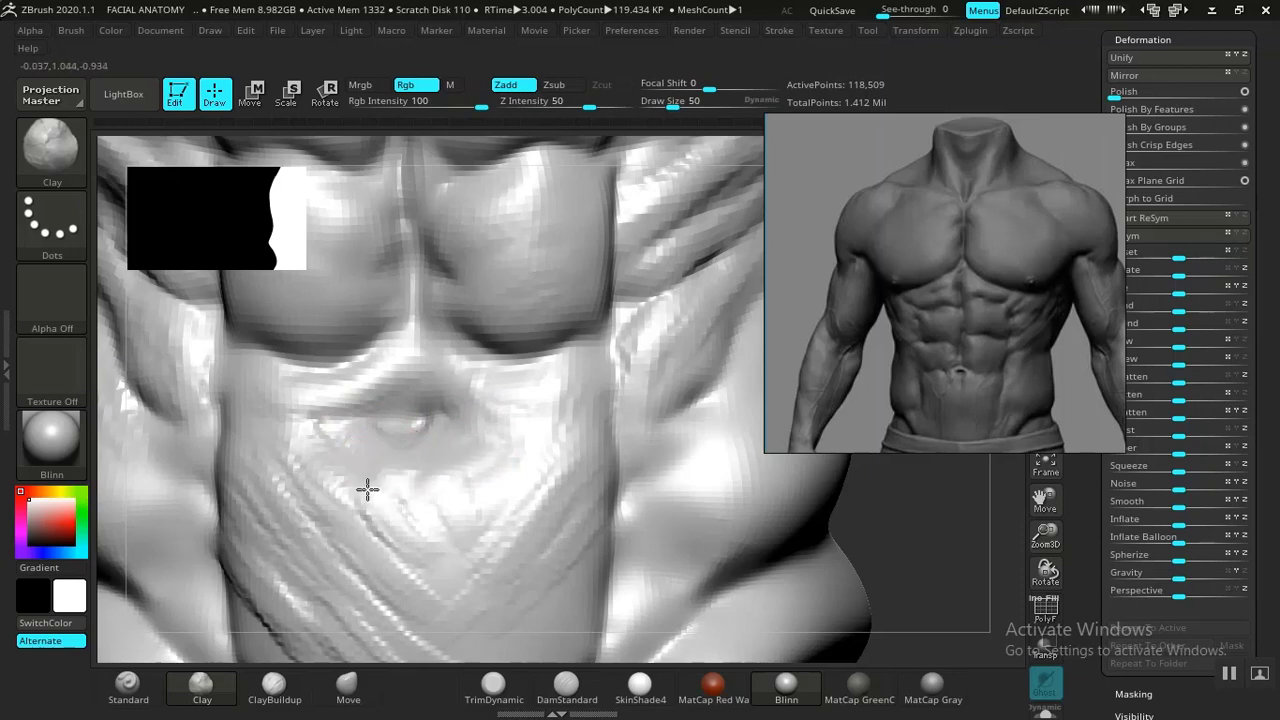
mouse_move(366, 491)
left_mouse_down()
mouse_move(380, 451)
mouse_move(431, 472)
left_mouse_up()
left_click_drag(941, 601, 558, 455, "alt")
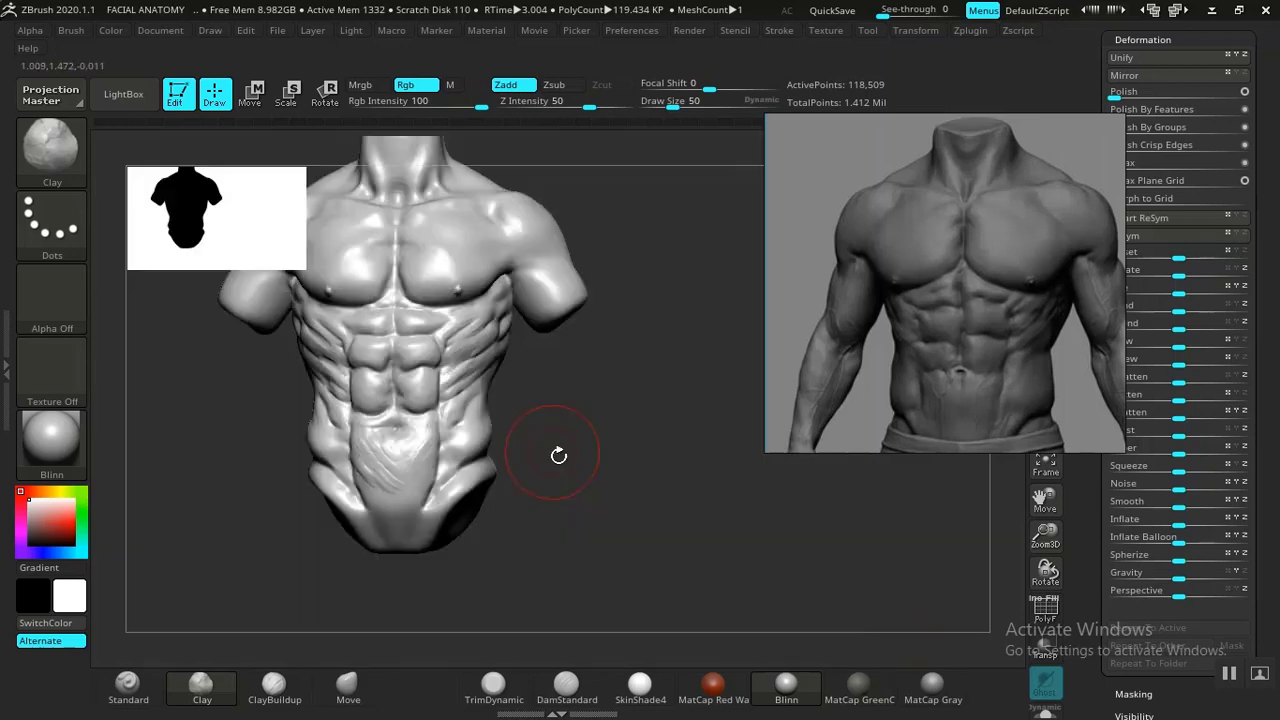
Shape the oblique and serratus muscle forms along one flank, from above the hip up to the armpit, with the Clay brush
mouse_move(667, 518)
left_mouse_down()
mouse_move(660, 500)
mouse_move(683, 504)
mouse_move(757, 566)
mouse_move(806, 523)
mouse_move(768, 514)
mouse_move(786, 545)
left_mouse_up()
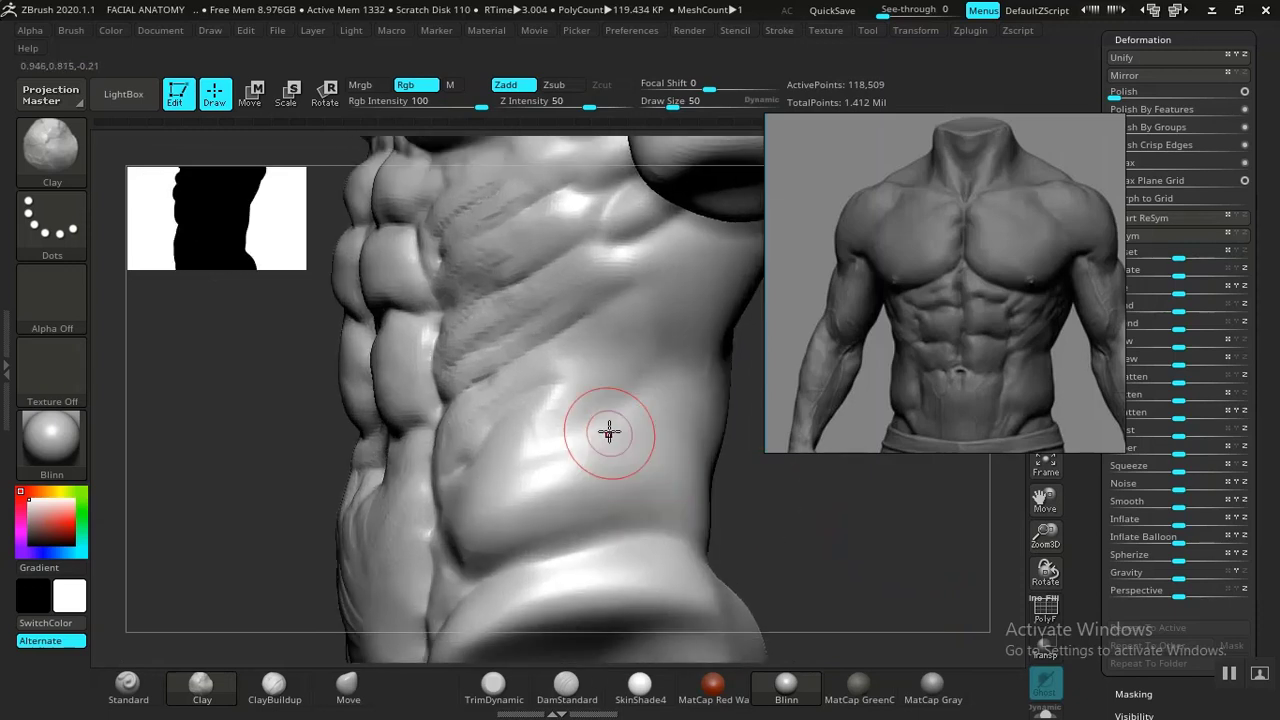
mouse_move(626, 374)
left_mouse_down()
mouse_move(575, 408)
mouse_move(586, 361)
mouse_move(504, 408)
left_mouse_up()
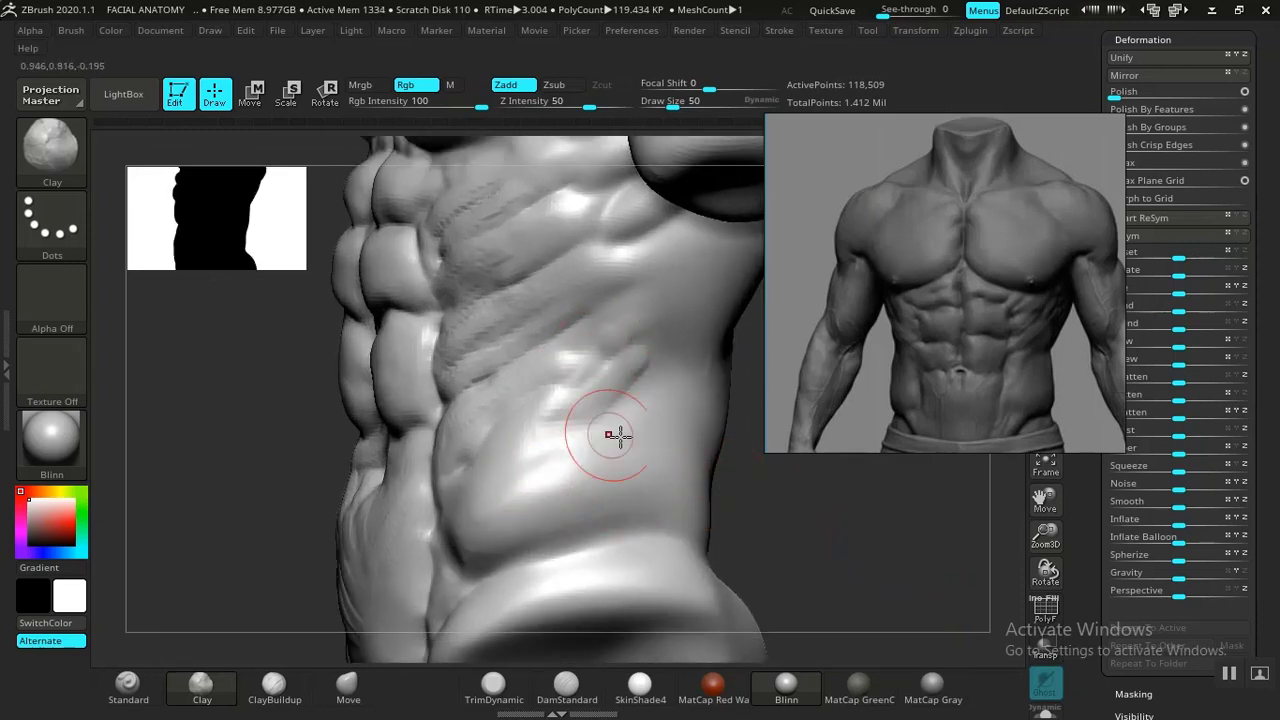
mouse_move(772, 458)
left_mouse_down("alt")
mouse_move(698, 576)
mouse_move(731, 497)
mouse_move(563, 349)
left_mouse_up("alt")
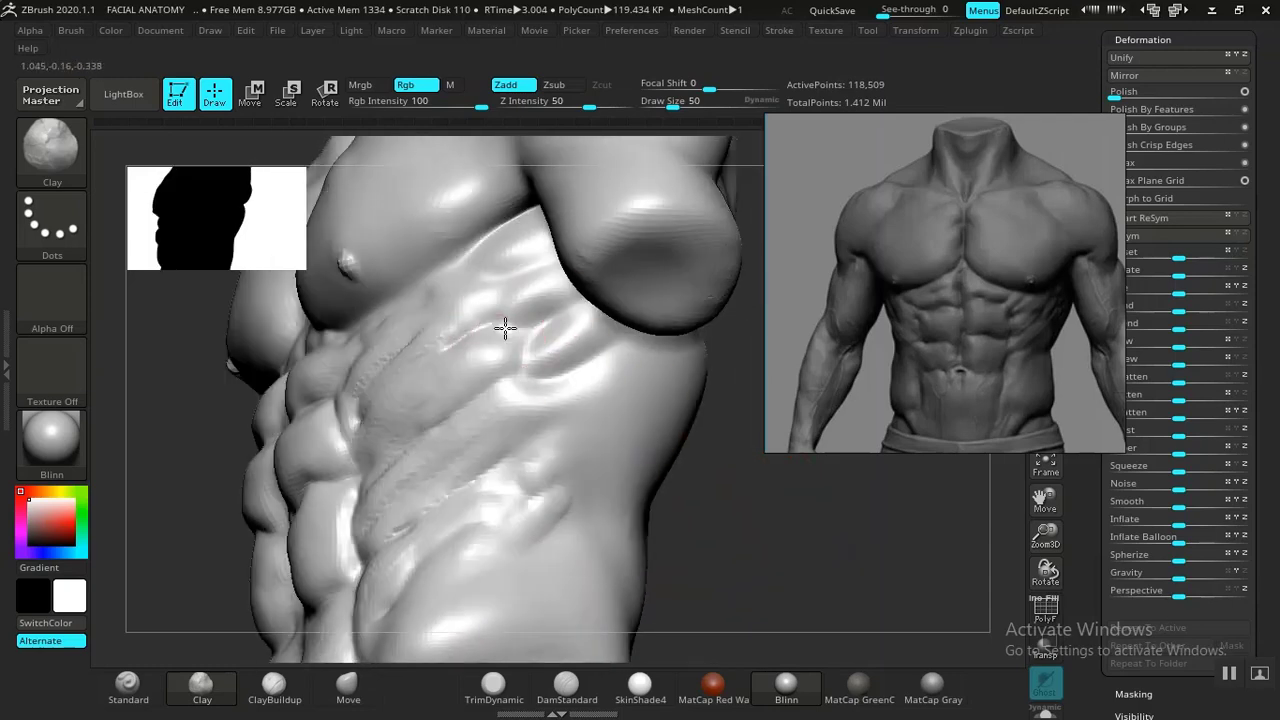
left_click_drag(714, 486, 768, 656)
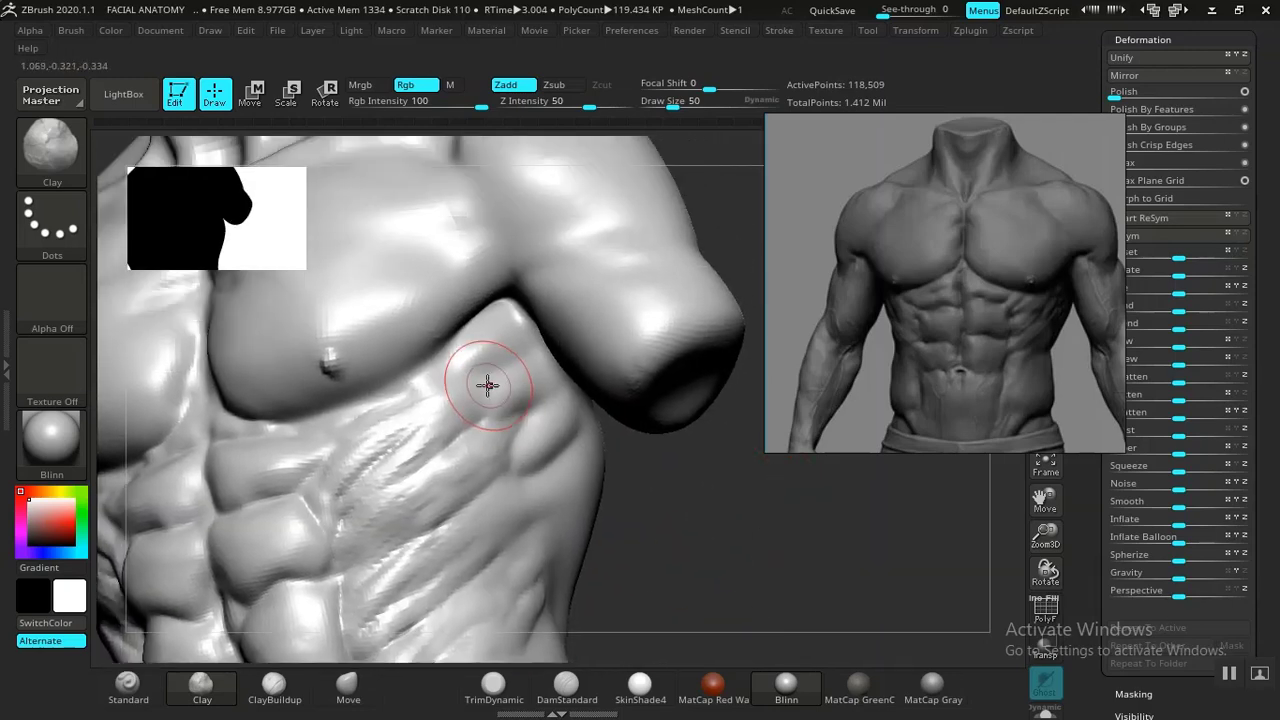
left_click_drag(487, 347, 497, 330)
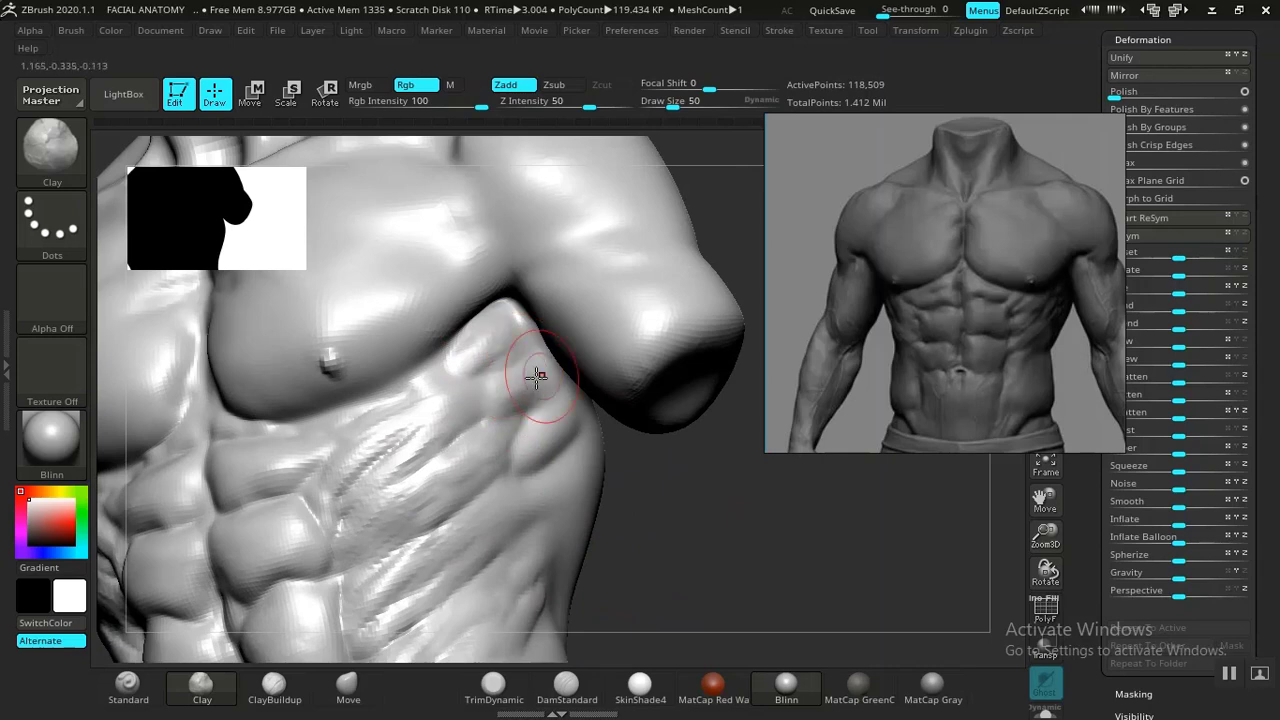
left_click_drag(695, 499, 606, 455)
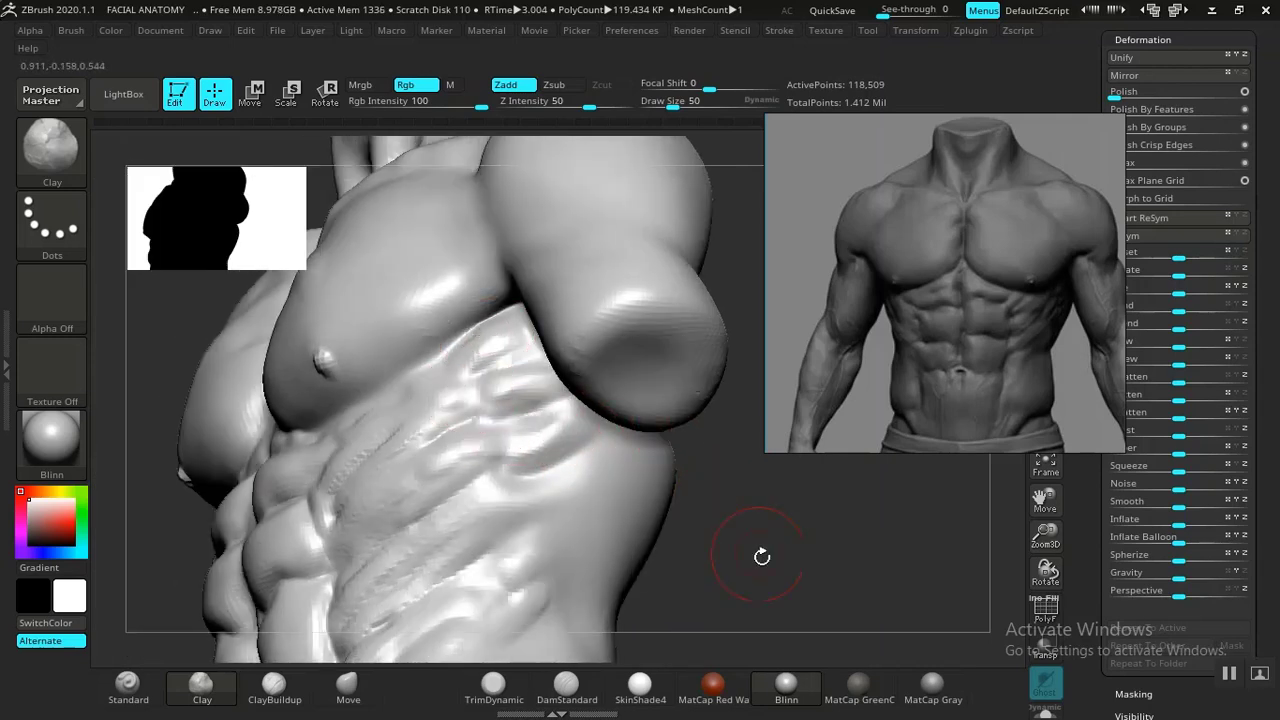
Smooth both pectorals and add subtle muscle volume across the upper chest with the Clay brush
mouse_move(762, 556)
left_mouse_down()
mouse_move(749, 589)
mouse_move(634, 503)
mouse_move(740, 526)
mouse_move(784, 604)
mouse_move(726, 591)
mouse_move(771, 640)
mouse_move(731, 569)
mouse_move(458, 428)
left_mouse_up()
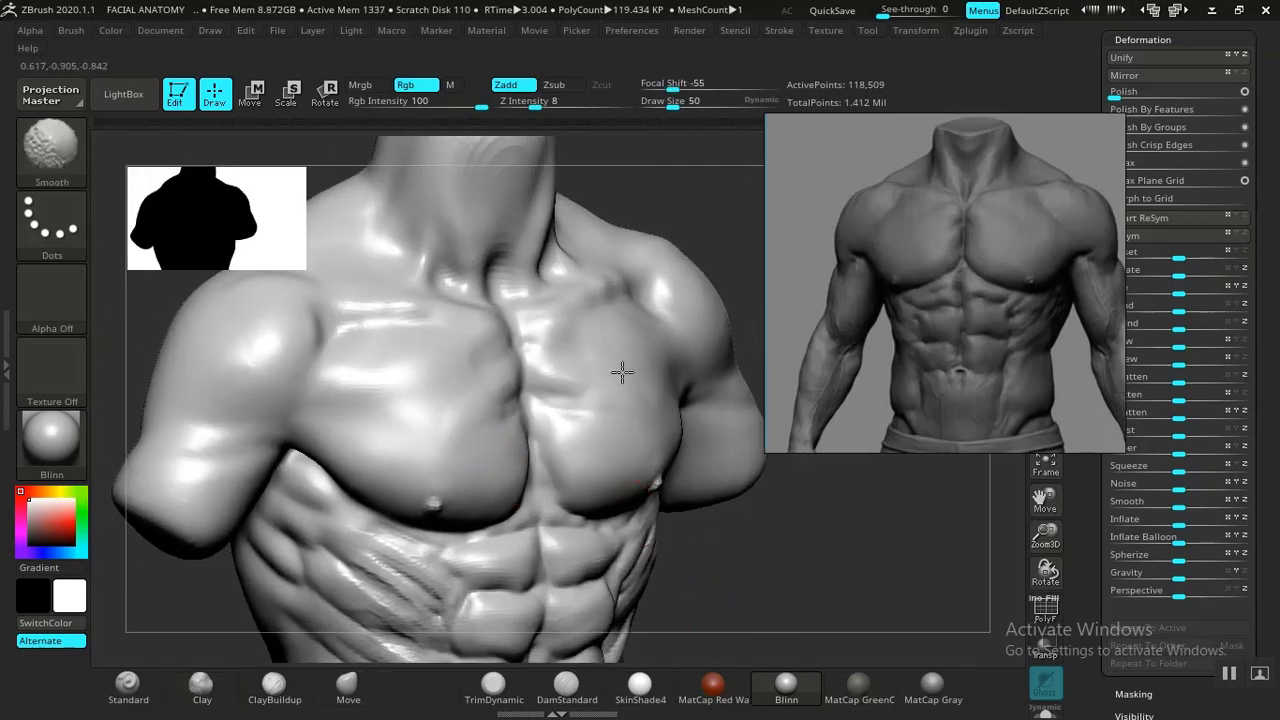
left_click_drag(622, 372, 612, 366, "shift")
mouse_move(380, 377)
left_mouse_down("shift")
mouse_move(357, 366)
mouse_move(362, 376)
left_mouse_up("shift")
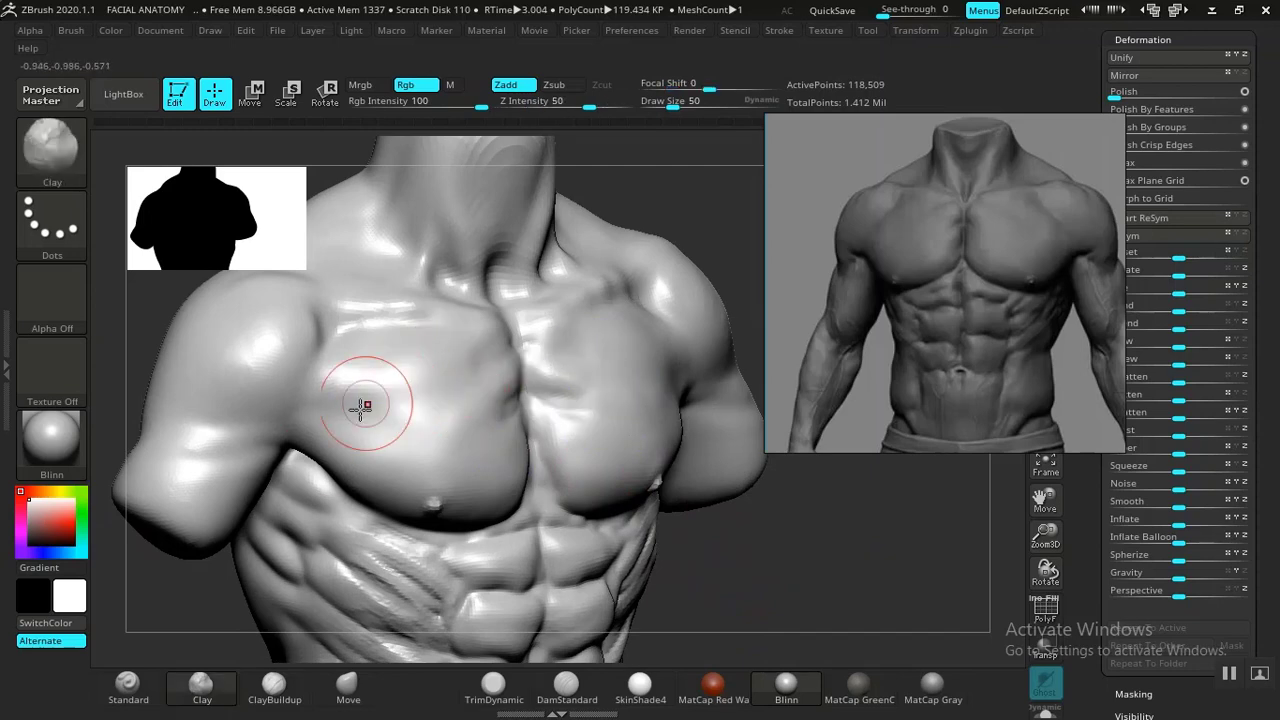
left_click_drag(200, 566, 257, 571)
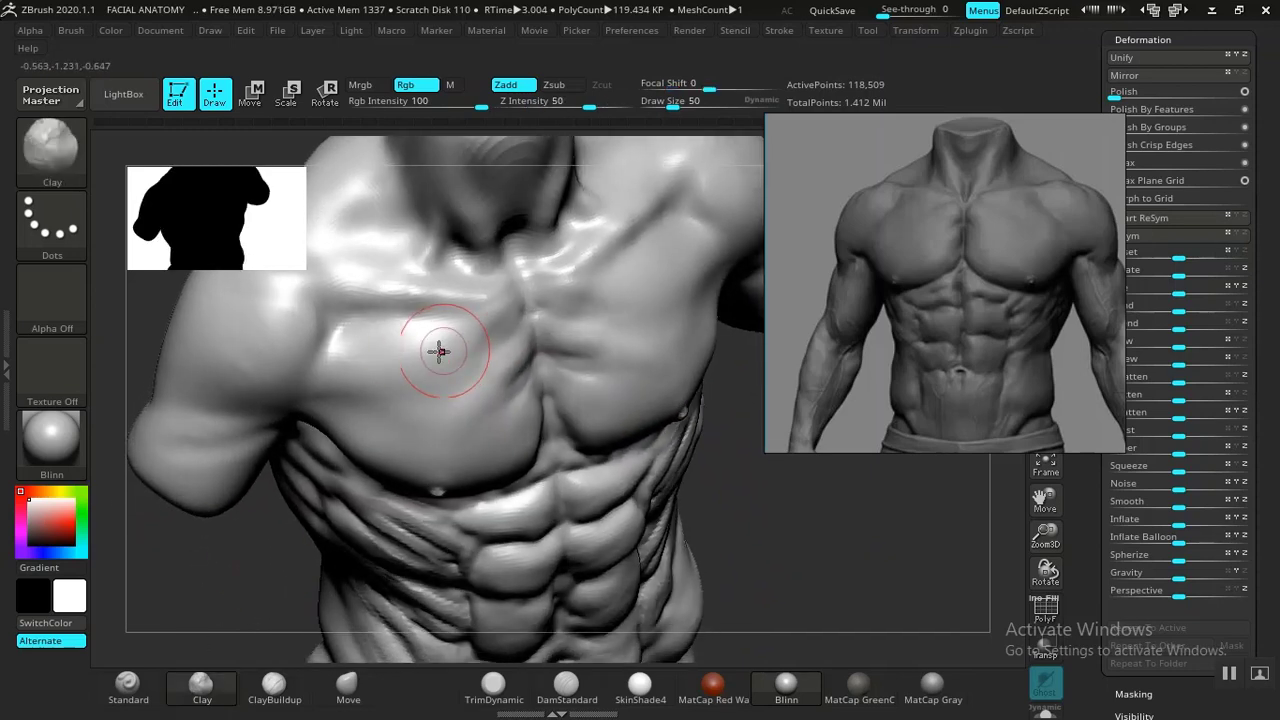
mouse_move(429, 329)
left_mouse_down()
mouse_move(350, 353)
mouse_move(411, 317)
mouse_move(420, 331)
mouse_move(380, 374)
mouse_move(440, 374)
mouse_move(384, 458)
mouse_move(461, 438)
left_mouse_up()
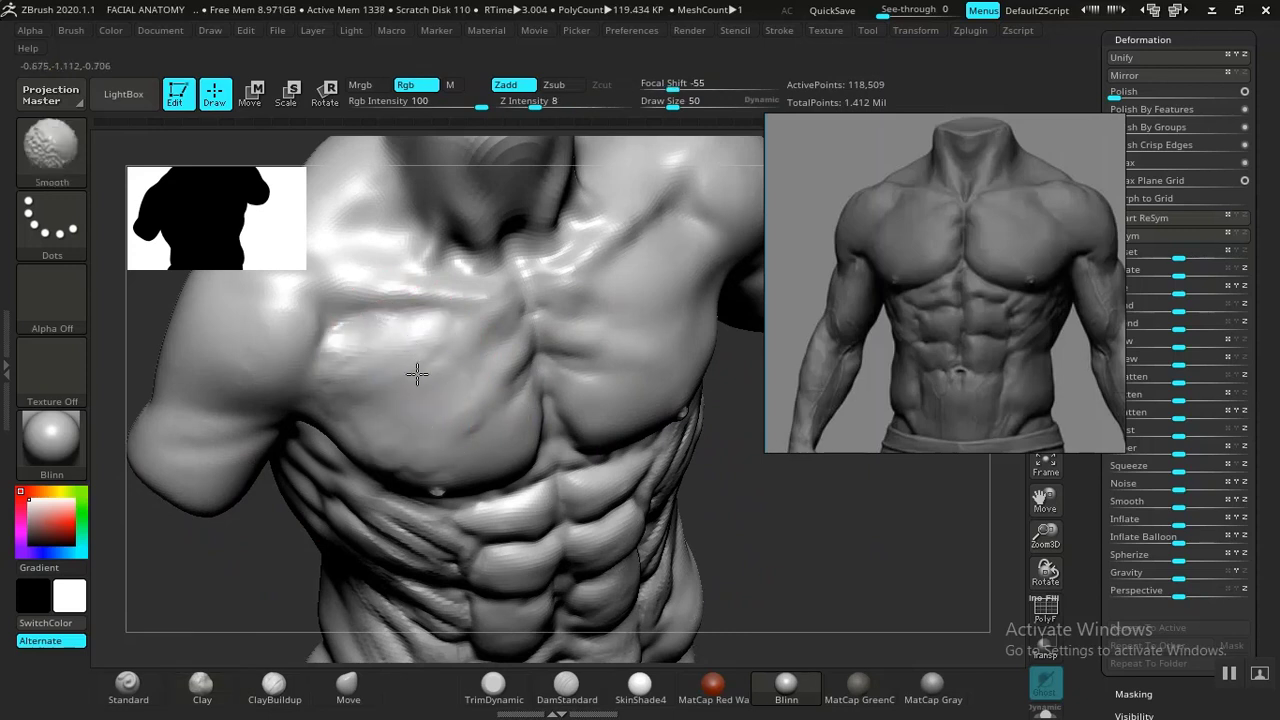
Build up the serratus and rib muscles on the opposite flank, from beneath the armpit to the waist, with the Clay brush
mouse_move(714, 526)
left_mouse_down()
mouse_move(769, 496)
mouse_move(799, 562)
mouse_move(840, 500)
mouse_move(586, 480)
left_mouse_up()
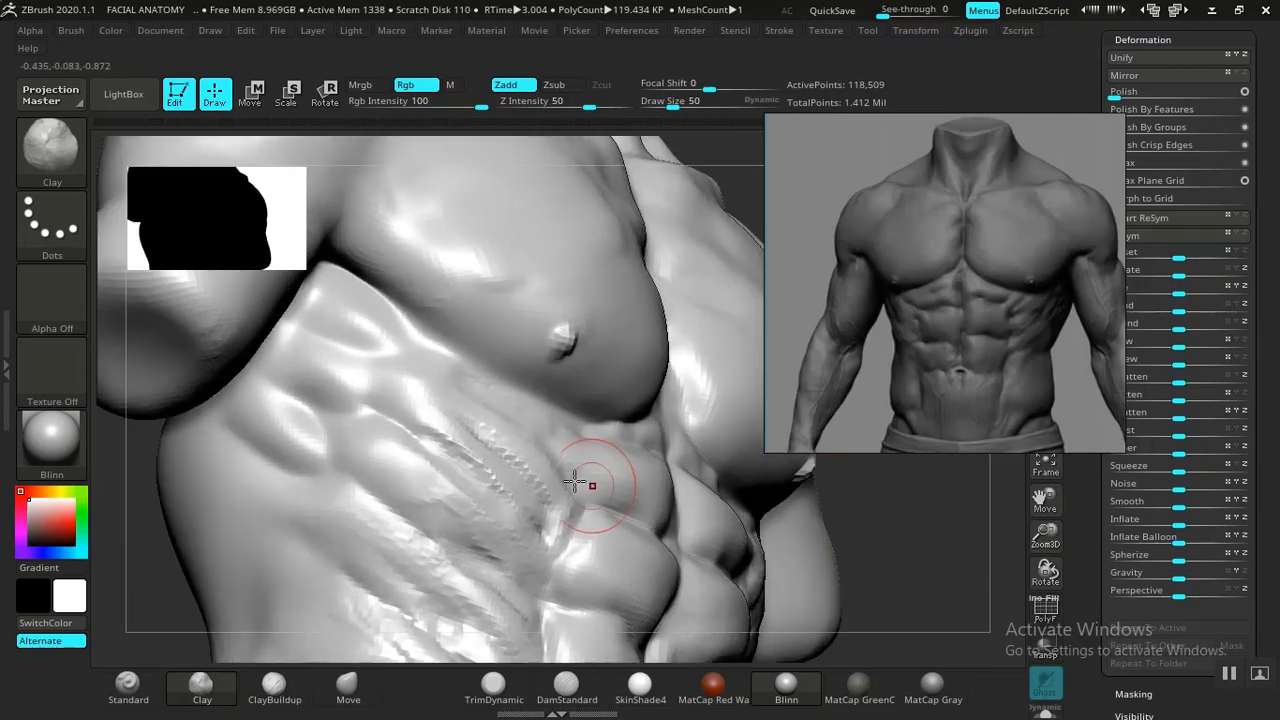
left_click_drag(351, 397, 350, 387)
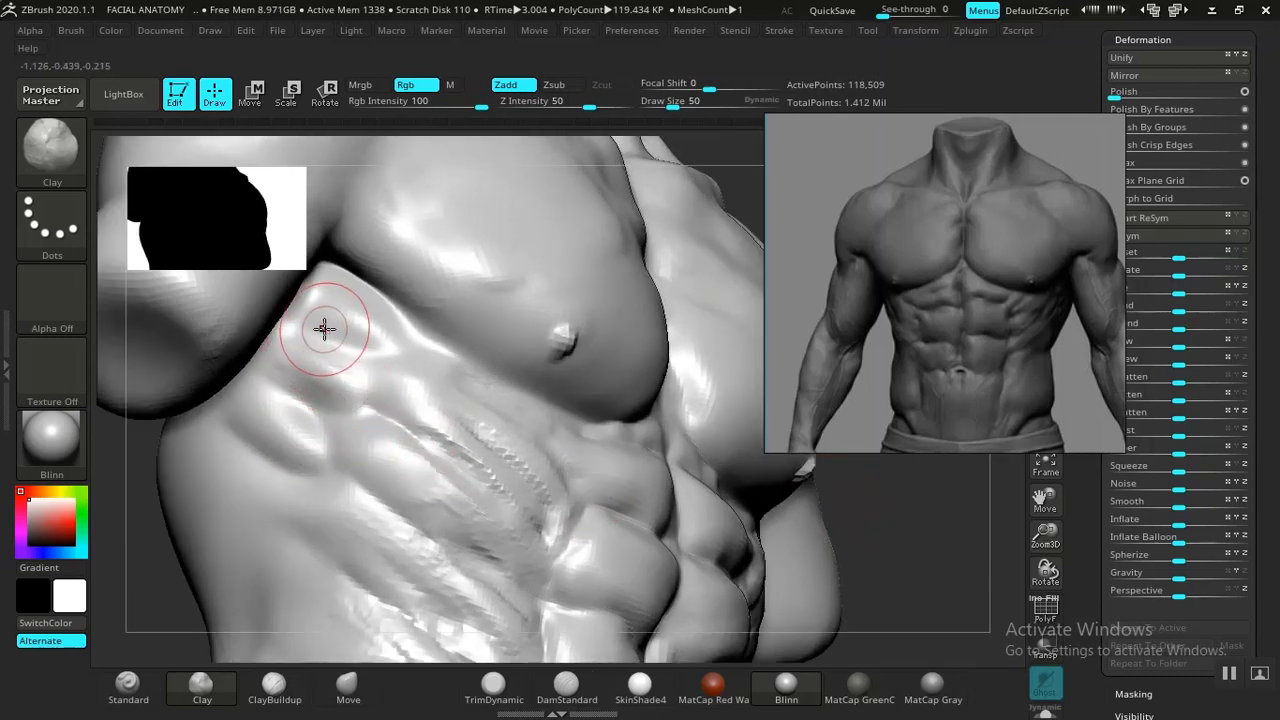
left_click_drag(324, 329, 363, 330)
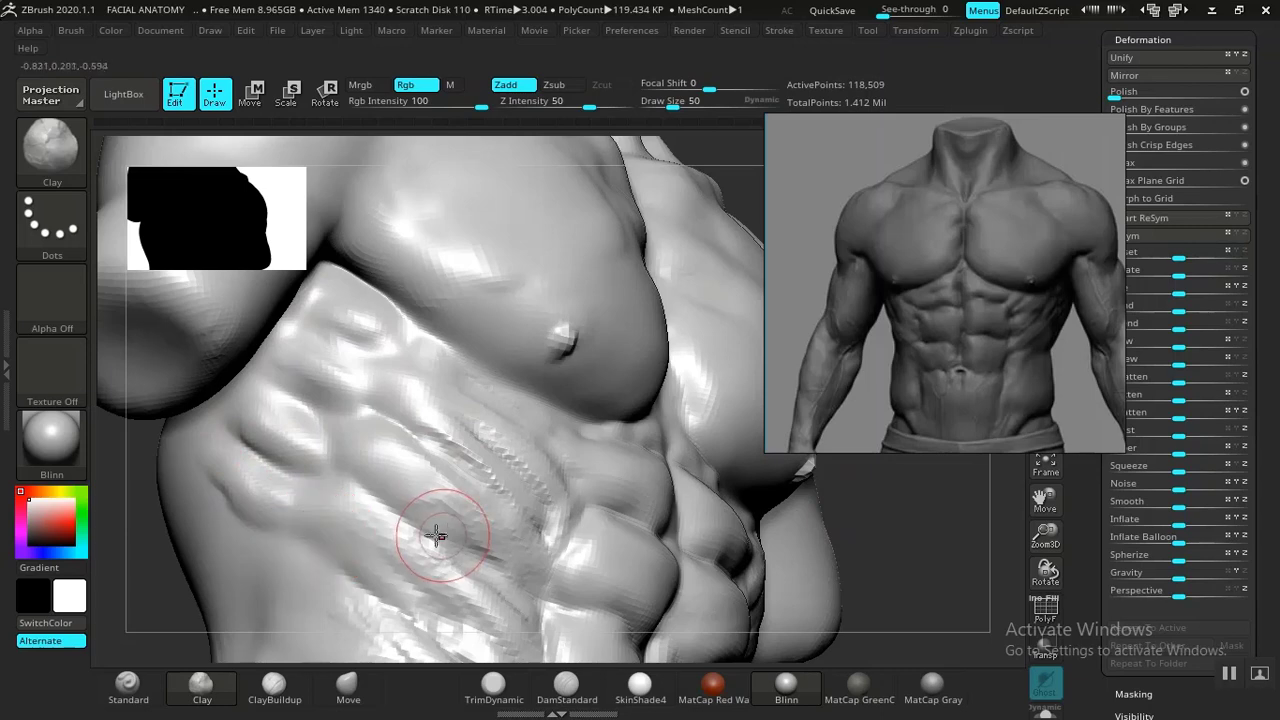
left_click_drag(776, 475, 755, 542, "alt")
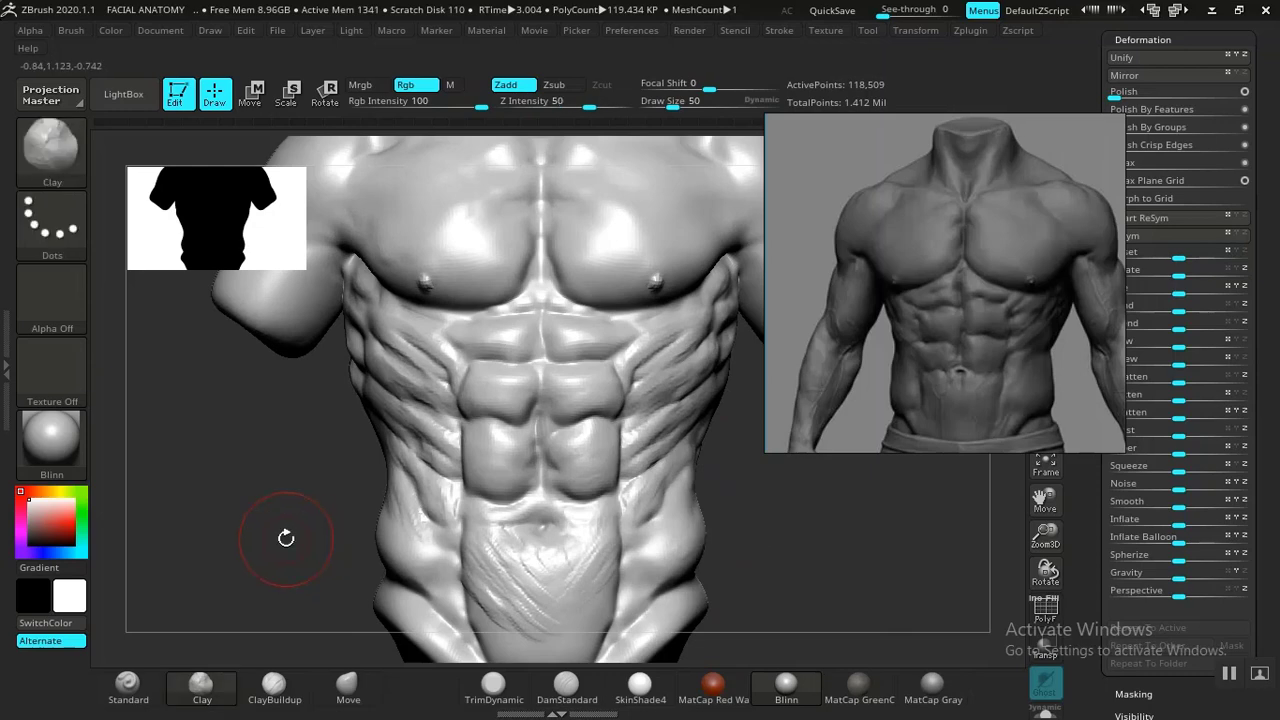
mouse_move(286, 534)
left_mouse_down("alt")
mouse_move(320, 486)
mouse_move(323, 534)
mouse_move(231, 503)
mouse_move(494, 470)
left_mouse_up("alt")
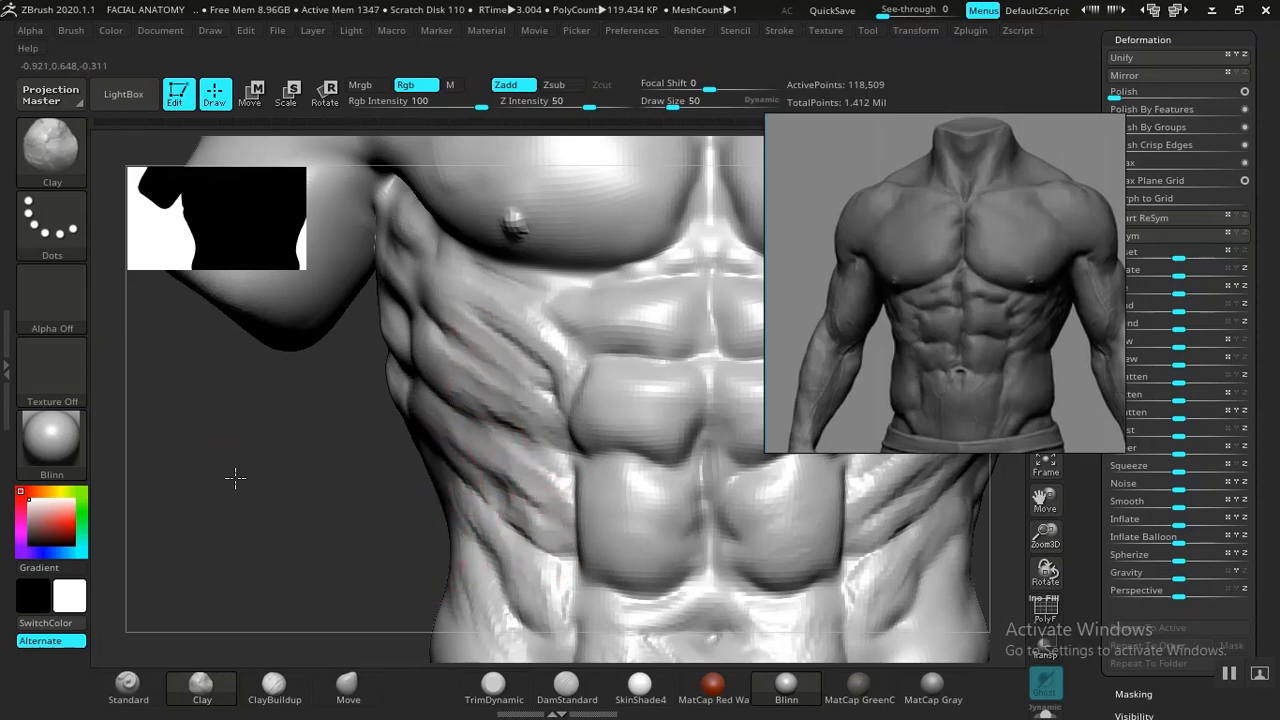
left_click_drag(235, 478, 213, 433, "alt")
Build up muscle volume across the lower back, from beside the spine to the waist, with the ClayBuildup brush
left_click_drag(728, 560, 615, 524, "alt")
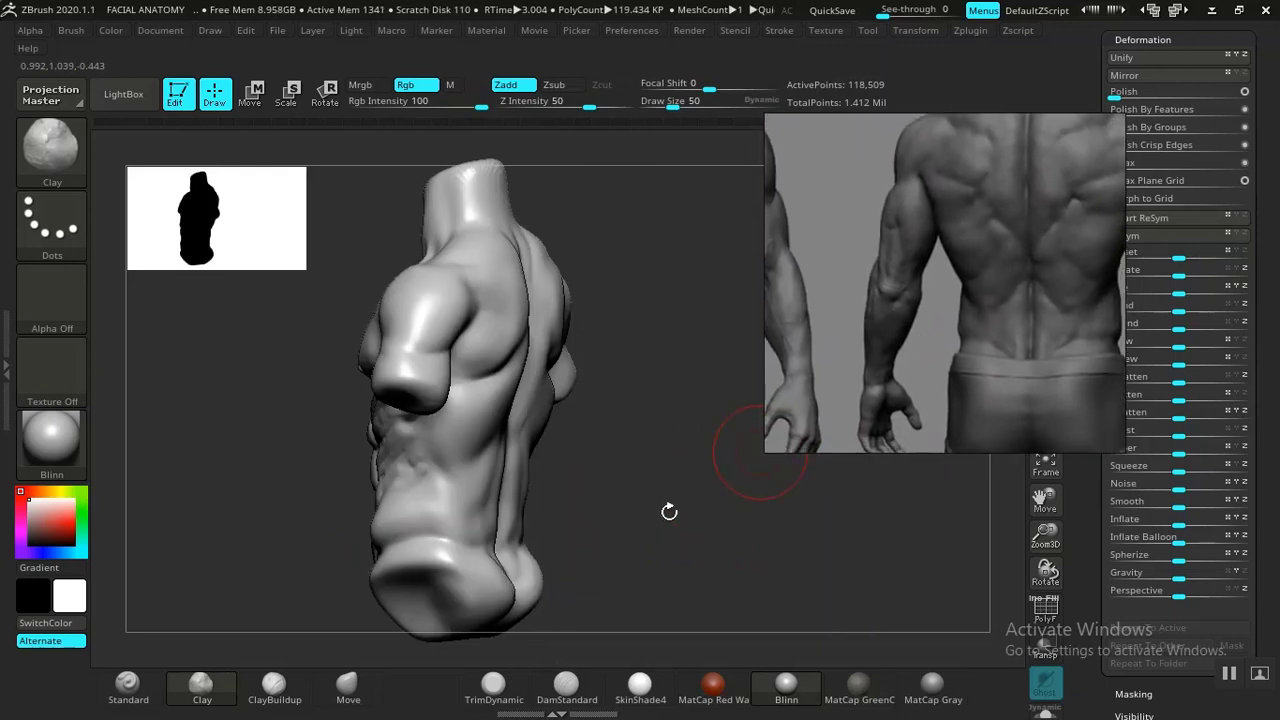
left_click_drag(669, 511, 655, 511)
left_click_drag(648, 538, 722, 655, "alt")
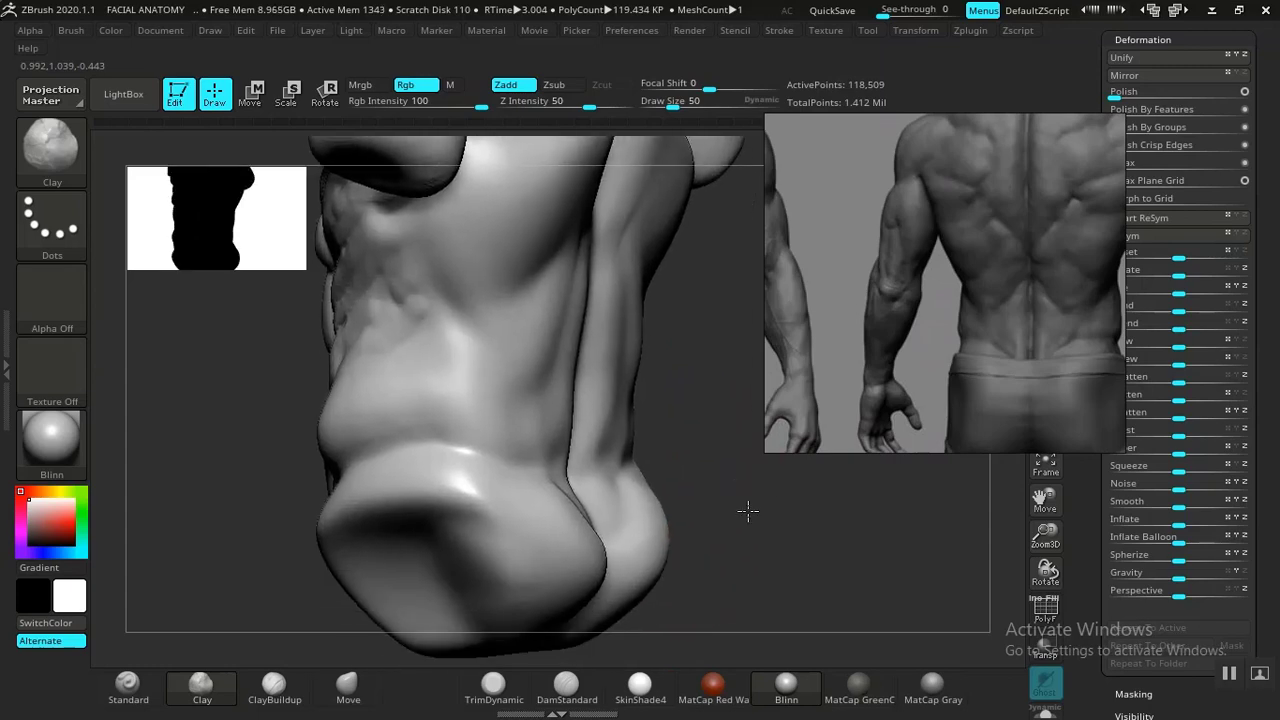
left_click_drag(748, 511, 609, 448, "alt")
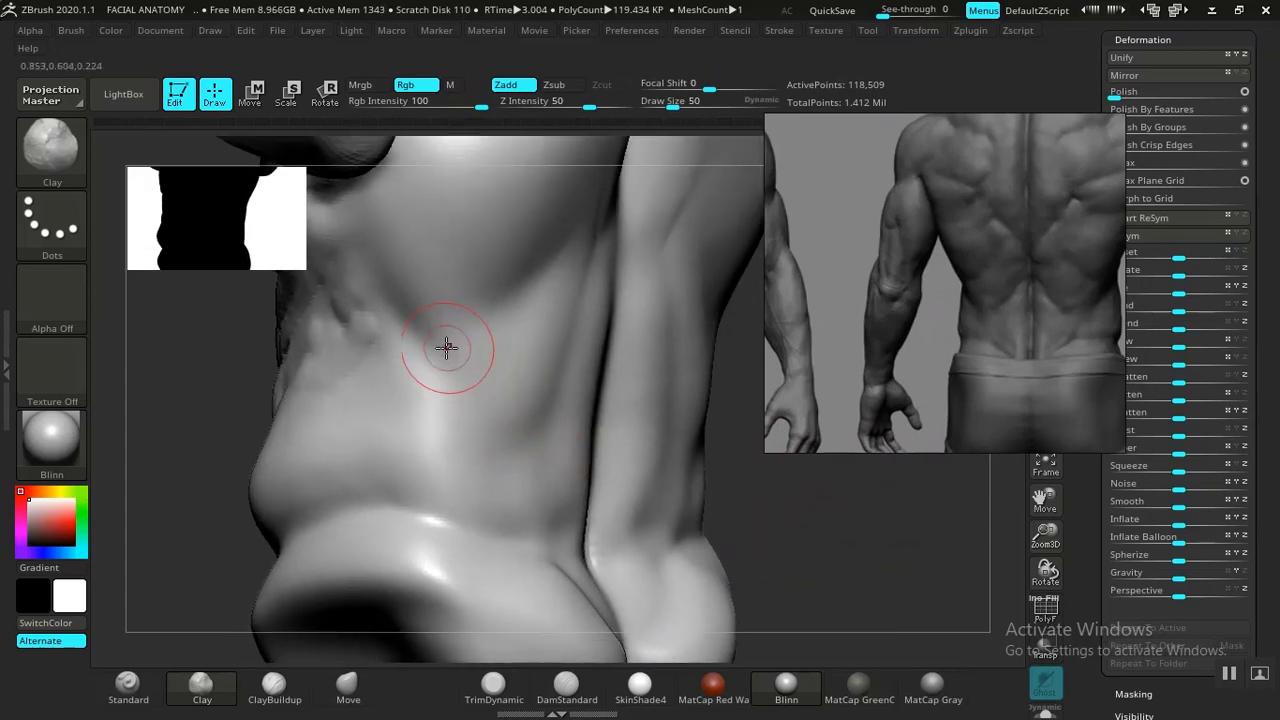
left_click(296, 697)
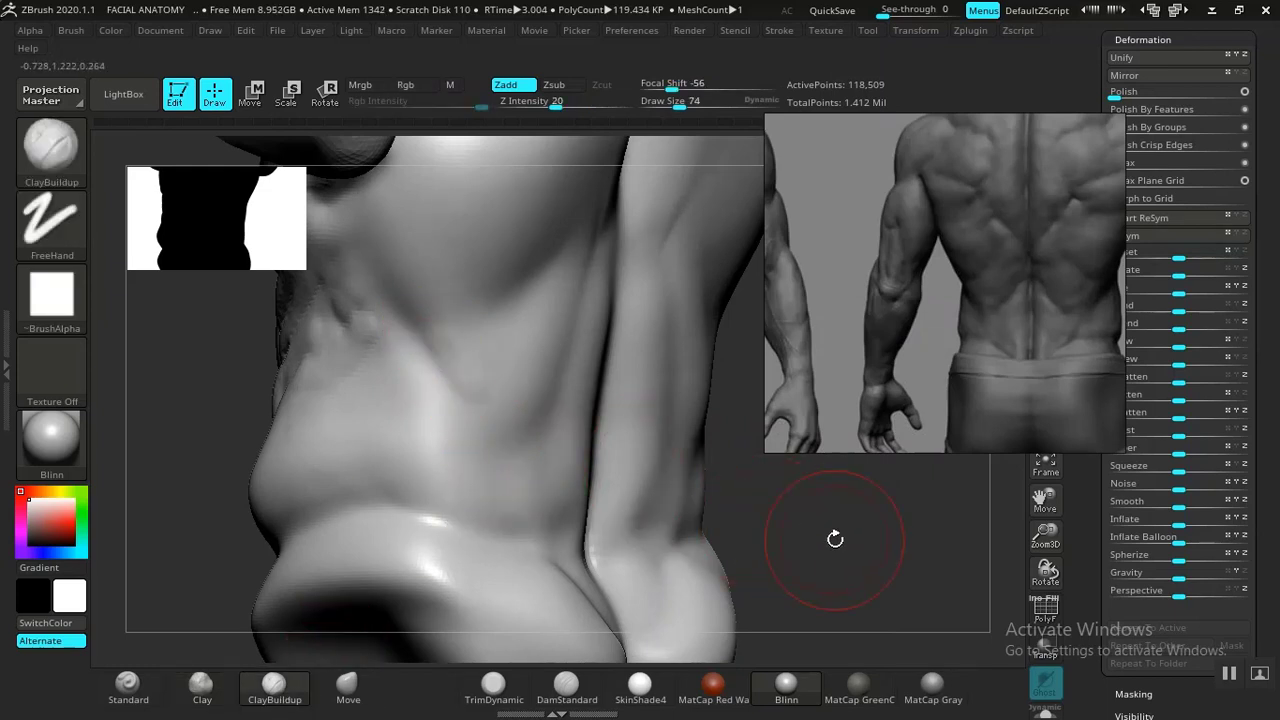
mouse_move(835, 539)
left_mouse_down()
mouse_move(711, 503)
mouse_move(718, 600)
mouse_move(814, 557)
mouse_move(543, 443)
left_mouse_up()
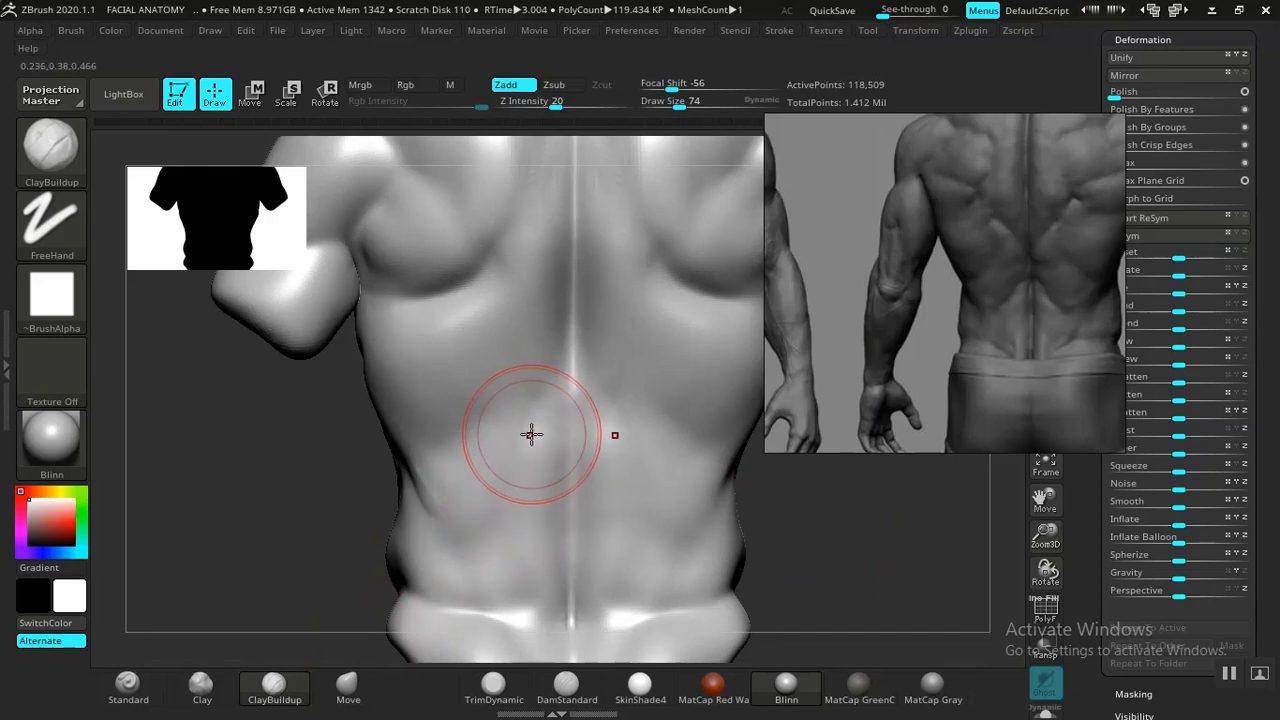
mouse_move(529, 447)
left_mouse_down()
mouse_move(508, 484)
mouse_move(537, 491)
mouse_move(500, 526)
mouse_move(428, 530)
left_mouse_up()
Carve the lower back creases above the hips and beside the base of the spine with the DamStandard brush
left_click(566, 686)
mouse_move(765, 515)
left_mouse_down()
mouse_move(791, 503)
mouse_move(608, 537)
left_mouse_up()
left_click_drag(631, 481, 600, 533)
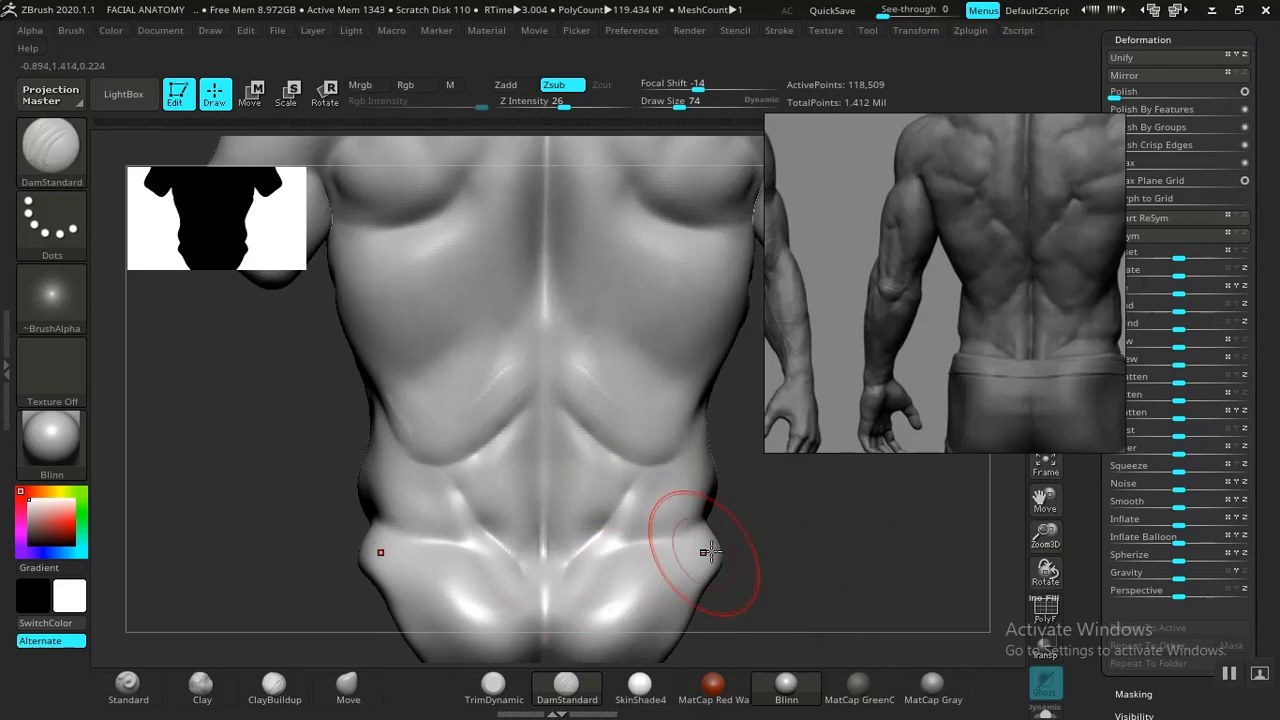
Carve the tapering edges of the lower trapezius between the spine and the shoulder blades with DamStandard, following the back reference
left_click_drag(821, 528, 779, 678, "alt")
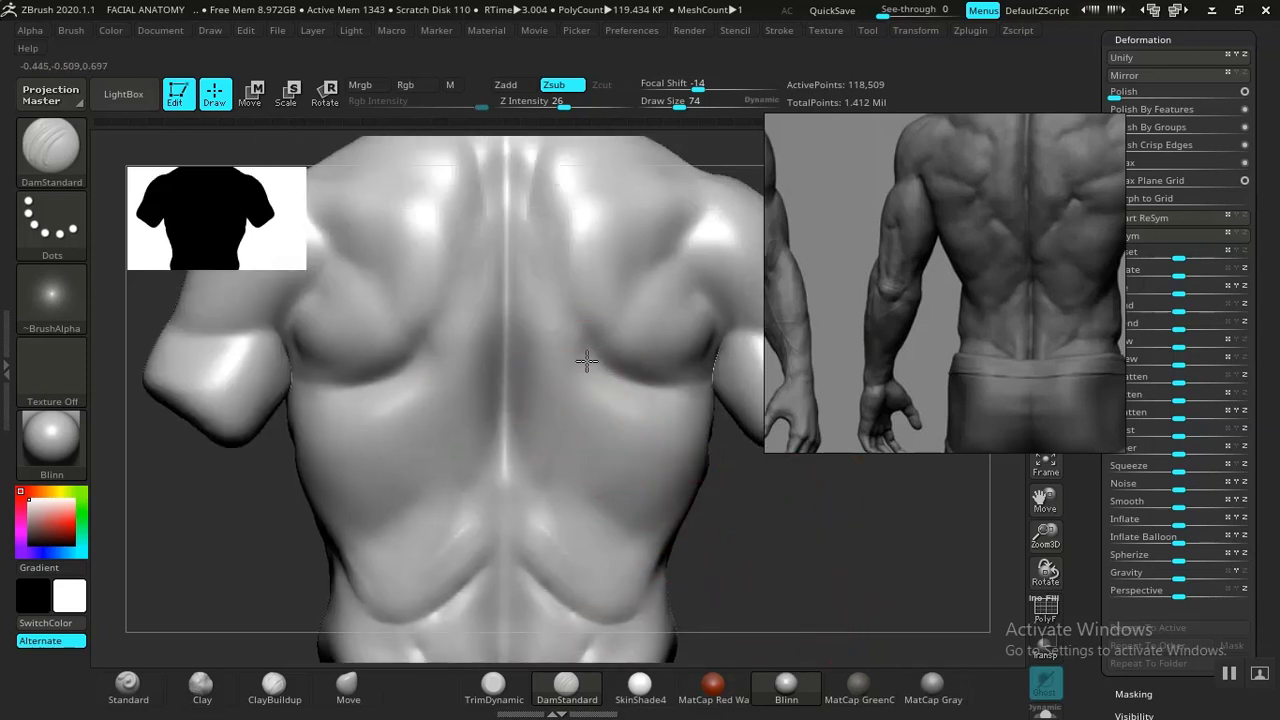
left_click_drag(587, 361, 567, 386)
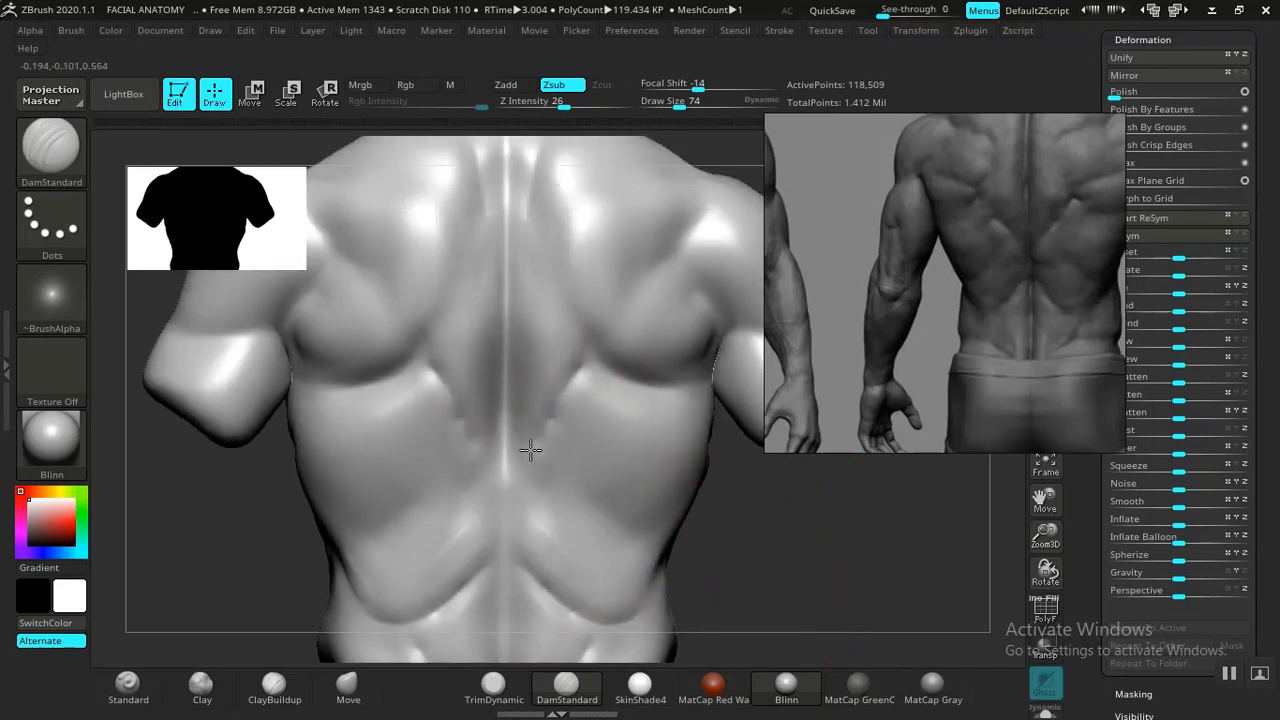
mouse_move(530, 450)
left_mouse_down()
mouse_move(525, 463)
mouse_move(576, 388)
left_mouse_up()
left_click_drag(783, 586, 774, 710, "alt")
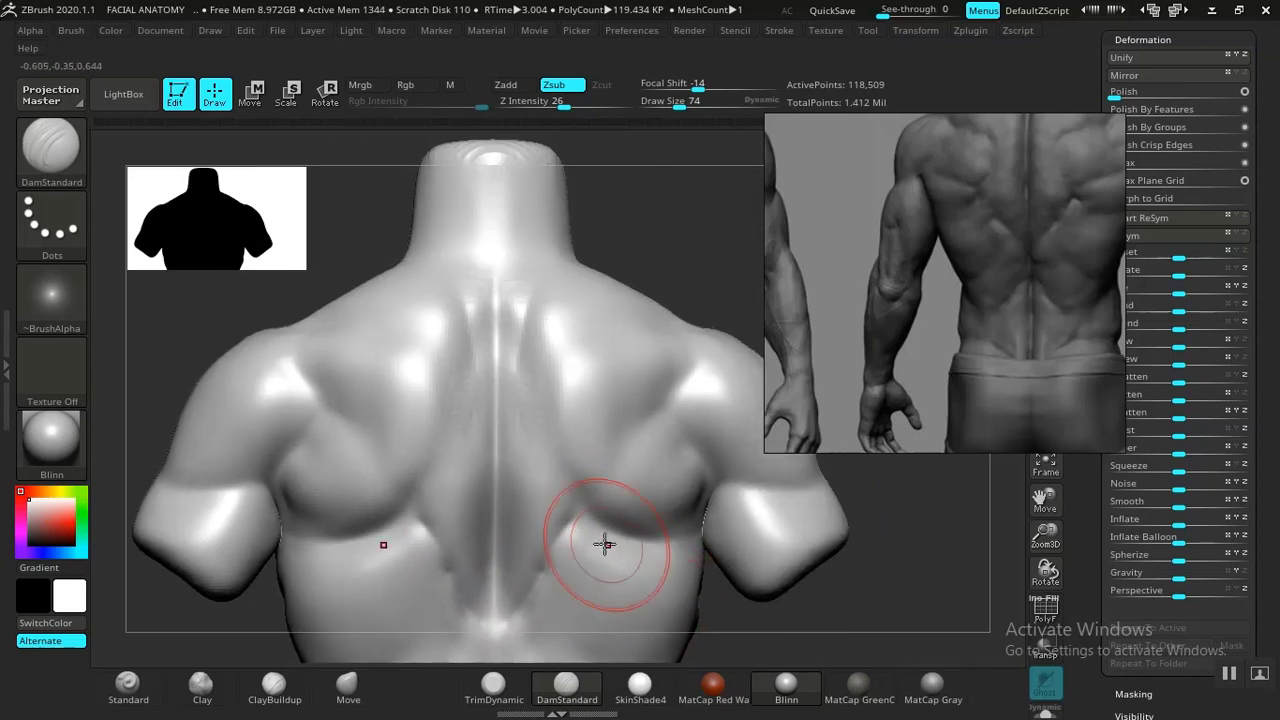
left_click_drag(604, 543, 580, 502)
scroll(994, 329, "down", 3)
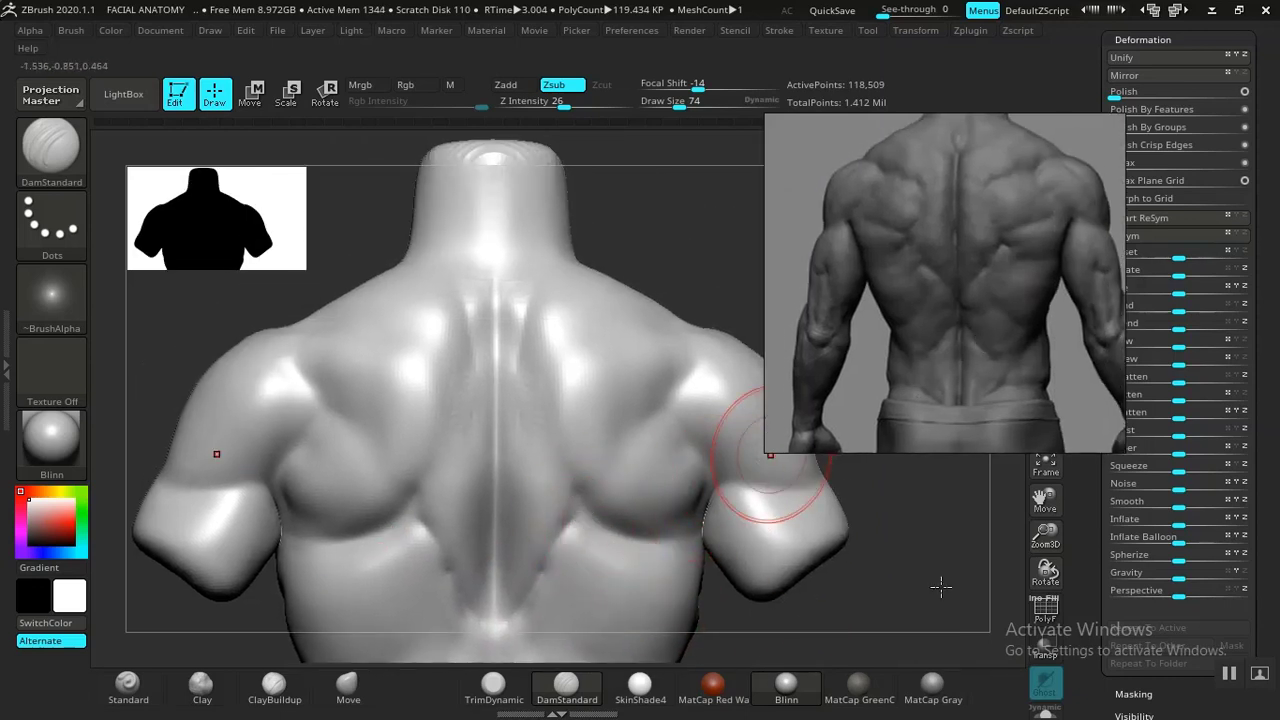
mouse_move(614, 477)
left_mouse_down()
mouse_move(654, 446)
mouse_move(674, 449)
mouse_move(587, 491)
left_mouse_up()
Carve the diagonal grooves that separate the muscles over both shoulder blades with the DamStandard brush
left_click_drag(915, 550, 888, 635, "alt")
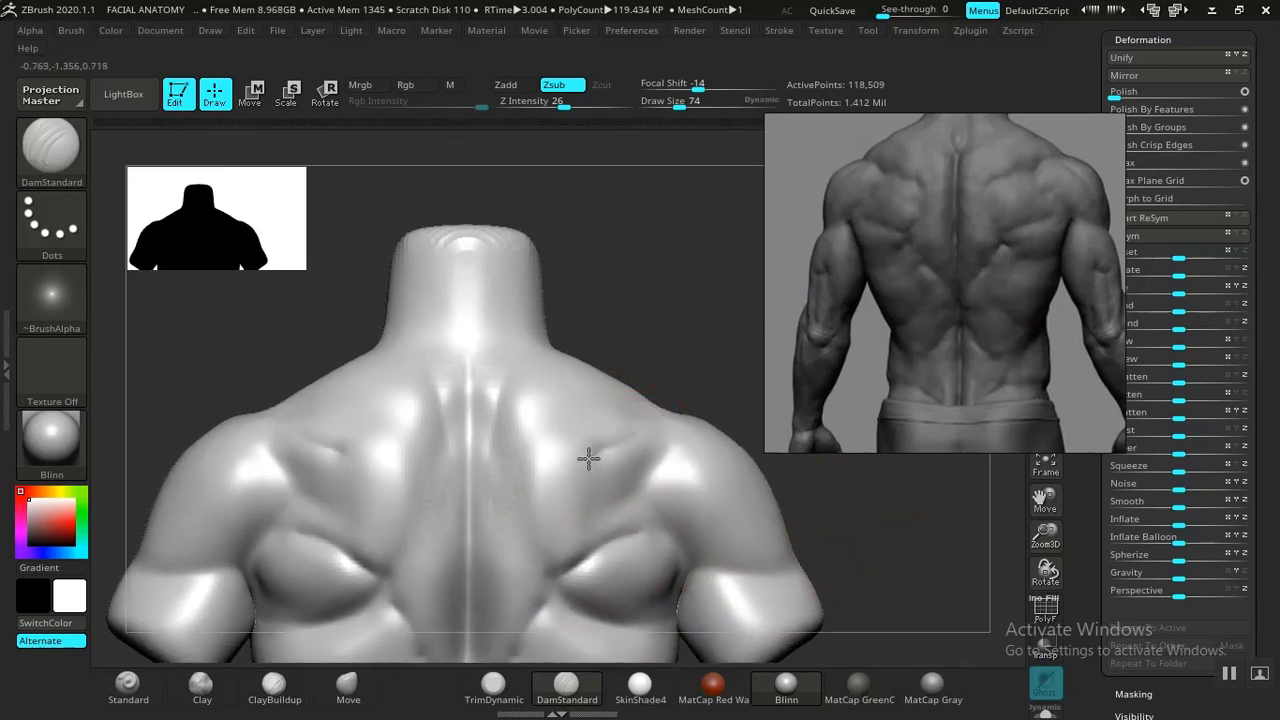
mouse_move(588, 458)
left_mouse_down()
mouse_move(517, 503)
mouse_move(556, 594)
left_mouse_up()
left_click_drag(684, 295, 689, 340, "alt")
left_click_drag(869, 296, 899, 350)
Carve the trapezius grooves at the nape of the neck on both sides of the spine with DamStandard
mouse_move(600, 366)
left_mouse_down()
mouse_move(646, 363)
mouse_move(529, 409)
left_mouse_up()
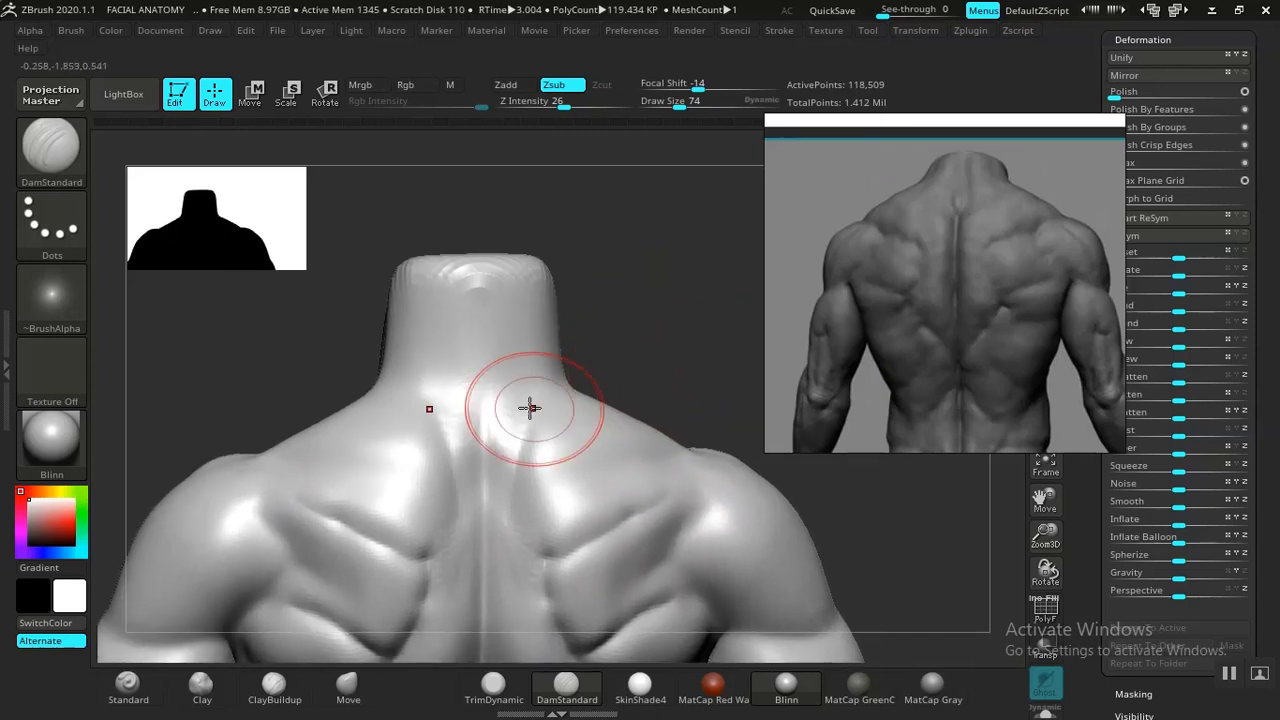
left_click_drag(491, 320, 495, 375)
mouse_move(500, 420)
left_mouse_down()
mouse_move(500, 457)
mouse_move(506, 318)
mouse_move(510, 432)
left_mouse_up()
Cut muscle separations into the upper trapezius and along the upper and inner edges of the shoulder blades with DamStandard
left_click_drag(614, 371, 471, 371, "alt")
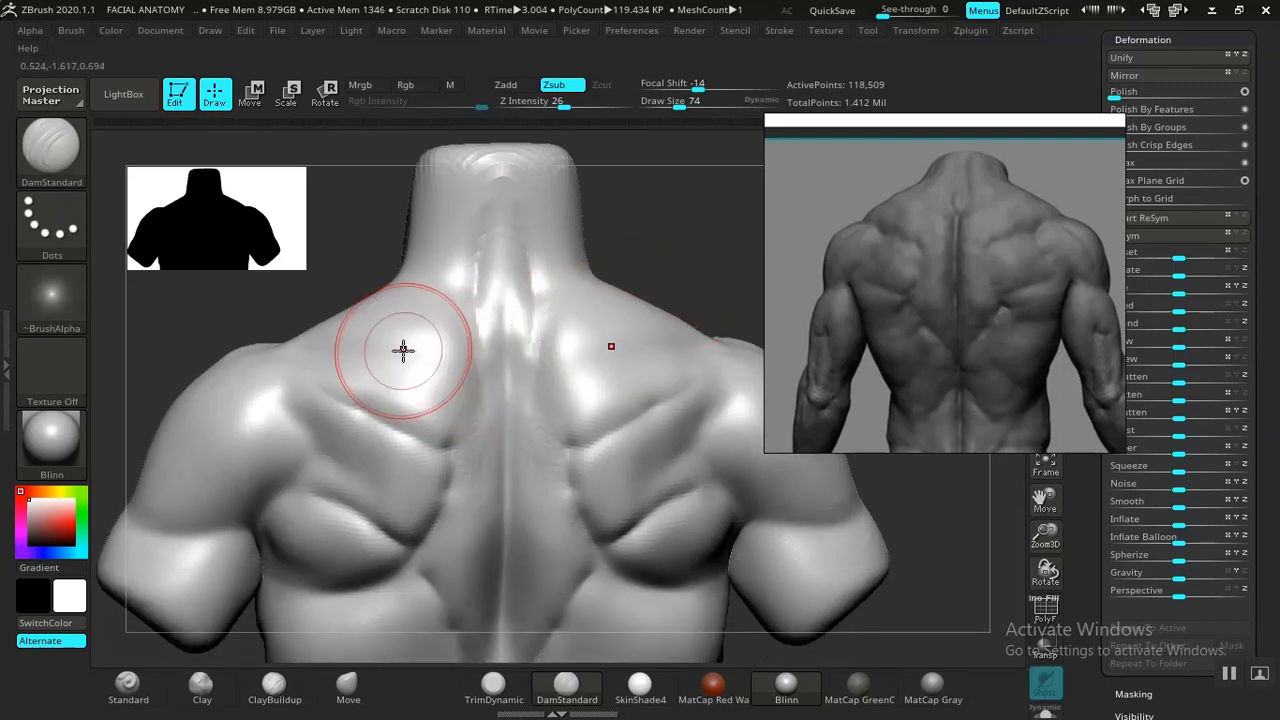
left_click_drag(392, 339, 379, 347)
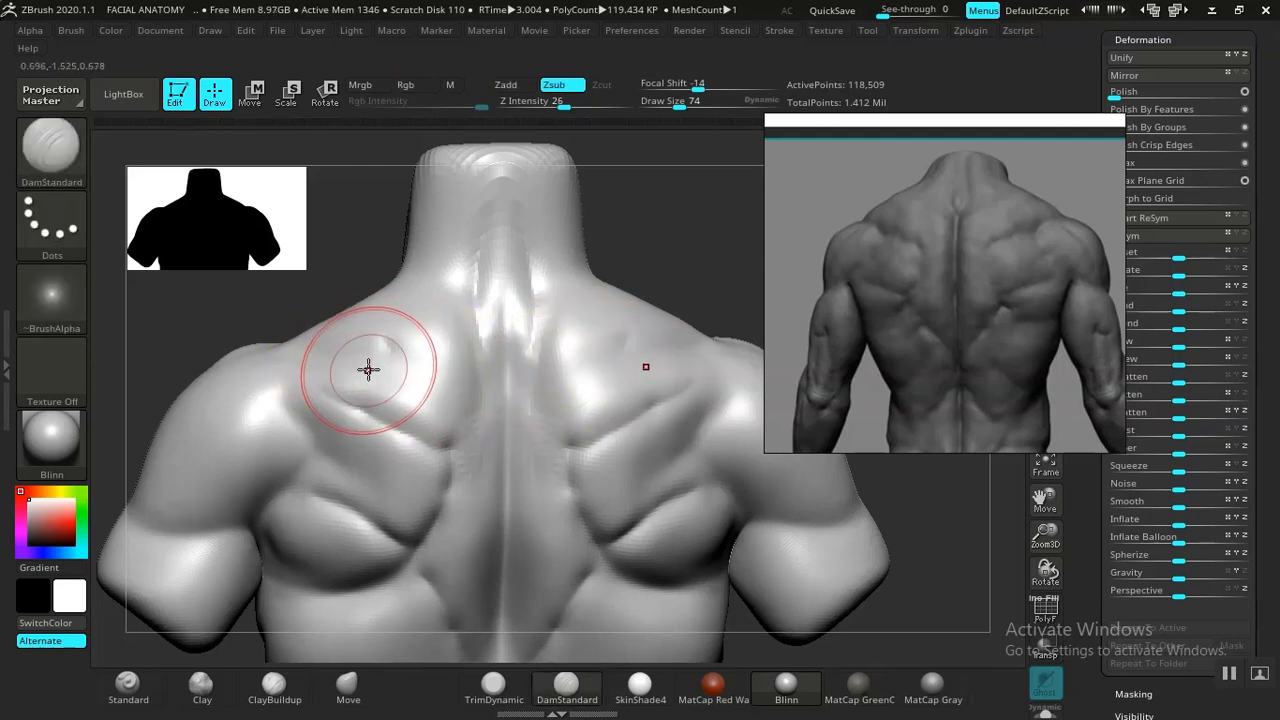
mouse_move(360, 409)
left_mouse_down()
mouse_move(349, 399)
mouse_move(403, 427)
left_mouse_up()
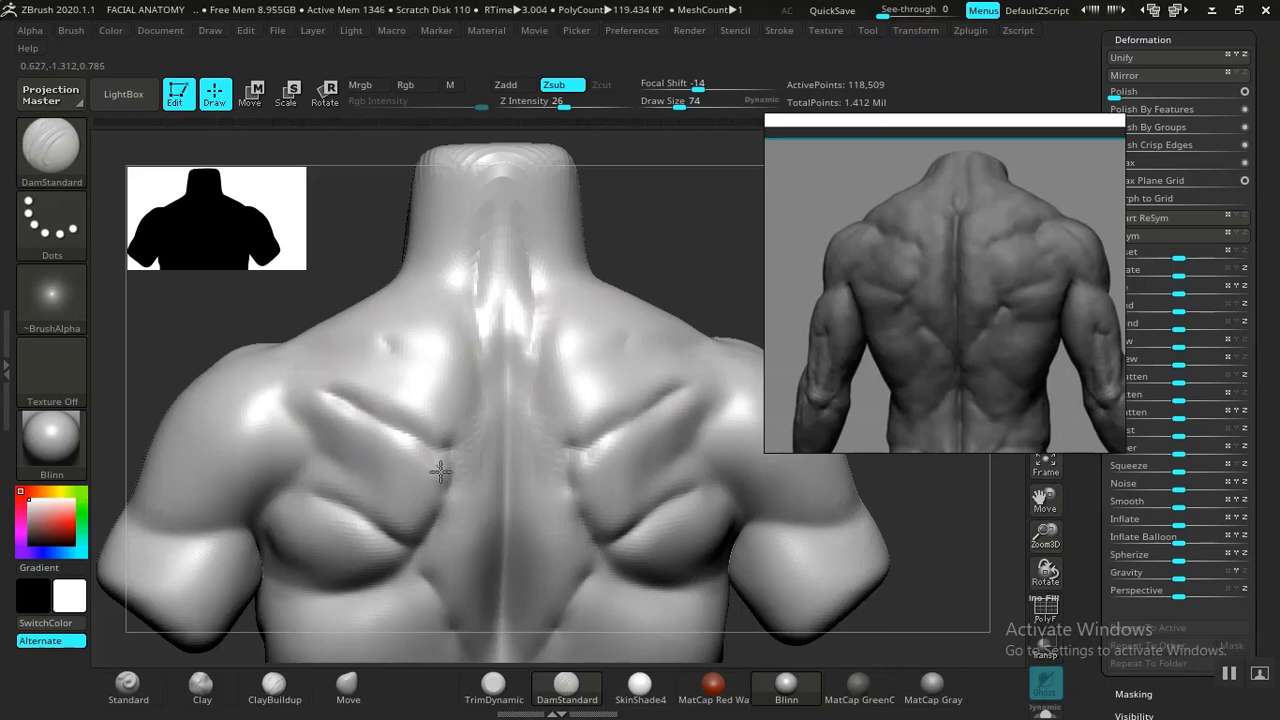
left_click_drag(440, 471, 450, 458)
mouse_move(463, 374)
left_mouse_down()
mouse_move(463, 339)
mouse_move(445, 323)
mouse_move(354, 331)
mouse_move(429, 337)
left_mouse_up()
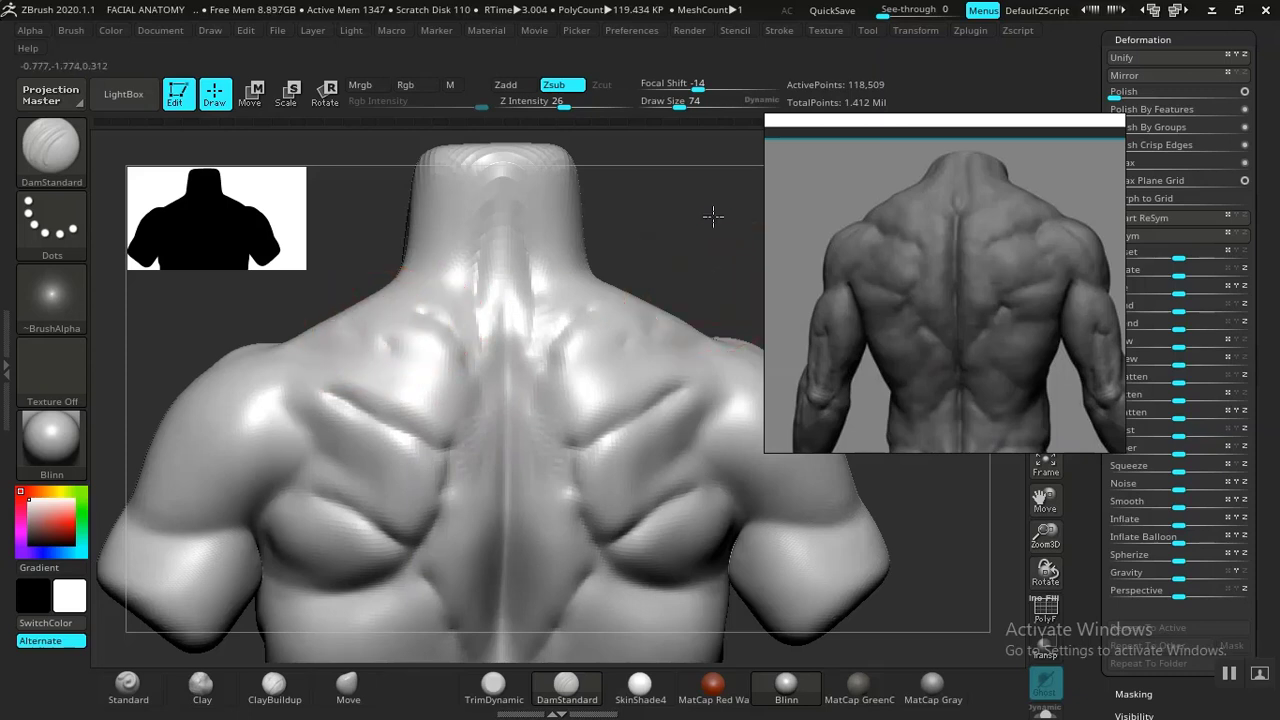
Deepen the grooves between the trapezius and the inner shoulder blade muscles with the DamStandard brush
left_click_drag(713, 217, 700, 121, "alt")
left_click_drag(448, 343, 429, 341)
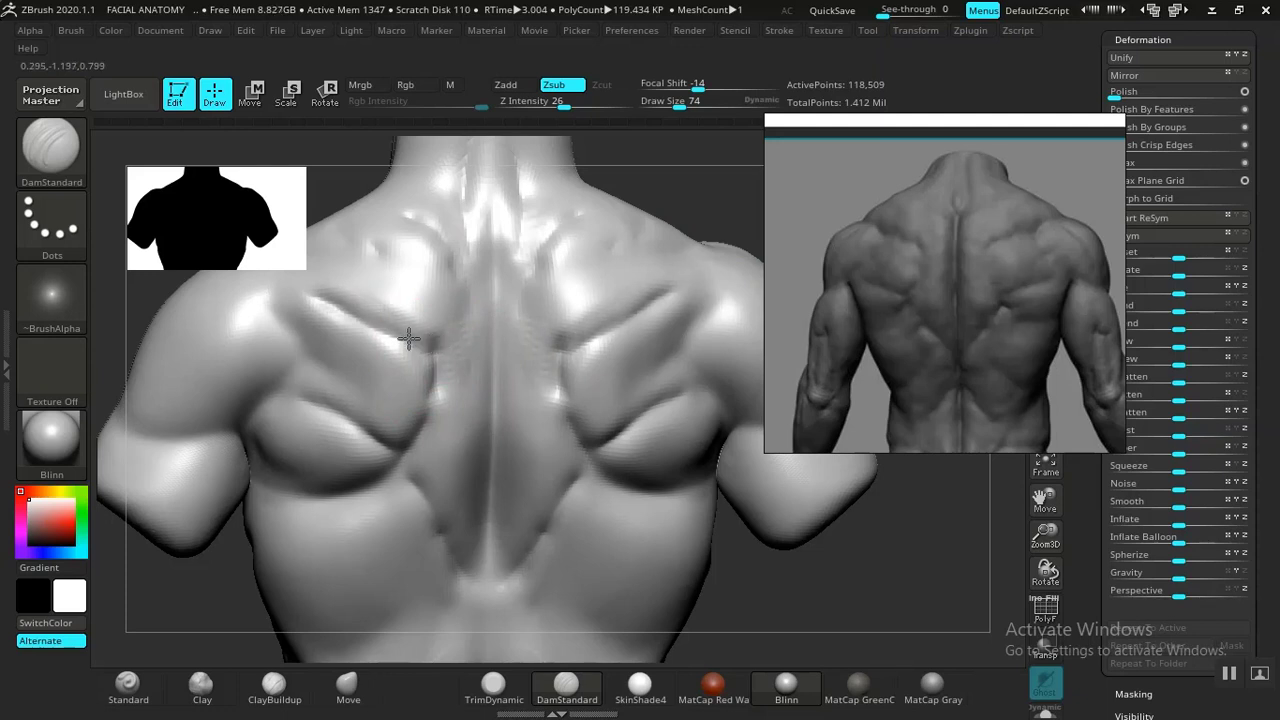
left_click_drag(408, 341, 400, 336)
left_click_drag(351, 297, 349, 299)
left_click_drag(634, 171, 591, 363)
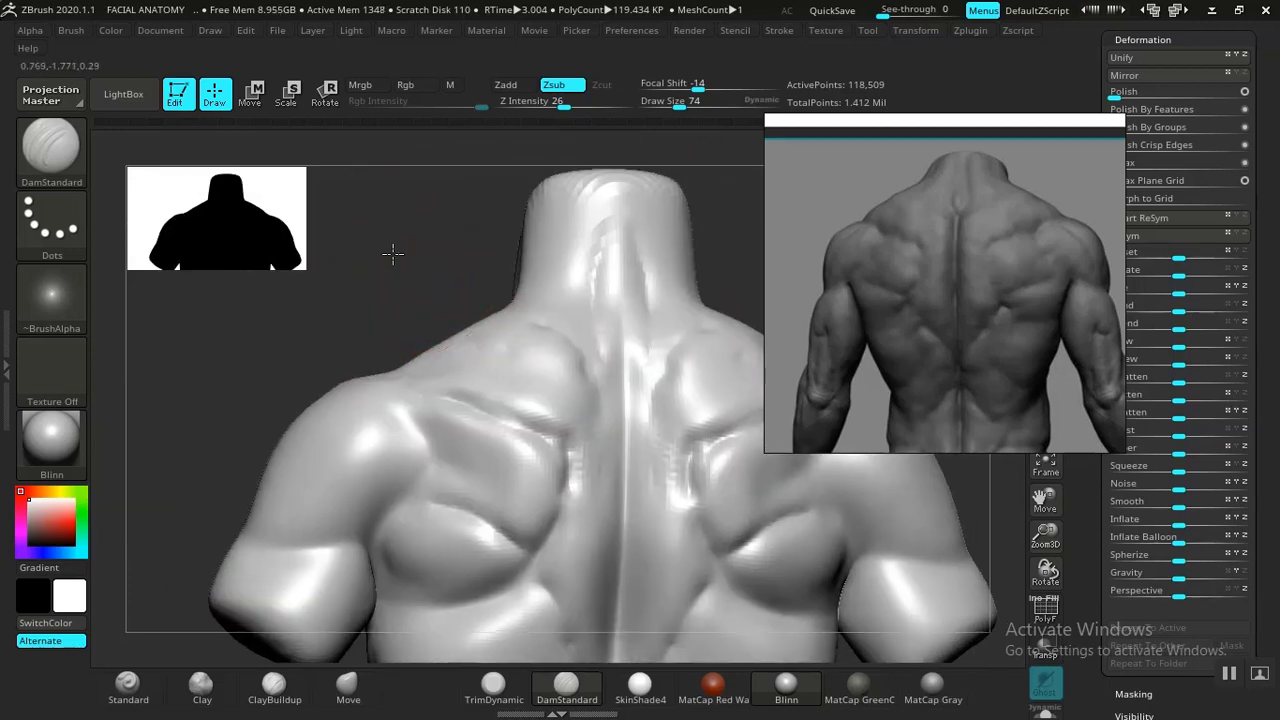
Carve the lower border of the latissimus across the mid-back, from beside the spine out to the waist, with DamStandard
key("f")
mouse_move(680, 380)
left_mouse_down("alt")
mouse_move(669, 223)
mouse_move(743, 557)
mouse_move(758, 499)
mouse_move(720, 543)
mouse_move(737, 451)
mouse_move(690, 430)
left_mouse_up("alt")
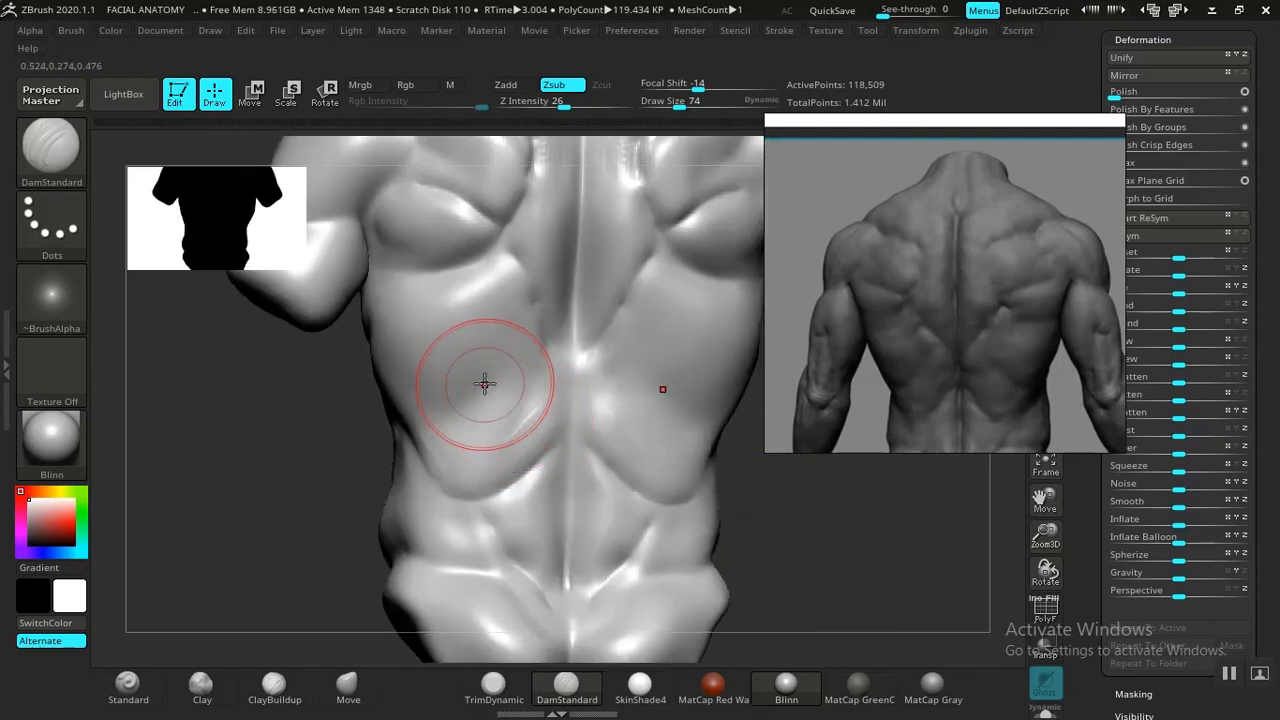
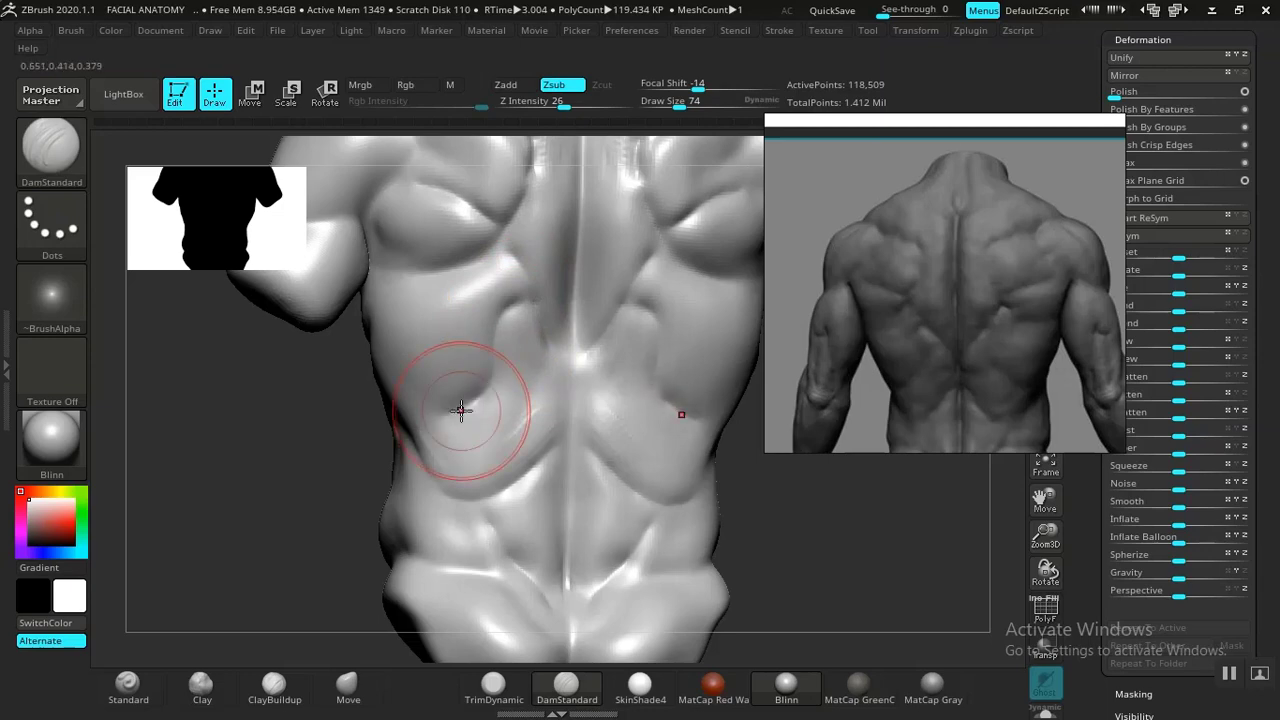
left_click_drag(422, 428, 412, 438)
mouse_move(735, 475)
left_mouse_down("alt")
mouse_move(654, 457)
mouse_move(654, 440)
mouse_move(684, 536)
left_mouse_up("alt")
left_click_drag(292, 507, 317, 633, "alt")
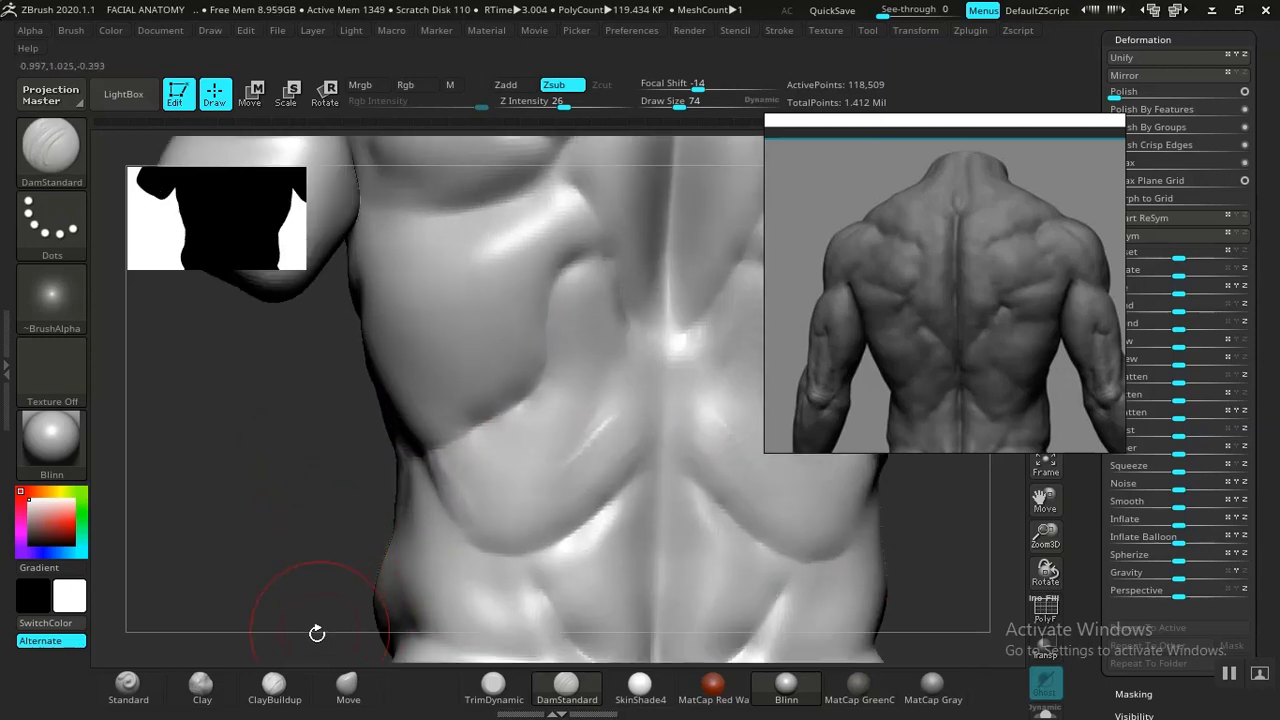
Build up the muscle forms over and beneath the left shoulder blade with the Clay brush
left_click(273, 685)
mouse_move(266, 489)
left_mouse_down()
mouse_move(302, 590)
mouse_move(343, 571)
mouse_move(380, 514)
mouse_move(369, 308)
left_mouse_up()
left_click(202, 685)
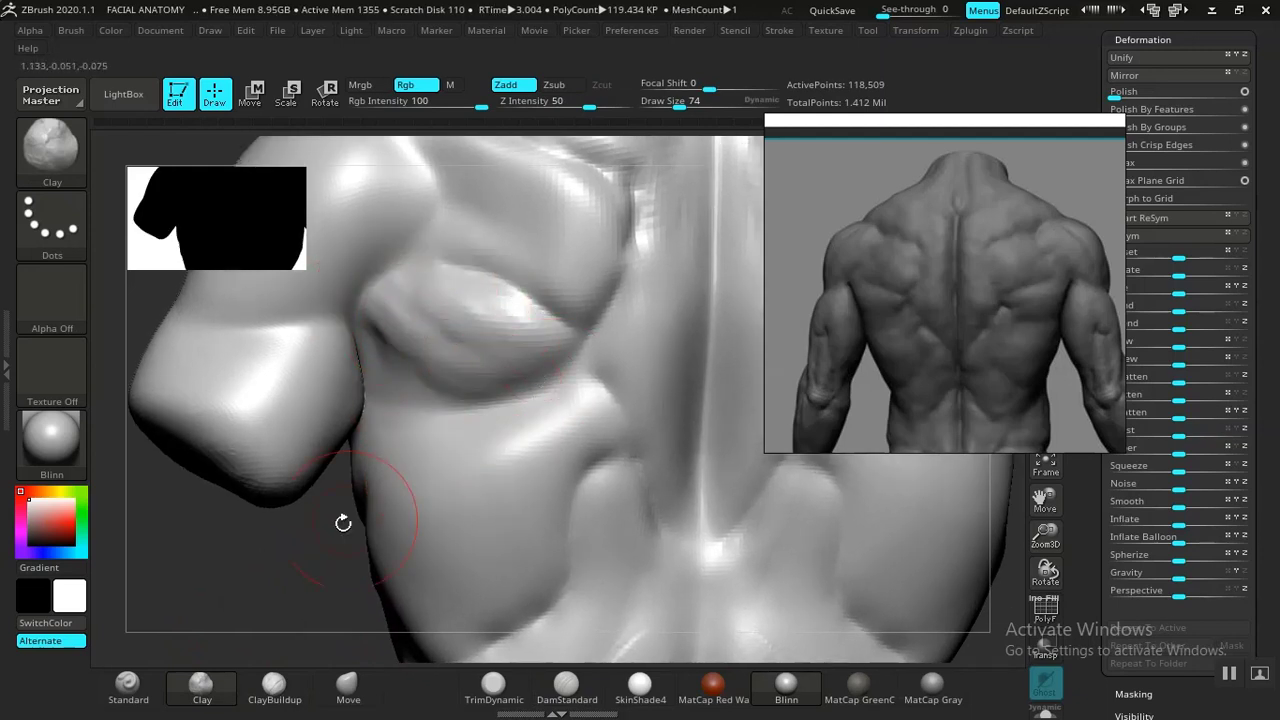
left_click_drag(343, 523, 362, 440)
mouse_move(570, 268)
left_mouse_down()
mouse_move(506, 263)
mouse_move(571, 349)
mouse_move(475, 287)
mouse_move(449, 331)
mouse_move(471, 346)
mouse_move(417, 314)
mouse_move(383, 349)
mouse_move(425, 360)
left_mouse_up()
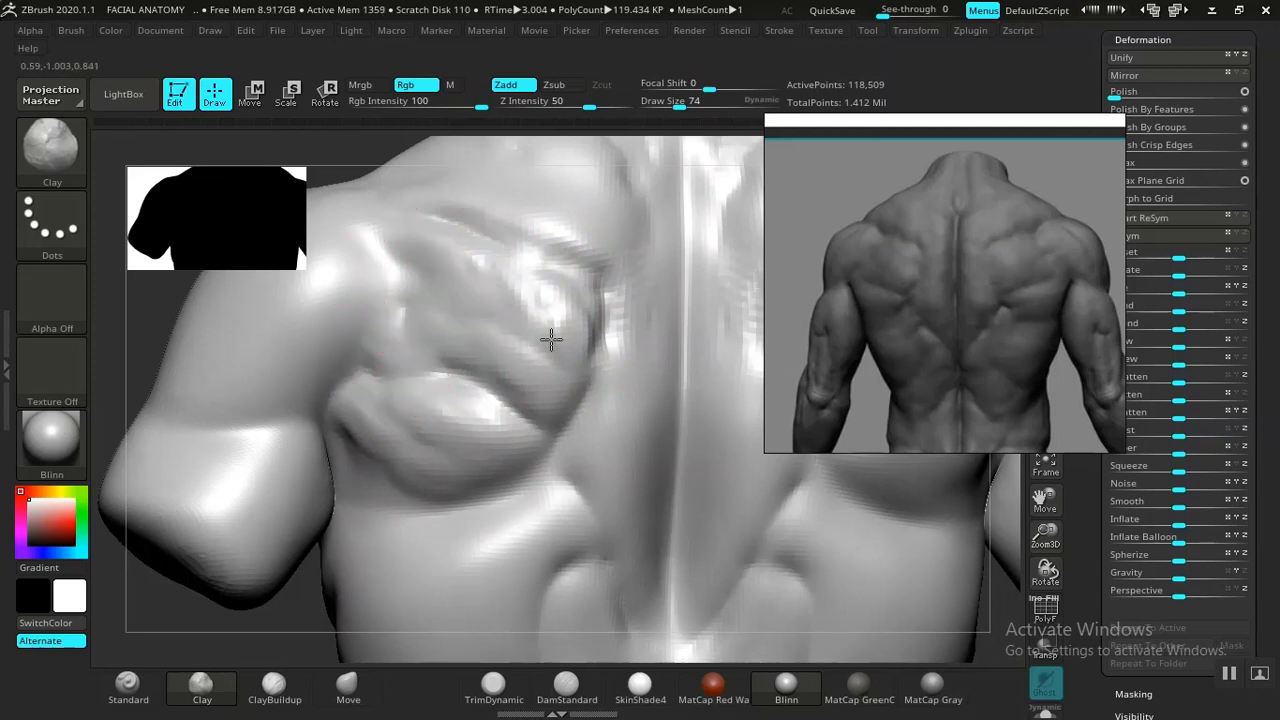
Add raised muscle and rib forms to the left latissimus below the shoulder blade with the Clay brush
right_click_drag(364, 544, 546, 307)
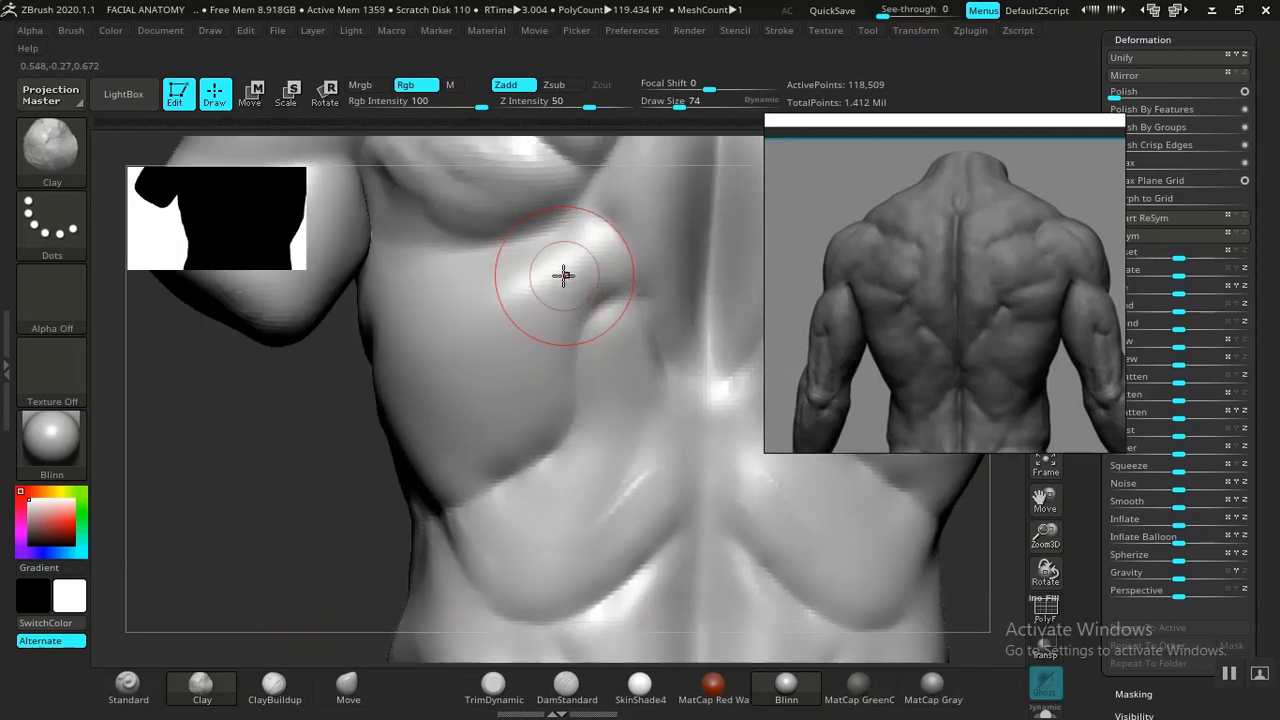
left_click_drag(557, 309, 517, 385)
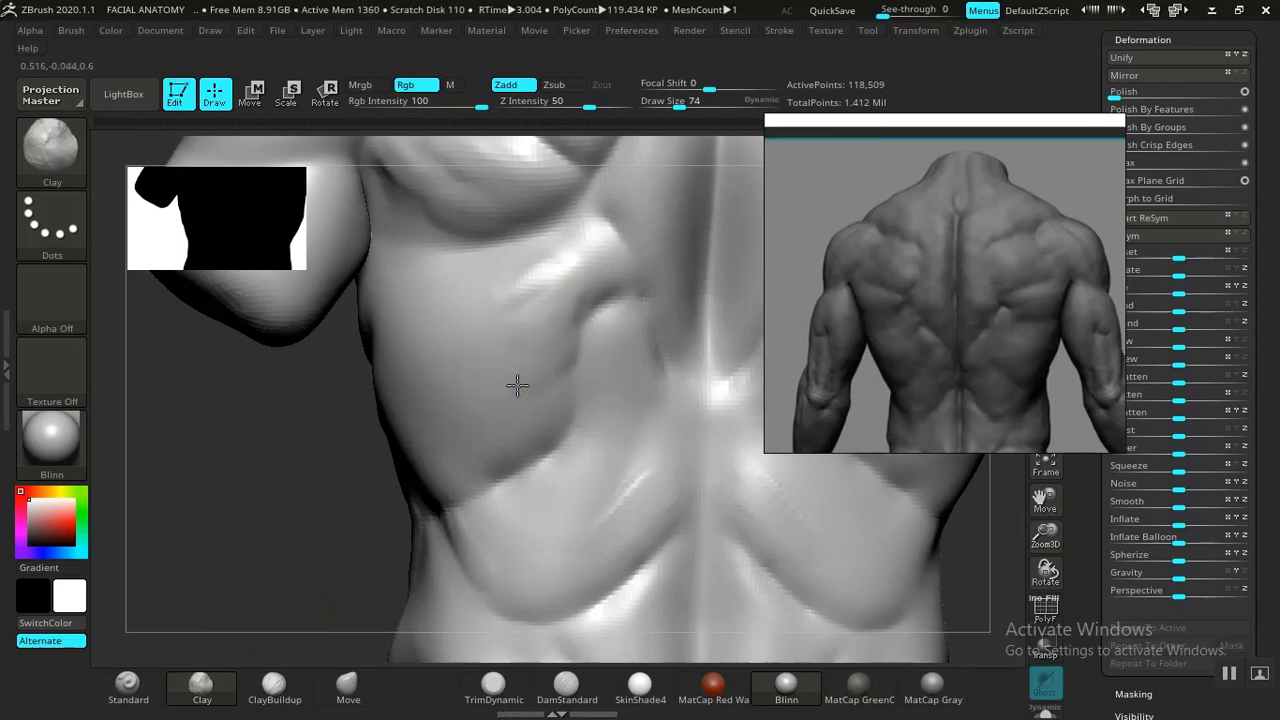
left_click_drag(425, 370, 409, 331)
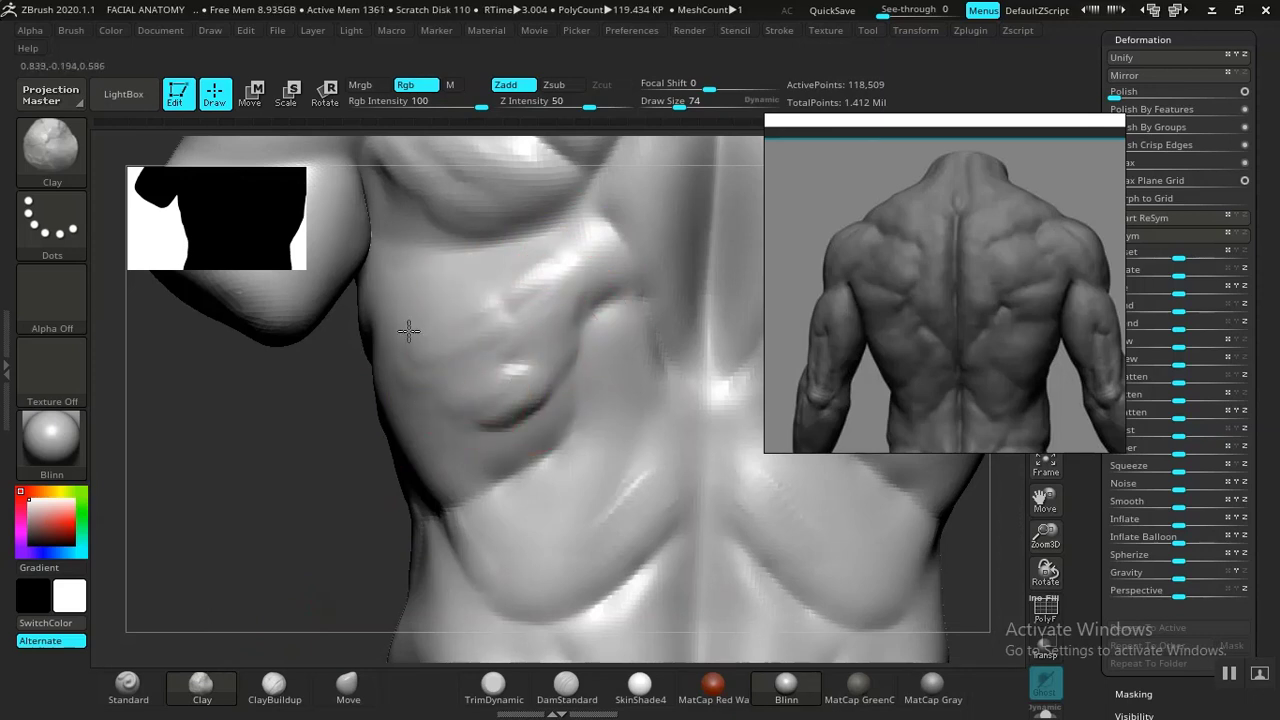
left_click_drag(420, 478, 530, 400)
Refine the surface from the left upper trapezius to the back of the shoulder with the Clay brush
left_click_drag(184, 364, 155, 280, "alt")
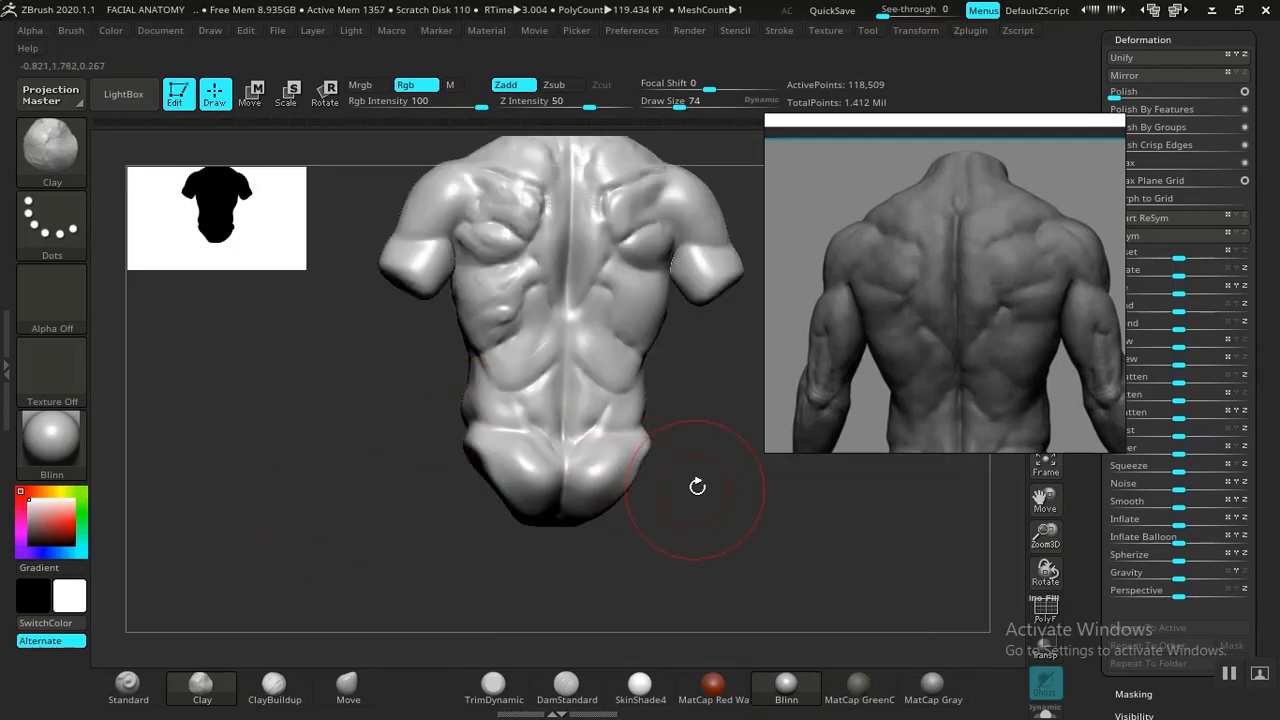
mouse_move(697, 486)
left_mouse_down("alt")
mouse_move(657, 560)
mouse_move(696, 580)
mouse_move(714, 540)
mouse_move(691, 577)
mouse_move(746, 600)
mouse_move(671, 234)
left_mouse_up("alt")
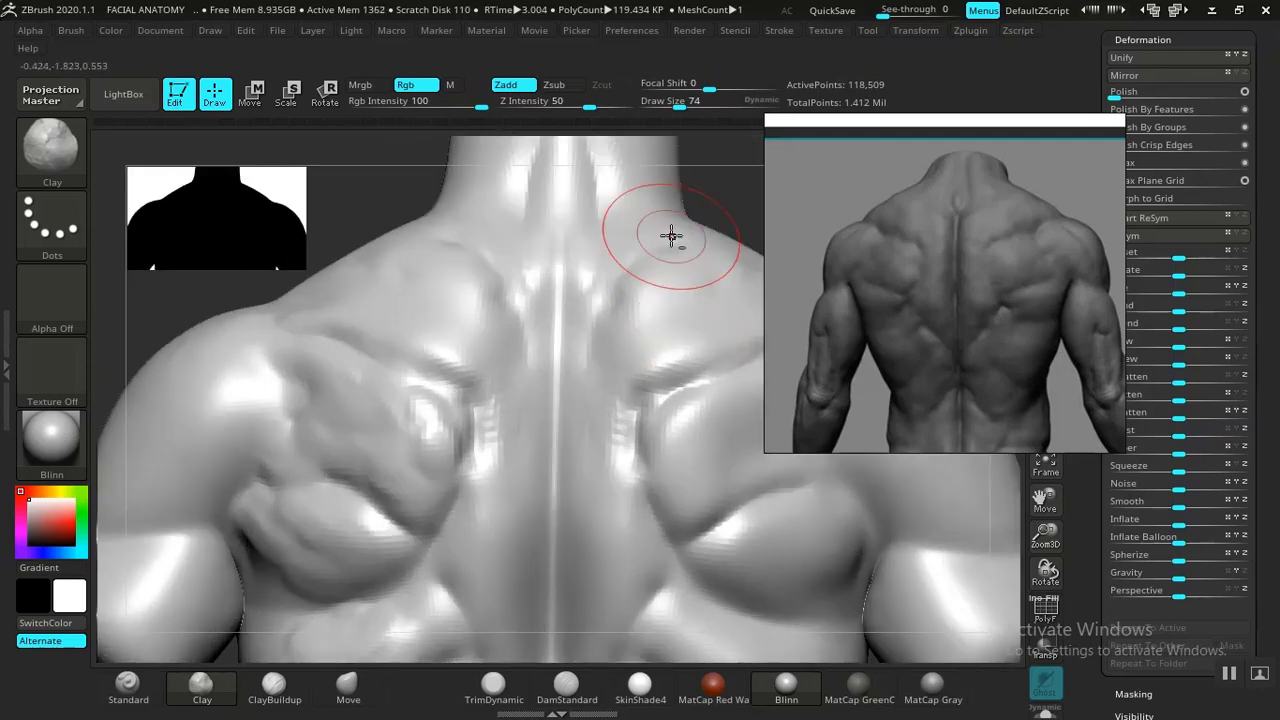
mouse_move(407, 290)
left_mouse_down()
mouse_move(434, 320)
mouse_move(295, 363)
left_mouse_up()
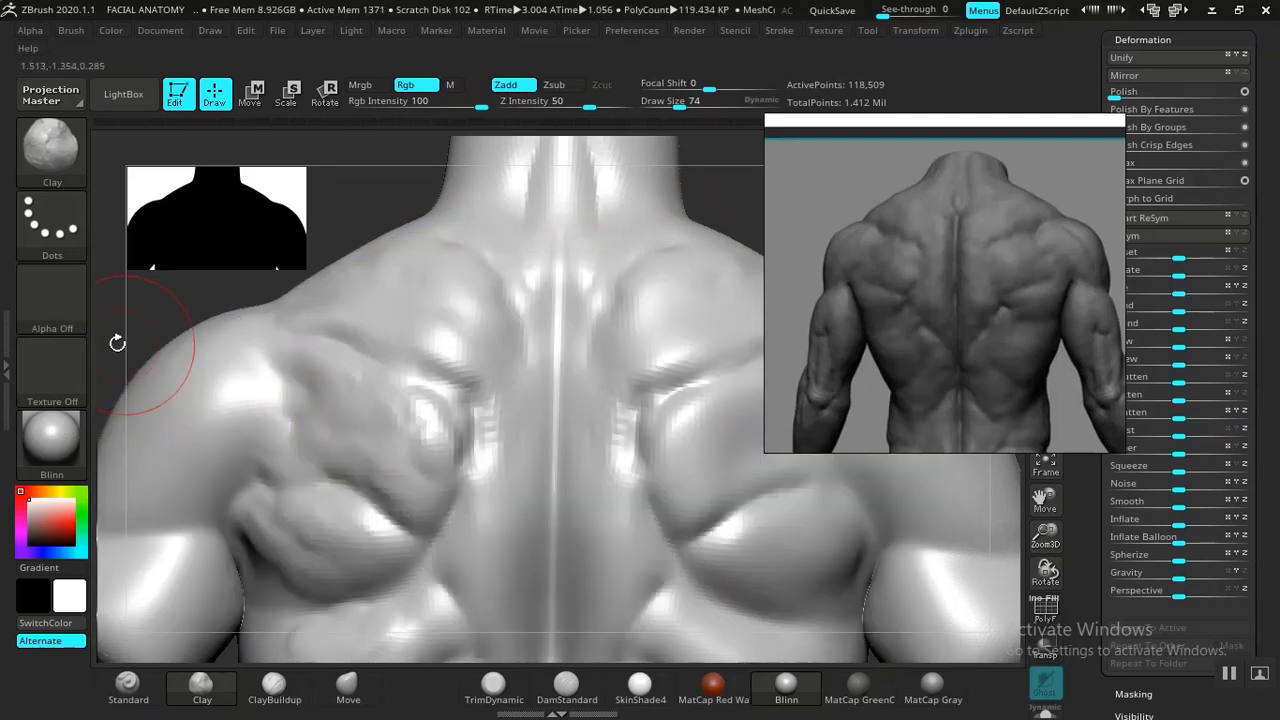
Assign Alpha 51 to the Clay brush and build up the trapezius strips along both sides of the spine
left_click(52, 305)
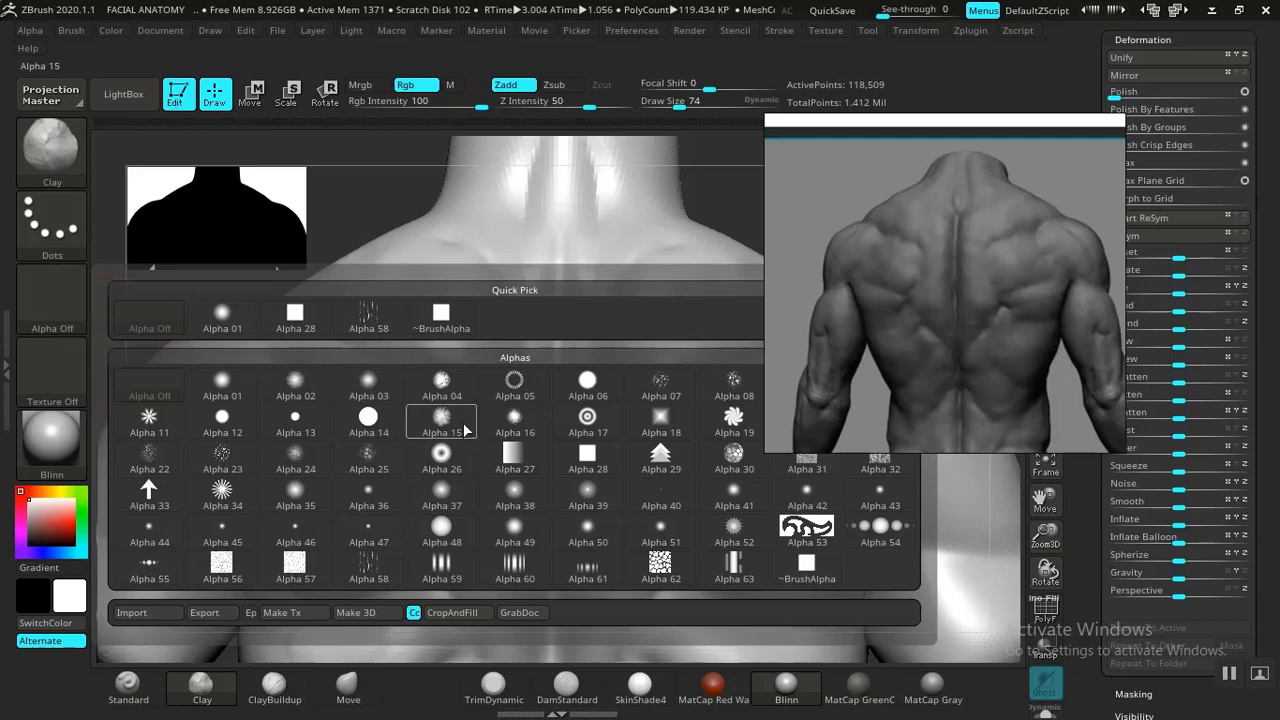
mouse_move(543, 503)
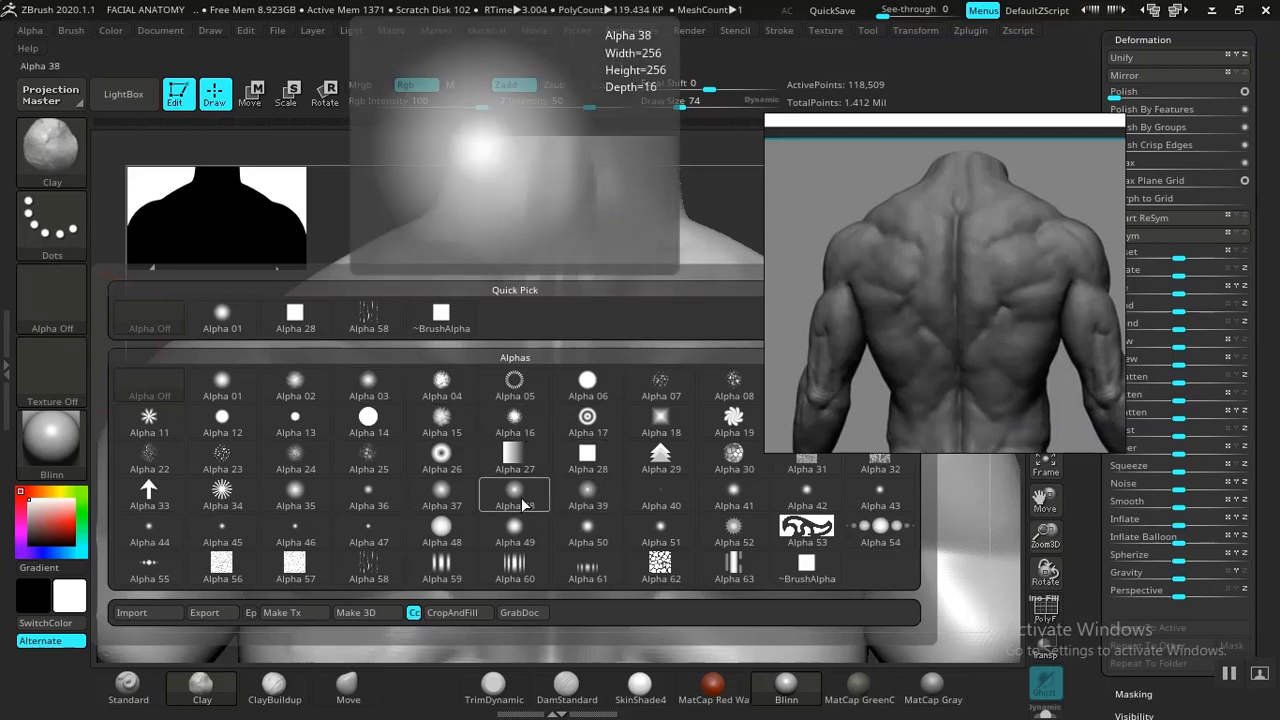
left_click(660, 530)
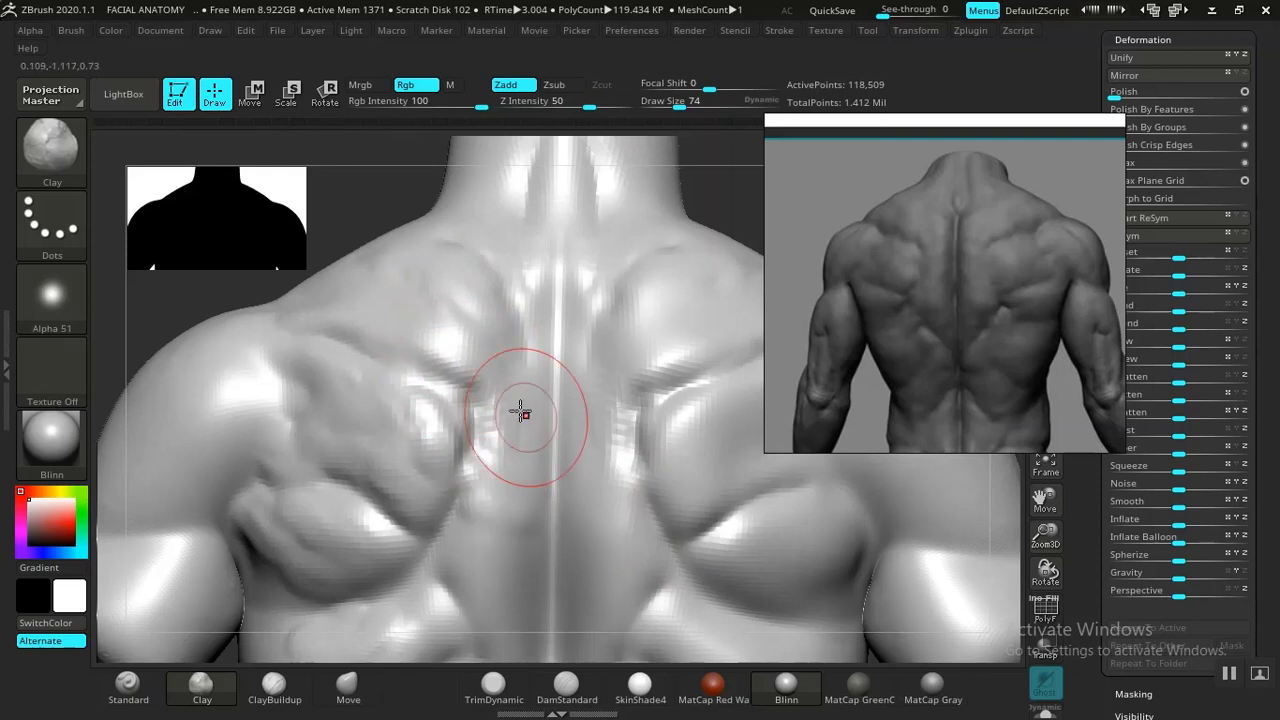
left_click_drag(386, 208, 396, 75, "alt")
left_click_drag(461, 400, 543, 434)
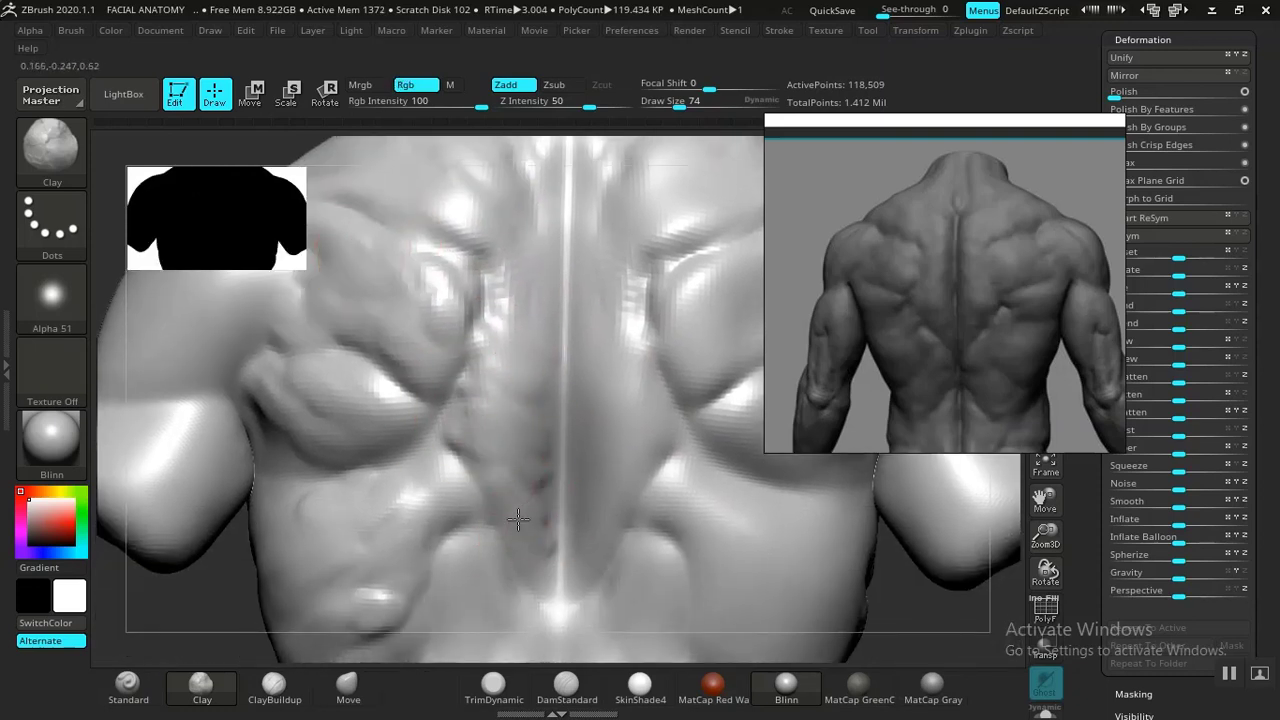
left_click_drag(518, 519, 562, 566)
left_click_drag(578, 336, 594, 395)
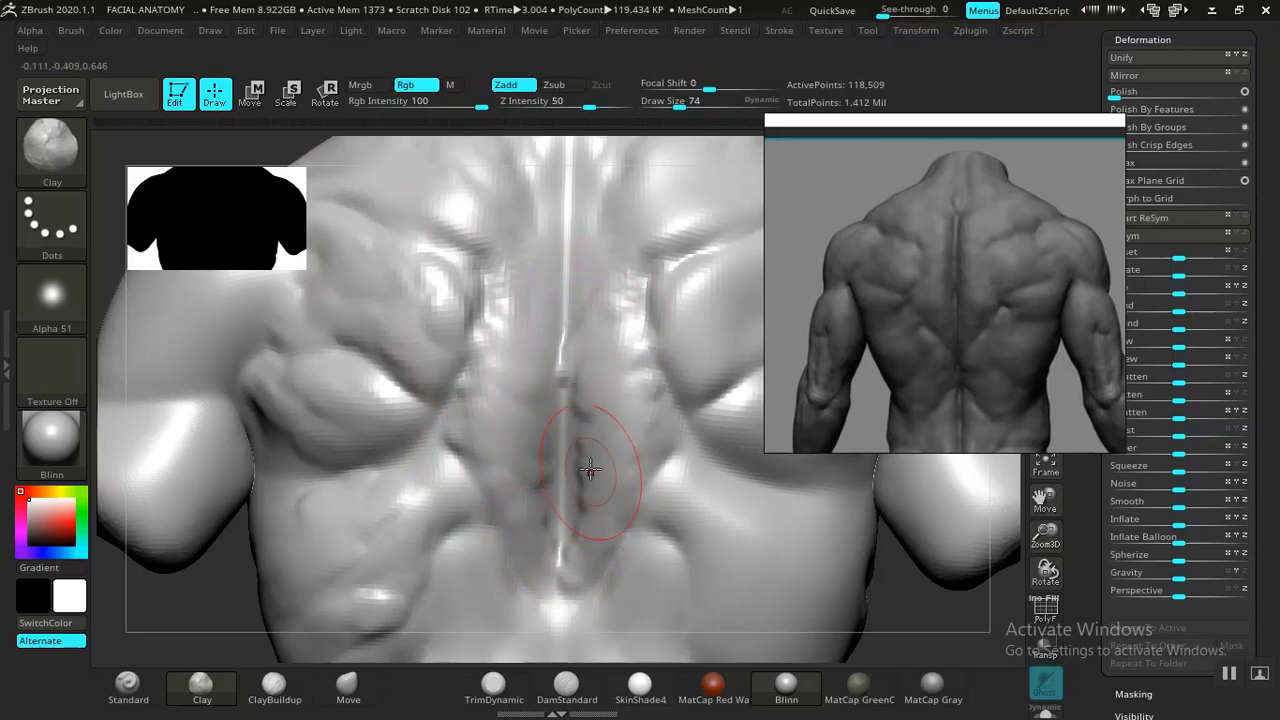
Refine the muscle forms of the right shoulder blade and the area beneath it with the Clay brush
left_click_drag(920, 606, 690, 472, "alt")
mouse_move(588, 280)
left_mouse_down("alt")
mouse_move(649, 418)
mouse_move(623, 349)
mouse_move(544, 320)
left_mouse_up("alt")
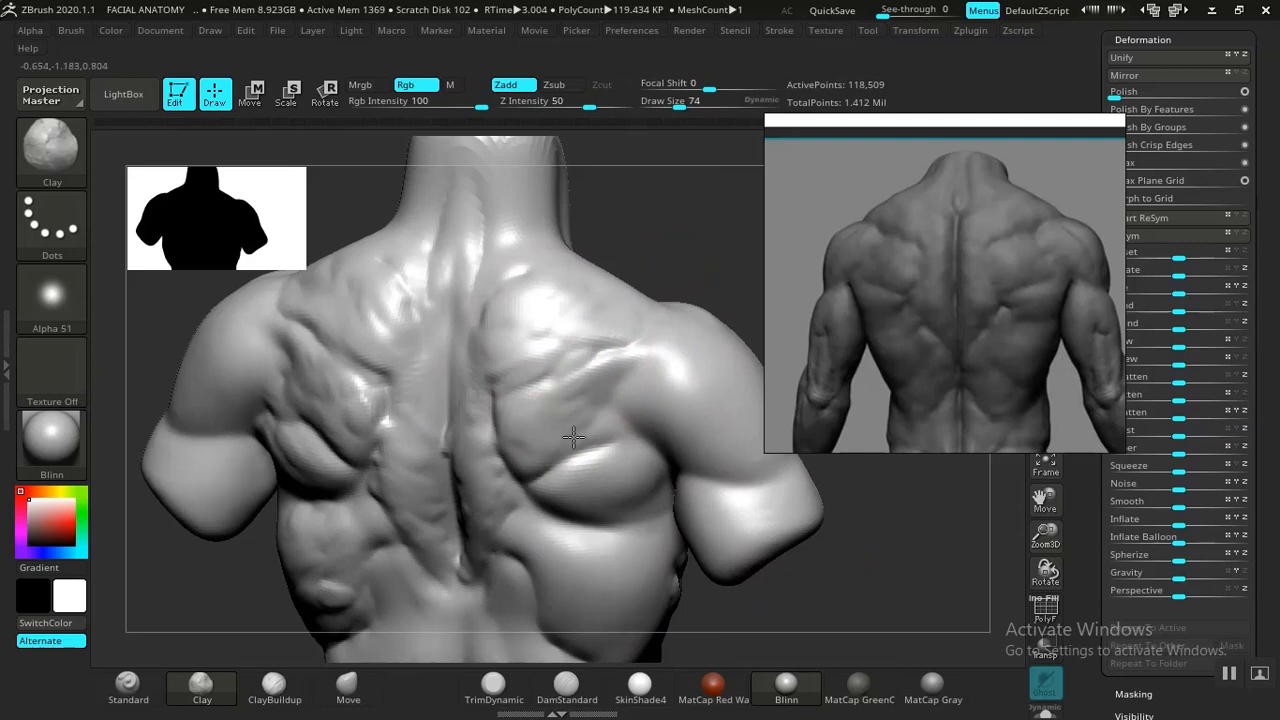
left_click_drag(613, 420, 573, 477)
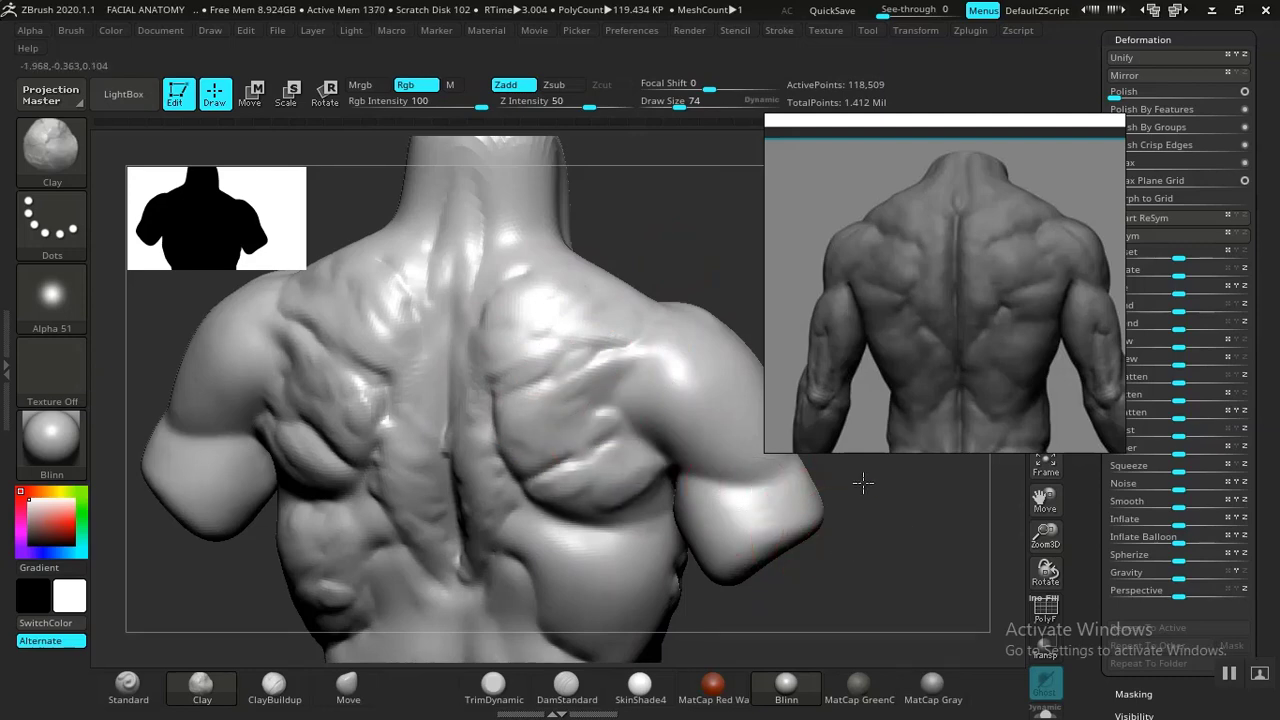
left_click_drag(863, 483, 551, 384)
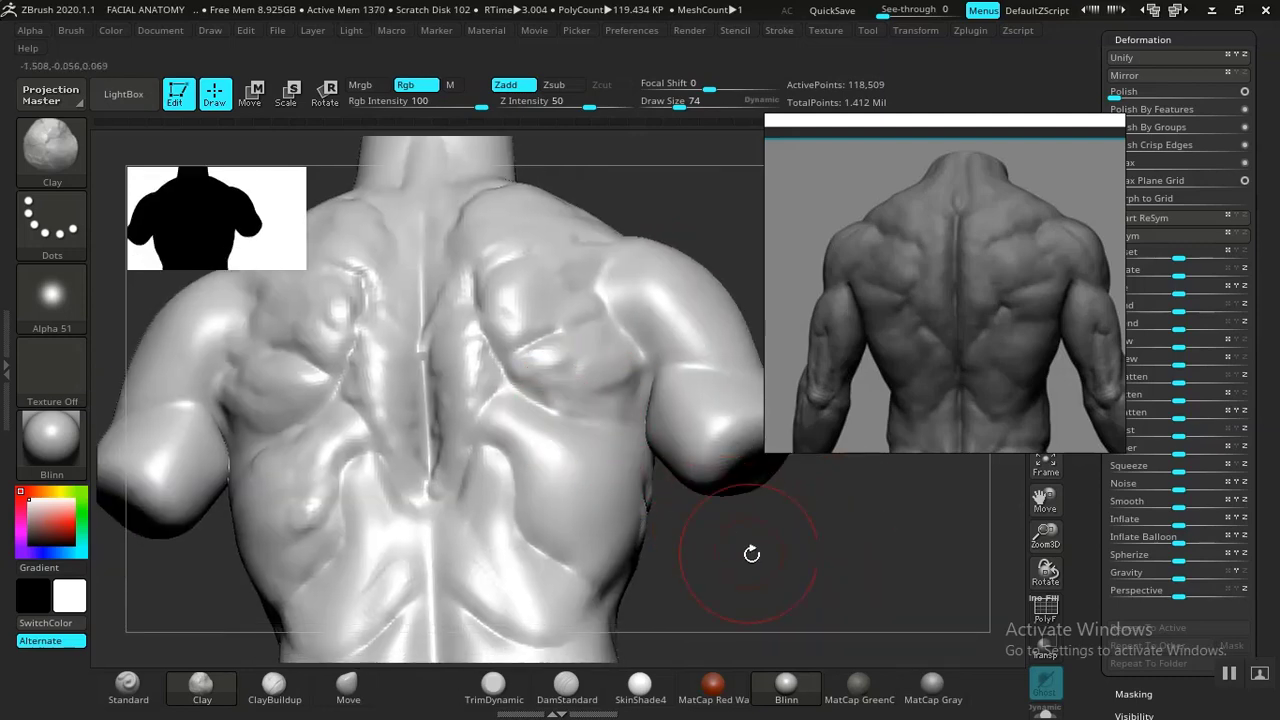
Build up ridged muscle forms on the right lower back, from beside the trapezius tip toward the flank, with the Clay brush
mouse_move(752, 554)
left_mouse_down()
mouse_move(751, 577)
mouse_move(712, 566)
left_mouse_up()
mouse_move(736, 509)
left_mouse_down("alt")
mouse_move(723, 483)
mouse_move(737, 574)
left_mouse_up("alt")
left_click_drag(774, 514, 674, 521)
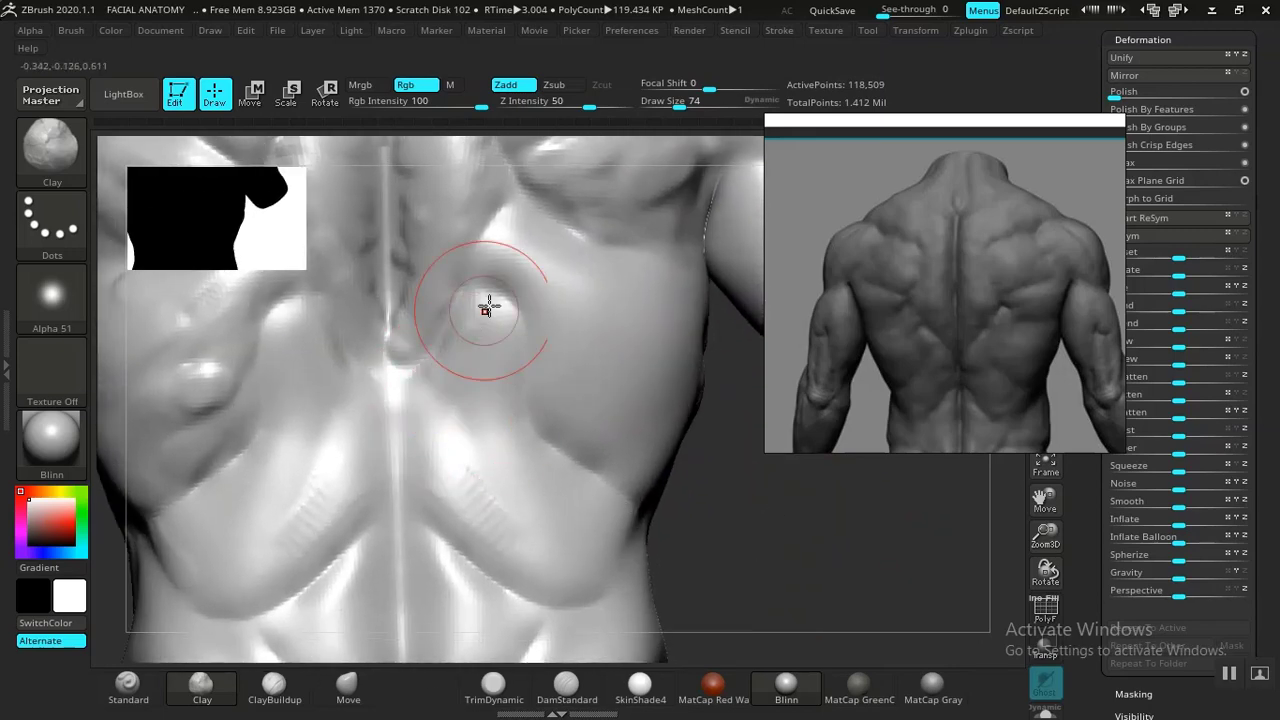
mouse_move(487, 307)
left_mouse_down()
mouse_move(449, 349)
mouse_move(479, 351)
left_mouse_up()
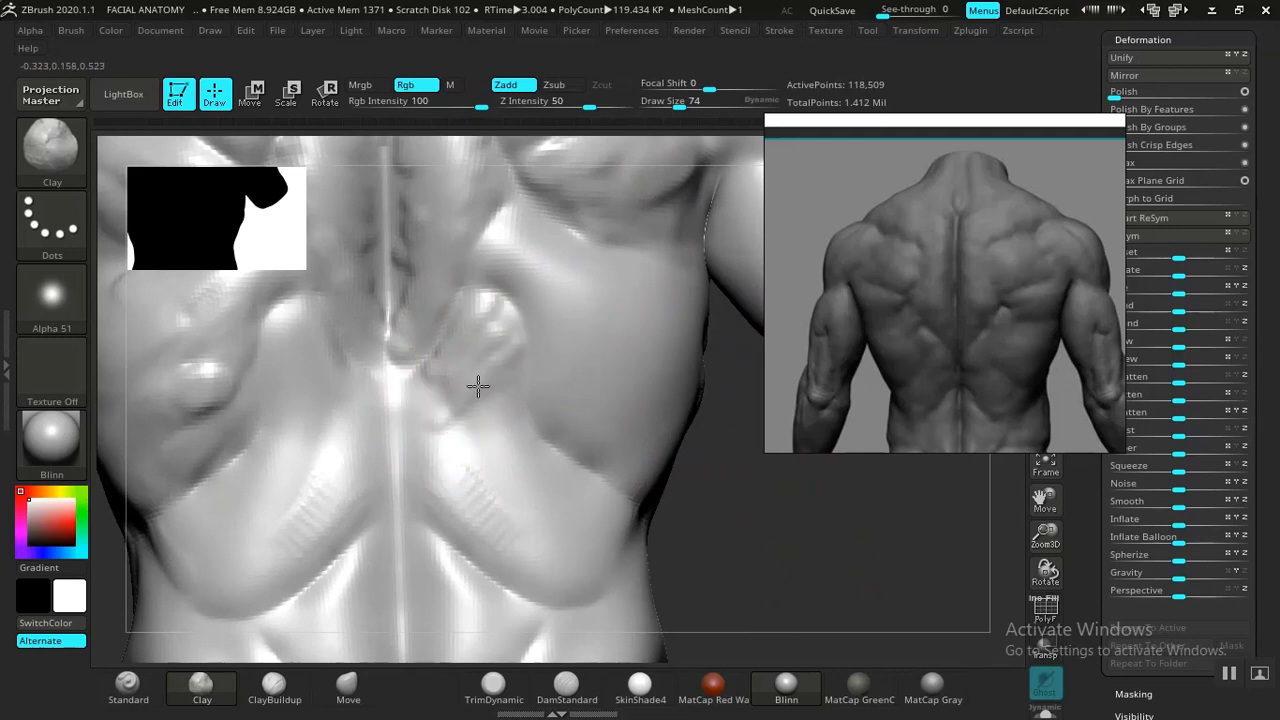
mouse_move(500, 411)
left_mouse_down()
mouse_move(451, 460)
mouse_move(503, 486)
mouse_move(552, 538)
mouse_move(592, 518)
left_mouse_up()
left_click_drag(452, 496, 472, 506)
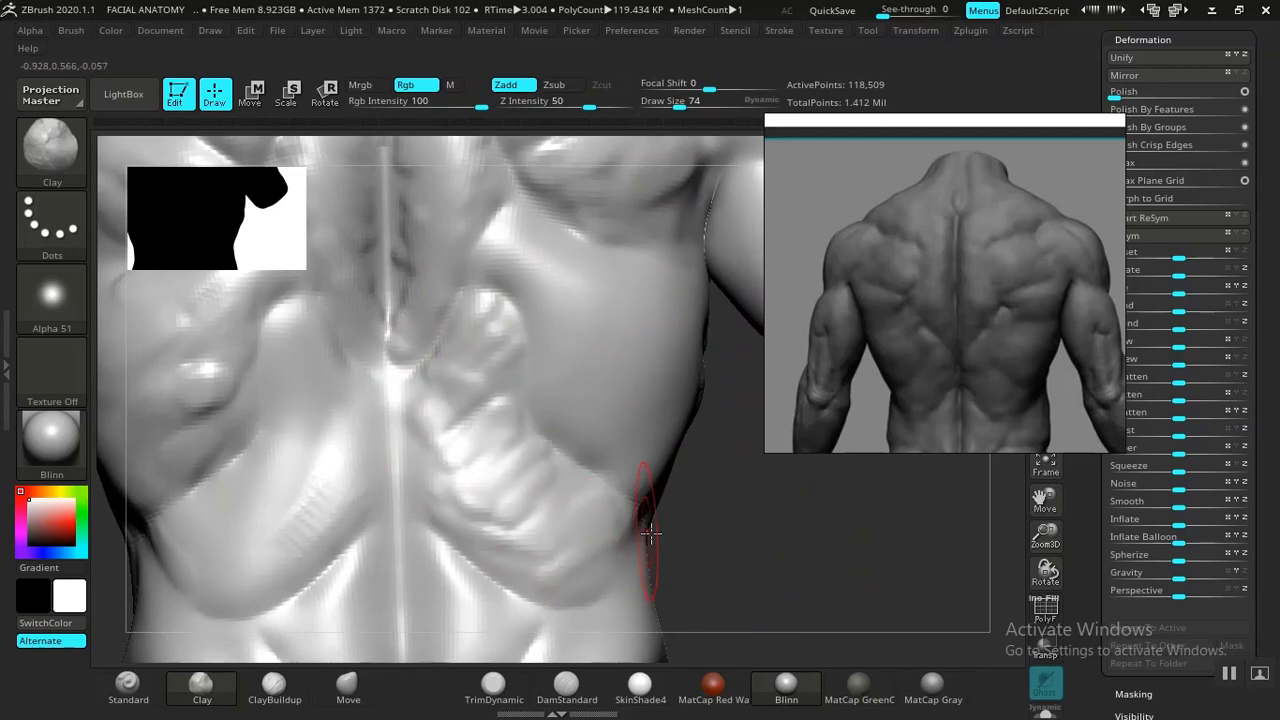
mouse_move(736, 555)
left_mouse_down()
mouse_move(757, 556)
mouse_move(672, 508)
left_mouse_up()
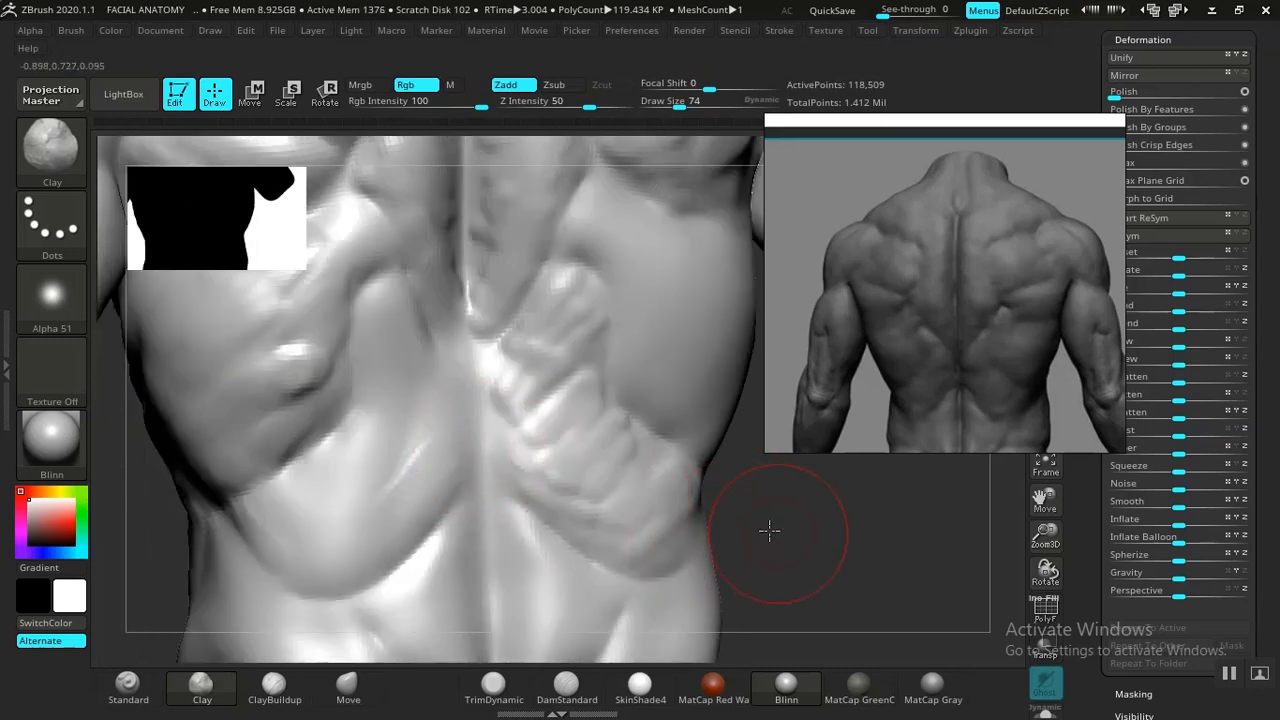
Carve the spine strip below the trapezius tip with DamStandard and build up the muscle forms on the left lower back with Clay
left_click_drag(769, 531, 742, 508)
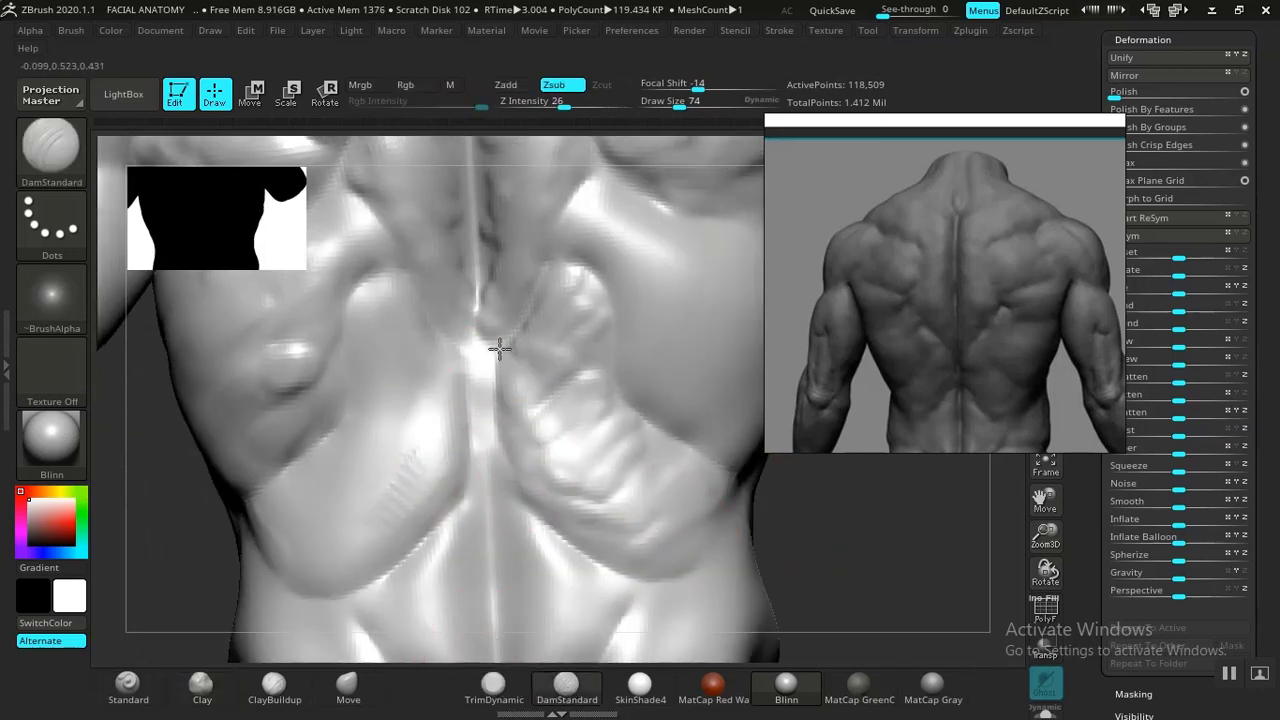
mouse_move(500, 348)
left_mouse_down()
mouse_move(477, 363)
mouse_move(491, 449)
left_mouse_up()
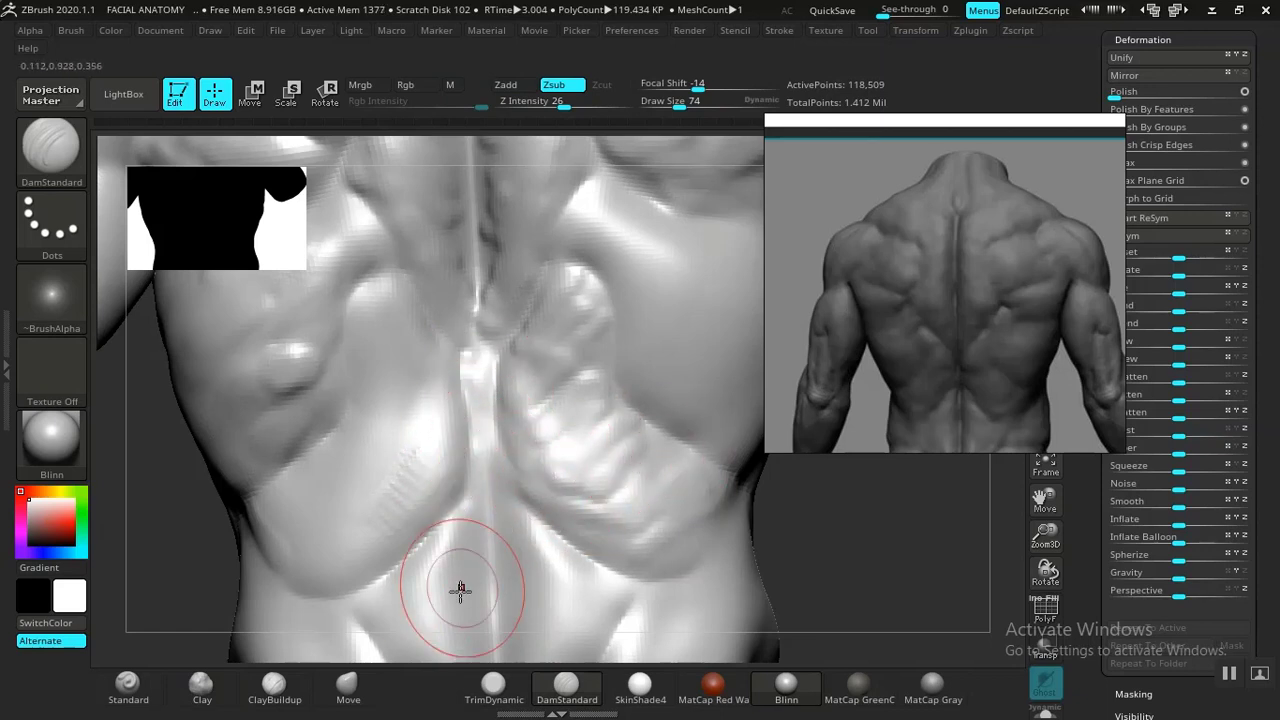
left_click(202, 685)
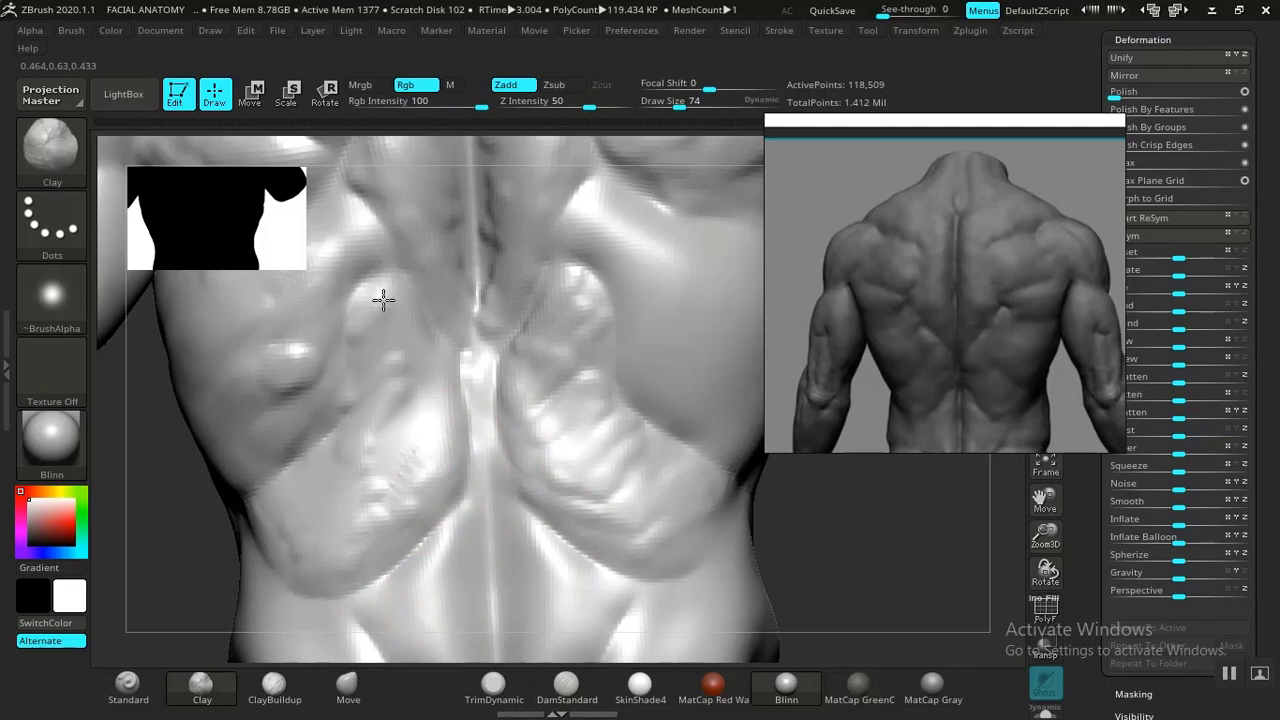
mouse_move(383, 299)
left_mouse_down()
mouse_move(374, 380)
mouse_move(400, 414)
mouse_move(286, 500)
mouse_move(418, 505)
left_mouse_up()
Build up the lumbar muscle columns on both sides of the spine above the pelvis with the Clay brush
left_click_drag(779, 576, 730, 368, "alt")
left_click_drag(749, 463, 712, 462, "alt")
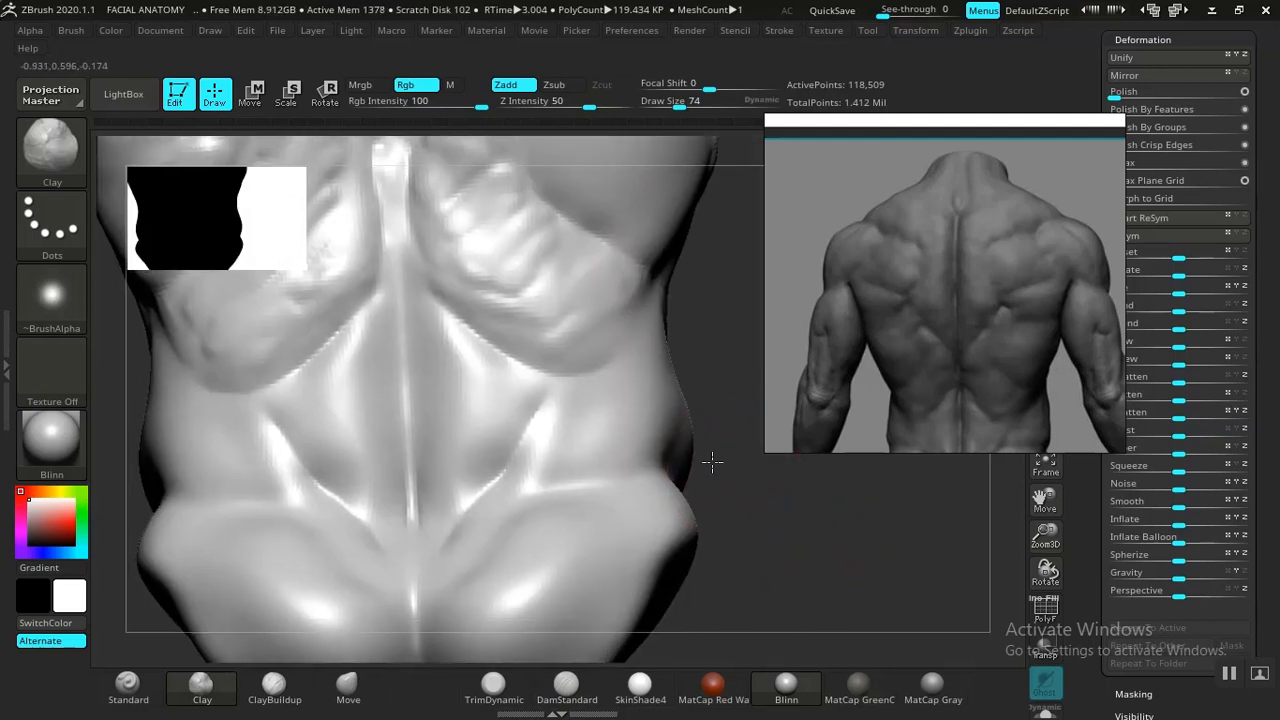
mouse_move(376, 379)
left_mouse_down()
mouse_move(389, 480)
mouse_move(323, 386)
left_mouse_up()
left_click_drag(311, 454, 340, 495)
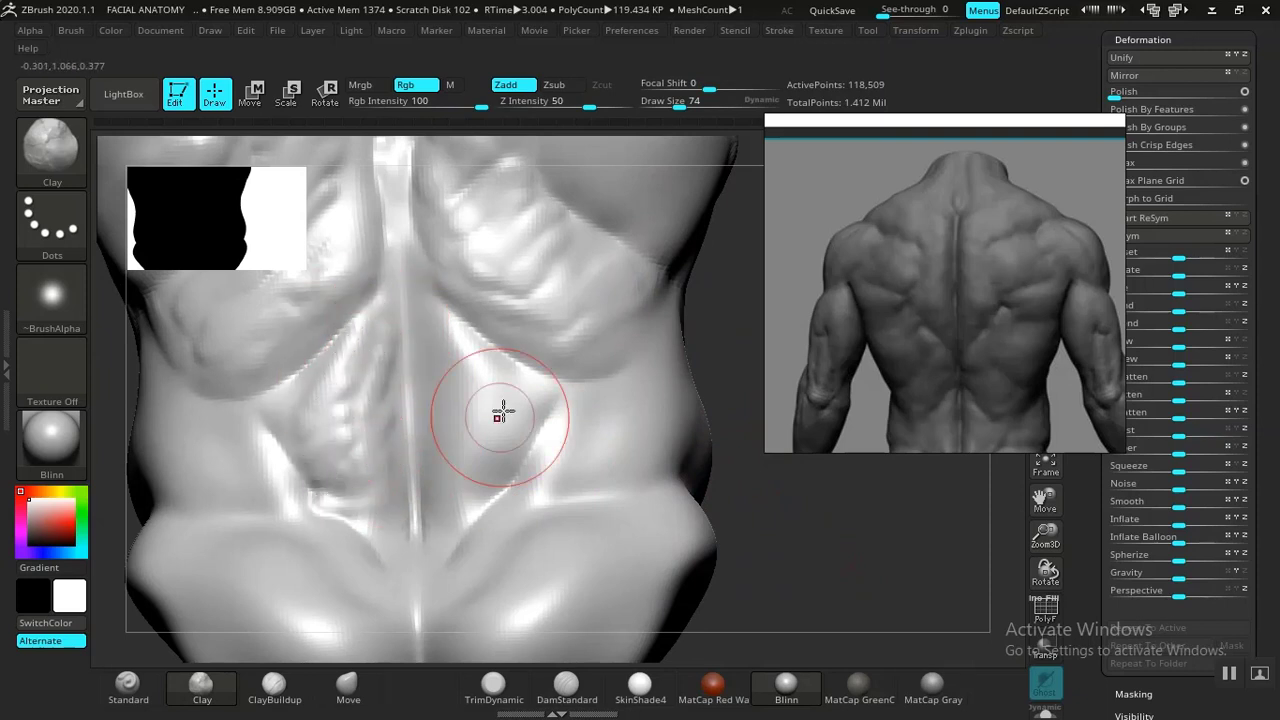
mouse_move(451, 352)
left_mouse_down()
mouse_move(514, 449)
mouse_move(467, 505)
left_mouse_up()
Carve horizontal creases above both hips with the DamStandard brush, following the lower-back reference
mouse_move(730, 552)
left_mouse_down()
mouse_move(774, 557)
mouse_move(600, 400)
left_mouse_up()
left_click(566, 686)
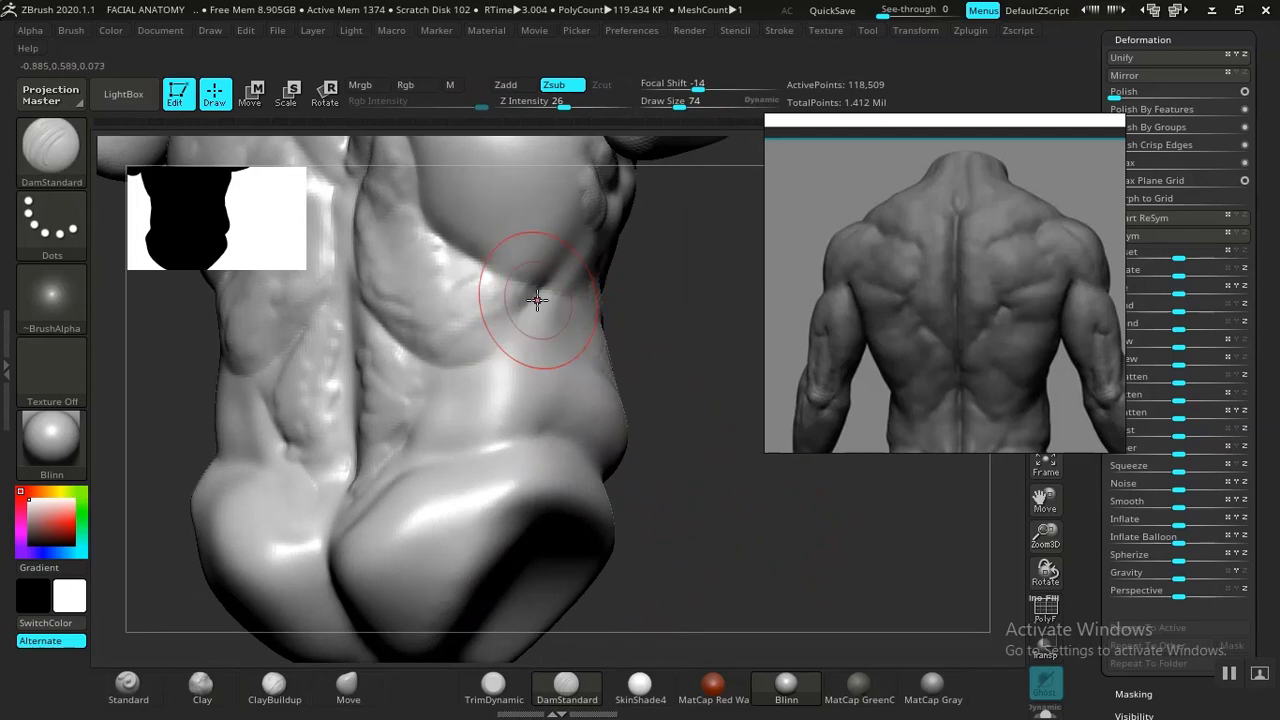
left_click_drag(701, 481, 777, 531)
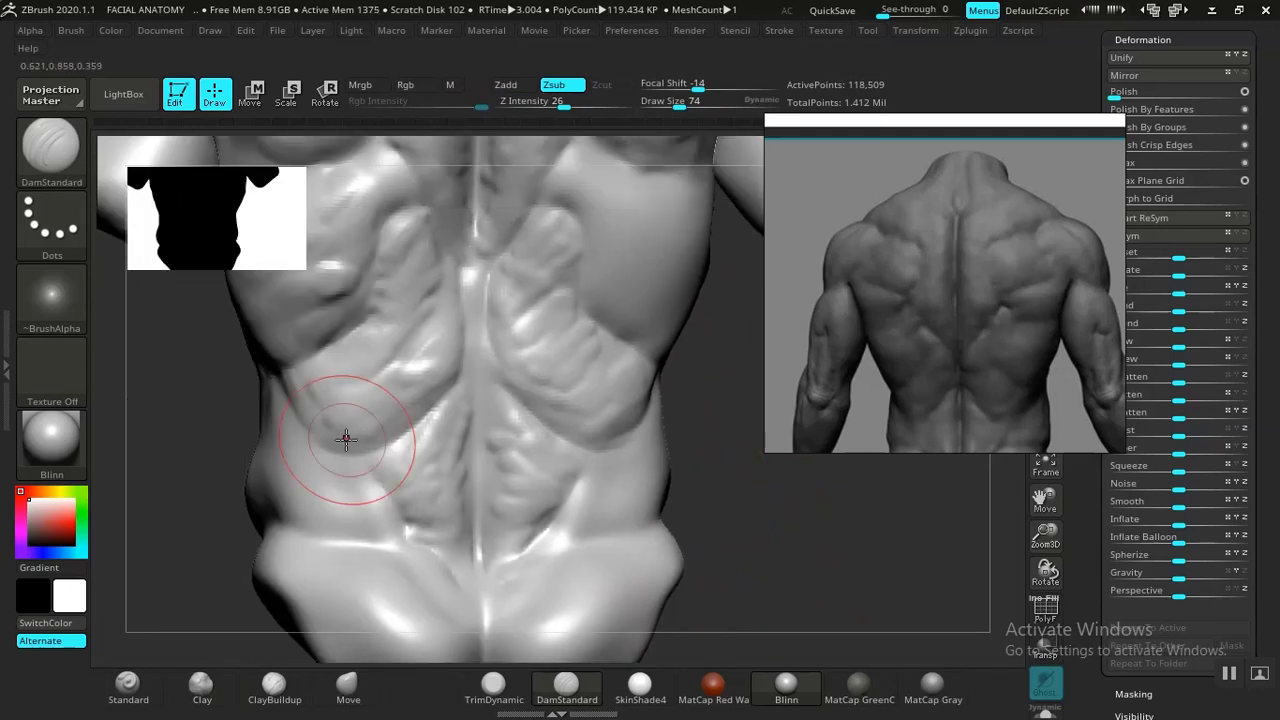
left_click_drag(315, 440, 291, 402)
left_click_drag(765, 545, 732, 492)
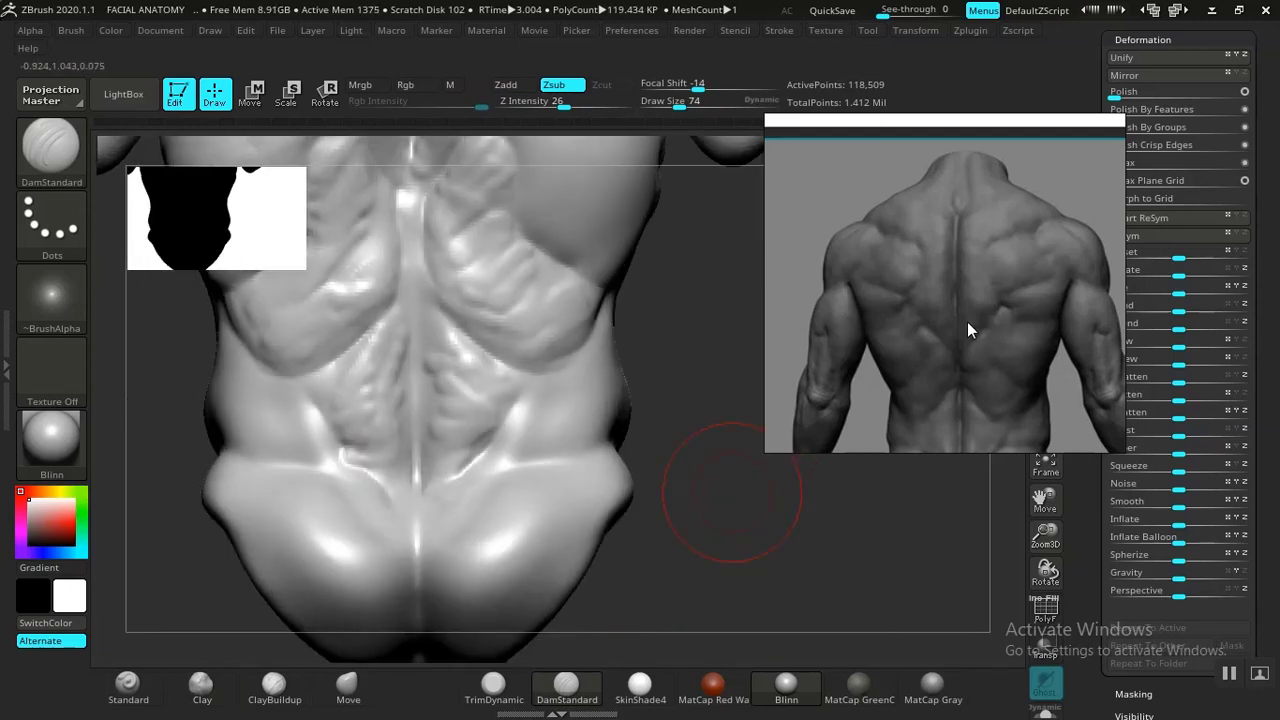
middle_click_drag(991, 325, 1014, 202)
mouse_move(716, 496)
left_mouse_down()
mouse_move(669, 437)
mouse_move(726, 446)
mouse_move(647, 443)
left_mouse_up()
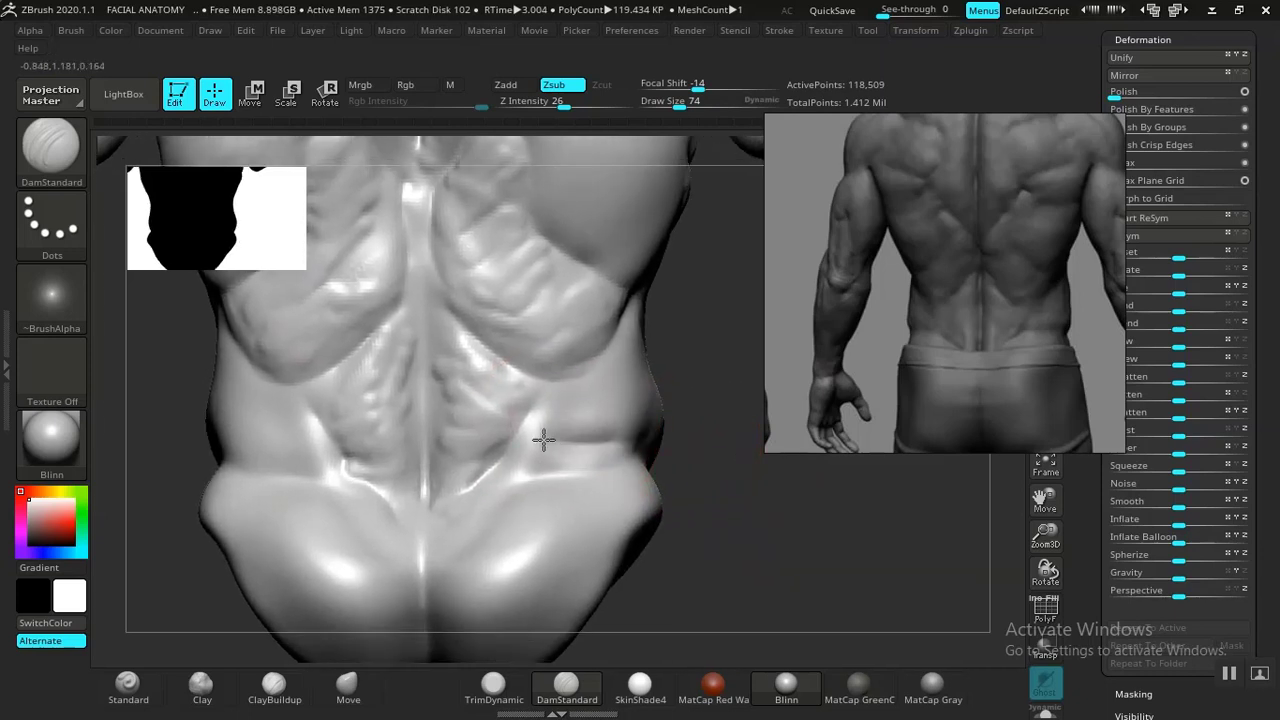
left_click_drag(518, 448, 614, 468)
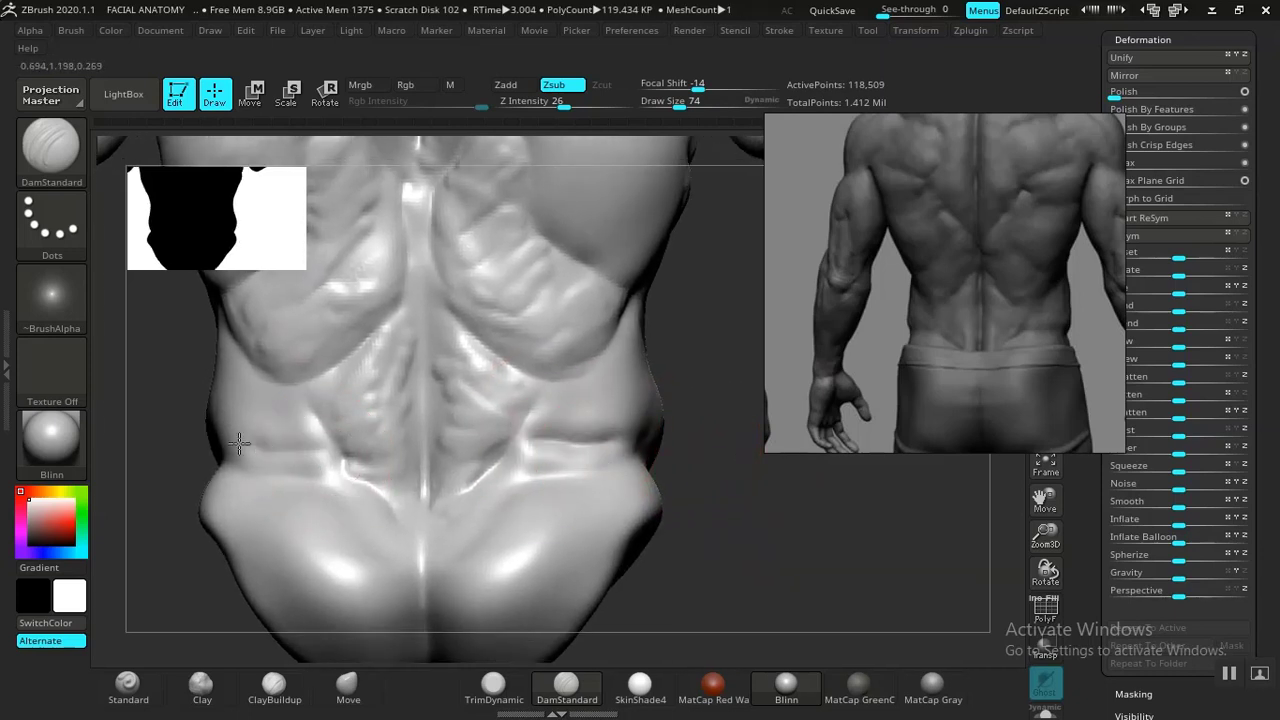
left_click_drag(230, 435, 283, 446)
Add raised muscle forms to the right latissimus below the shoulder blade with the Clay brush
mouse_move(726, 530)
left_mouse_down("alt")
mouse_move(638, 423)
mouse_move(701, 532)
mouse_move(231, 648)
left_mouse_up("alt")
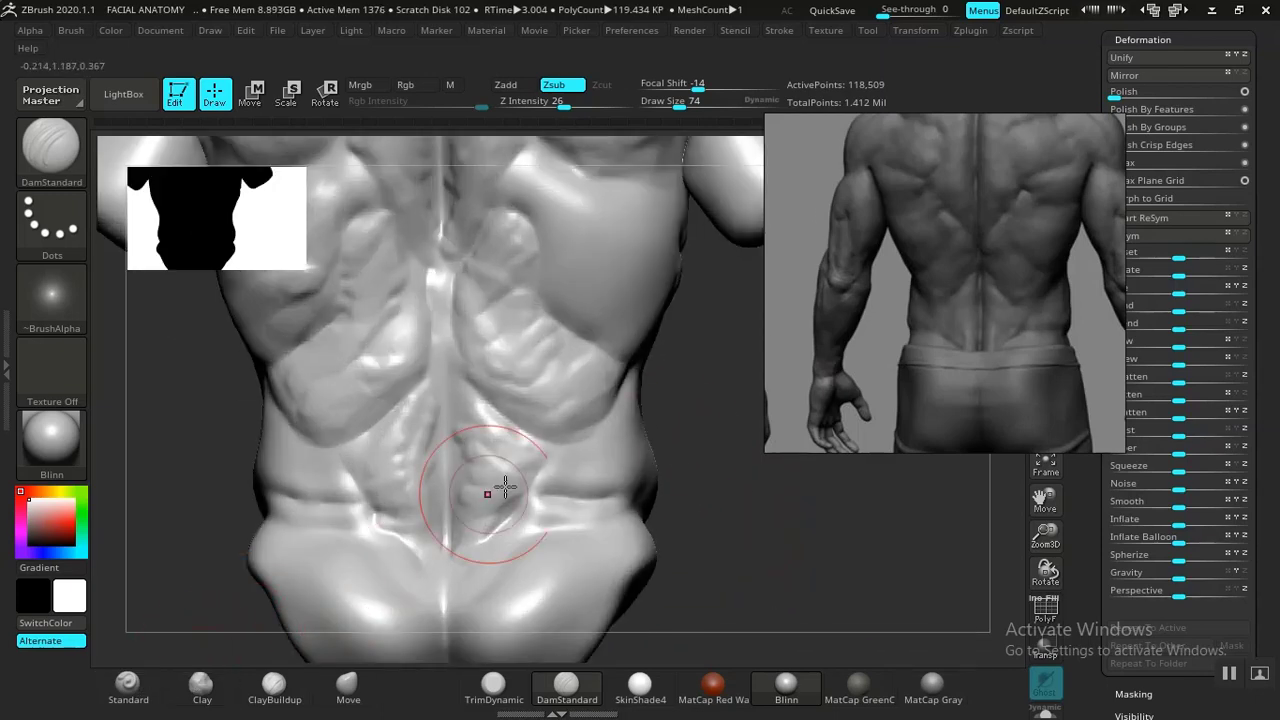
left_click(203, 686)
left_click_drag(705, 486, 500, 371, "alt")
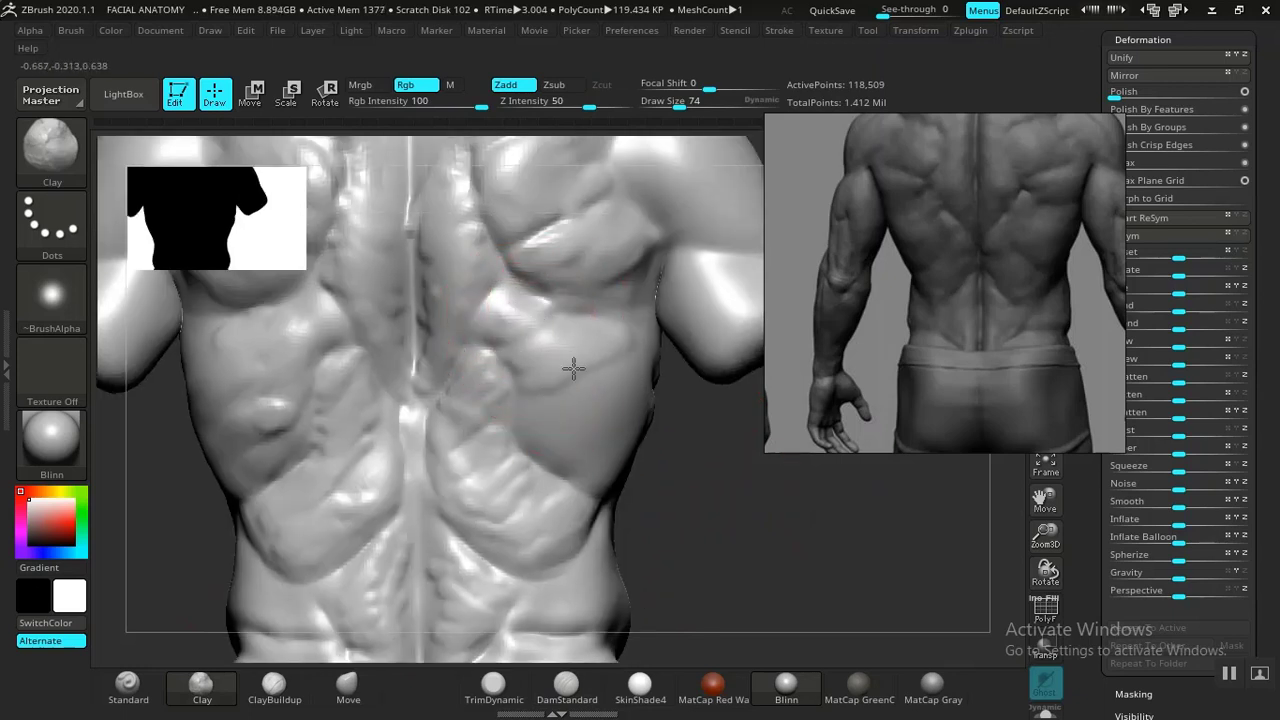
left_click_drag(709, 457, 655, 372)
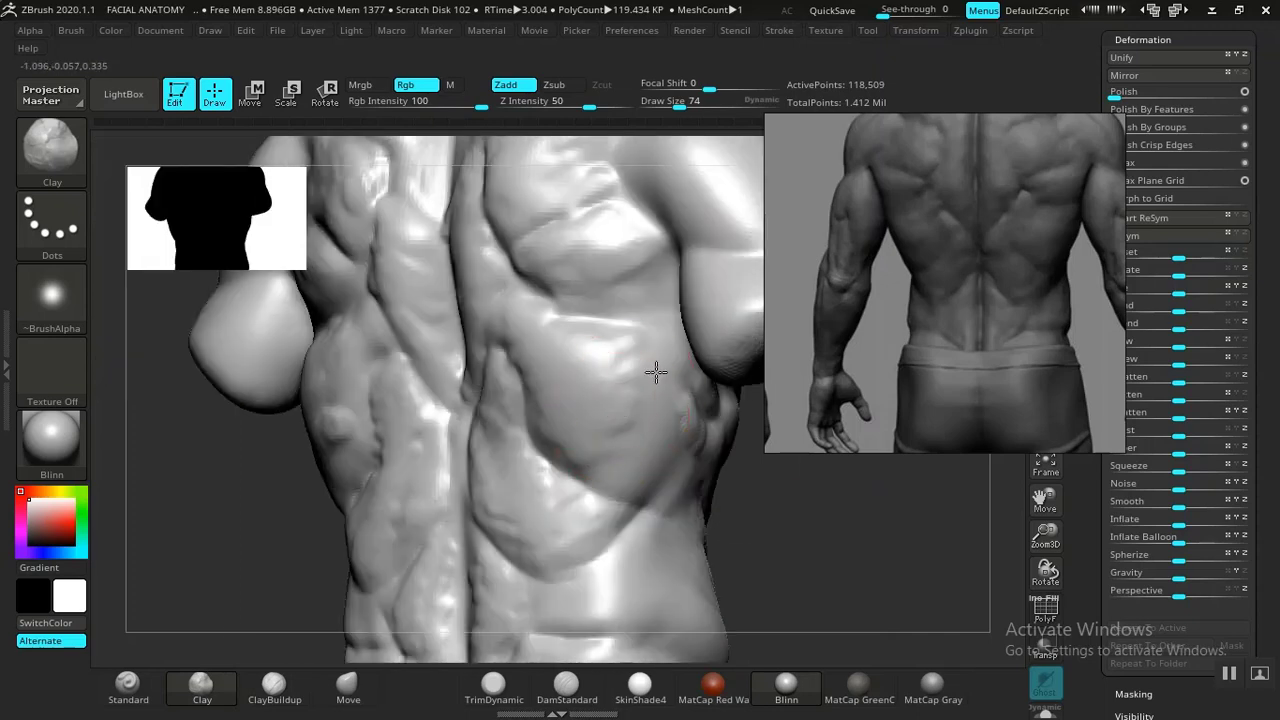
left_click_drag(841, 556, 748, 408)
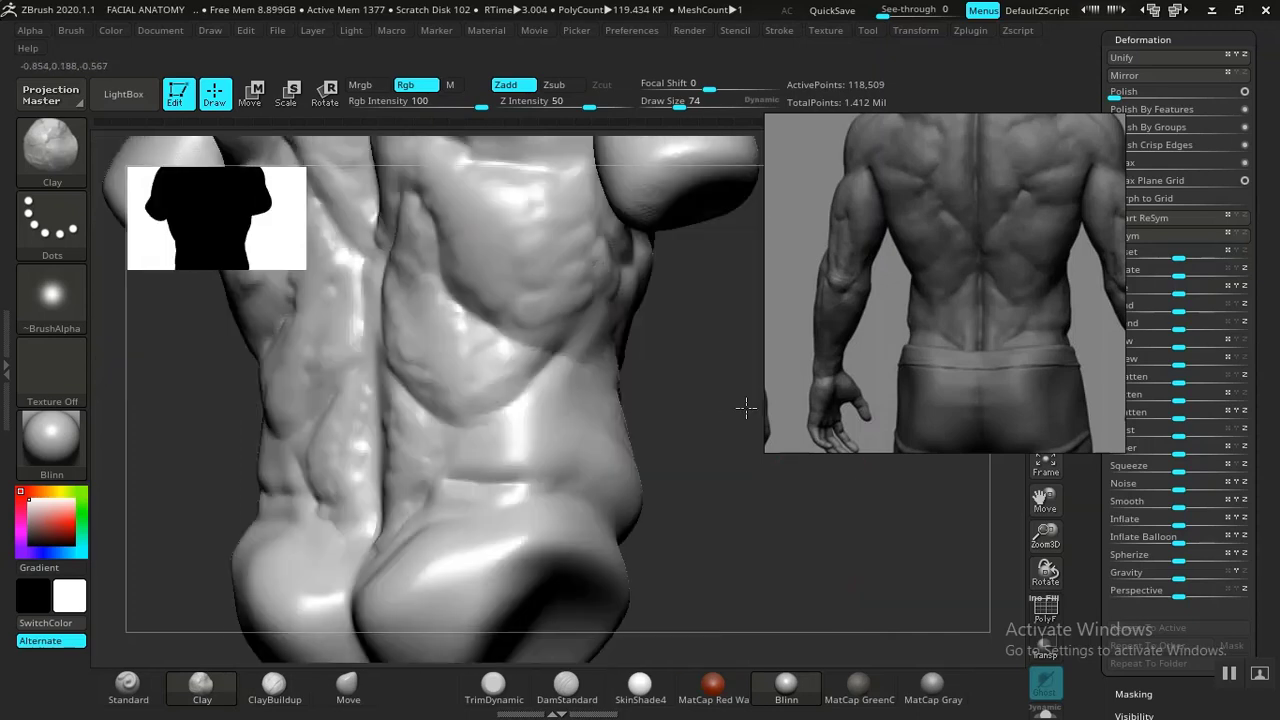
Build up the flank and lower-back surface between the latissimus and the hips on both sides with the Clay brush
mouse_move(532, 433)
left_mouse_down()
mouse_move(594, 440)
mouse_move(593, 384)
left_mouse_up()
mouse_move(700, 480)
left_mouse_down()
mouse_move(763, 500)
mouse_move(766, 517)
mouse_move(758, 490)
left_mouse_up()
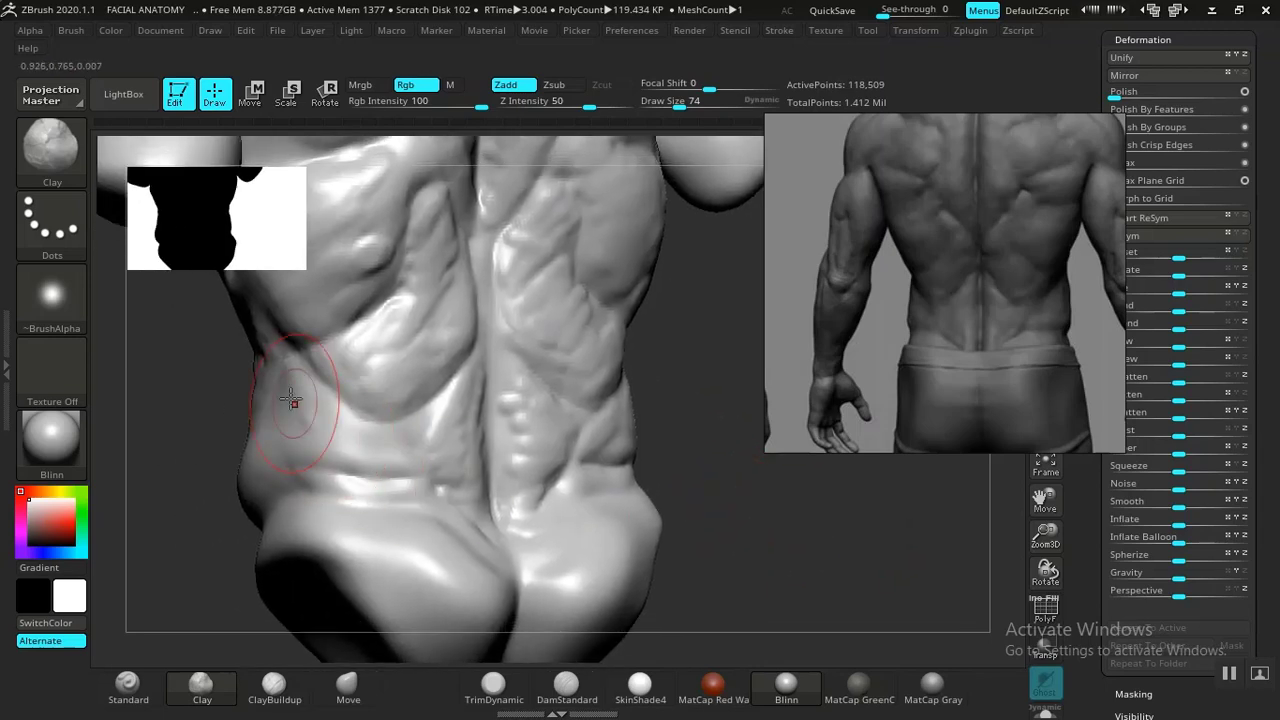
mouse_move(311, 432)
left_mouse_down()
mouse_move(270, 410)
mouse_move(438, 457)
left_mouse_up()
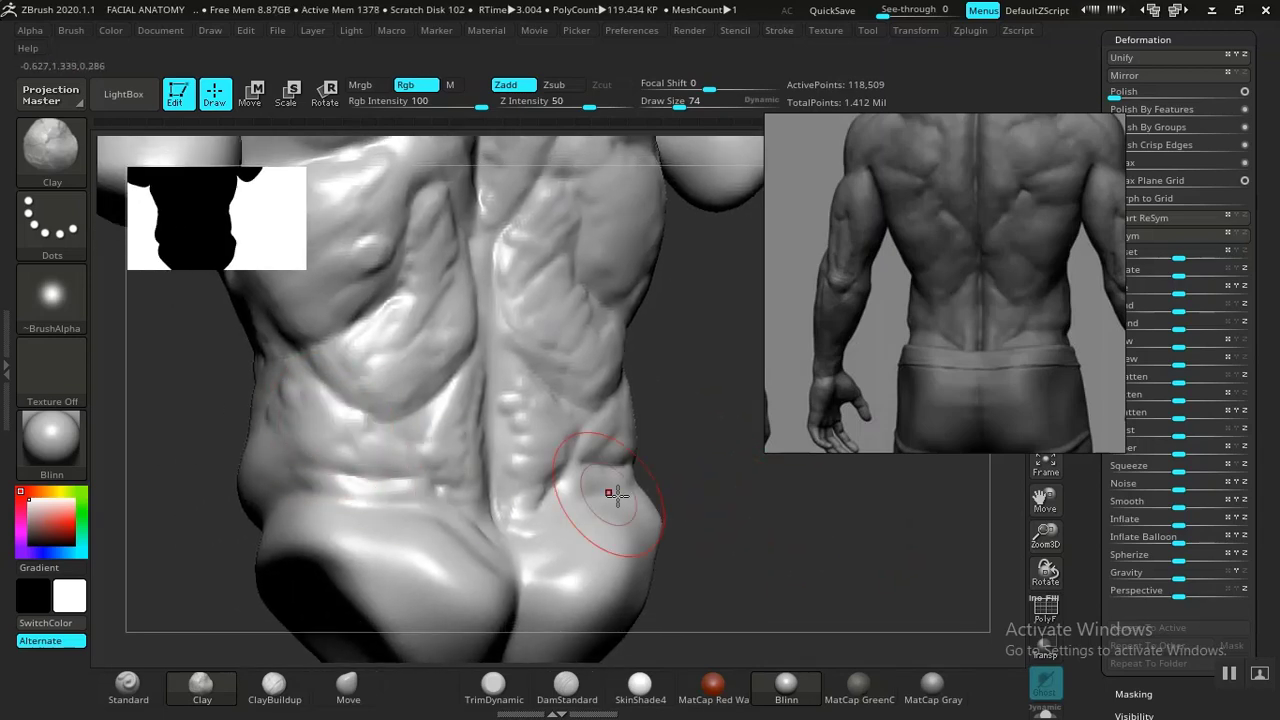
Build up the rear deltoid forms and their transition into the upper arm and shoulder blade with the Clay brush
left_click_drag(705, 560, 697, 517, "alt")
mouse_move(692, 408)
left_mouse_down("alt")
mouse_move(709, 528)
mouse_move(723, 523)
mouse_move(694, 622)
left_mouse_up("alt")
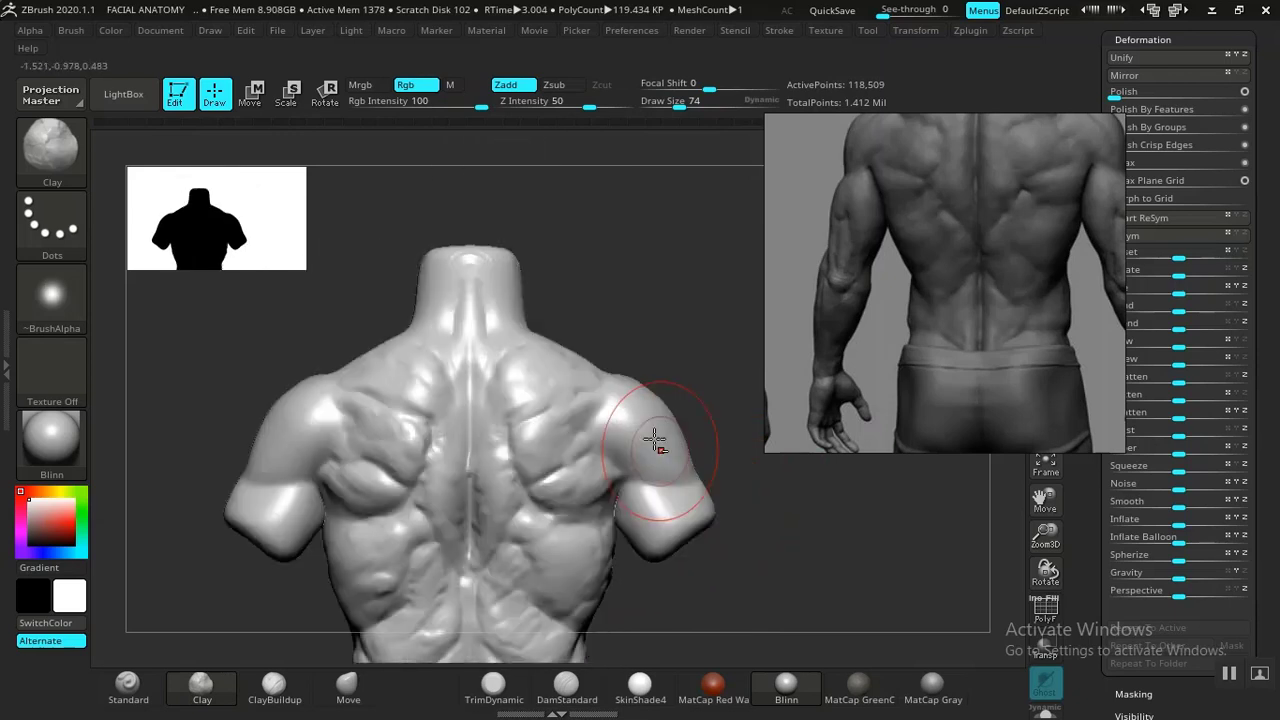
left_click_drag(601, 271, 626, 349, "alt")
left_click_drag(360, 306, 380, 409, "alt")
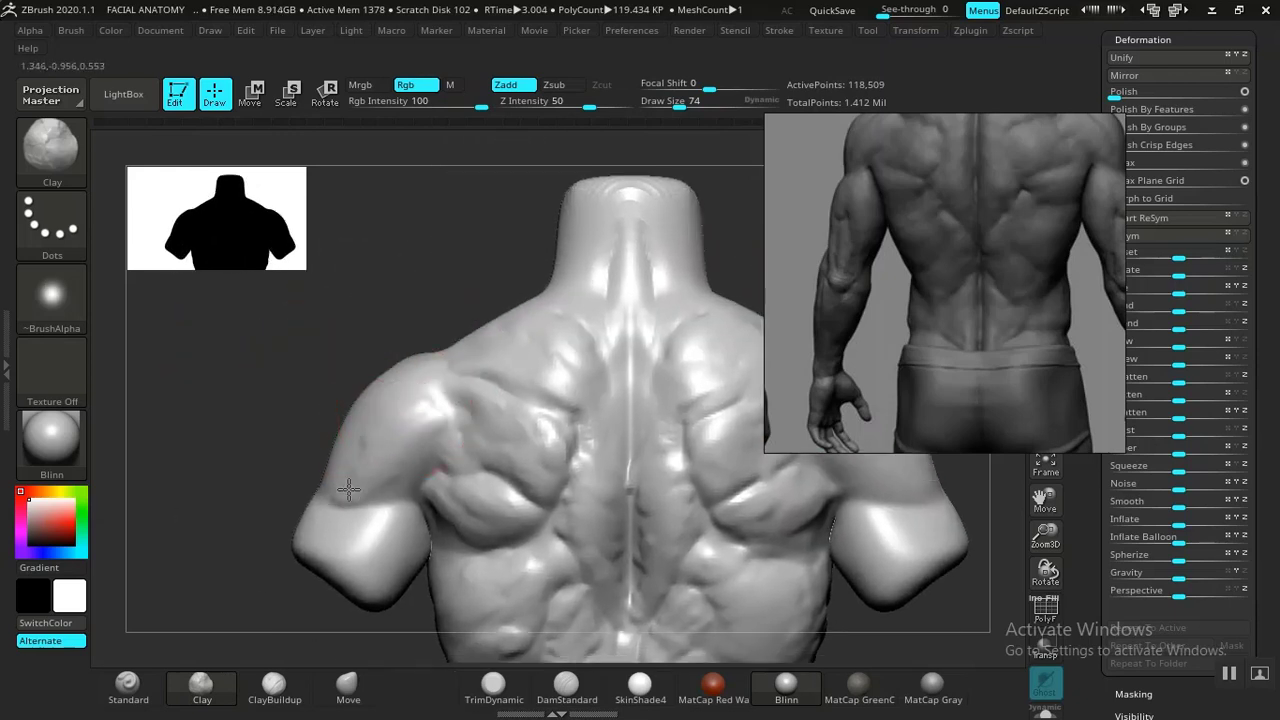
left_click_drag(430, 428, 388, 463)
left_click_drag(386, 528, 367, 551)
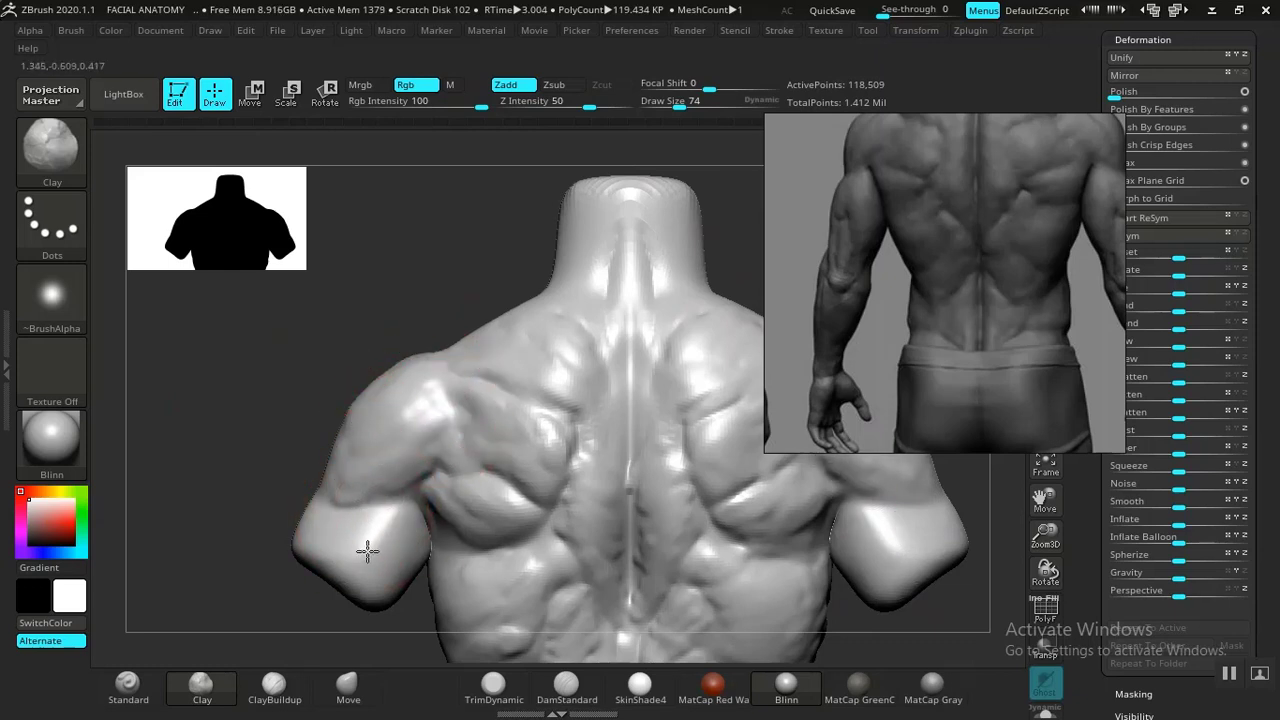
mouse_move(275, 430)
left_mouse_down()
mouse_move(254, 357)
mouse_move(606, 349)
mouse_move(469, 492)
left_mouse_up()
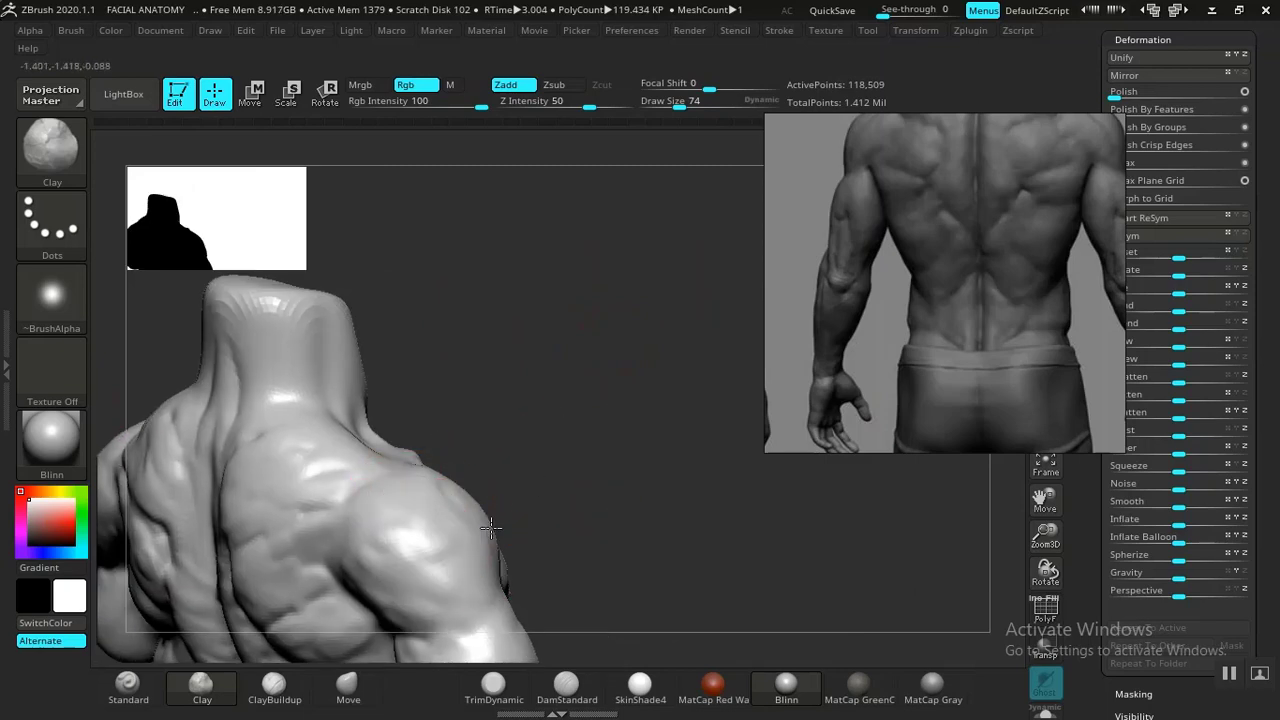
mouse_move(563, 460)
left_mouse_down()
mouse_move(603, 383)
mouse_move(546, 148)
left_mouse_up()
left_click_drag(546, 373, 715, 273, "alt")
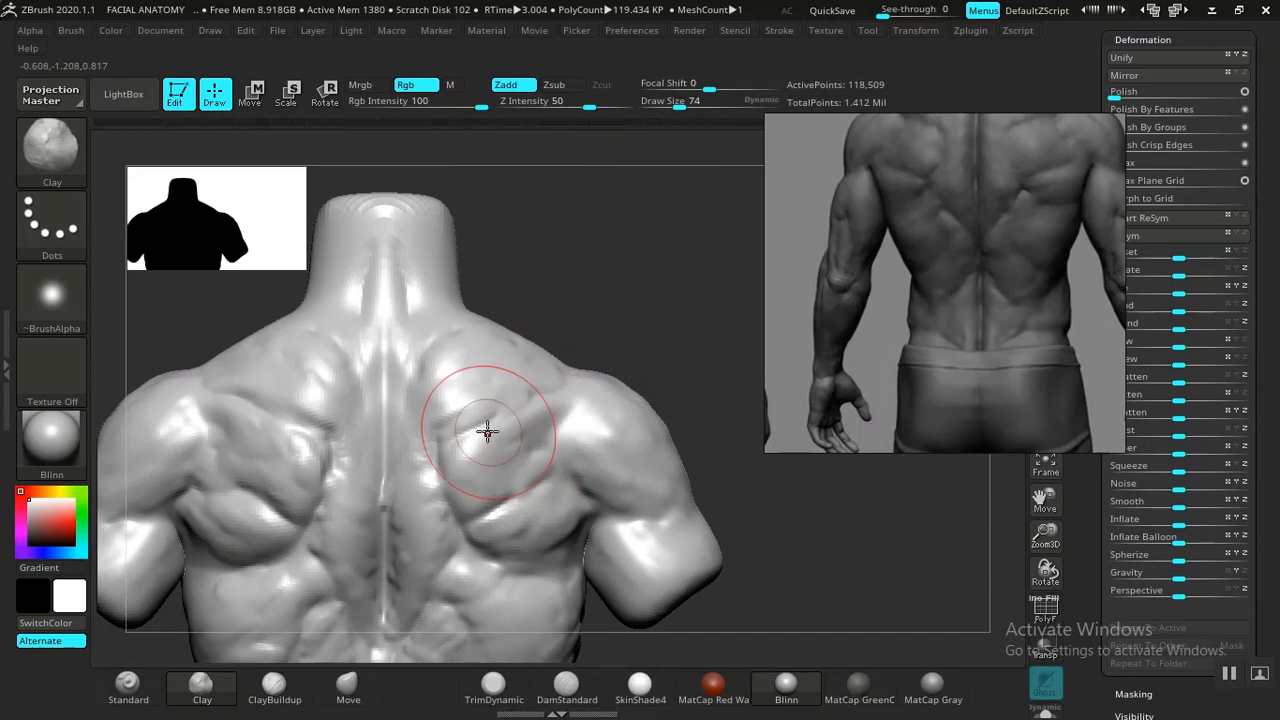
Soften the rough muscle forms of the upper and middle back with the Smooth brush at intensity 8
key("shift")
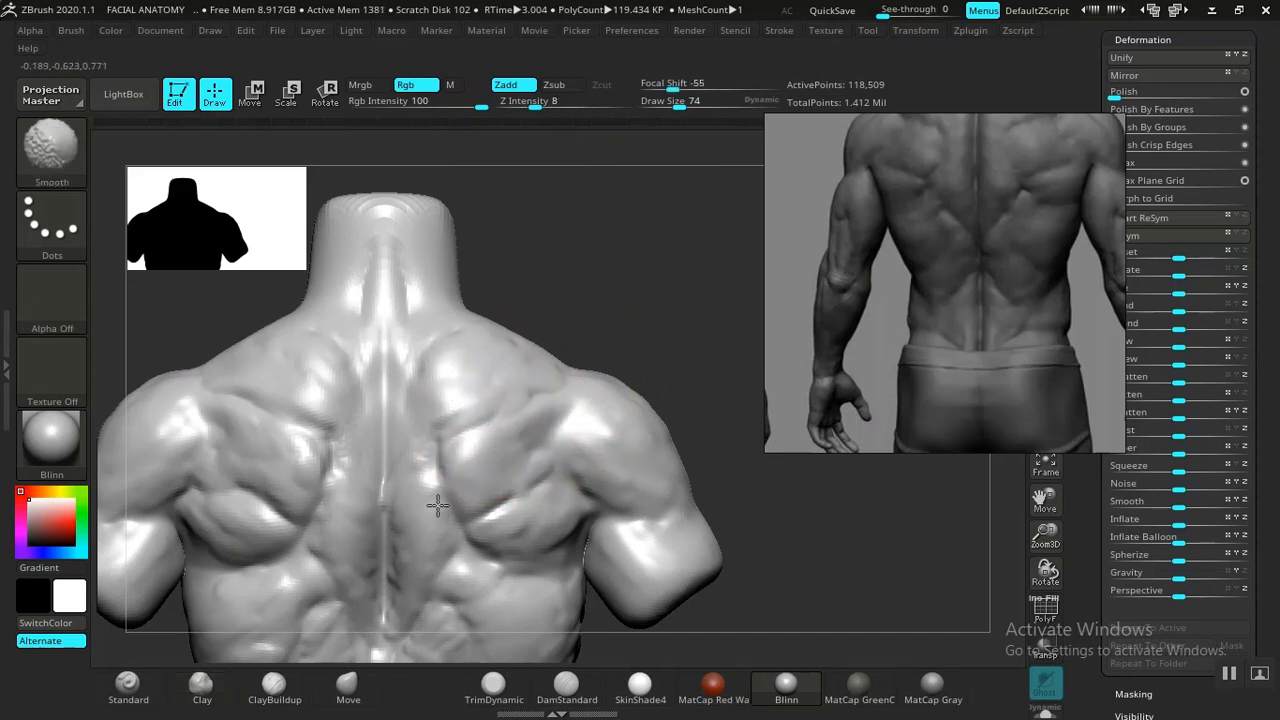
mouse_move(437, 505)
left_mouse_down("alt")
mouse_move(686, 191)
mouse_move(443, 457)
left_mouse_up("alt")
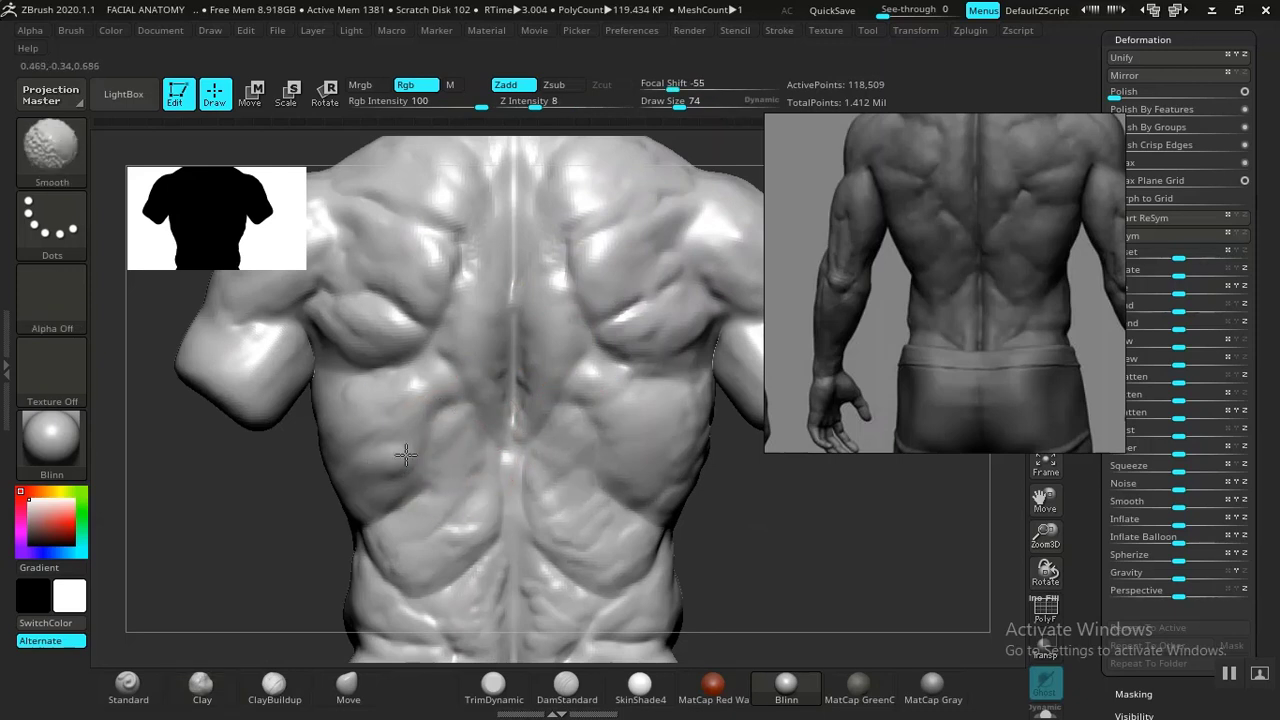
mouse_move(406, 456)
left_mouse_down("shift")
mouse_move(369, 370)
mouse_move(373, 268)
left_mouse_up("shift")
left_click_drag(731, 520, 640, 290, "alt")
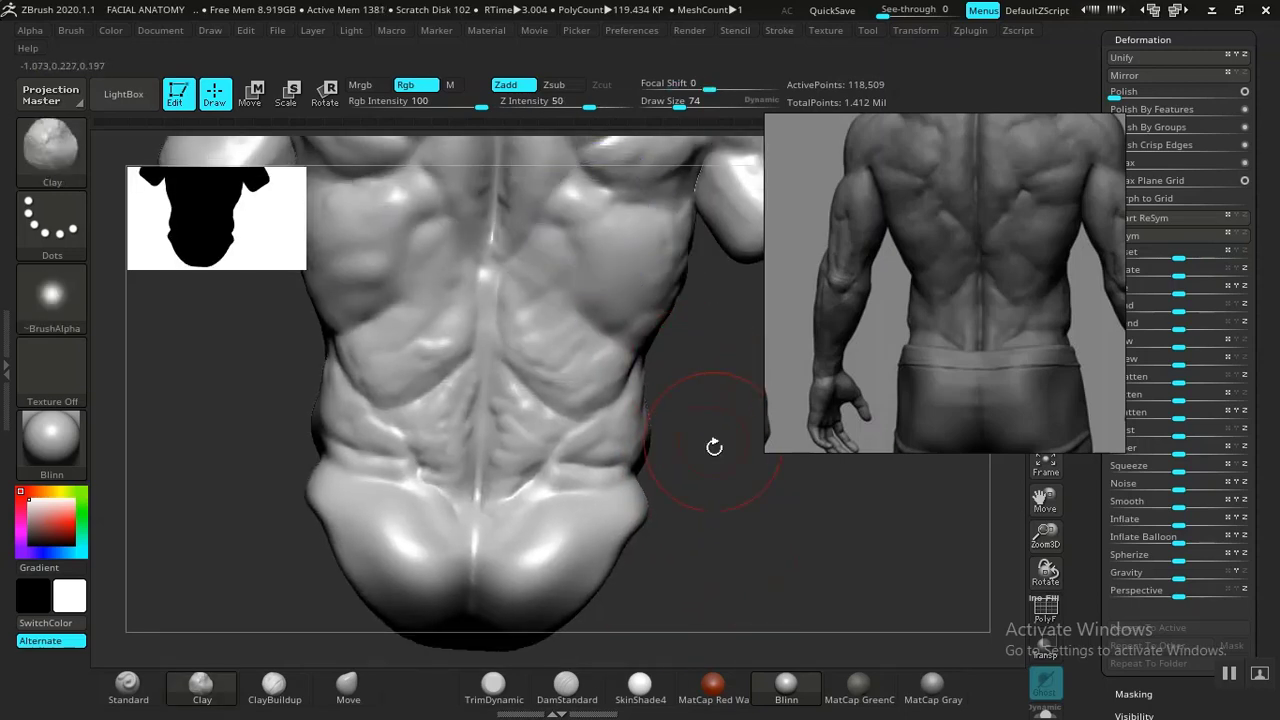
Raise the Smooth brush's intensity to 24 and smooth the muscle forms across the whole back, flank and shoulder
left_click_drag(714, 443, 700, 455)
left_click_drag(538, 105, 560, 105)
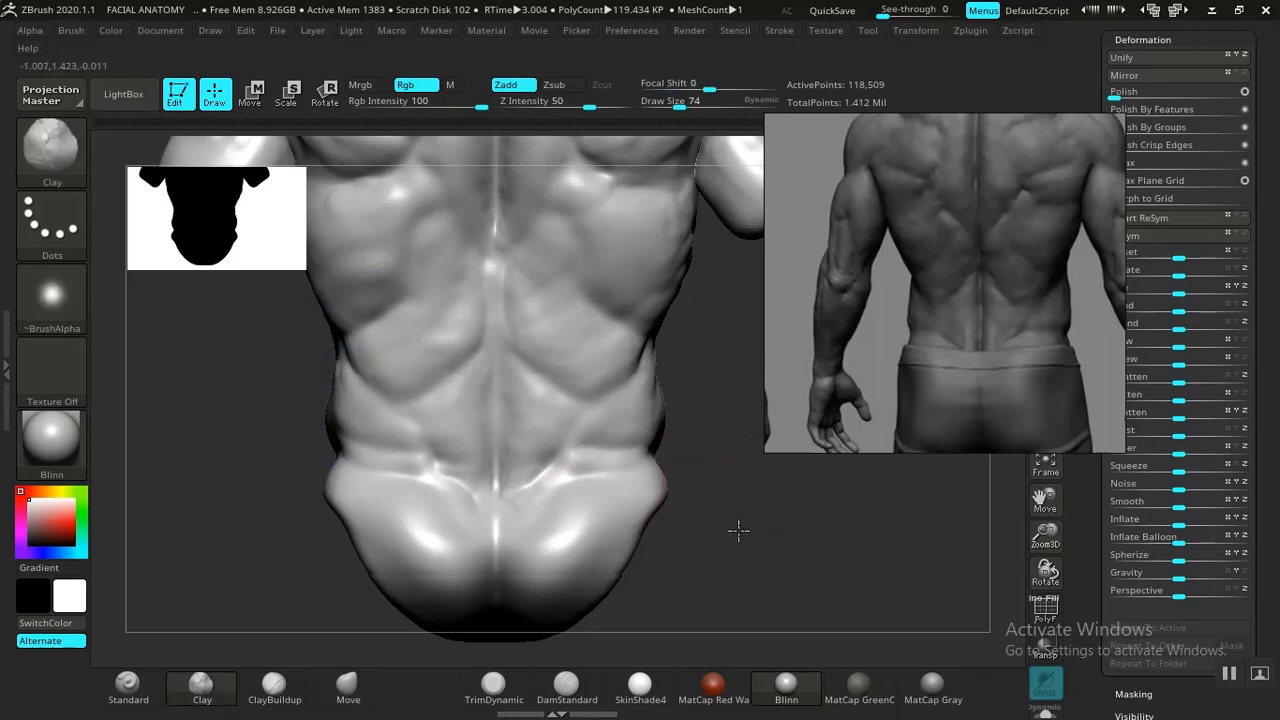
left_click_drag(737, 529, 760, 590)
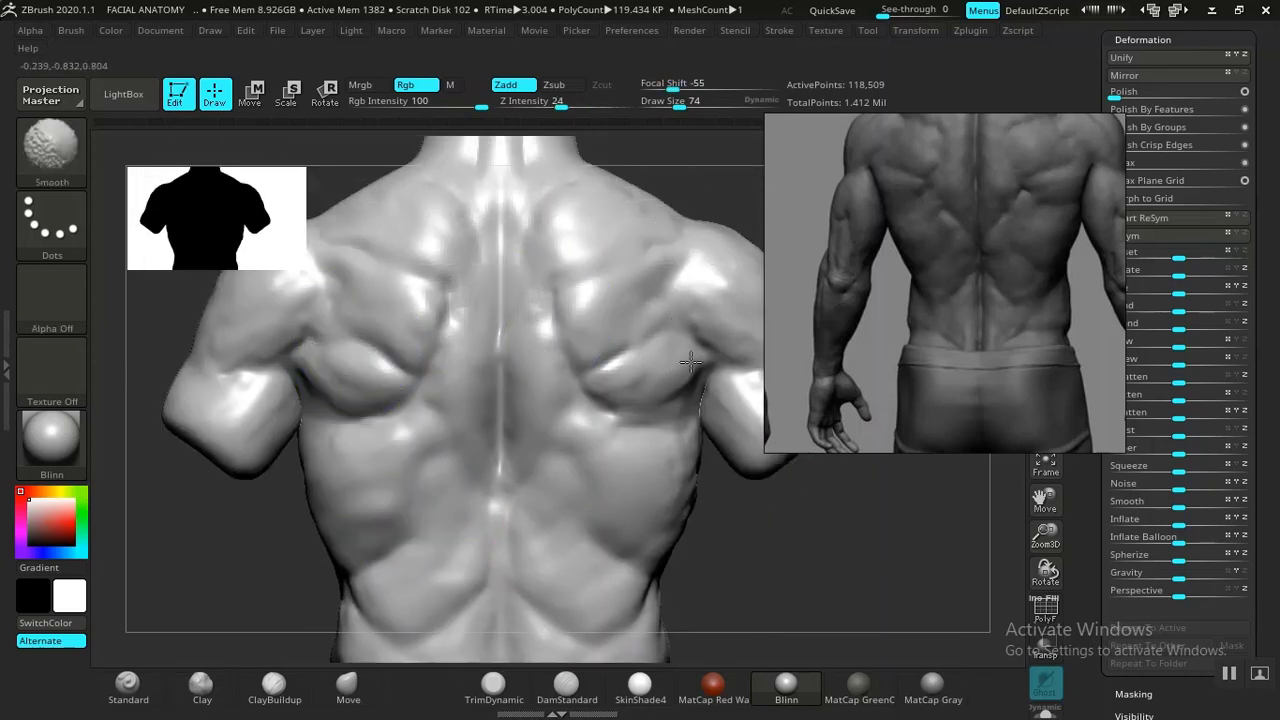
mouse_move(771, 569)
left_mouse_down()
mouse_move(714, 486)
mouse_move(780, 543)
mouse_move(332, 568)
mouse_move(571, 514)
mouse_move(558, 519)
left_mouse_up()
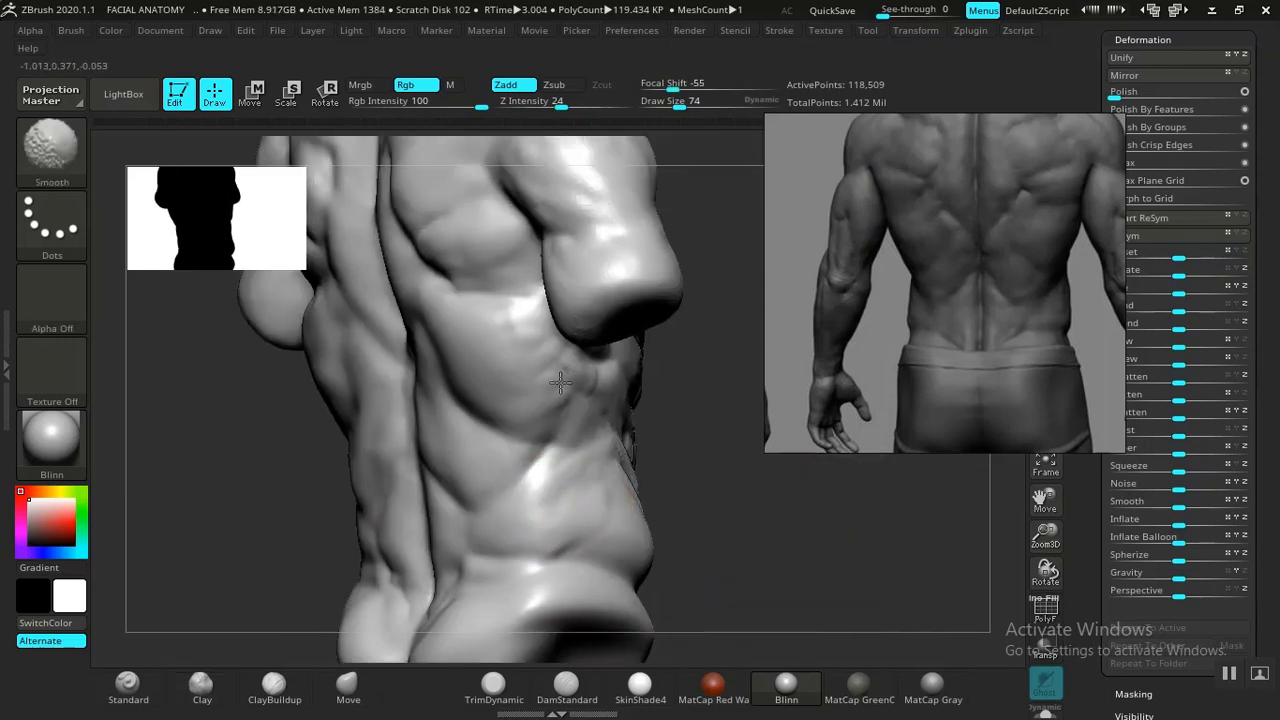
left_click_drag(749, 520, 577, 423)
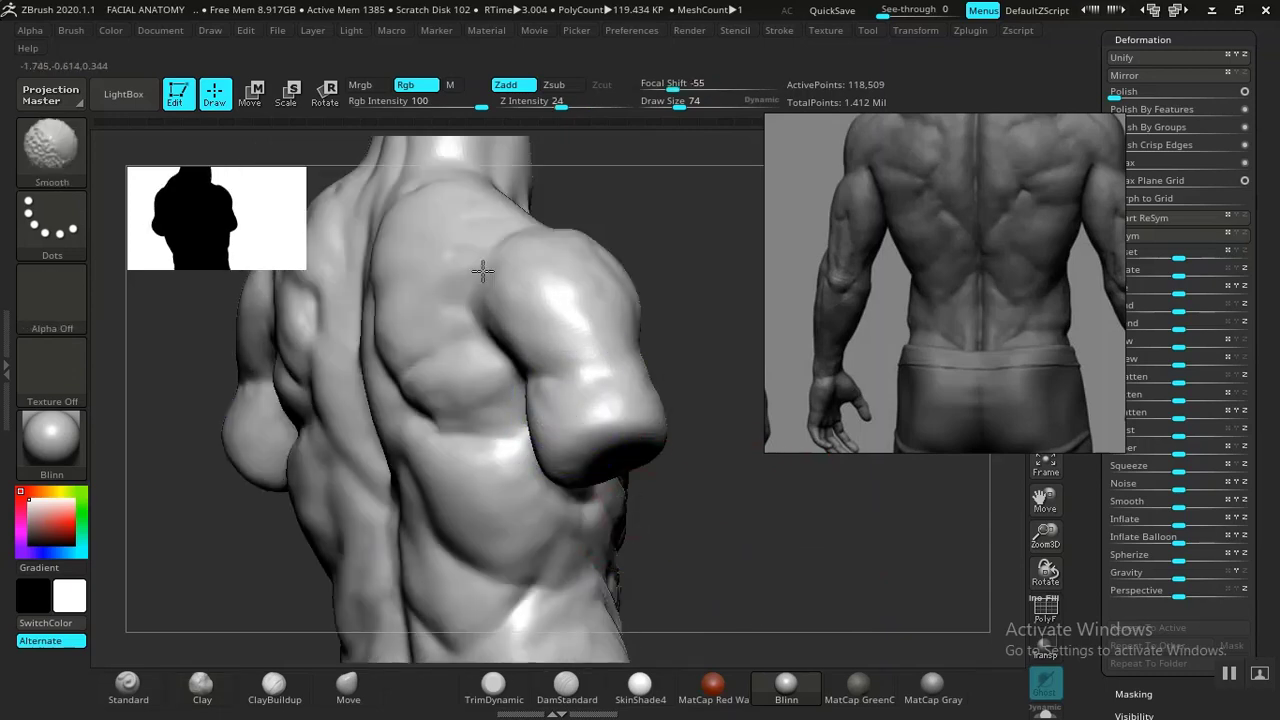
Build up the middle back beside the spine with the Clay brush and smooth the result on both sides
left_click_drag(690, 530, 835, 535)
left_click_drag(634, 554, 815, 485, "alt")
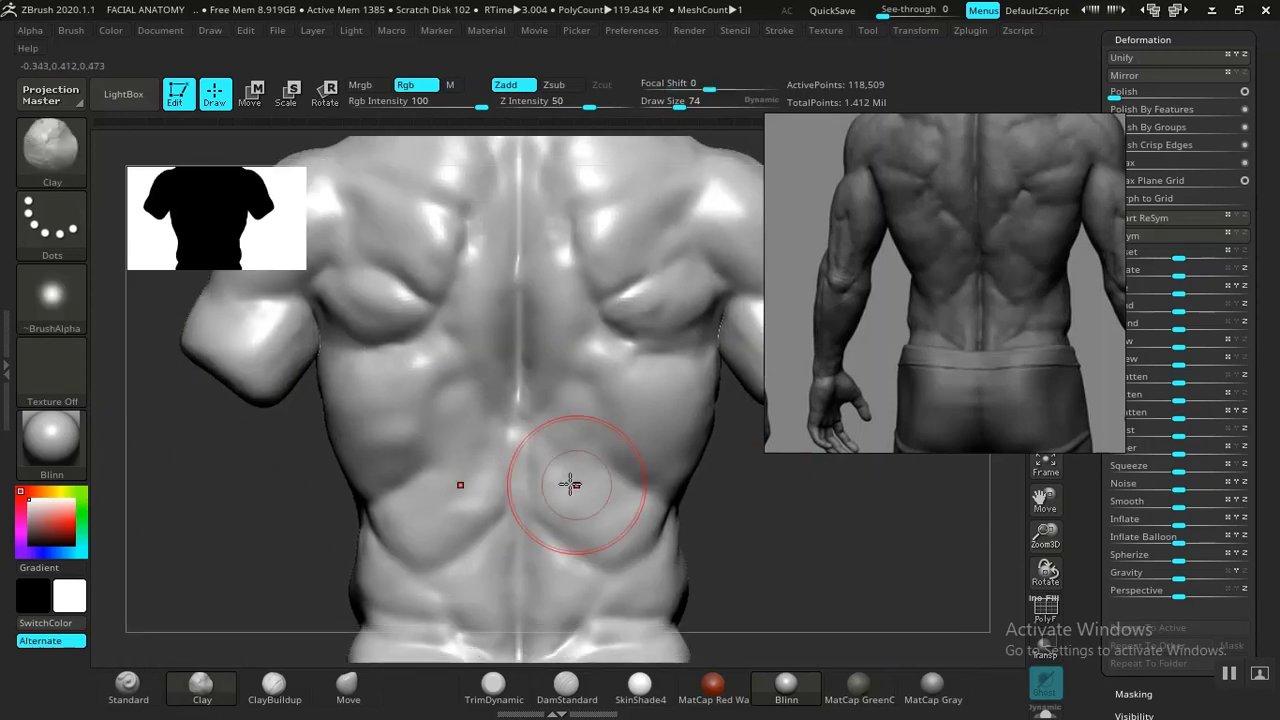
left_click_drag(432, 470, 420, 418, "shift")
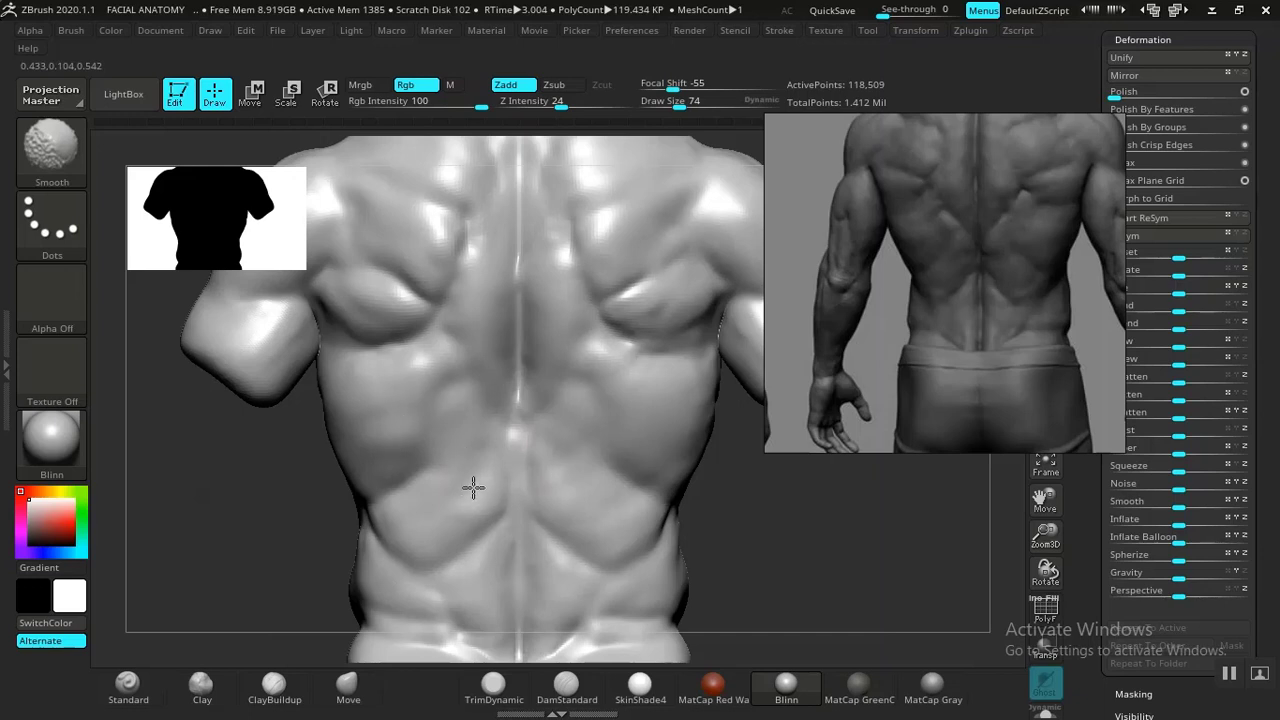
Carve the lower trapezius edge and the lower spine groove with the DamStandard brush, softening the neighbouring back muscles
left_click(558, 690)
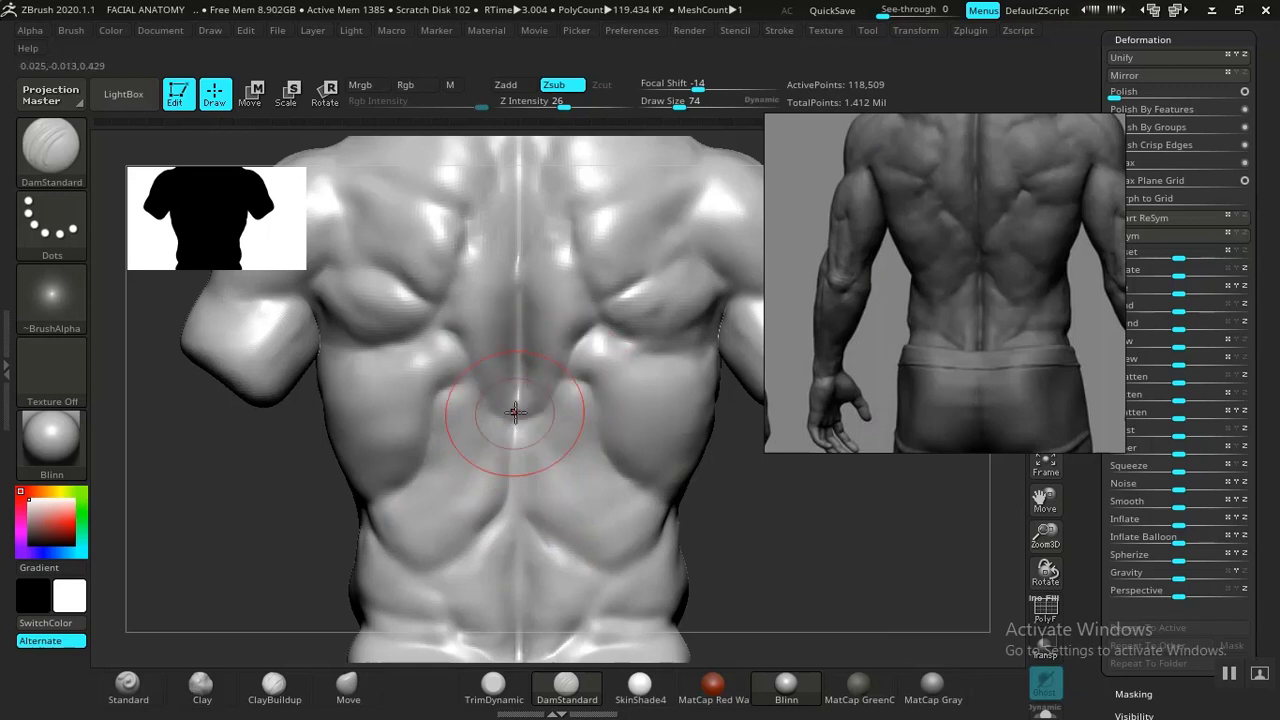
left_click_drag(748, 450, 677, 462)
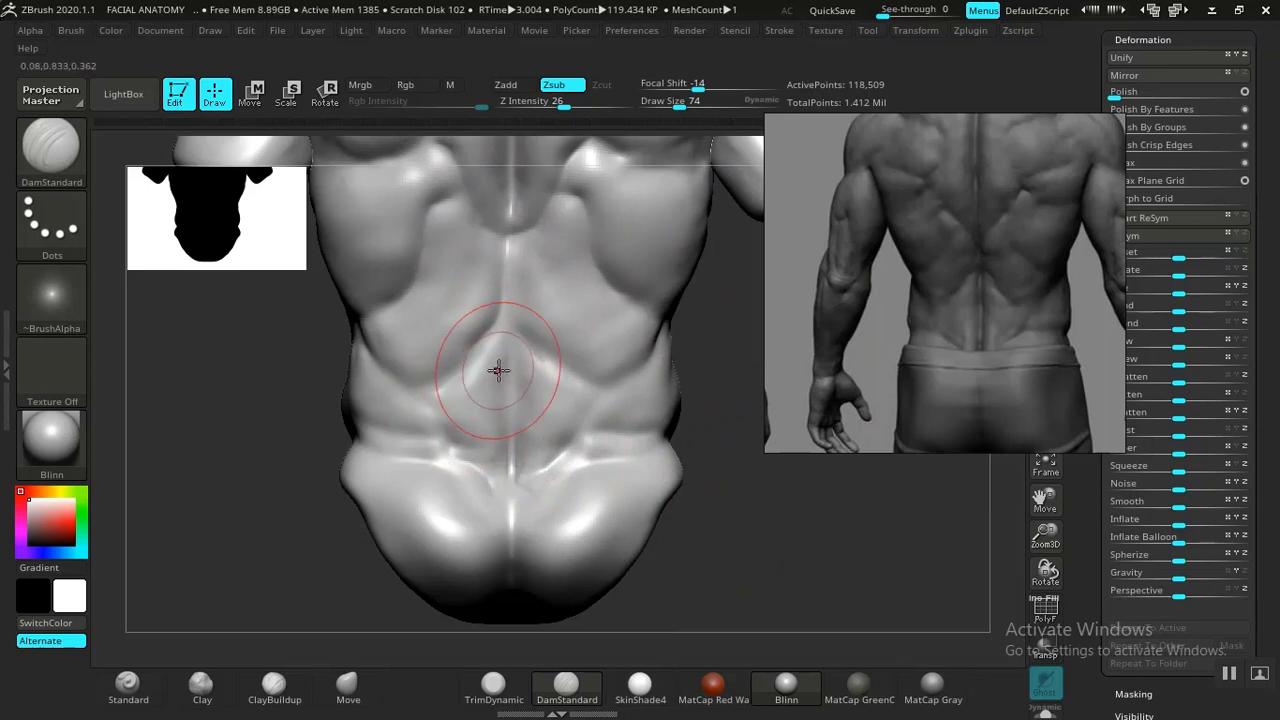
left_click_drag(500, 427, 513, 479)
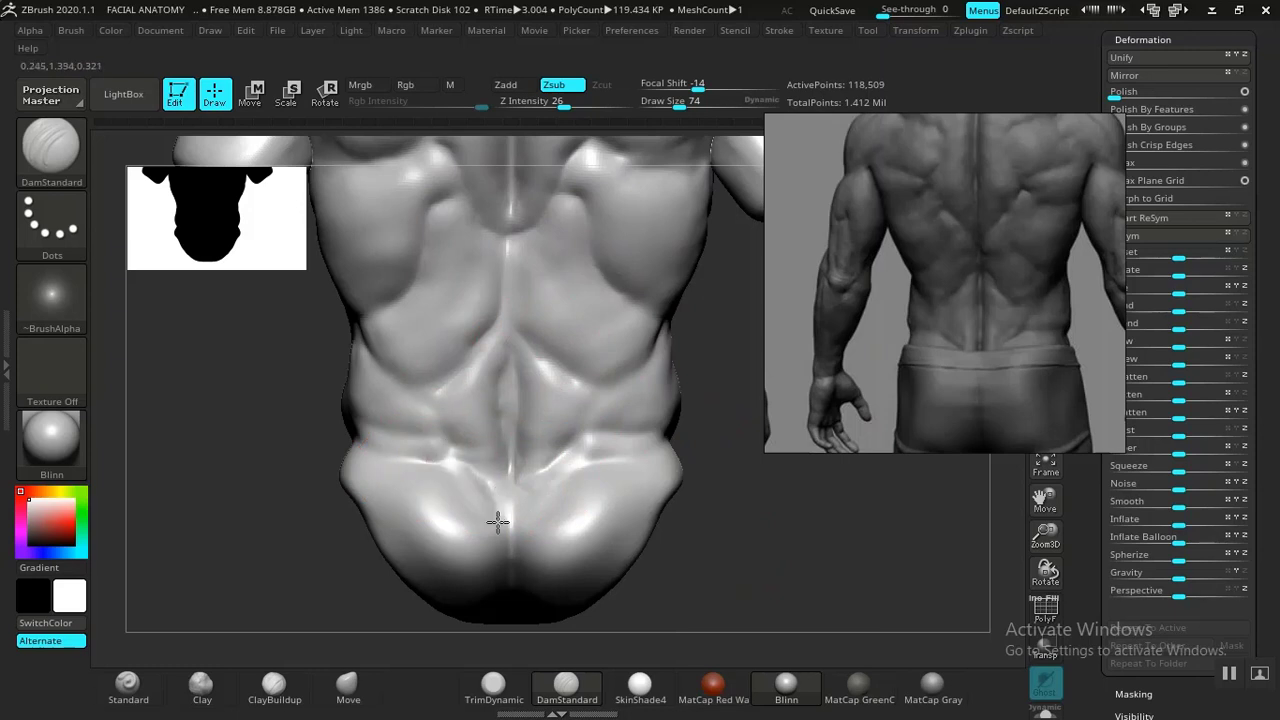
left_click_drag(735, 458, 719, 638, "alt")
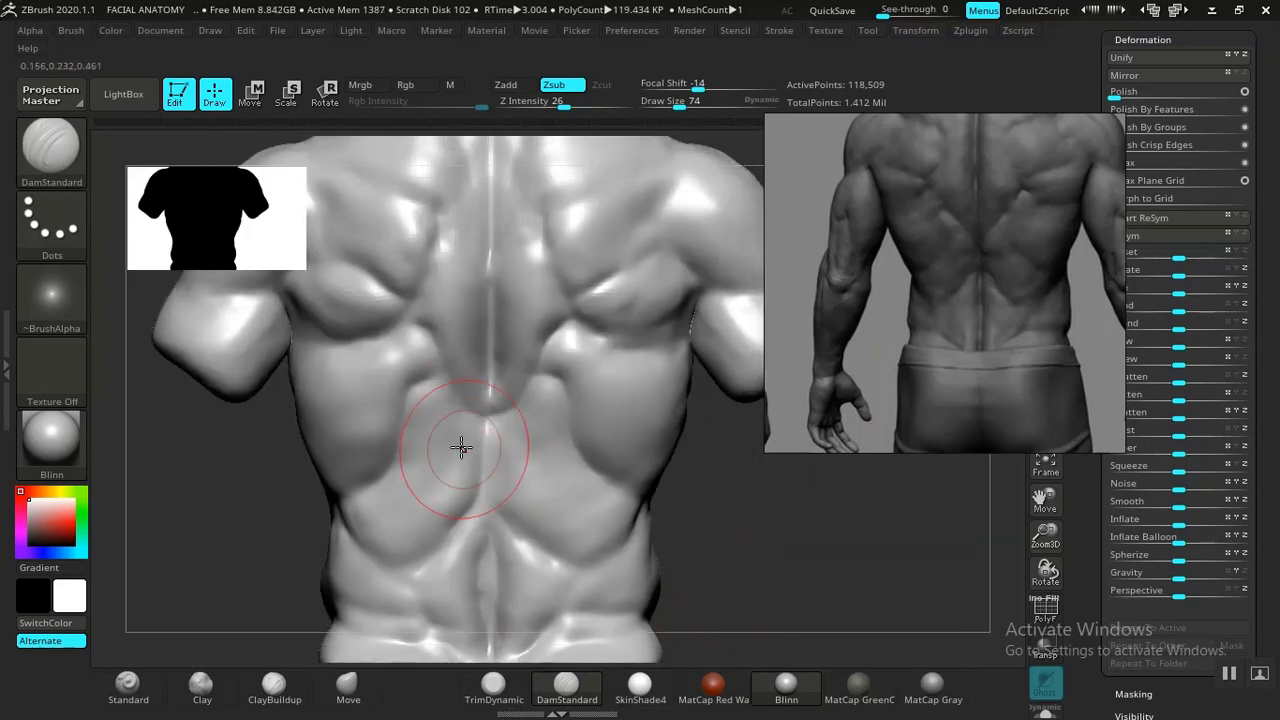
key("shift")
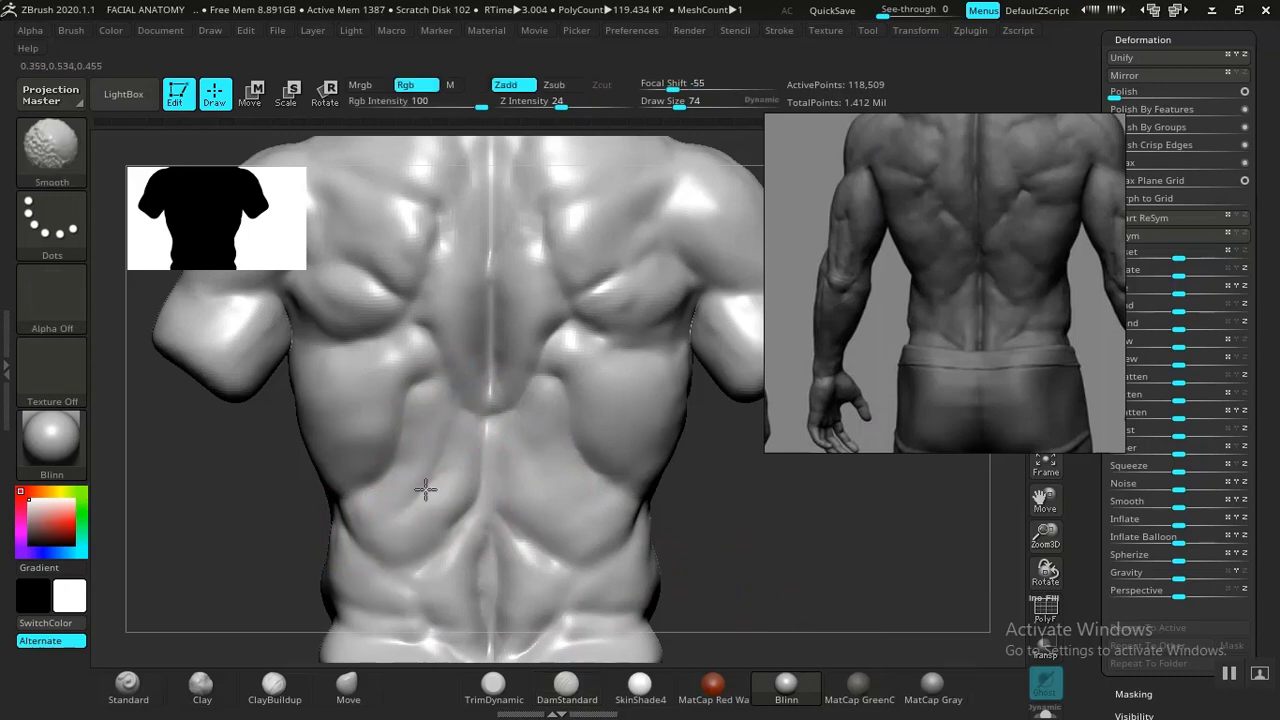
Add diagonal muscle-fibre strokes across the latissimus and lower back on both sides with the ClayBuildup brush
left_click(274, 683)
mouse_move(300, 625)
left_mouse_down()
mouse_move(357, 608)
mouse_move(372, 557)
mouse_move(366, 614)
mouse_move(300, 471)
left_mouse_up()
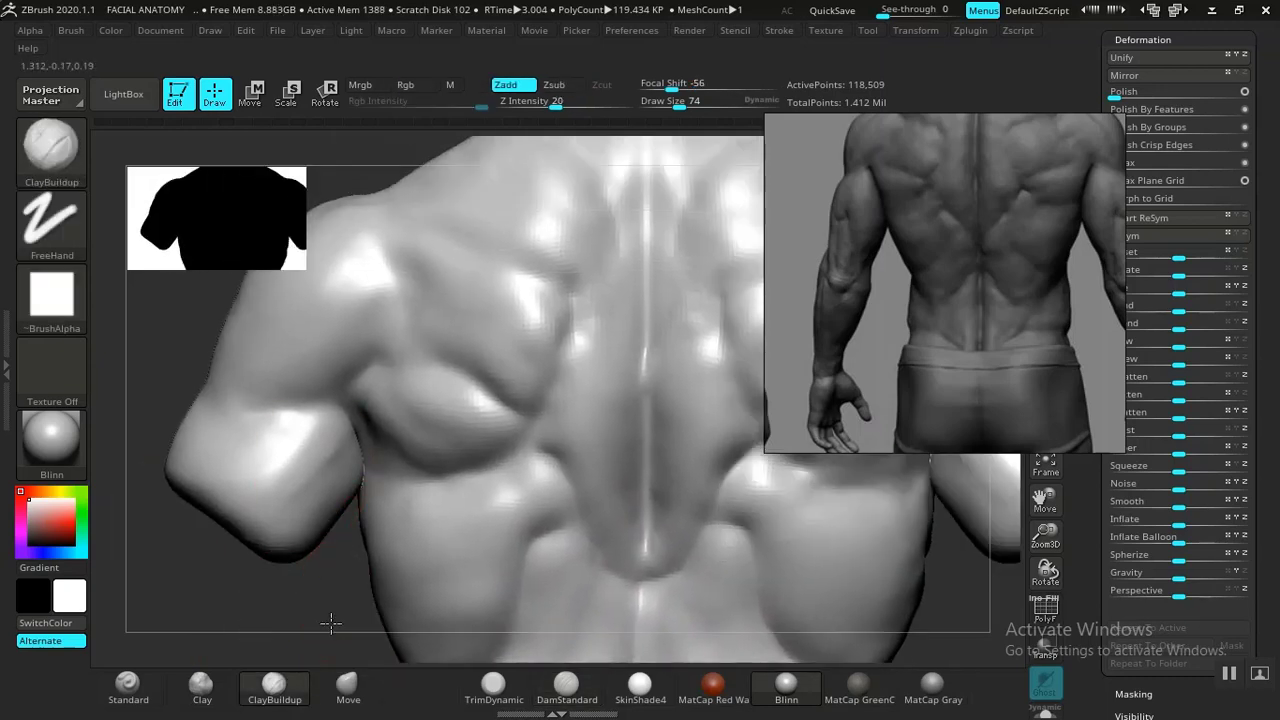
mouse_move(330, 622)
left_mouse_down()
mouse_move(417, 429)
mouse_move(390, 500)
left_mouse_up()
mouse_move(349, 591)
left_mouse_down()
mouse_move(389, 360)
mouse_move(446, 330)
mouse_move(471, 266)
mouse_move(466, 306)
mouse_move(441, 289)
left_mouse_up()
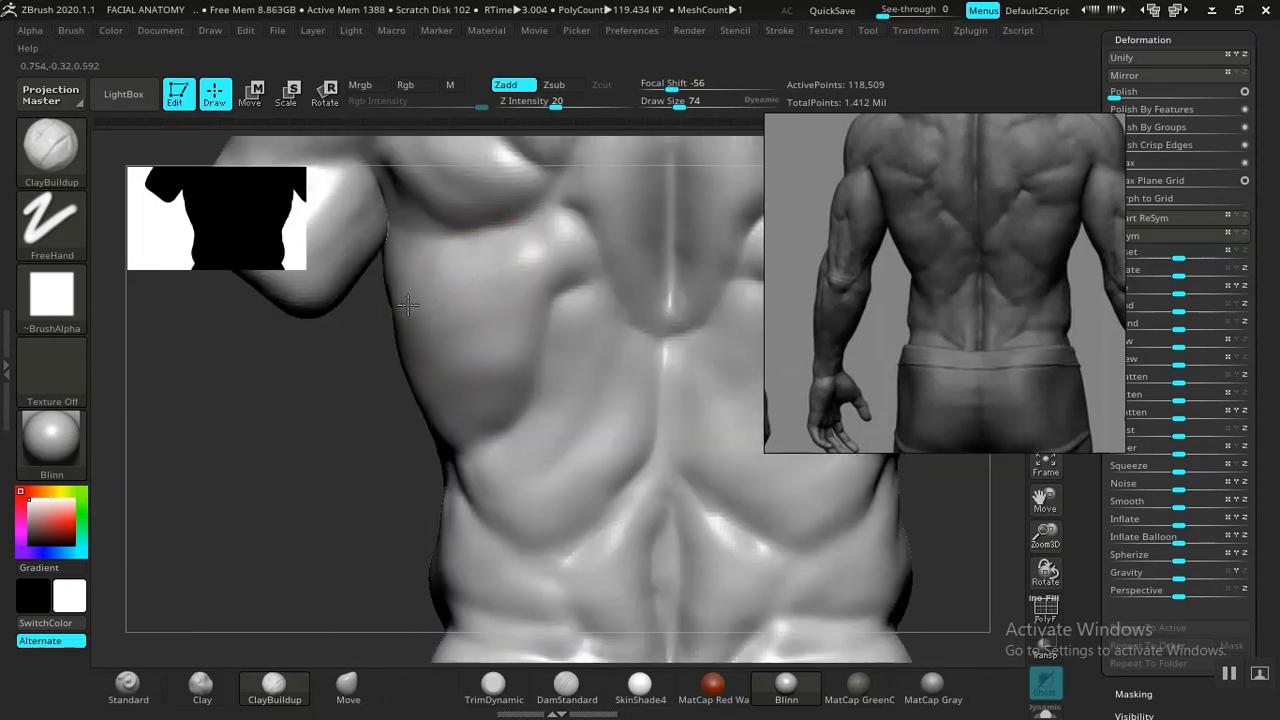
mouse_move(300, 600)
left_mouse_down()
mouse_move(243, 566)
mouse_move(367, 463)
mouse_move(385, 475)
mouse_move(370, 500)
mouse_move(395, 505)
left_mouse_up()
left_click_drag(527, 431, 485, 481)
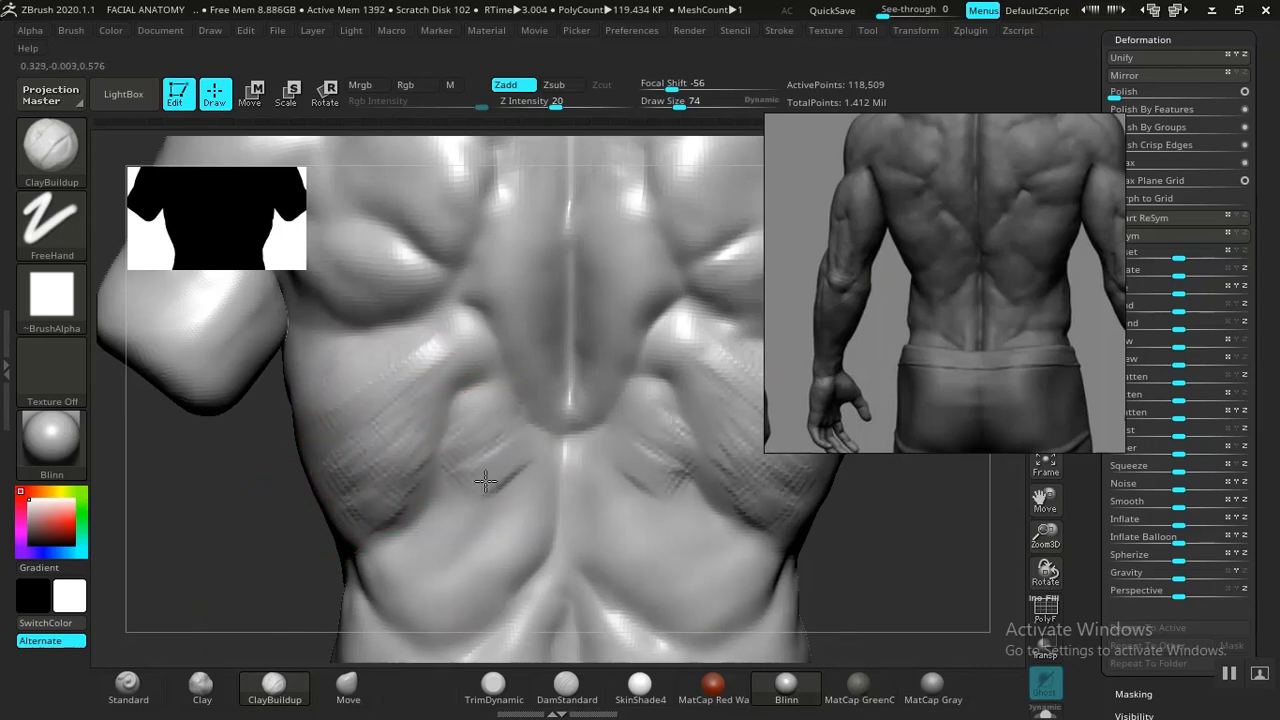
left_click_drag(502, 567, 472, 574)
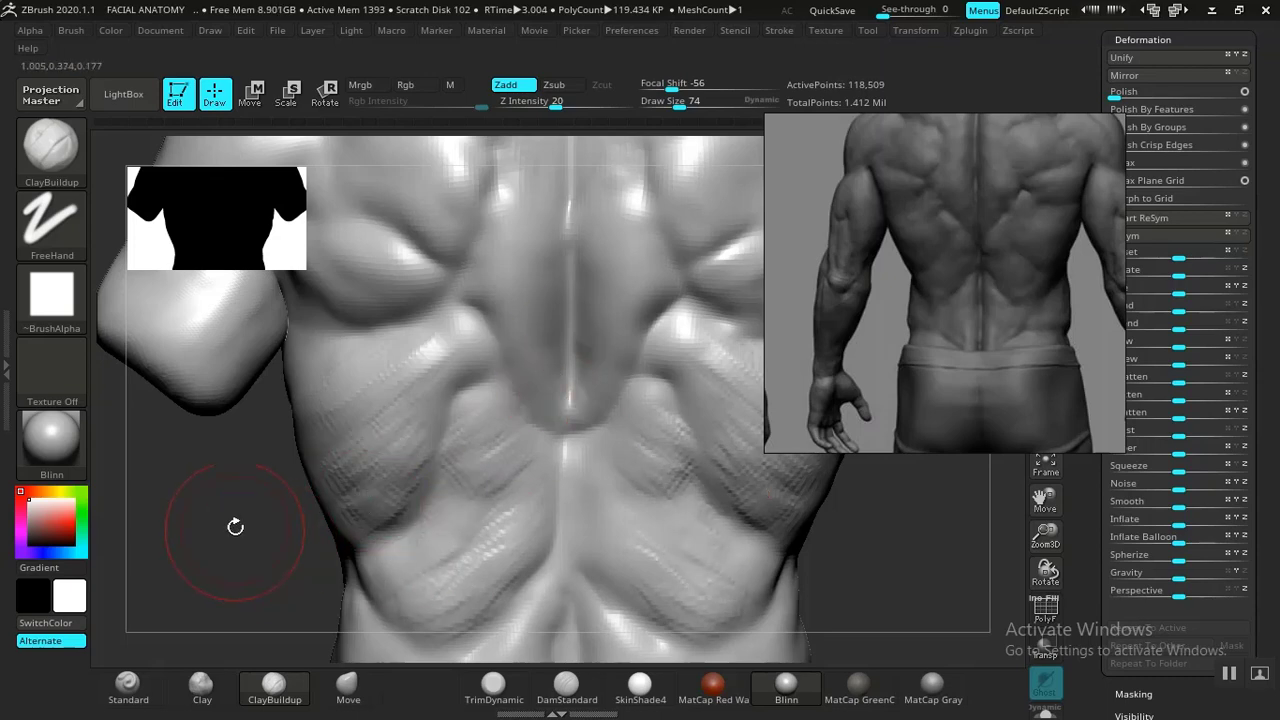
Build up the lower trapezius and the muscles over the shoulder blades with directional ClayBuildup strokes
left_click_drag(234, 526, 206, 714, "alt")
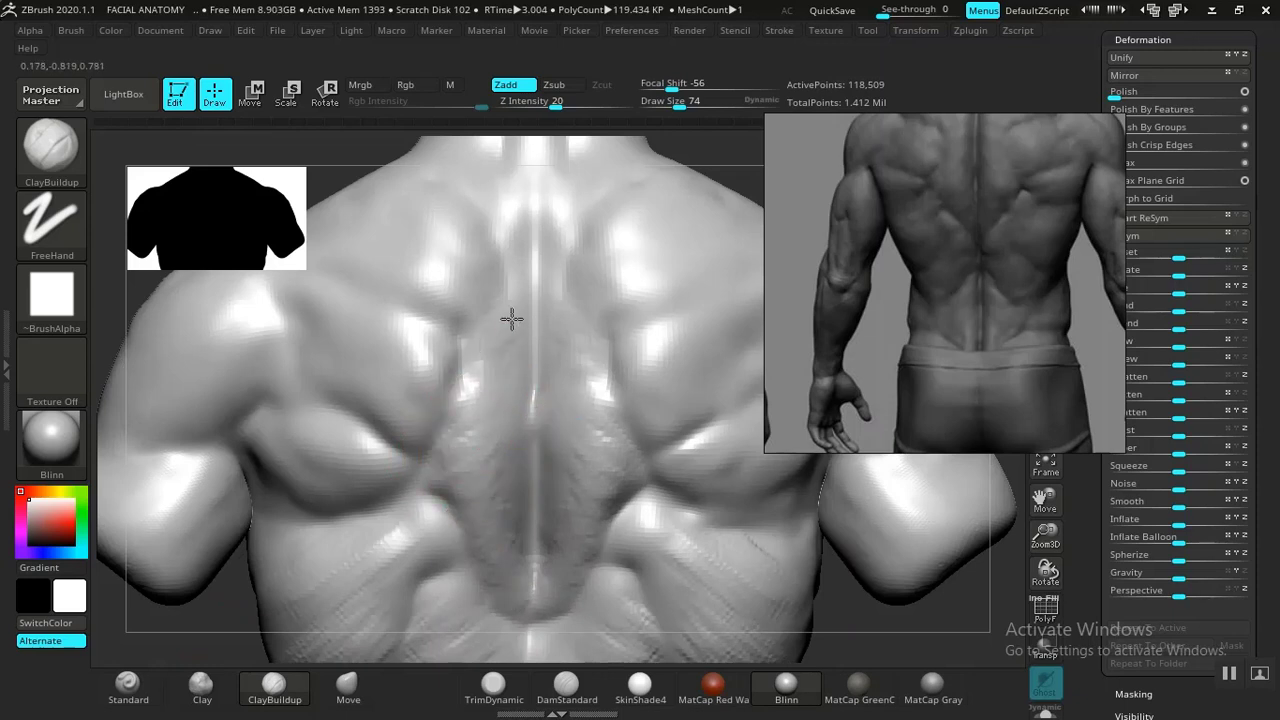
left_click_drag(405, 368, 423, 410)
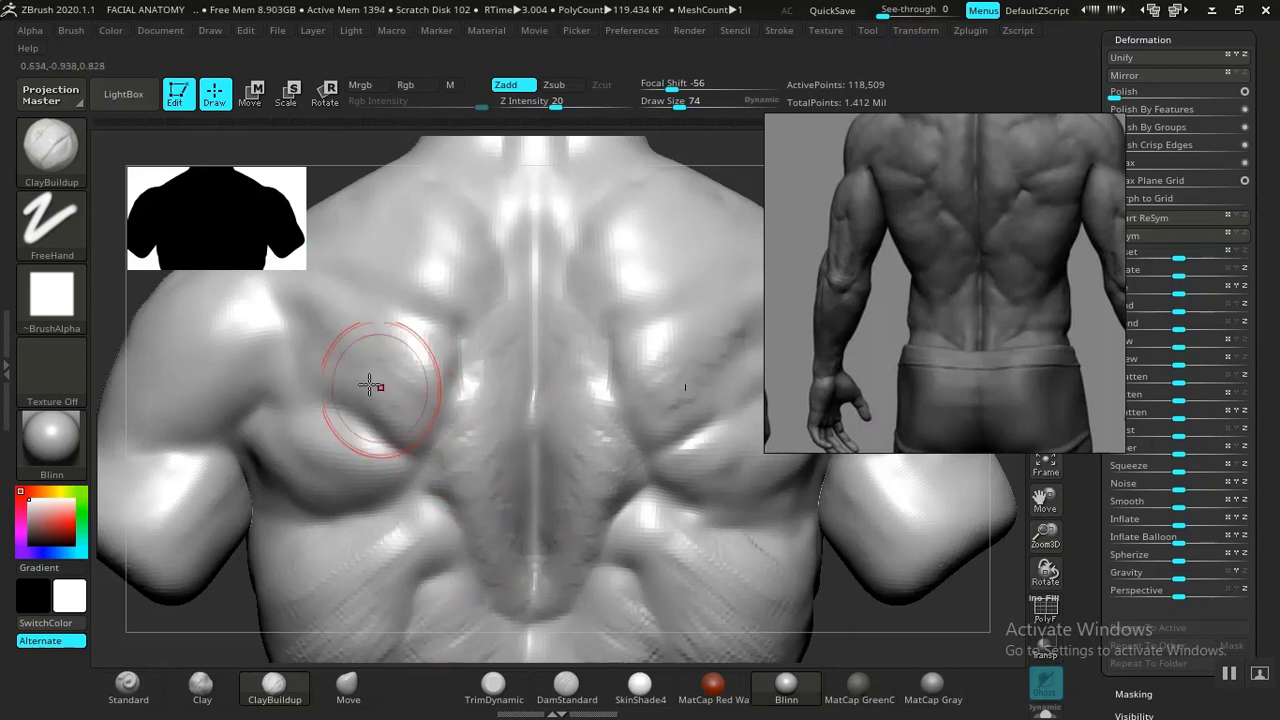
mouse_move(364, 372)
left_mouse_down()
mouse_move(343, 340)
mouse_move(380, 321)
mouse_move(416, 325)
left_mouse_up()
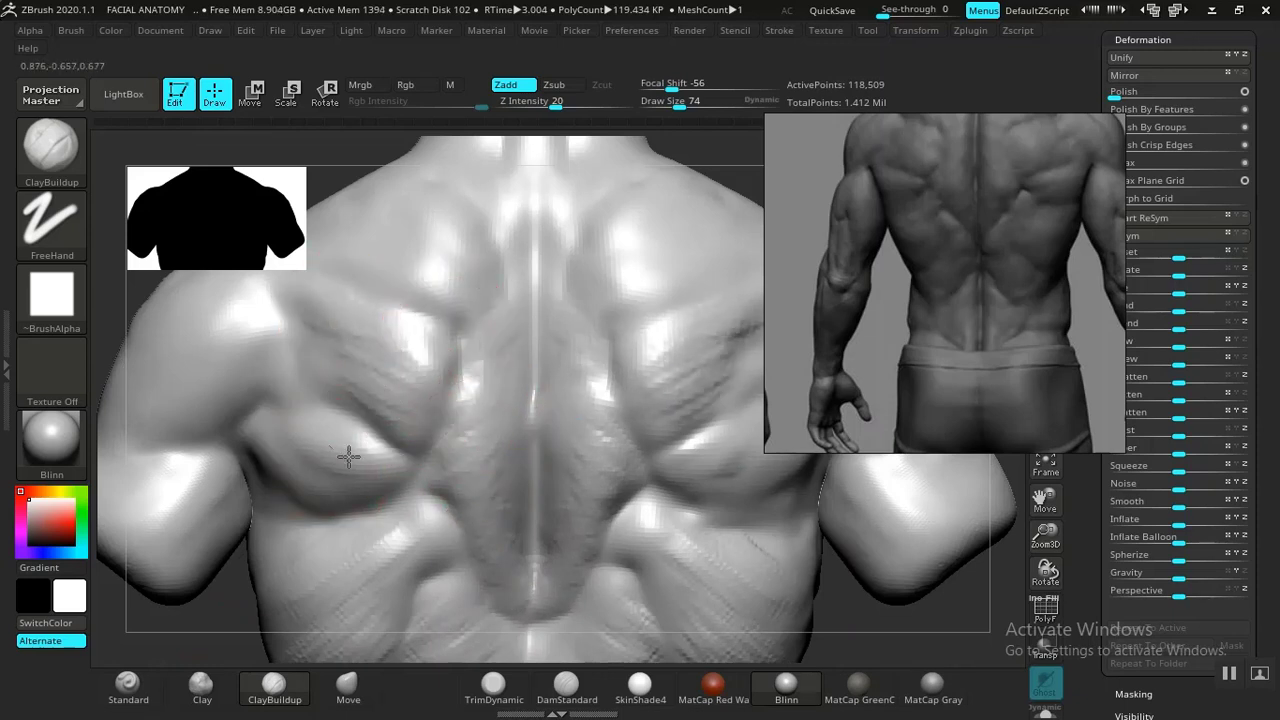
left_click_drag(348, 457, 292, 432)
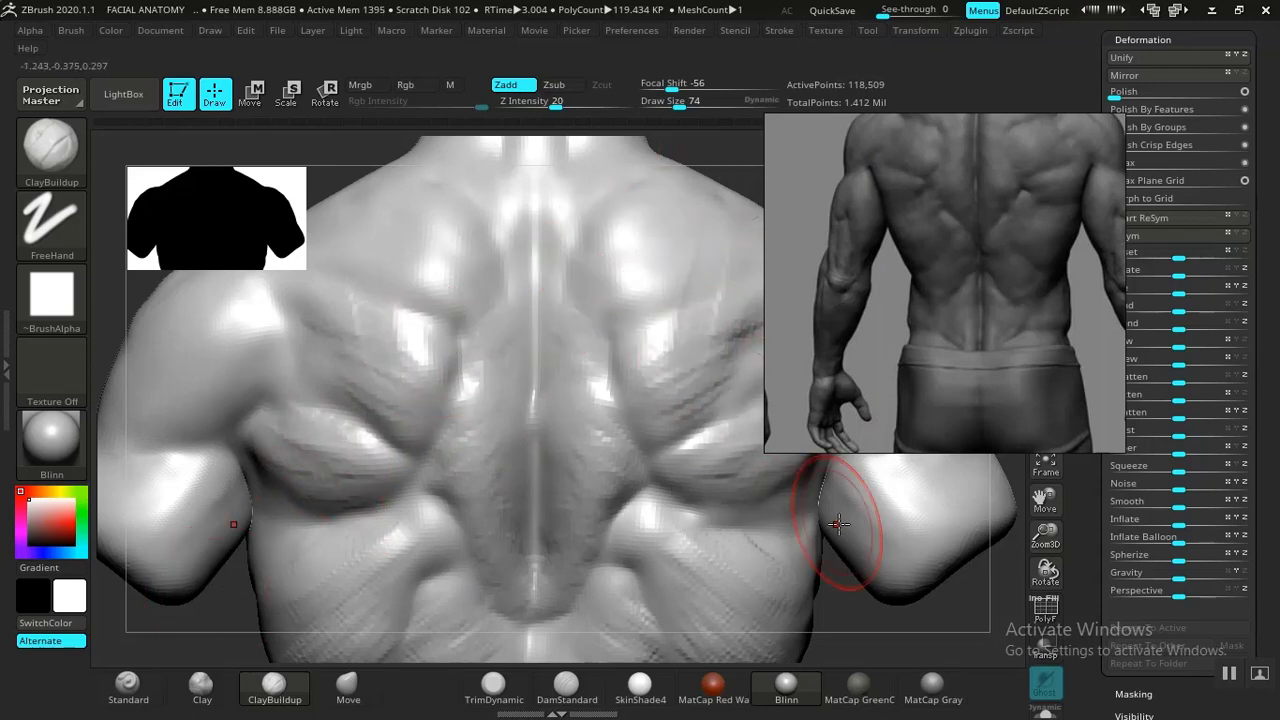
Build up the upper trapezius and the base of the neck with ClayBuildup strokes following the muscle direction
left_click_drag(917, 637, 797, 465, "alt")
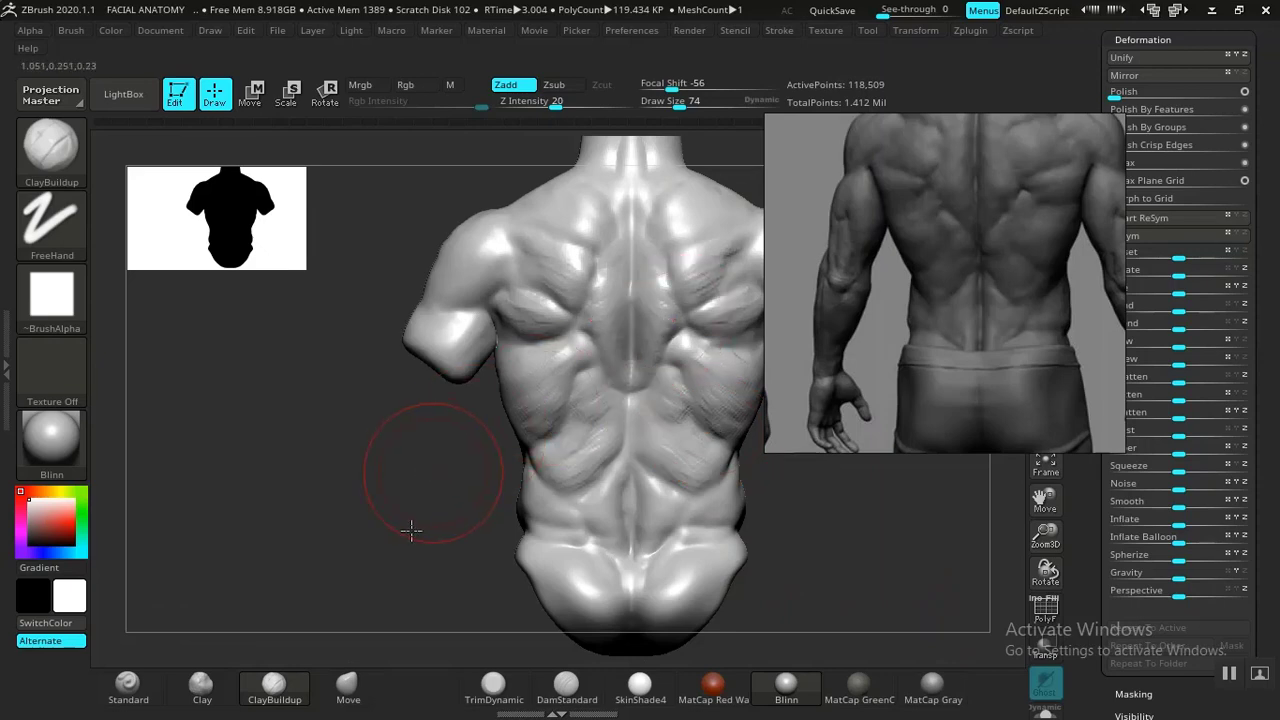
left_click_drag(411, 530, 306, 700, "alt")
mouse_move(634, 320)
left_mouse_down()
mouse_move(629, 311)
mouse_move(600, 420)
left_mouse_up()
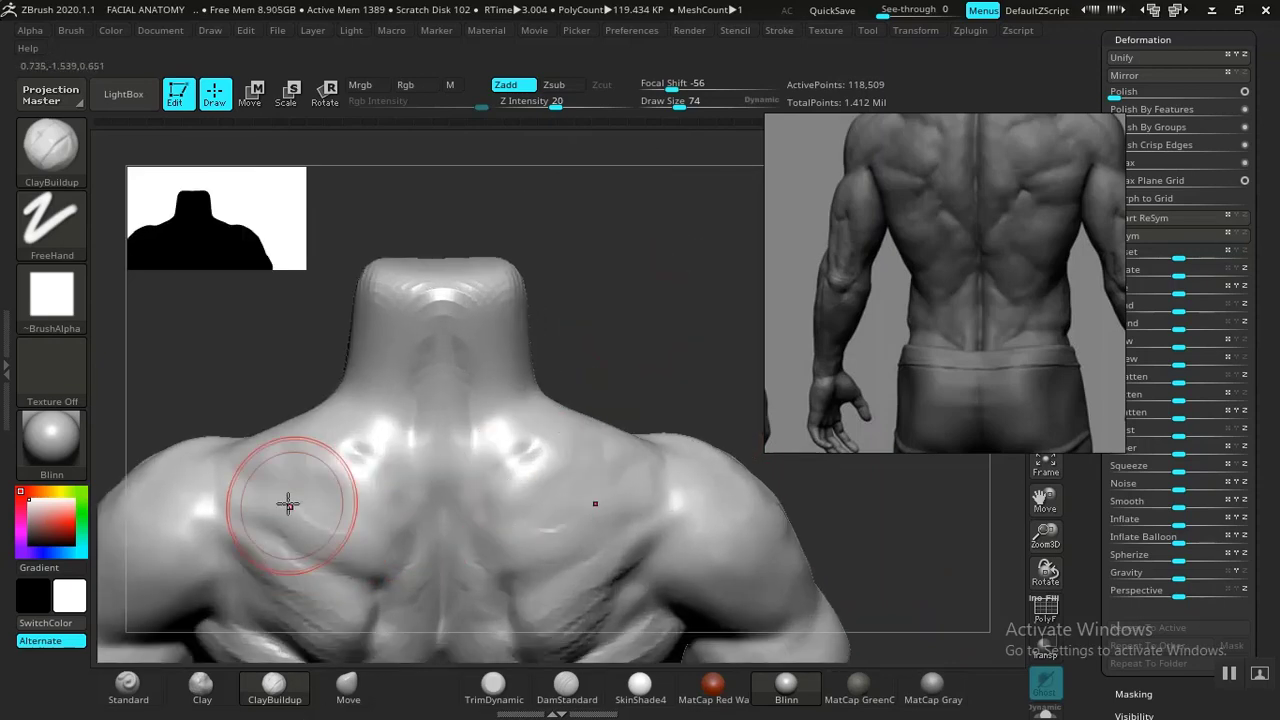
left_click_drag(288, 504, 307, 495)
mouse_move(370, 448)
left_mouse_down()
mouse_move(388, 432)
mouse_move(353, 438)
left_mouse_up()
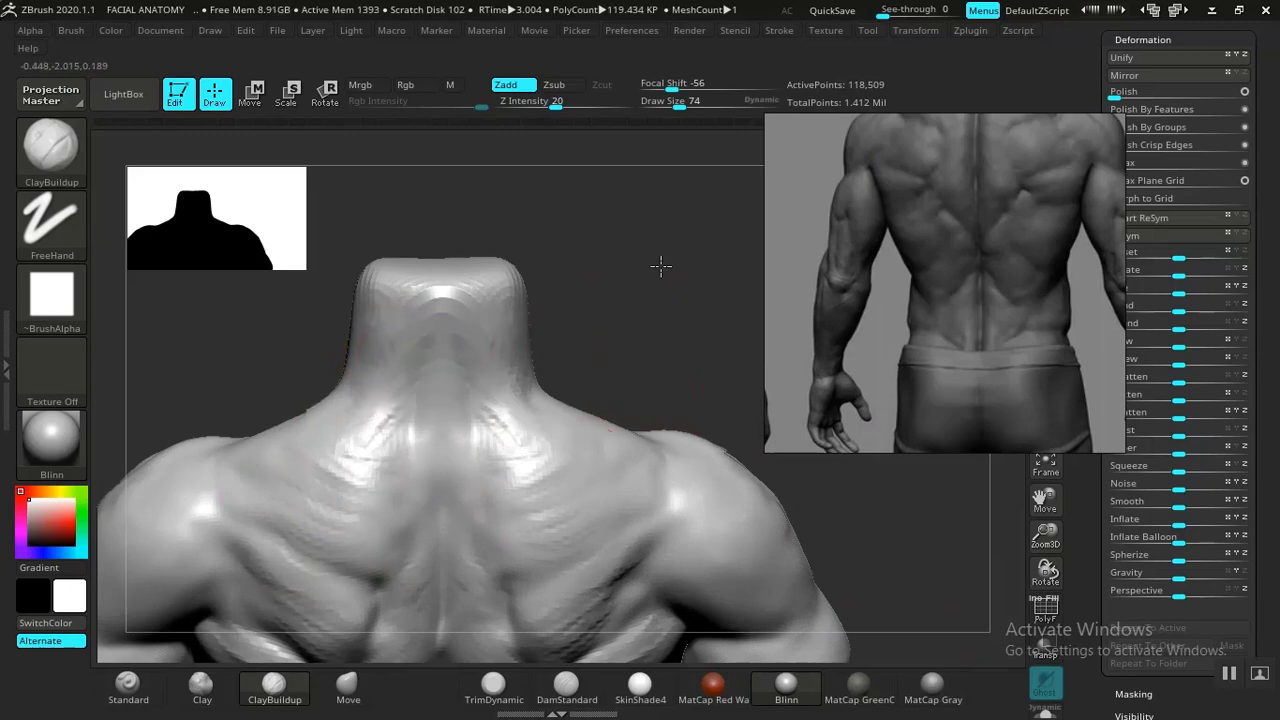
Bring the upper back into view in the reference and carve creases along the shoulder-blade ridge with the DamStandard brush
left_click_drag(660, 266, 690, 302)
left_click_drag(996, 270, 960, 426)
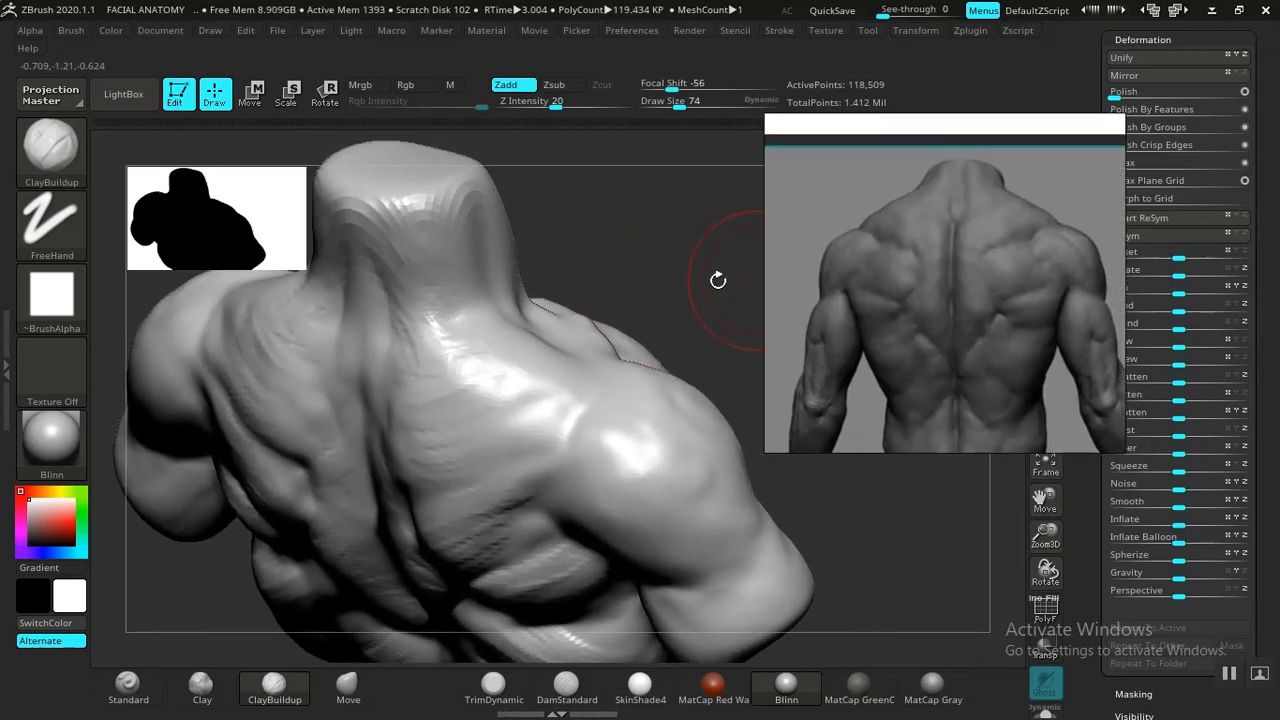
left_click_drag(717, 280, 692, 284)
left_click(576, 697)
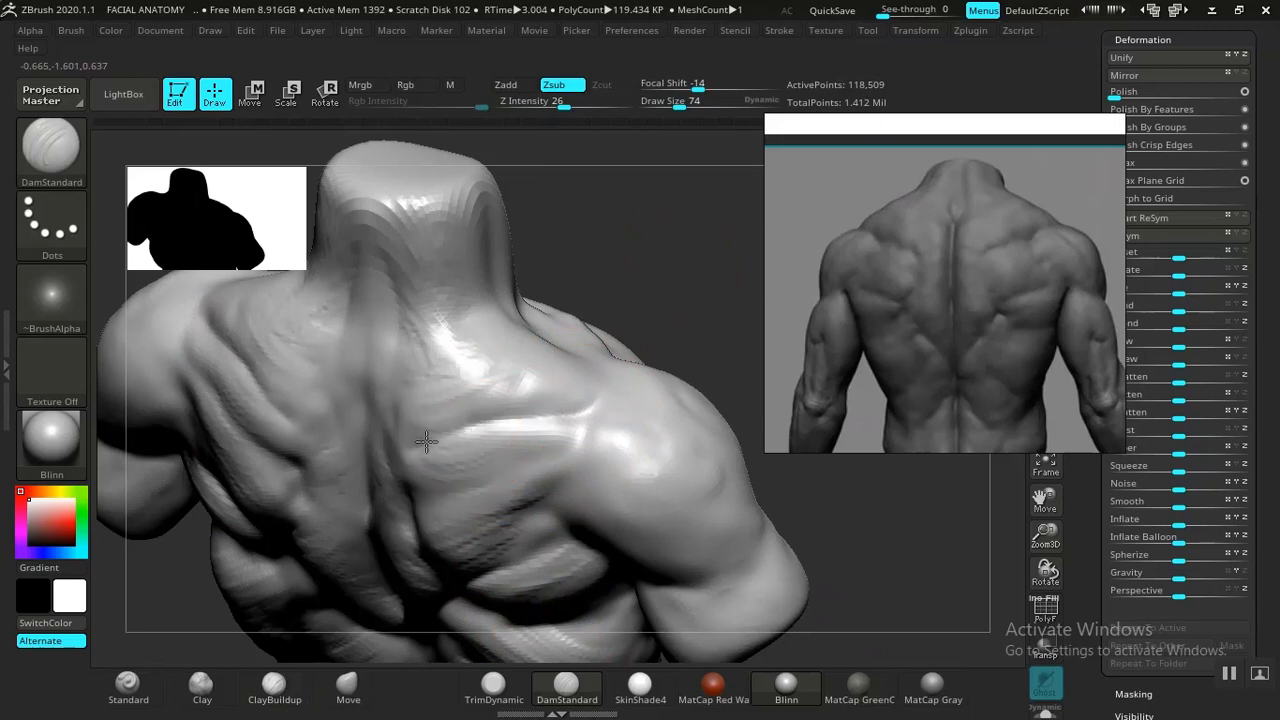
mouse_move(623, 314)
left_mouse_down()
mouse_move(668, 209)
mouse_move(629, 257)
left_mouse_up()
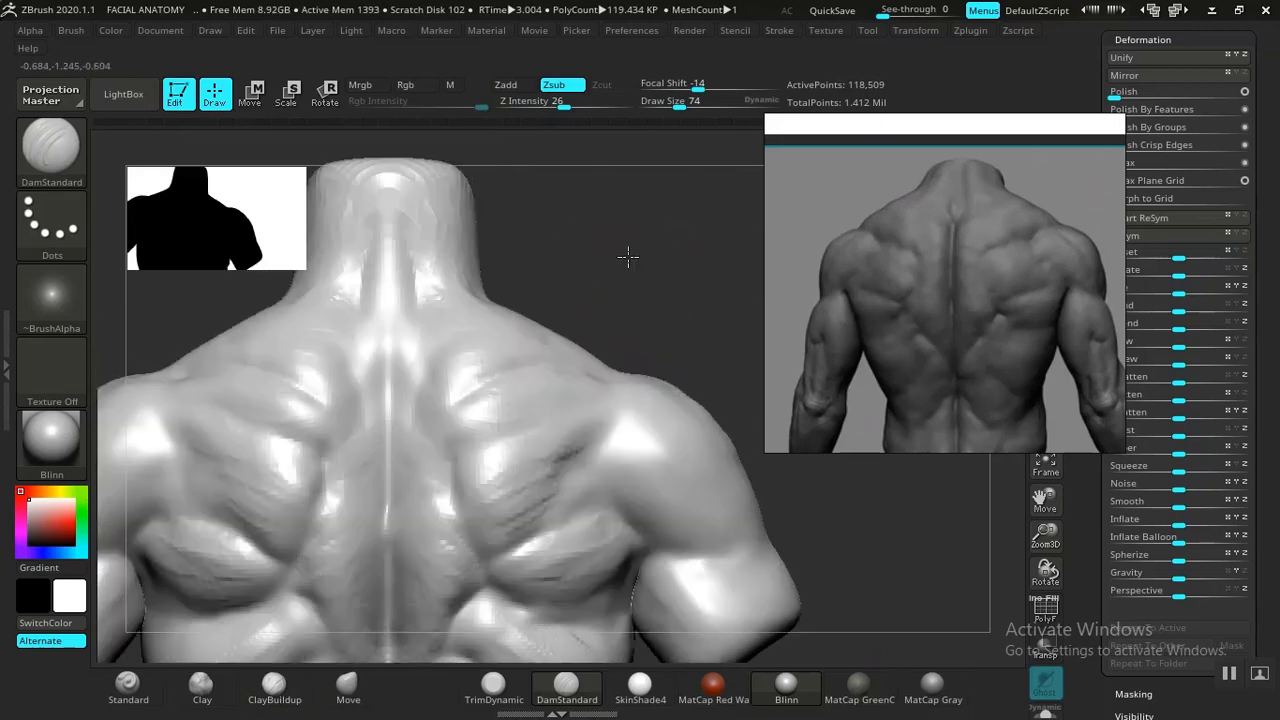
mouse_move(383, 432)
left_mouse_down("shift")
mouse_move(329, 391)
mouse_move(335, 418)
left_mouse_up("shift")
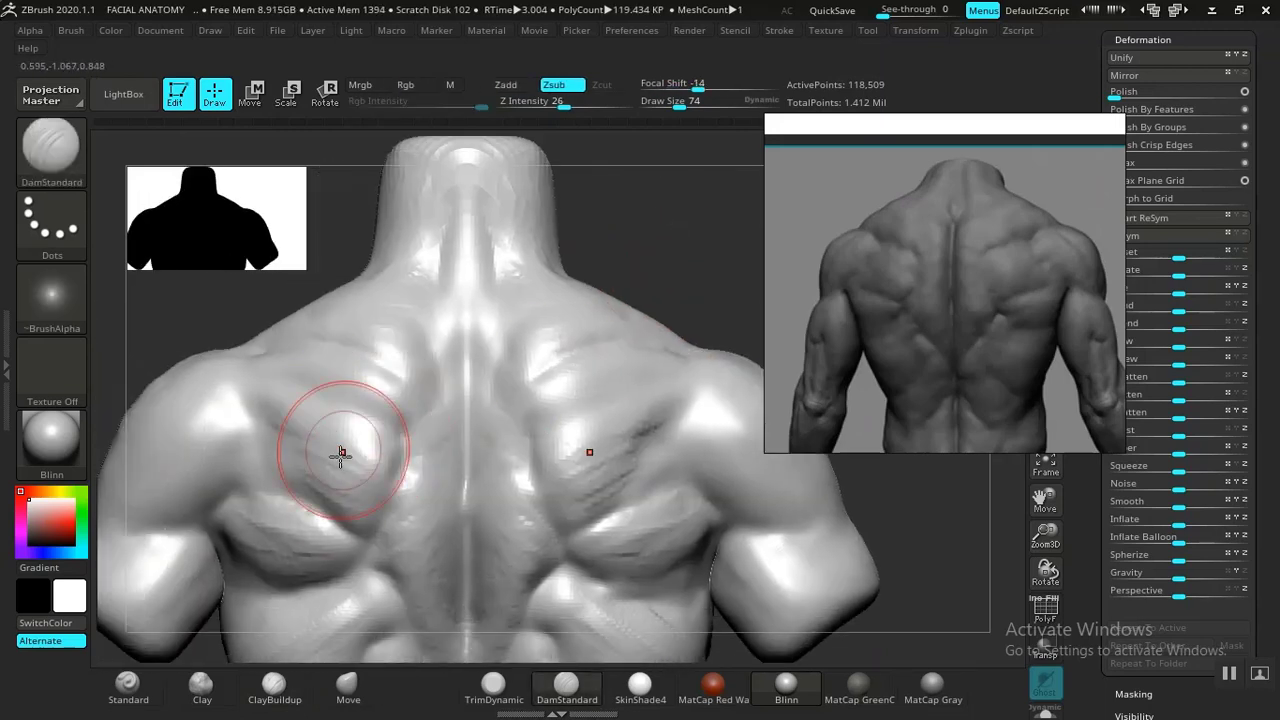
Add ClayBuildup volume to the trapezius beside the spine and deepen the crease above the shoulder blade with DamStandard
left_click(276, 686)
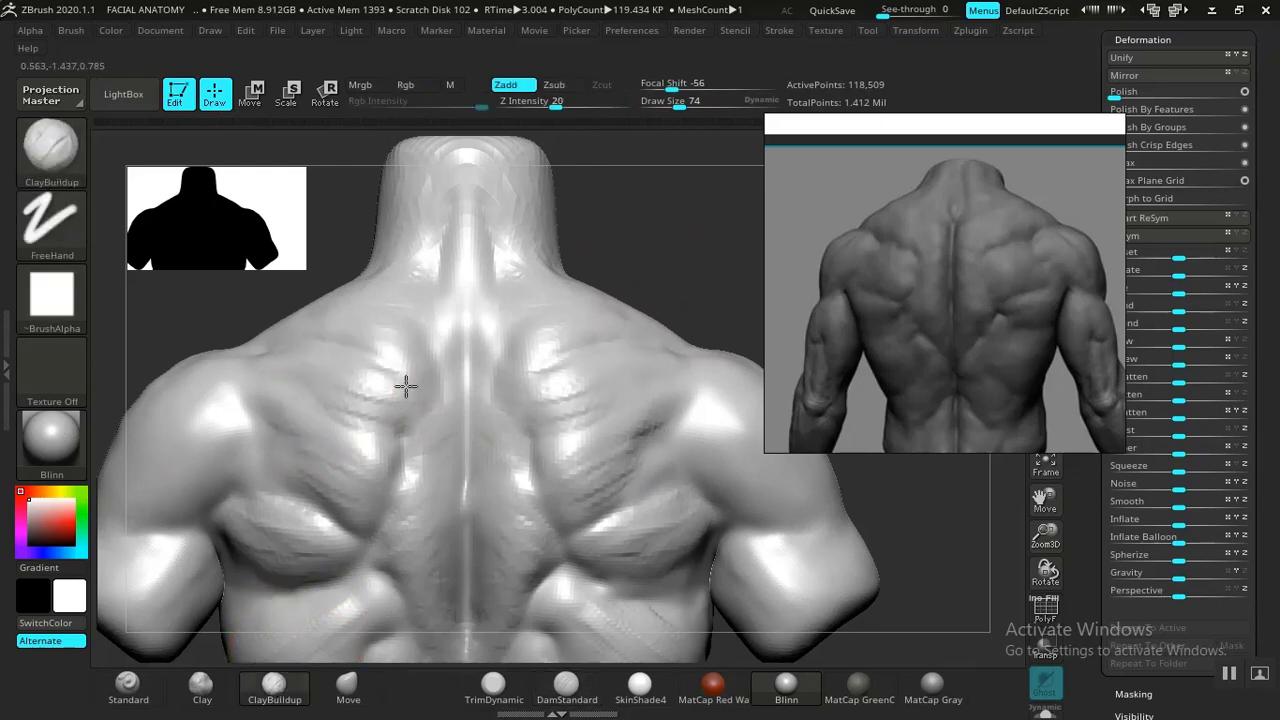
left_click_drag(712, 292, 711, 334)
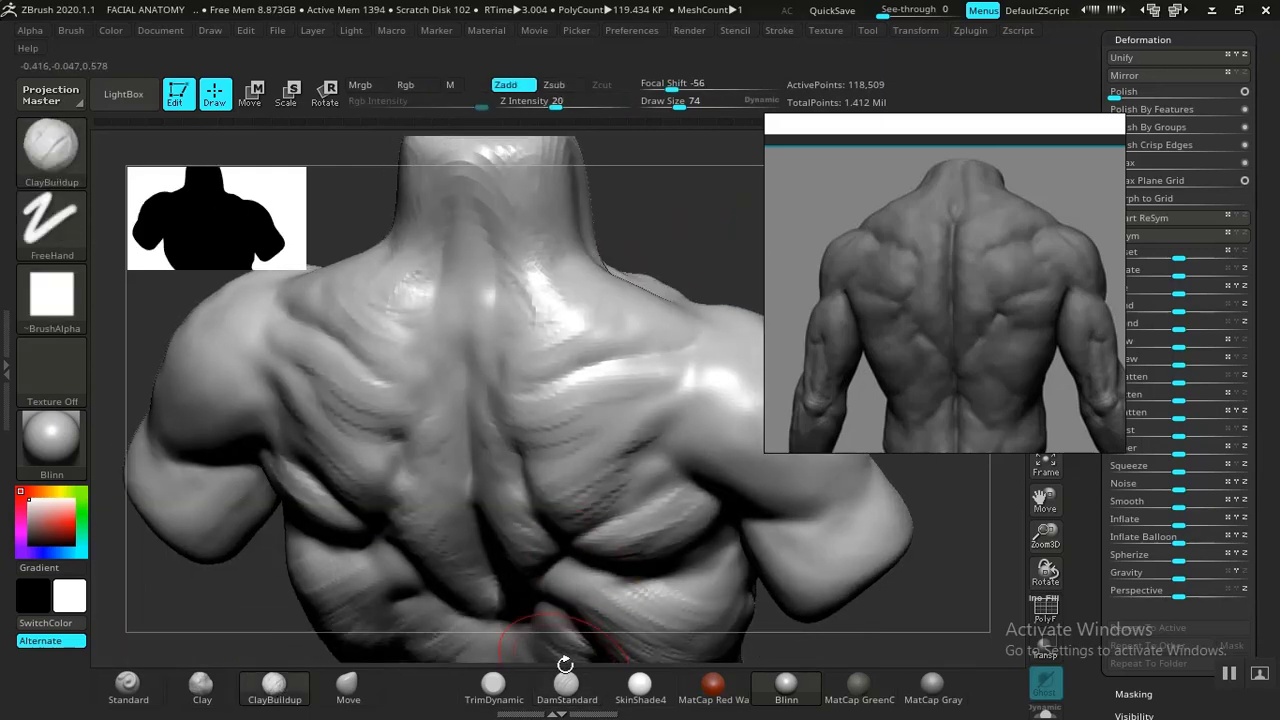
left_click(566, 672)
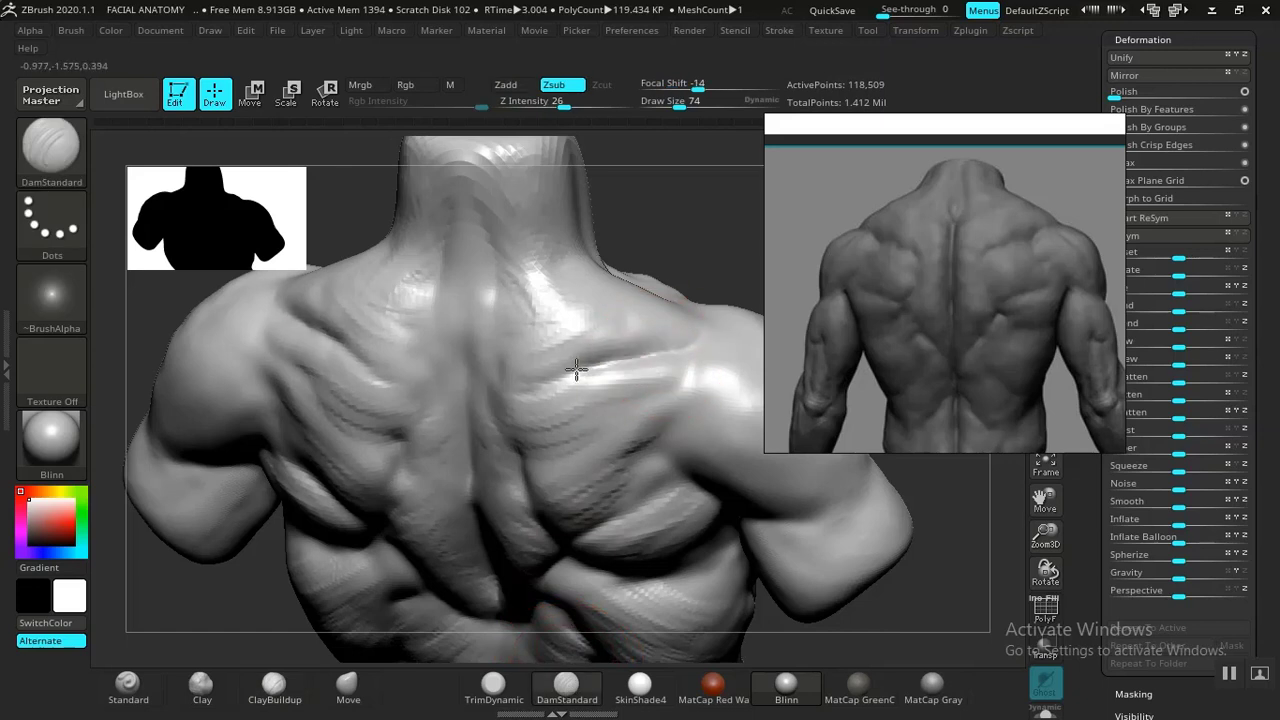
left_click_drag(680, 240, 692, 242)
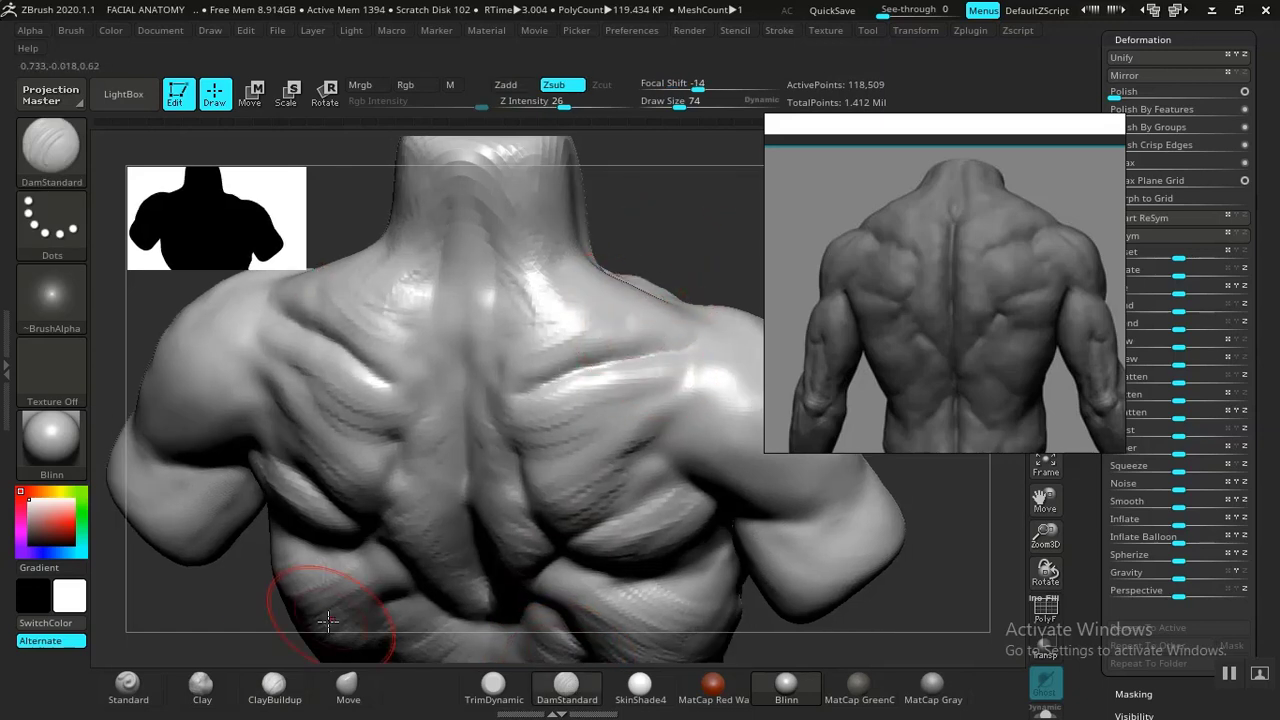
Build up the trapezius around the shoulder-blade crease and add fibre strokes to the rear deltoid with the ClayBuildup brush
left_click(273, 688)
mouse_move(588, 318)
left_mouse_down()
mouse_move(503, 337)
mouse_move(531, 312)
left_mouse_up()
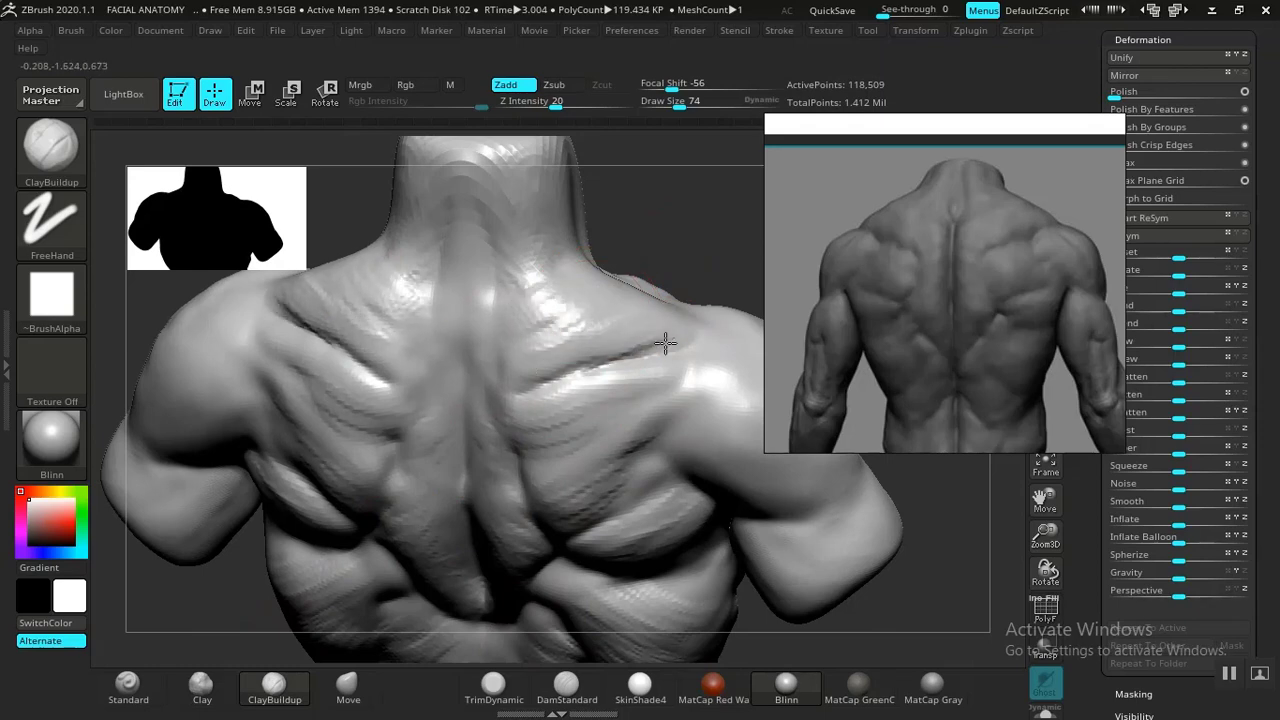
mouse_move(723, 217)
left_mouse_down()
mouse_move(617, 211)
mouse_move(614, 229)
left_mouse_up()
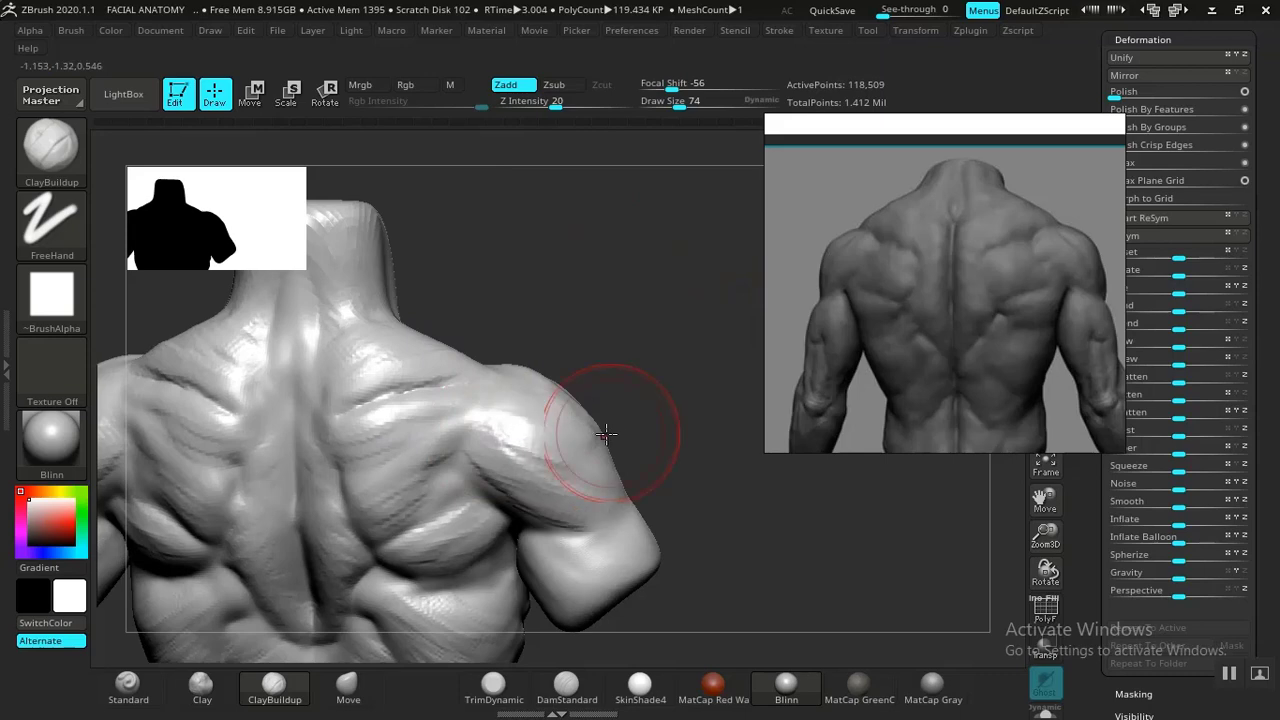
Build up the lower back, the flank above the hip and the side of the latissimus with ClayBuildup strokes
left_click_drag(680, 325, 717, 486, "alt")
mouse_move(703, 590)
left_mouse_down("alt")
mouse_move(753, 476)
mouse_move(794, 446)
left_mouse_up("alt")
left_click_drag(510, 458, 501, 492)
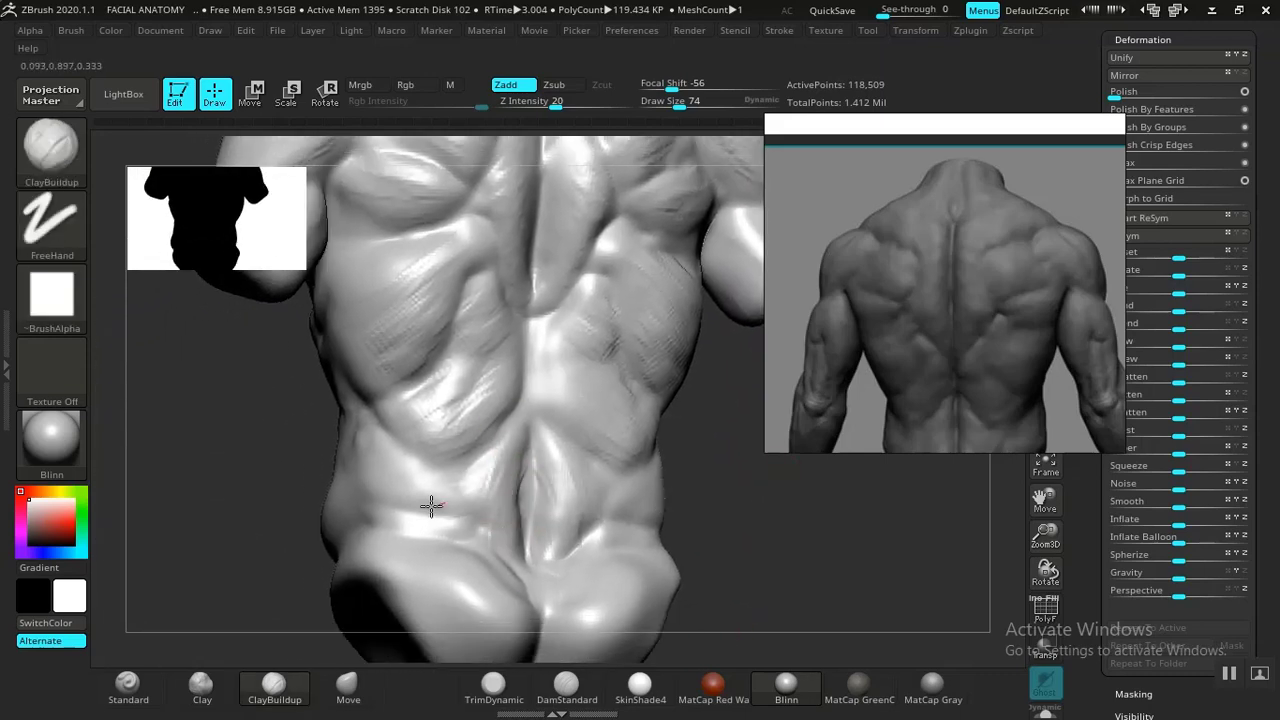
left_click_drag(761, 509, 569, 508)
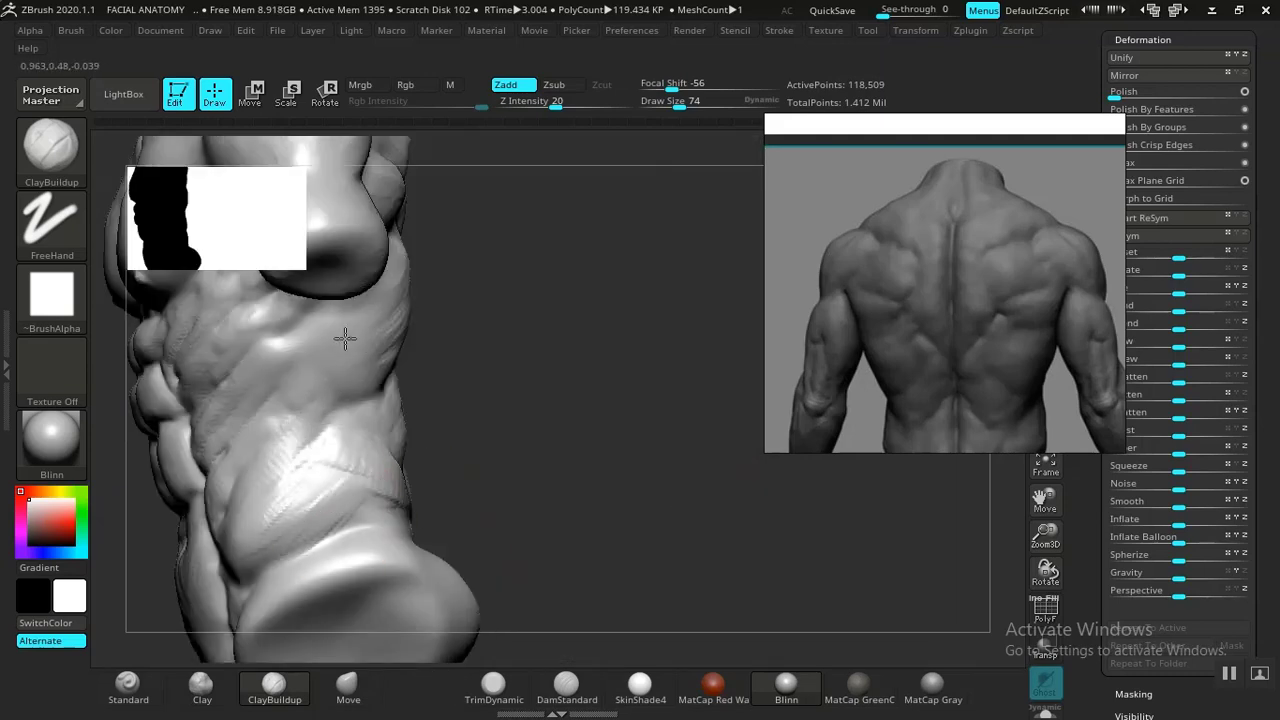
left_click_drag(477, 354, 368, 351)
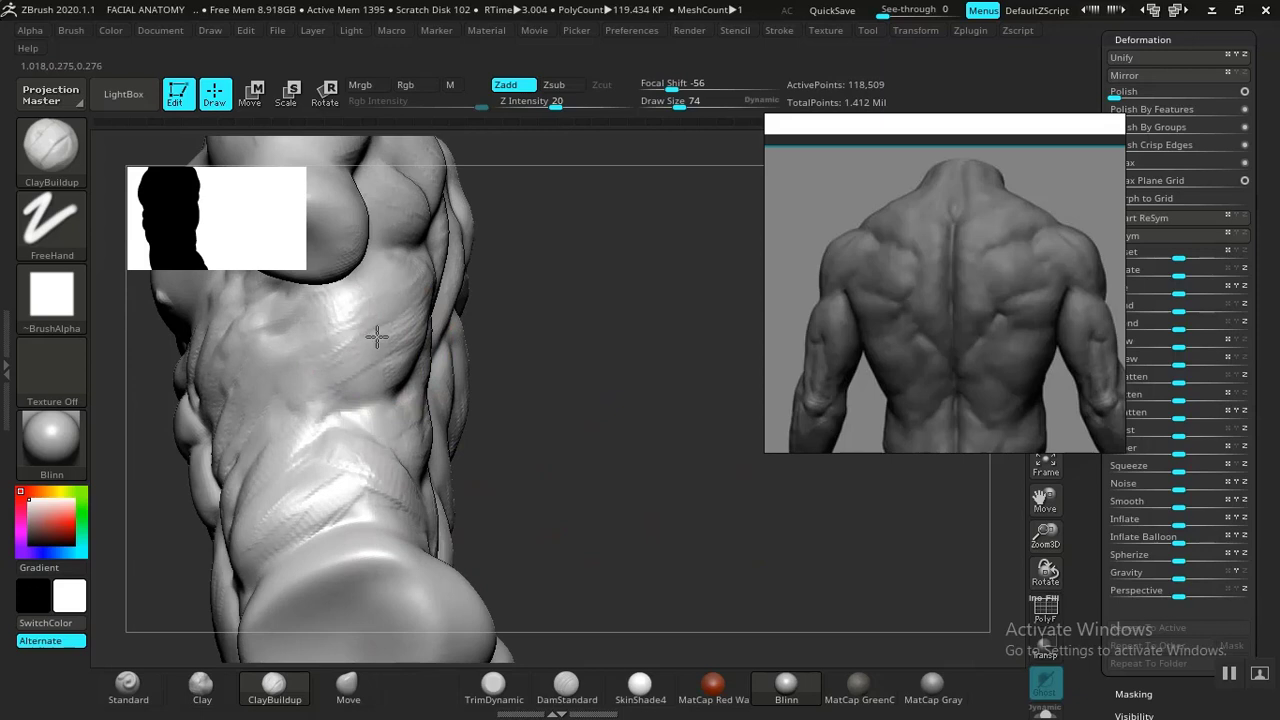
Carve the separation between the latissimus and the flank on the torso's side with the DamStandard brush
left_click(548, 692)
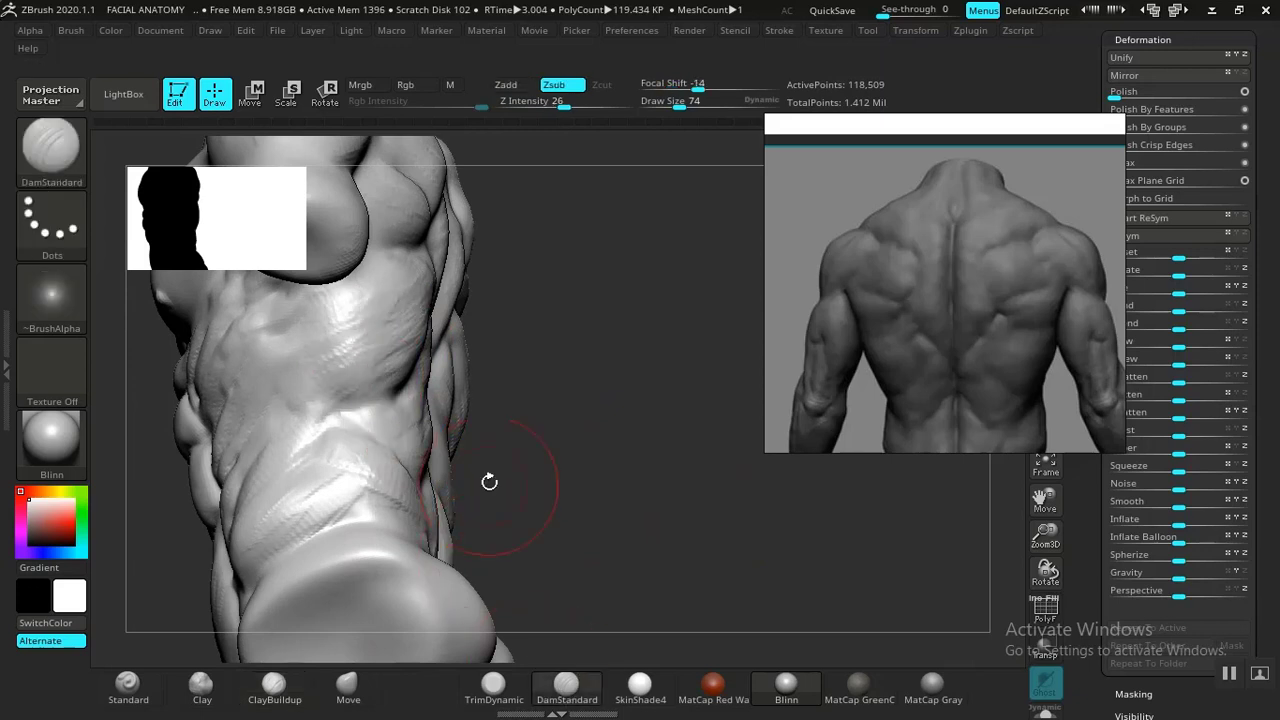
left_click_drag(321, 409, 286, 444)
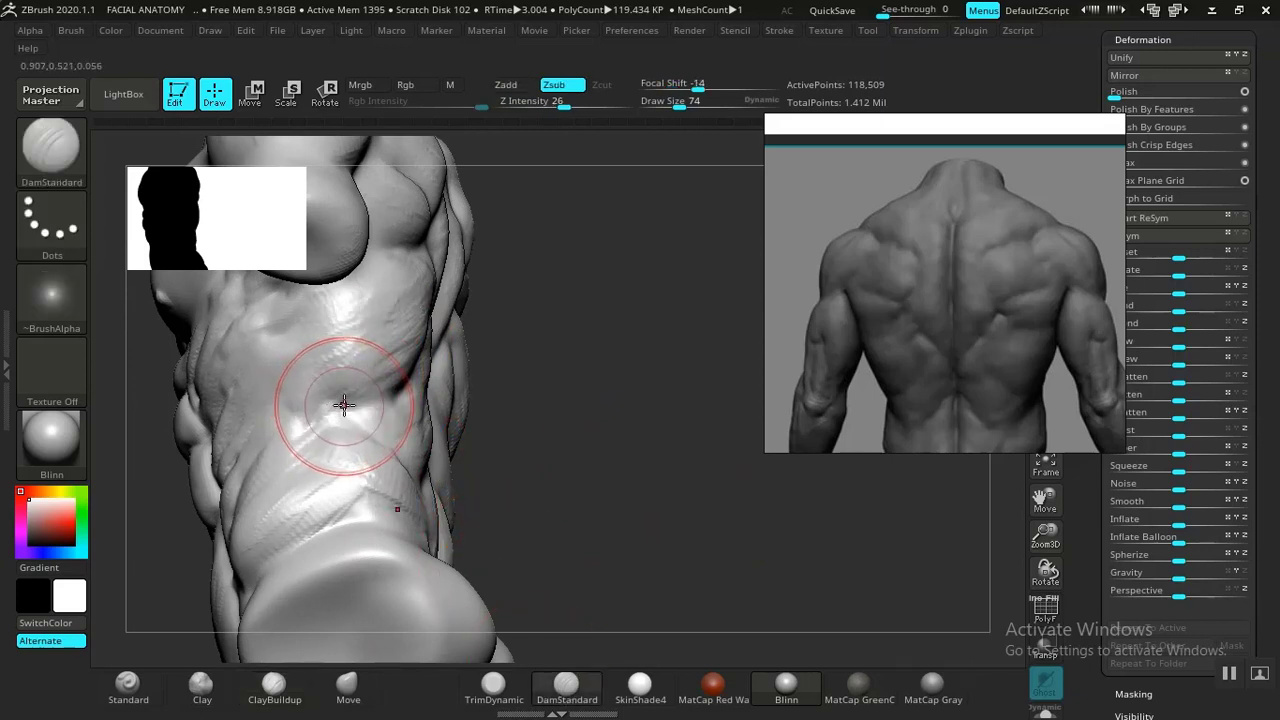
left_click_drag(343, 408, 282, 360)
Set the Smooth brush intensity to 7 and soften the serratus and oblique ridges beside the abdominal muscles
left_click_drag(535, 400, 660, 429, "shift")
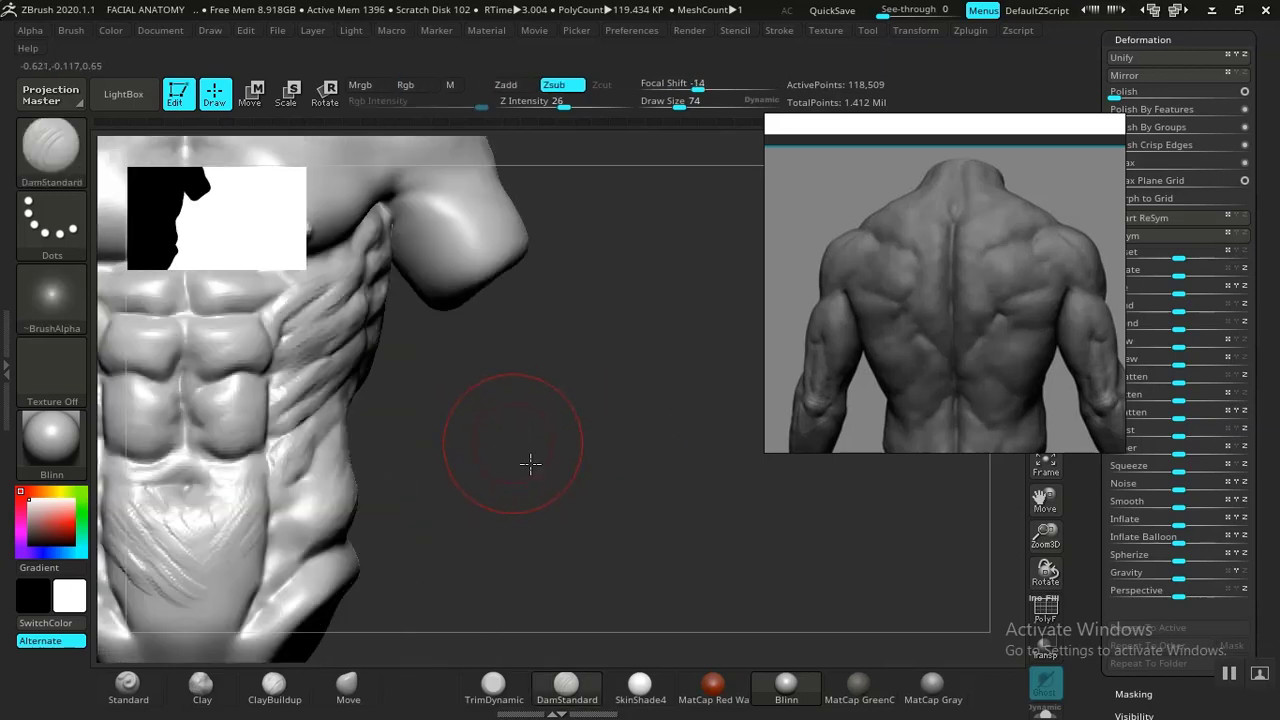
mouse_move(529, 463)
left_mouse_down("alt")
mouse_move(557, 471)
mouse_move(640, 399)
mouse_move(697, 543)
mouse_move(686, 560)
mouse_move(668, 519)
mouse_move(723, 531)
mouse_move(677, 503)
mouse_move(742, 605)
mouse_move(775, 527)
mouse_move(758, 409)
left_mouse_up("alt")
key("shift")
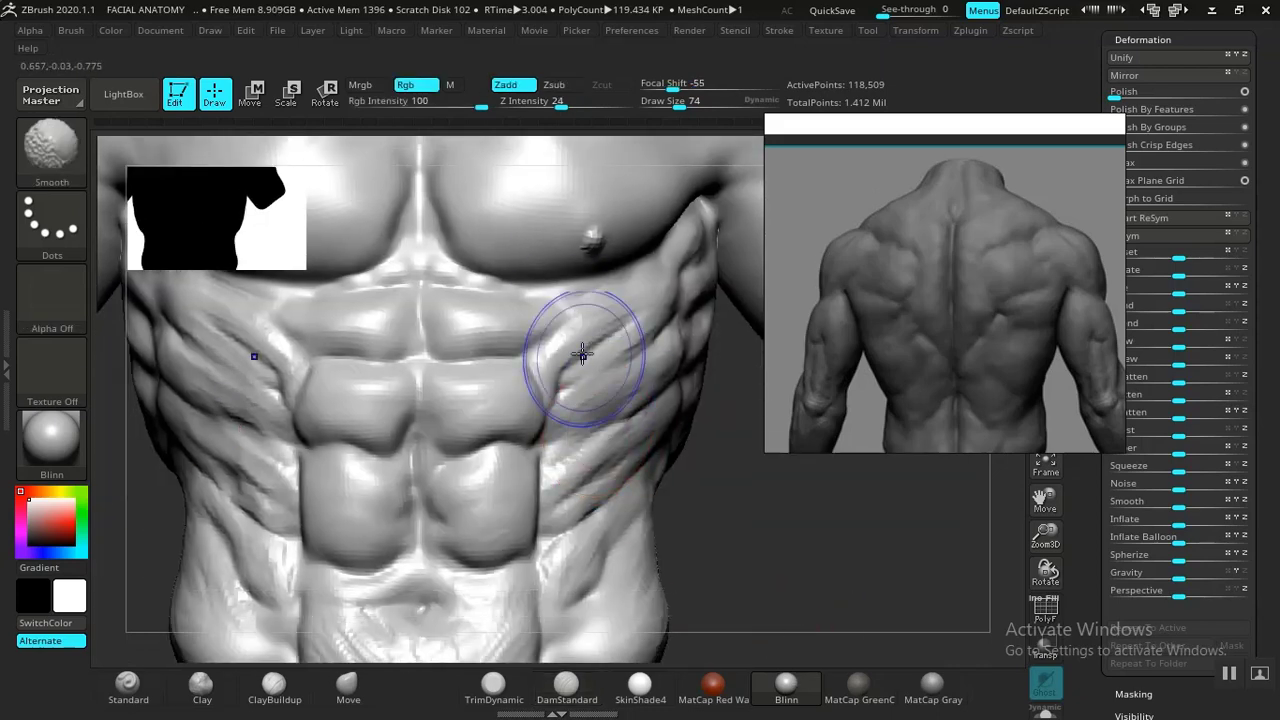
left_click(533, 105)
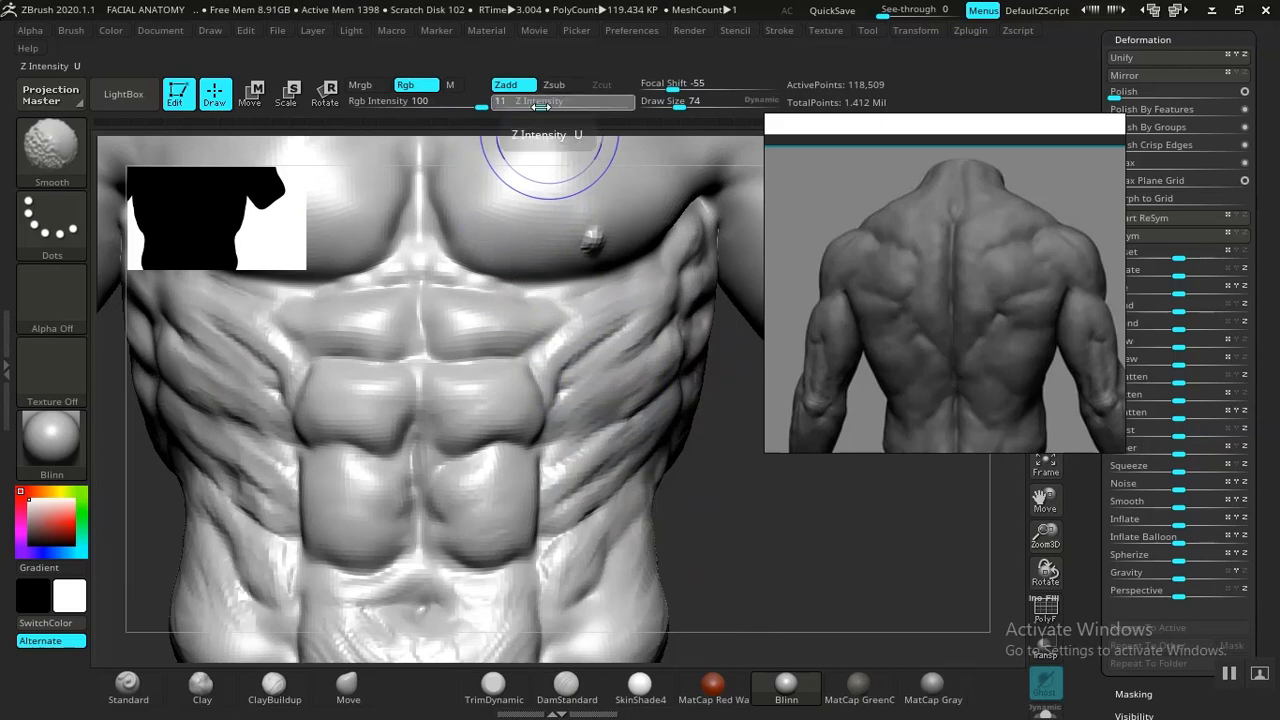
left_click_drag(610, 365, 621, 356, "shift")
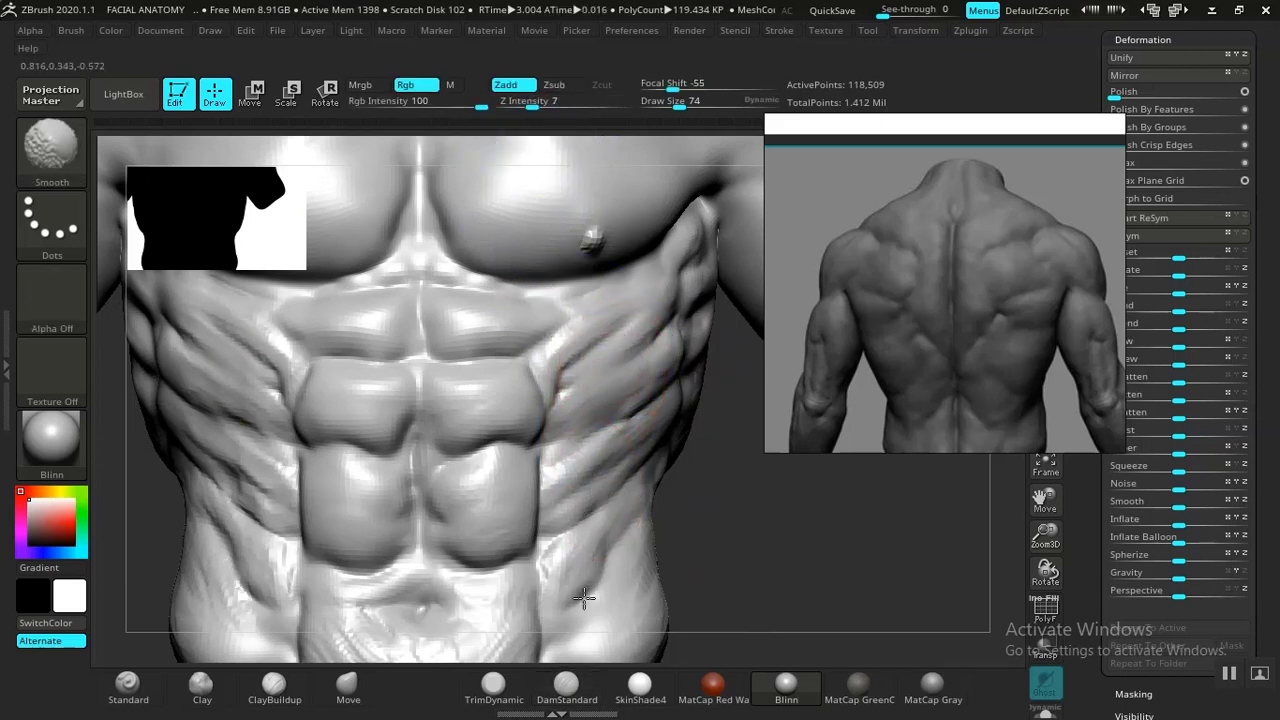
Build up the lower abdomen below the navel with ClayBuildup strokes and smooth them into the surface
left_click_drag(853, 515, 960, 457, "alt")
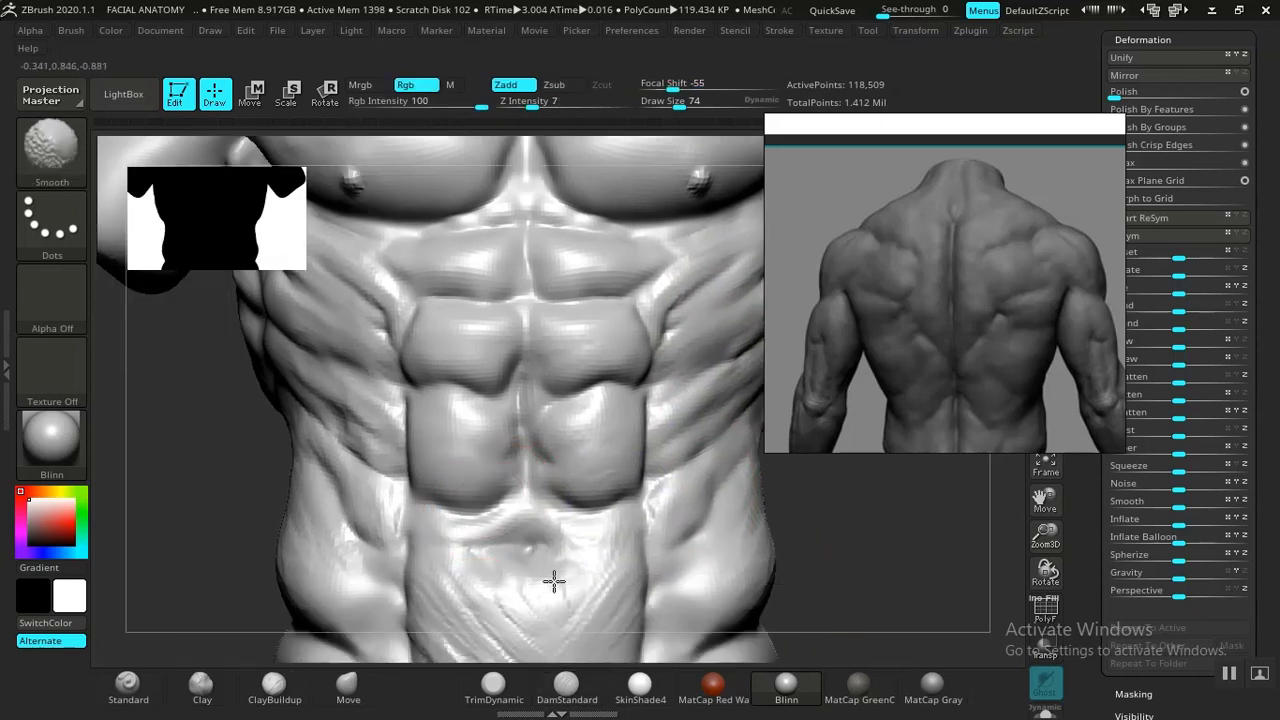
left_click_drag(806, 594, 794, 437, "alt")
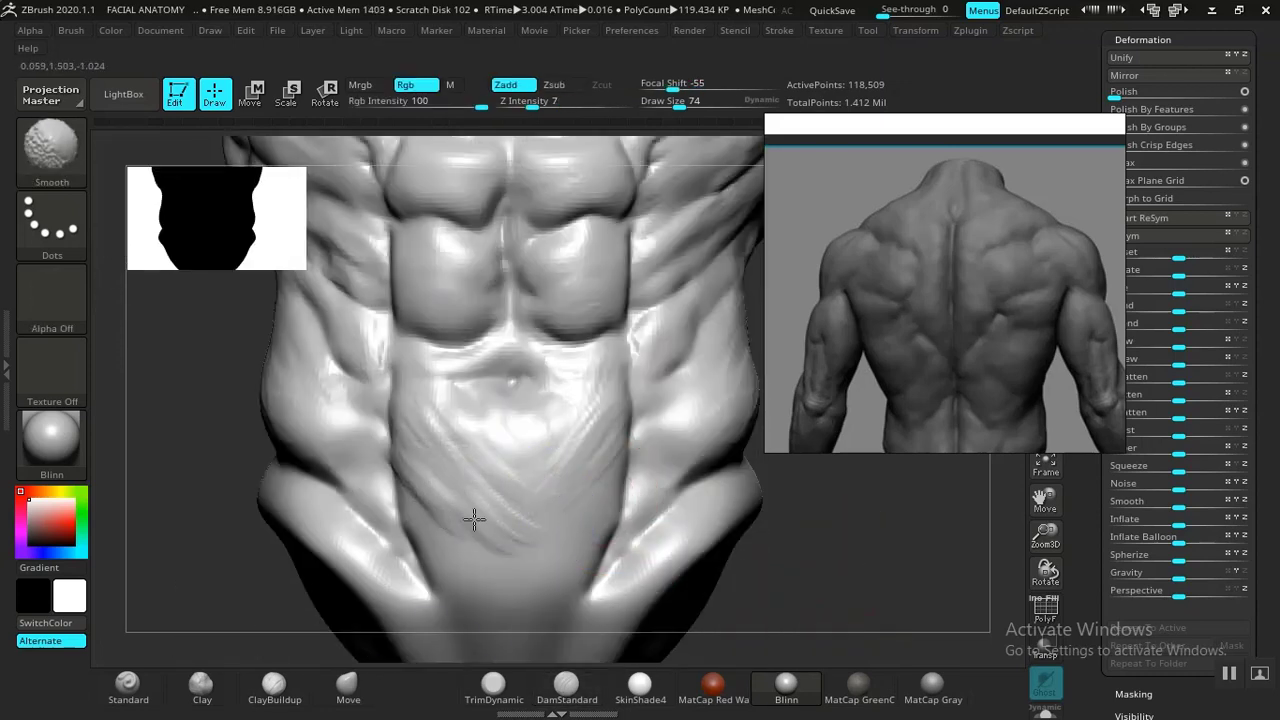
left_click(278, 689)
left_click_drag(572, 508, 482, 624)
left_click_drag(522, 530, 436, 588)
left_click_drag(466, 517, 418, 545)
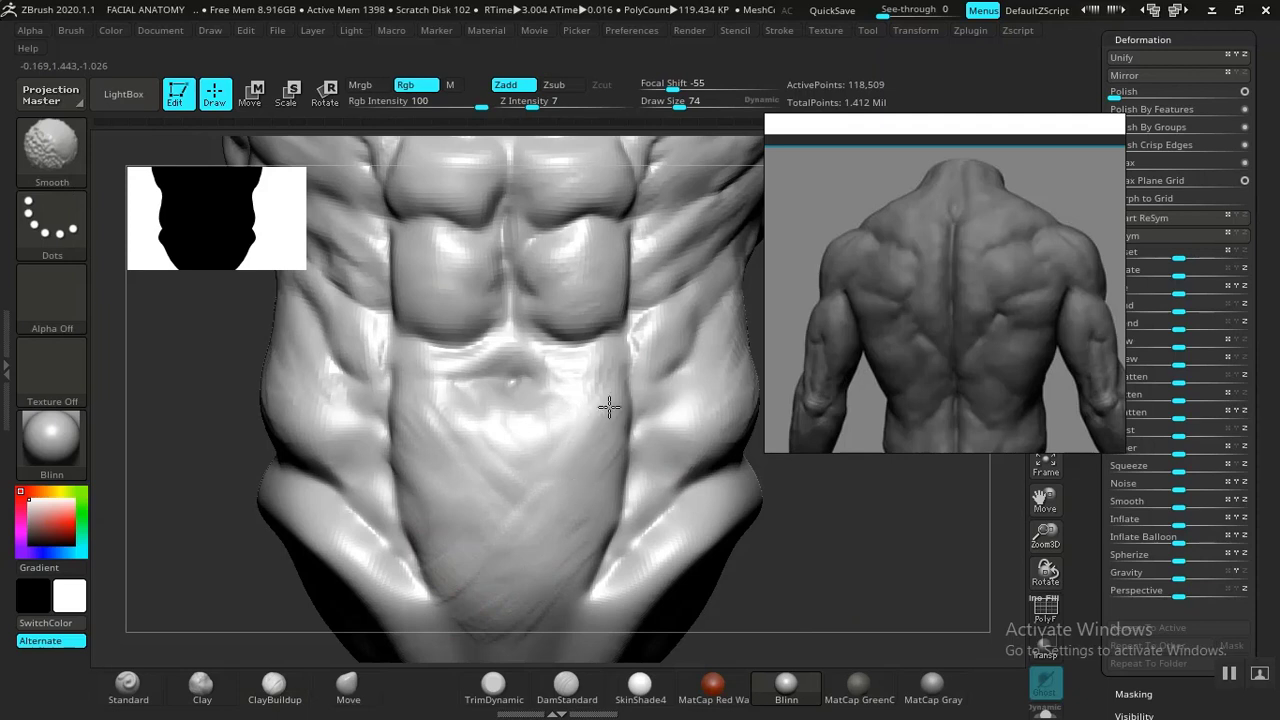
key("shift")
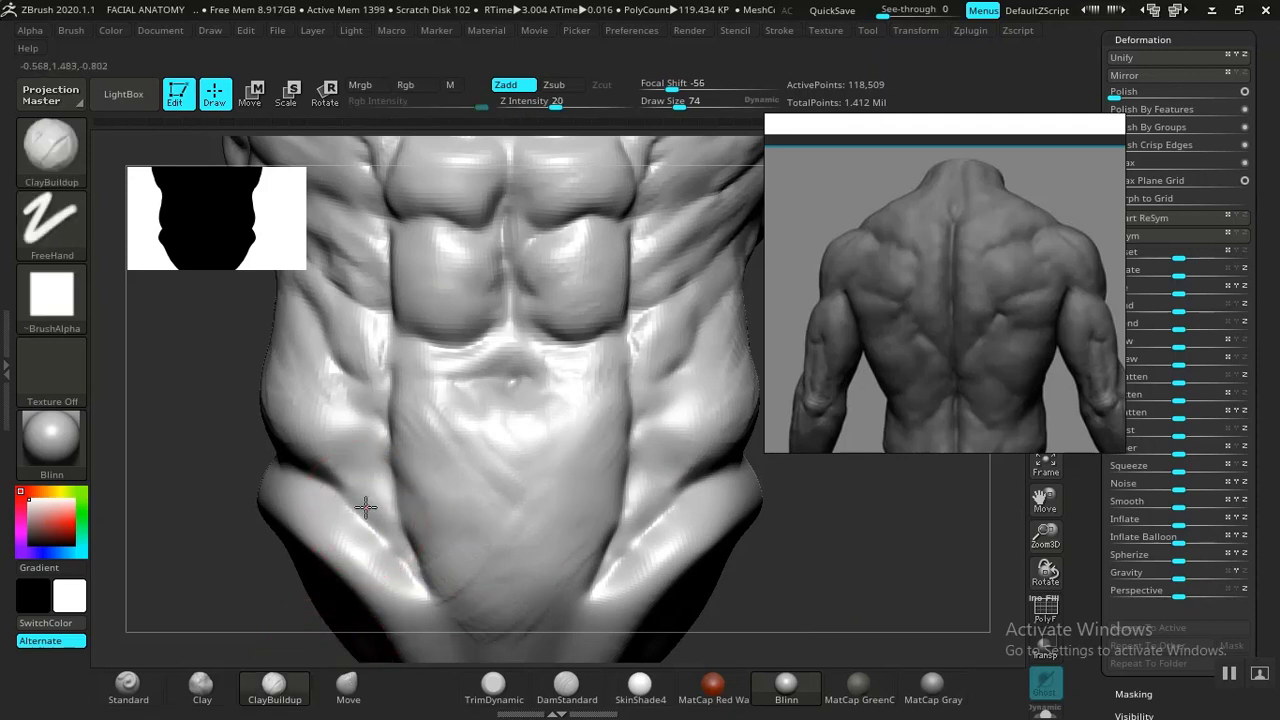
Refine the groin crease and the oblique above the hip with ClayBuildup strokes and smooth the transition
key("shift")
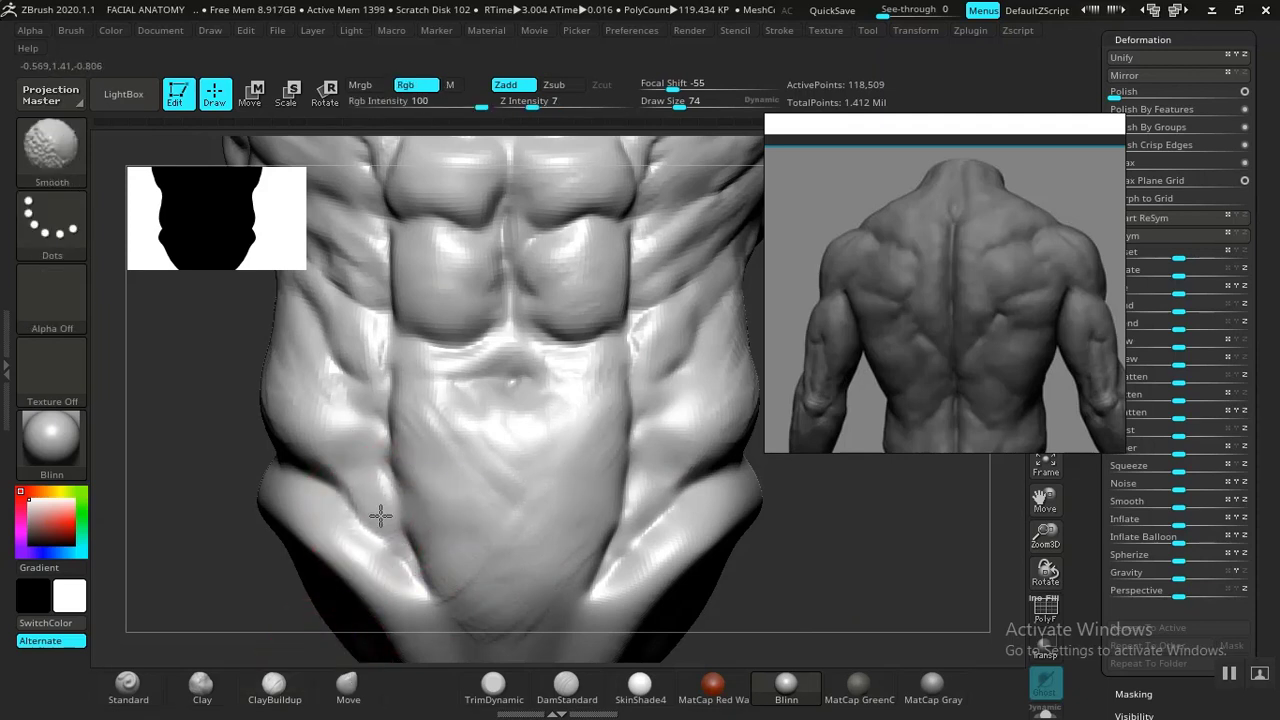
key("shift")
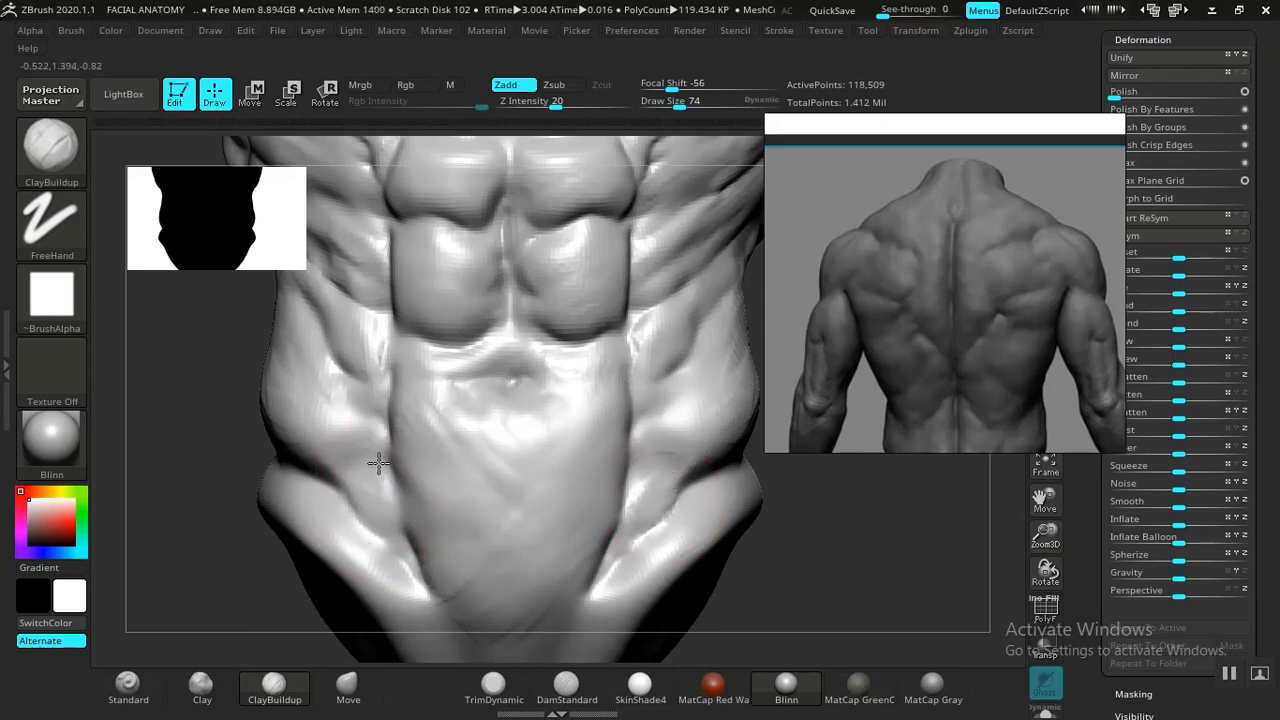
left_click_drag(360, 468, 361, 408)
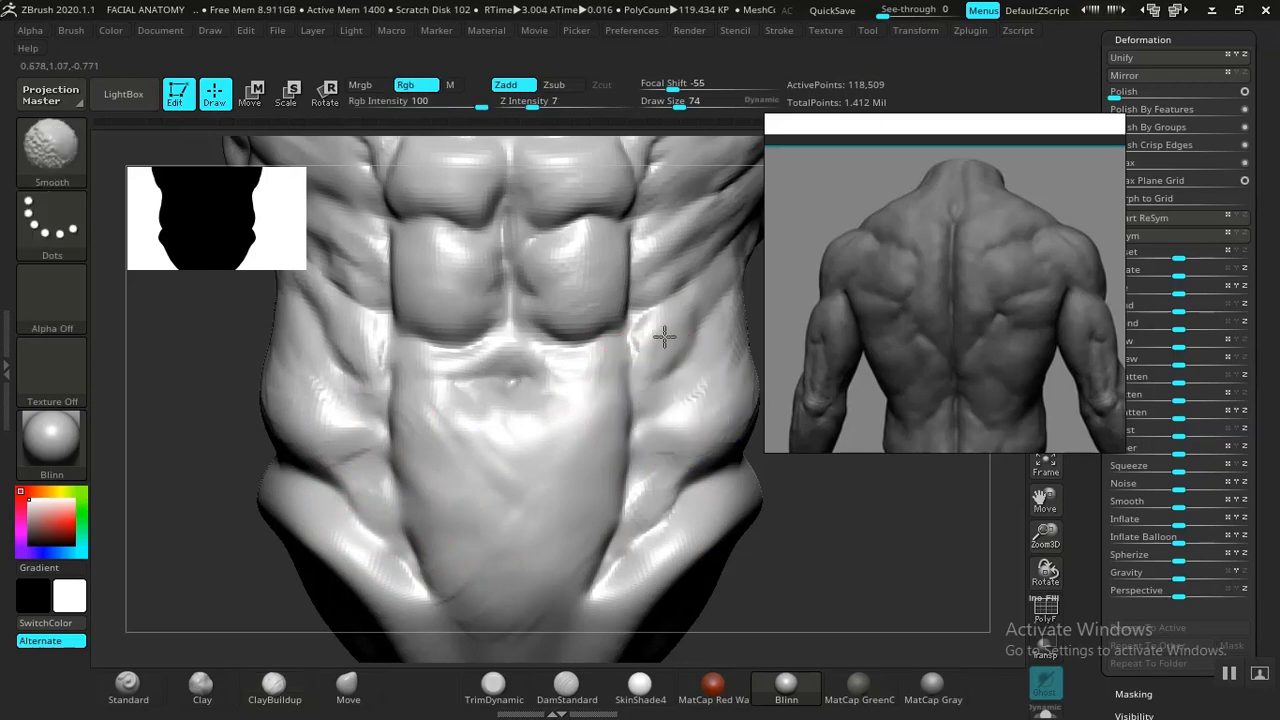
Add ClayBuildup volume to the rib and latissimus forms below the armpit and smooth them
key("f")
mouse_move(423, 567)
left_mouse_down("alt")
mouse_move(451, 586)
mouse_move(423, 543)
mouse_move(606, 457)
left_mouse_up("alt")
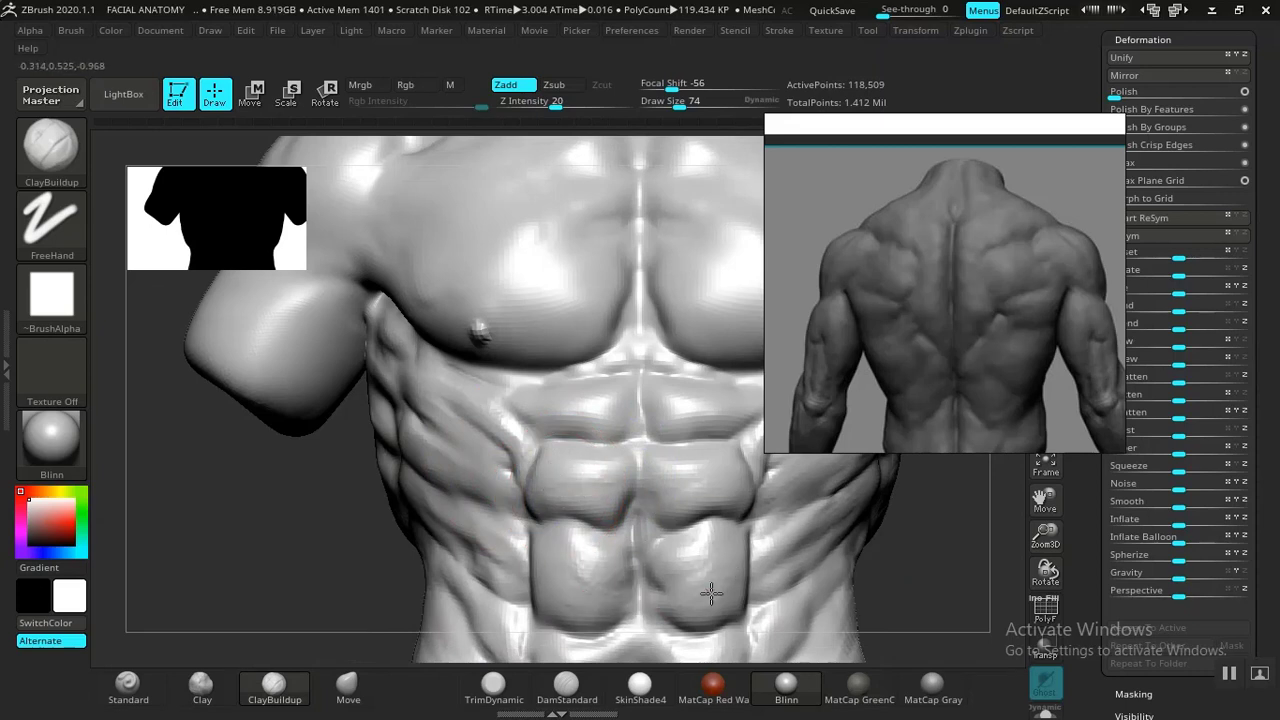
key("shift")
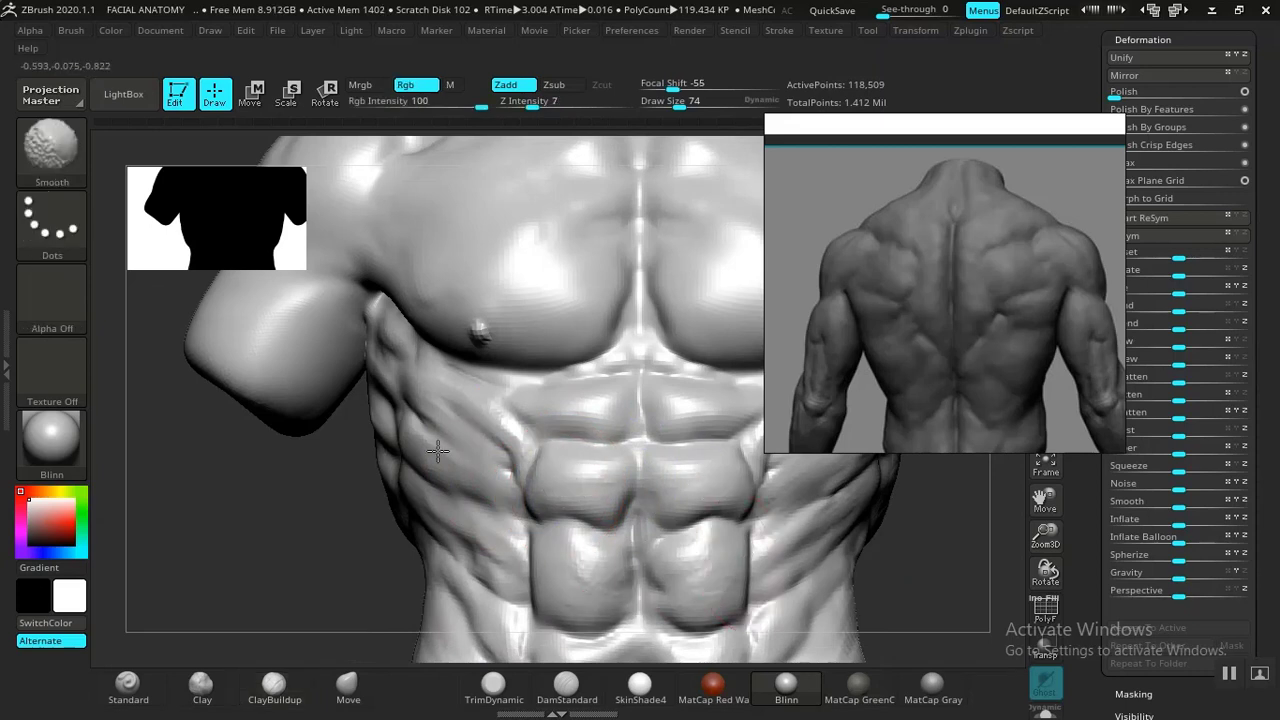
left_click_drag(357, 500, 414, 463)
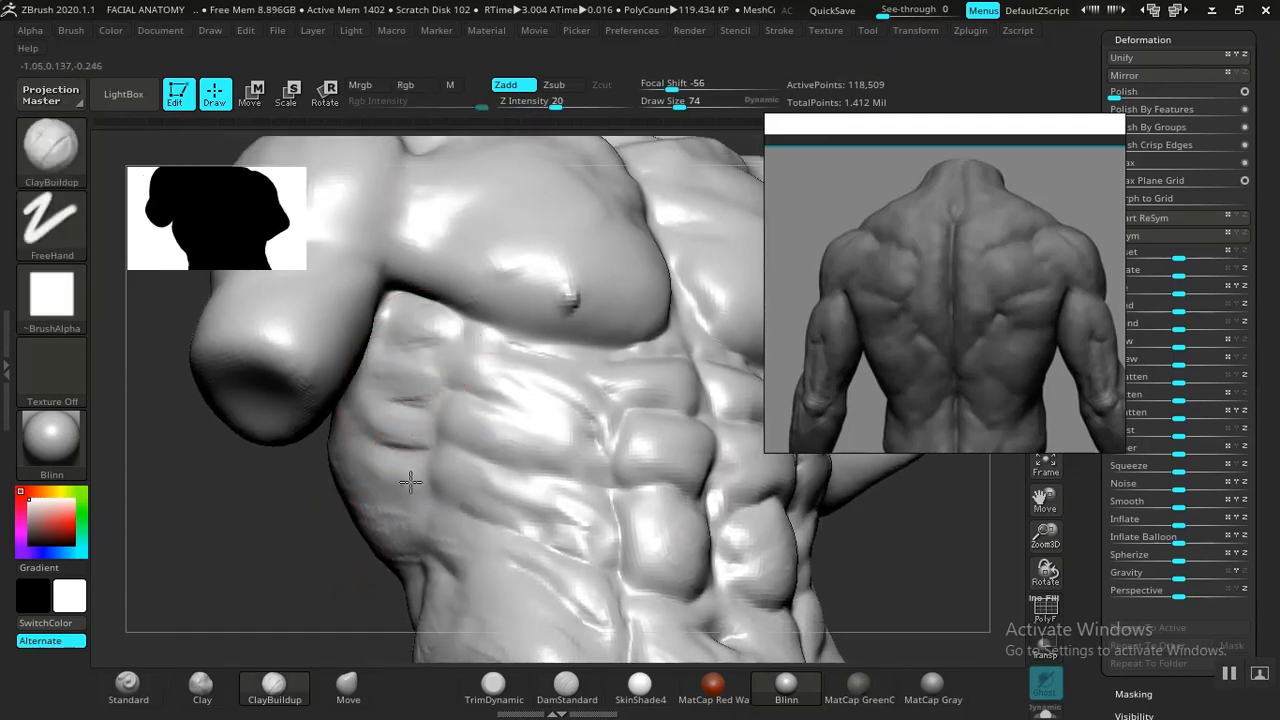
key("shift")
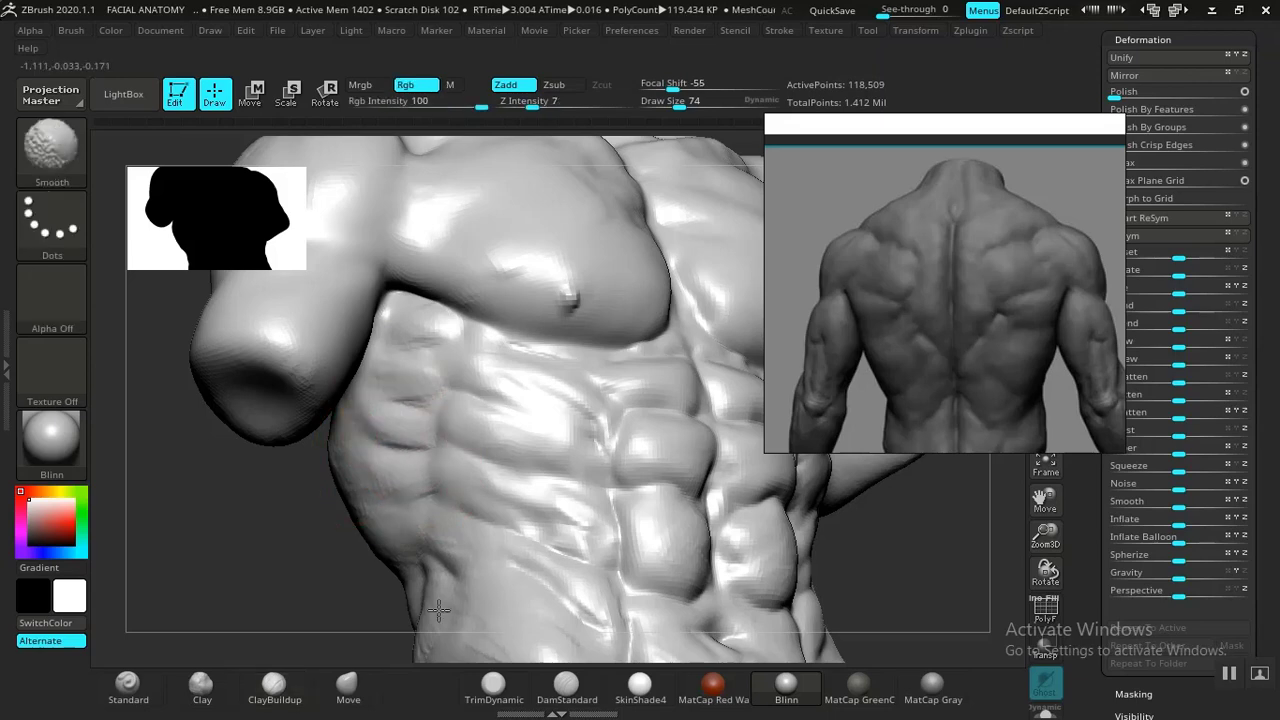
Smooth the oblique and flank above the hip on the torso's other side
key("f")
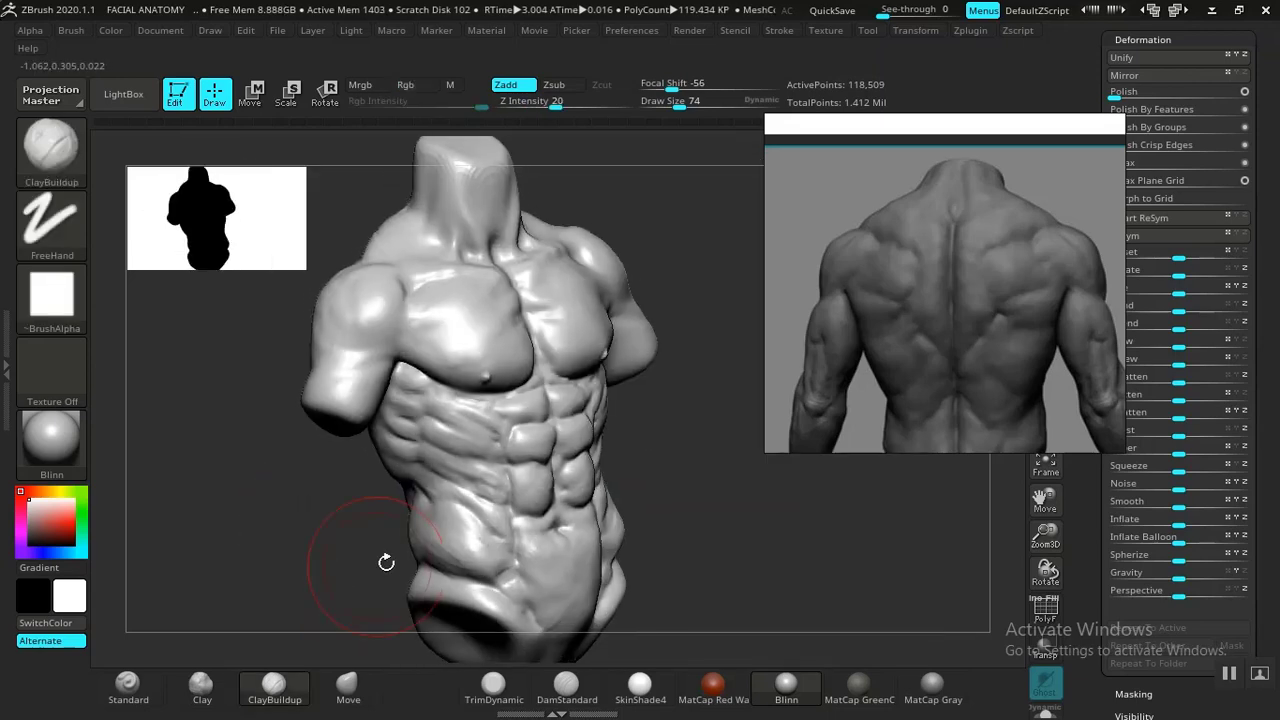
key("shift")
mouse_move(770, 500)
left_mouse_down()
mouse_move(686, 489)
mouse_move(663, 506)
mouse_move(671, 498)
left_mouse_up()
left_click_drag(734, 543, 745, 590, "alt")
left_click_drag(745, 590, 665, 575)
key("shift")
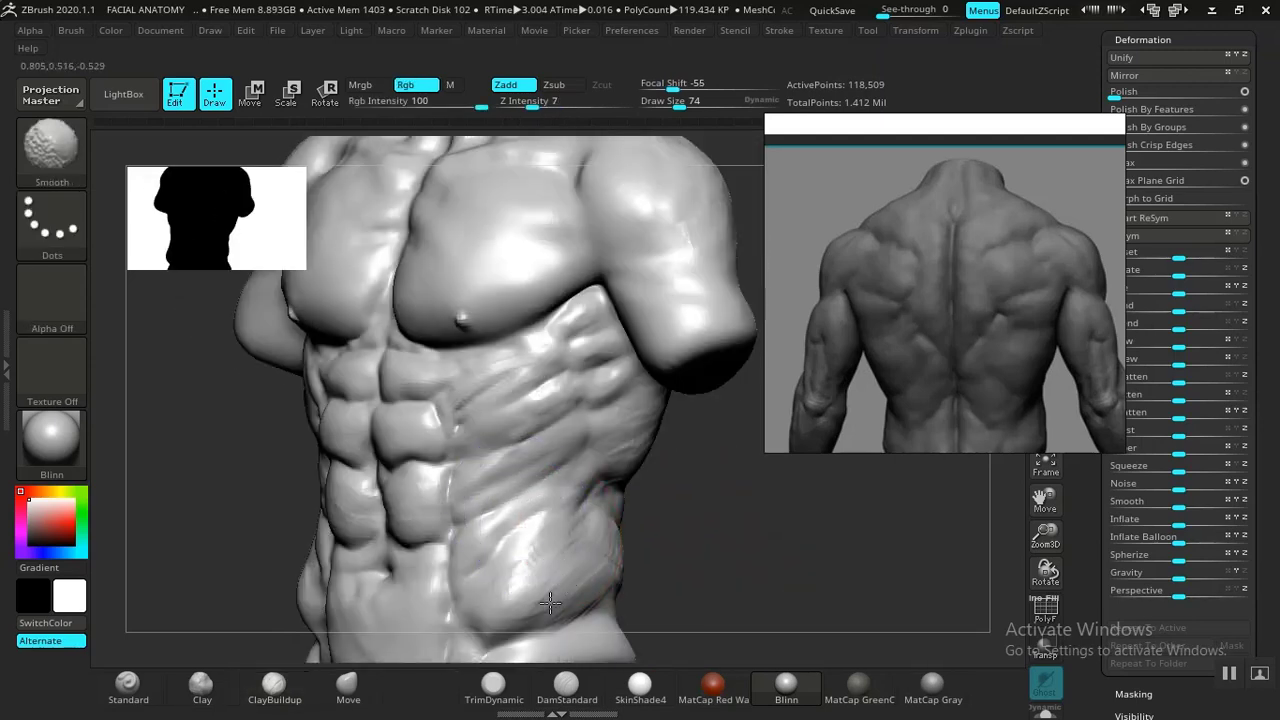
Smooth the muscle strokes on the latissimus, around the shoulder blade and across the lower back
mouse_move(813, 517)
left_mouse_down("alt")
mouse_move(746, 534)
mouse_move(625, 520)
mouse_move(571, 434)
mouse_move(583, 409)
left_mouse_up("alt")
key("shift")
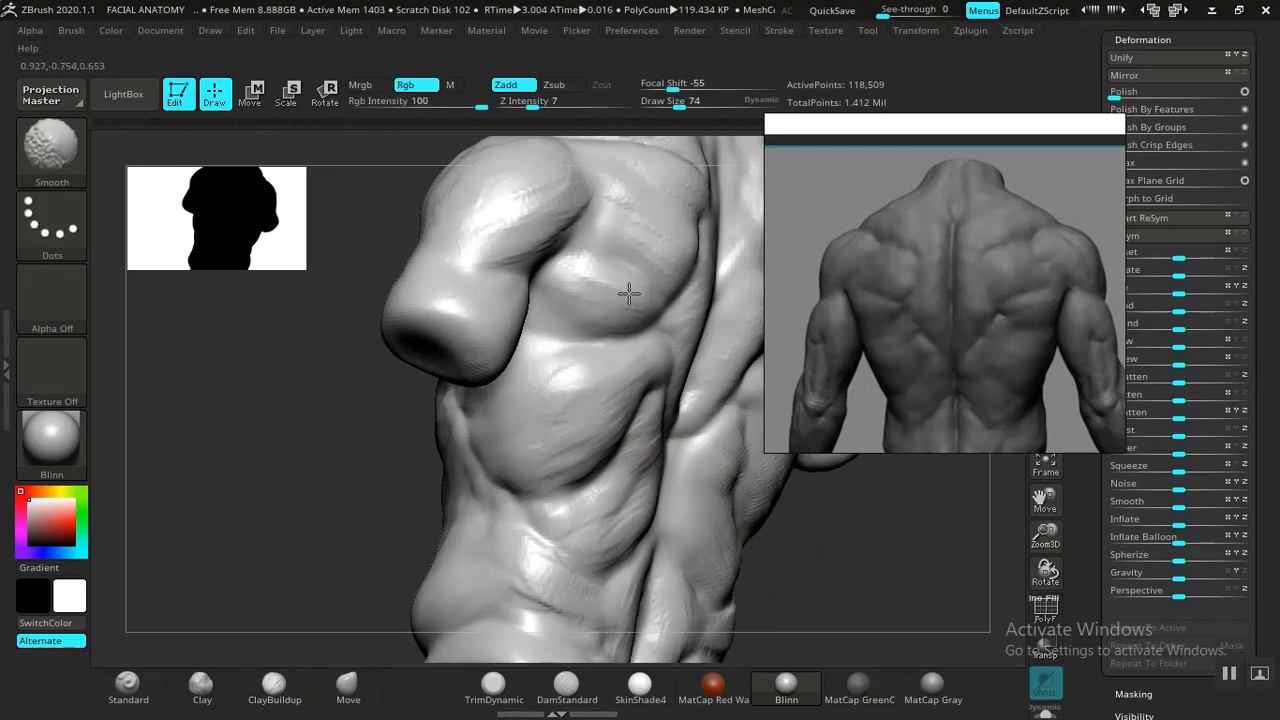
left_click_drag(434, 526, 375, 560)
key("shift")
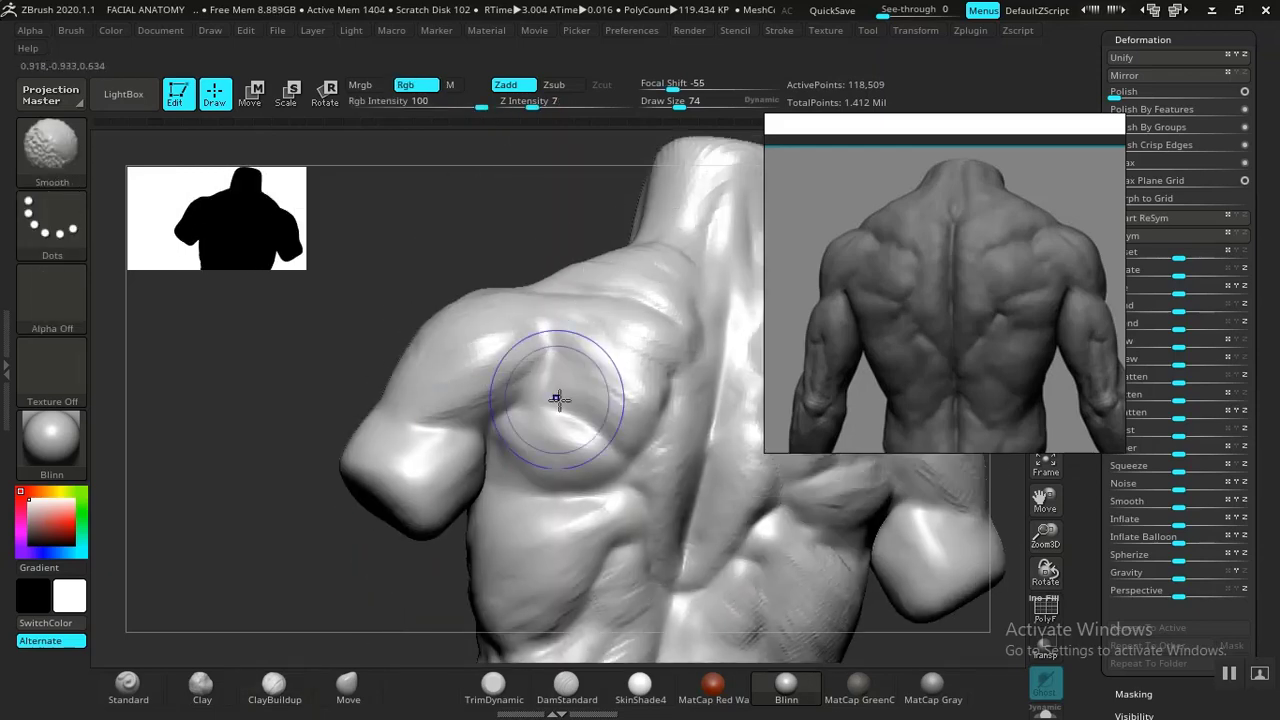
mouse_move(286, 534)
left_mouse_down()
mouse_move(386, 577)
mouse_move(576, 456)
left_mouse_up()
key("shift")
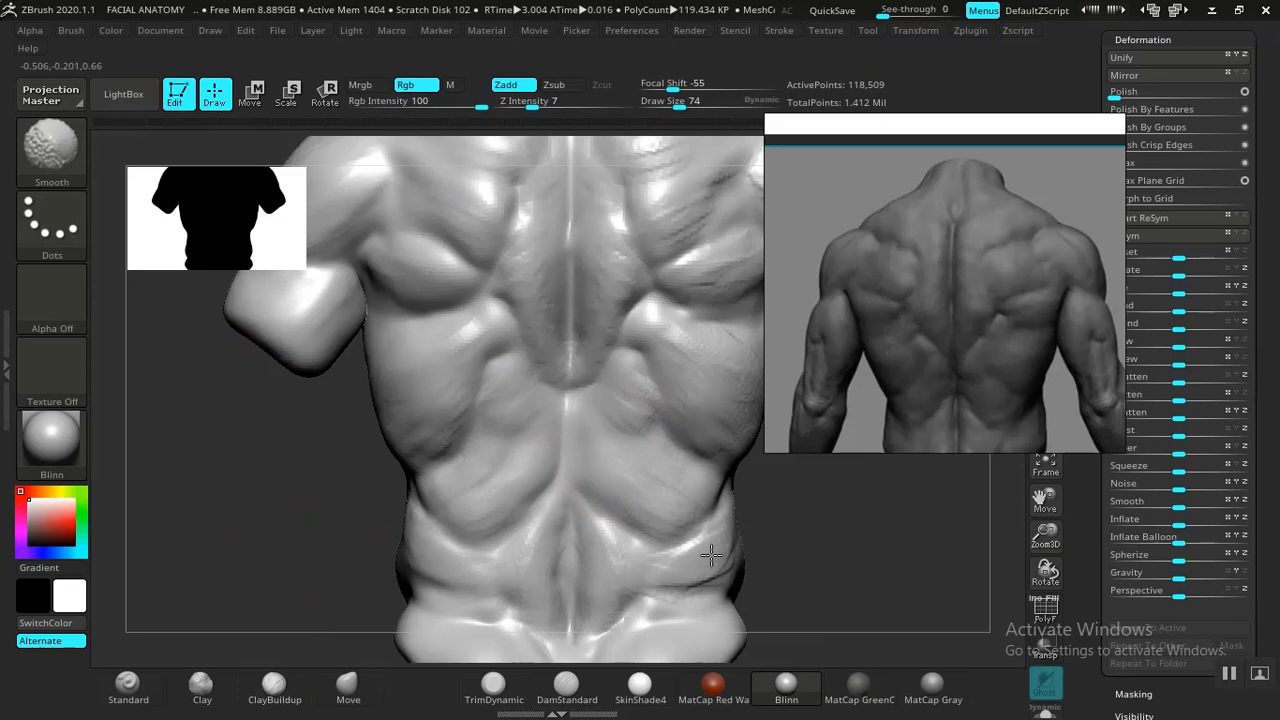
Soften the rough strokes on the upper back, shoulder blade and rear shoulder with the Smooth brush
left_click_drag(814, 514, 466, 531)
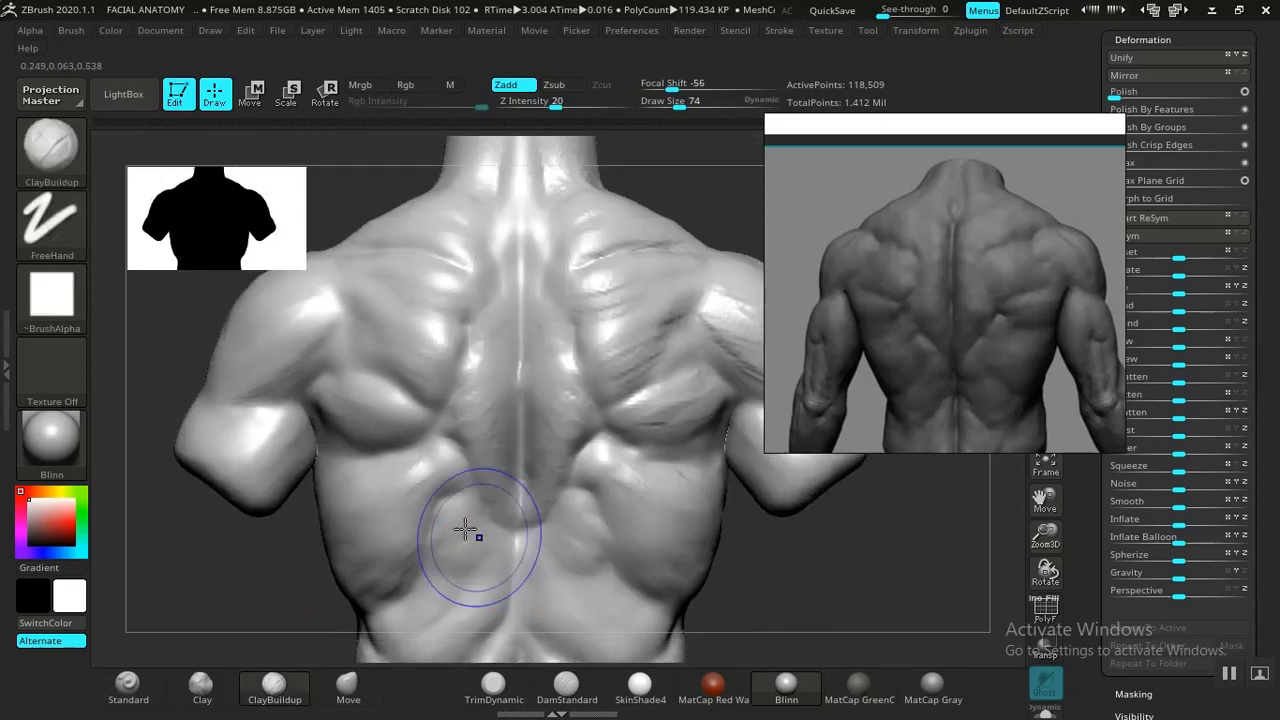
key("shift")
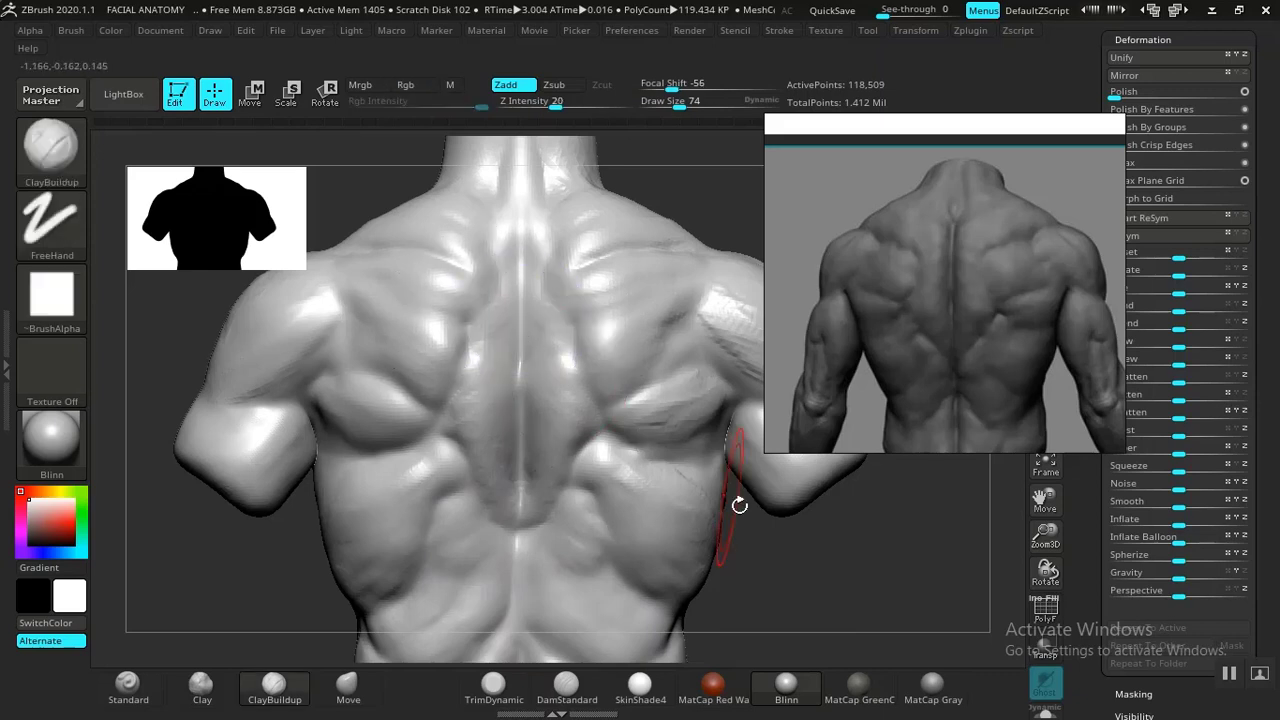
left_click_drag(737, 503, 593, 408, "alt")
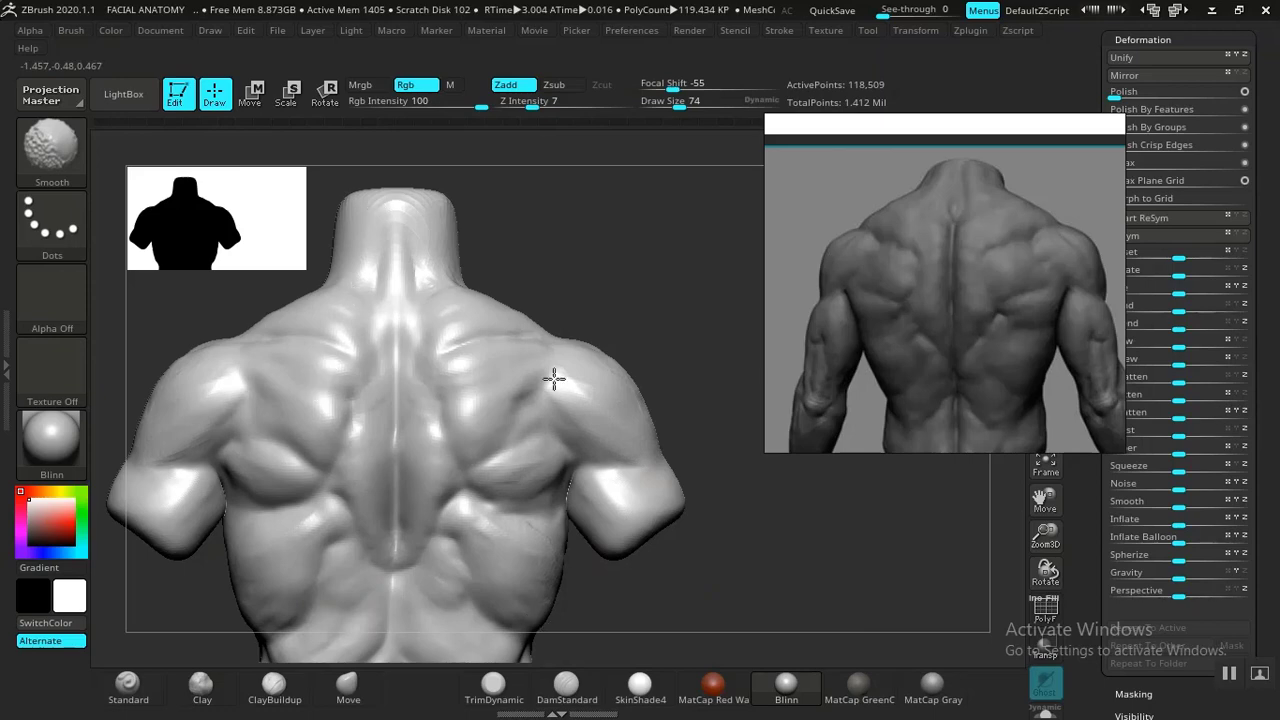
mouse_move(710, 527)
left_mouse_down()
mouse_move(777, 577)
mouse_move(443, 600)
mouse_move(630, 468)
left_mouse_up()
key("shift")
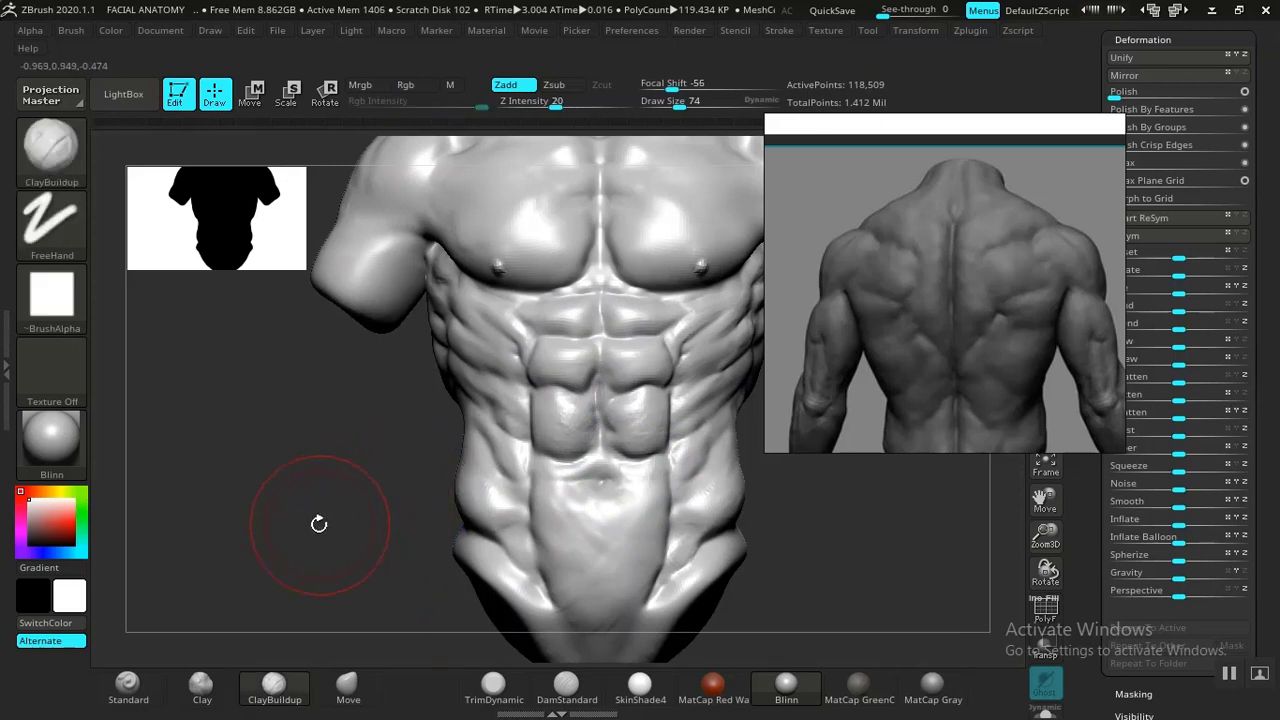
Move the floating back reference image away from the torso to clear room for the front view
left_click_drag(318, 524, 800, 450)
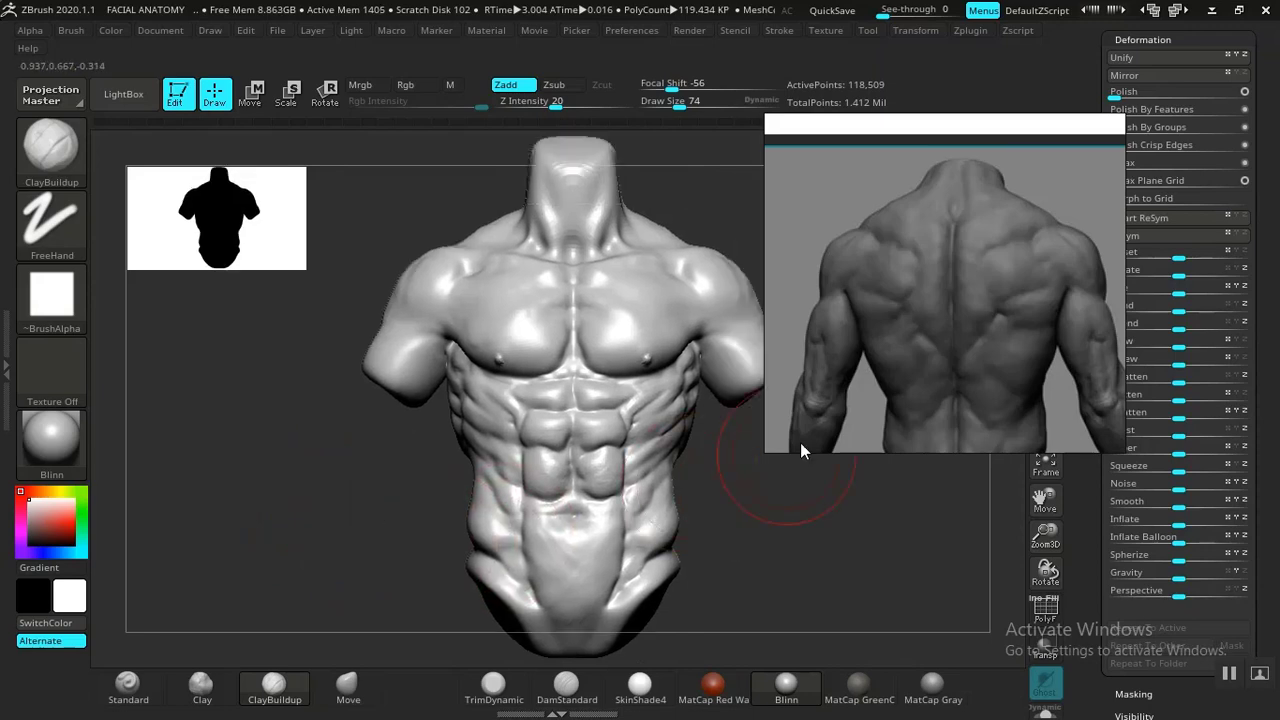
left_click_drag(873, 409, 1040, 334)
left_click_drag(797, 512, 369, 665, "alt")
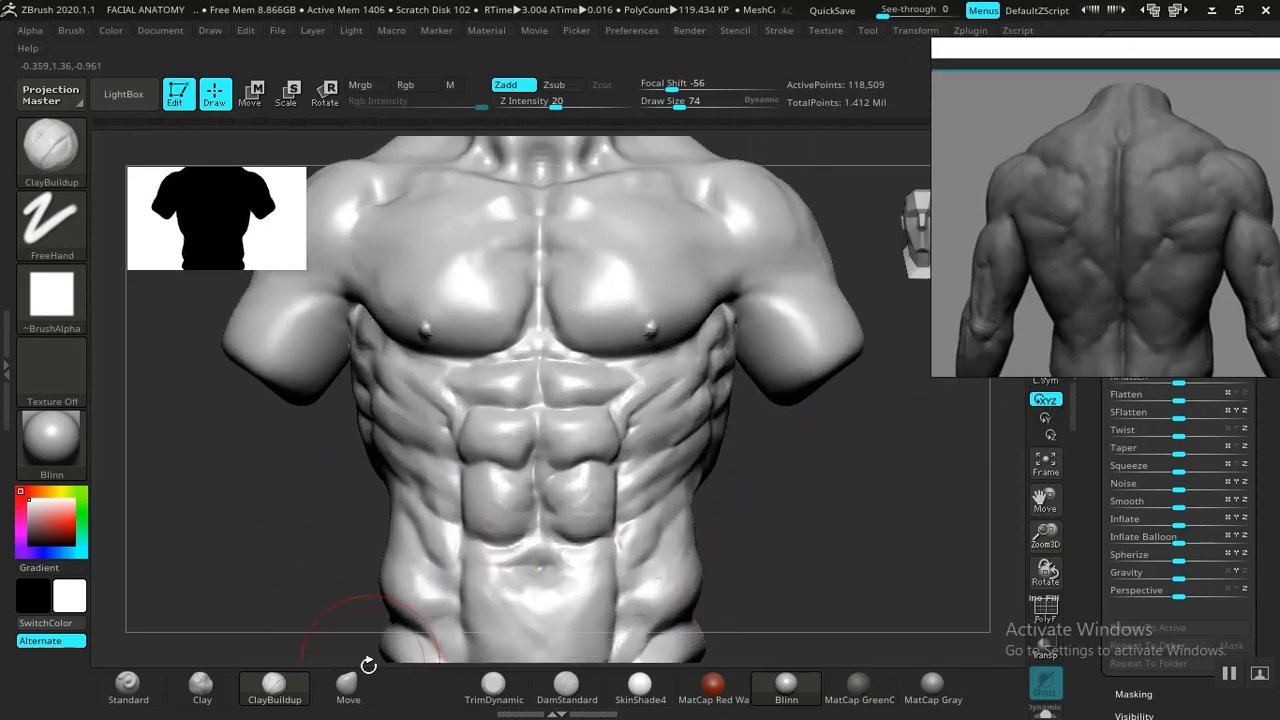
Add ClayBuildup fibre strokes across the pectorals below the collarbone and soften them
left_click_drag(766, 546, 600, 420)
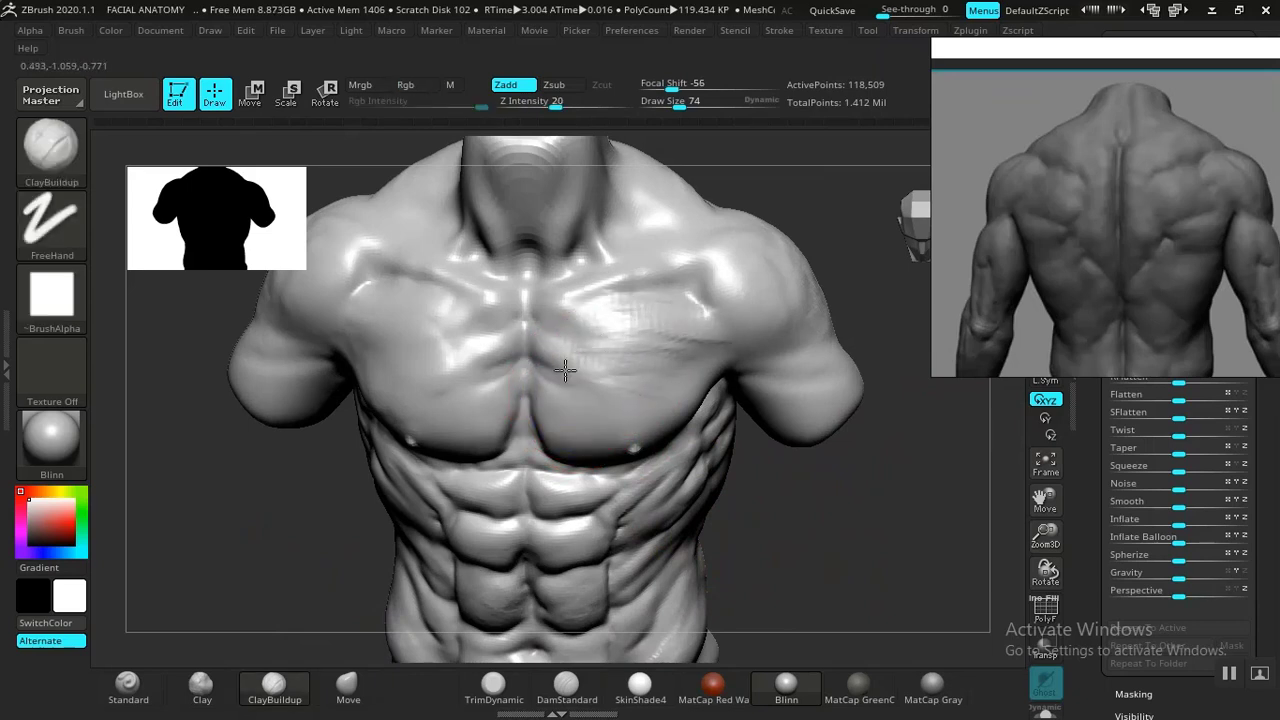
left_click_drag(446, 399, 372, 386)
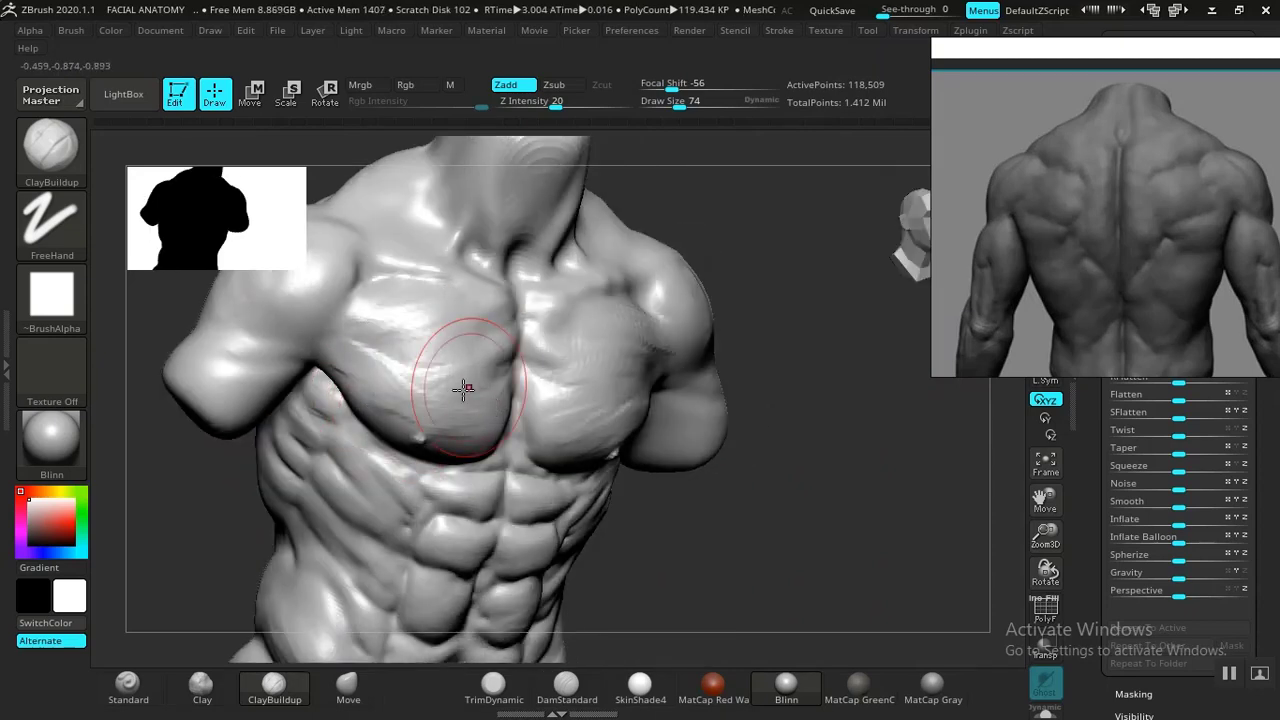
key("shift")
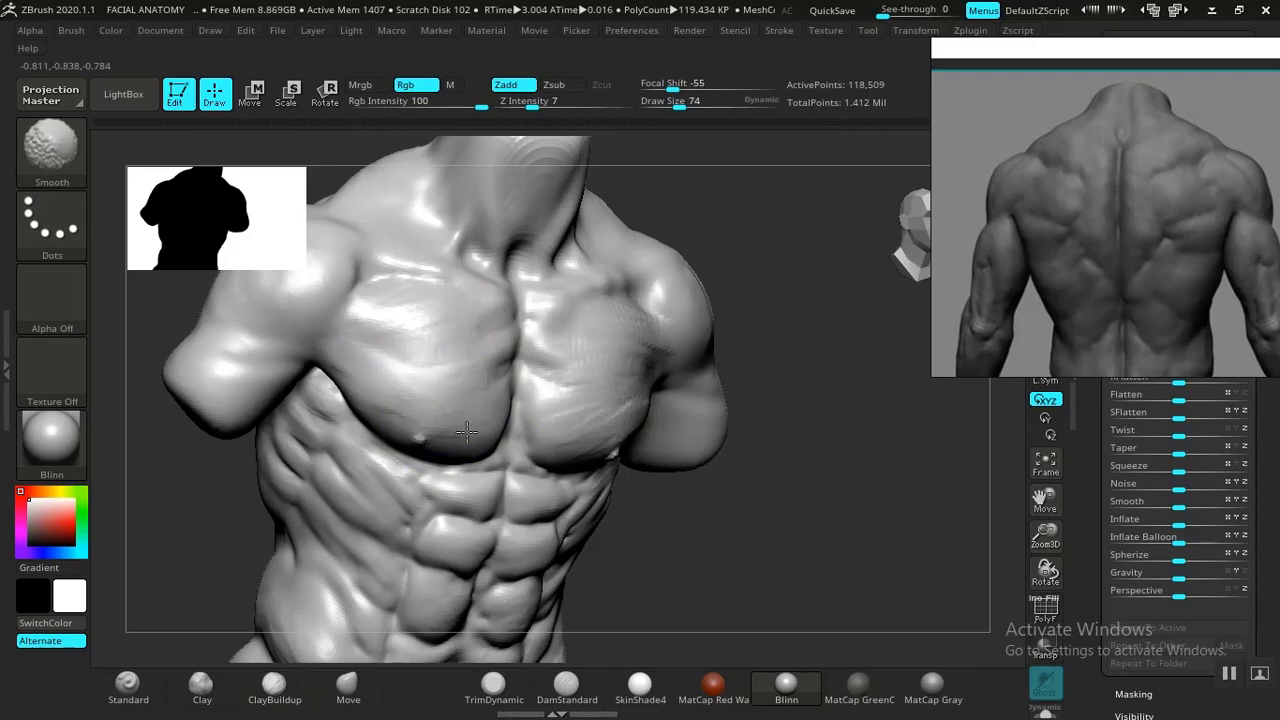
Smooth the upper pectorals and the inner chest along the sternum in the front view
right_click_drag(630, 397, 644, 383, "shift")
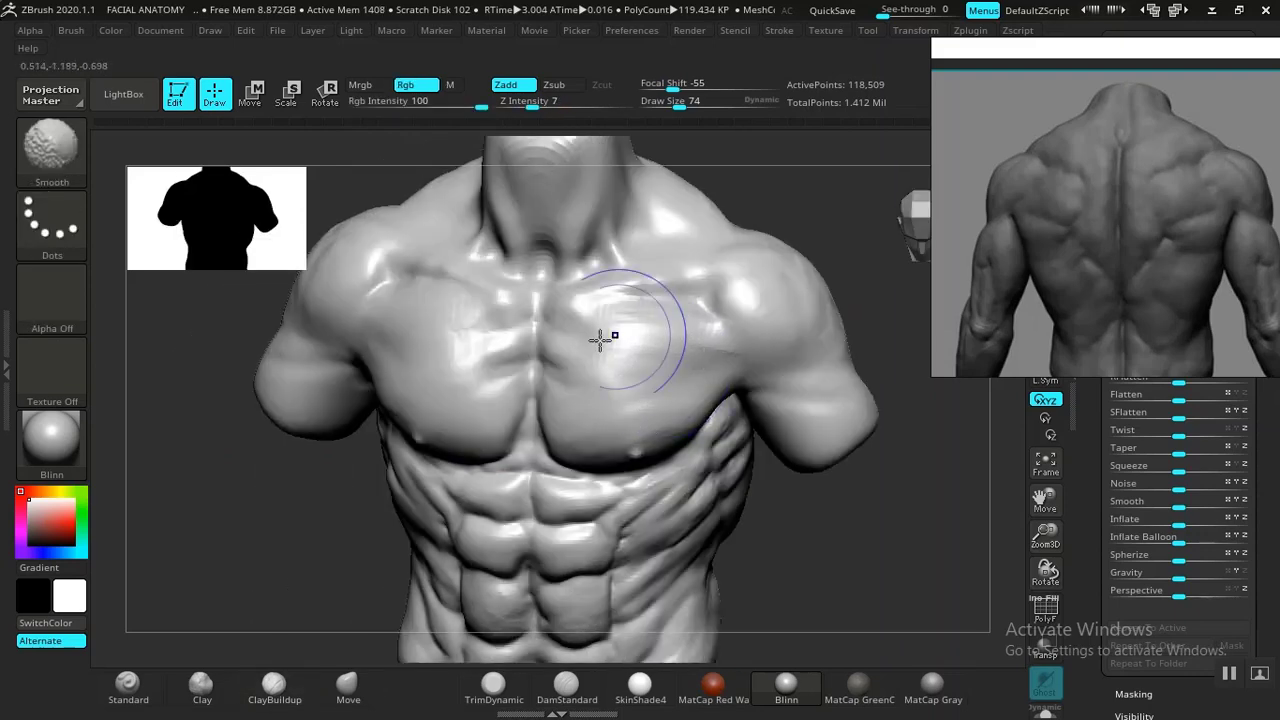
left_click_drag(600, 340, 589, 355, "shift")
key("shift")
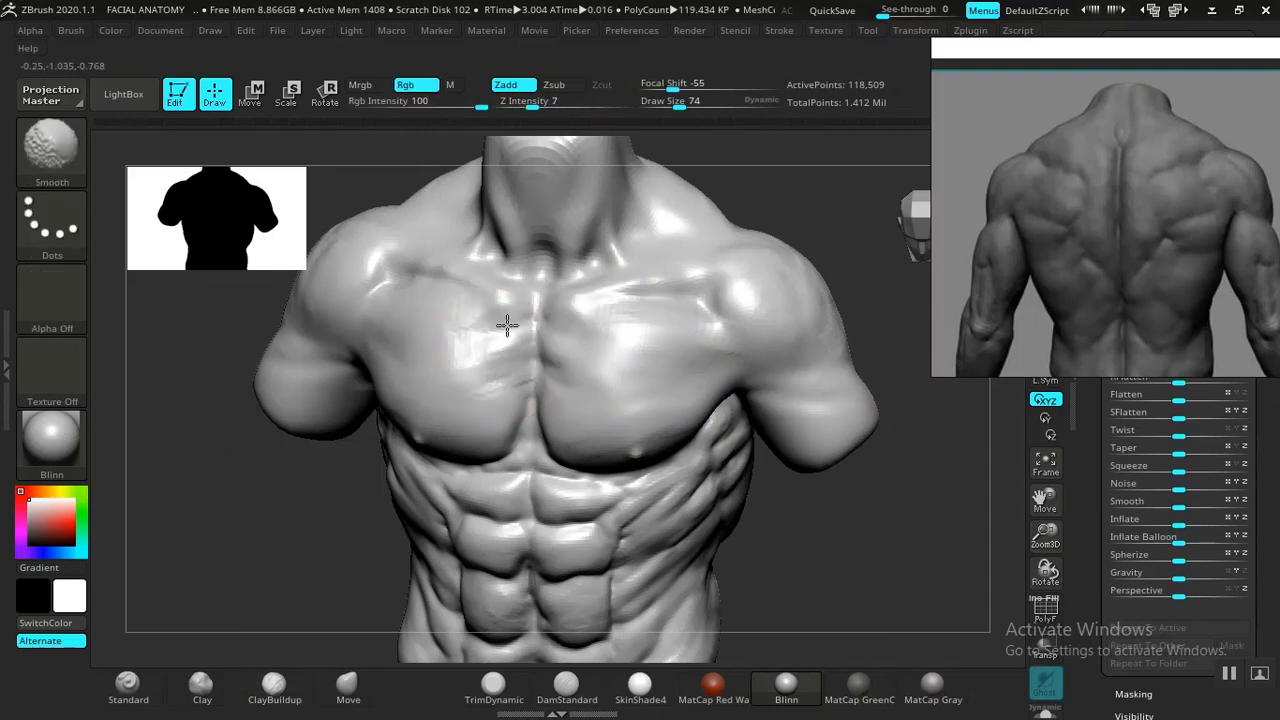
left_click_drag(506, 323, 540, 330, "shift")
key("shift")
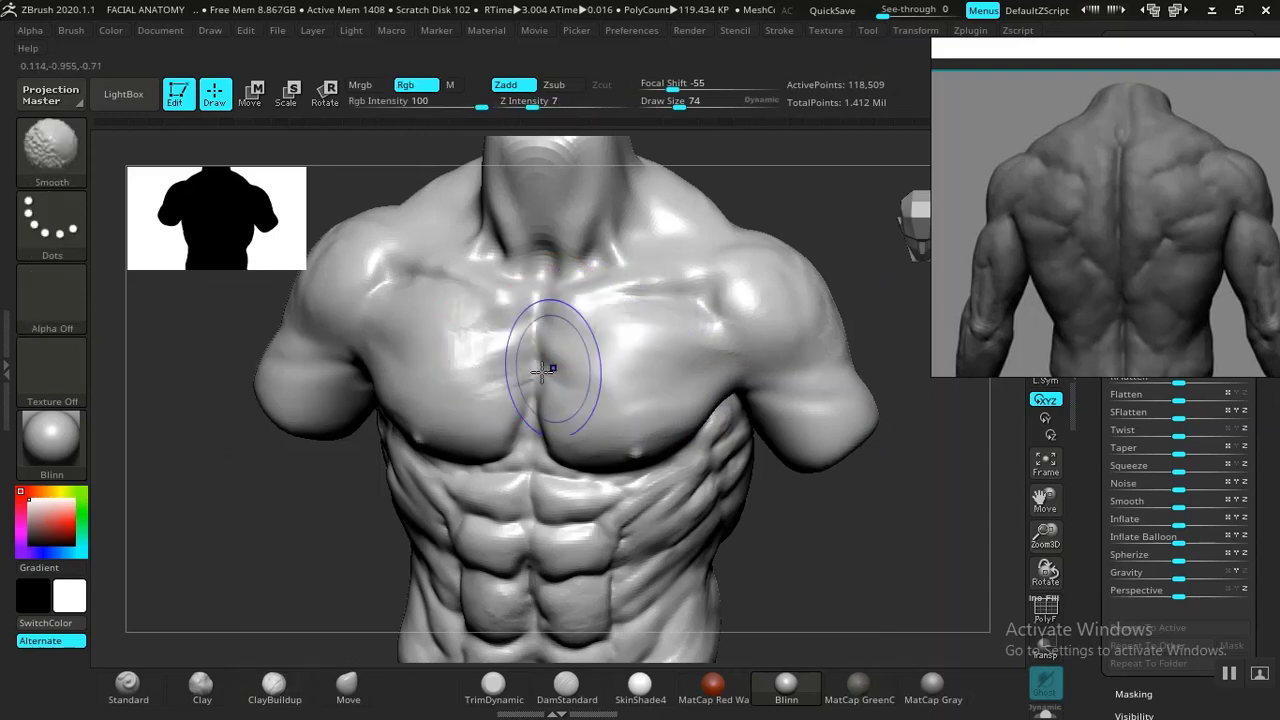
mouse_move(851, 531)
left_mouse_down()
mouse_move(863, 452)
mouse_move(786, 474)
mouse_move(777, 460)
mouse_move(777, 477)
mouse_move(802, 489)
mouse_move(780, 457)
mouse_move(697, 529)
mouse_move(693, 515)
left_mouse_up()
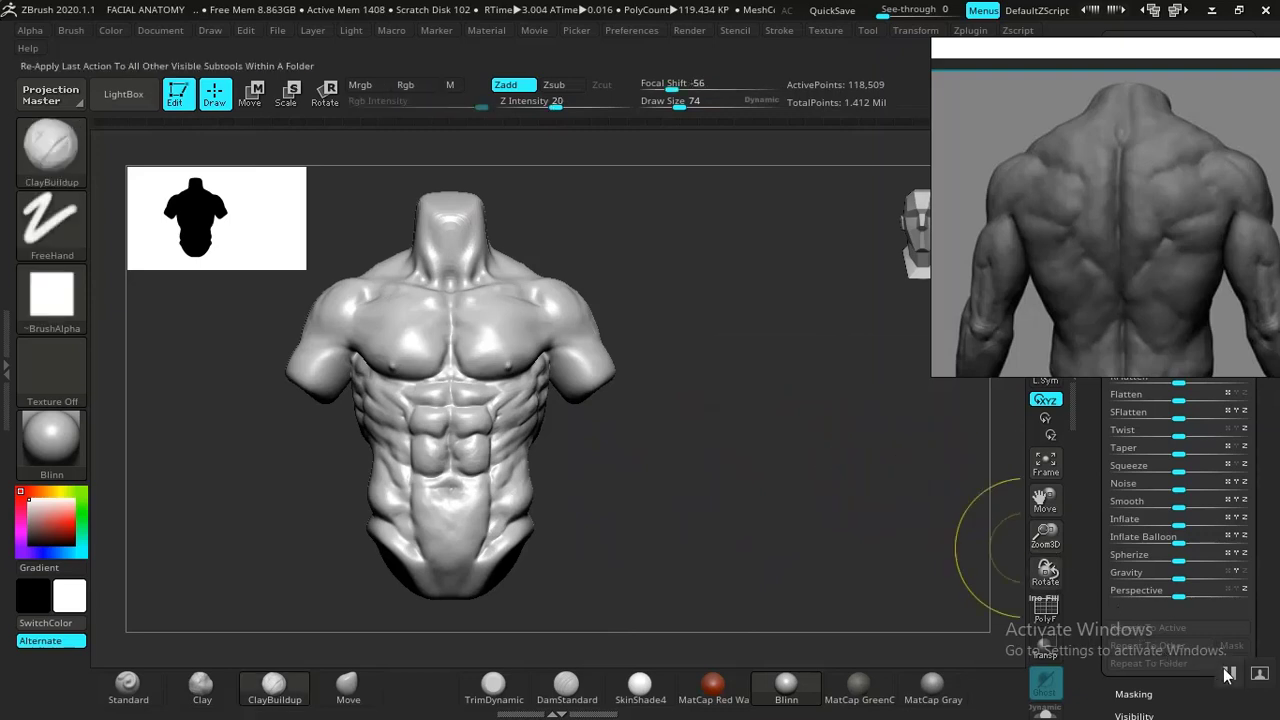
key("f")
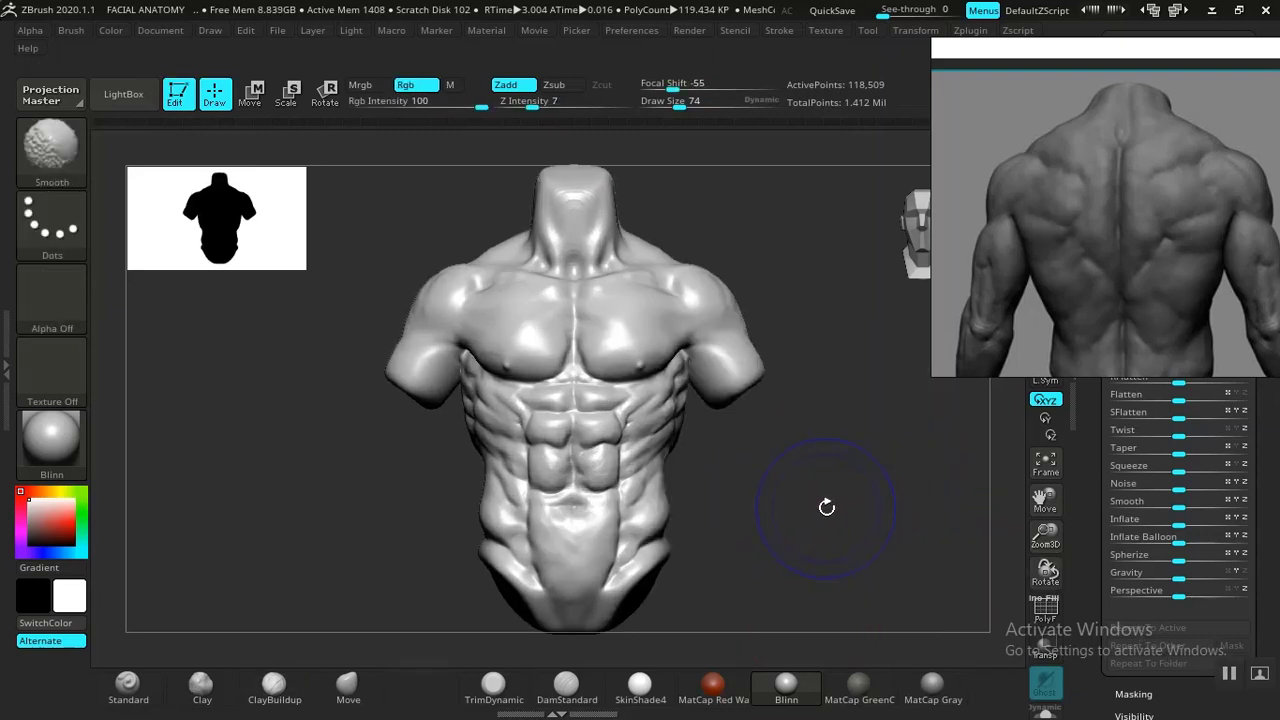
key("shift+s")
mouse_move(848, 497)
left_mouse_down("alt")
mouse_move(457, 529)
mouse_move(497, 516)
mouse_move(414, 500)
mouse_move(423, 522)
left_mouse_up("alt")
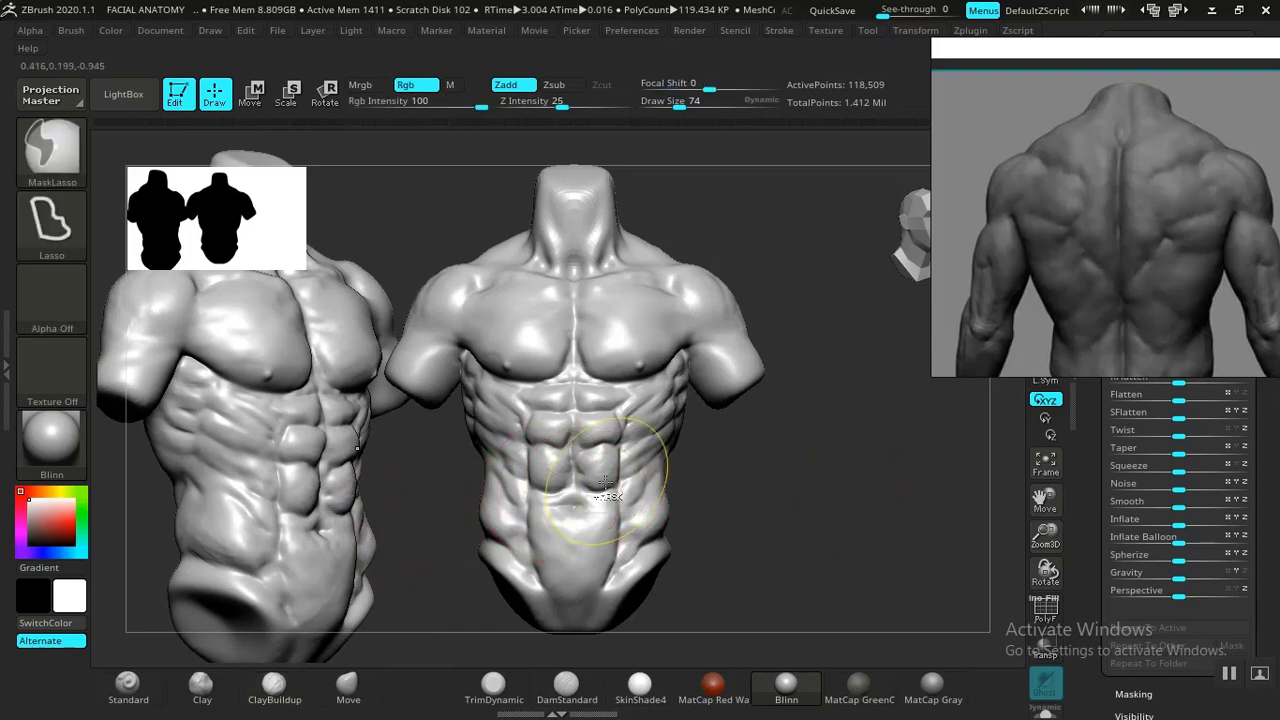
key("ctrl+n")
Enlarge the torso and place snapshots of its front view and three-quarter view side by side on the canvas
left_click_drag(735, 512, 697, 517, "shift")
mouse_move(629, 491)
left_mouse_down("alt")
mouse_move(789, 509)
mouse_move(781, 516)
mouse_move(800, 500)
mouse_move(806, 511)
mouse_move(818, 489)
mouse_move(798, 491)
mouse_move(805, 467)
mouse_move(800, 497)
mouse_move(515, 505)
left_mouse_up("alt")
key("shift")
key("shift+s")
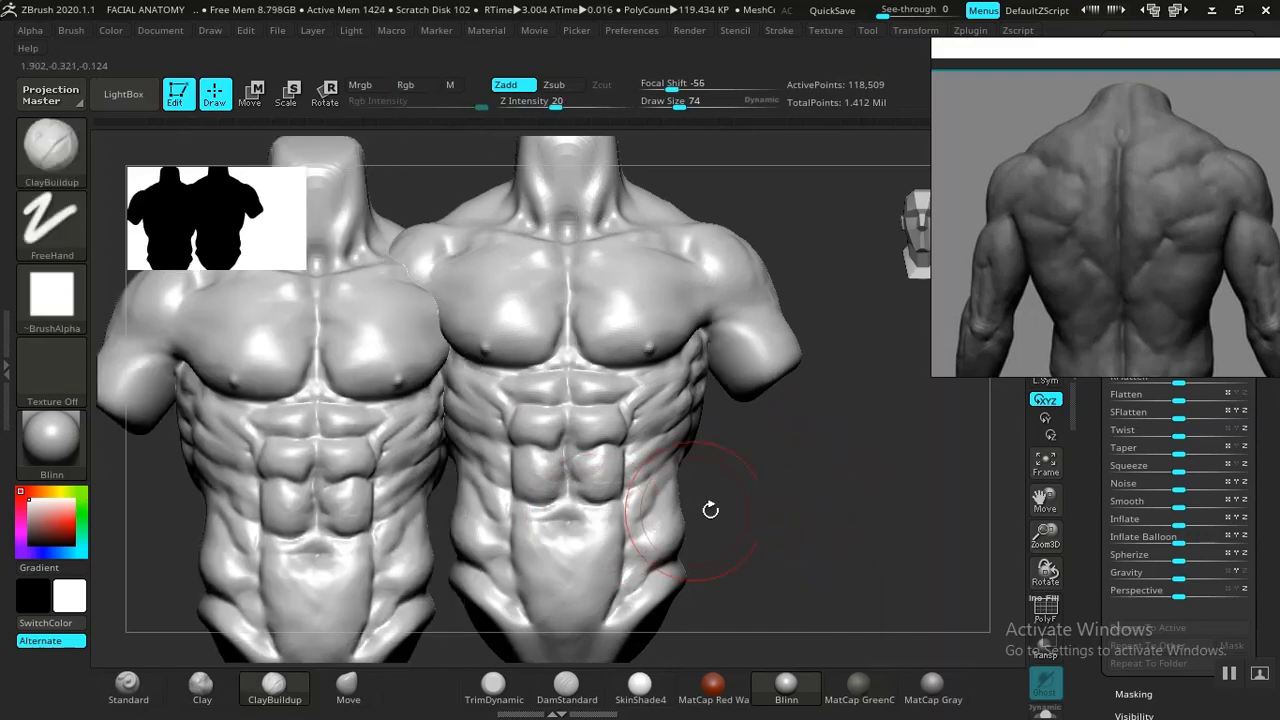
mouse_move(713, 509)
left_mouse_down()
mouse_move(842, 507)
mouse_move(783, 520)
mouse_move(809, 500)
mouse_move(769, 506)
mouse_move(1218, 502)
left_mouse_up()
key("shift+s")
Position the torso in back view beside the two snapshots and move the reference image off it
left_click_drag(903, 520, 1100, 520, "alt")
left_click_drag(454, 588, 534, 593)
left_click_drag(754, 529, 928, 357)
left_click_drag(1071, 290, 1240, 252)
mouse_move(707, 538)
left_mouse_down()
mouse_move(711, 550)
mouse_move(722, 537)
left_mouse_up()
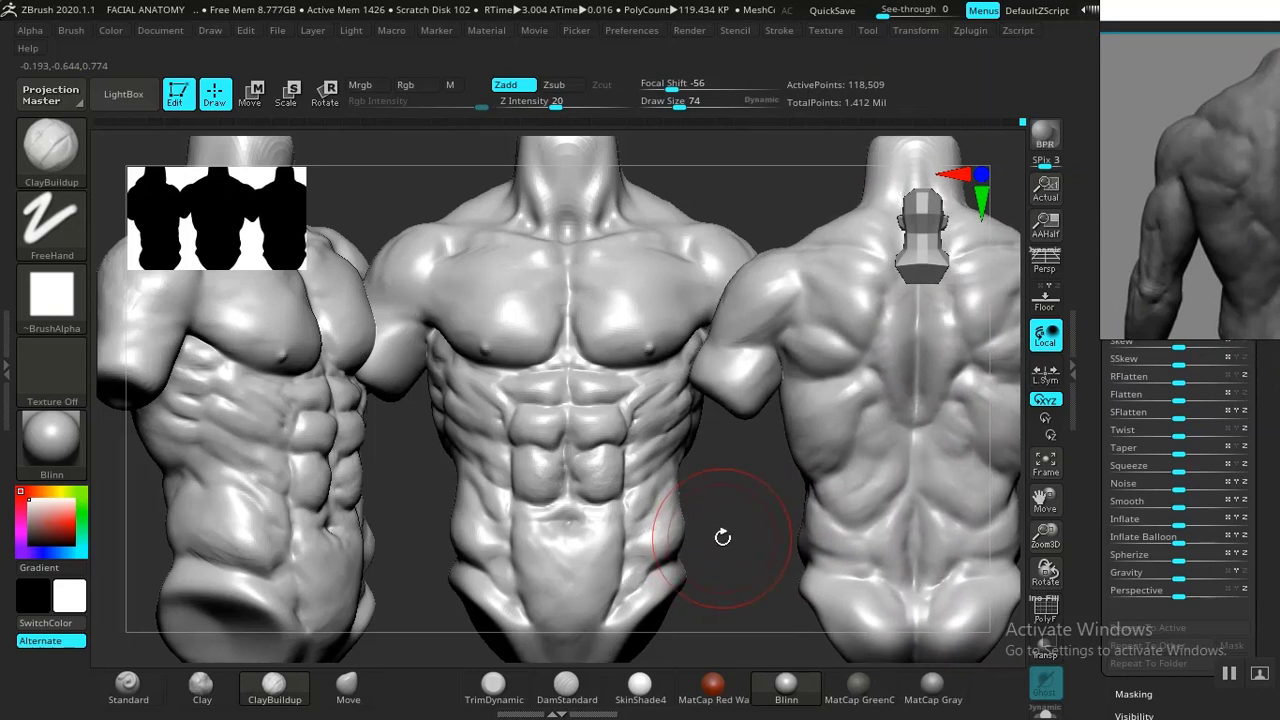